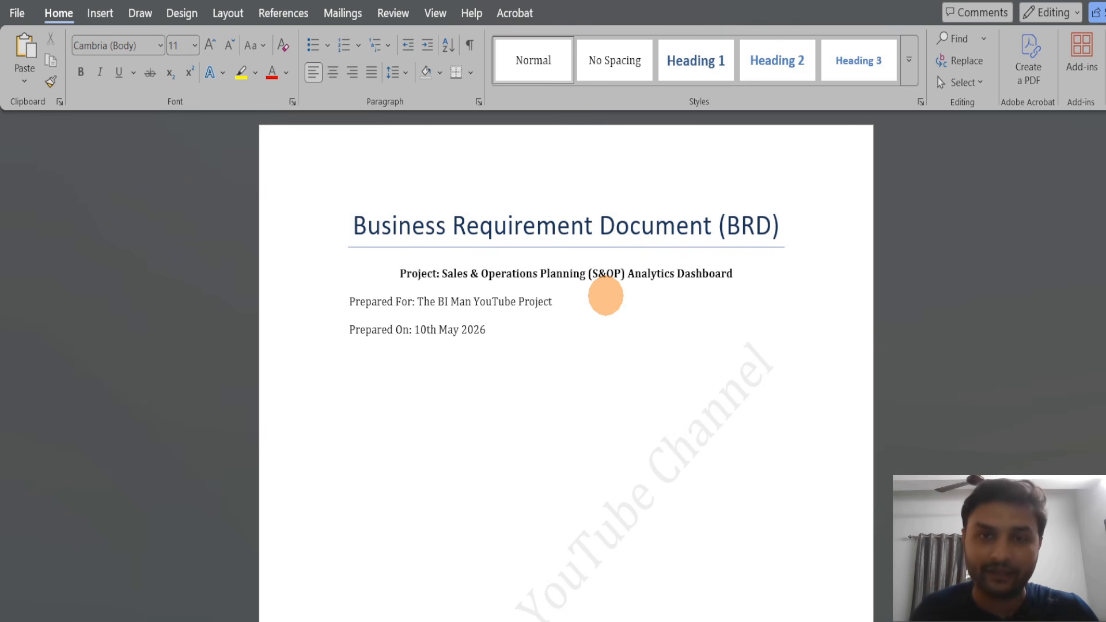
Read the title, Stakeholders and Data Sources sections of the Business Requirement Document
left_click_drag(345, 230, 727, 225)
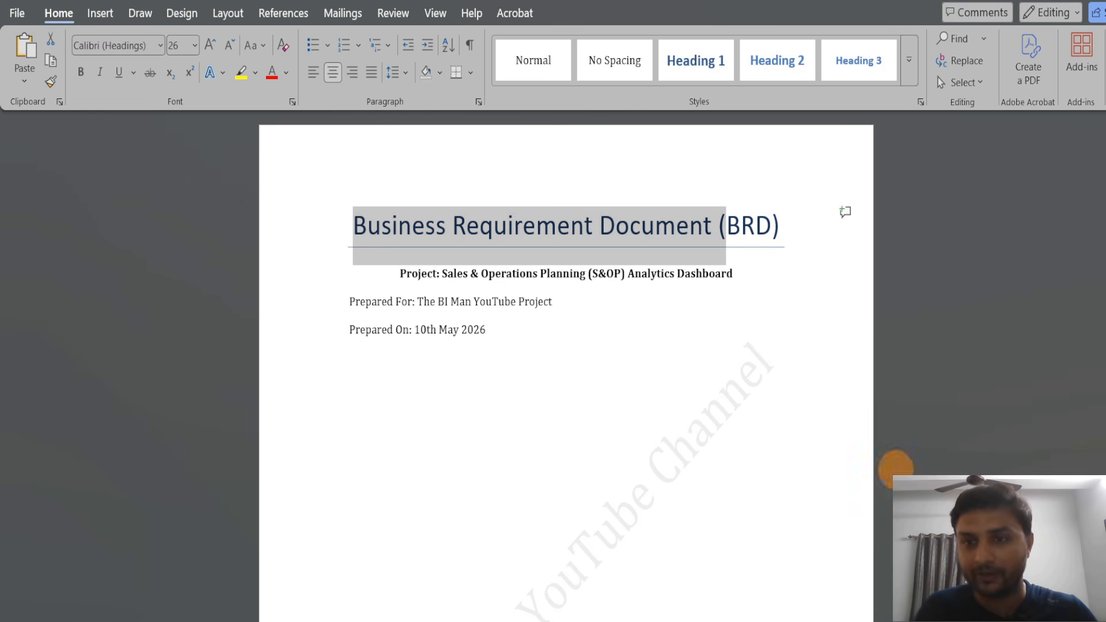
left_click_drag(1105, 136, 1105, 196)
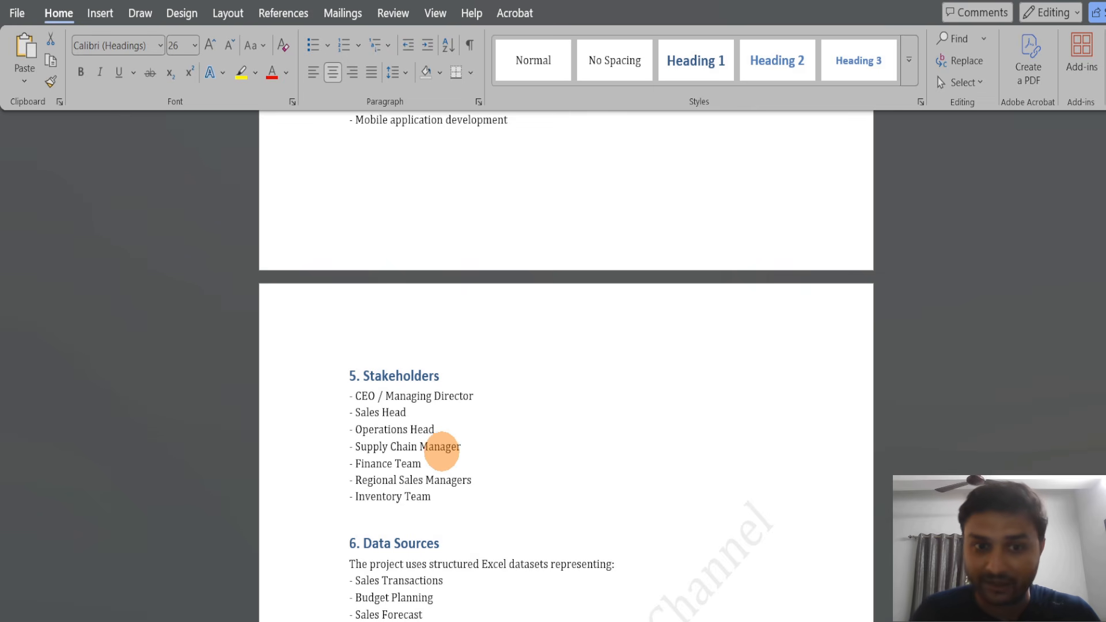
left_click_drag(353, 431, 482, 436)
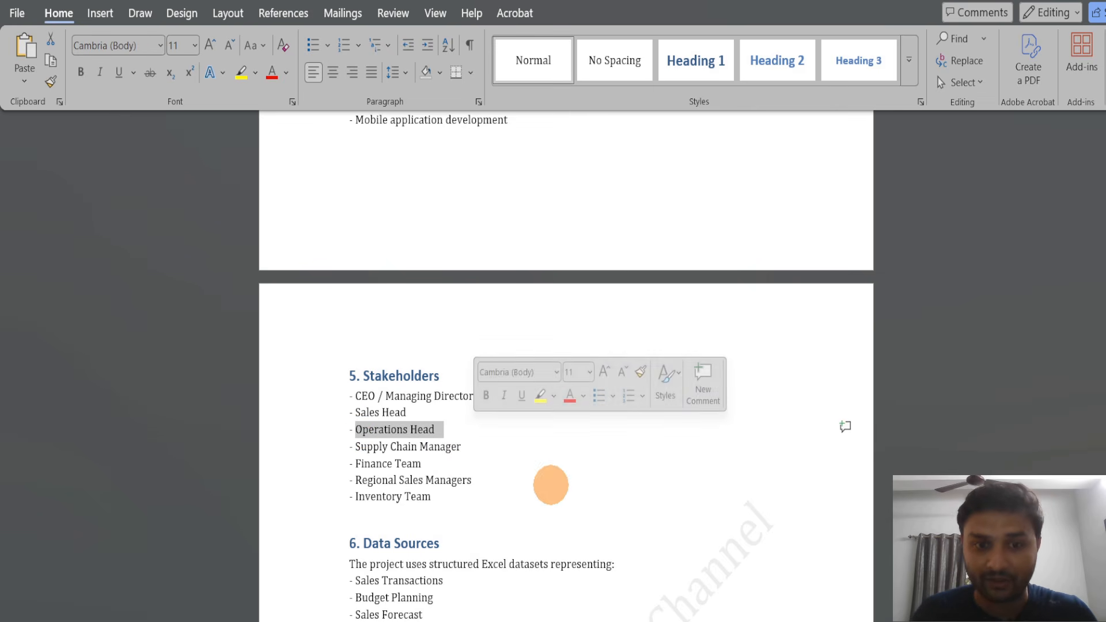
scroll(1076, 311, "down", 5)
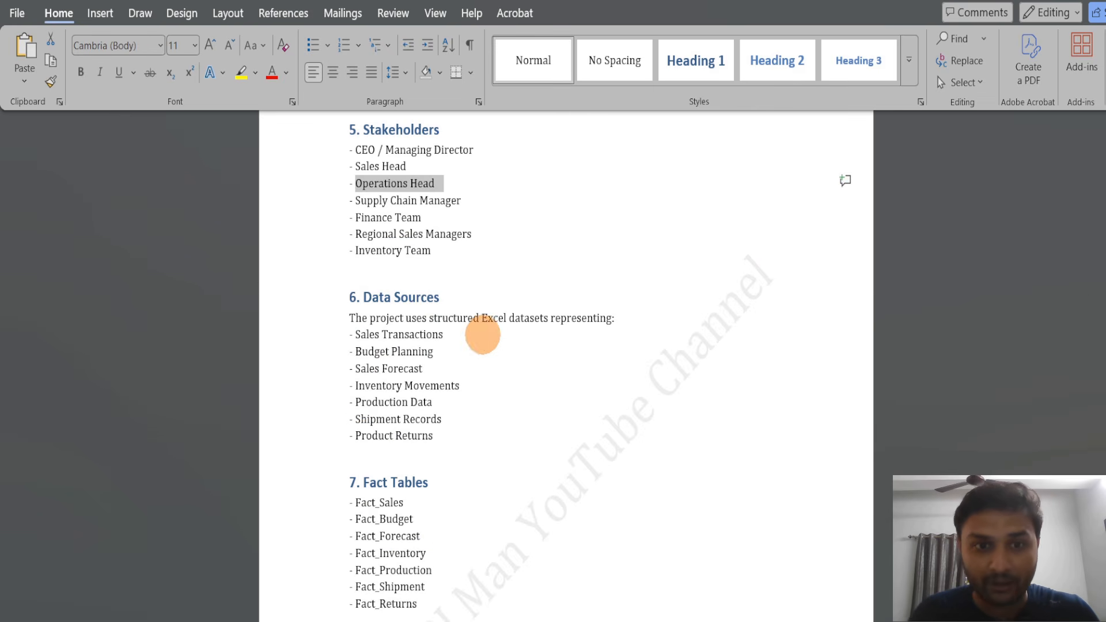
left_click_drag(479, 320, 410, 330)
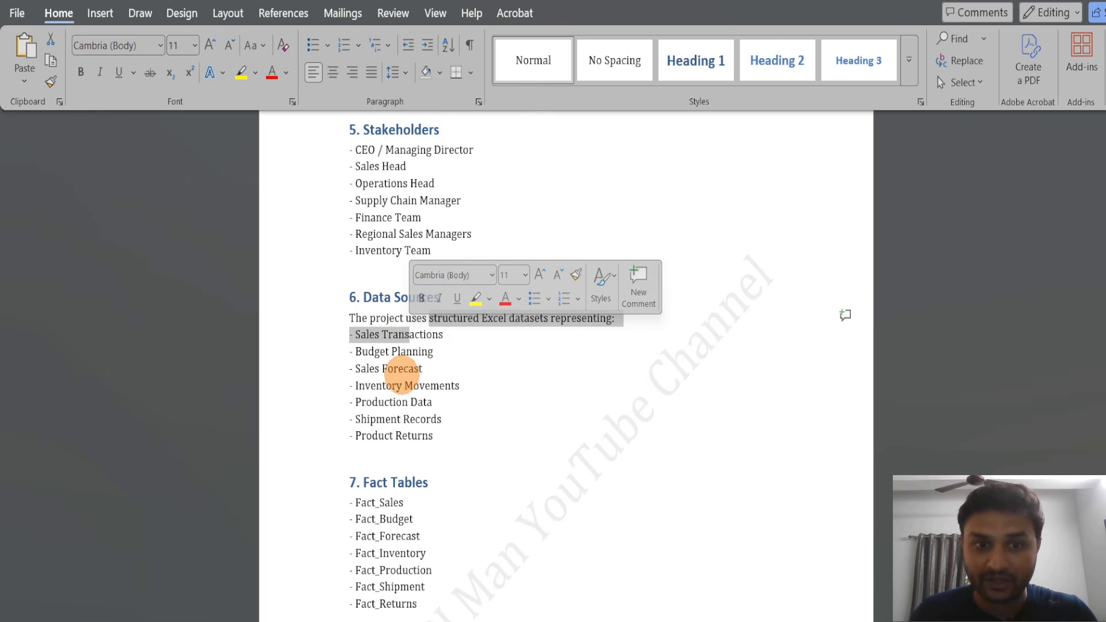
left_click_drag(442, 419, 378, 343)
Look through the Fact Tables, Dimension Tables and Key Business KPIs sections, and return to the document's first page
scroll(1071, 295, "down", 3)
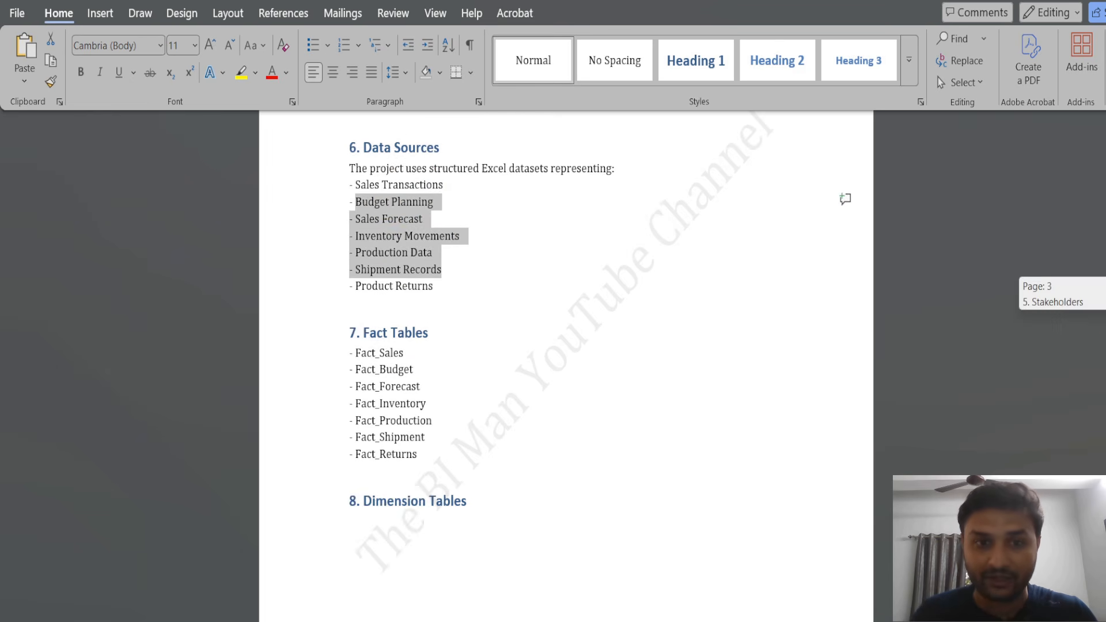
left_click_drag(423, 460, 357, 352)
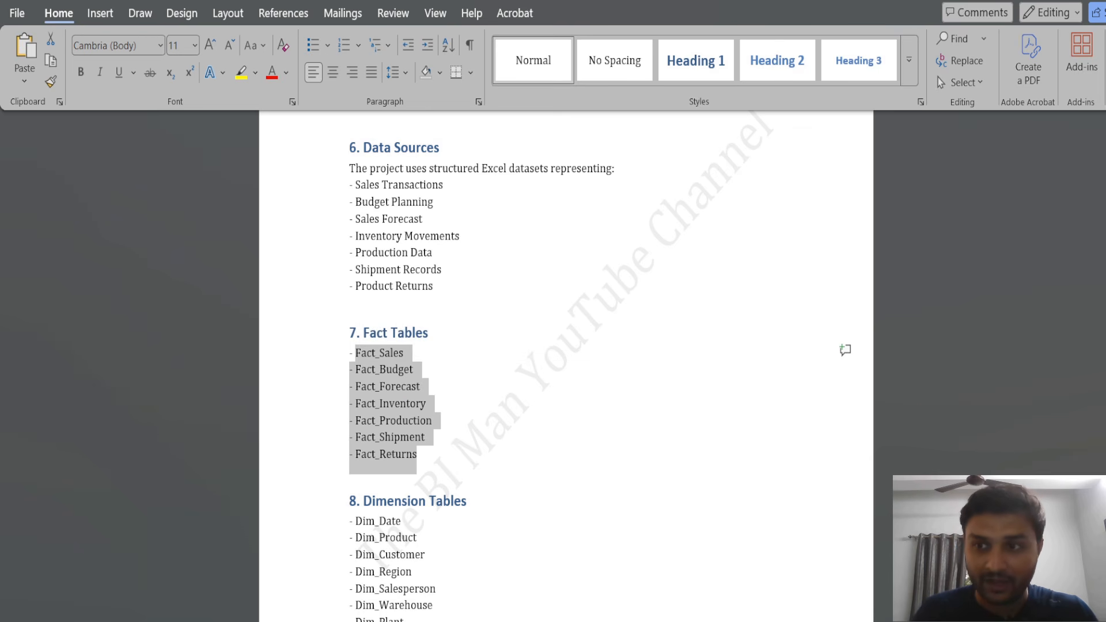
scroll(470, 468, "down", 3)
scroll(666, 326, "down", 7)
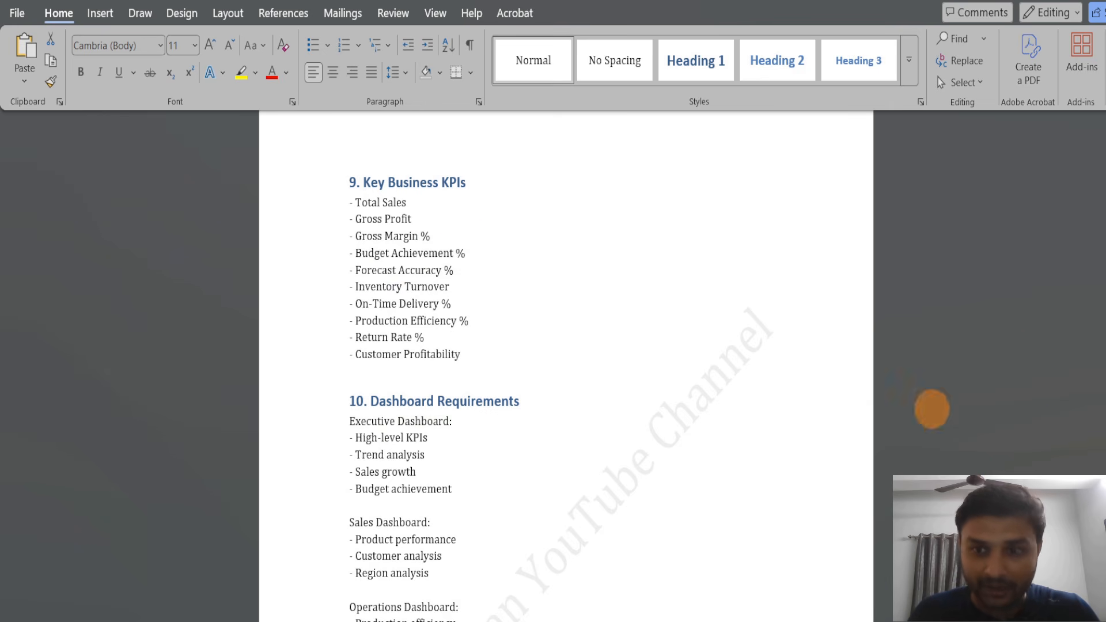
left_click_drag(1105, 364, 1104, 207)
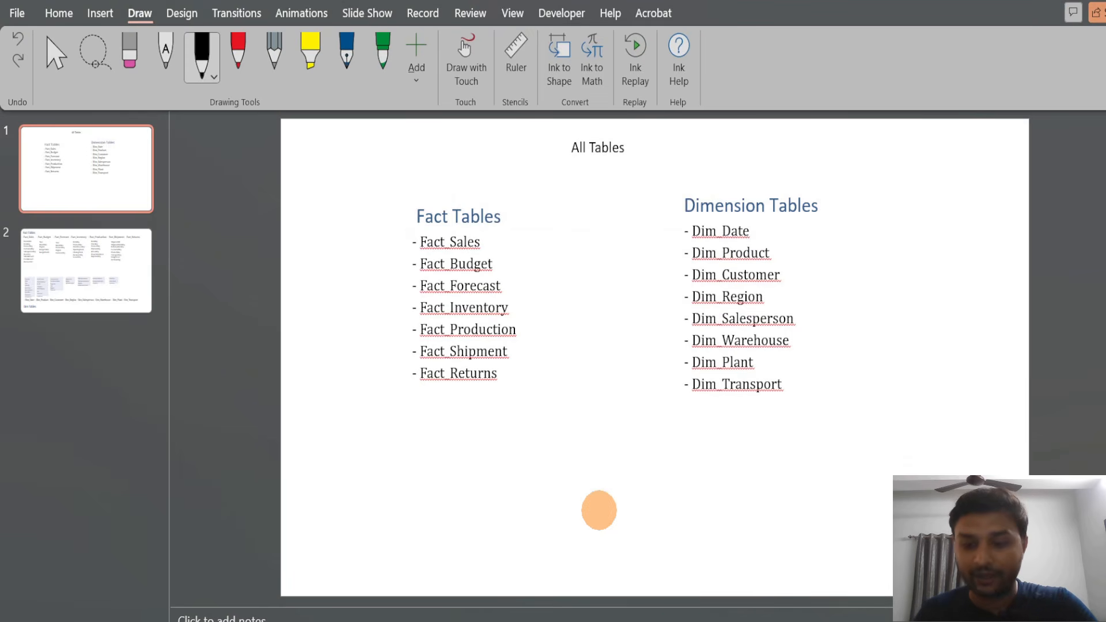
scroll(599, 510, "down", 1)
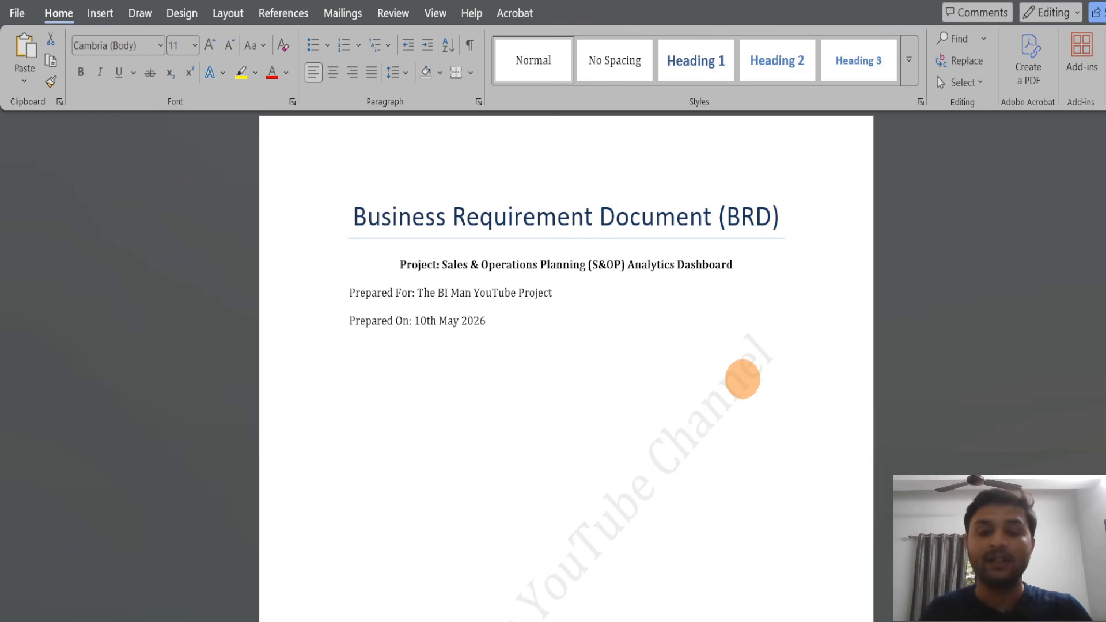
Switch to SQL Server Management Studio and look at the project's data sources there and in the Excel dimension workbook
left_click(631, 621)
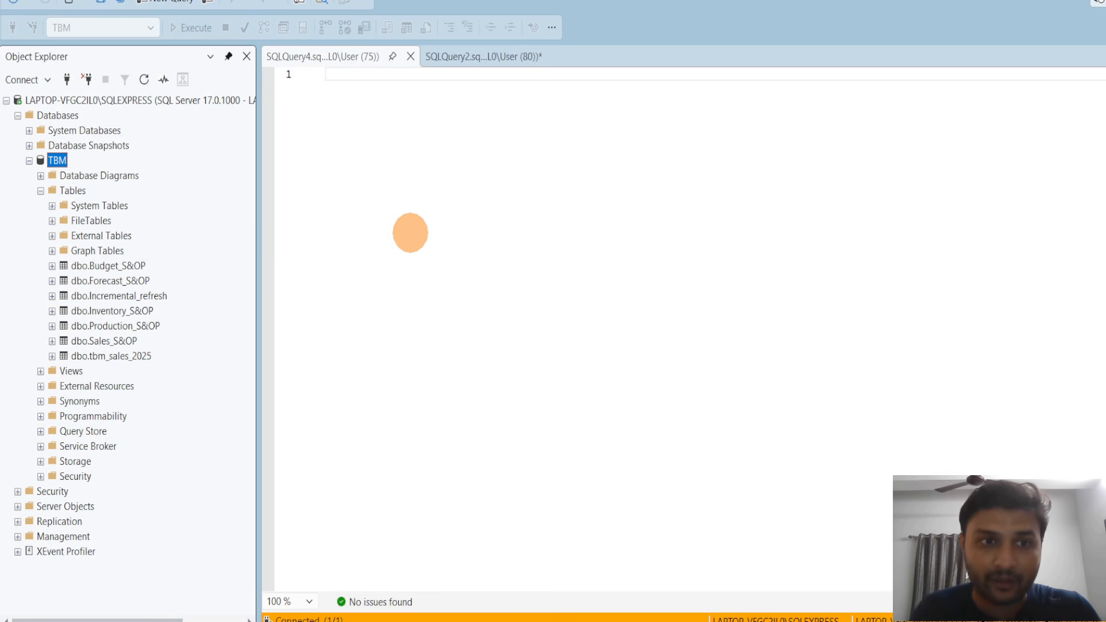
key("alt+Tab")
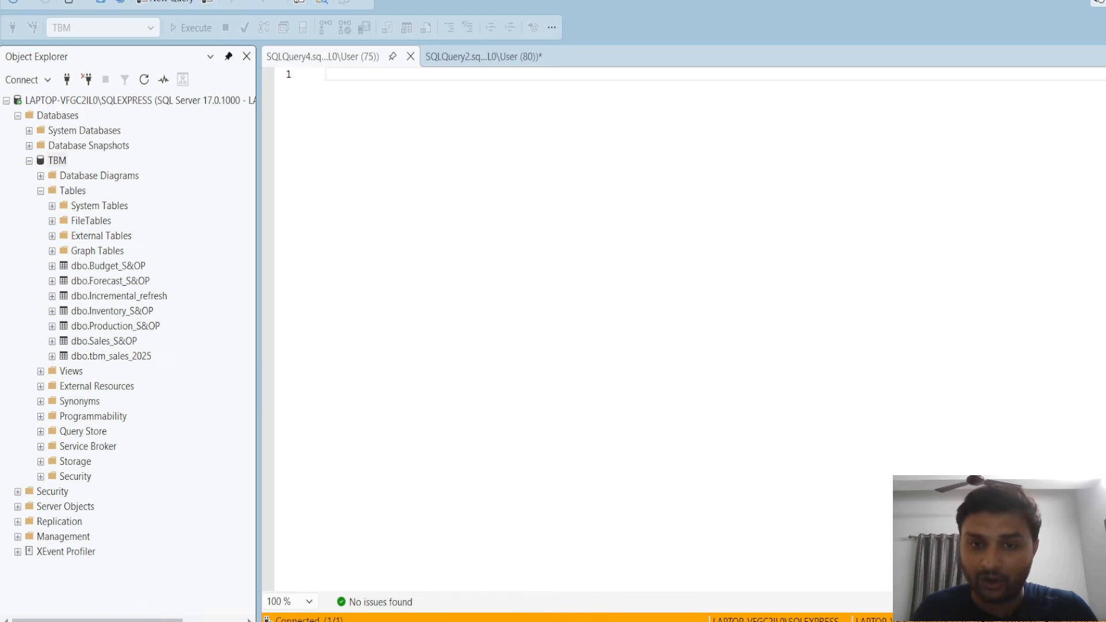
key("alt+Tab")
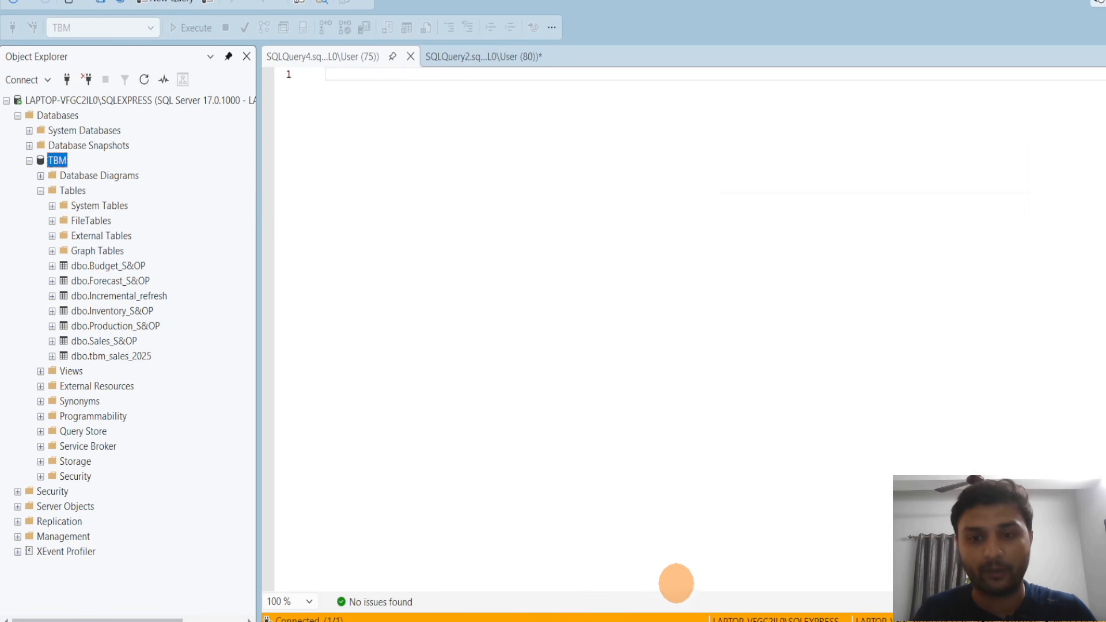
key("alt+Tab")
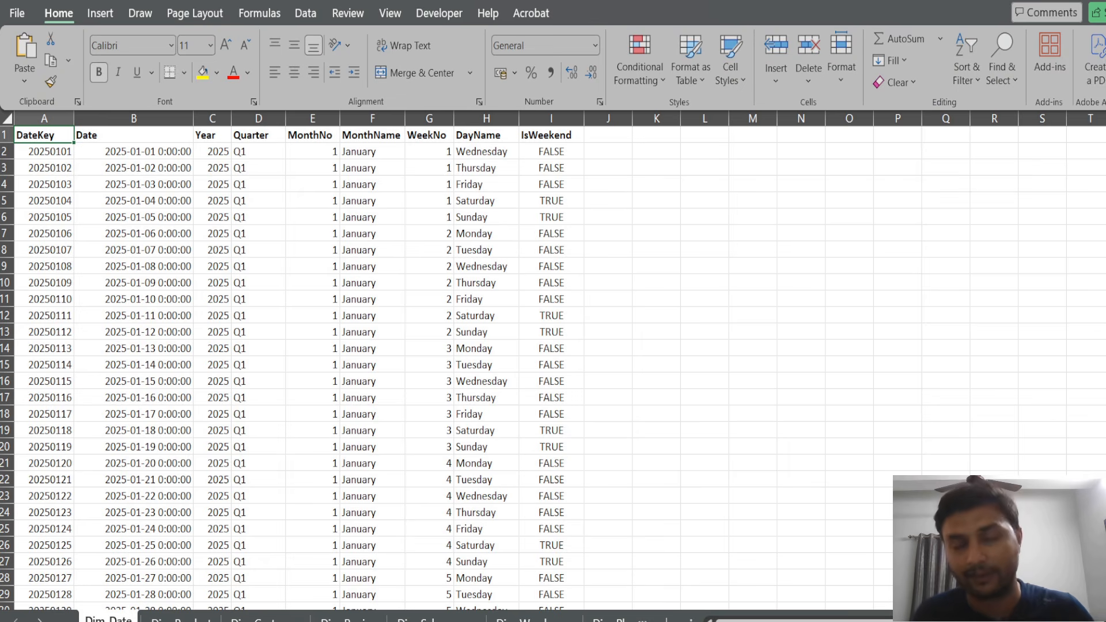
key("alt+Tab")
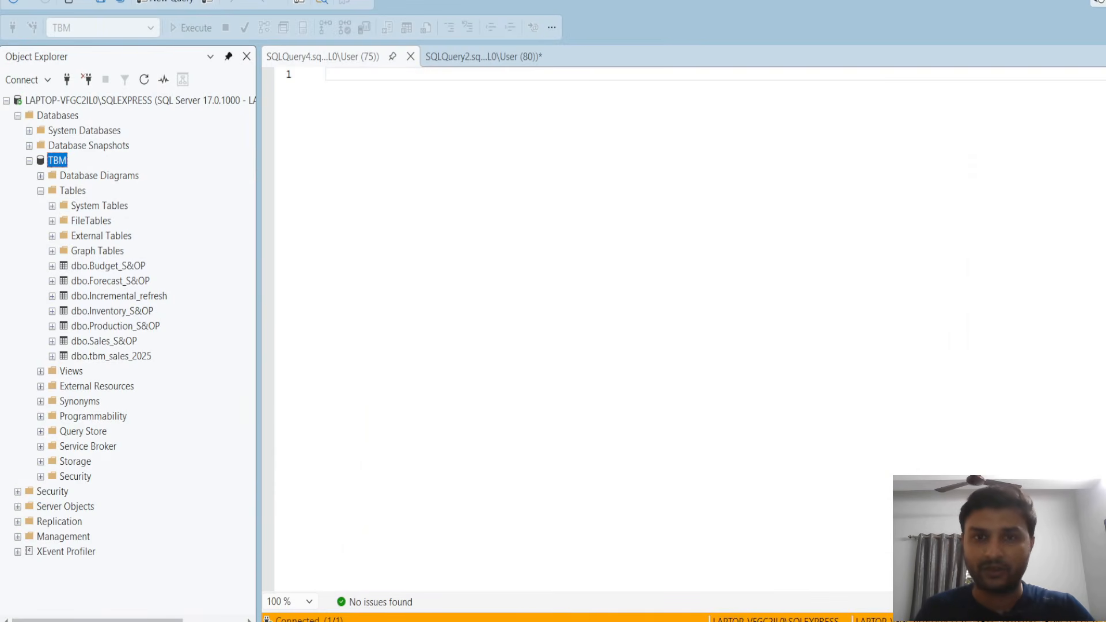
Mark the S&OP tables under the TBM database with pen strokes, cross out Incremental_refresh and tbm_sales_2025, and clear the annotations
left_click(296, 282)
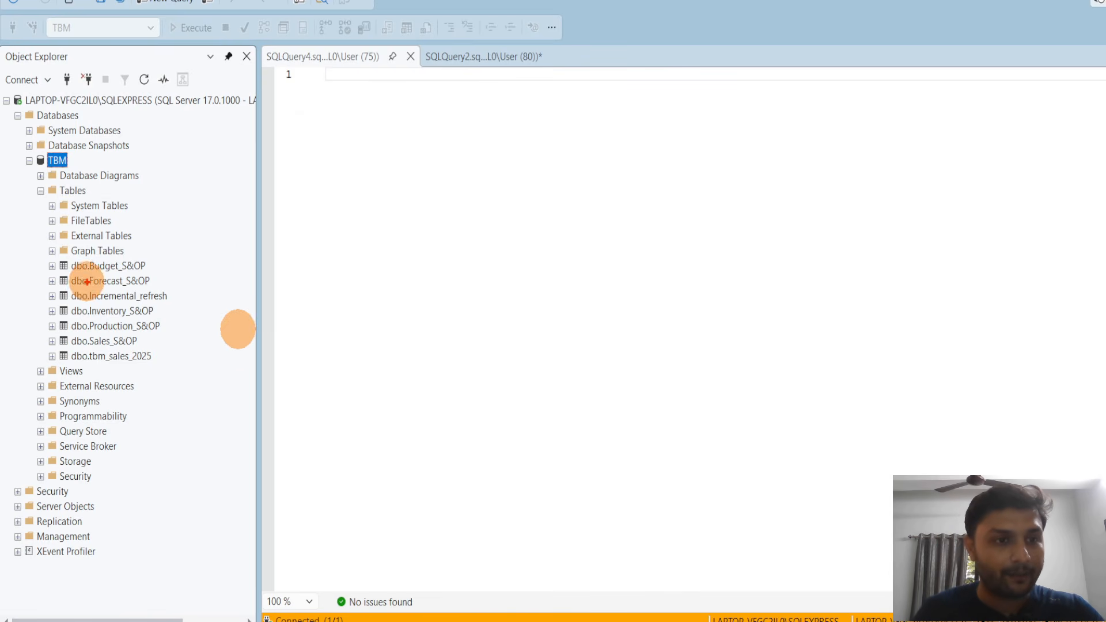
mouse_move(41, 259)
left_mouse_down()
mouse_move(166, 278)
mouse_move(193, 269)
mouse_move(197, 289)
left_mouse_up()
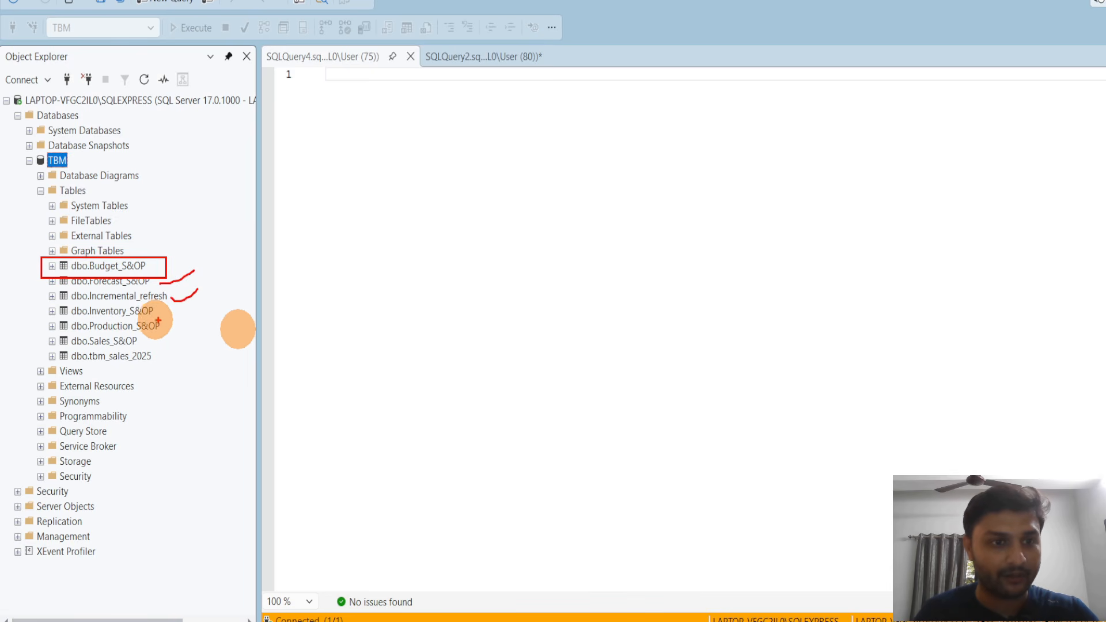
mouse_move(176, 292)
left_mouse_down()
mouse_move(190, 304)
mouse_move(170, 312)
mouse_move(164, 337)
left_mouse_up()
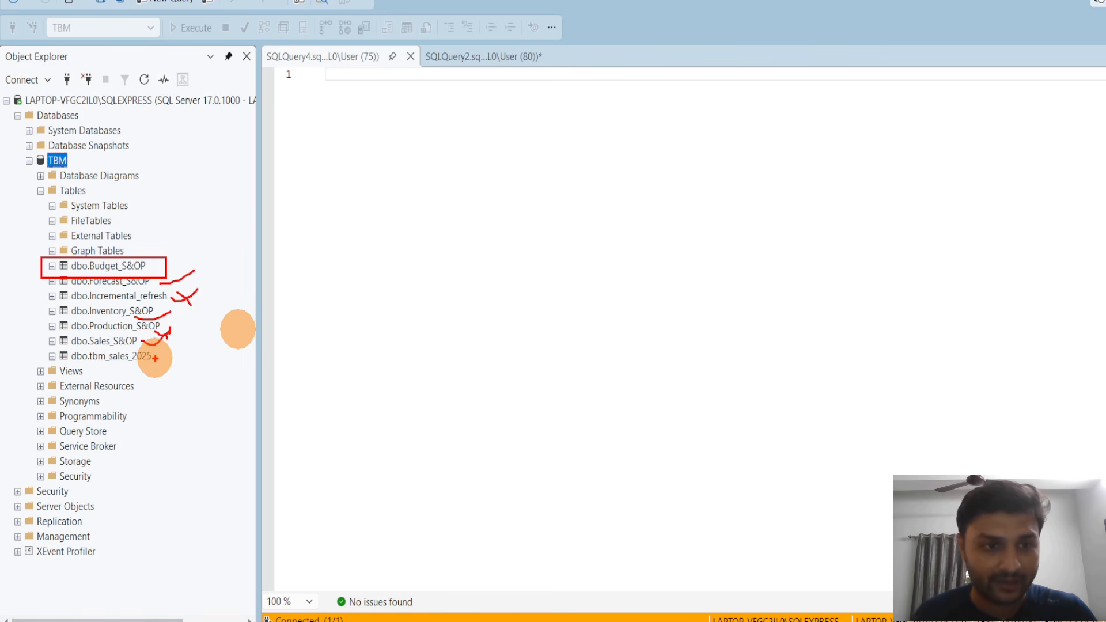
mouse_move(148, 353)
left_mouse_down()
mouse_move(162, 361)
mouse_move(152, 371)
left_mouse_up()
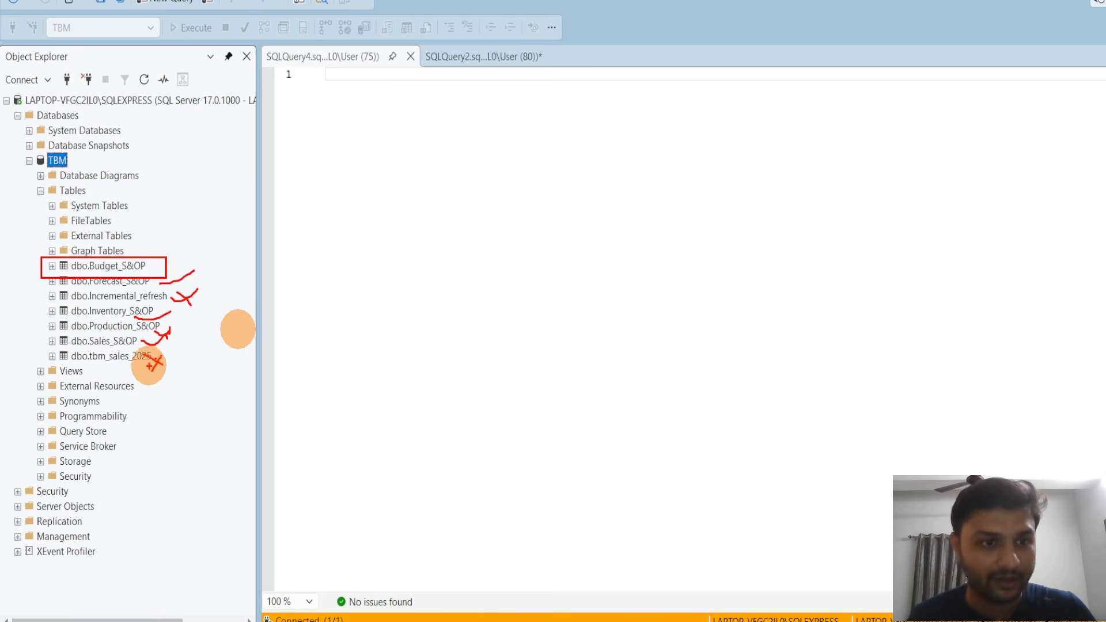
left_click_drag(171, 261, 192, 356)
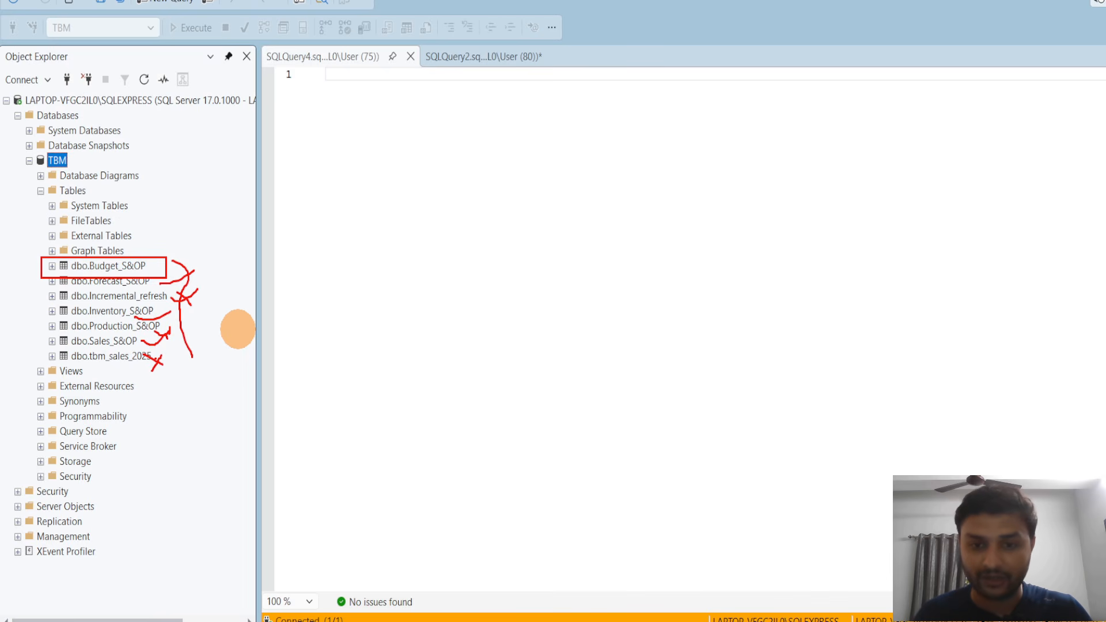
key("Escape")
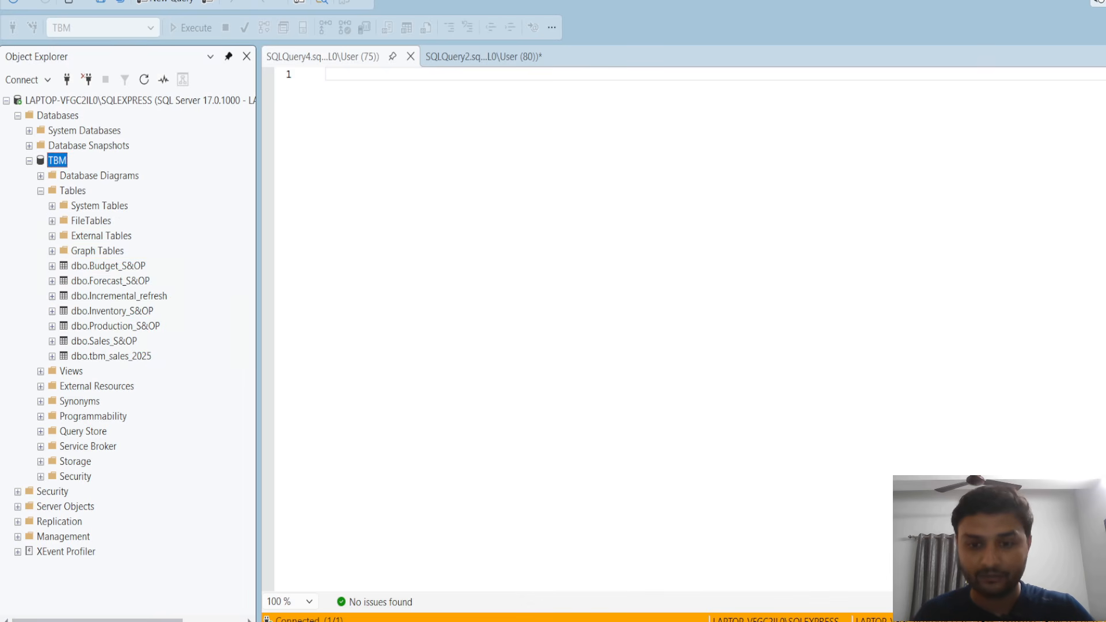
Switch back to the Business Requirement Document in Word and examine the Fact Tables and Dimension Tables lists
left_click(610, 620)
scroll(519, 420, "down", 4)
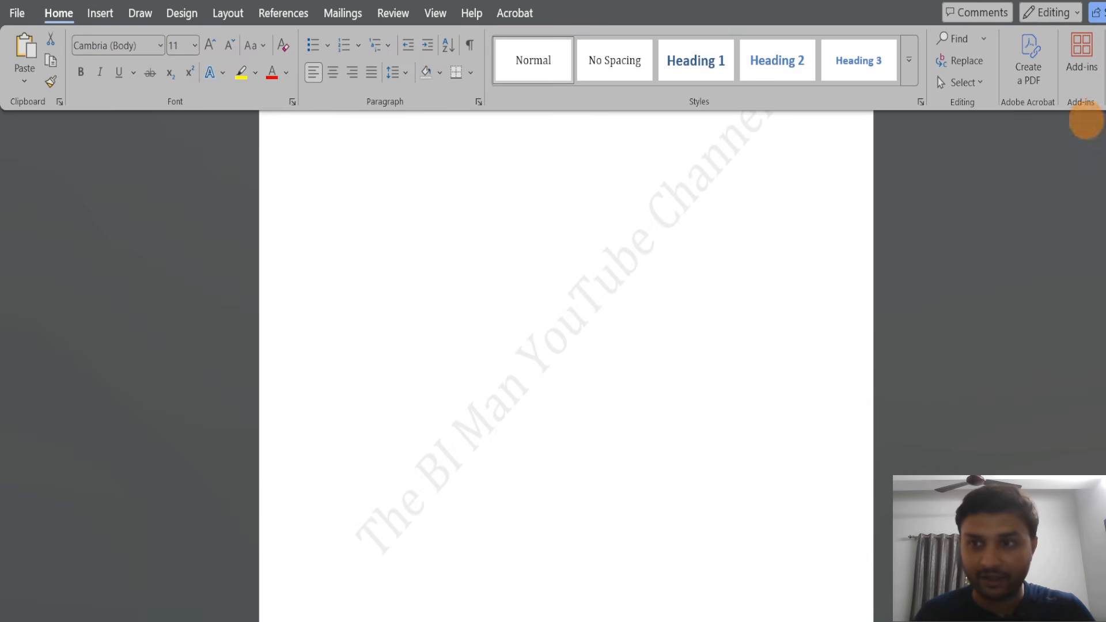
left_click_drag(1104, 141, 1104, 246)
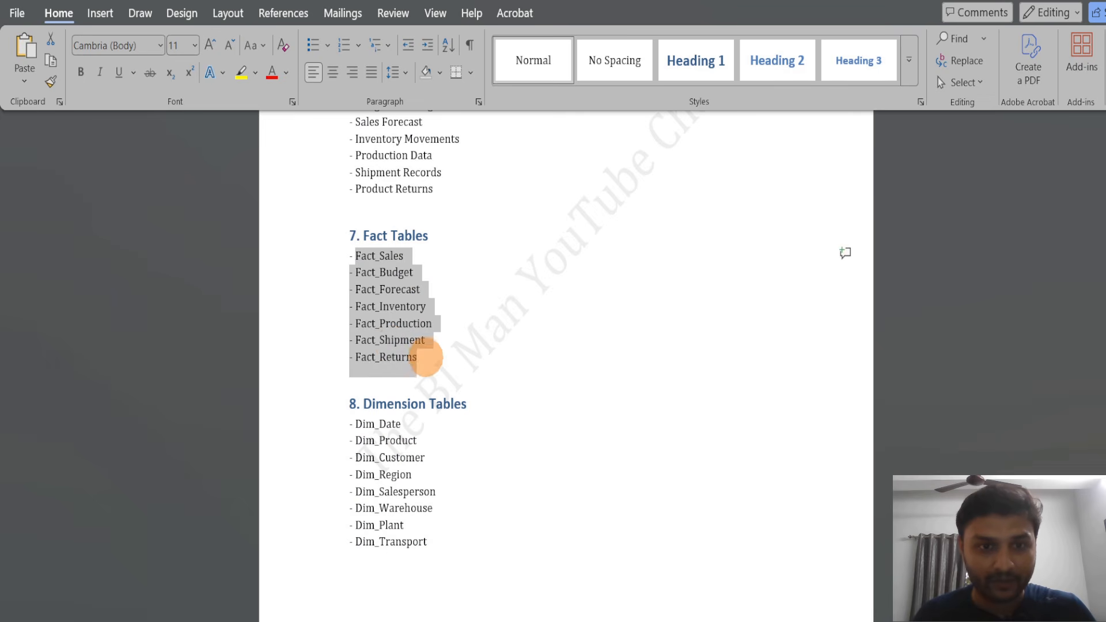
left_click_drag(425, 357, 358, 340)
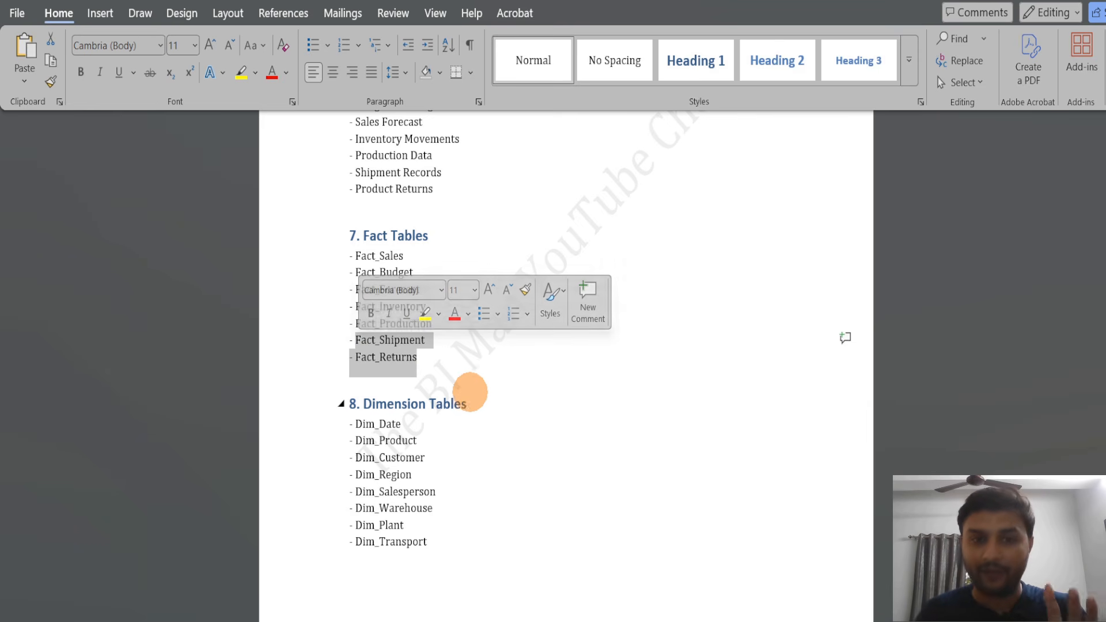
left_click(425, 375)
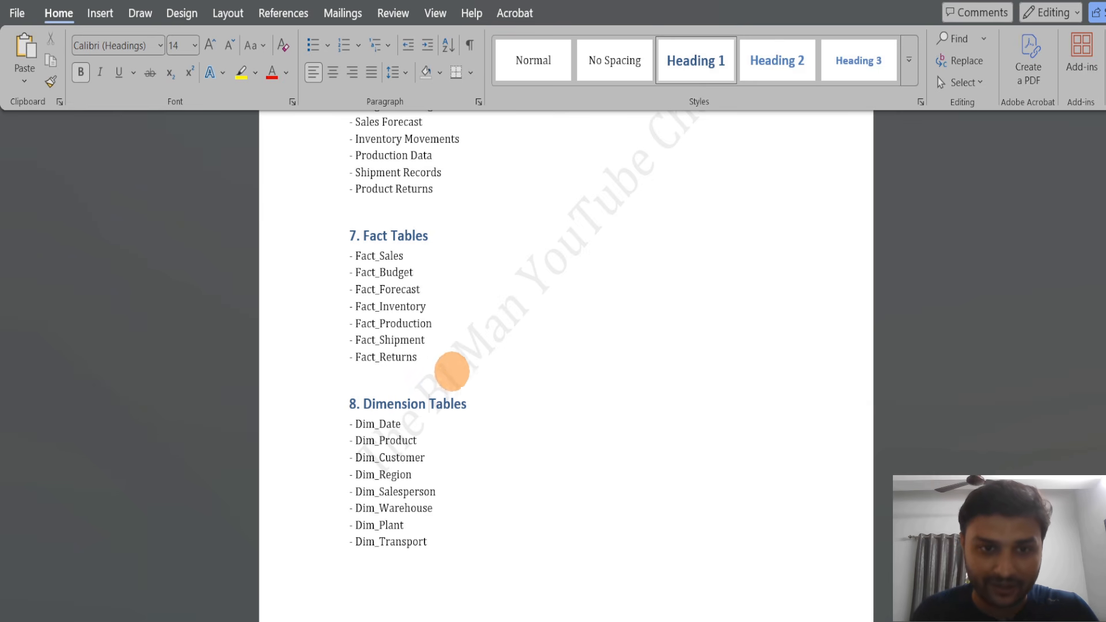
left_click_drag(452, 372, 349, 236)
left_click_drag(461, 525, 379, 423)
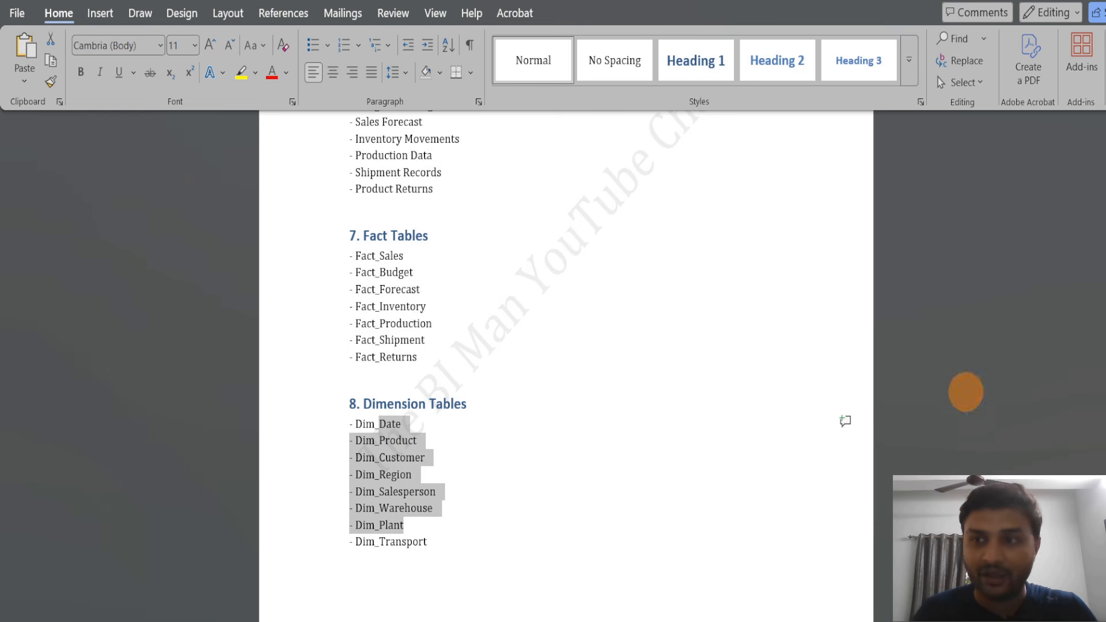
Examine the Key Business KPIs and the Executive, Sales and Operations dashboard requirements
left_click_drag(1103, 313, 1103, 367)
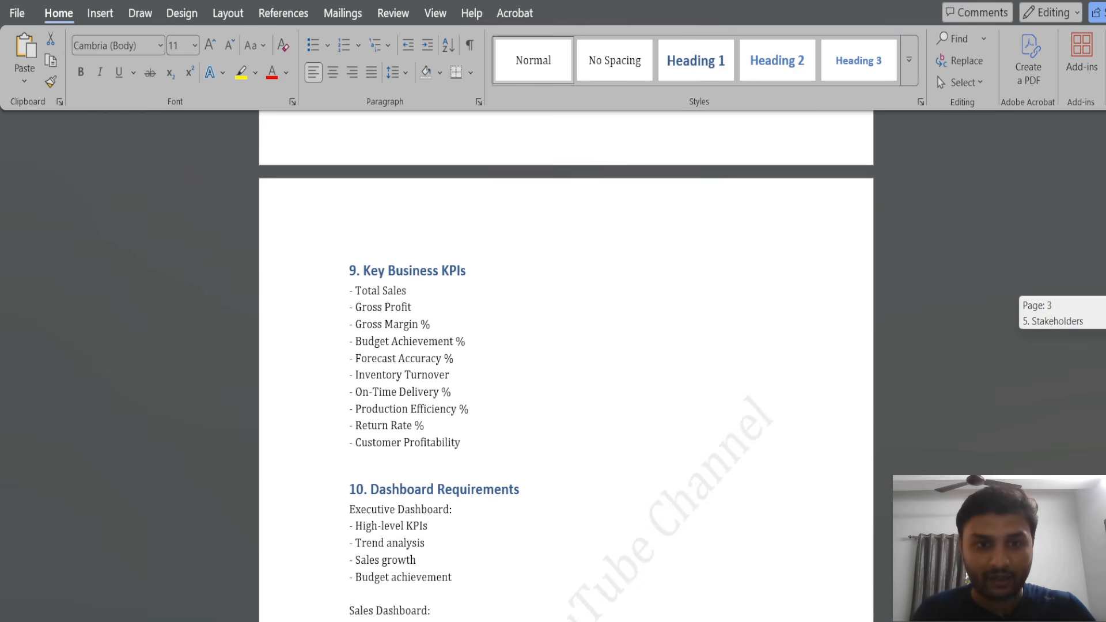
left_click_drag(443, 449, 358, 299)
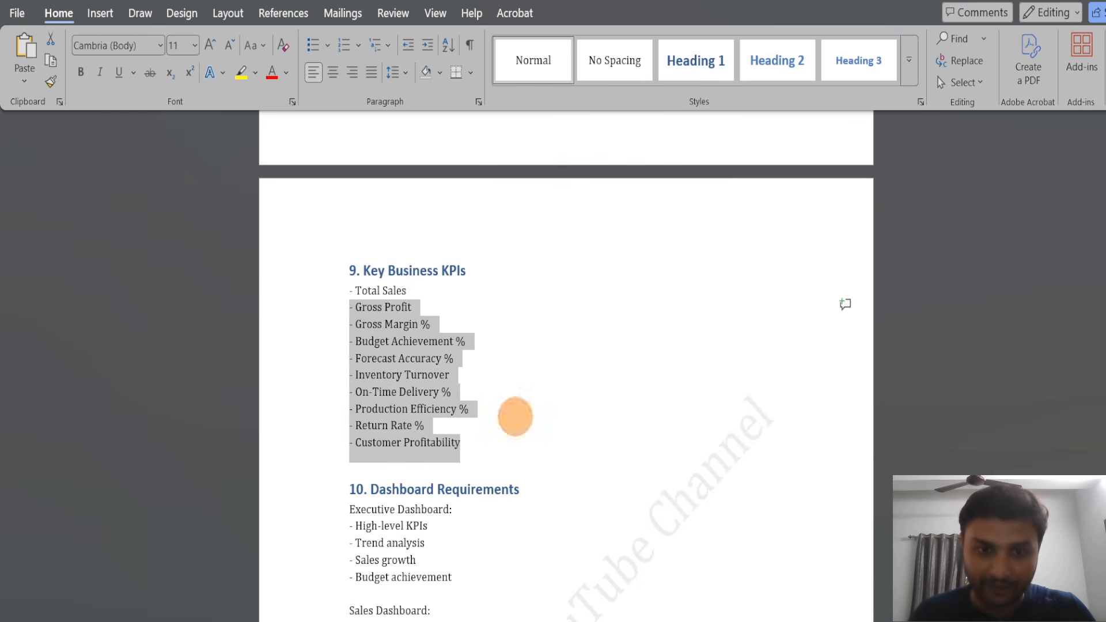
left_click_drag(1104, 350, 1104, 363)
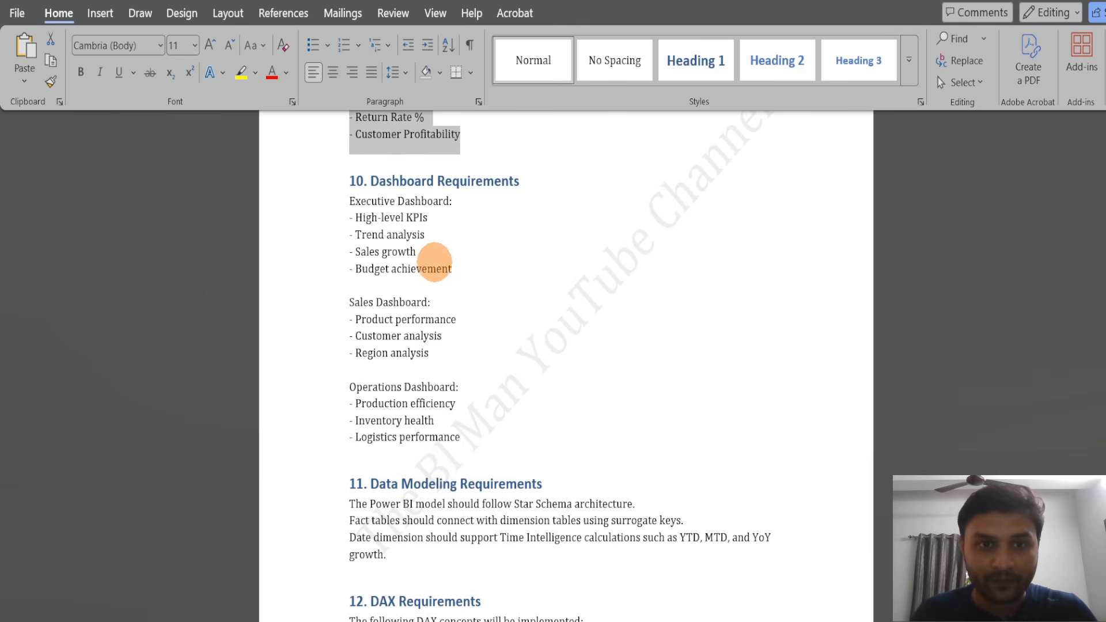
left_click_drag(451, 268, 357, 218)
left_click_drag(433, 302, 348, 302)
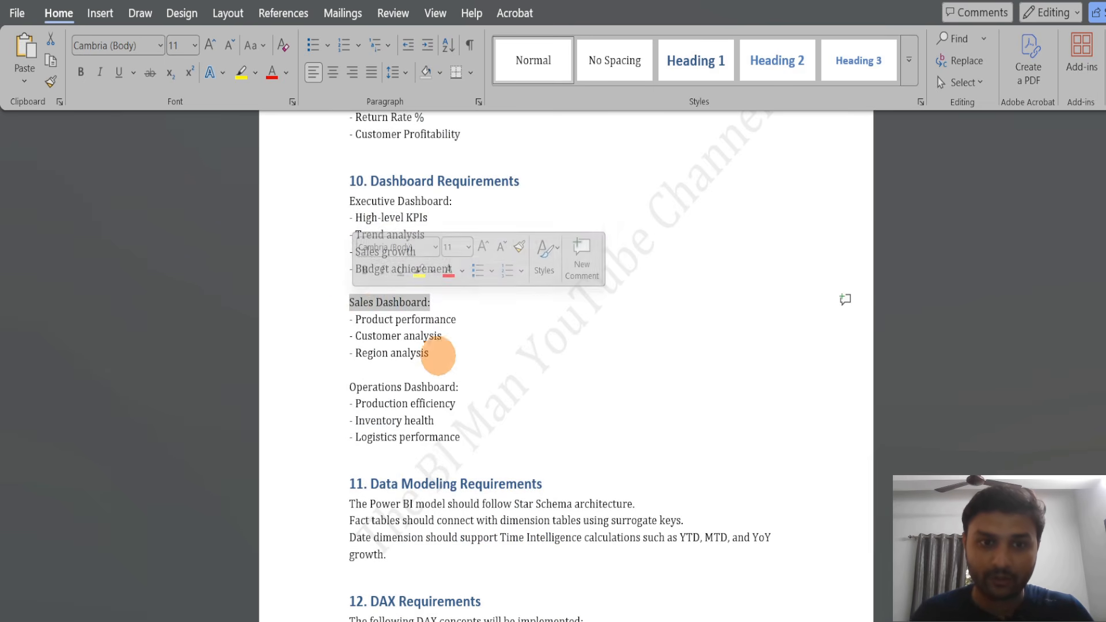
left_click_drag(456, 387, 347, 386)
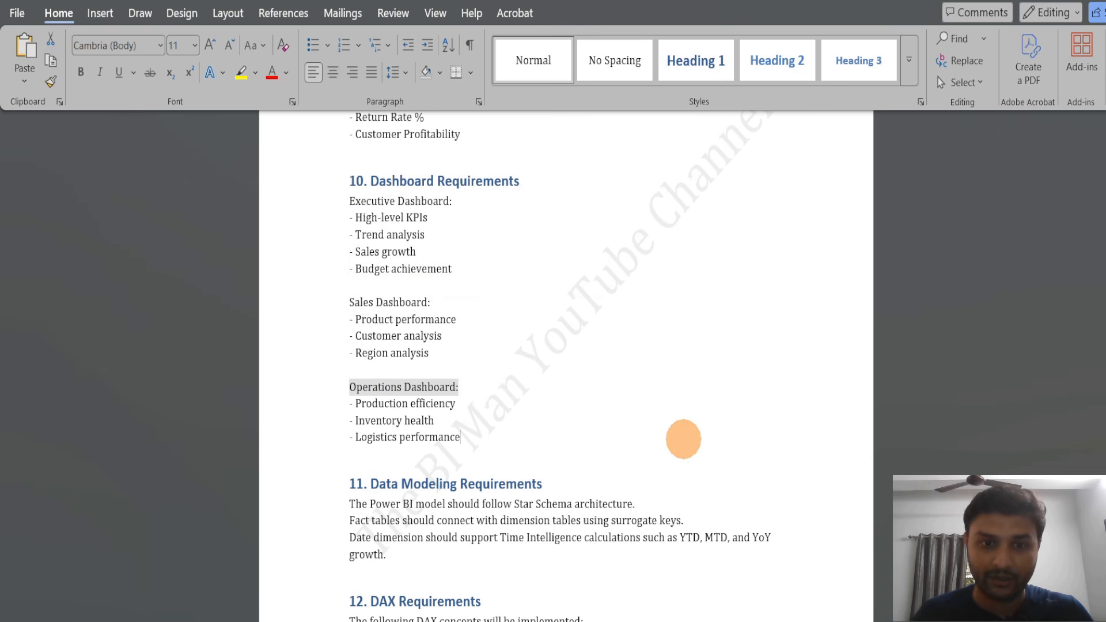
left_click(683, 439)
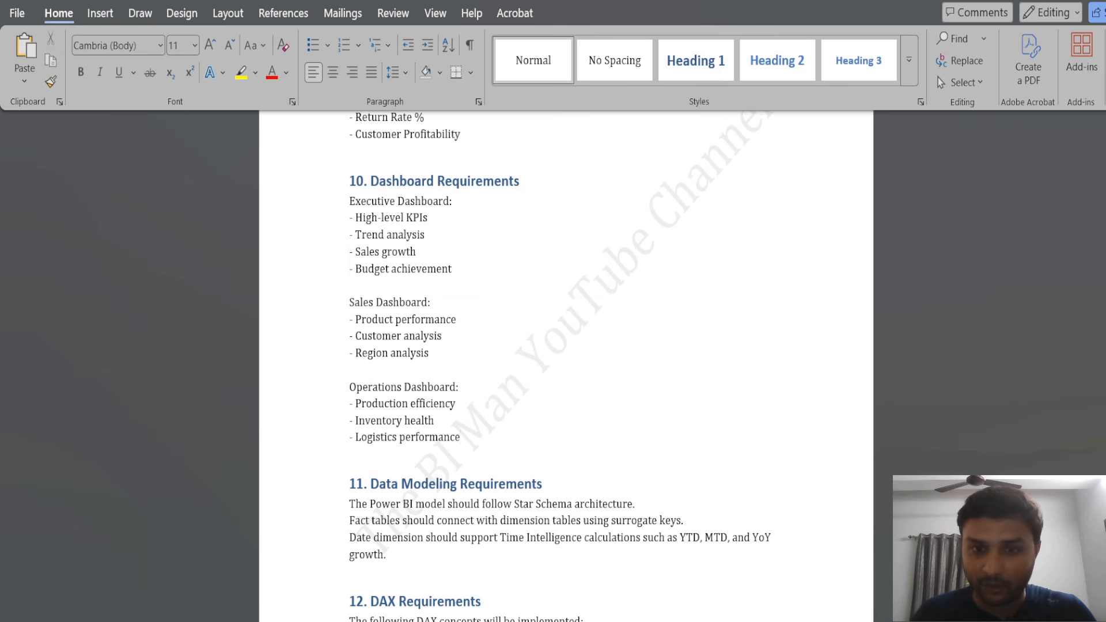
Read the Data Modeling Requirements on Star Schema architecture, surrogate keys and Time Intelligence calculations
scroll(633, 426, "down", 3)
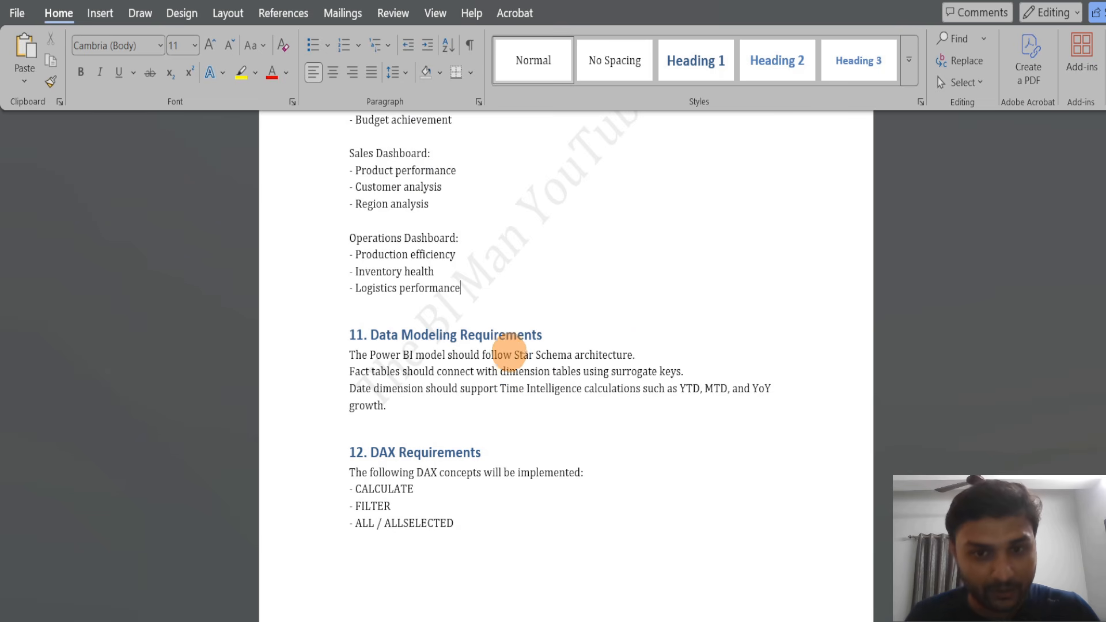
left_click_drag(634, 353, 351, 356)
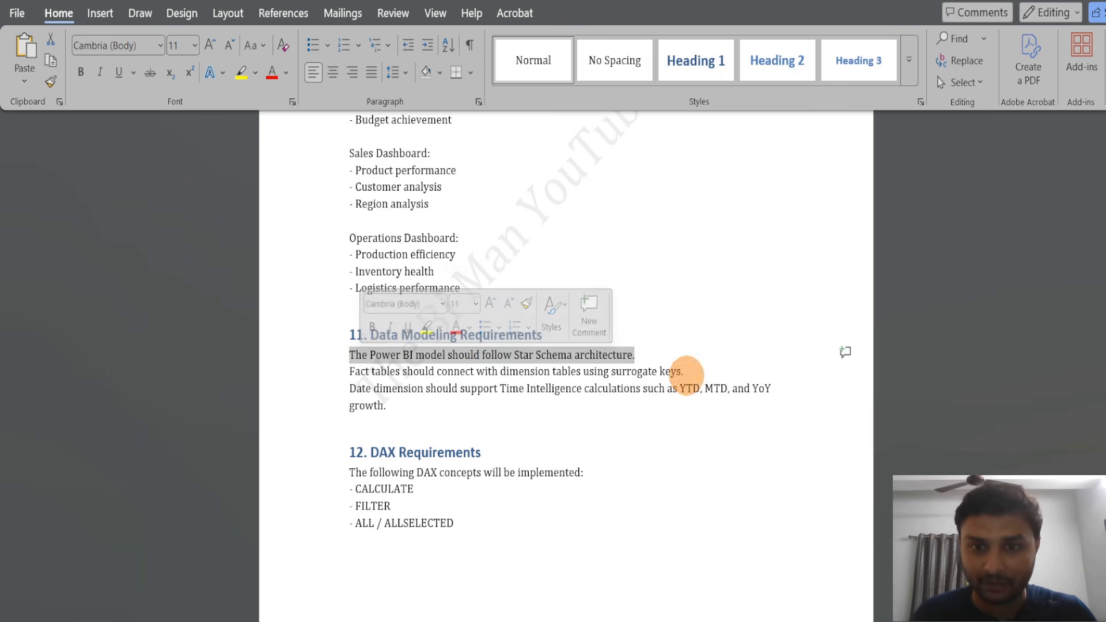
left_click_drag(775, 390, 596, 397)
left_click(527, 445)
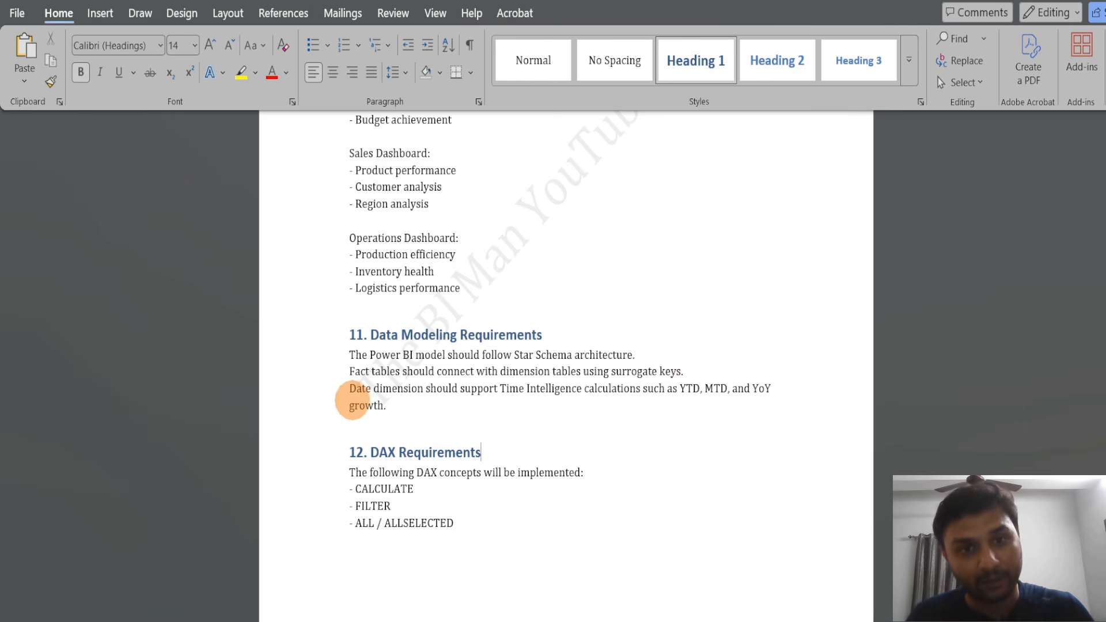
Read the Time Intelligence requirement for the Date dimension and the DAX, Functional, Non-Functional and Risks & Assumptions sections
left_click_drag(350, 388, 573, 418)
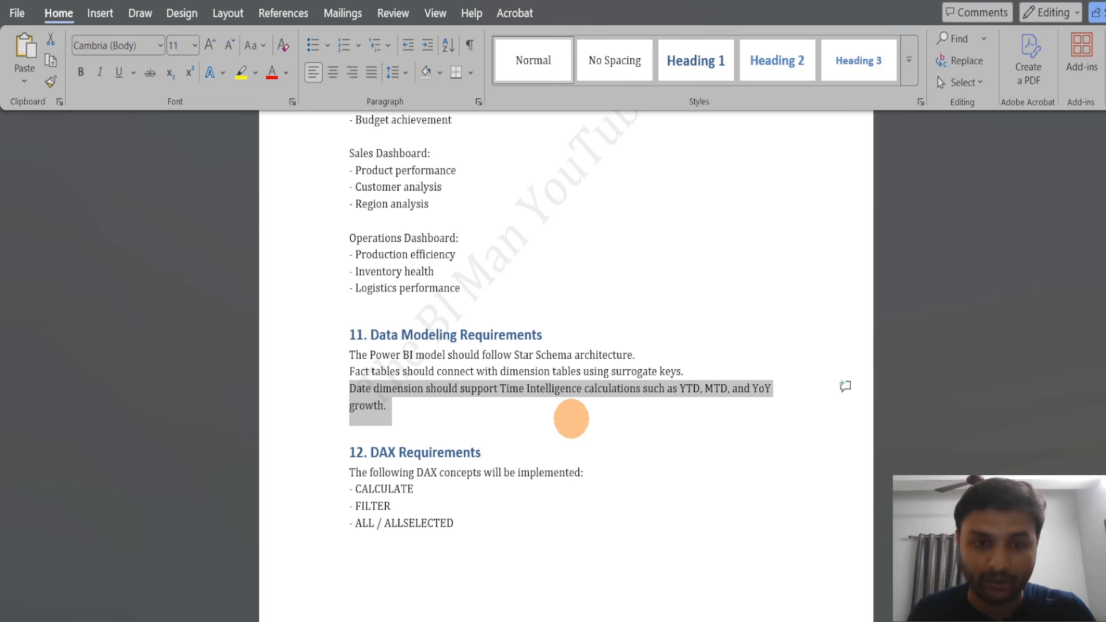
scroll(476, 451, "down", 5)
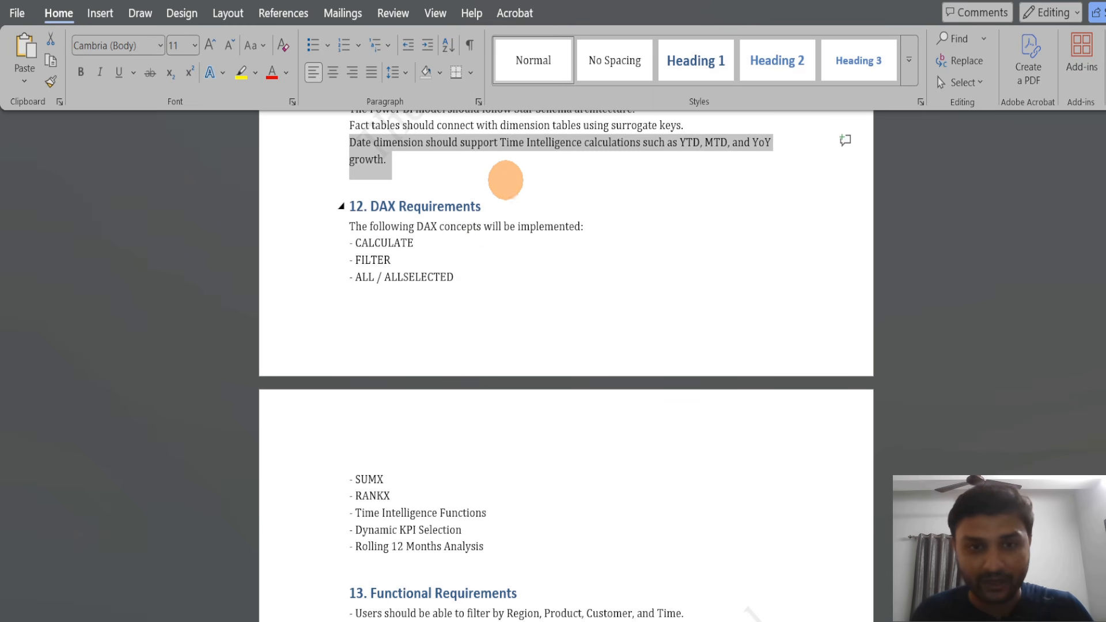
left_click_drag(1105, 385, 1105, 416)
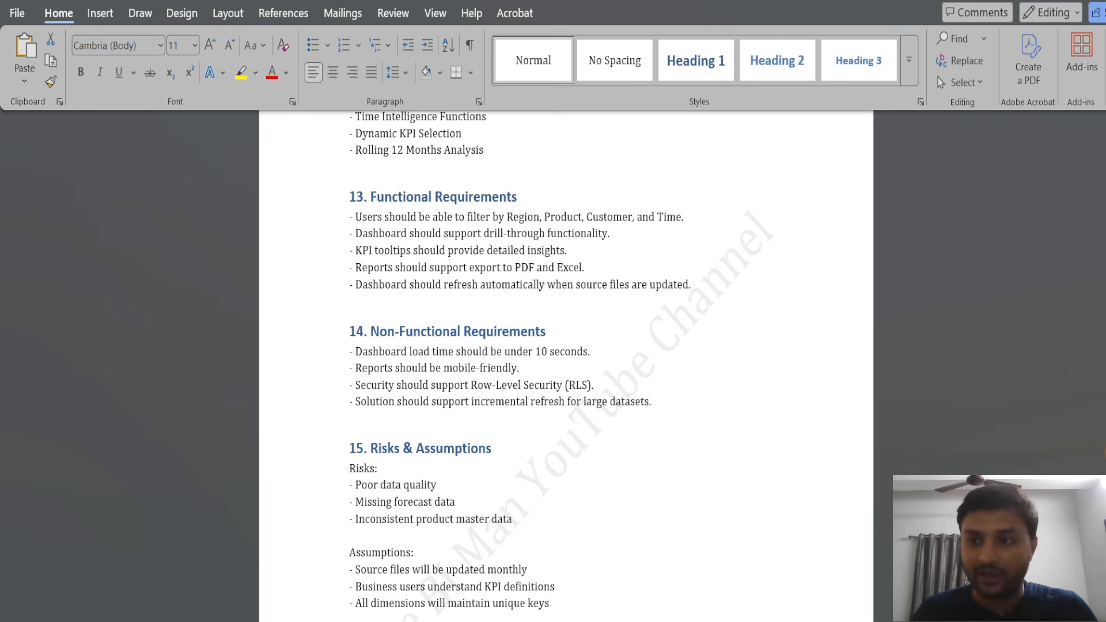
Return to the Fact Tables and Dimension Tables sections and highlight both lists for review
left_click_drag(1105, 495, 1105, 369)
mouse_move(344, 246)
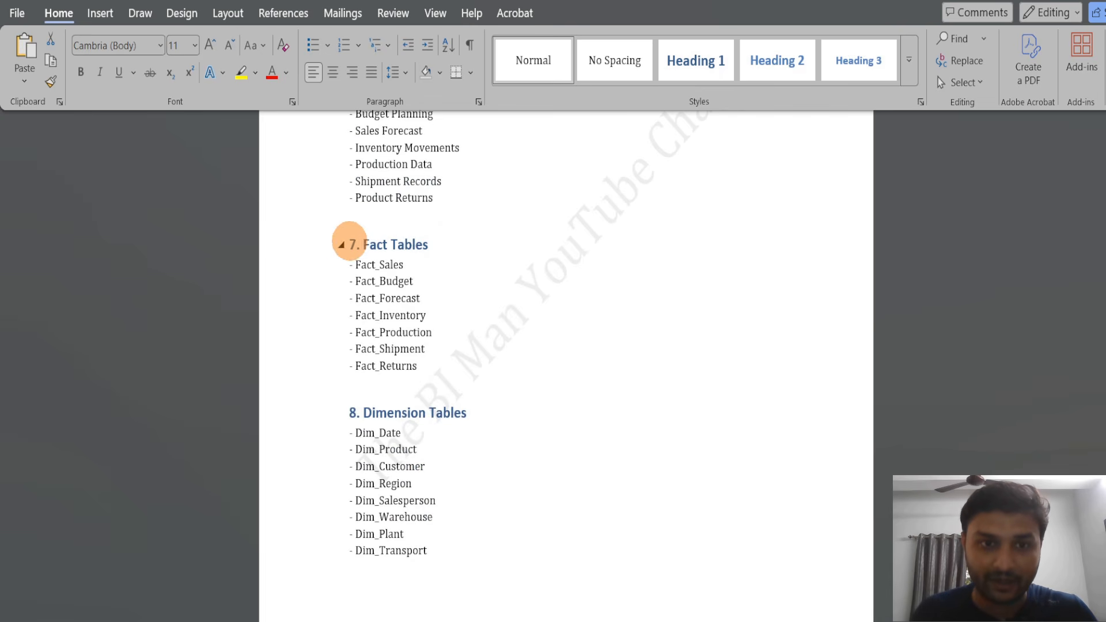
left_click_drag(462, 563, 351, 231)
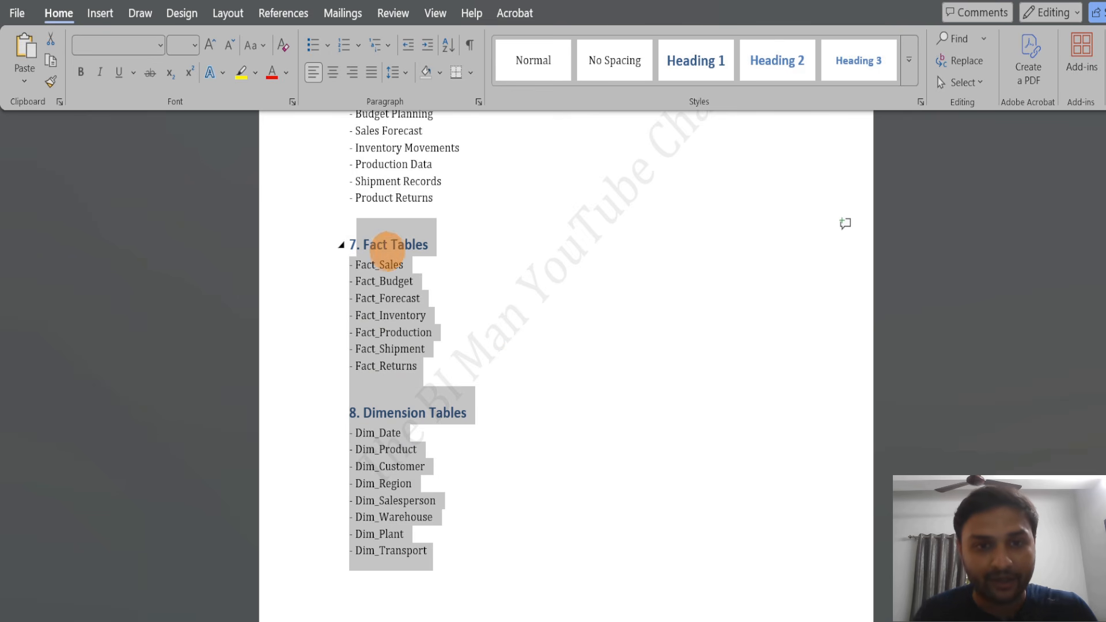
Switch to the PowerPoint presentation and shift the Fact Tables list slightly left on the All Tables slide
left_click(697, 621)
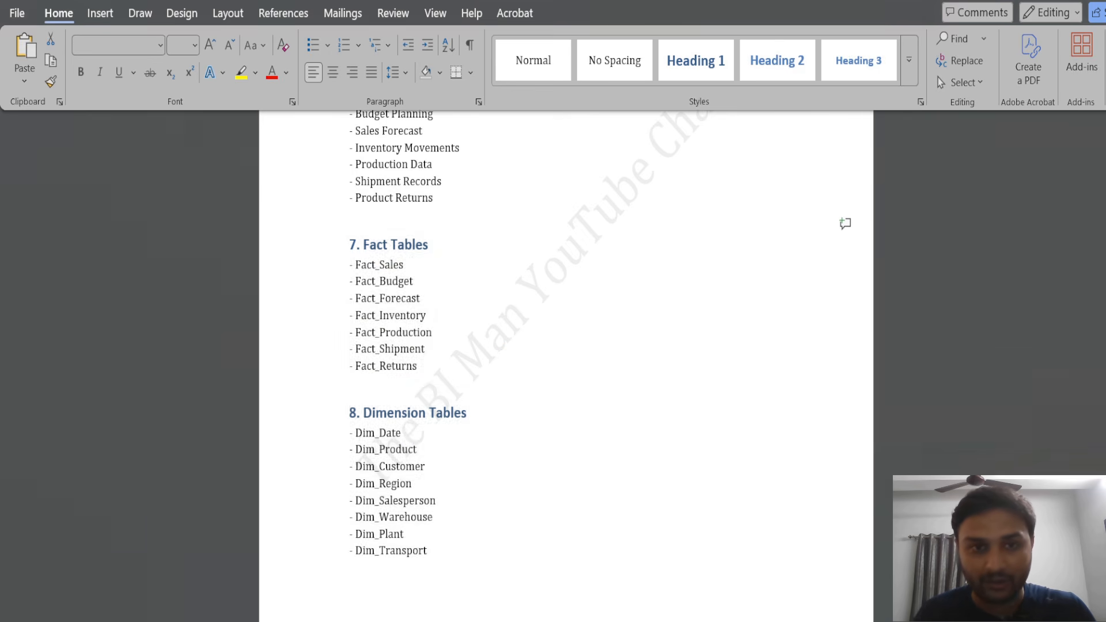
left_click(110, 183)
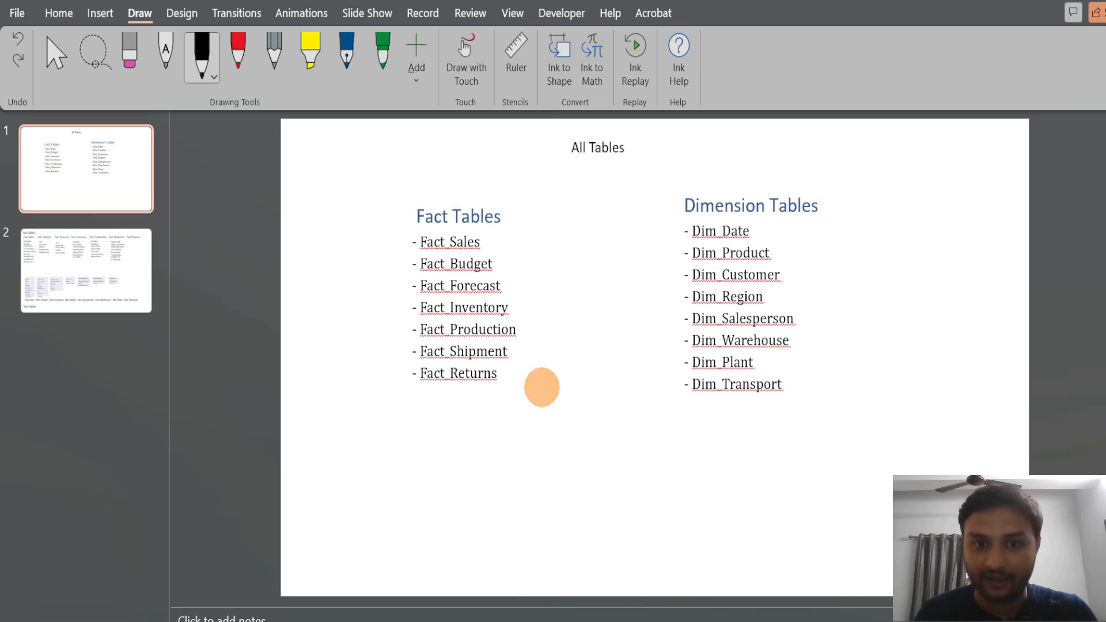
left_click_drag(464, 344, 512, 386)
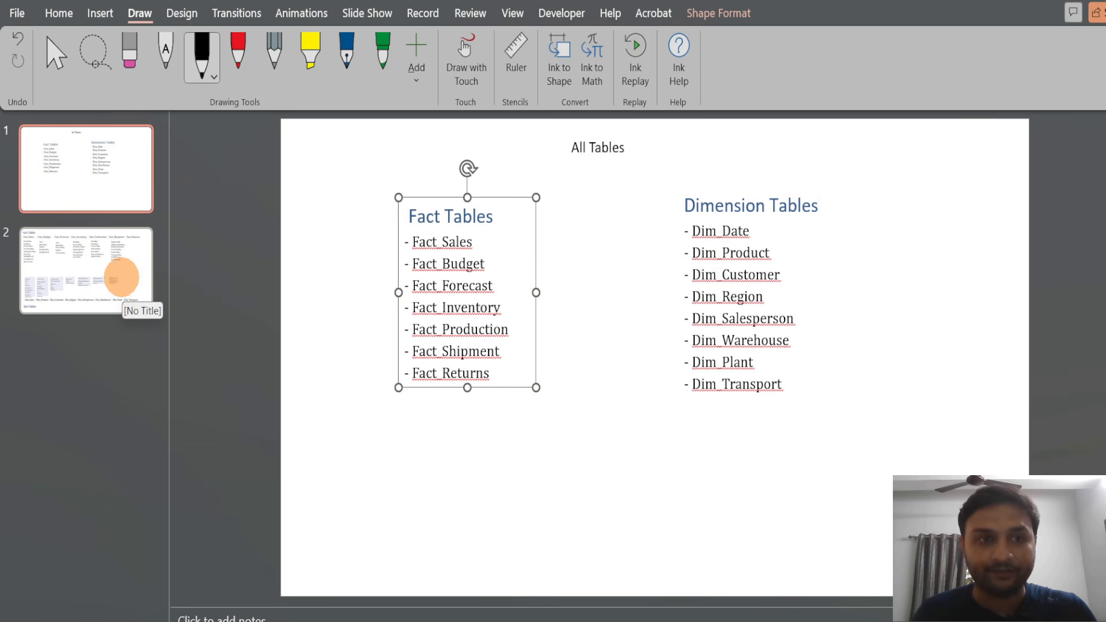
Examine the slide that lists each fact and dimension table's columns, focusing on the Fact_Returns entry
left_click(121, 278)
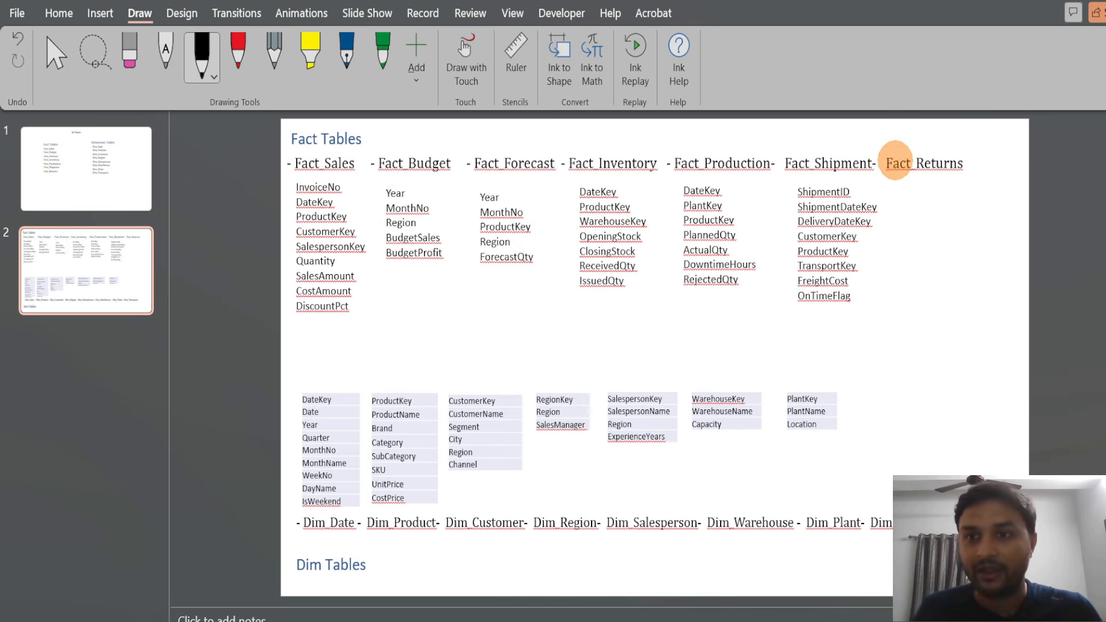
left_click_drag(887, 161, 911, 162)
left_click(935, 203)
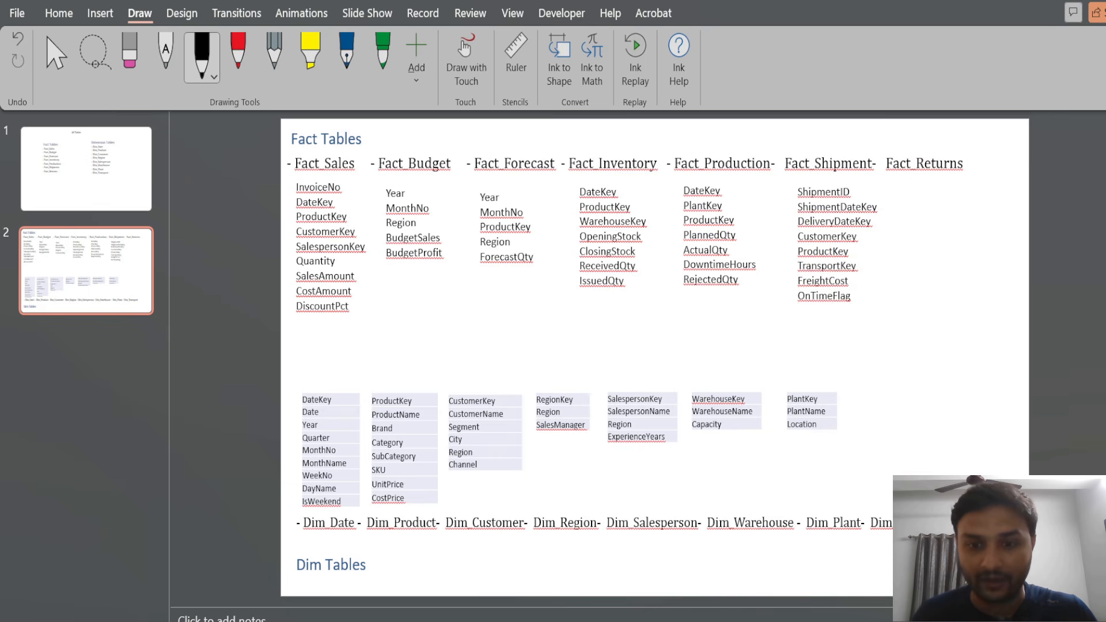
Switch to SQL Server Management Studio and start the Import Flat File wizard for the TBM database, continuing to the input file settings
key("alt+Tab")
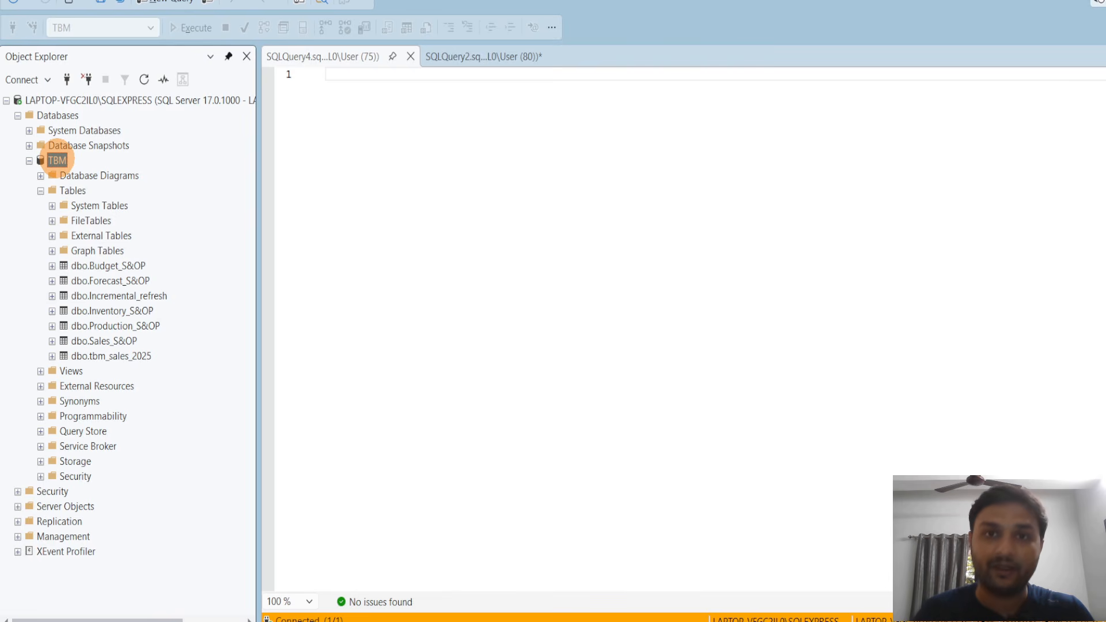
left_click(57, 160)
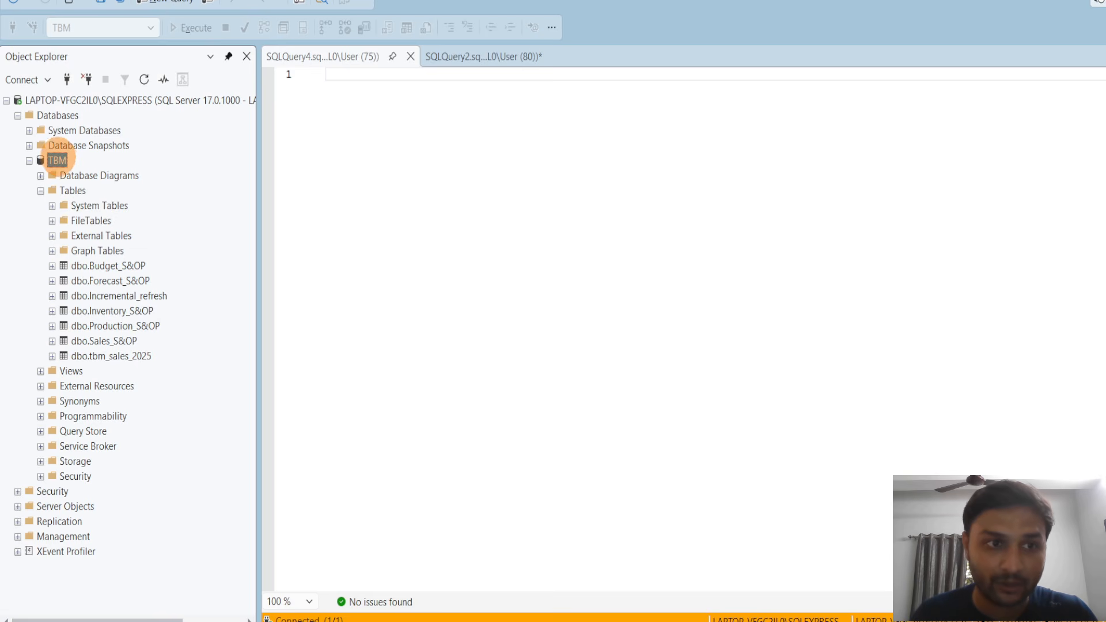
right_click(57, 161)
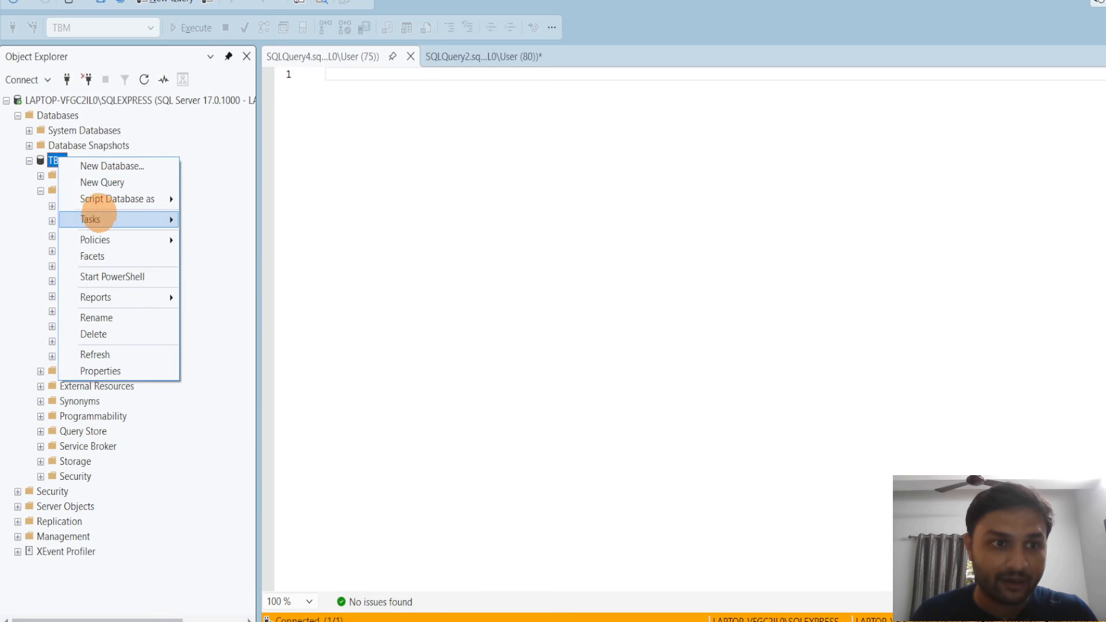
mouse_move(110, 218)
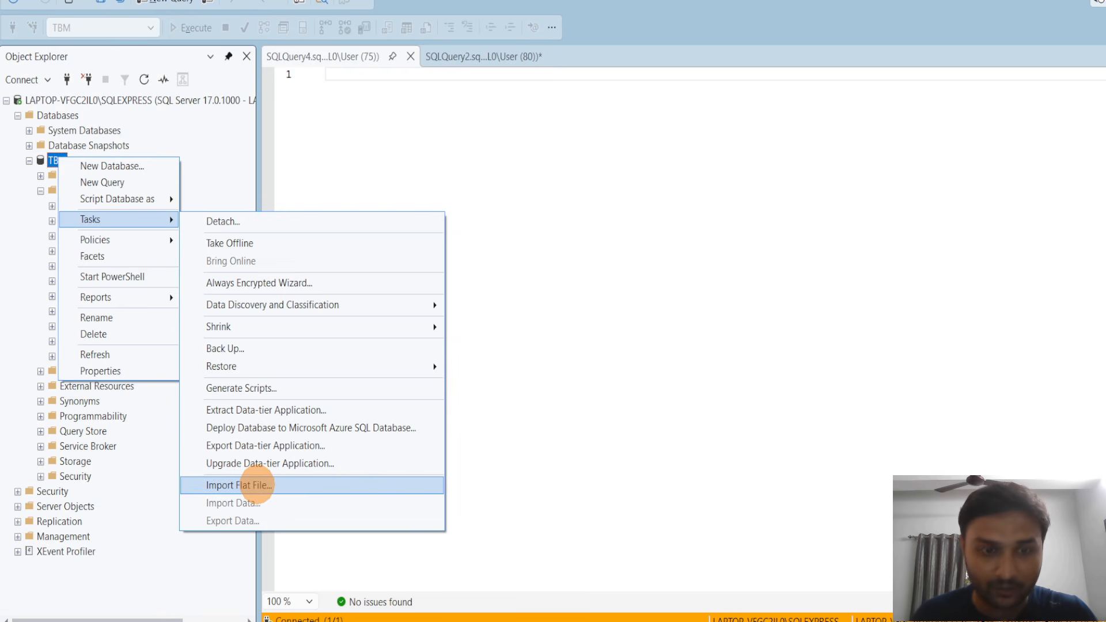
left_click(254, 485)
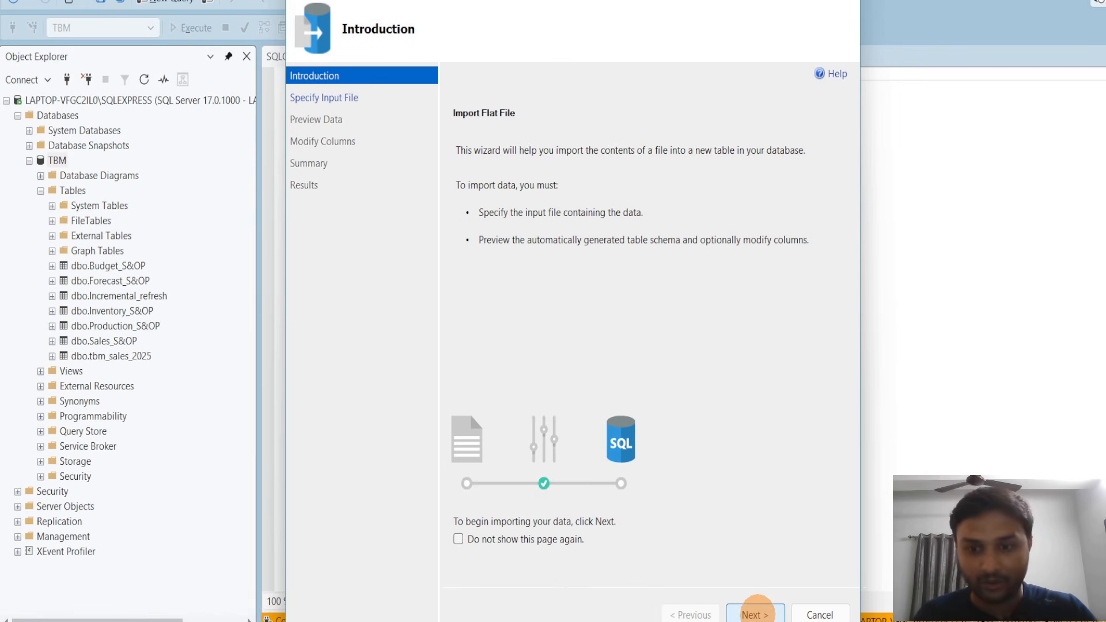
left_click(756, 611)
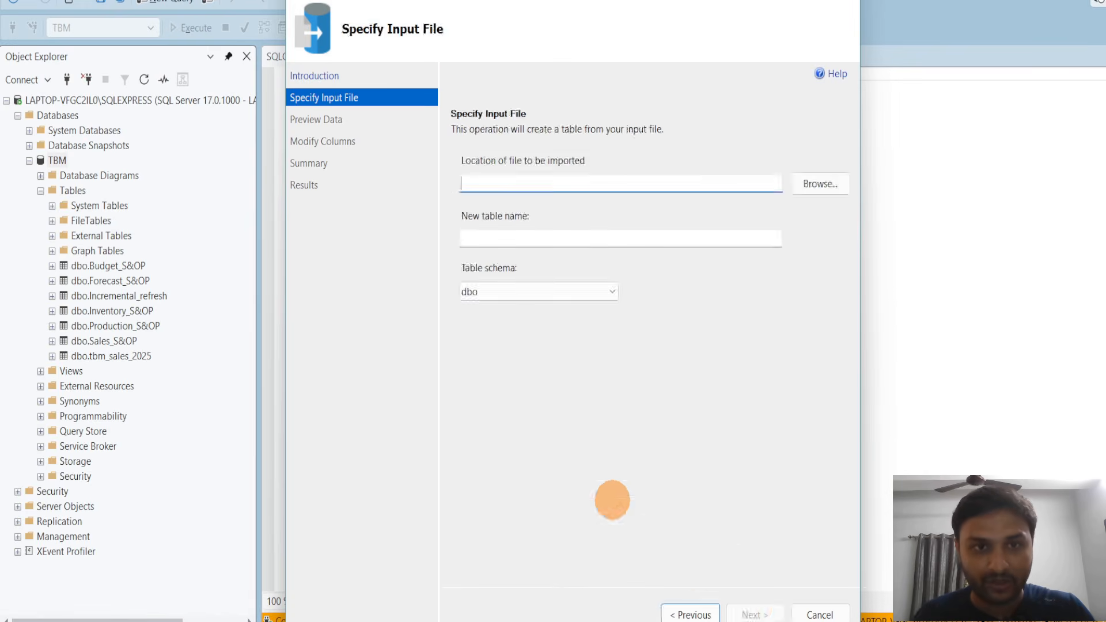
Choose Return_S&OP.csv from Downloads as the input file, keeping the table name Return_S&OP and the dbo schema
left_click(819, 185)
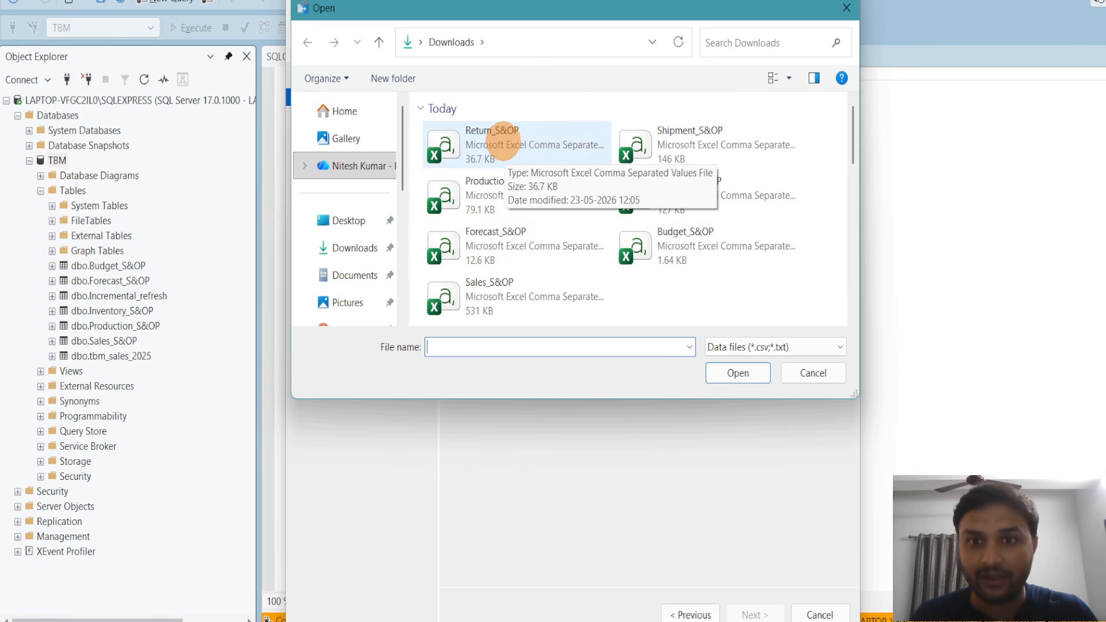
left_click(503, 141)
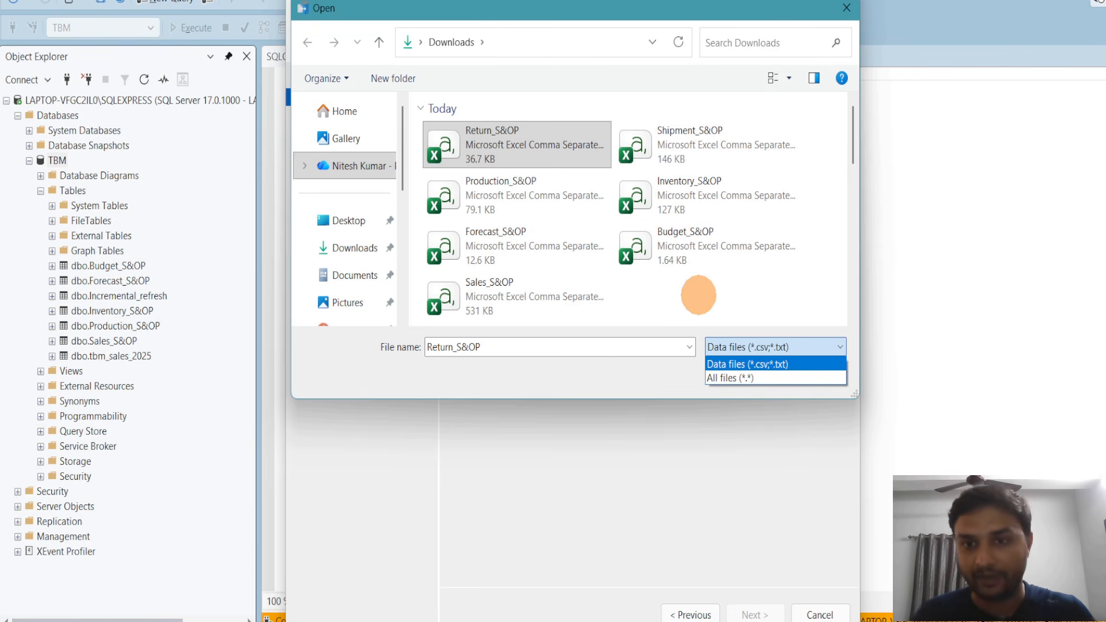
left_click(699, 298)
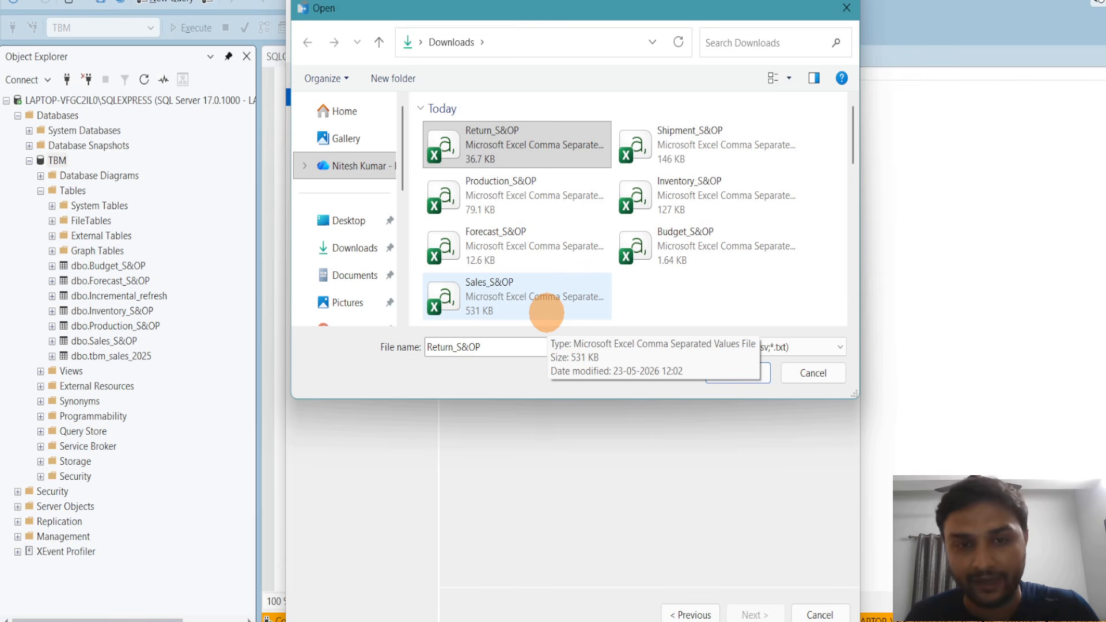
left_click(739, 372)
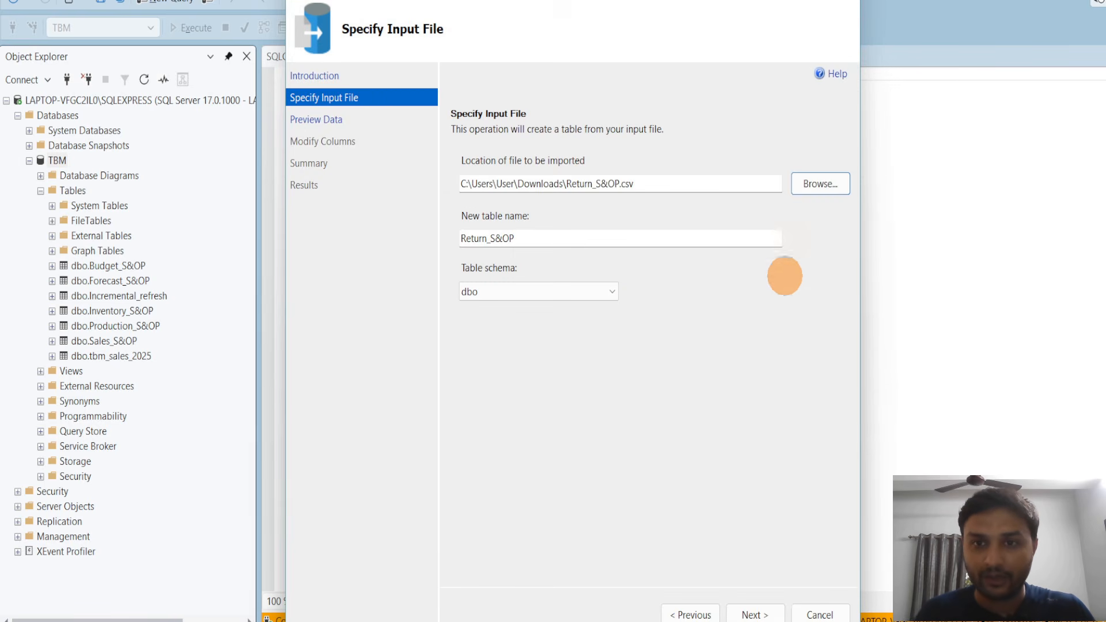
left_click_drag(521, 238, 467, 238)
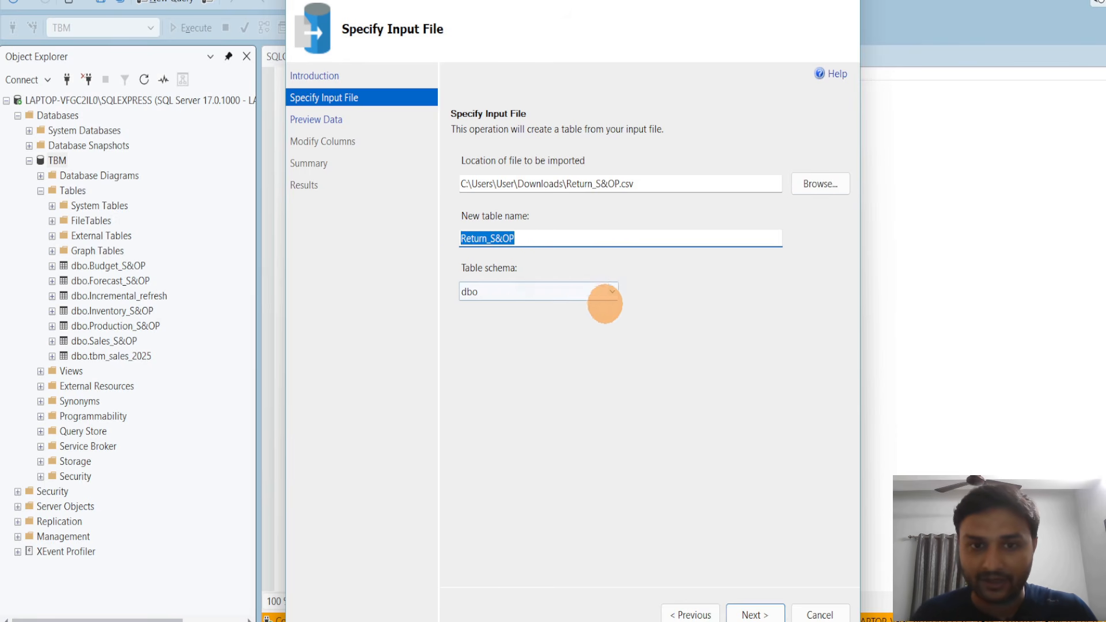
left_click(605, 292)
left_click(591, 307)
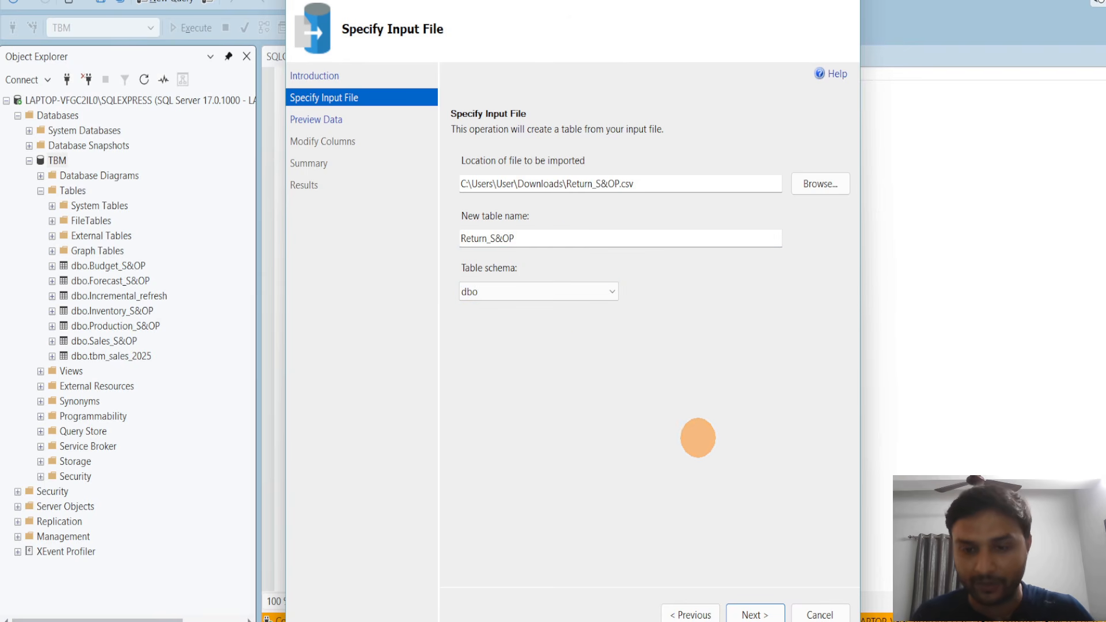
Accept the previewed data and the generated column types, run the import of the returns table, and close the wizard
left_click(755, 613)
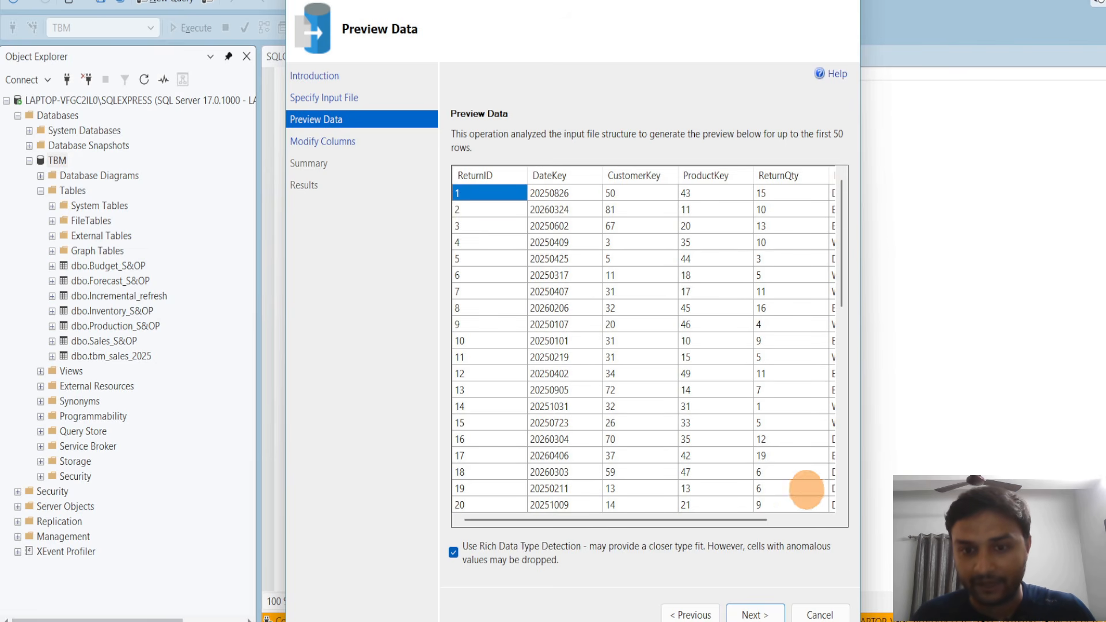
left_click(750, 613)
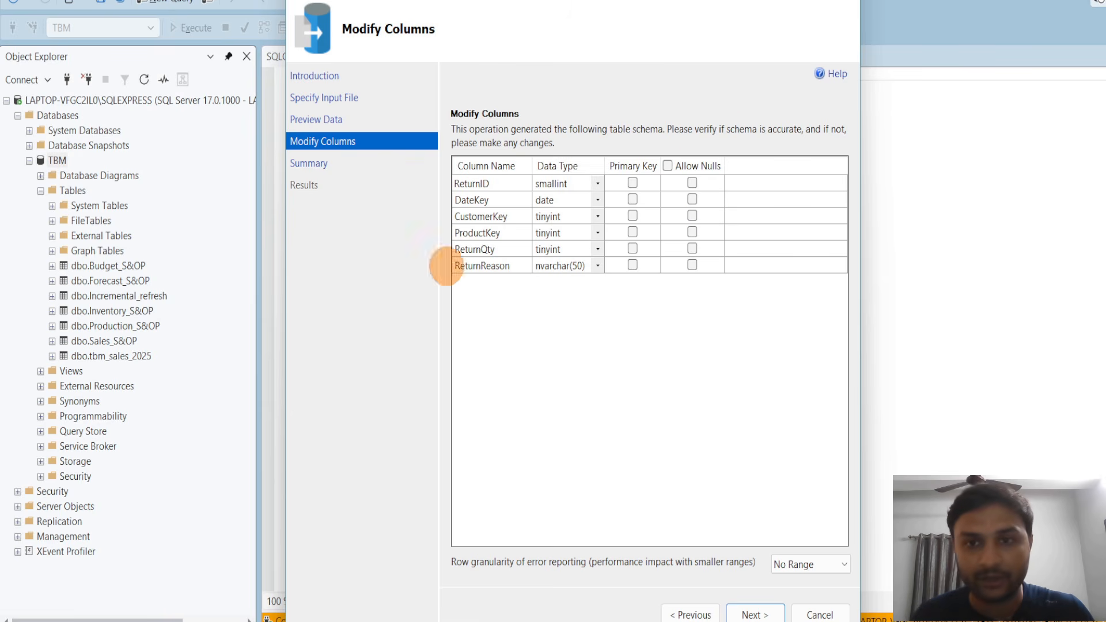
left_click(753, 614)
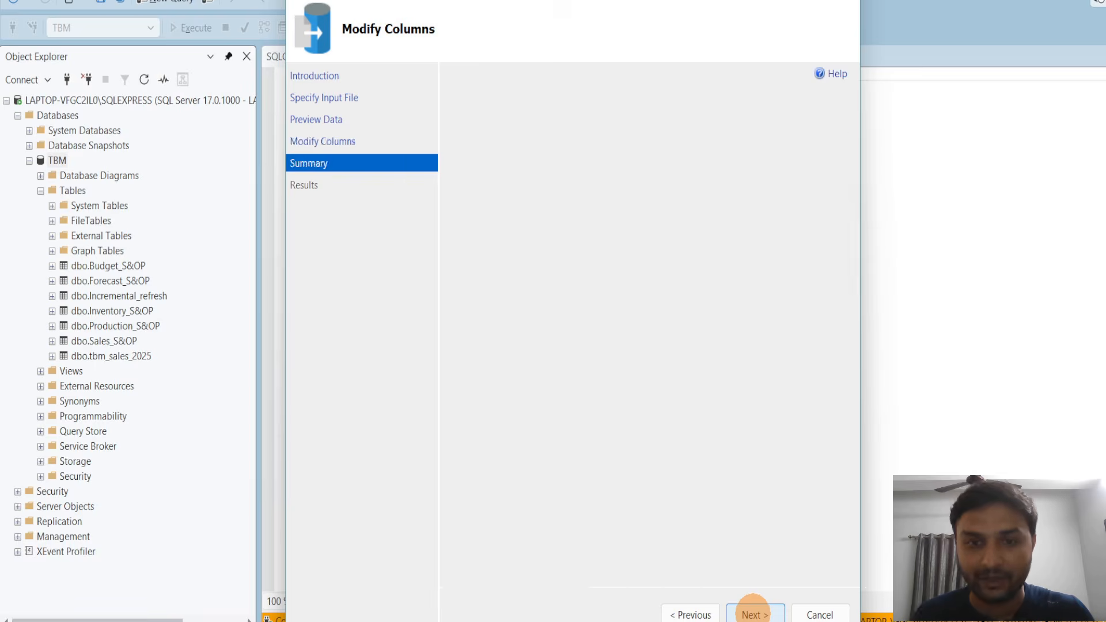
left_click(752, 613)
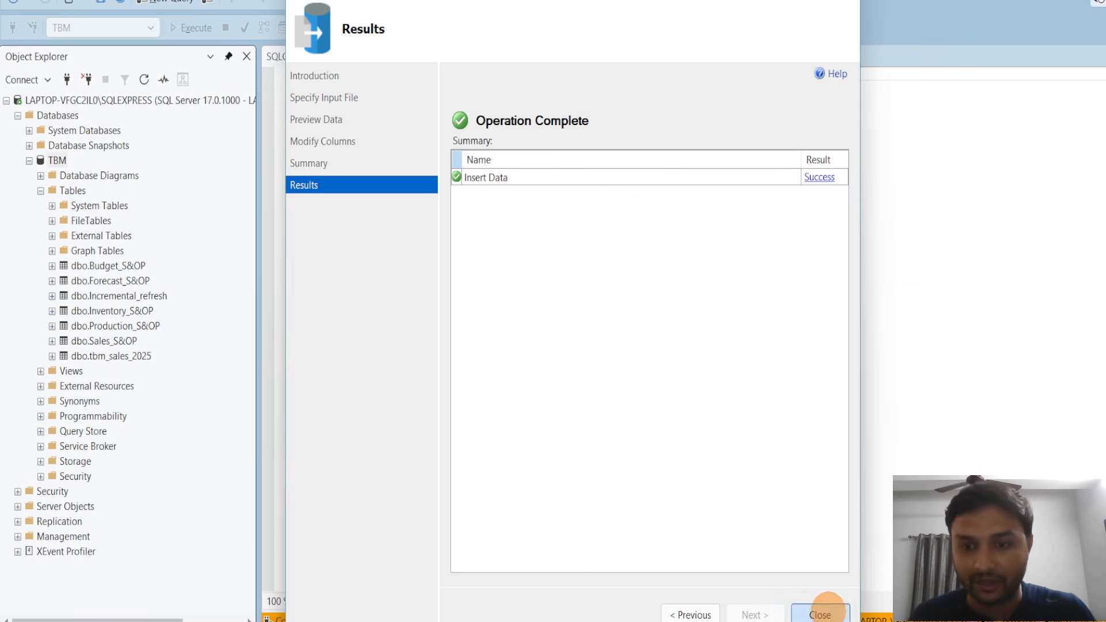
left_click(820, 614)
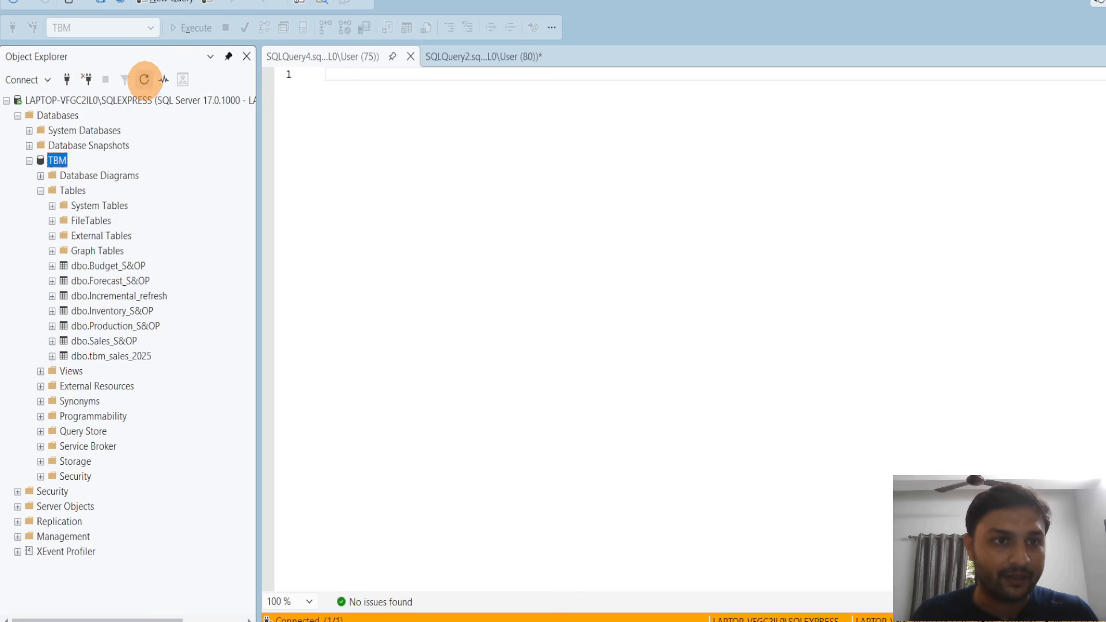
Refresh the TBM database's table list, expand dbo.Return_S&OP to inspect its contents, and collapse it again
left_click(144, 79)
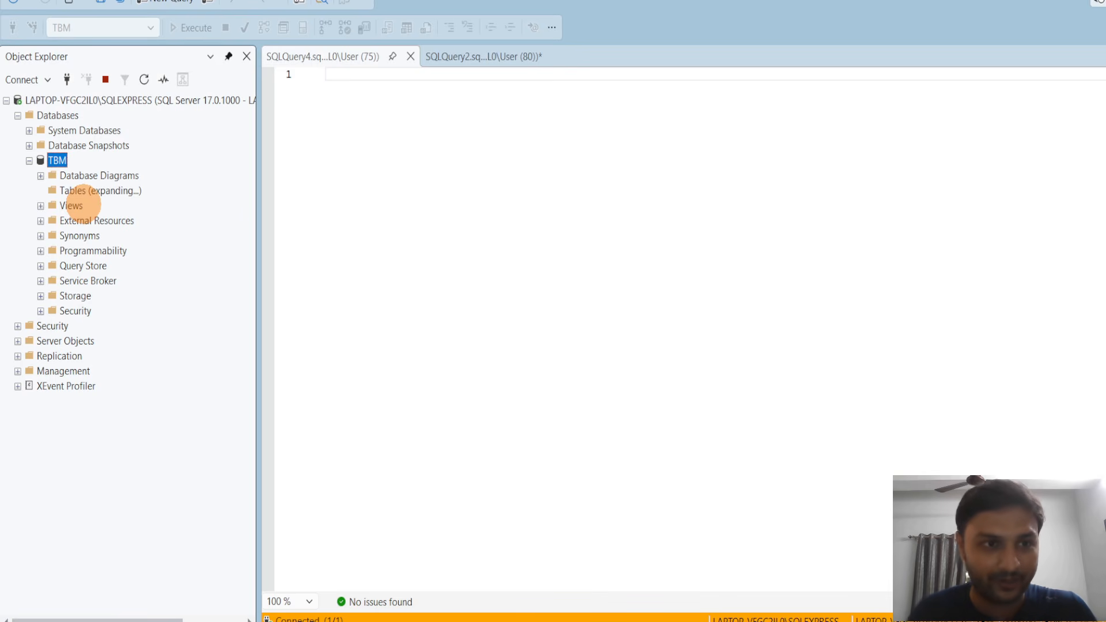
left_click(144, 79)
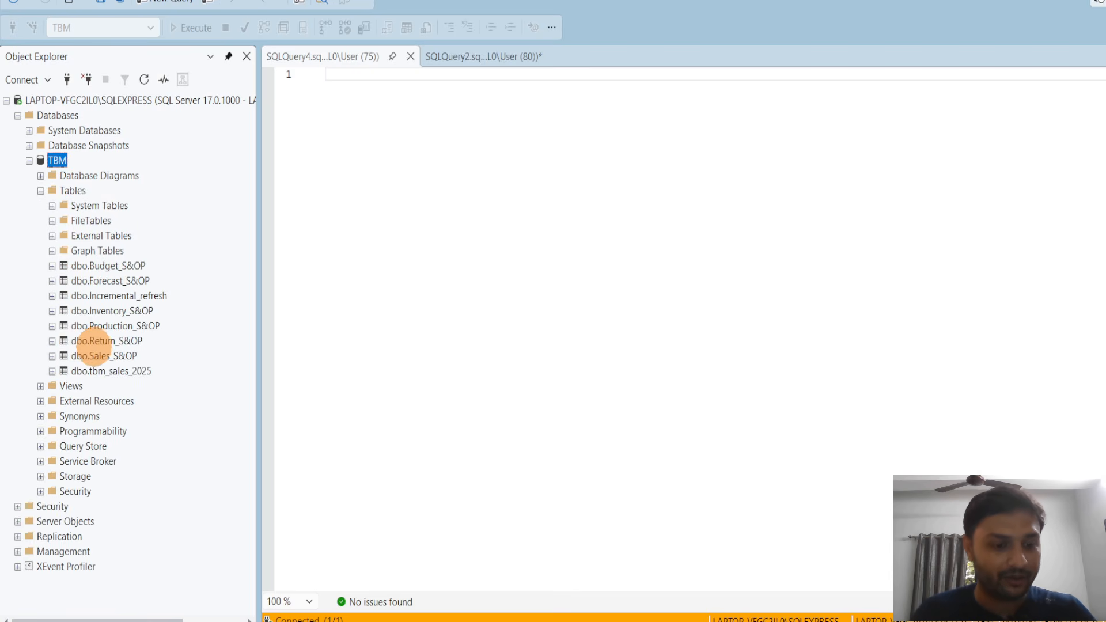
left_click(51, 341)
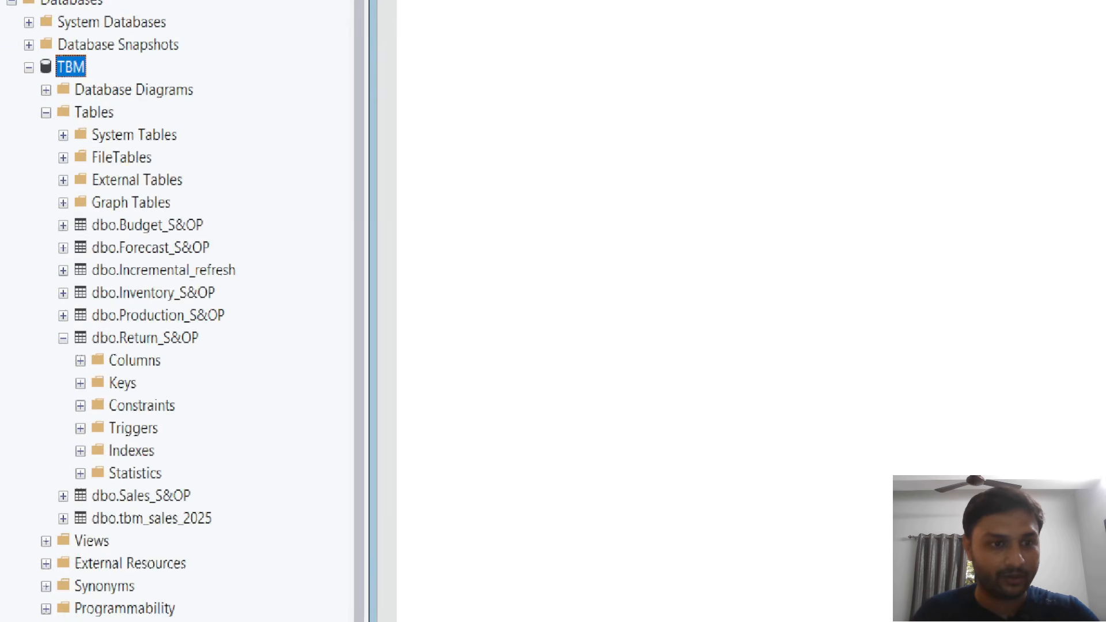
left_click(85, 348)
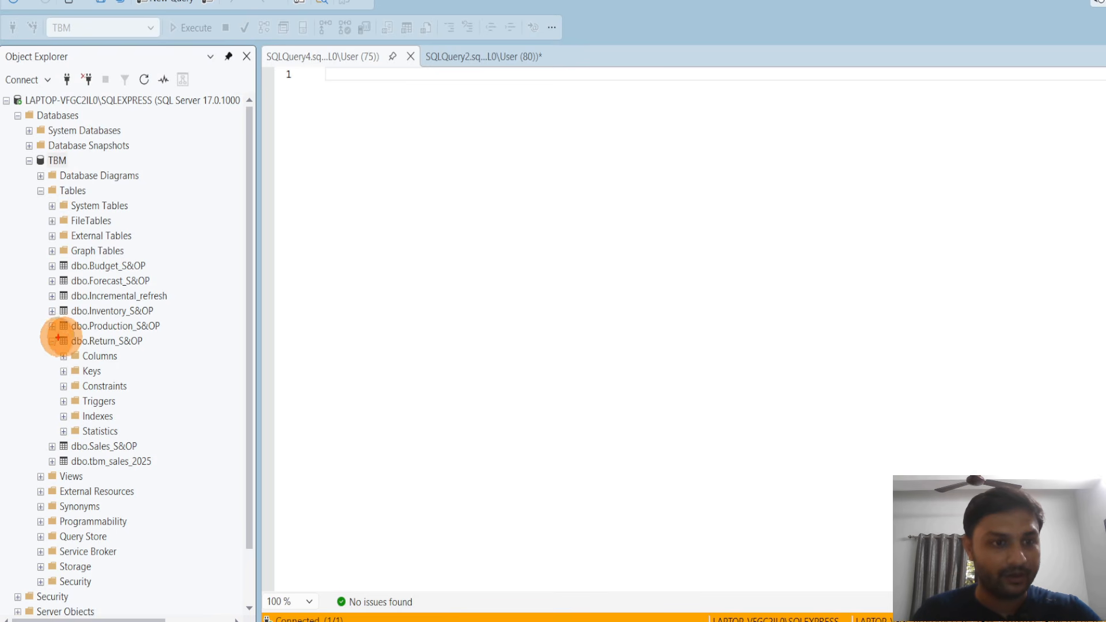
left_click_drag(50, 331, 148, 352)
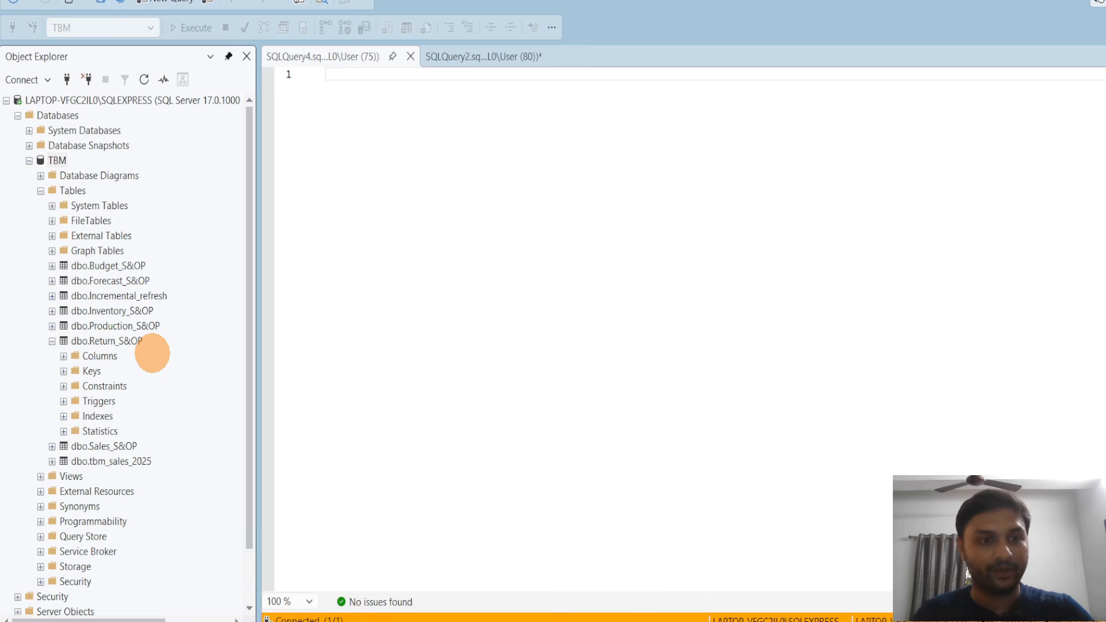
left_click(52, 341)
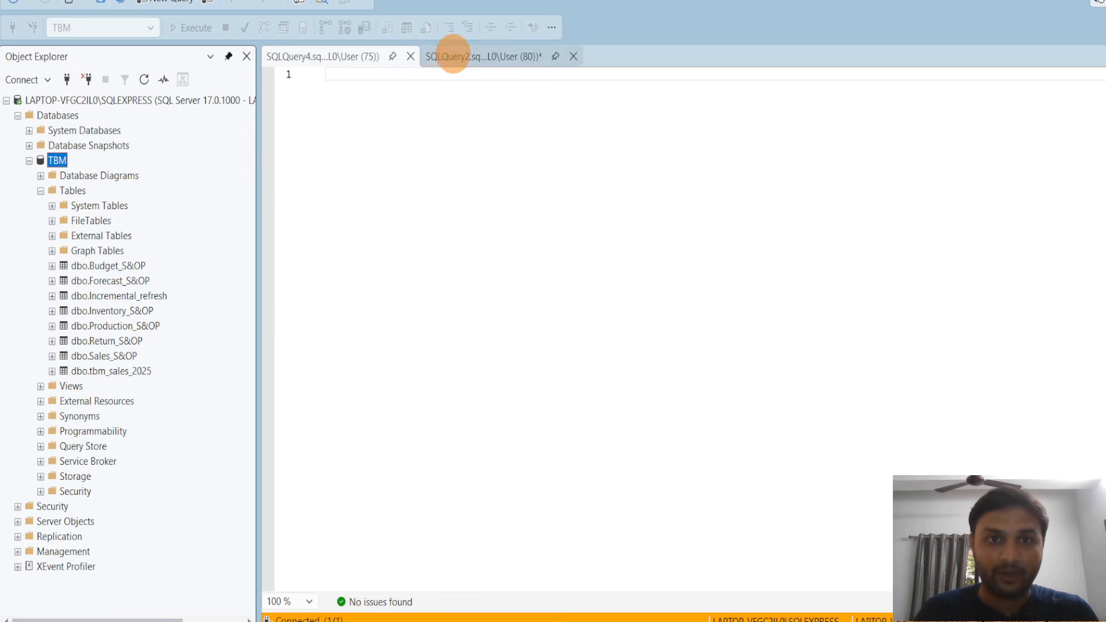
In the existing column-listing query, change the TABLE_NAME filter to 'Return_S&OP' and execute only the SELECT statement
left_click(457, 56)
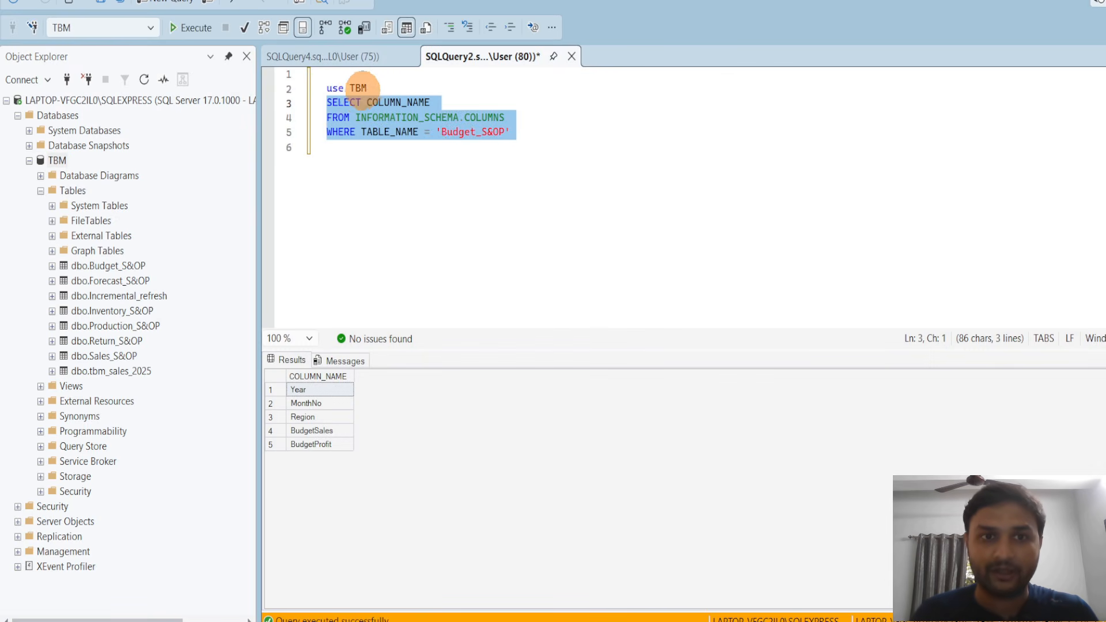
left_click_drag(367, 88, 327, 88)
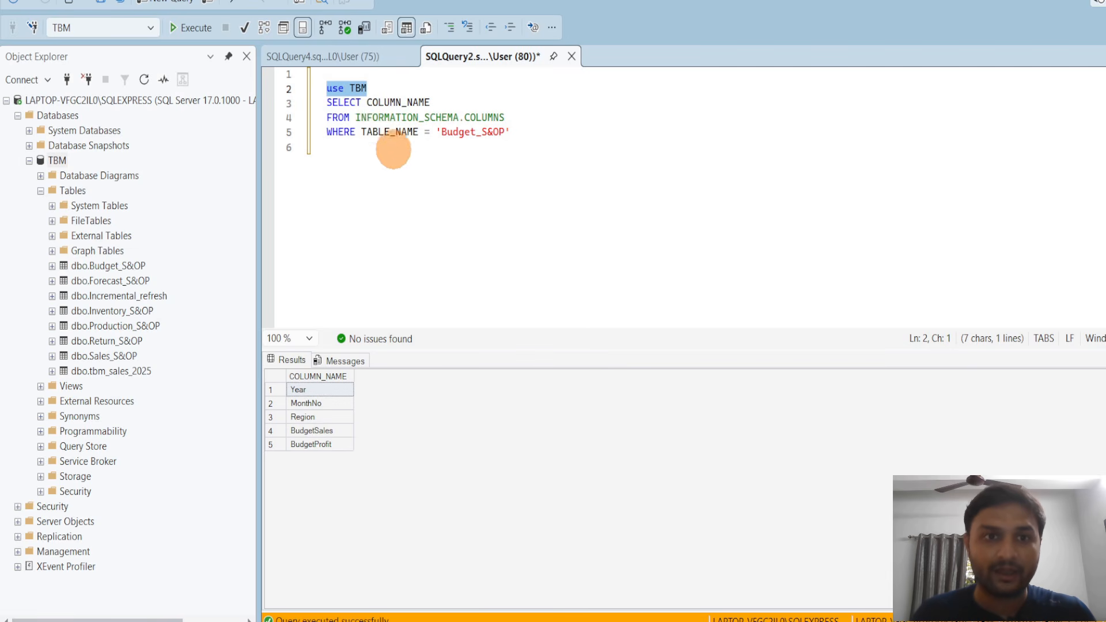
left_click_drag(434, 103, 384, 103)
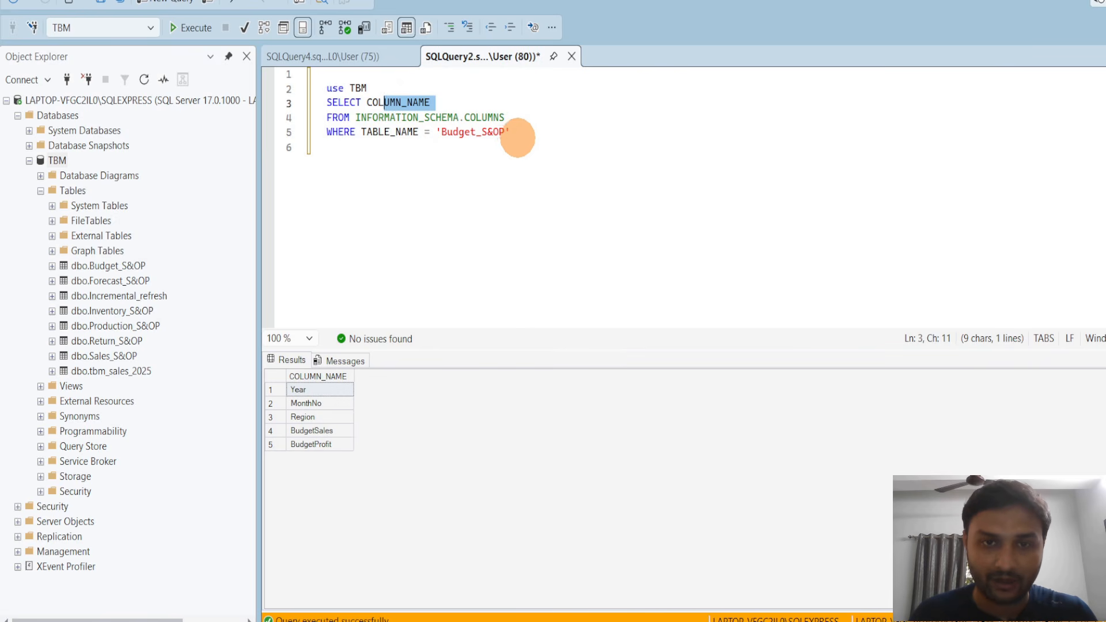
left_click(520, 141)
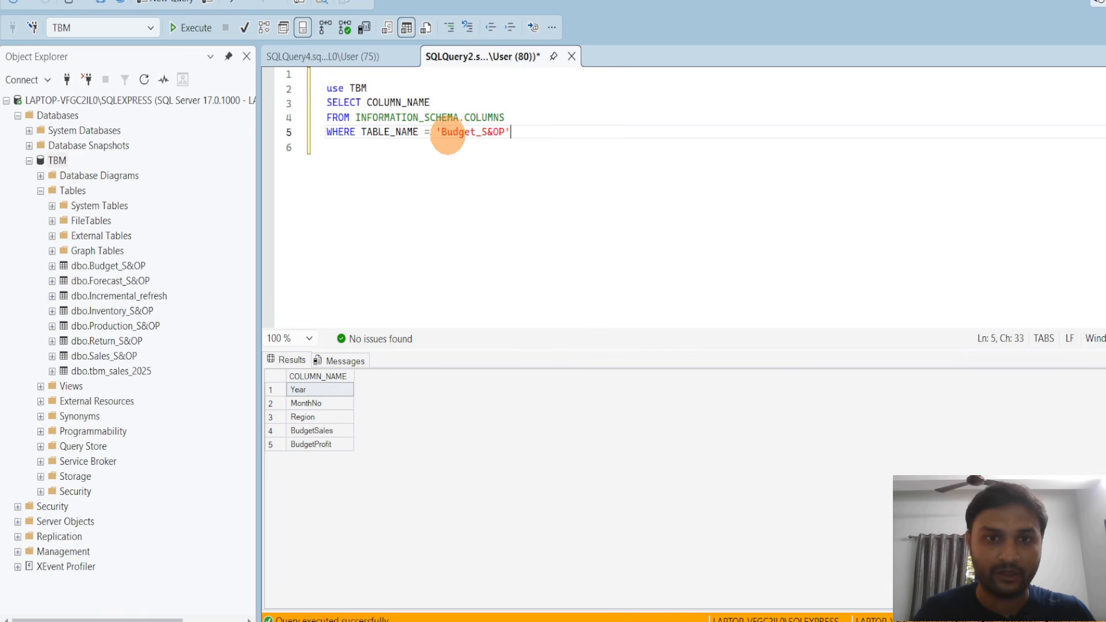
left_click_drag(447, 132, 505, 133)
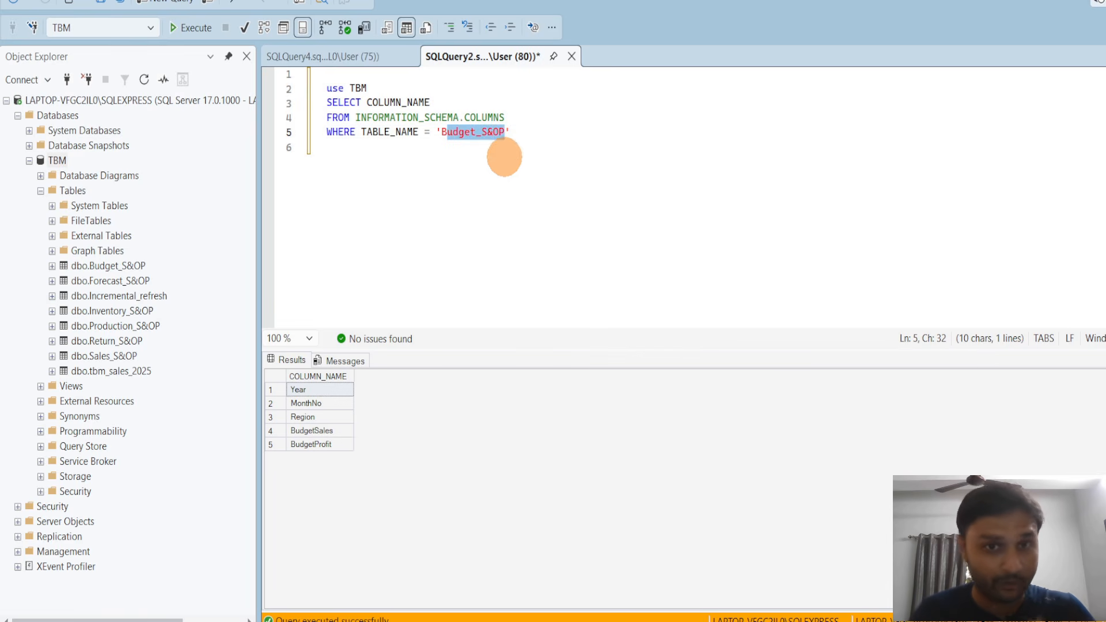
left_click(477, 134)
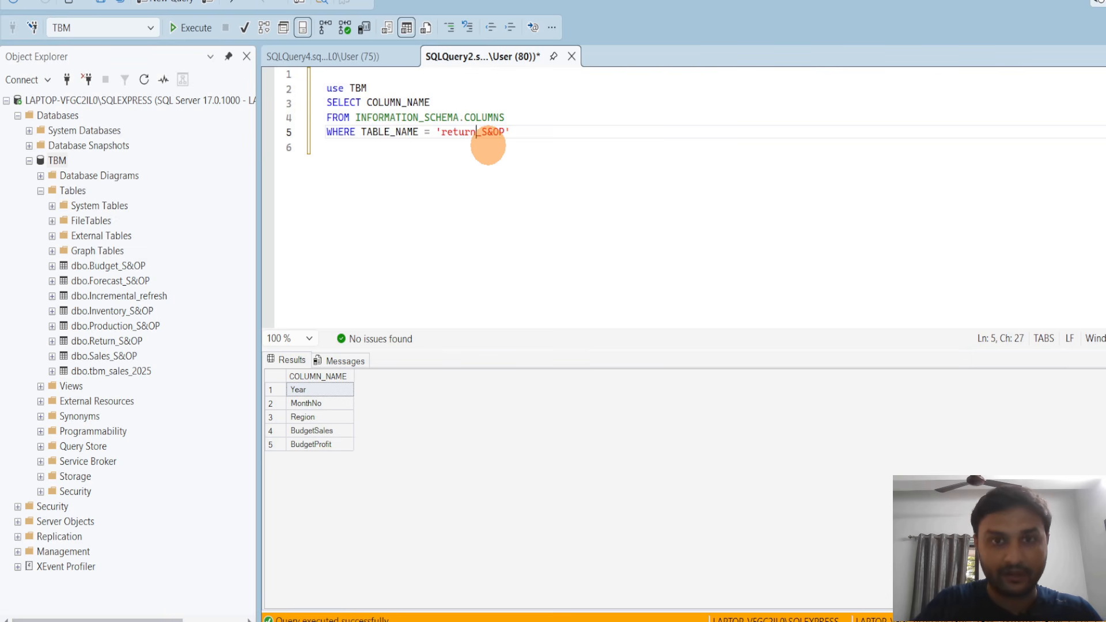
key("BackSpace")
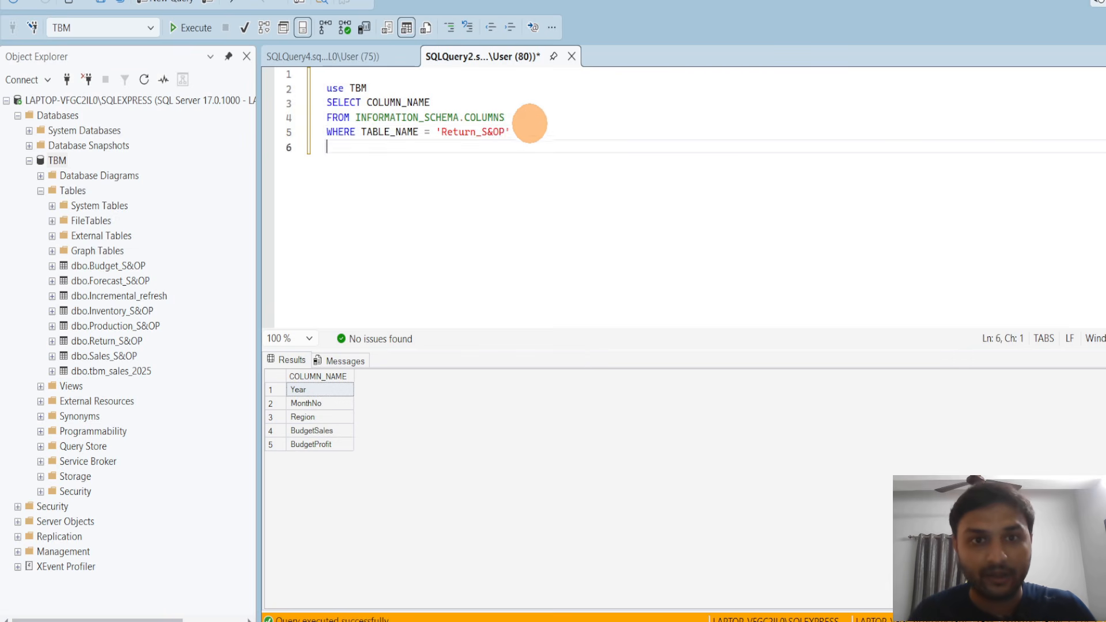
left_click_drag(511, 132, 326, 104)
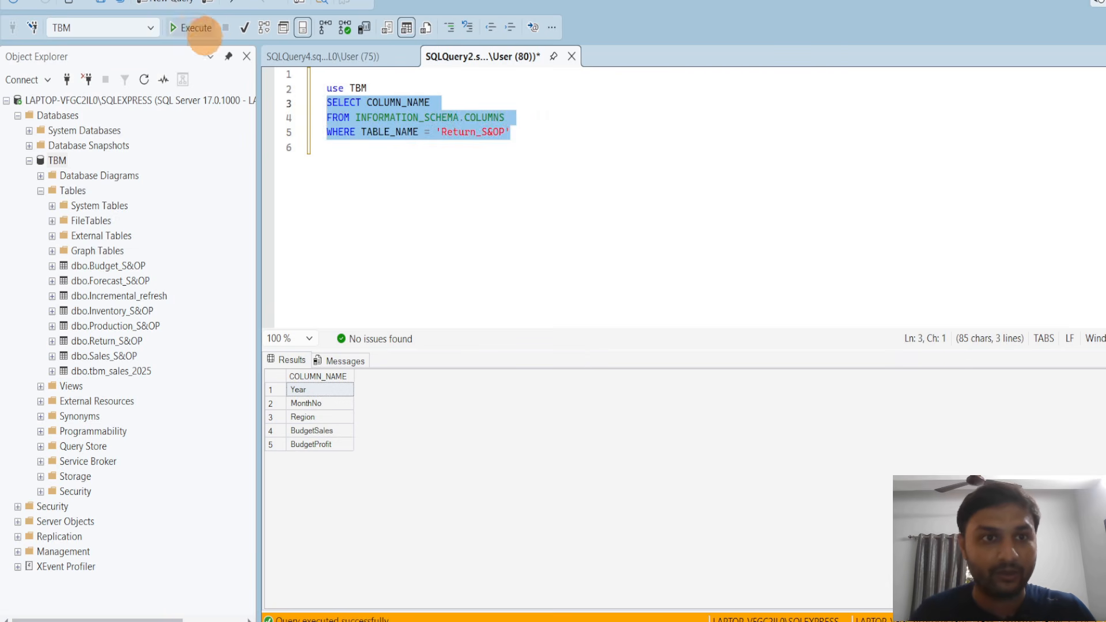
left_click(192, 27)
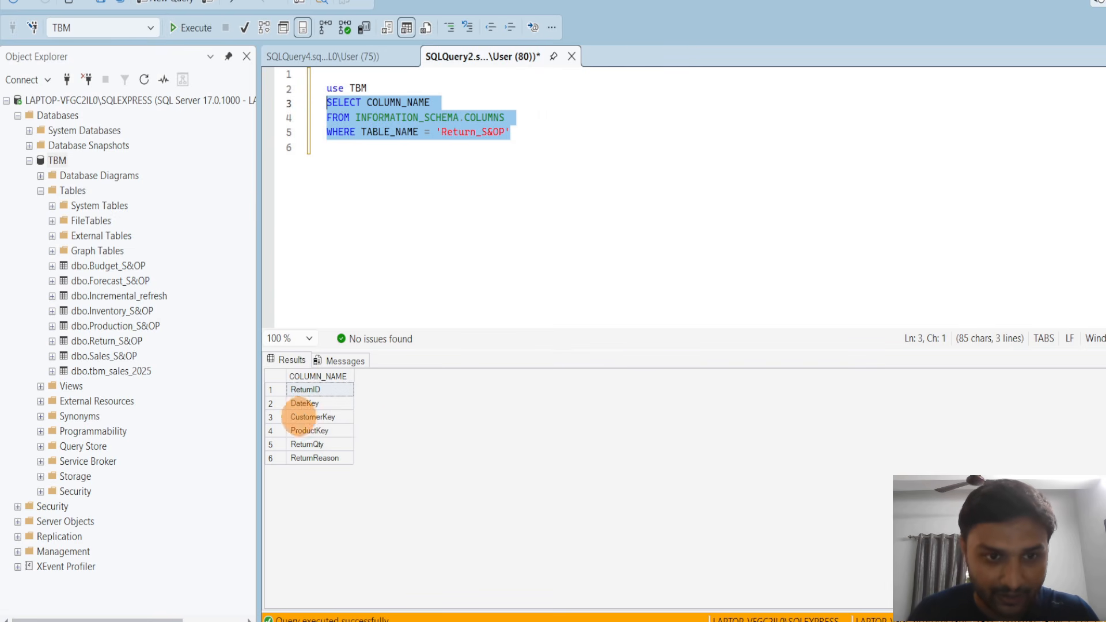
Copy all returned column names, switch to the PowerPoint slide, and paste them as a list beneath the Fact_Returns heading
left_click(275, 376)
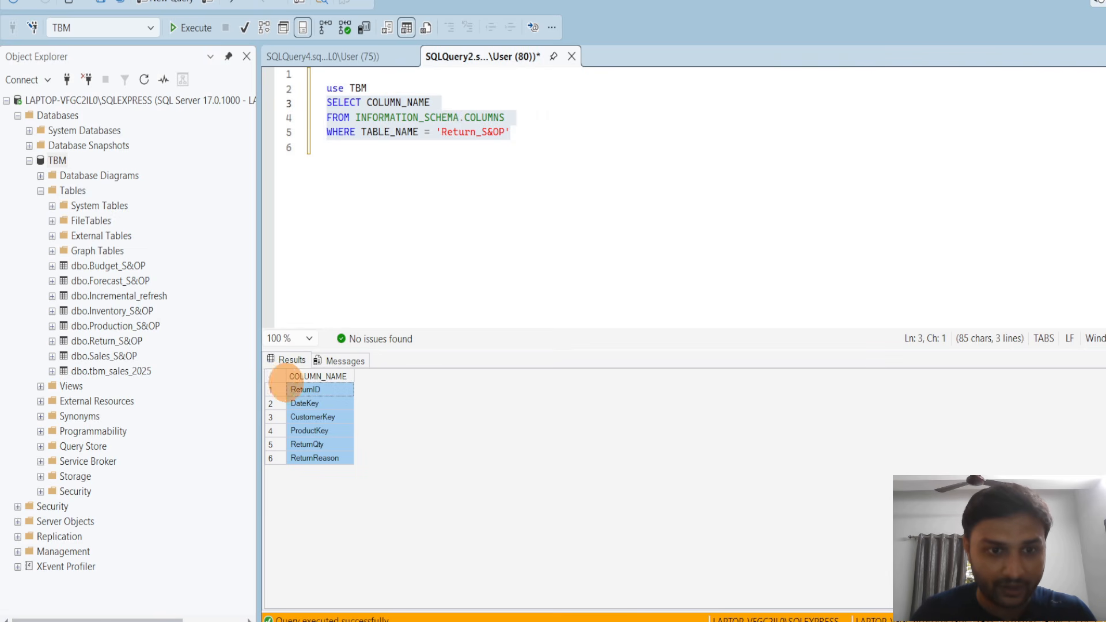
right_click(275, 375)
left_click(293, 385)
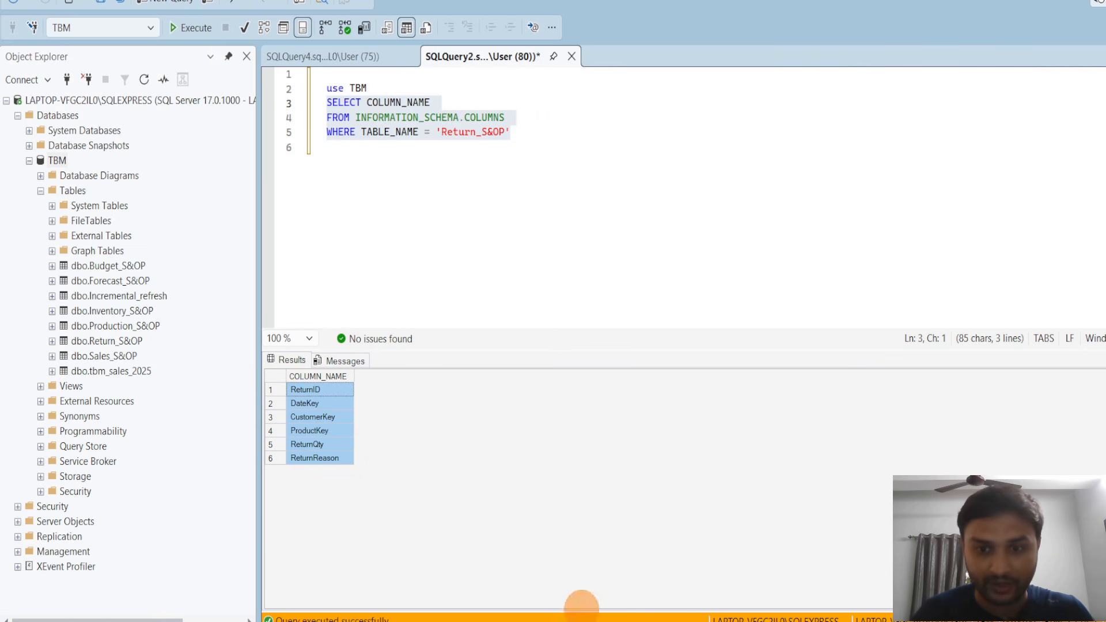
key("alt+Tab")
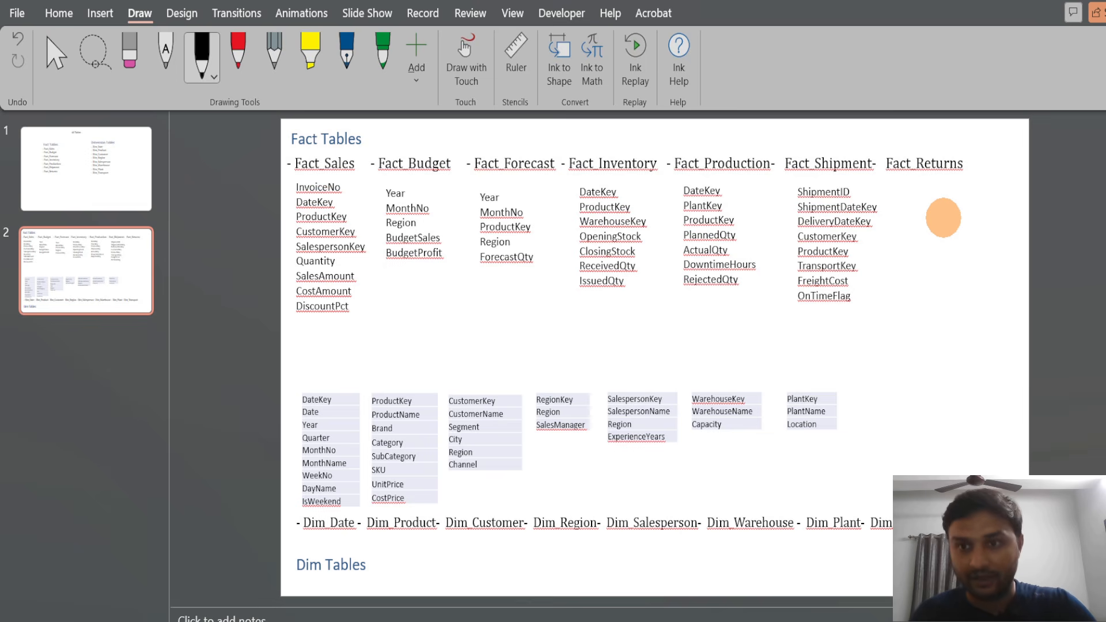
key("ctrl+v")
left_click_drag(845, 352, 553, 352)
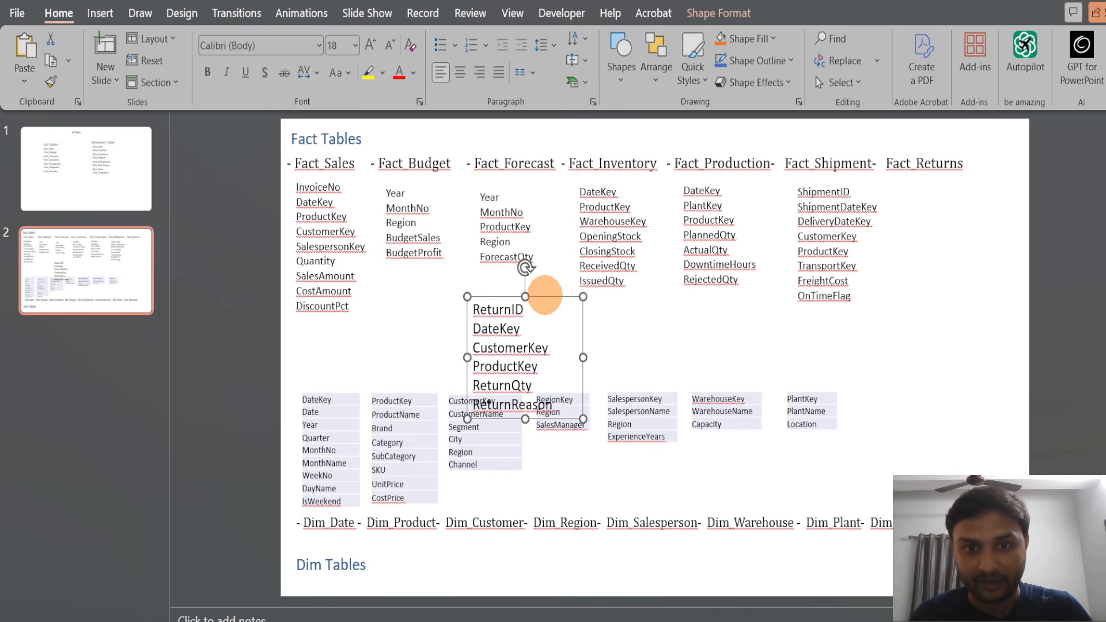
left_click_drag(544, 295, 969, 180)
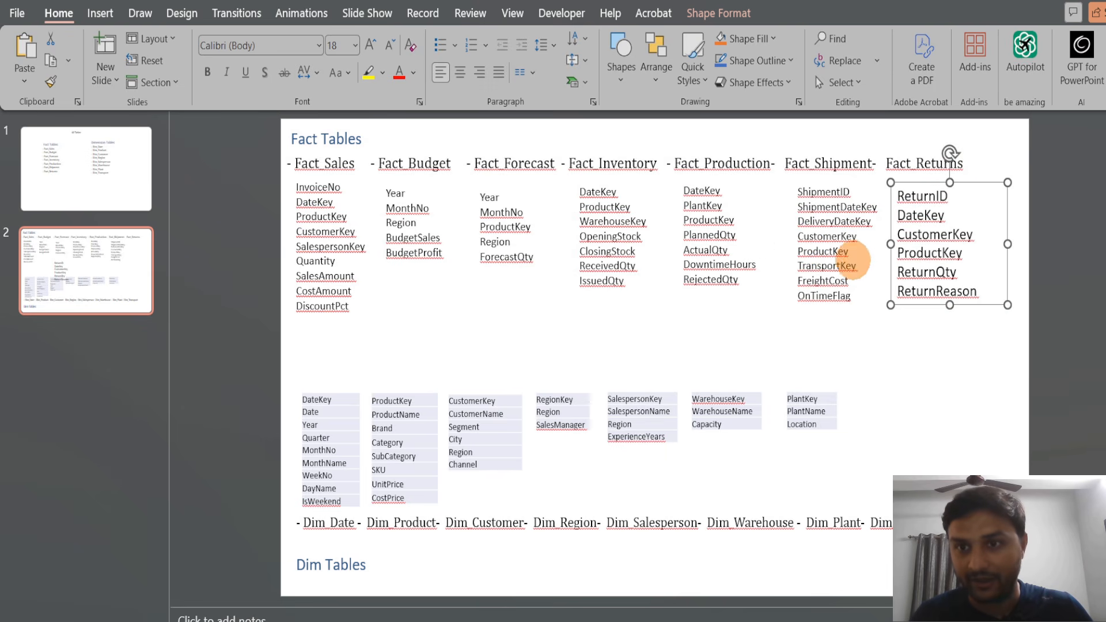
Copy the text formatting of the Fact_Shipment column list onto the Fact_Returns column list
left_click(851, 261)
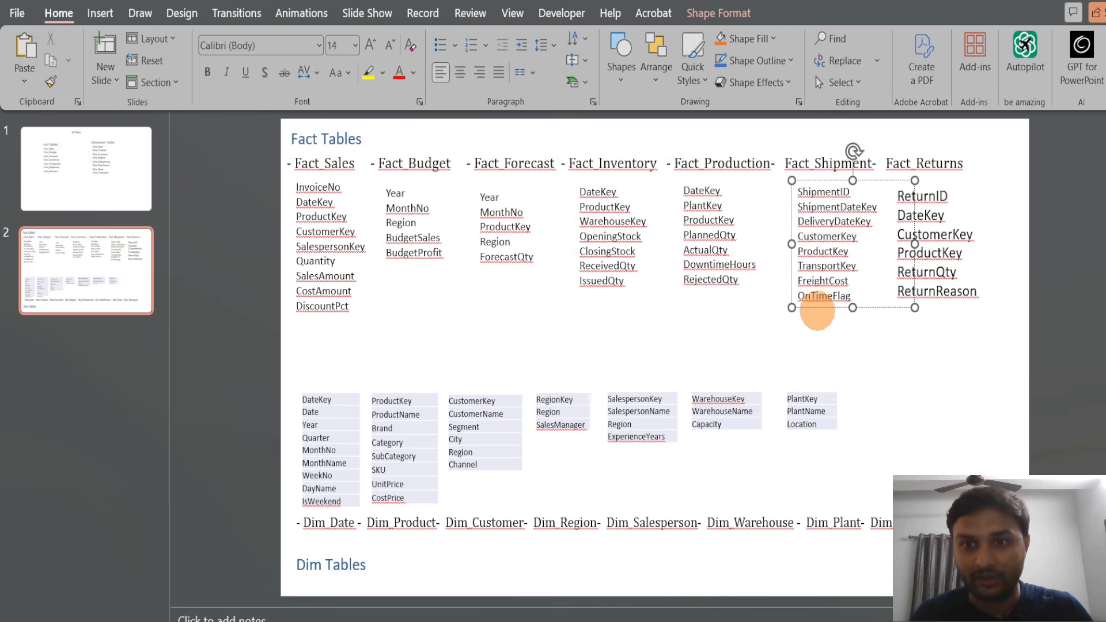
left_click(50, 81)
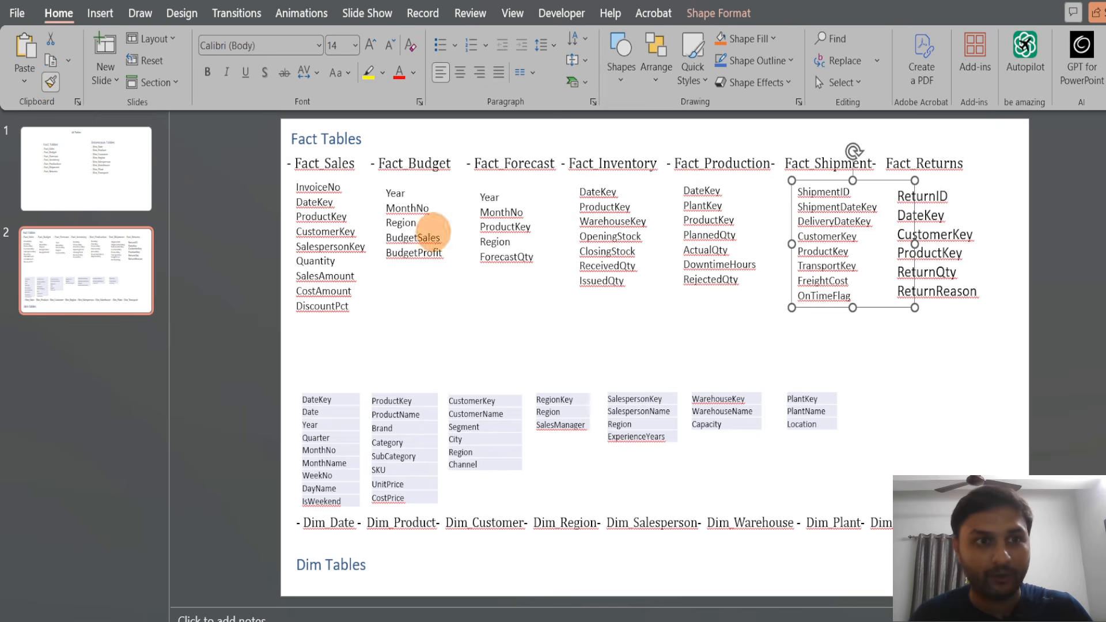
left_click(970, 299)
left_click(979, 377)
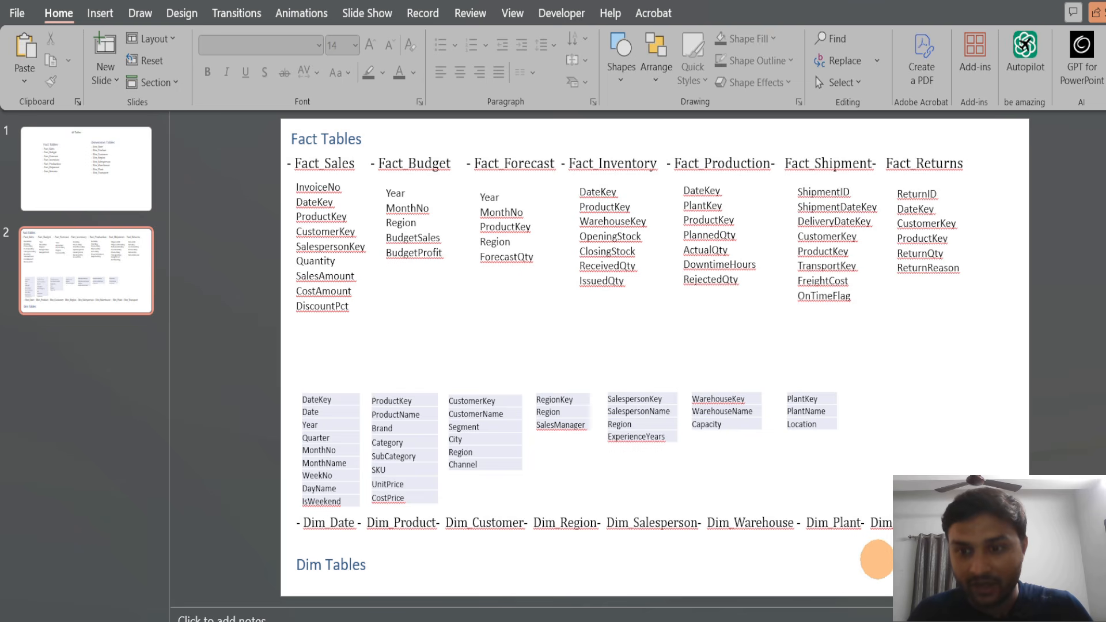
Switch to the Excel data workbook and paste the Dim_Transport sheet's three column headings transposed into the cells starting at G6
mouse_move(732, 621)
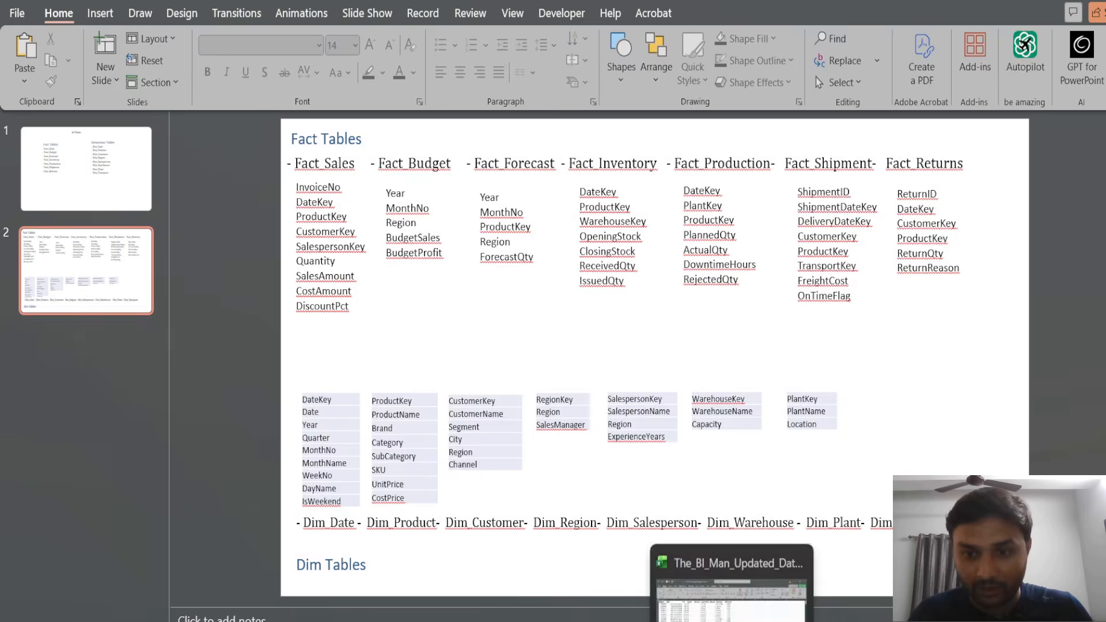
left_click(731, 599)
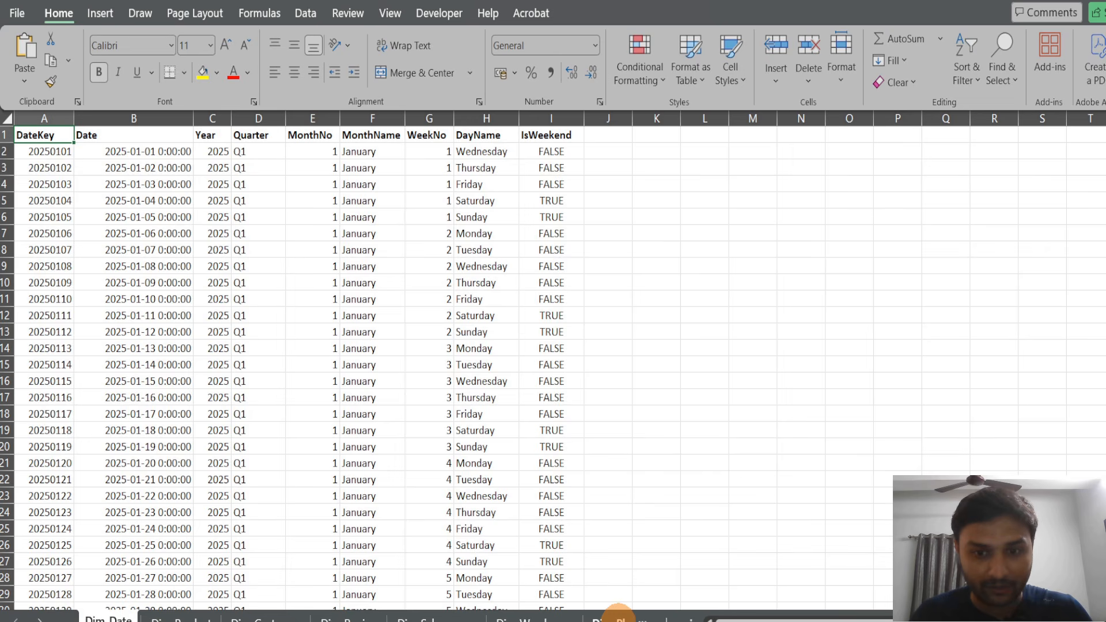
left_click(615, 616)
left_click(619, 615)
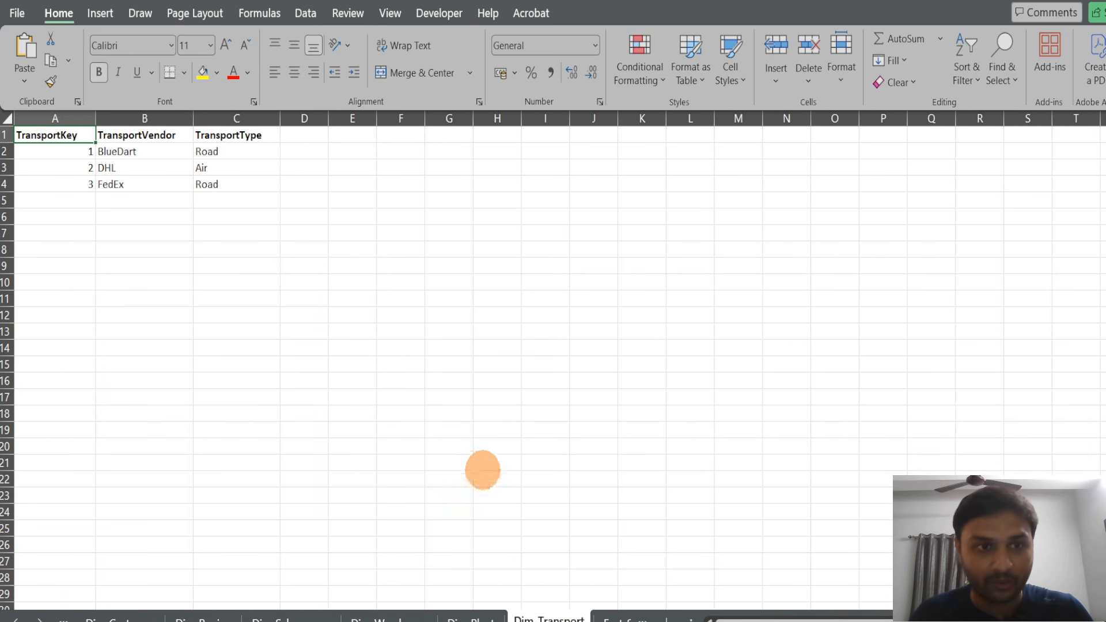
left_click_drag(68, 137, 233, 136)
key("ctrl+c")
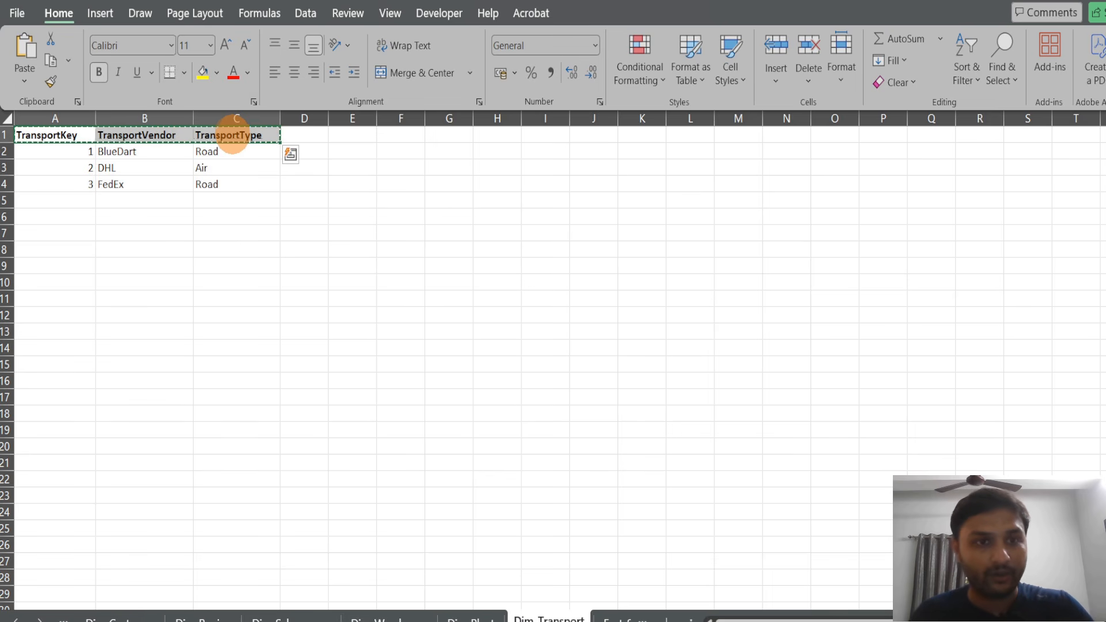
left_click(448, 218)
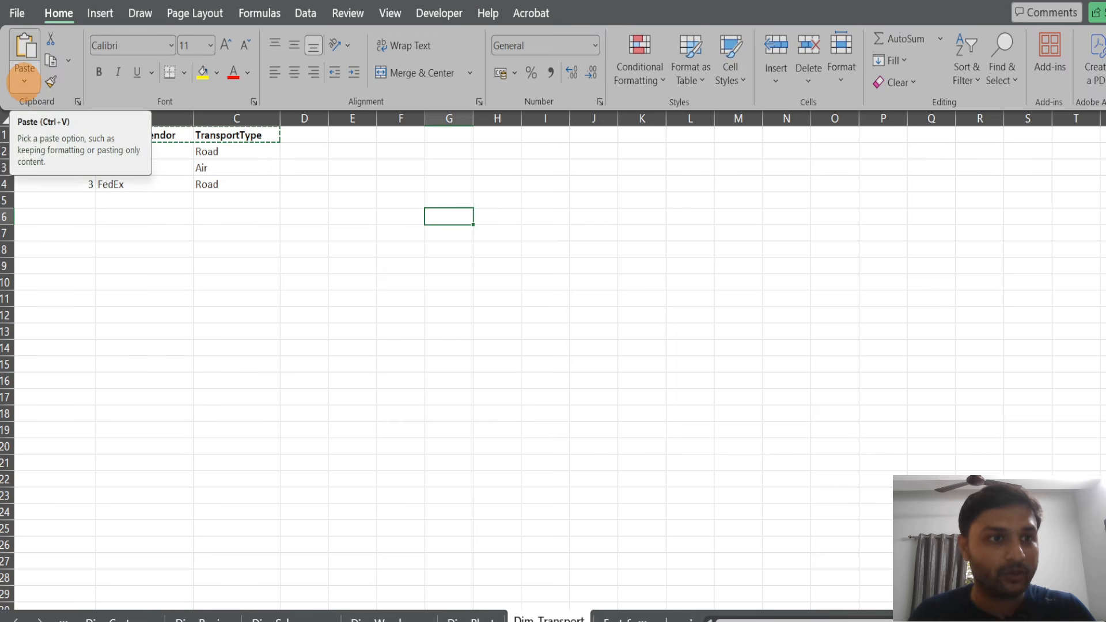
left_click(24, 81)
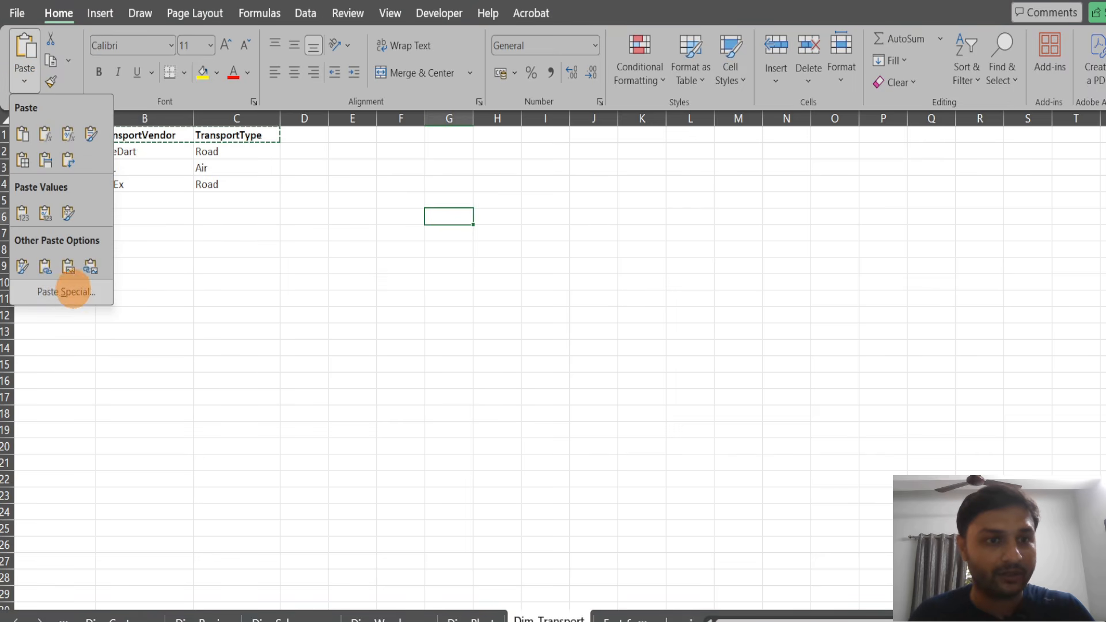
left_click(69, 291)
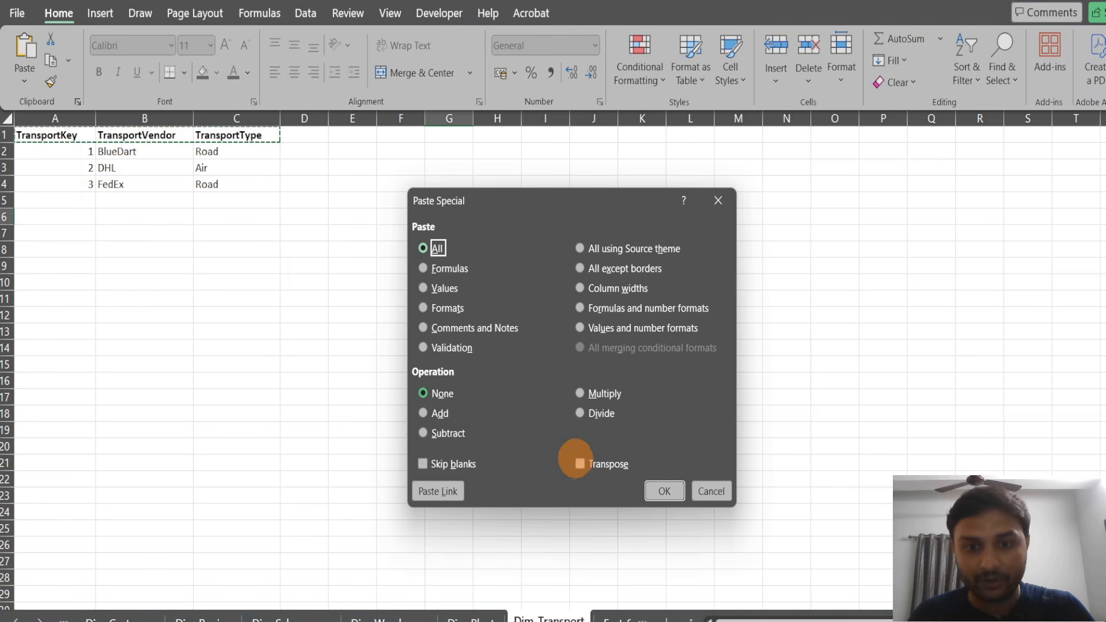
left_click(579, 463)
left_click(664, 490)
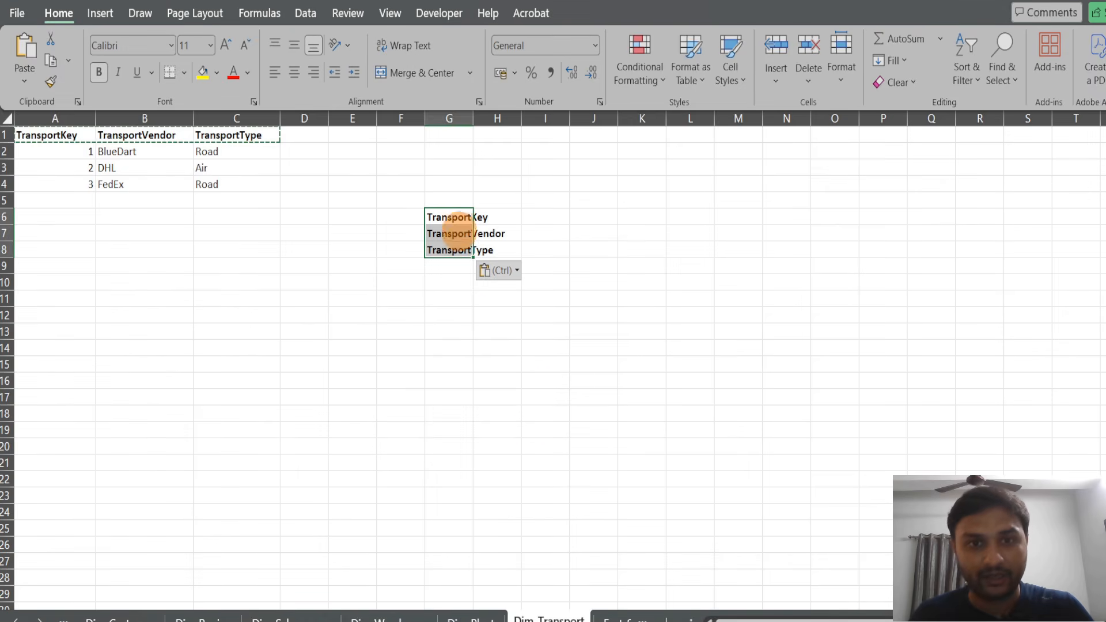
Copy the transposed headings in G6:G8 to the PowerPoint slide, widen the pasted table, and place it beside the Dim_Plant columns
left_click(449, 314)
left_click_drag(445, 217, 446, 251)
key("ctrl+c")
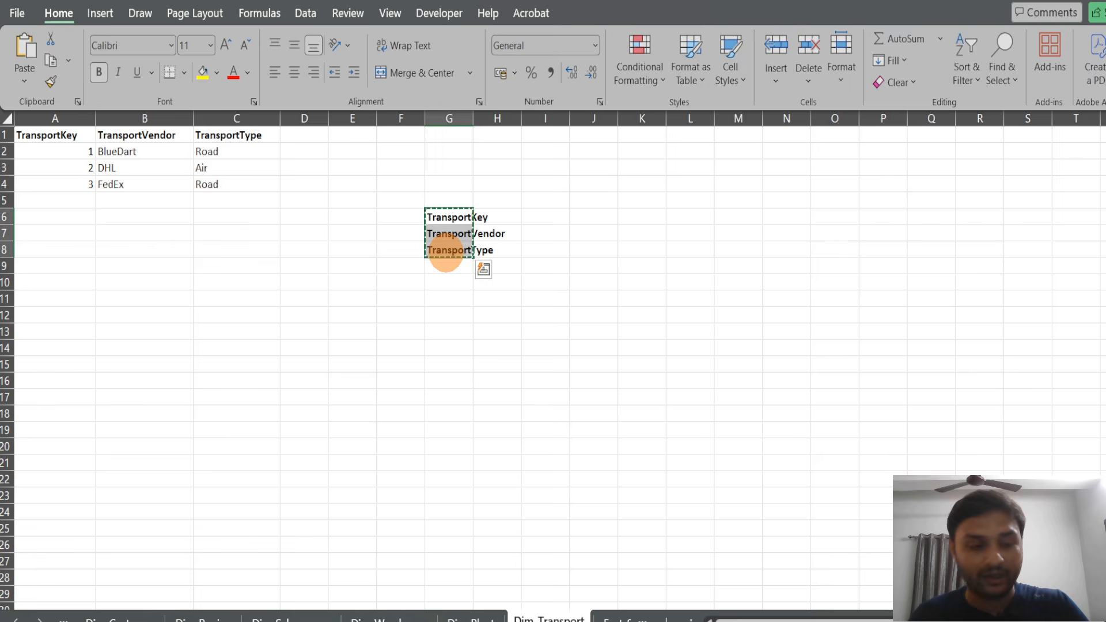
key("alt+Tab")
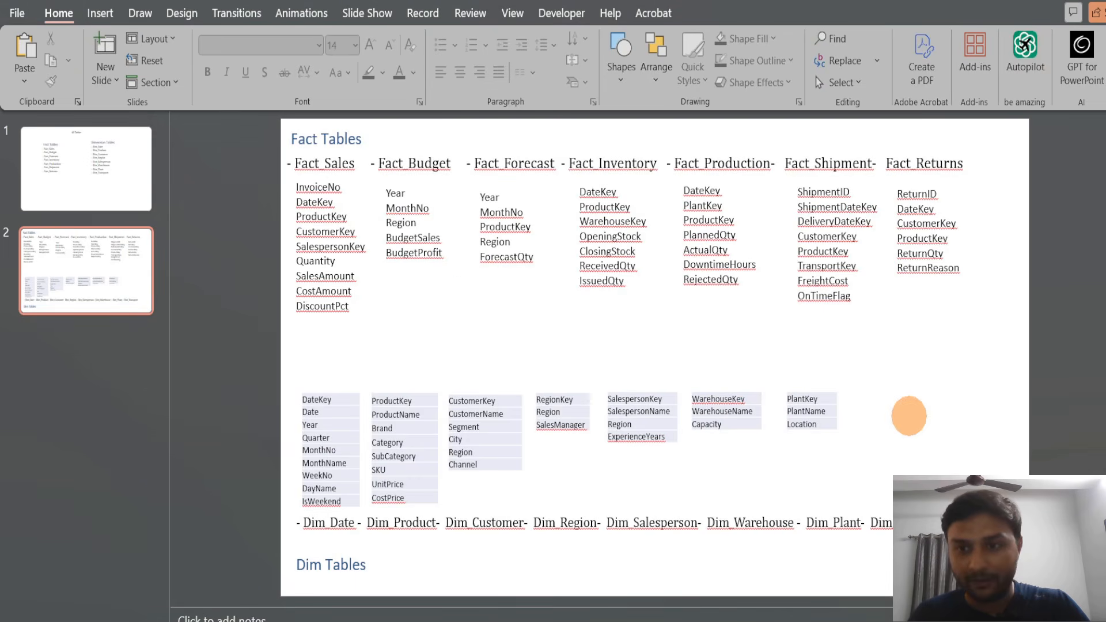
key("ctrl+v")
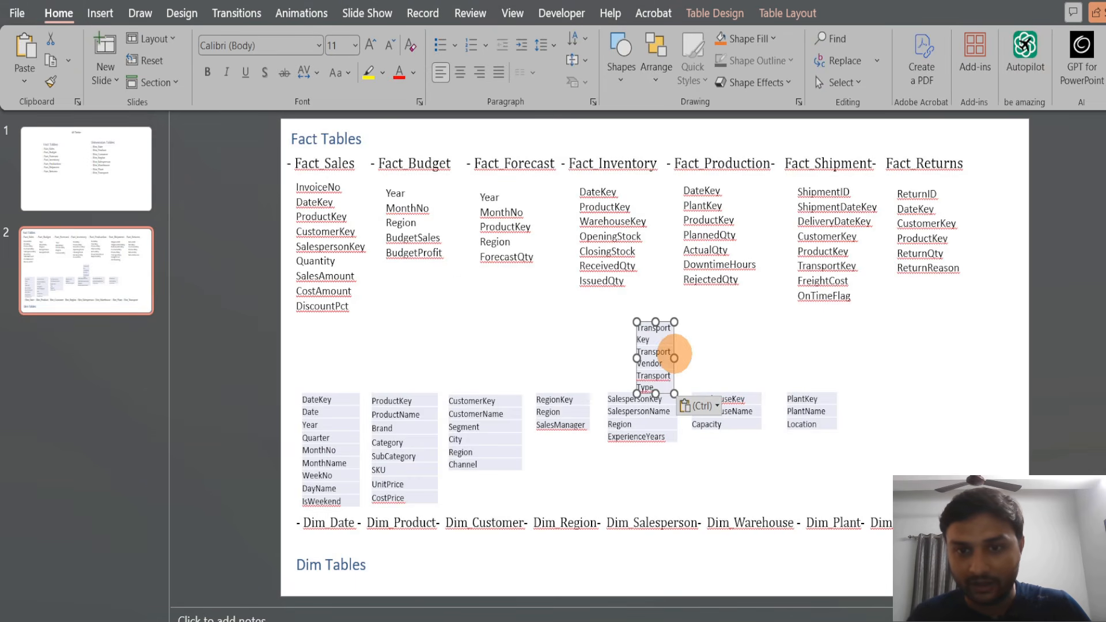
left_click_drag(675, 359, 716, 368)
left_click_drag(663, 316, 900, 395)
left_click(1016, 370)
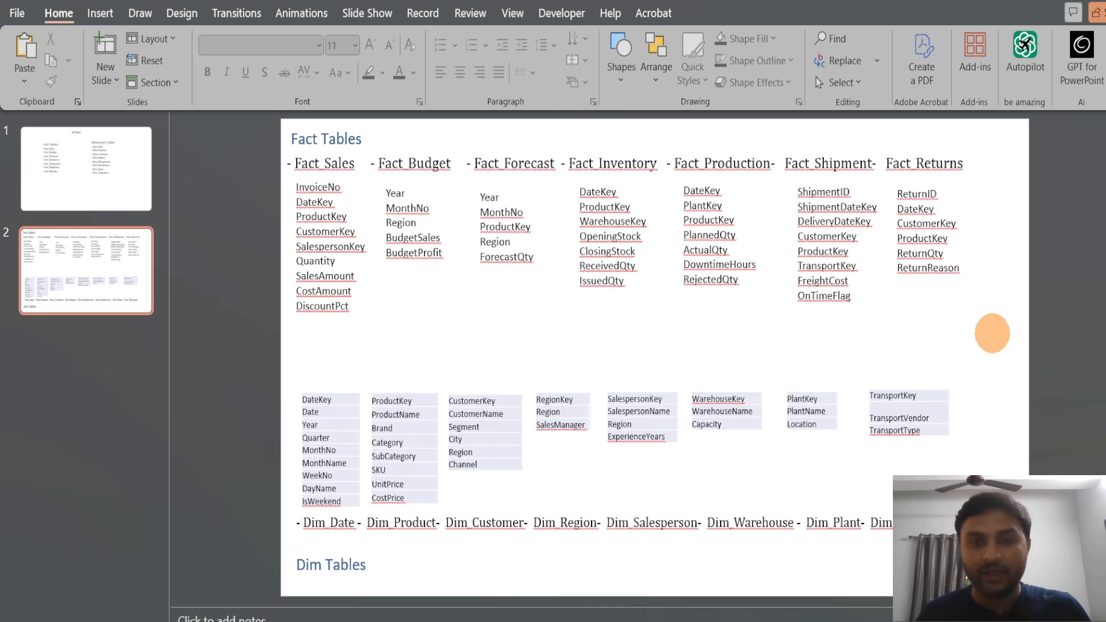
Switch to the Word requirements document, review section 9, Key Business KPIs, and return to the PowerPoint slide
left_click(633, 621)
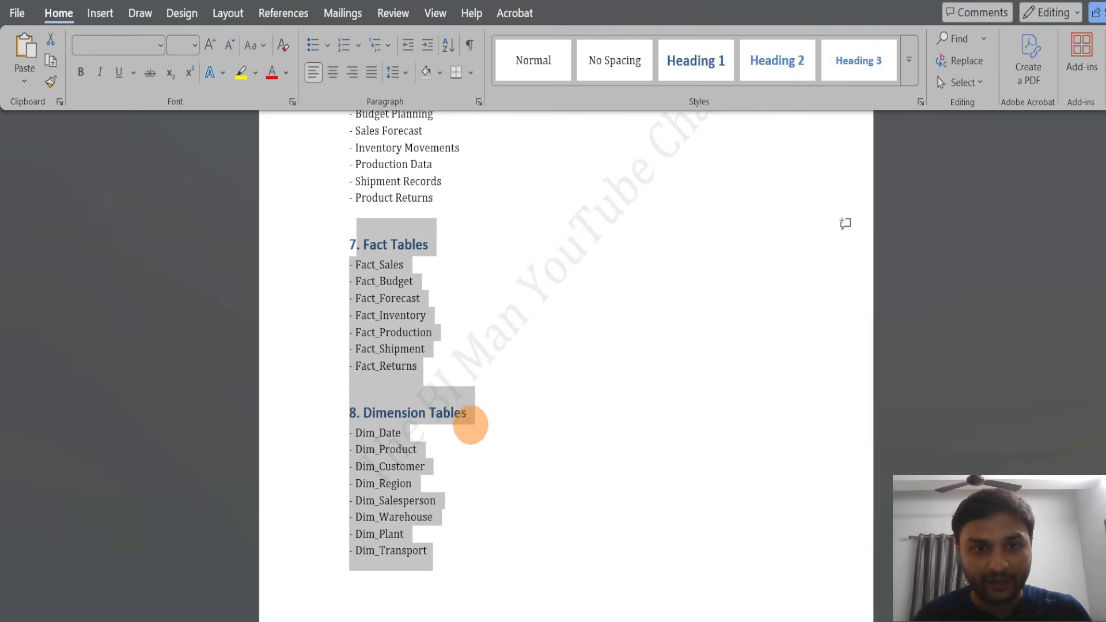
left_click_drag(1105, 311, 1105, 366)
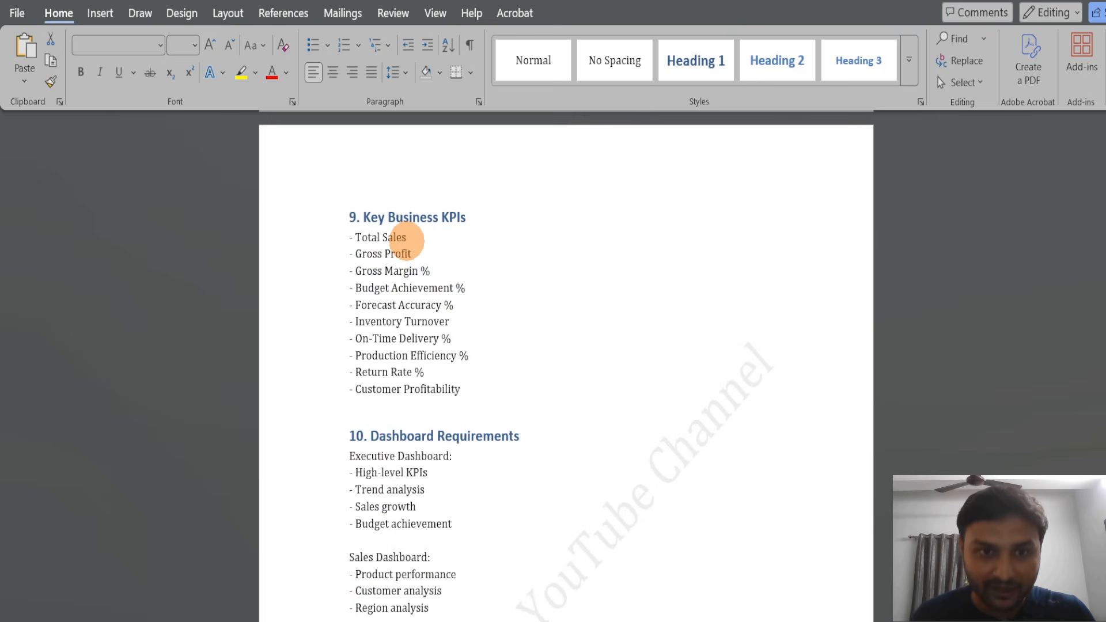
left_click_drag(409, 237, 360, 237)
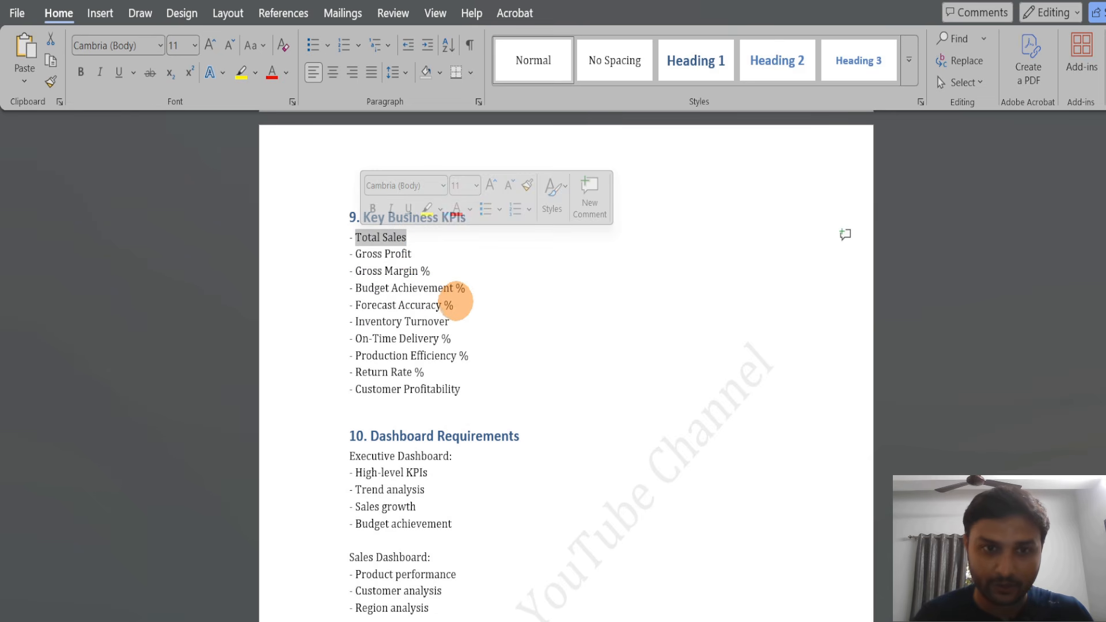
left_click_drag(460, 292, 418, 387)
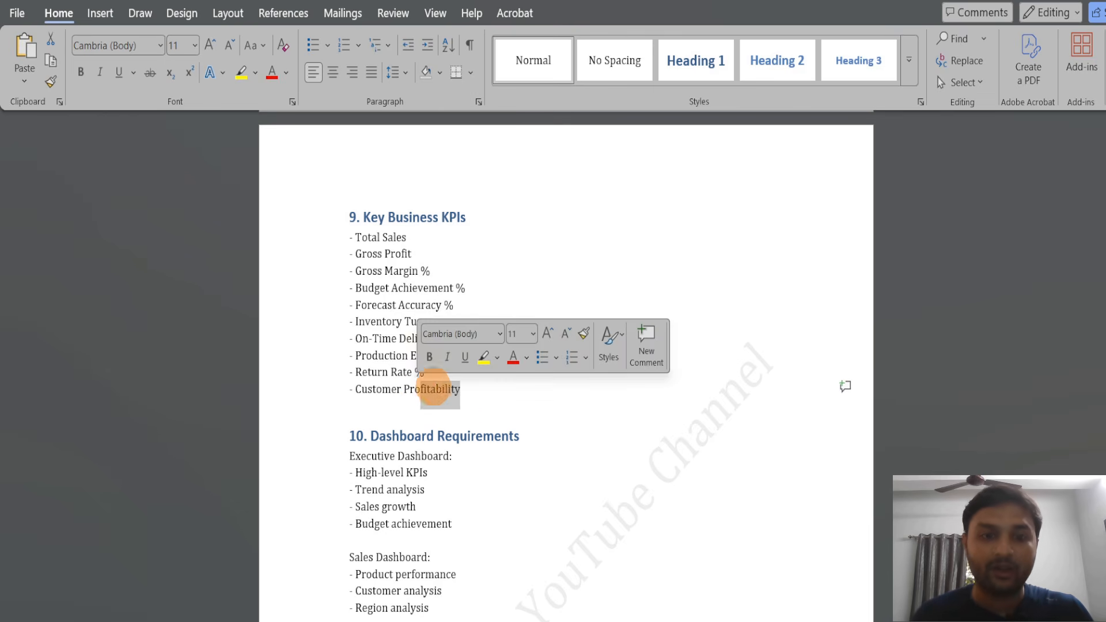
left_click(616, 429)
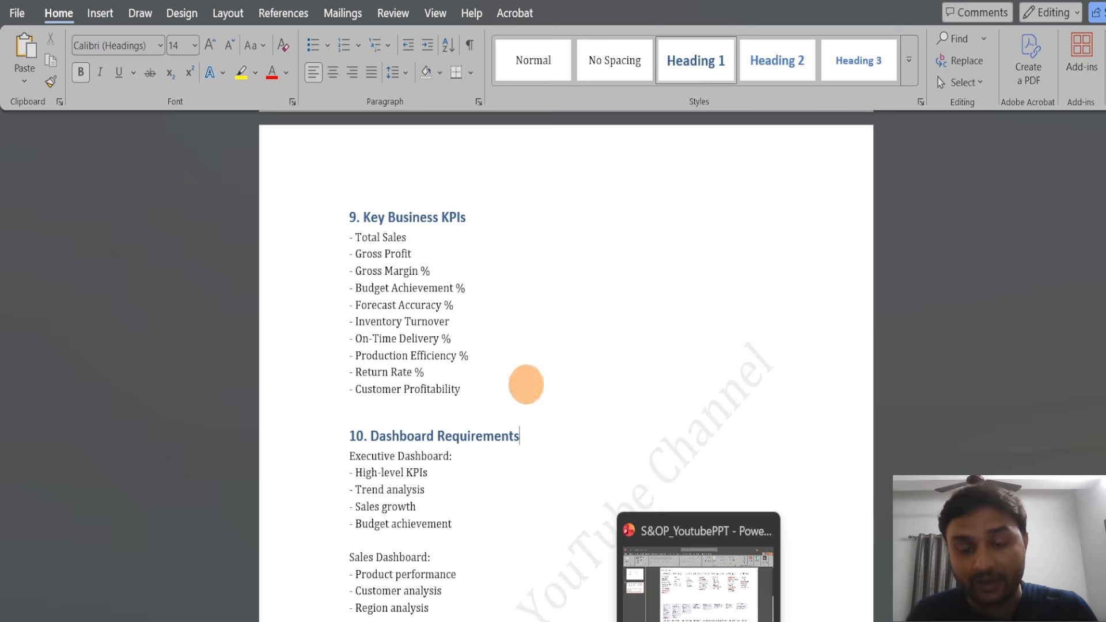
left_click(694, 621)
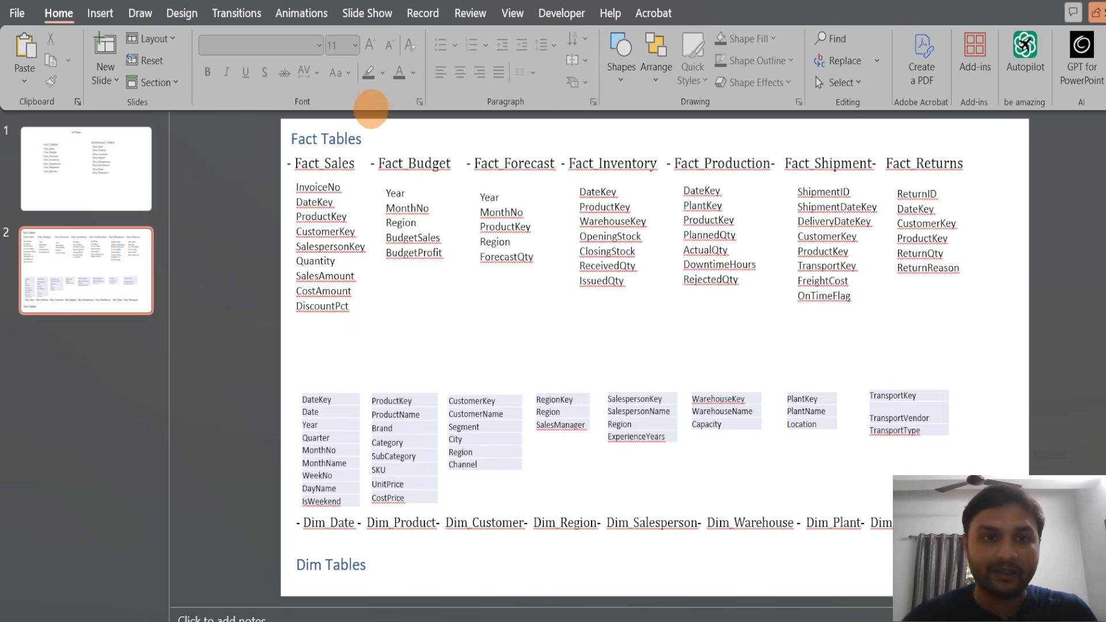
Ink a one-to-many arrow on the slide from Dim_Date's DateKey to Fact_Sales' DateKey, and tick InvoiceNo and IsWeekend
left_click_drag(345, 182, 374, 172)
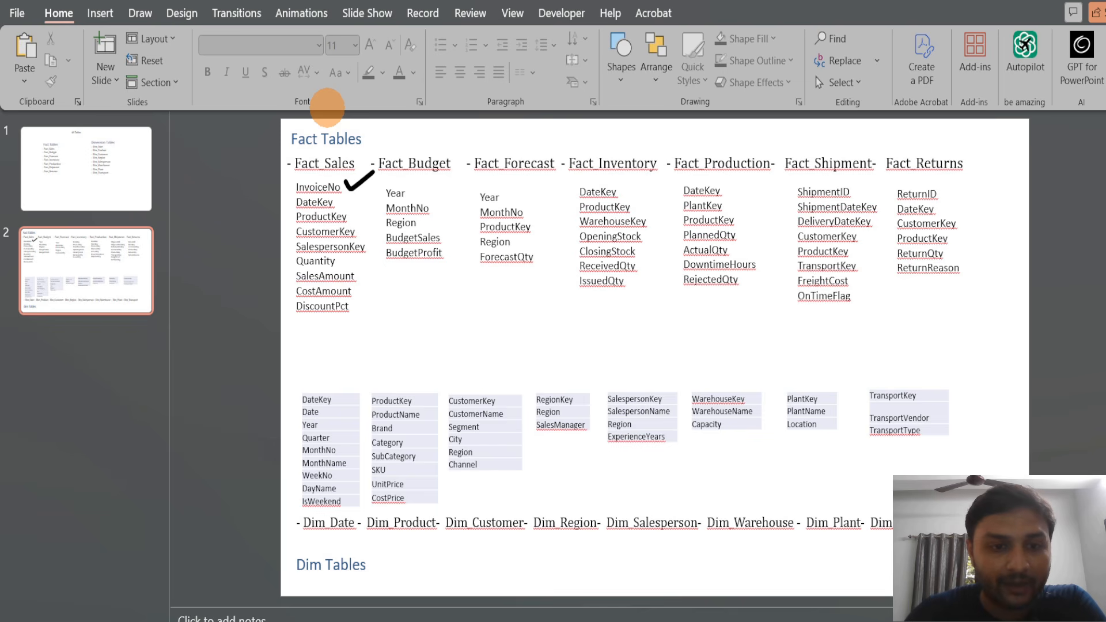
left_click_drag(332, 379, 288, 396)
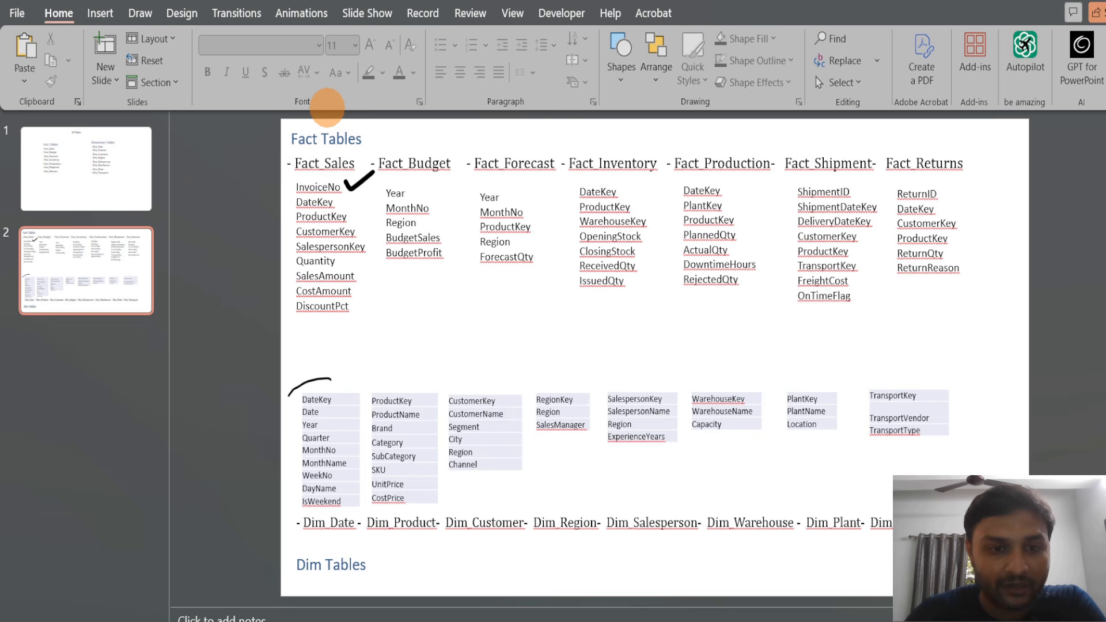
mouse_move(284, 499)
left_mouse_down()
mouse_move(290, 508)
mouse_move(302, 496)
left_mouse_up()
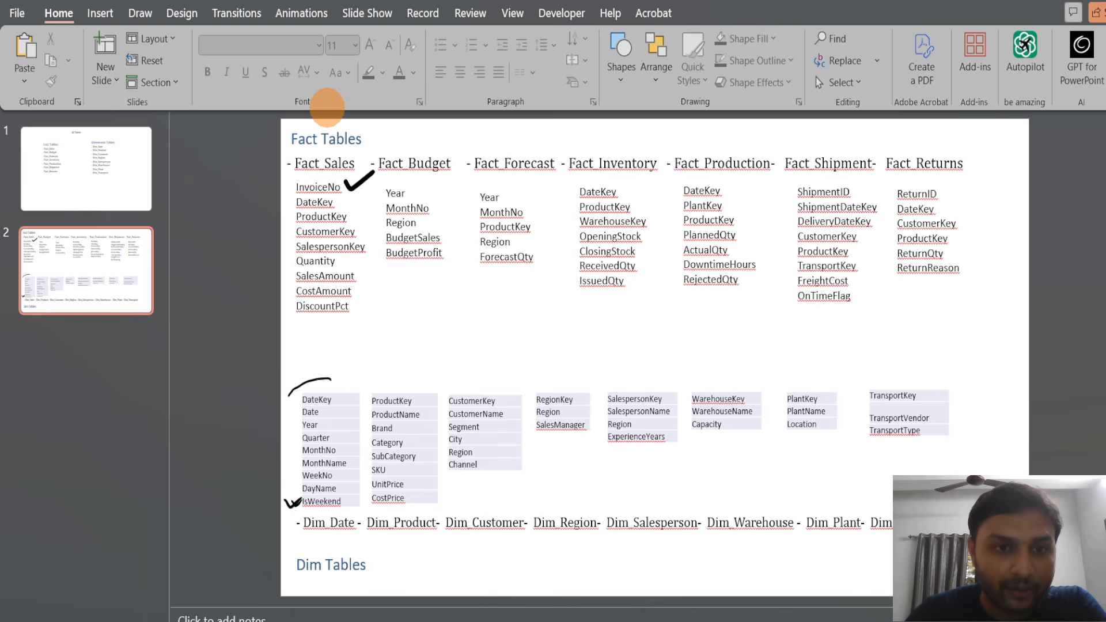
mouse_move(323, 192)
left_mouse_down()
mouse_move(290, 199)
mouse_move(344, 209)
mouse_move(363, 247)
mouse_move(311, 397)
mouse_move(340, 387)
left_mouse_up()
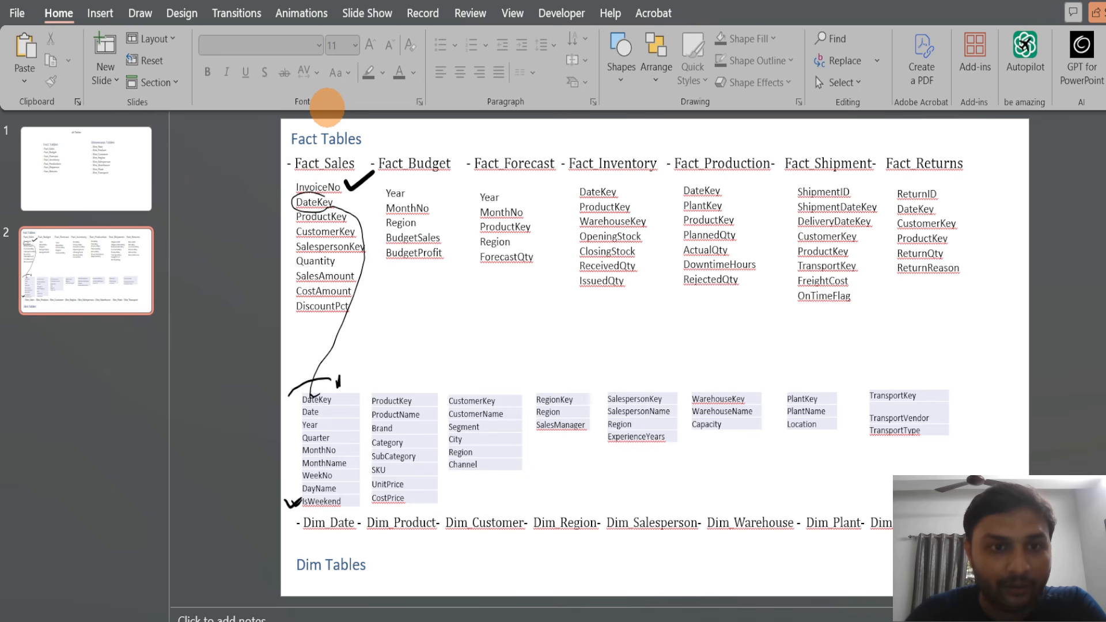
mouse_move(340, 201)
left_mouse_down()
mouse_move(354, 212)
mouse_move(340, 214)
left_mouse_up()
left_click_drag(337, 206, 346, 217)
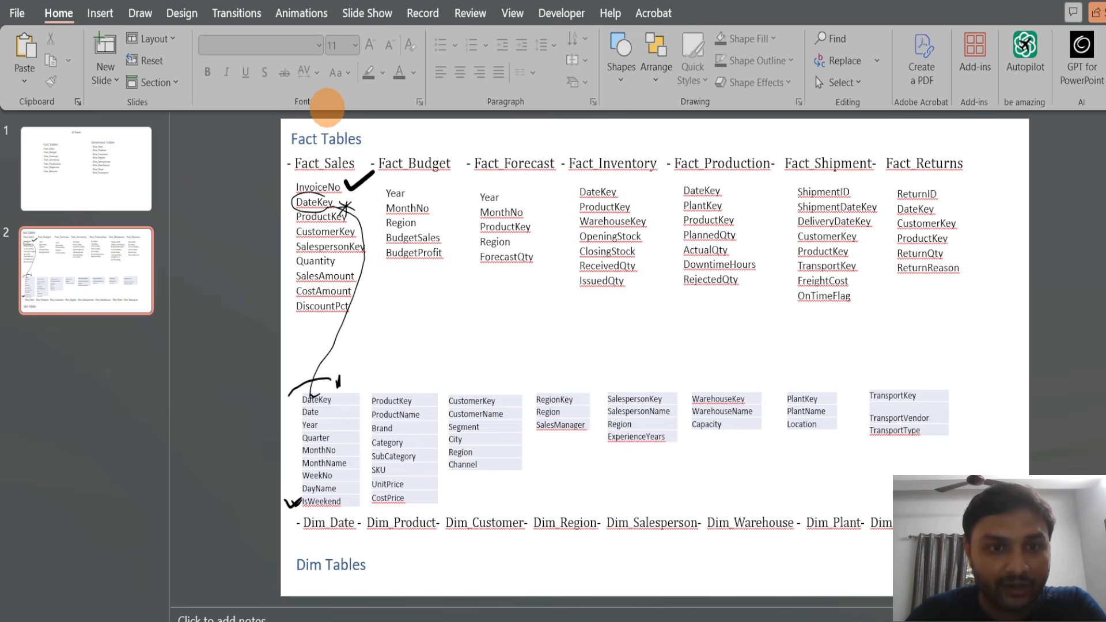
mouse_move(331, 336)
left_mouse_down()
mouse_move(340, 327)
mouse_move(351, 337)
left_mouse_up()
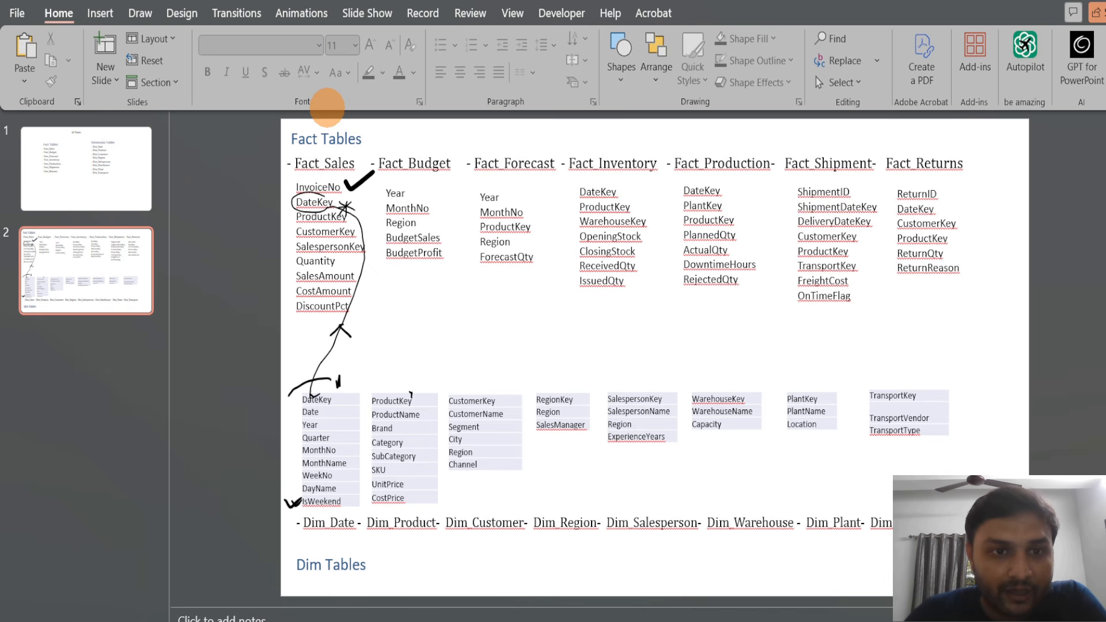
Ink a one-to-many arrow on the slide from Dim_Product's ProductKey to Fact_Sales' ProductKey
mouse_move(340, 221)
left_mouse_down()
mouse_move(385, 266)
mouse_move(405, 331)
mouse_move(395, 400)
left_mouse_up()
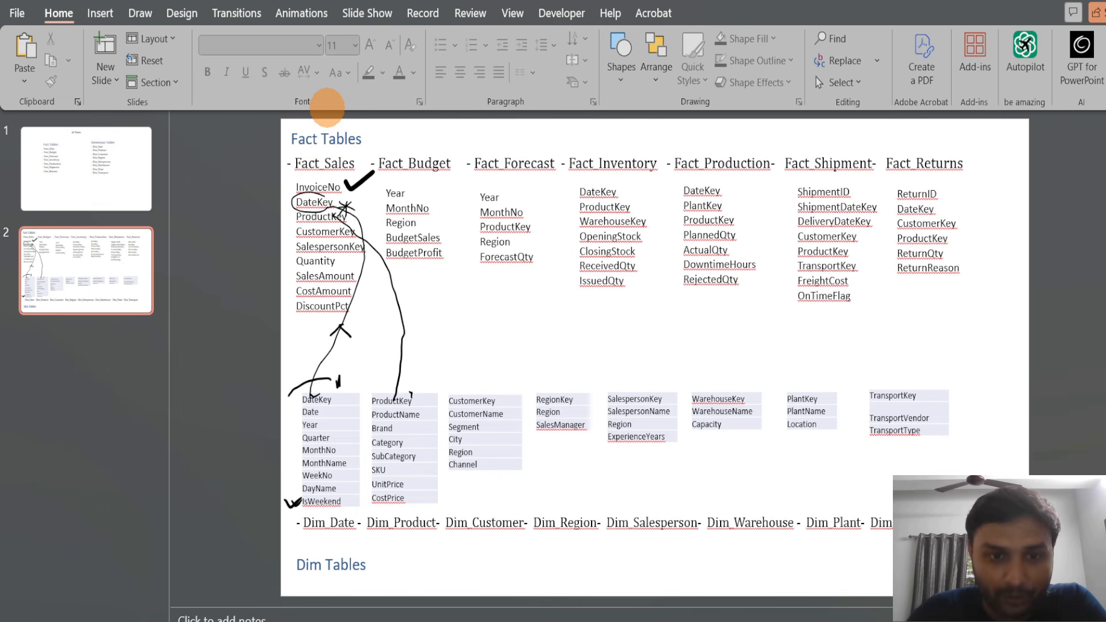
mouse_move(411, 380)
left_mouse_down()
mouse_move(410, 396)
mouse_move(403, 332)
mouse_move(415, 340)
left_mouse_up()
left_click_drag(350, 224, 362, 230)
left_click_drag(360, 222, 352, 232)
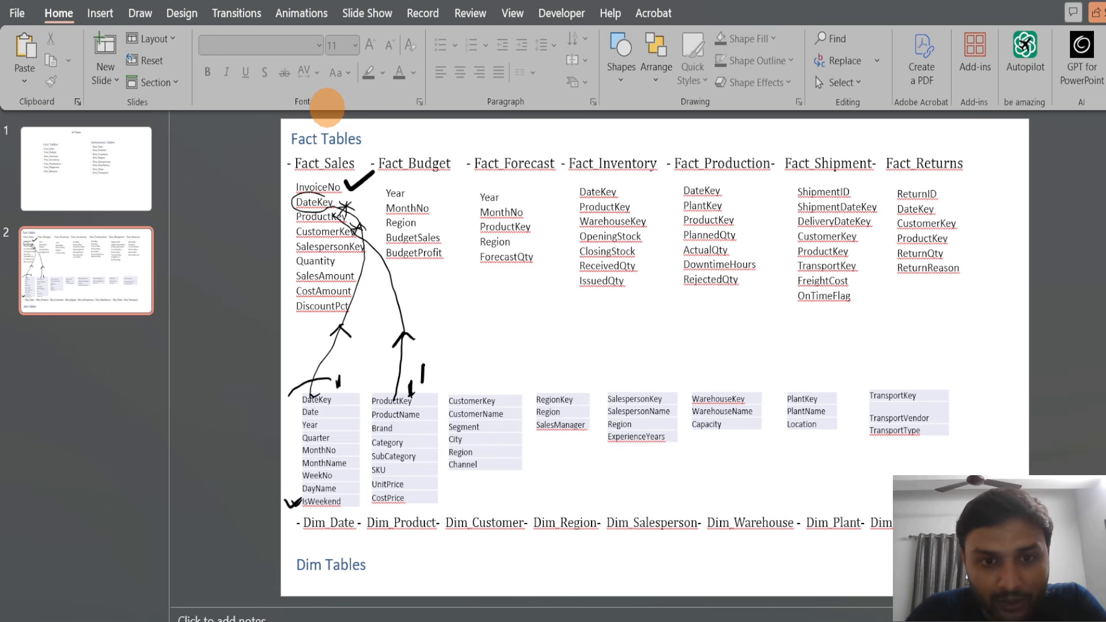
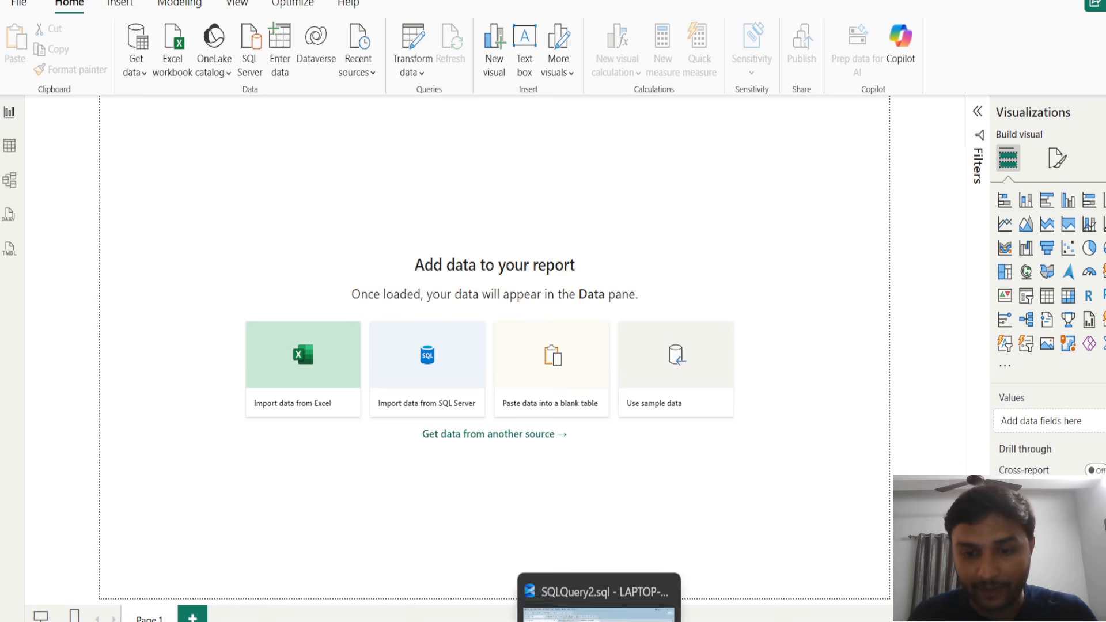
Switch to SQL Server Management Studio, collapse the TBM database, and open a new Database Engine connection to get the server name
left_click(599, 614)
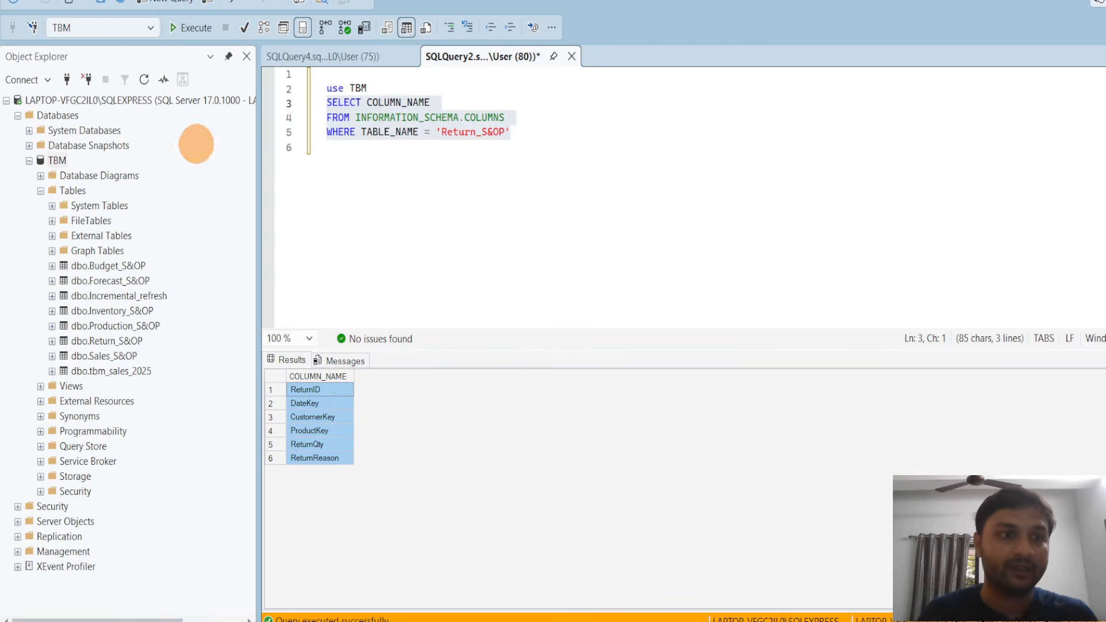
left_click(56, 160)
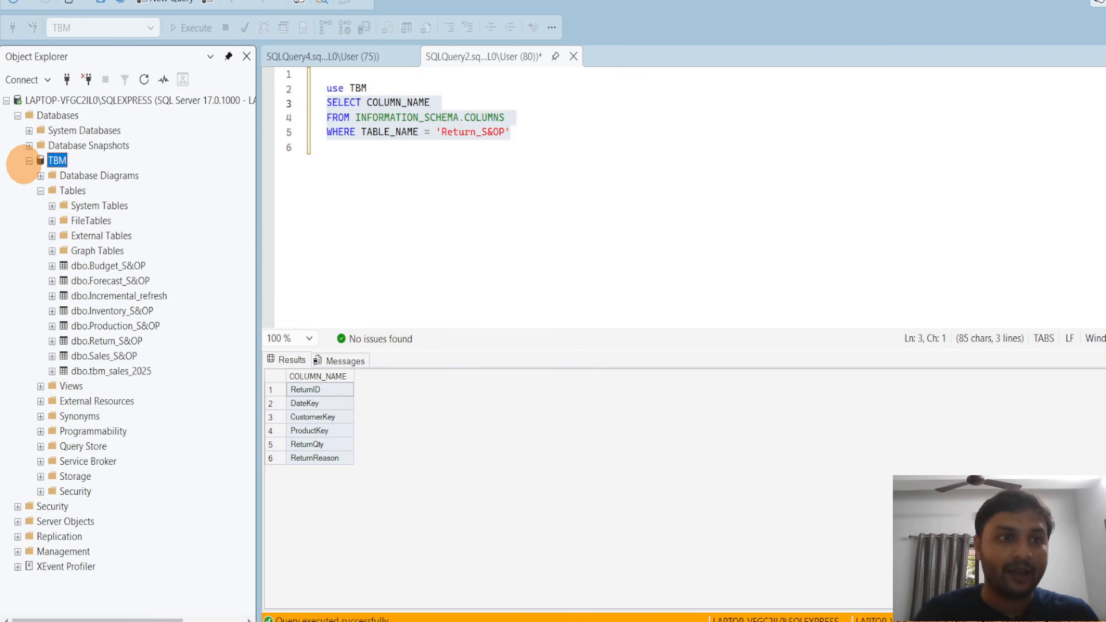
left_click(29, 161)
left_click(47, 79)
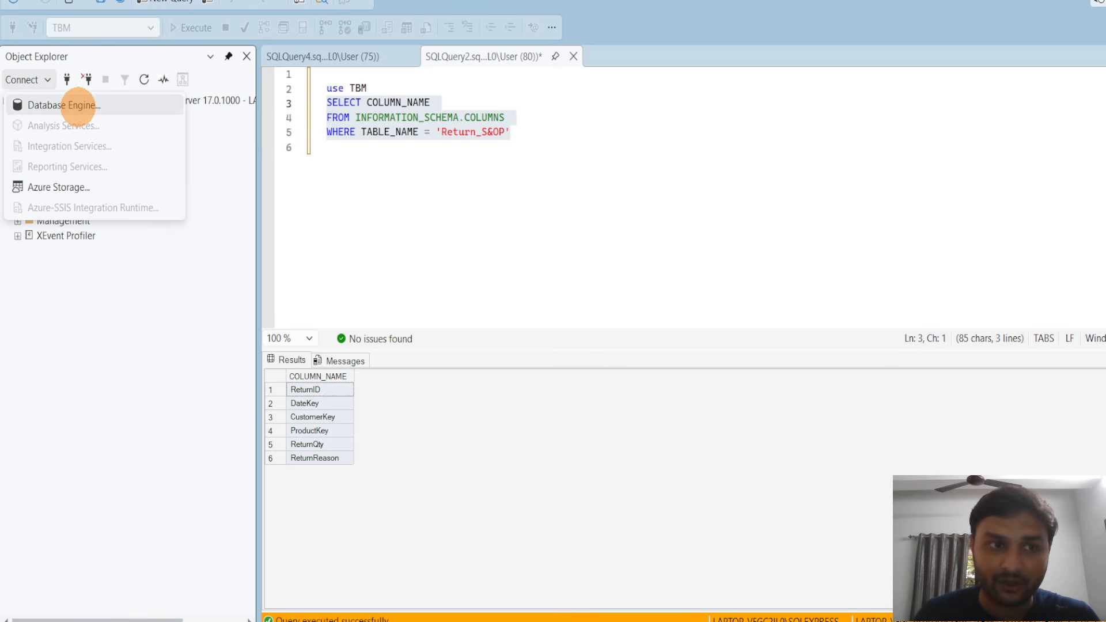
left_click(78, 105)
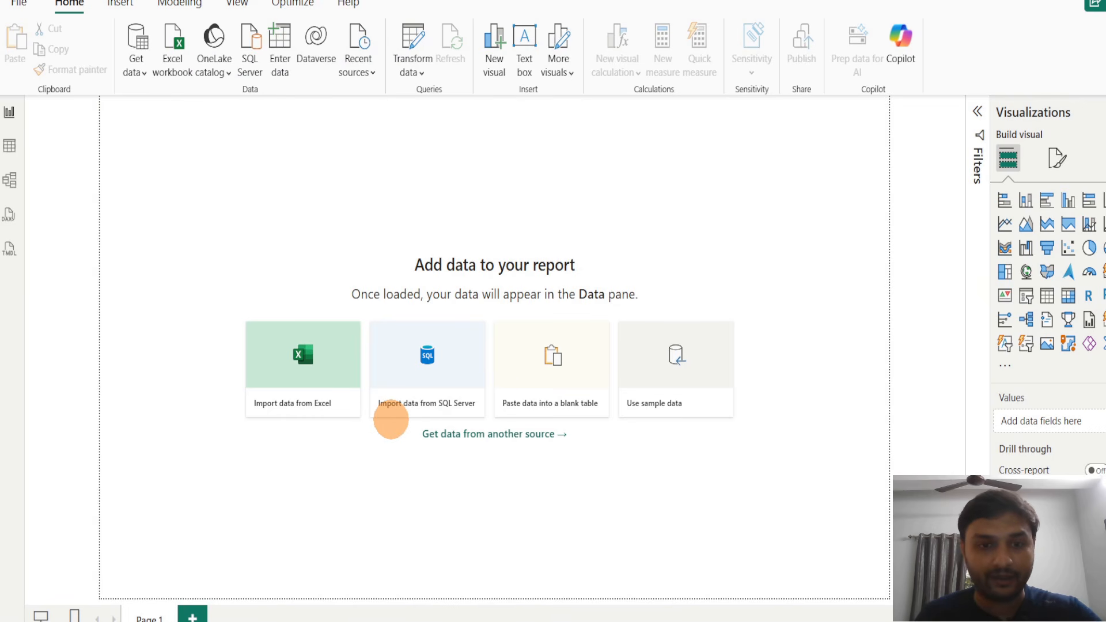
mouse_move(382, 426)
left_mouse_down()
mouse_move(393, 445)
mouse_move(480, 389)
left_mouse_up()
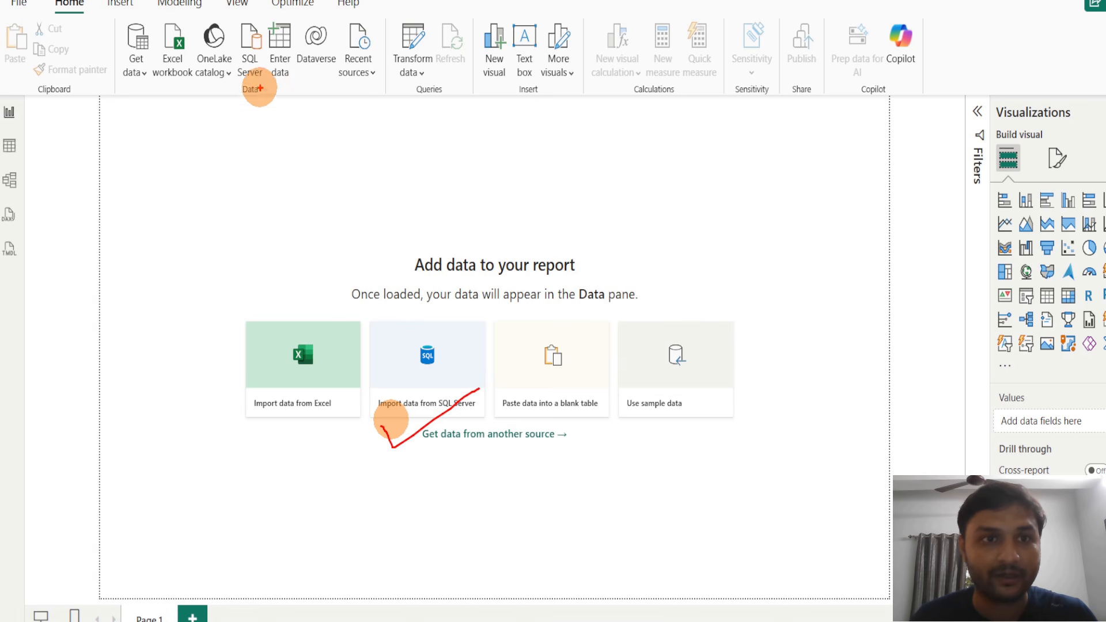
mouse_move(248, 16)
left_mouse_down()
mouse_move(233, 55)
mouse_move(269, 66)
mouse_move(251, 22)
left_mouse_up()
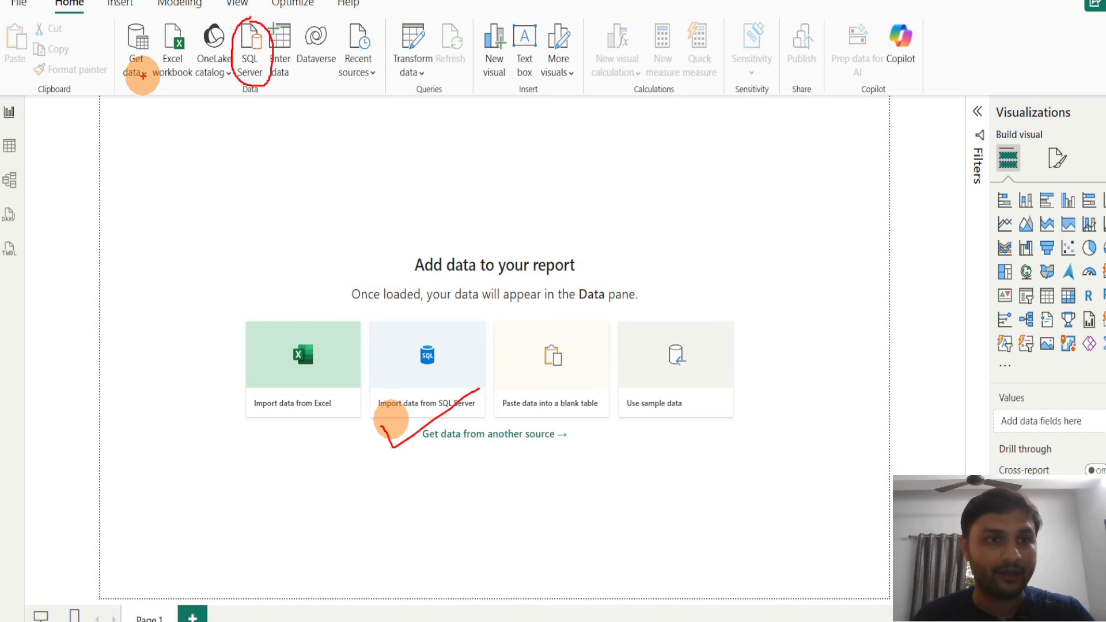
left_click(138, 73)
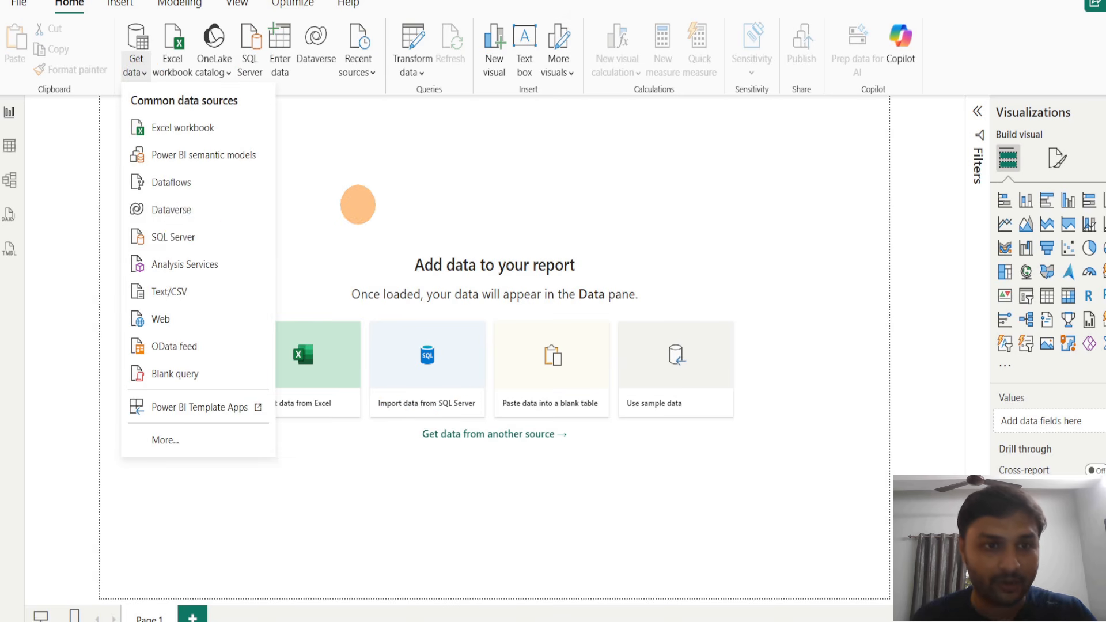
left_click(420, 199)
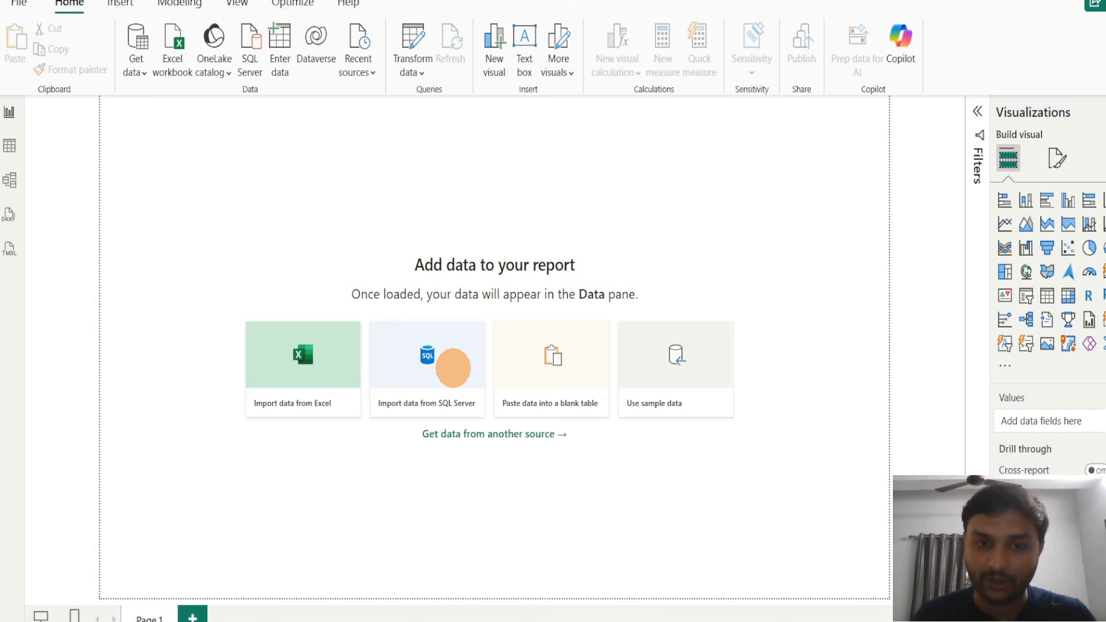
Start a SQL Server data import and enter LAPTOP-VFGC2IL0\SQLEXPRESS as the server, checking it against the Management Studio connection
left_click(453, 368)
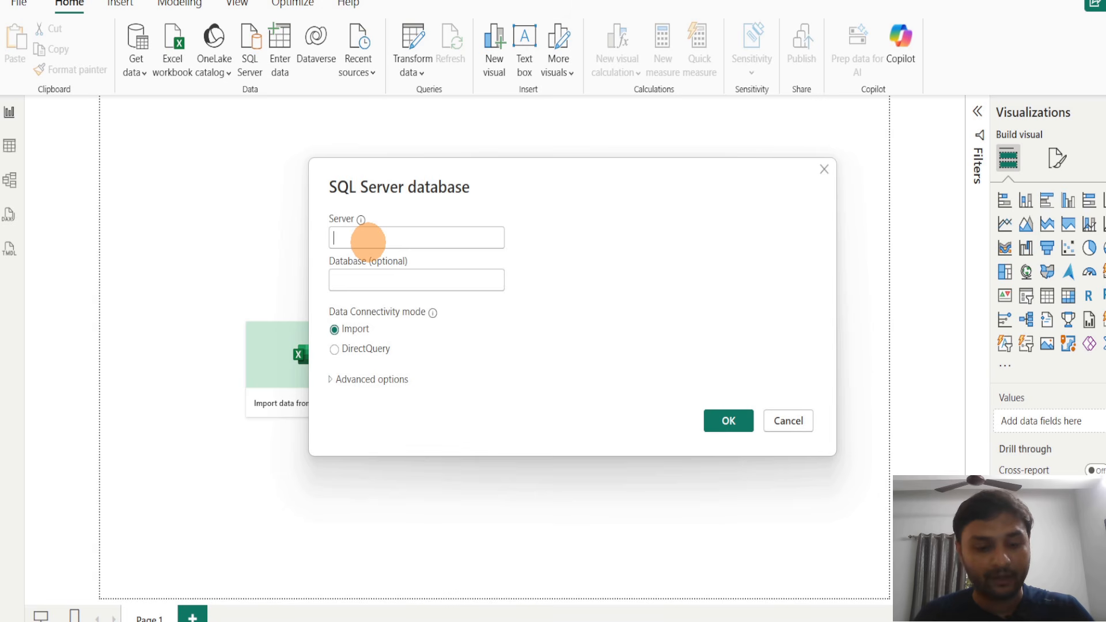
type("LAPTOP-VFGC2IL0\\SQLEXPRESS")
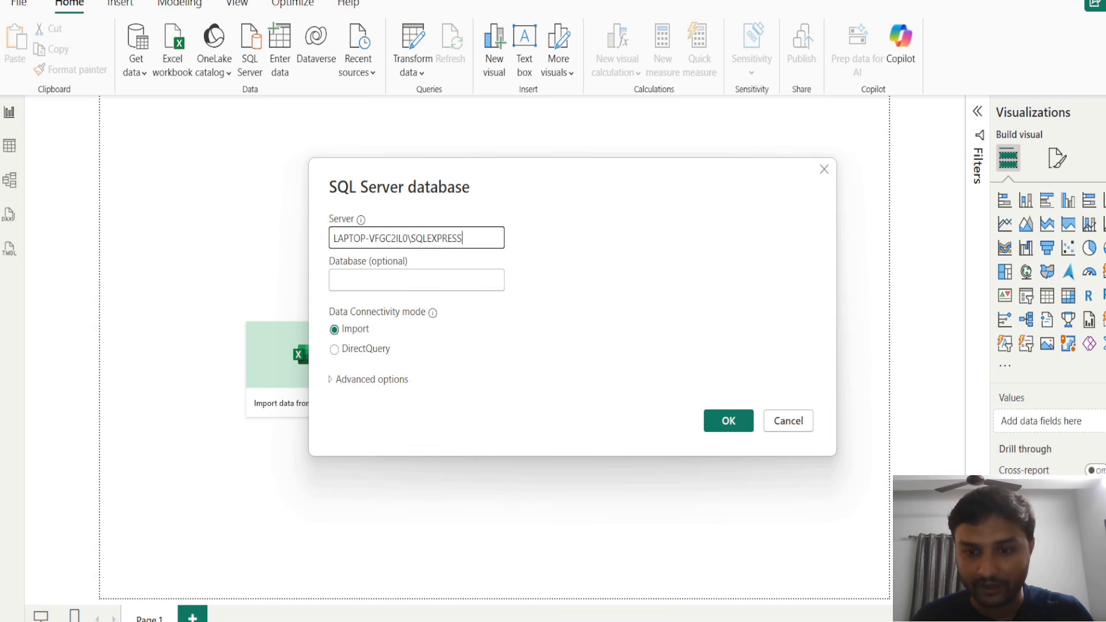
left_click(522, 602)
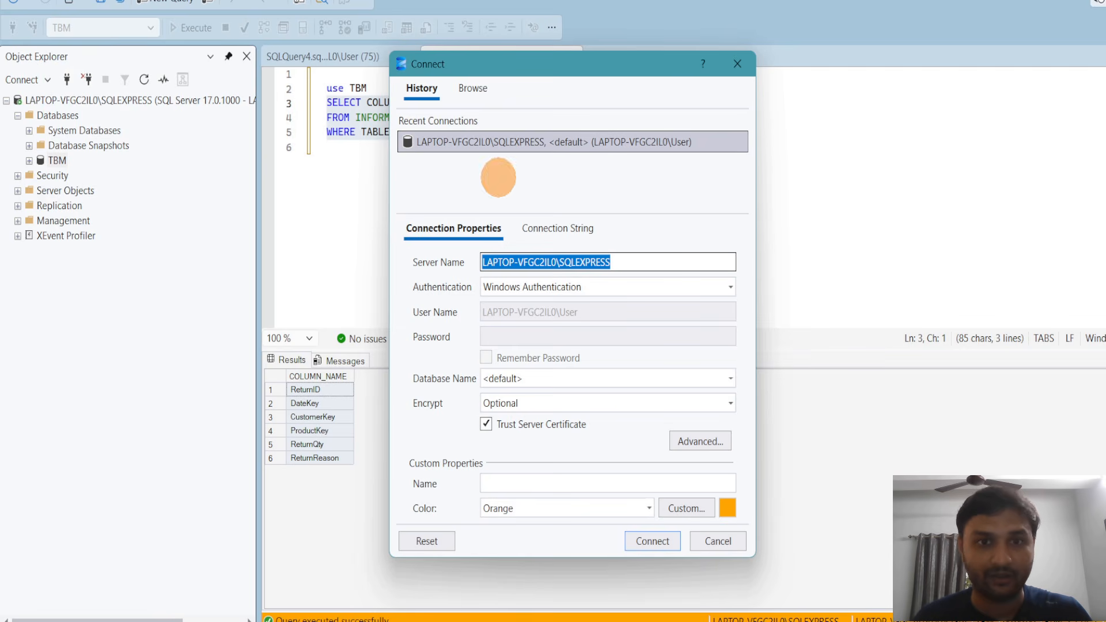
key("alt+Tab")
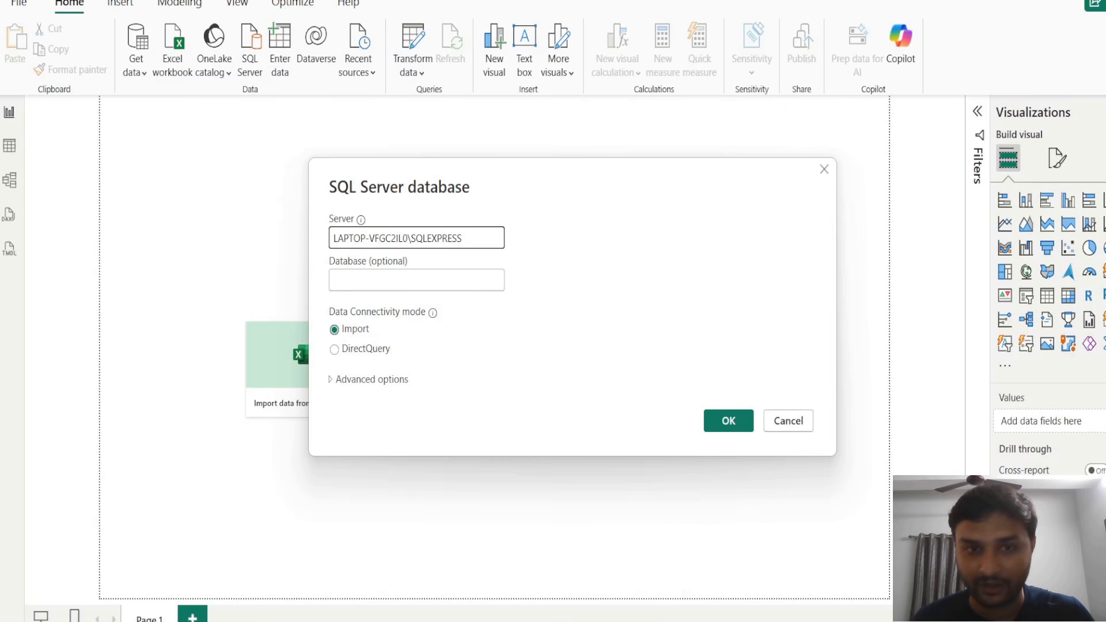
left_click(386, 283)
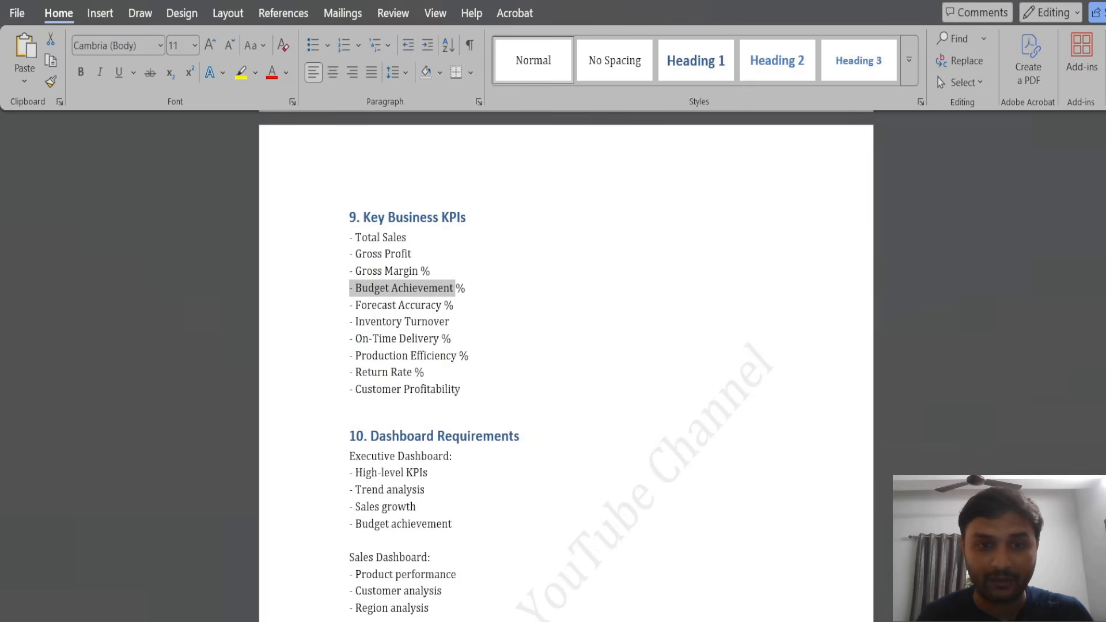
Scan the Word requirements document through section 11, Data Modeling Requirements, and mark the line on Time Intelligence support for the date dimension
scroll(494, 390, "up", 1)
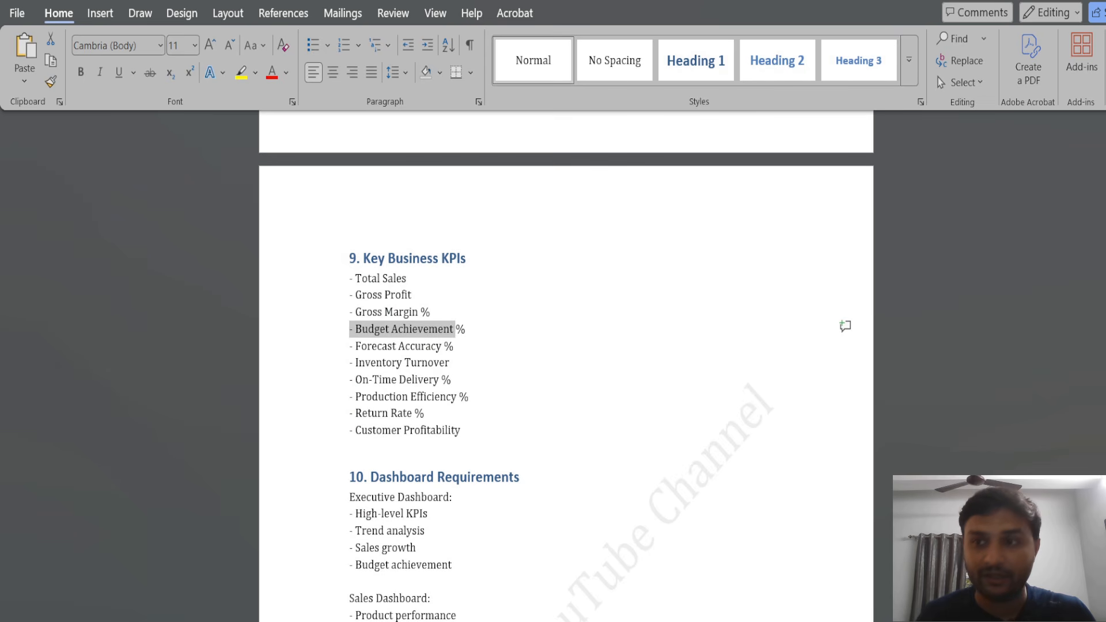
scroll(566, 357, "up", 15)
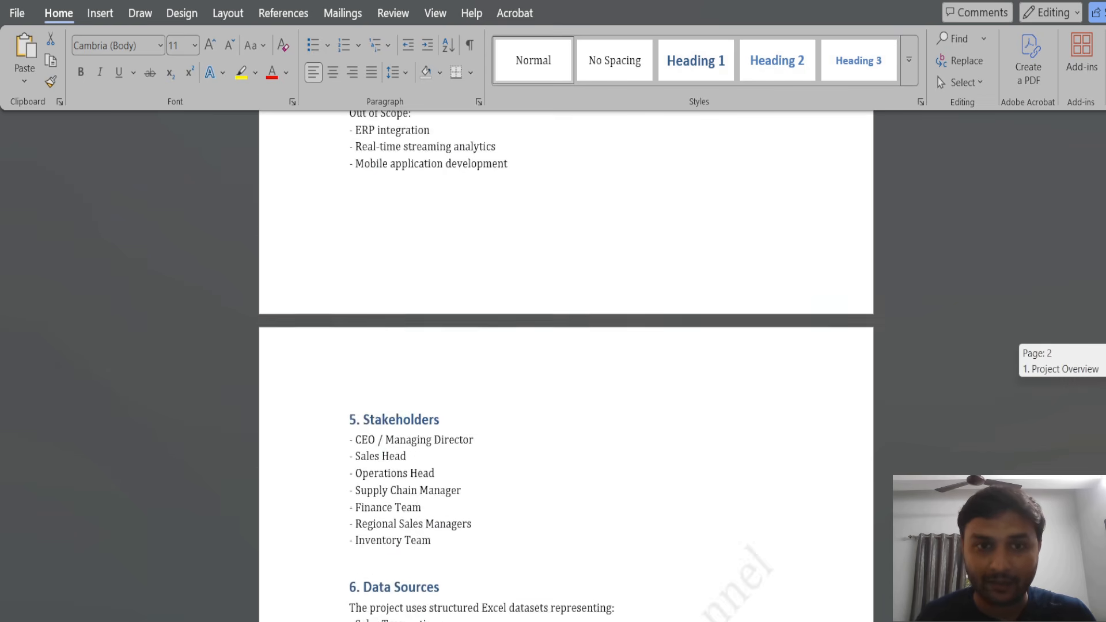
scroll(566, 346, "up", 8)
scroll(566, 345, "down", 20)
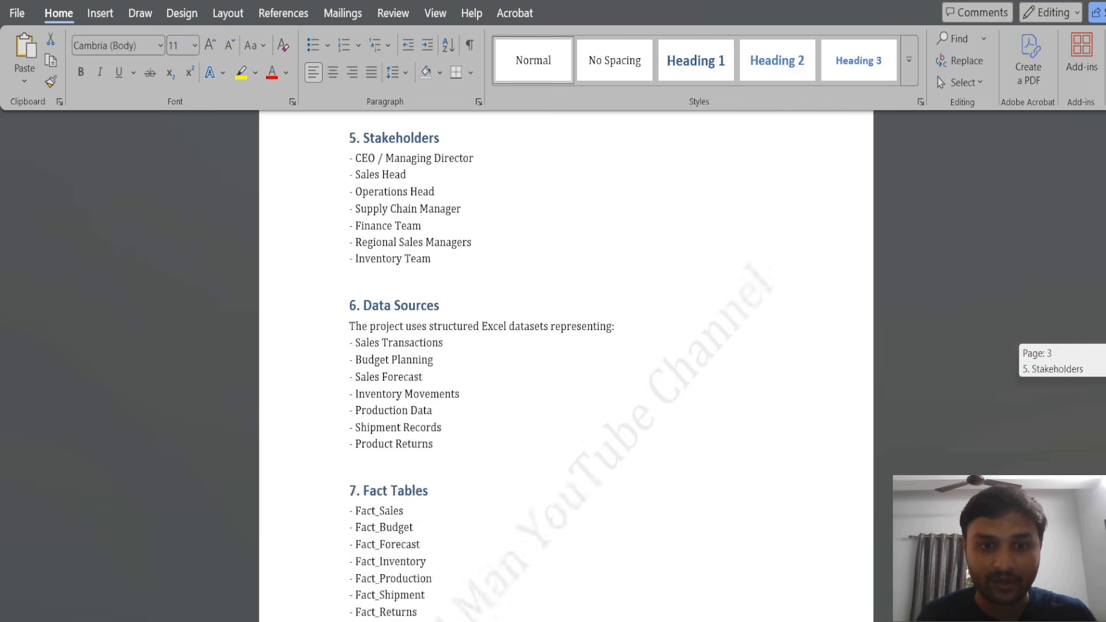
scroll(566, 346, "down", 15)
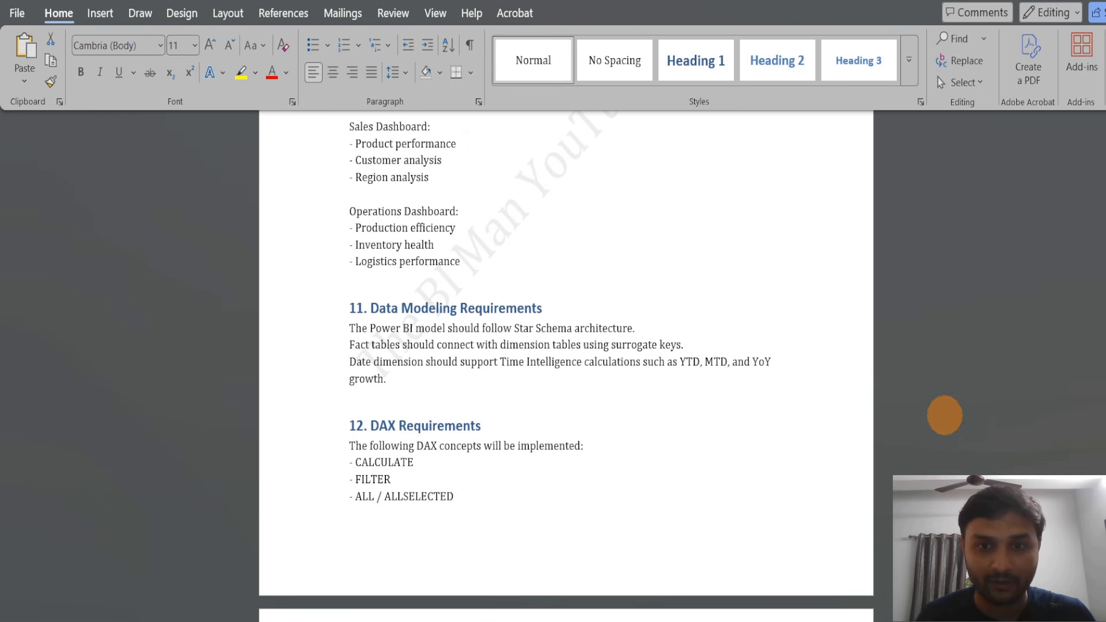
left_click_drag(788, 361, 349, 361)
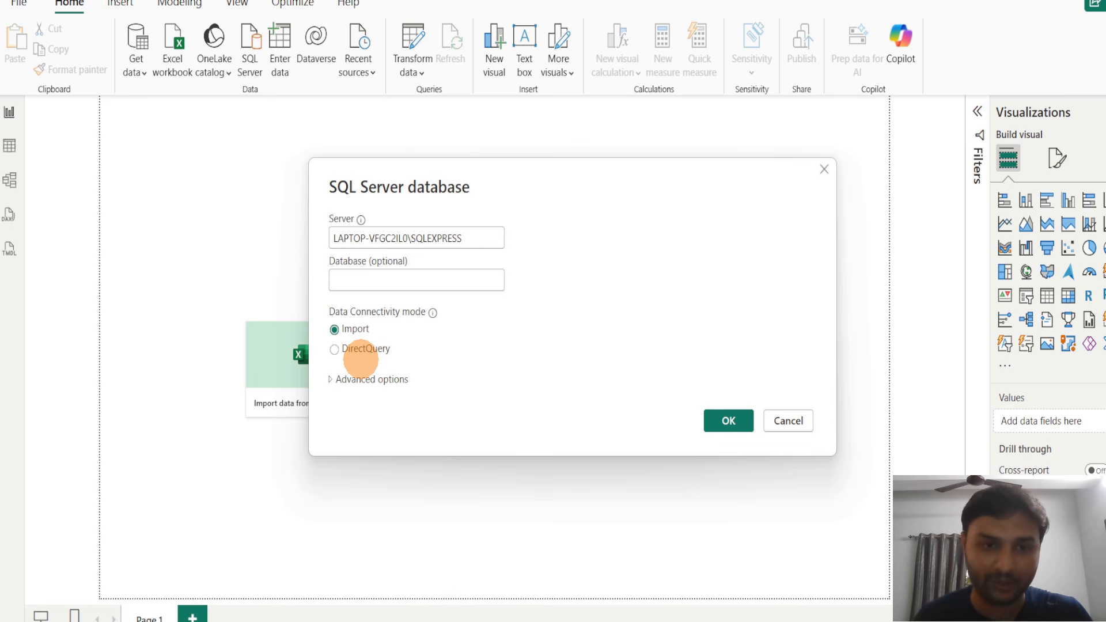
Connect to the SQL Server in Import mode and expand the TBM database to list its tables
left_click(722, 422)
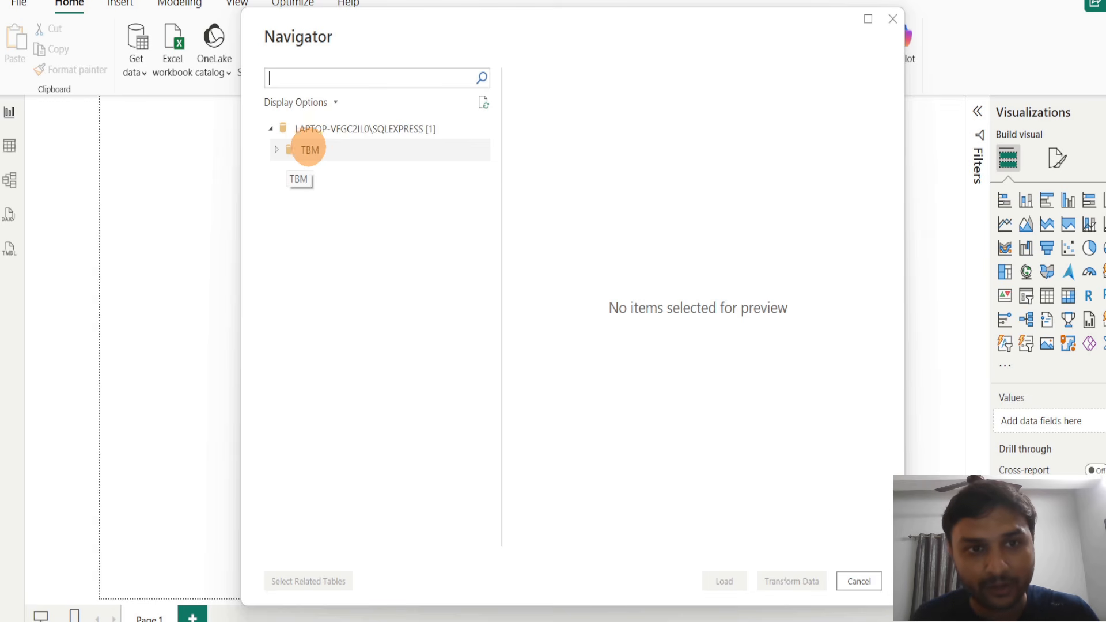
left_click(290, 150)
left_click(275, 150)
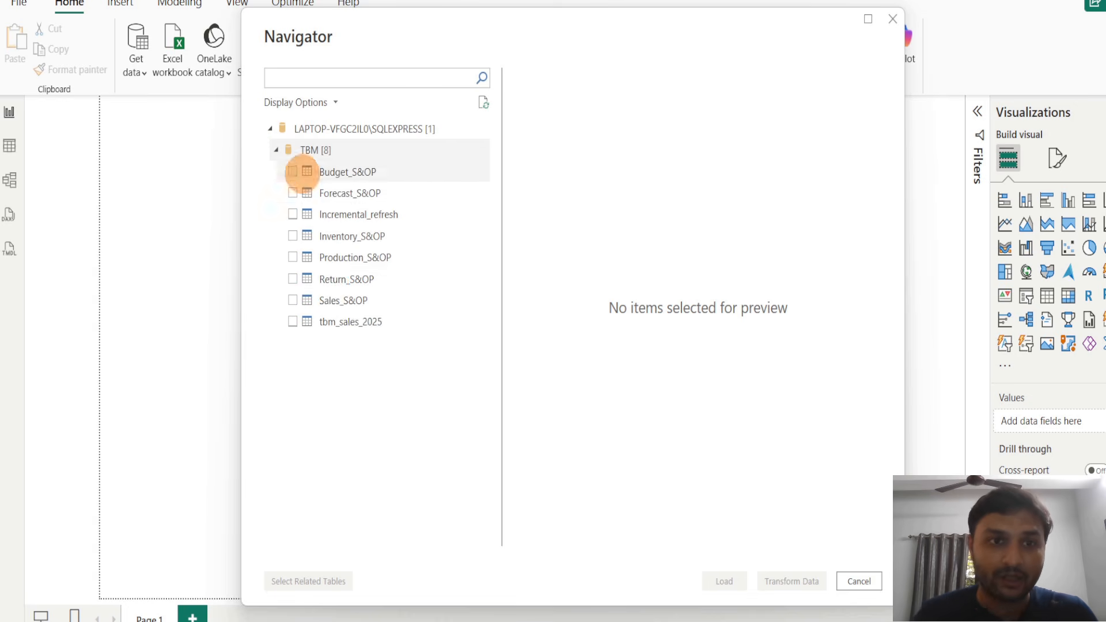
Select the Budget_S&OP, Forecast_S&OP, Inventory_S&OP, Production_S&OP and Sales_S&OP tables and open them in Power Query for transformation
left_click(293, 172)
left_click(292, 193)
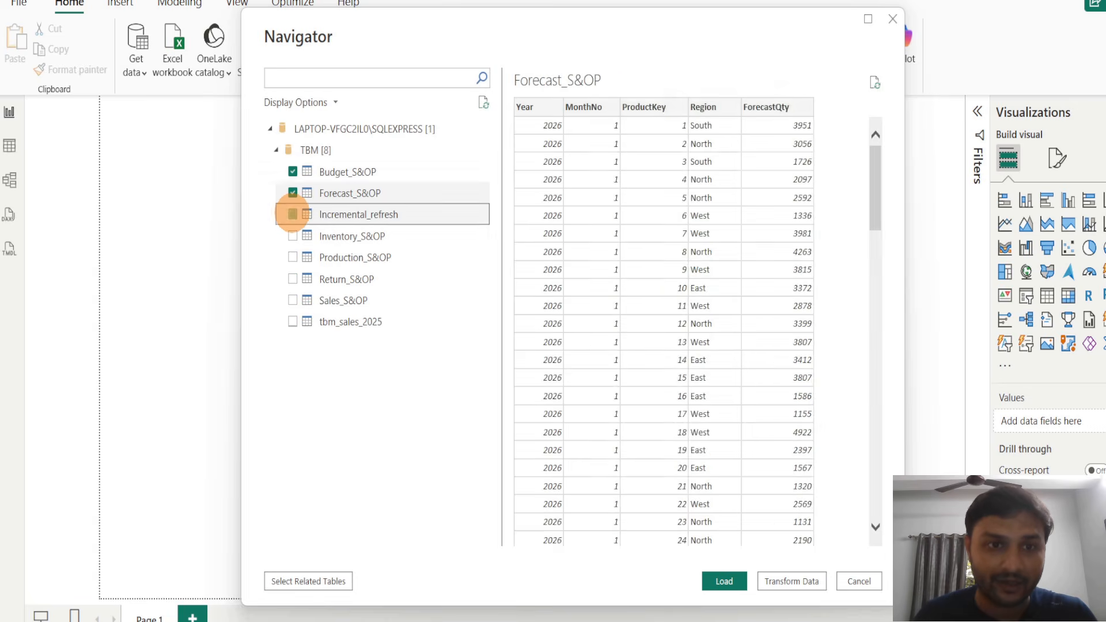
left_click(293, 214)
left_click(293, 214)
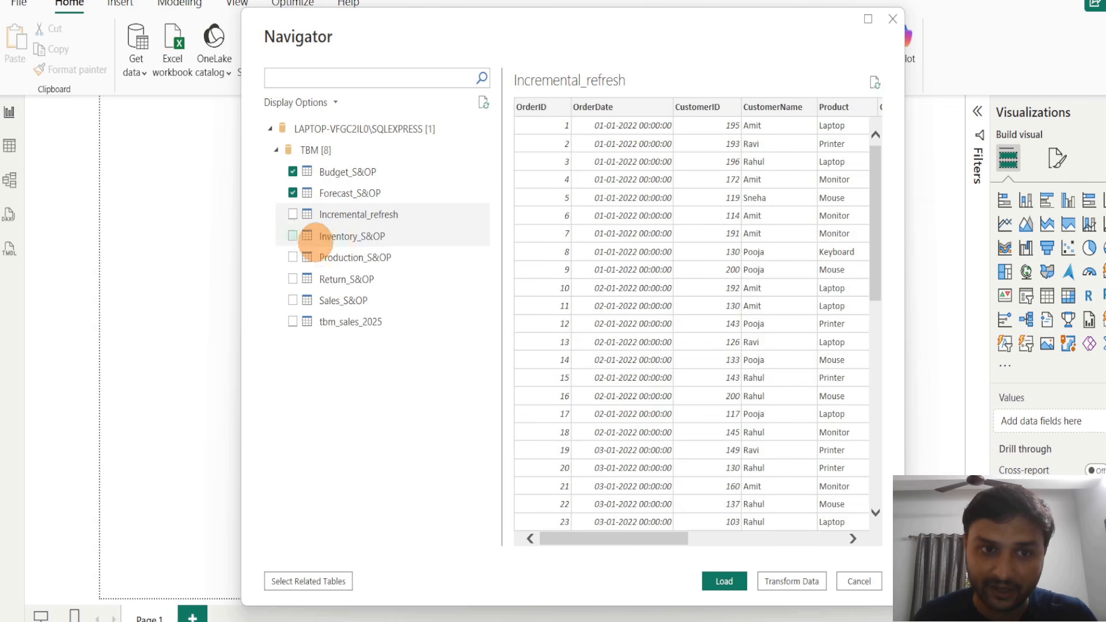
left_click(292, 236)
left_click(293, 257)
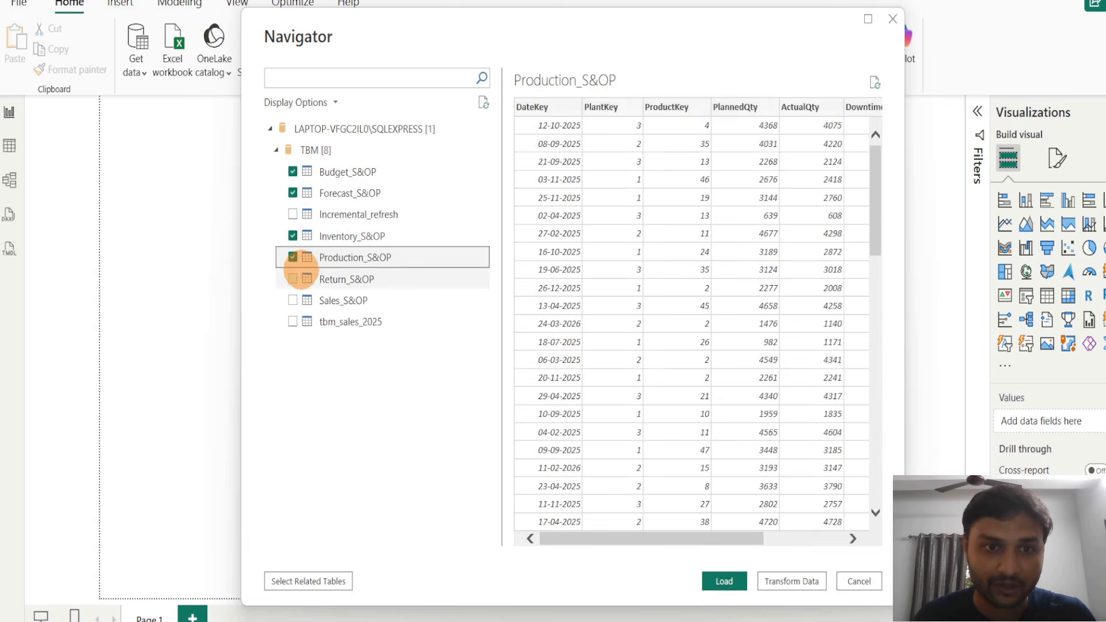
left_click(290, 278)
left_click(292, 300)
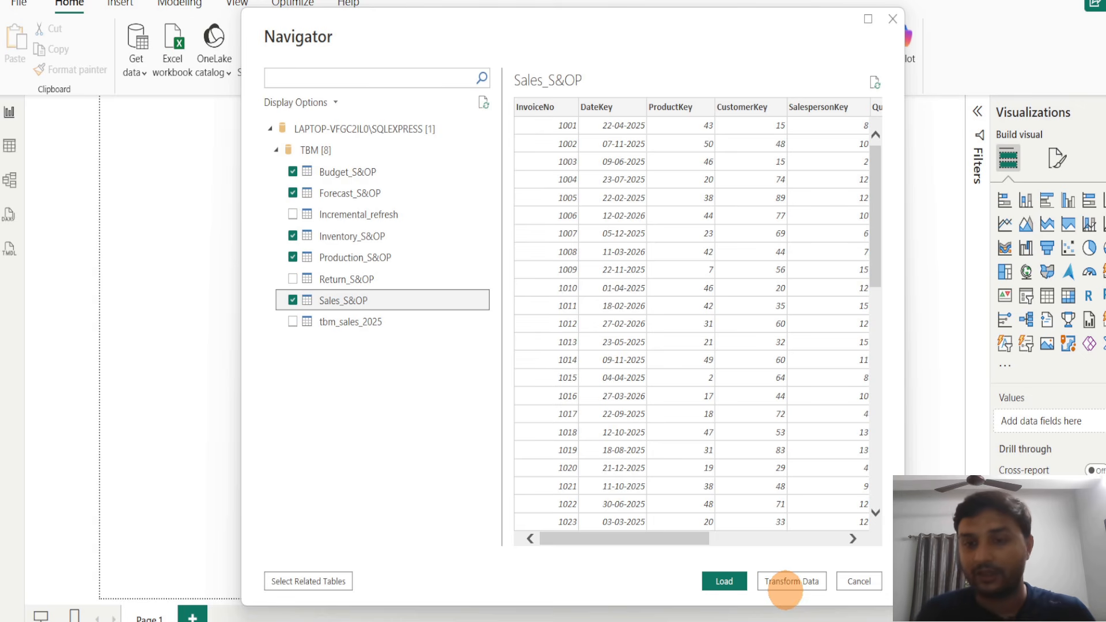
left_click(786, 584)
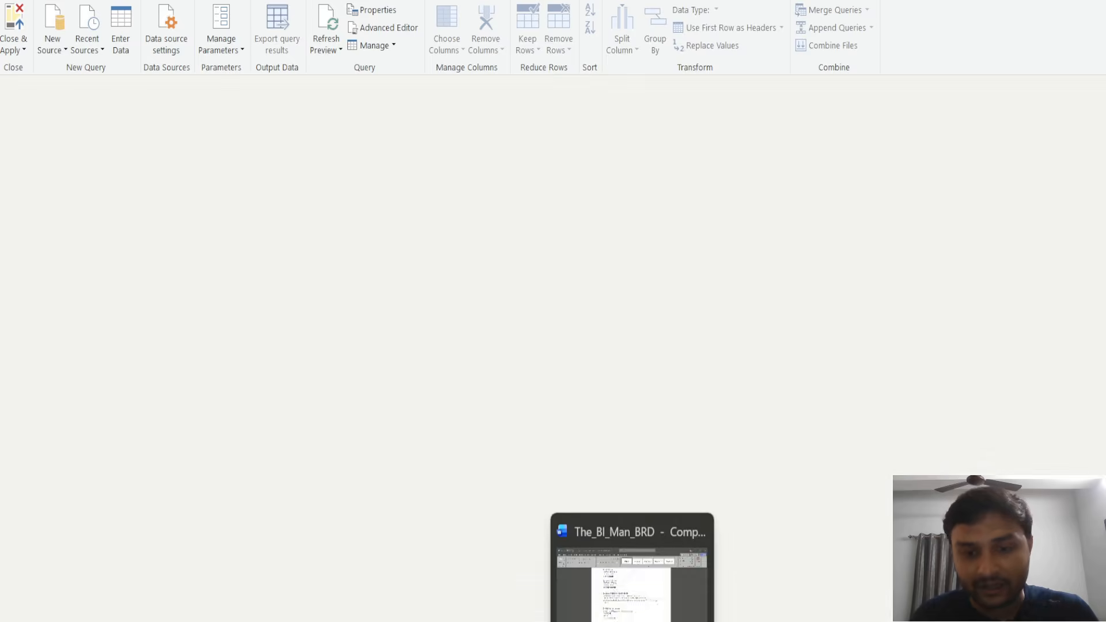
Switch to Management Studio to review the Return_S&OP column query, and return to the Power Query Editor
left_click(631, 621)
left_click(714, 540)
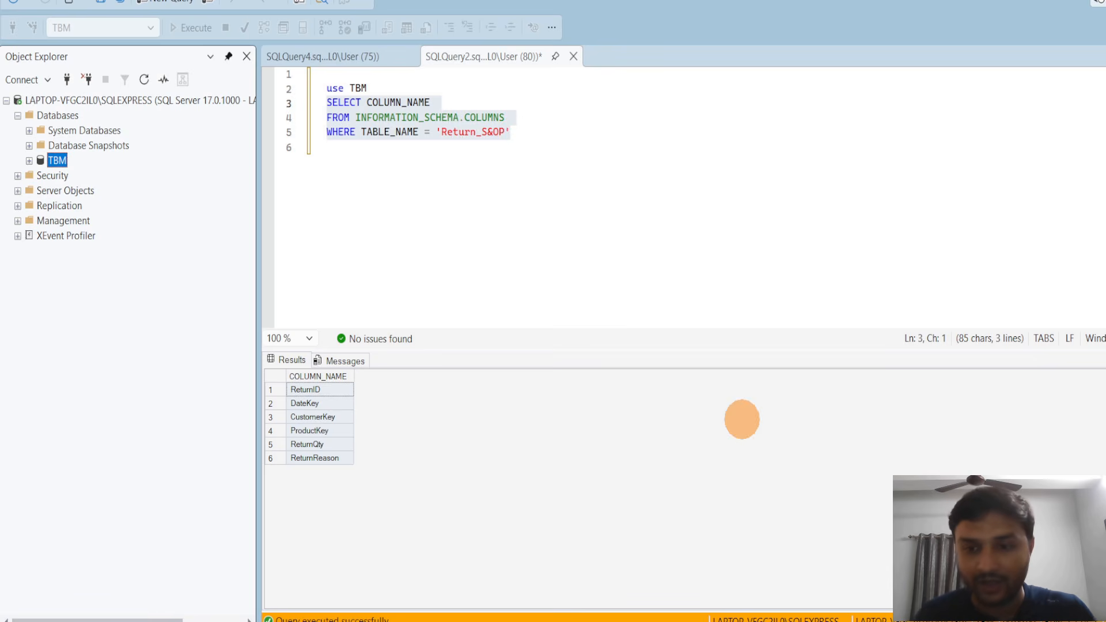
left_click(831, 621)
left_click(916, 576)
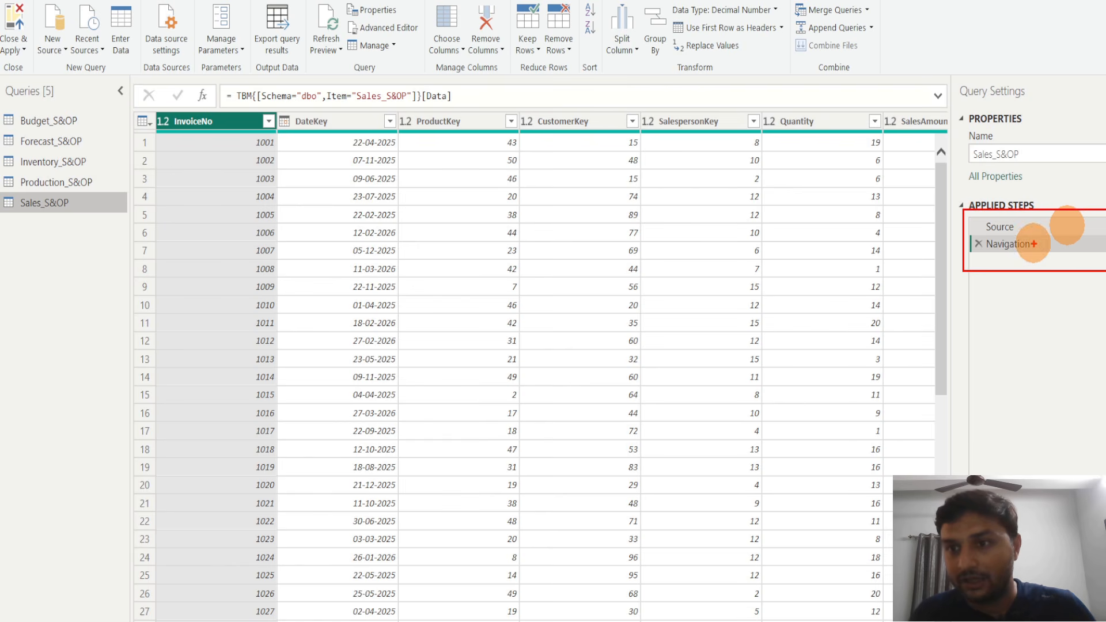
Open the settings of the Sales_S&OP query's Navigation step to view the TBM tables, and cancel without changes
left_click_drag(1007, 257, 1045, 250)
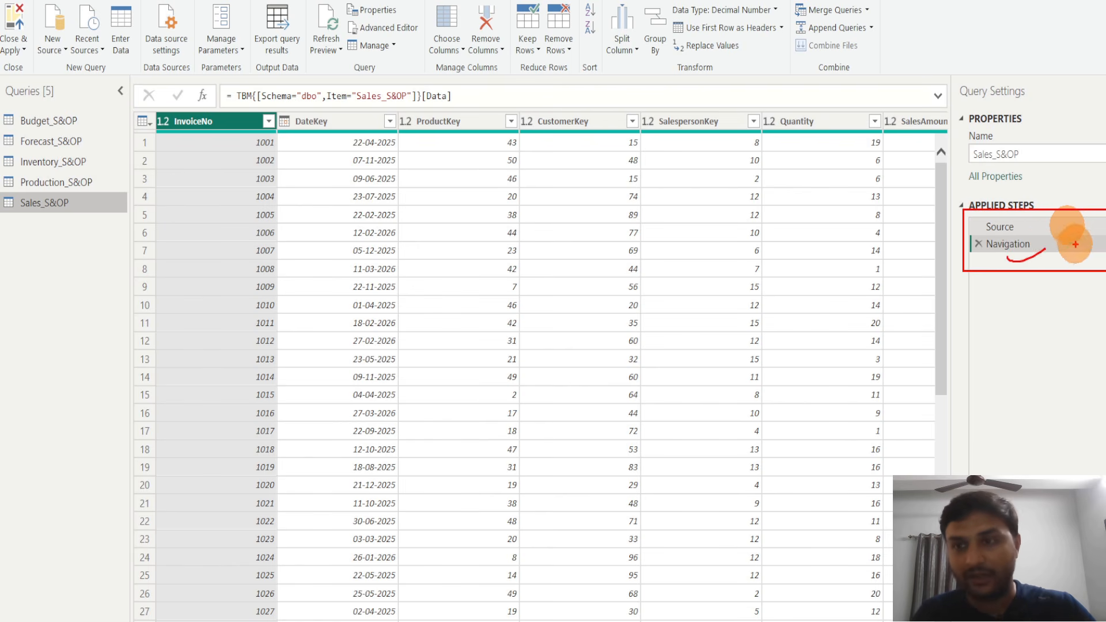
key("Escape")
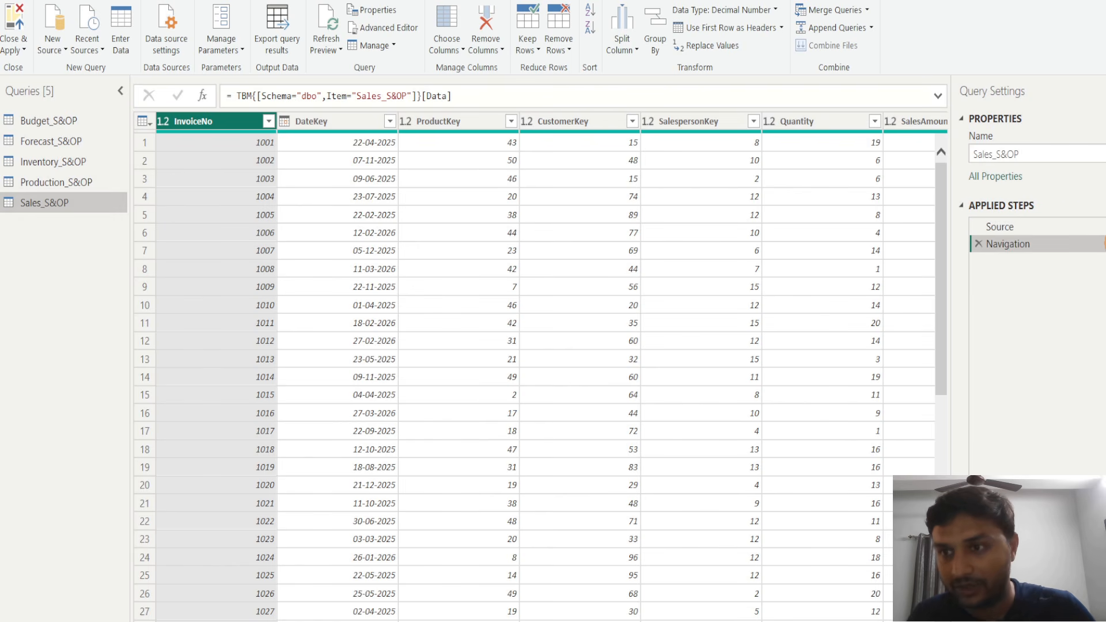
left_click(1101, 243)
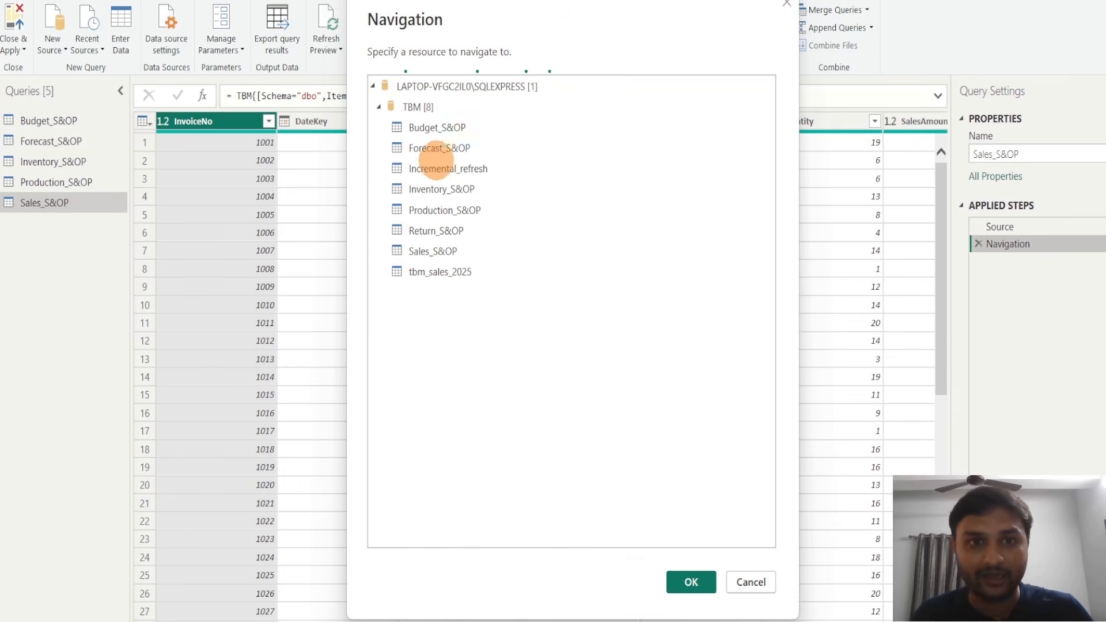
left_click(751, 581)
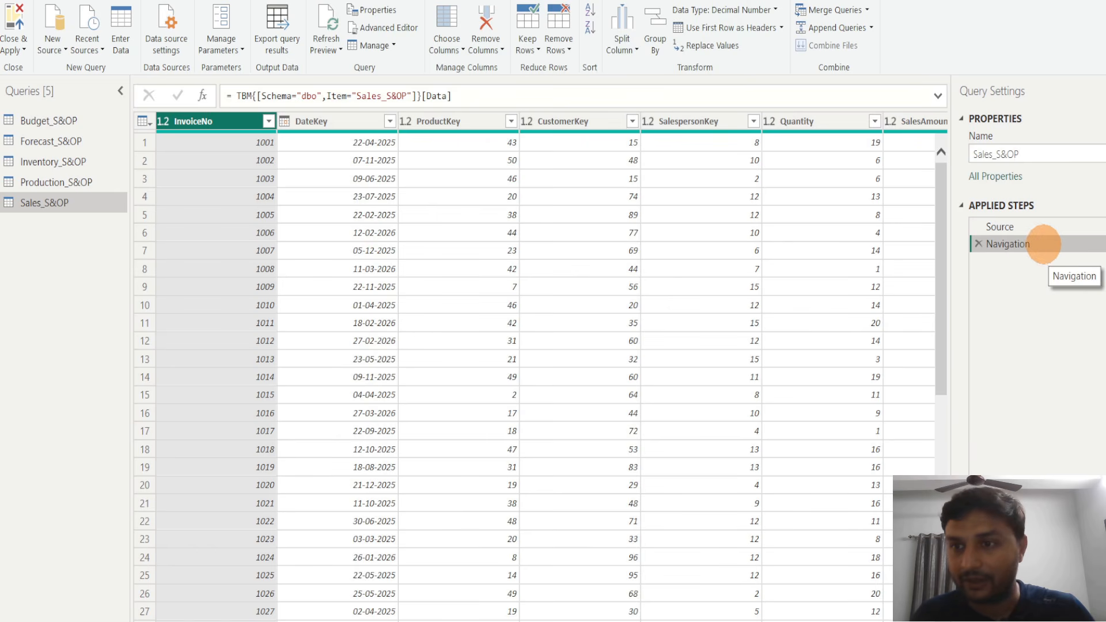
View the native query behind the Sales_S&OP Navigation step, highlight its select statement and close it
right_click(1042, 243)
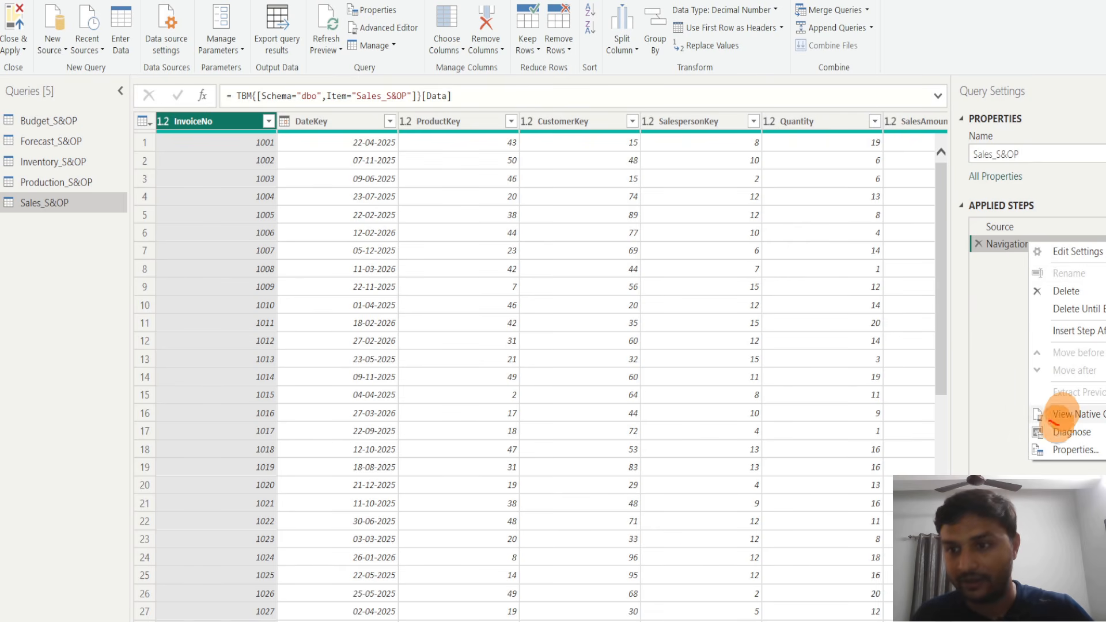
mouse_move(1058, 425)
left_mouse_down()
mouse_move(1105, 413)
mouse_move(1069, 404)
left_mouse_up()
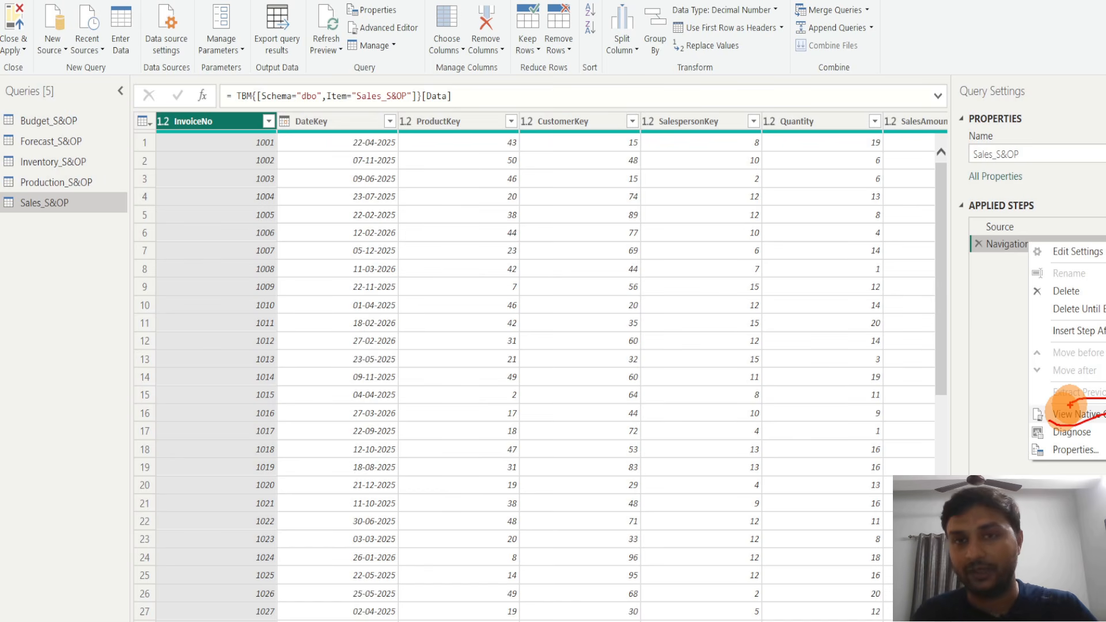
key("Escape")
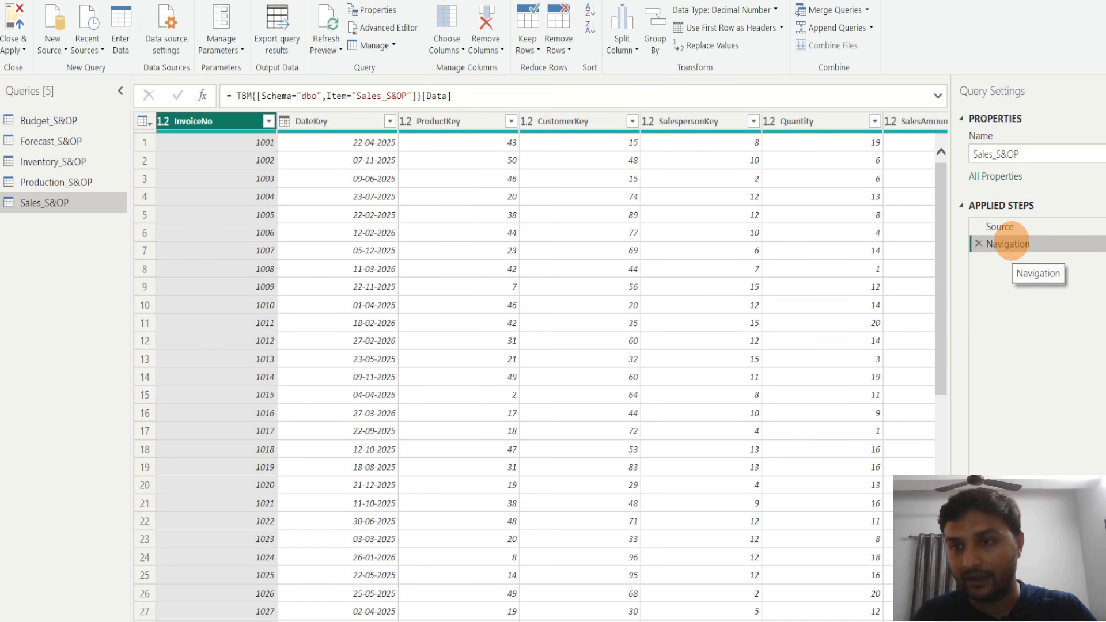
right_click(1007, 243)
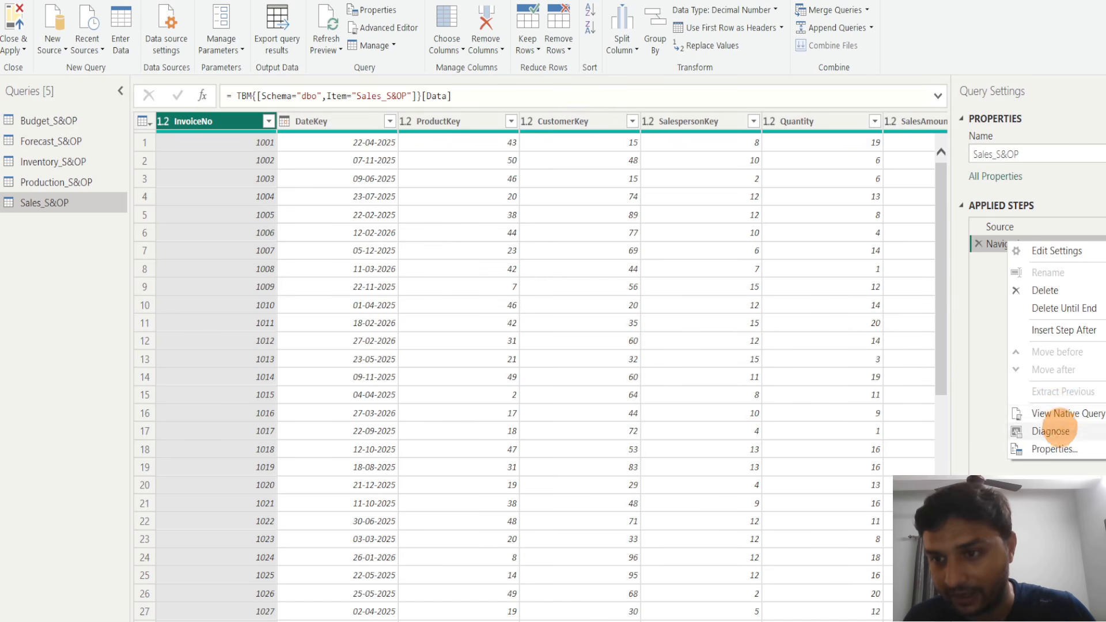
left_click(1066, 413)
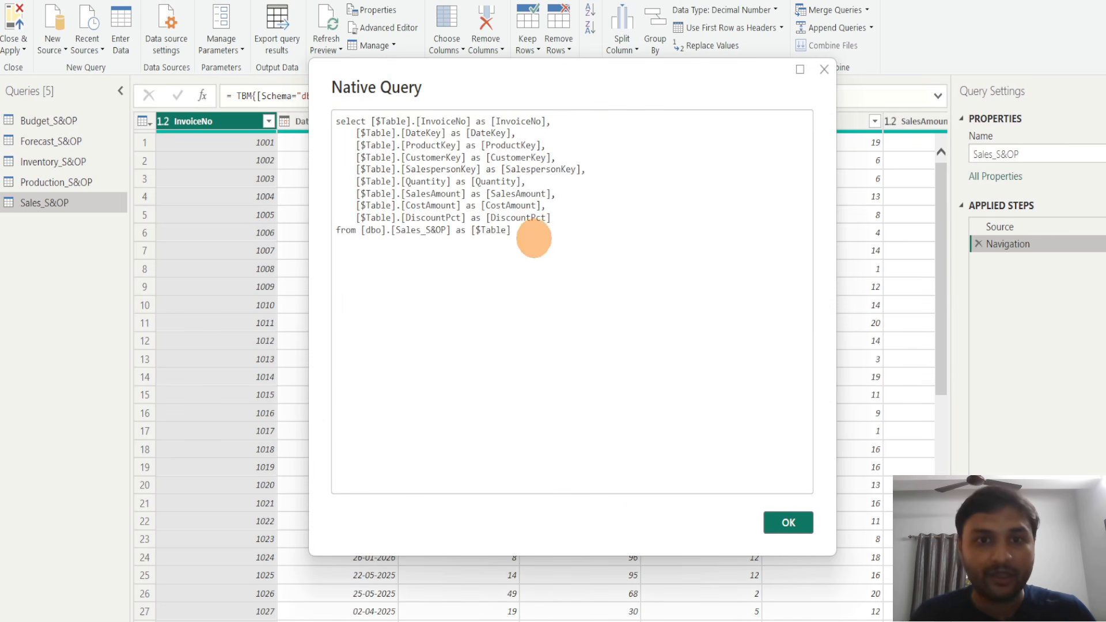
left_click_drag(511, 230, 345, 117)
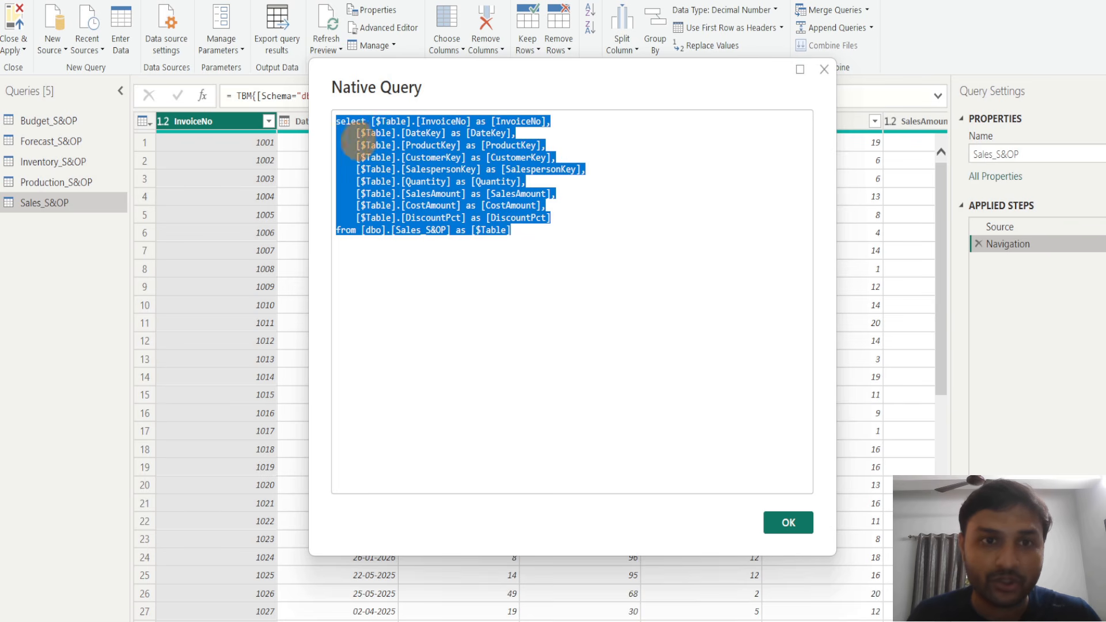
left_click_drag(558, 232, 337, 117)
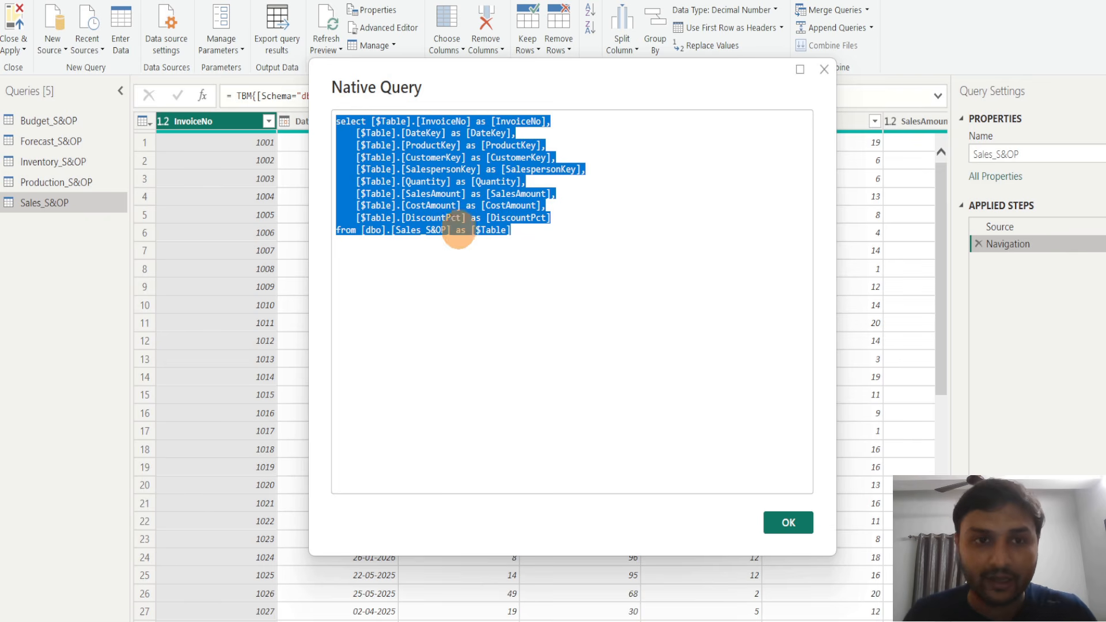
left_click(548, 236)
left_click_drag(547, 236, 347, 126)
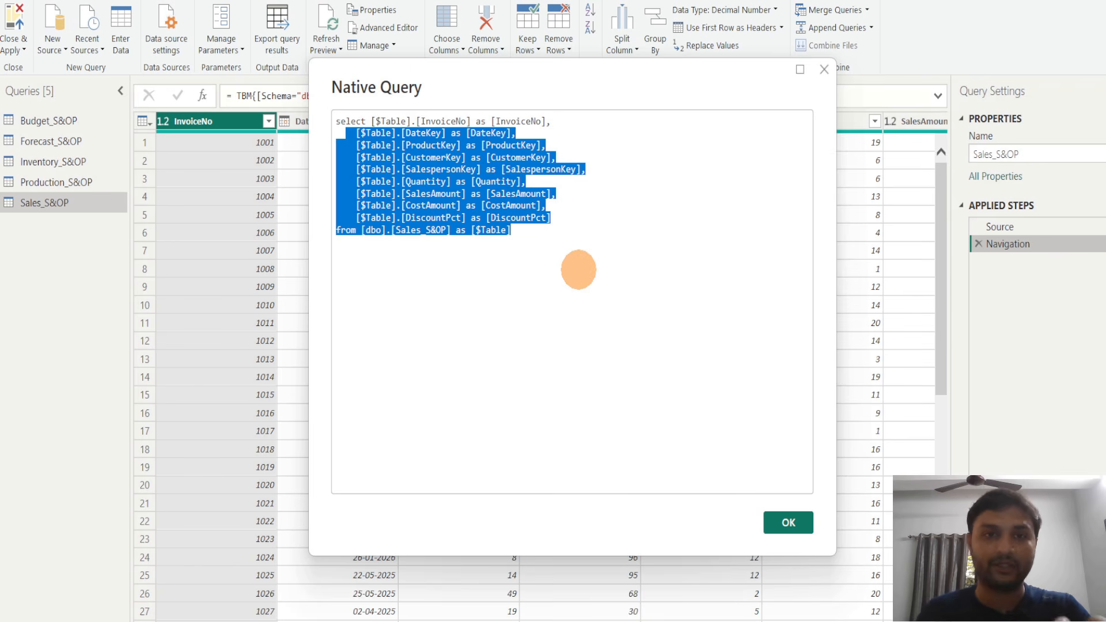
left_click(787, 522)
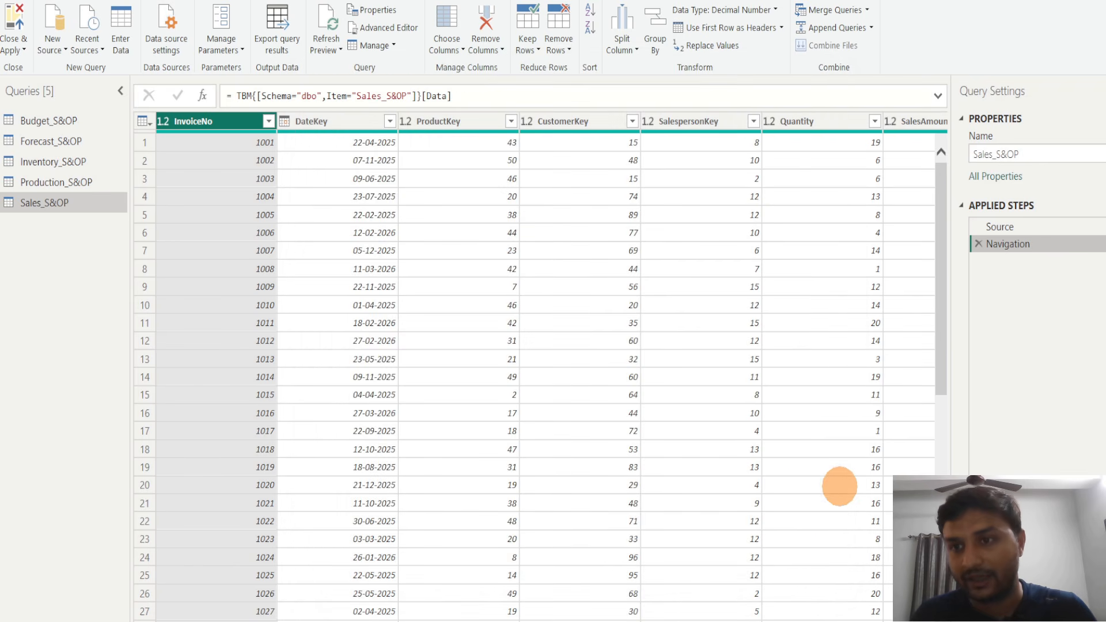
right_click(1015, 244)
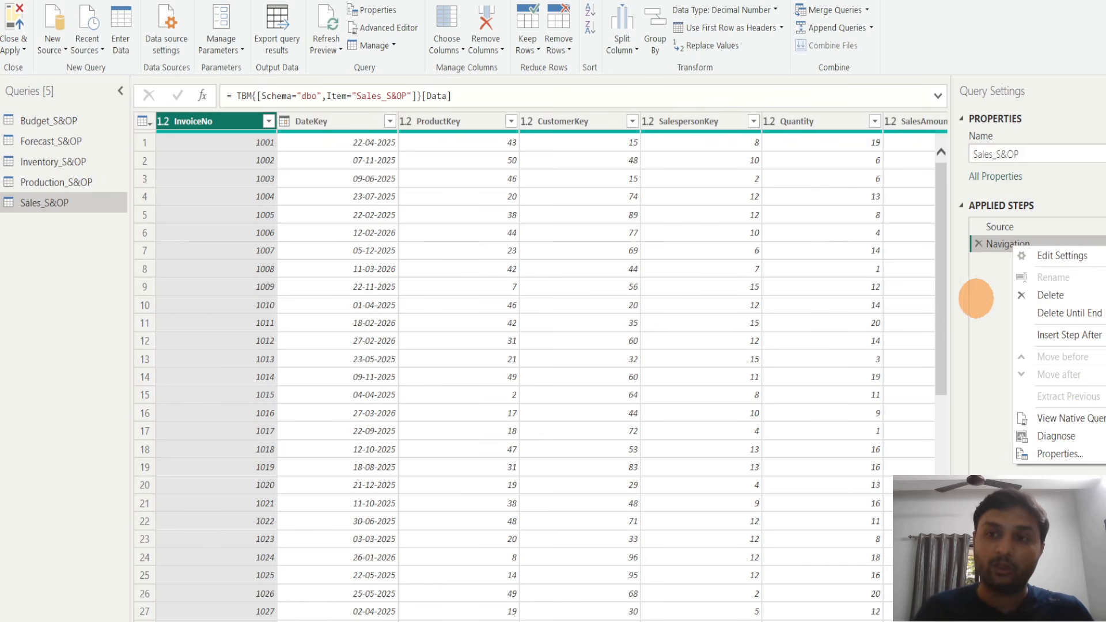
left_click(983, 294)
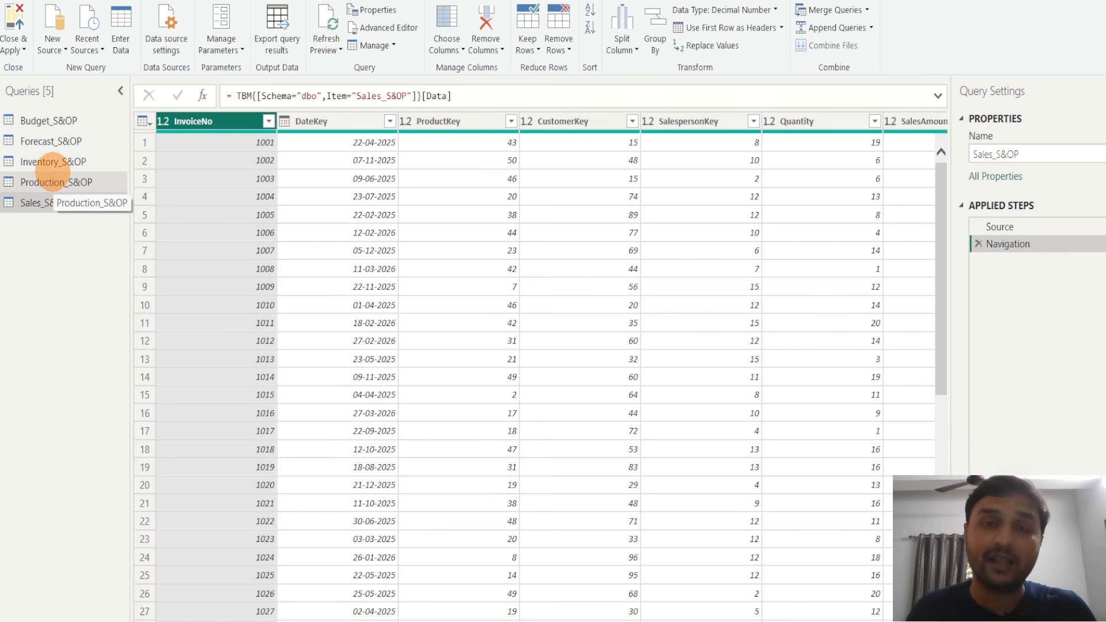
right_click(1022, 244)
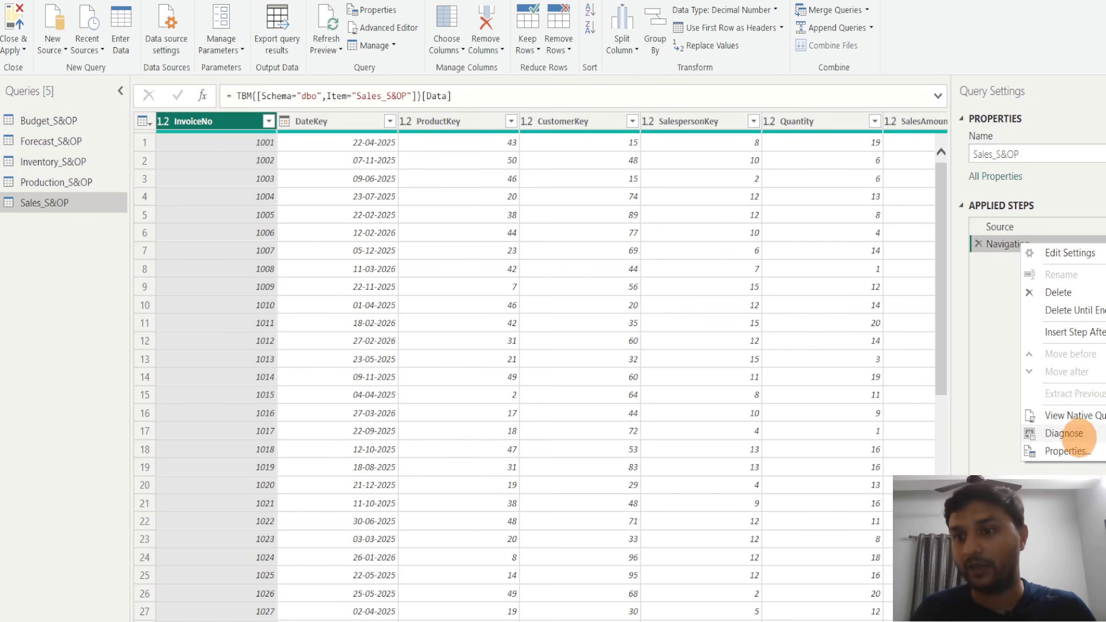
left_click(979, 299)
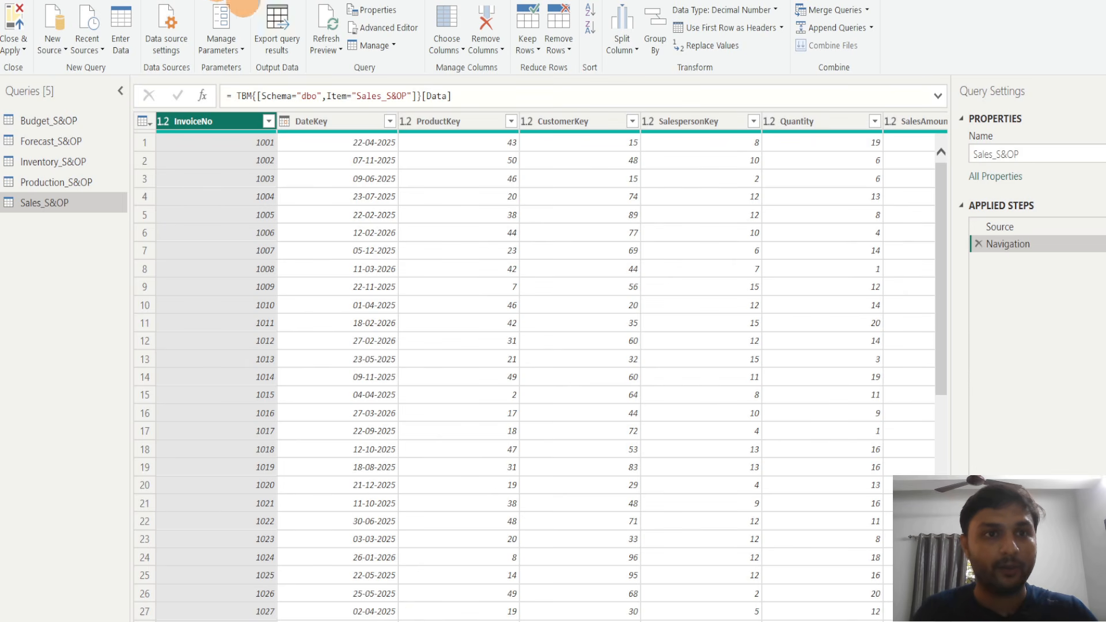
Turn on column distribution, column profile, show whitespace and column quality for the data preview
left_click(233, 3)
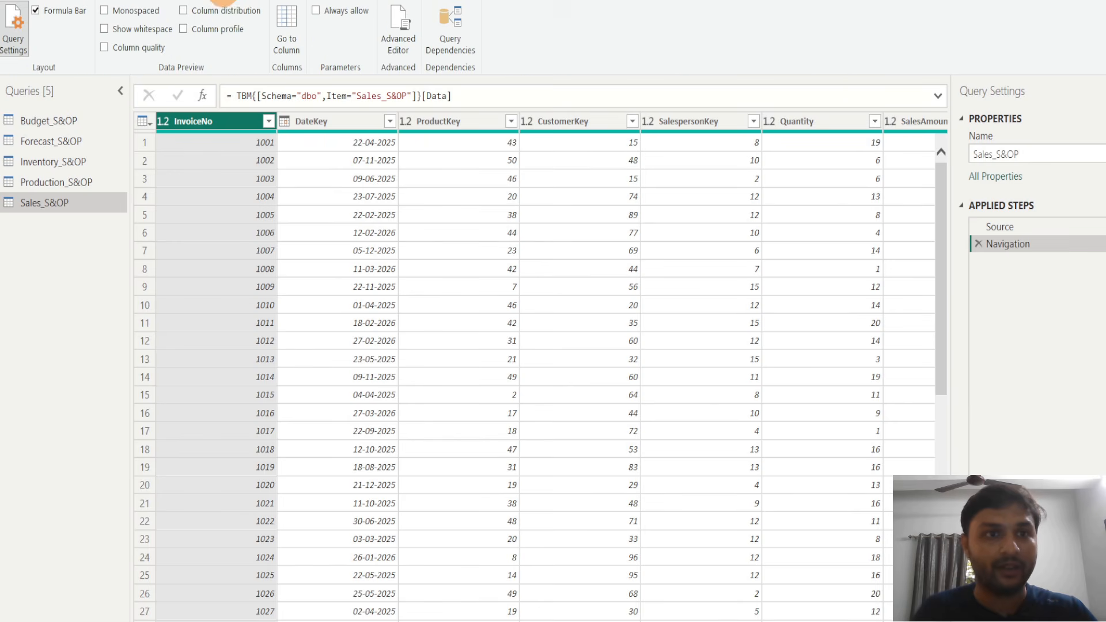
left_click(183, 11)
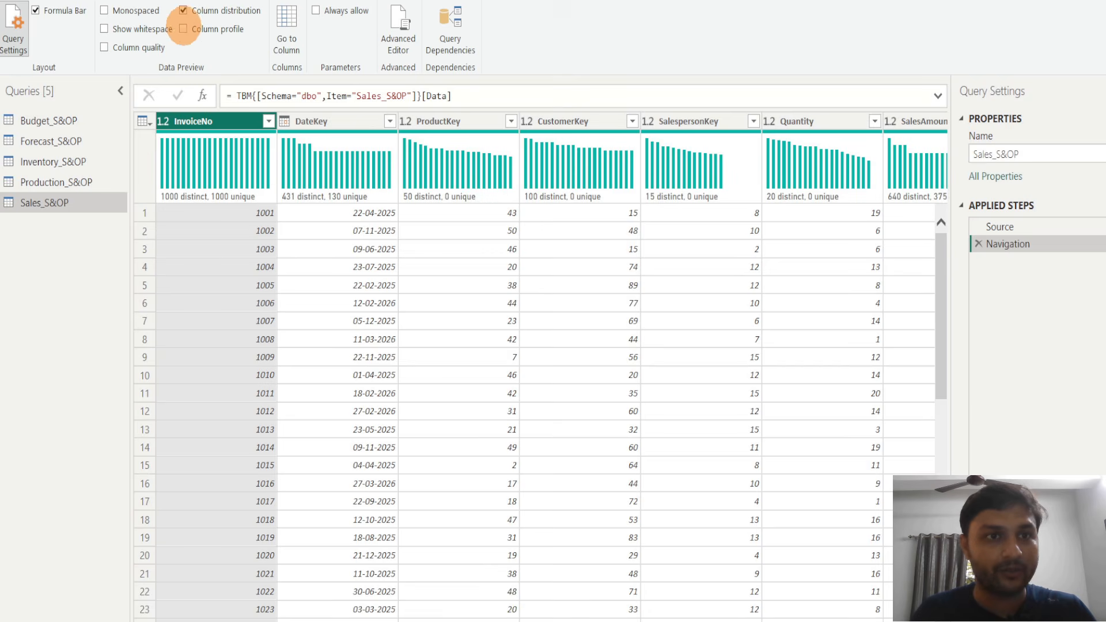
left_click(183, 28)
left_click(135, 29)
left_click(137, 46)
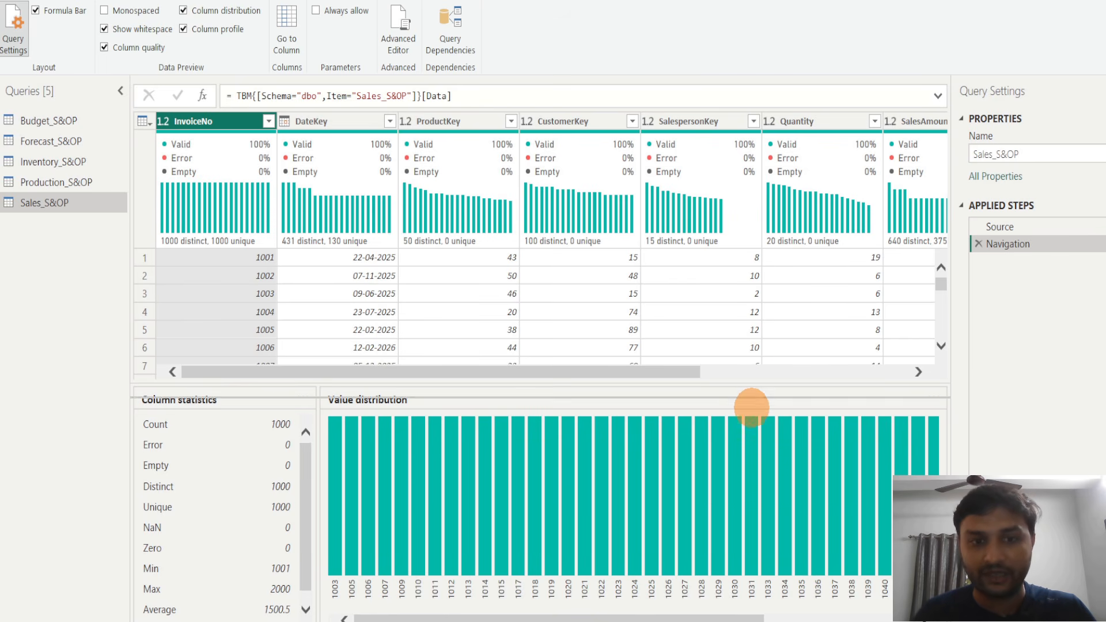
Examine the column statistics and value distribution of InvoiceNo, DateKey and ProductKey in the Sales_S&OP query
left_click_drag(773, 394, 576, 403)
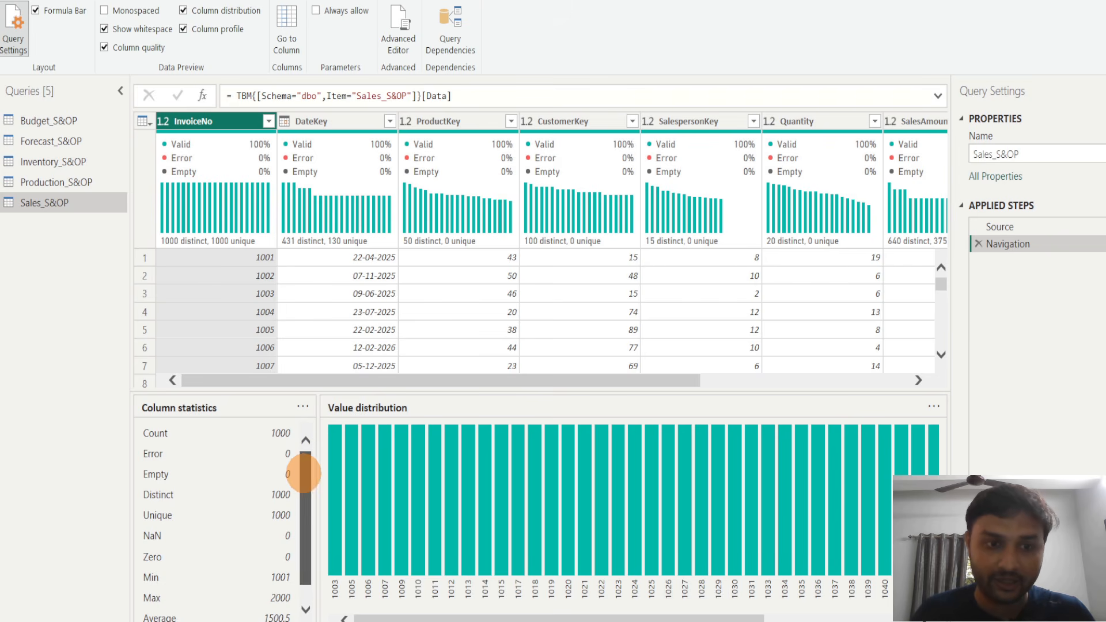
scroll(295, 469, "down", 1)
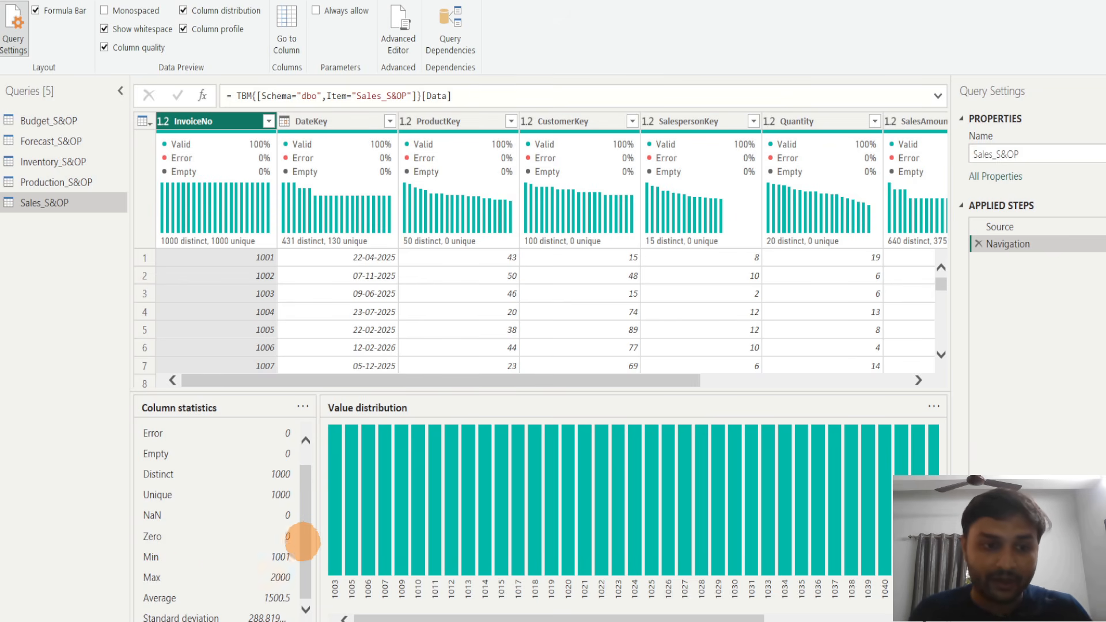
left_click(338, 122)
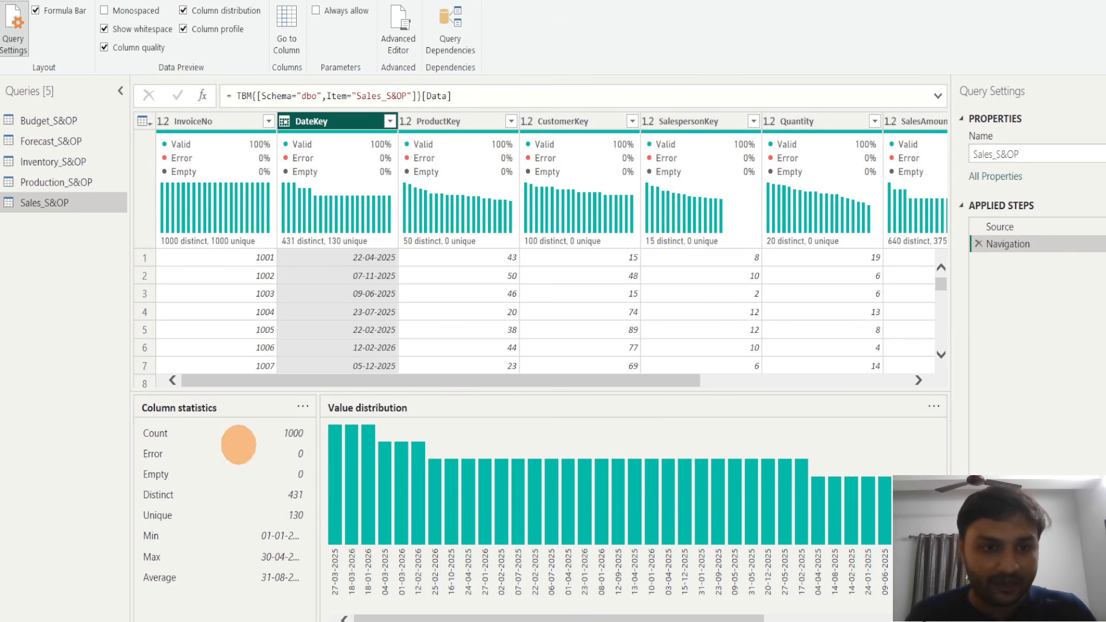
left_click(443, 121)
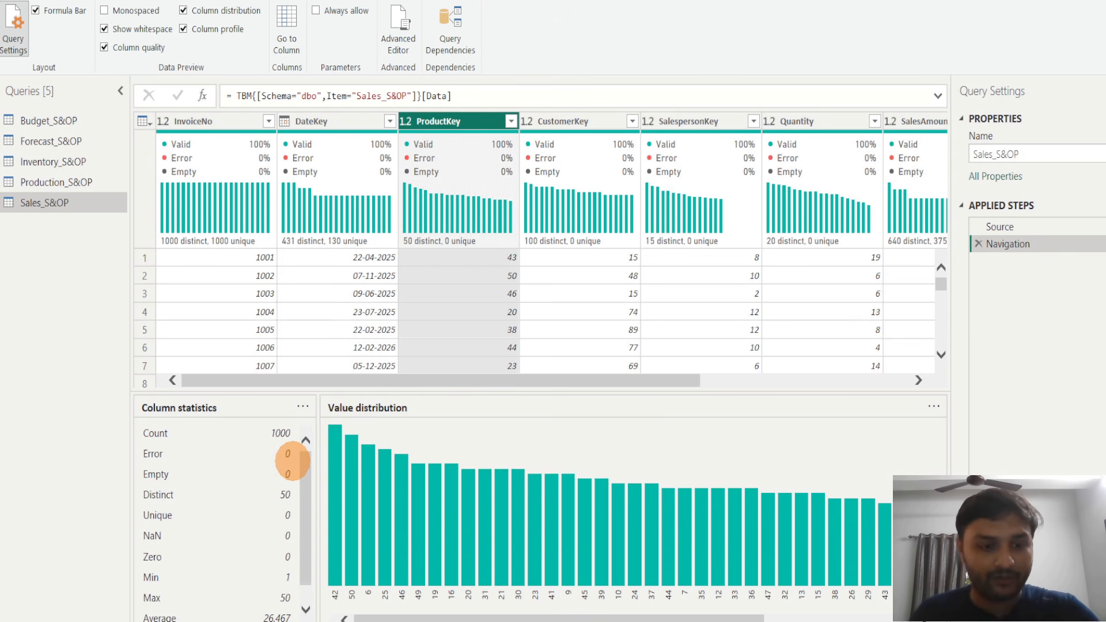
mouse_move(227, 421)
left_mouse_down()
mouse_move(259, 444)
mouse_move(309, 444)
left_mouse_up()
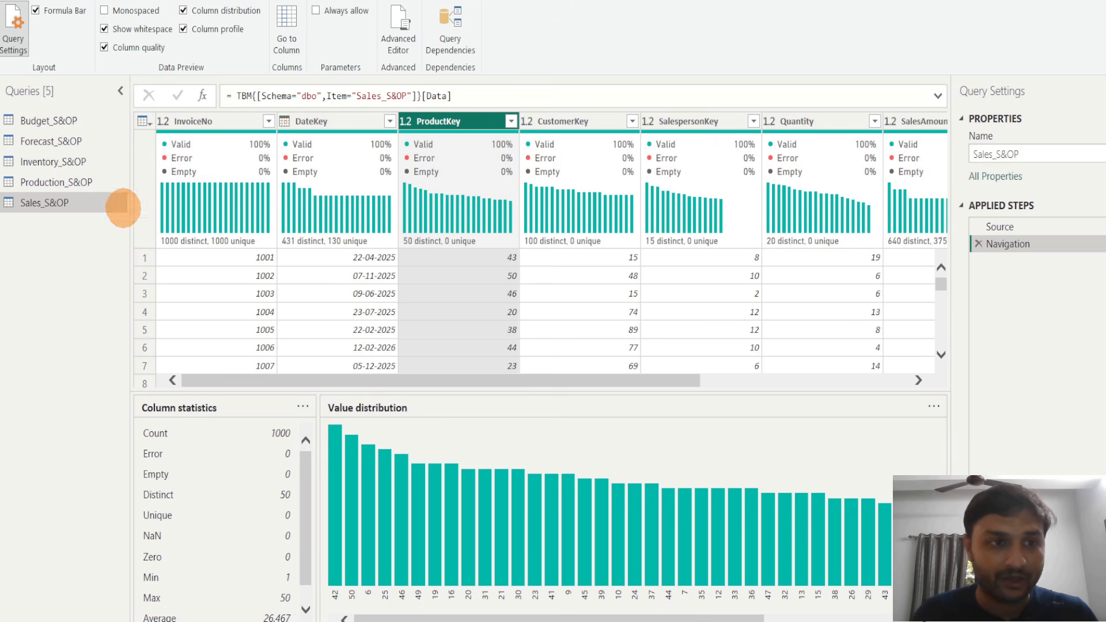
Switch to Management Studio and write and run "select * from [Sales_S&OP]" in the empty SQLQuery4 window
left_click(588, 621)
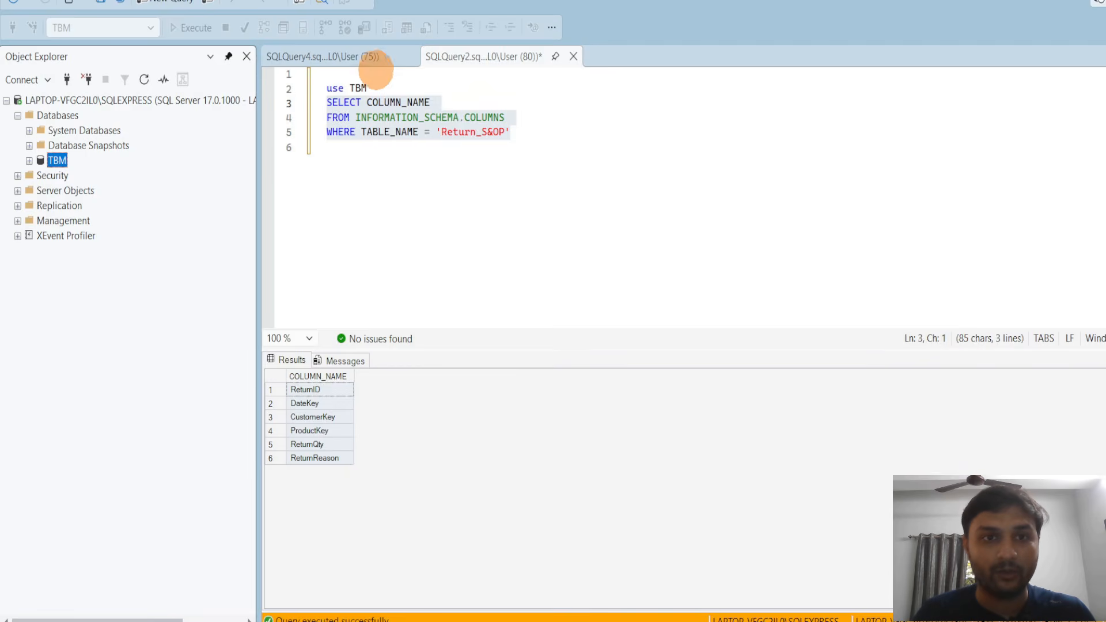
left_click(372, 67)
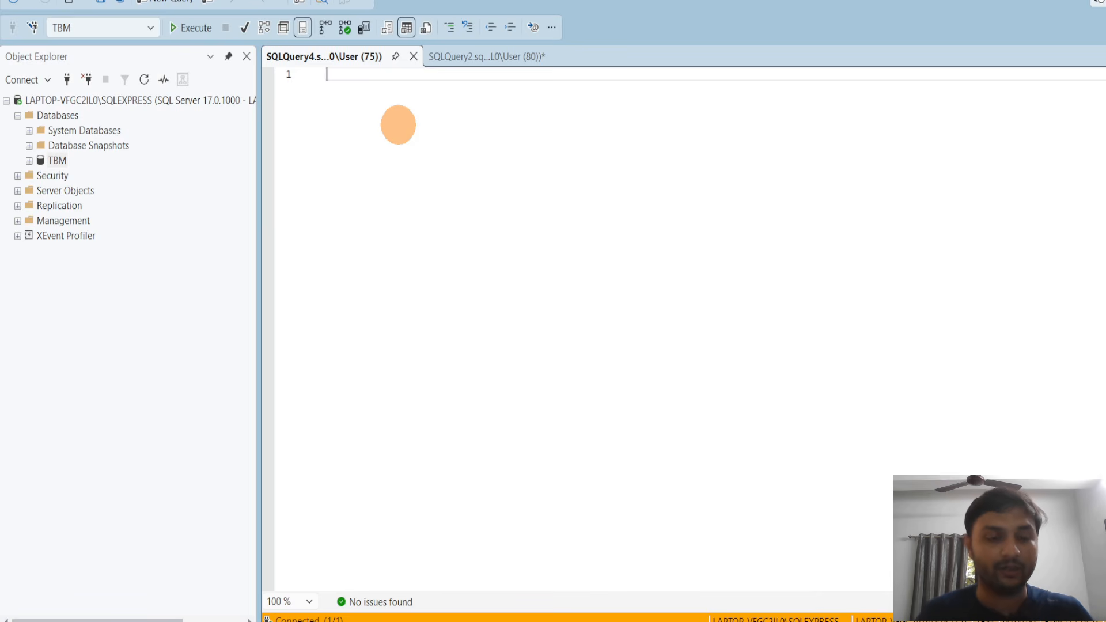
type("select")
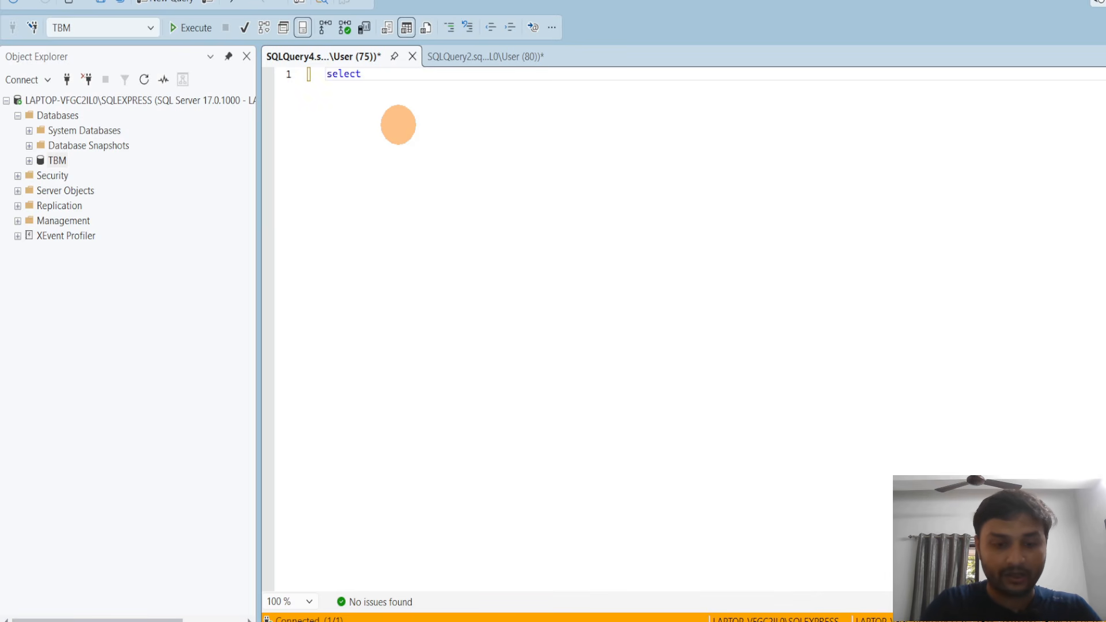
type(" * from s")
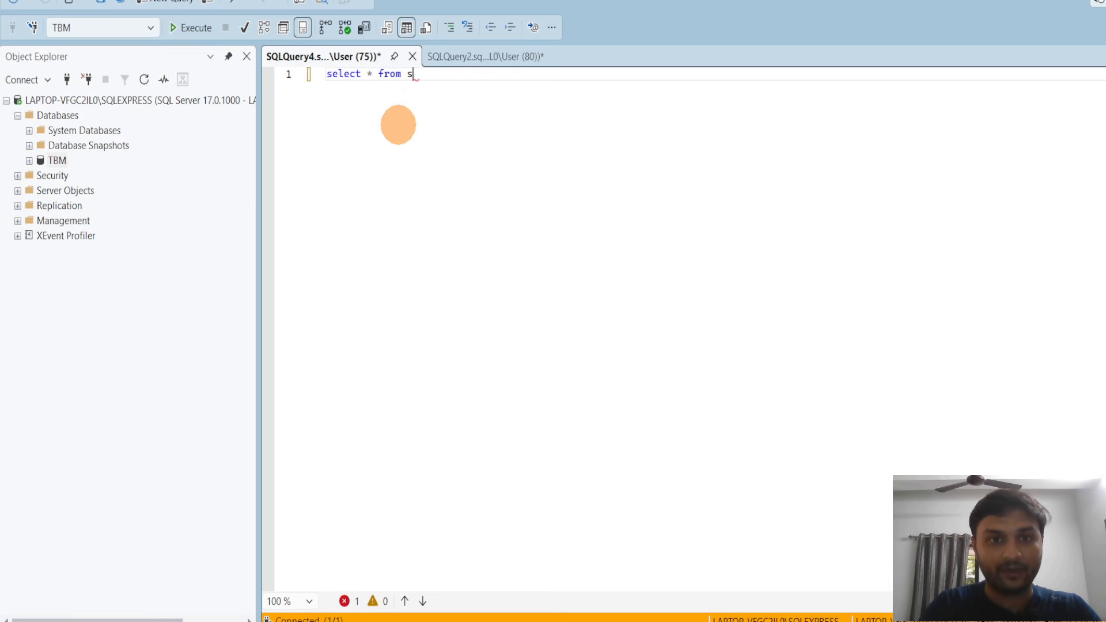
type("ales")
key("Down")
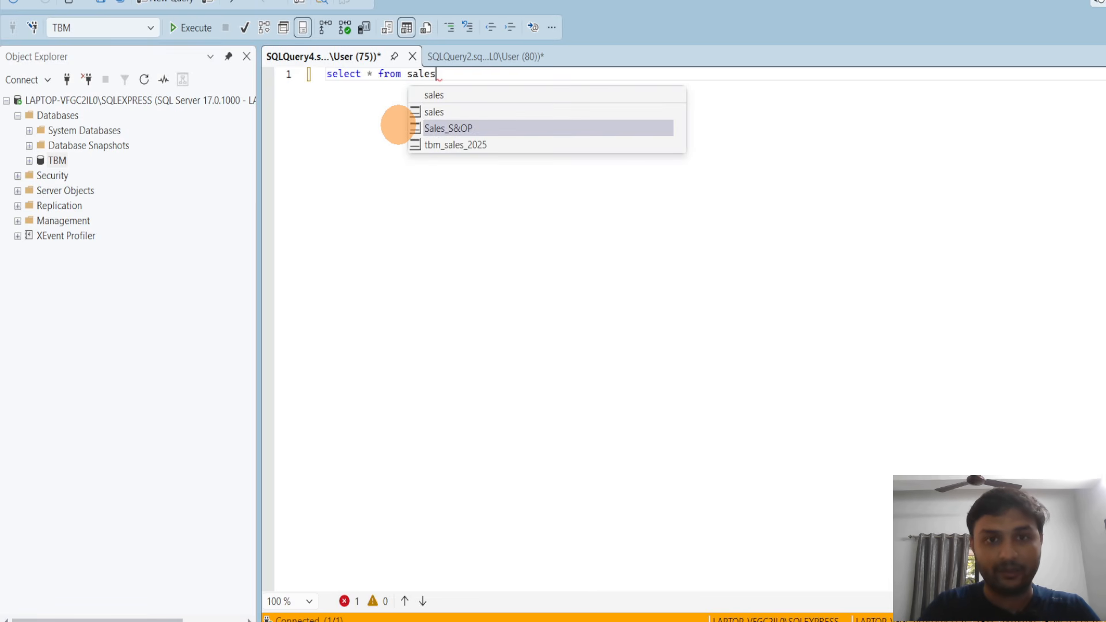
key("Tab")
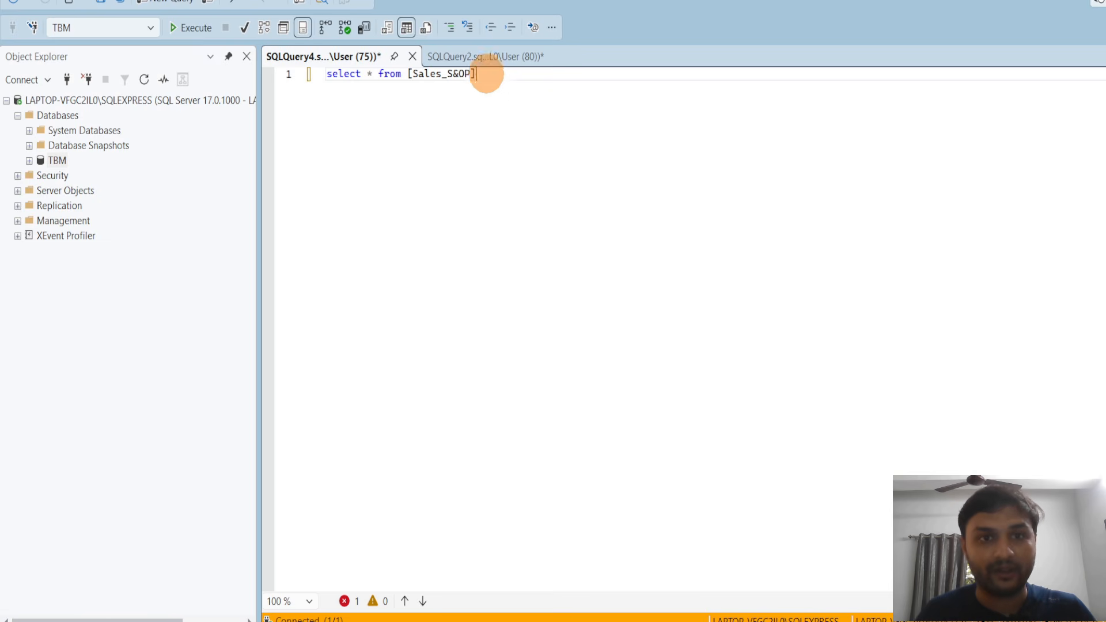
left_click_drag(486, 73, 306, 74)
left_click(192, 27)
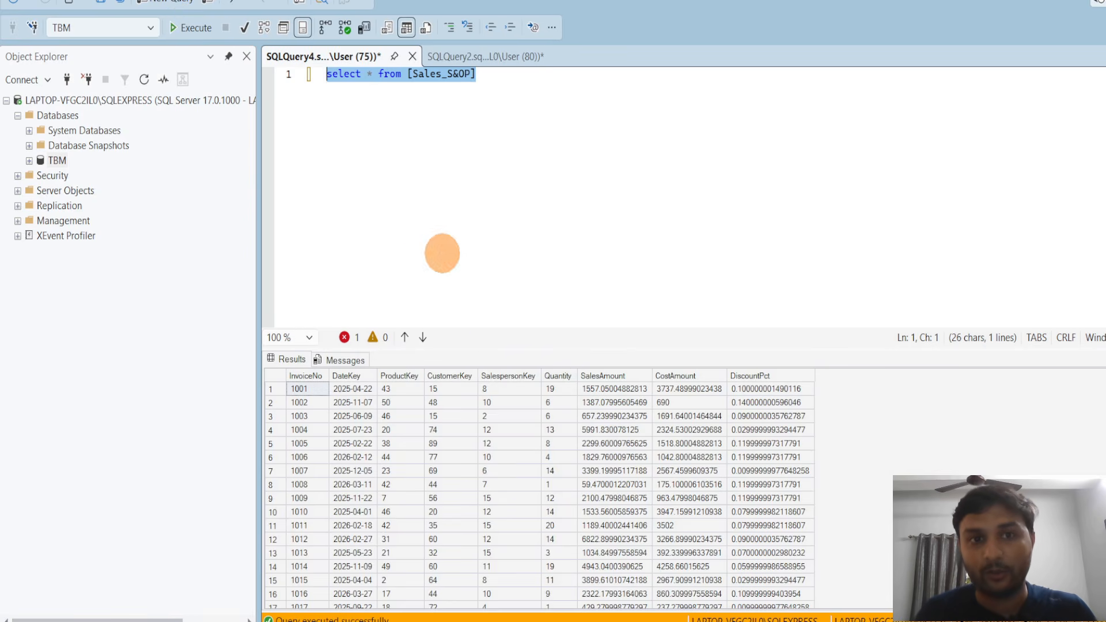
left_click(365, 74)
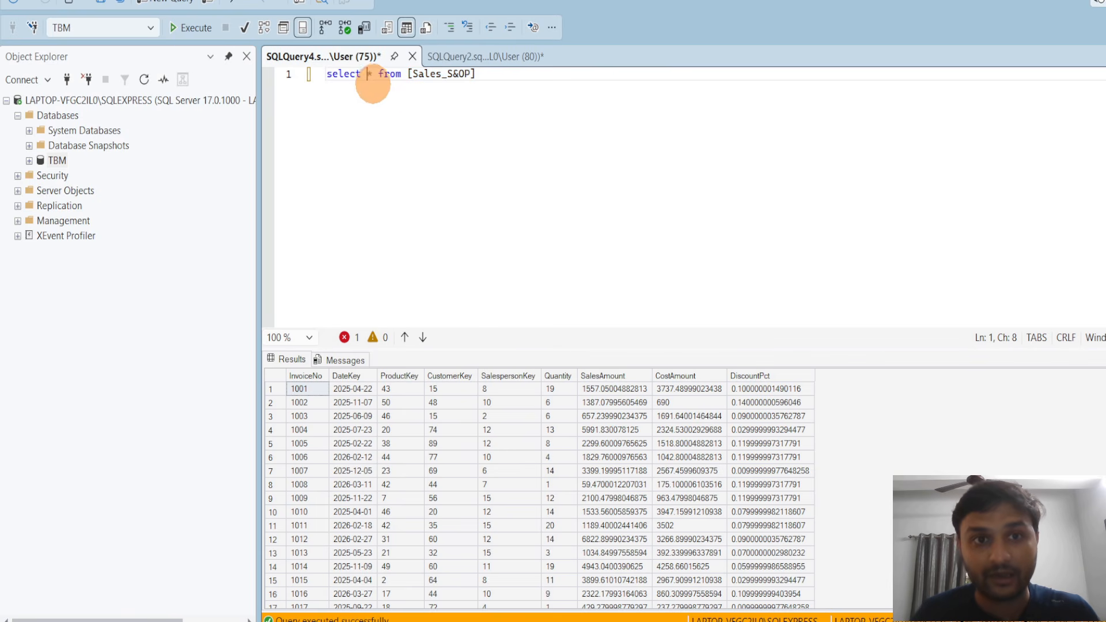
Change the query to "select count(*) from [Sales_S&OP]", run it and select the returned count
type("coun")
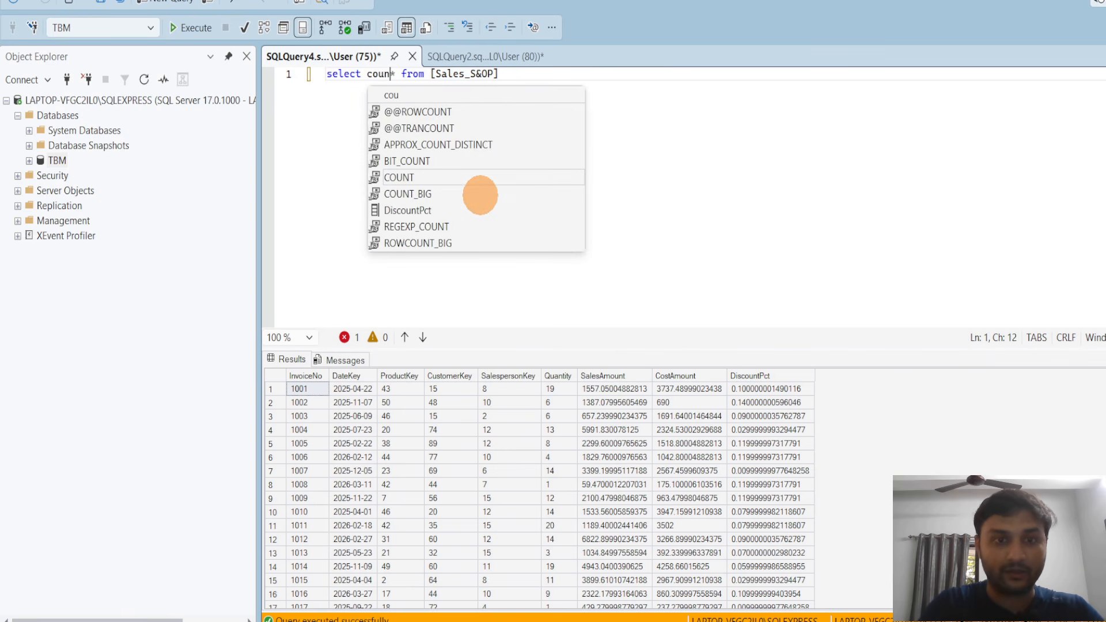
type("t")
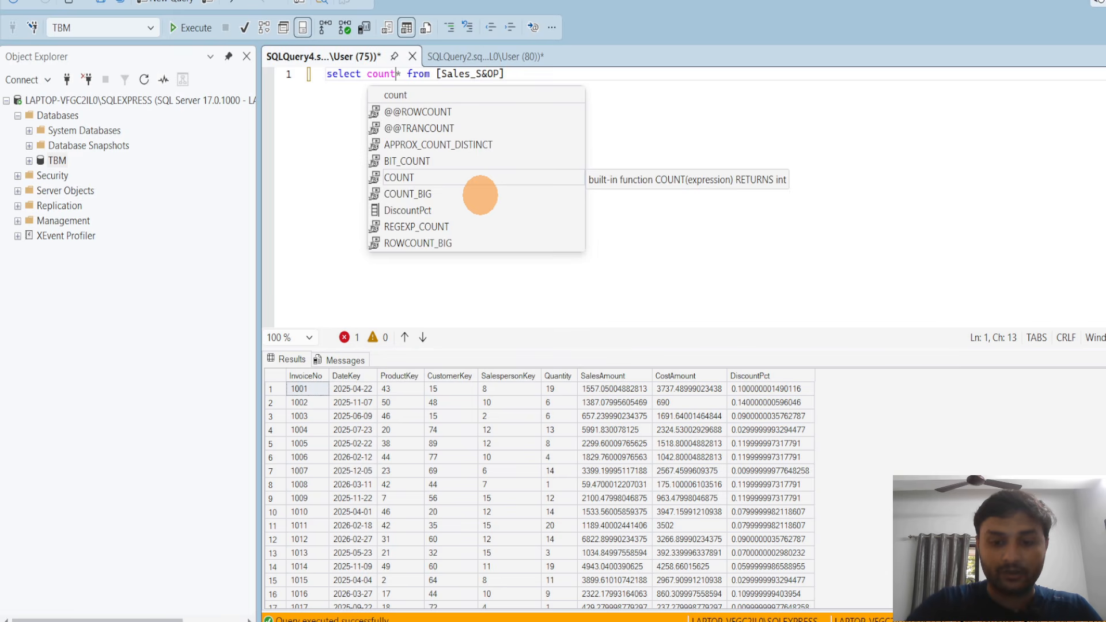
type("(")
key("Right")
type(")")
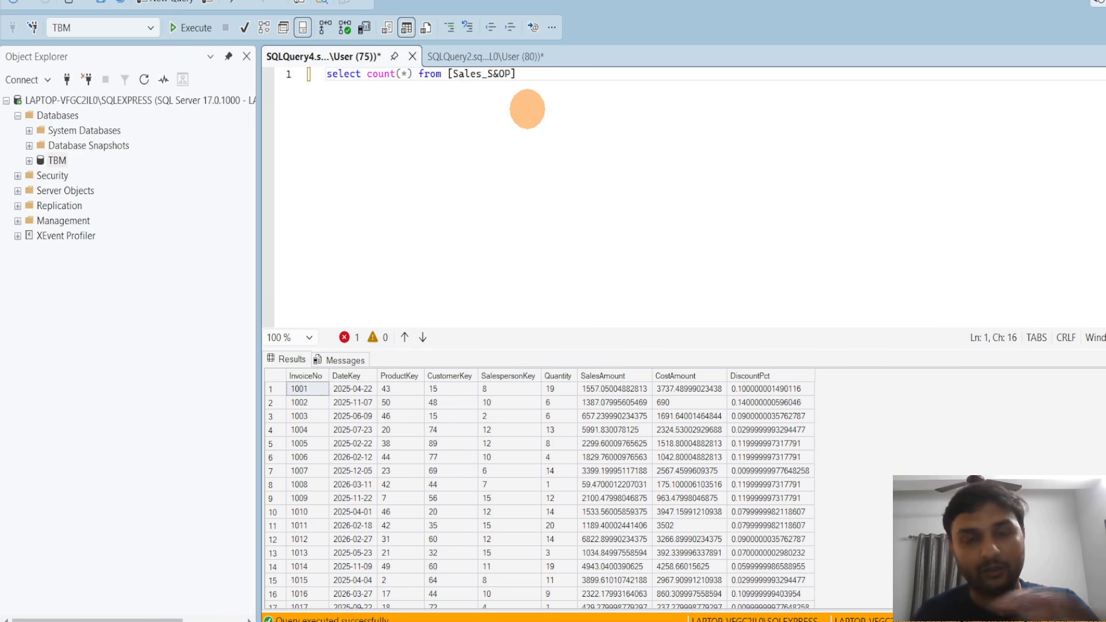
left_click_drag(530, 74, 333, 61)
left_click(194, 28)
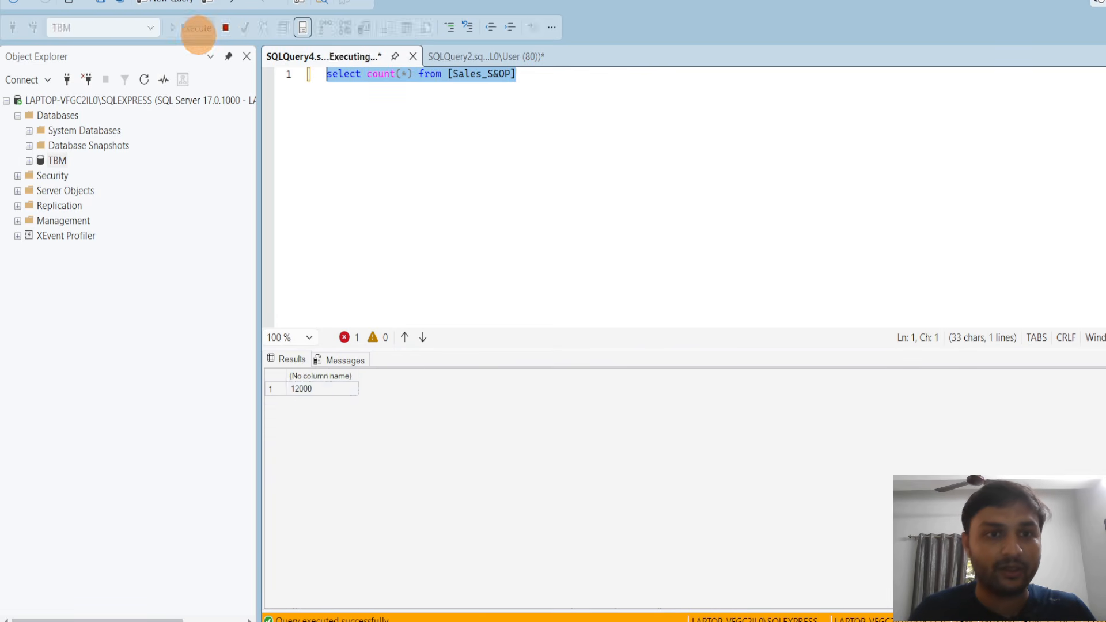
left_click(306, 390)
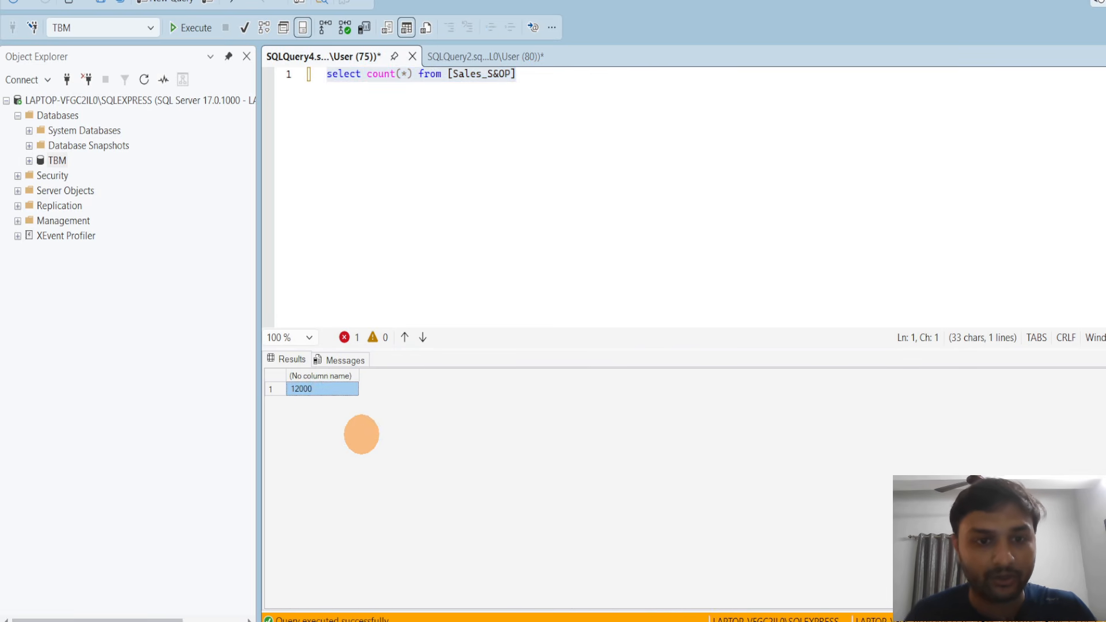
Switch back to Power Query, base column profiling on the entire data set and check the row count in InvoiceNo's column statistics
key("alt+Tab")
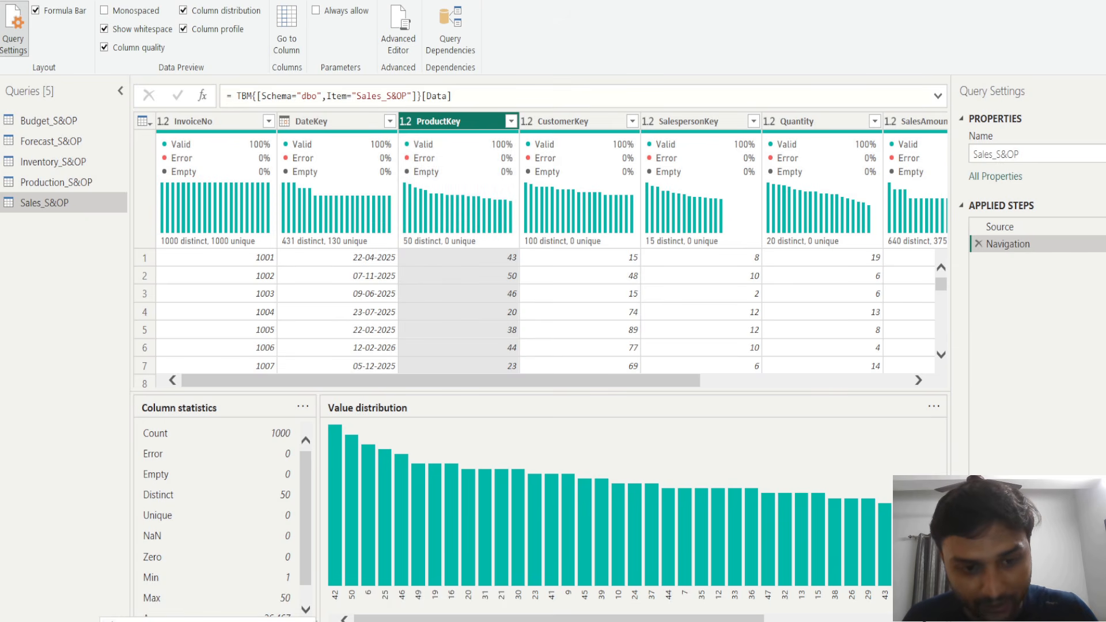
left_click(207, 621)
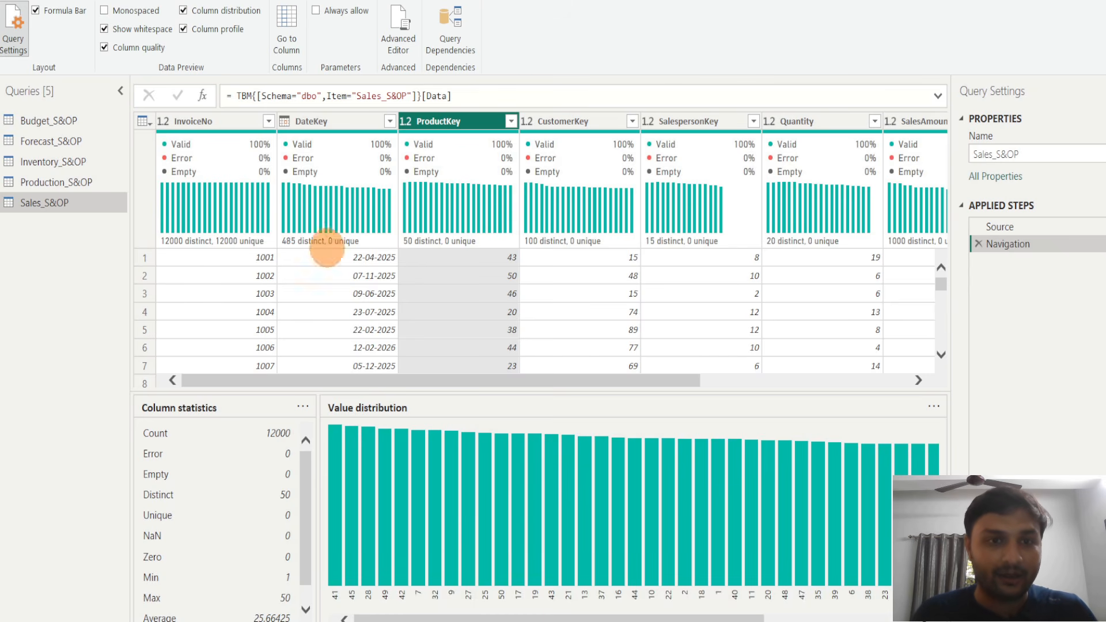
left_click(221, 121)
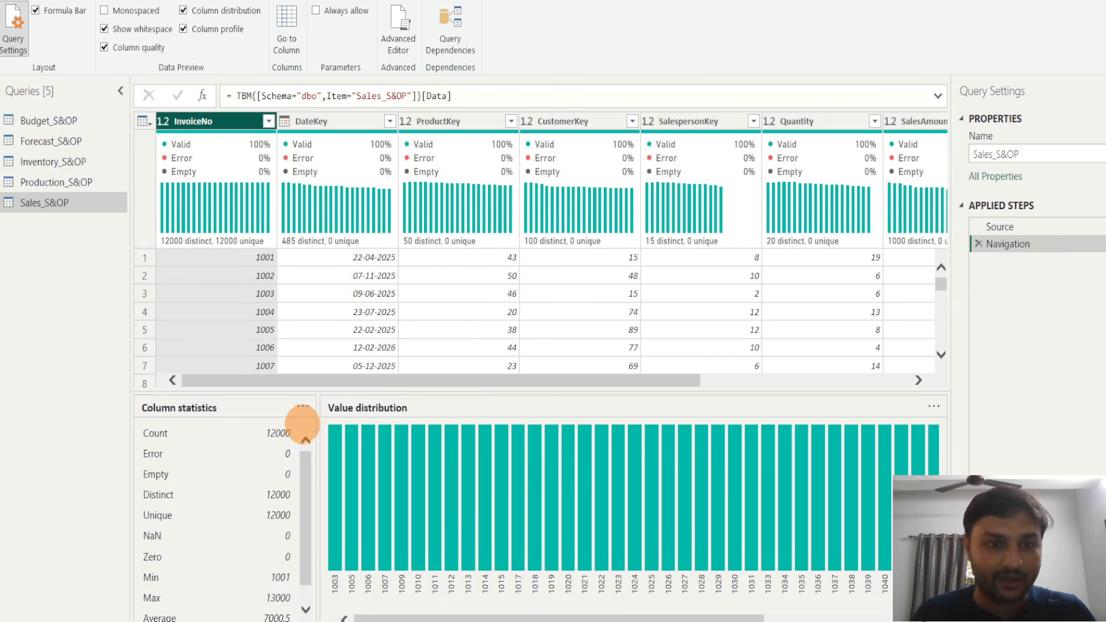
left_click_drag(234, 419, 321, 449)
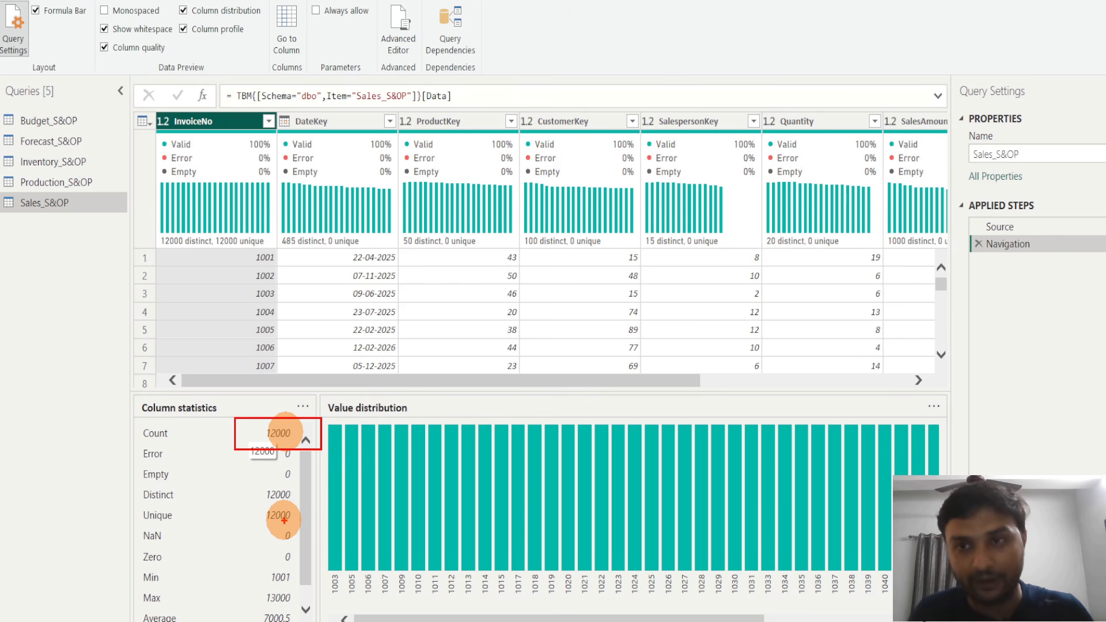
key("Escape")
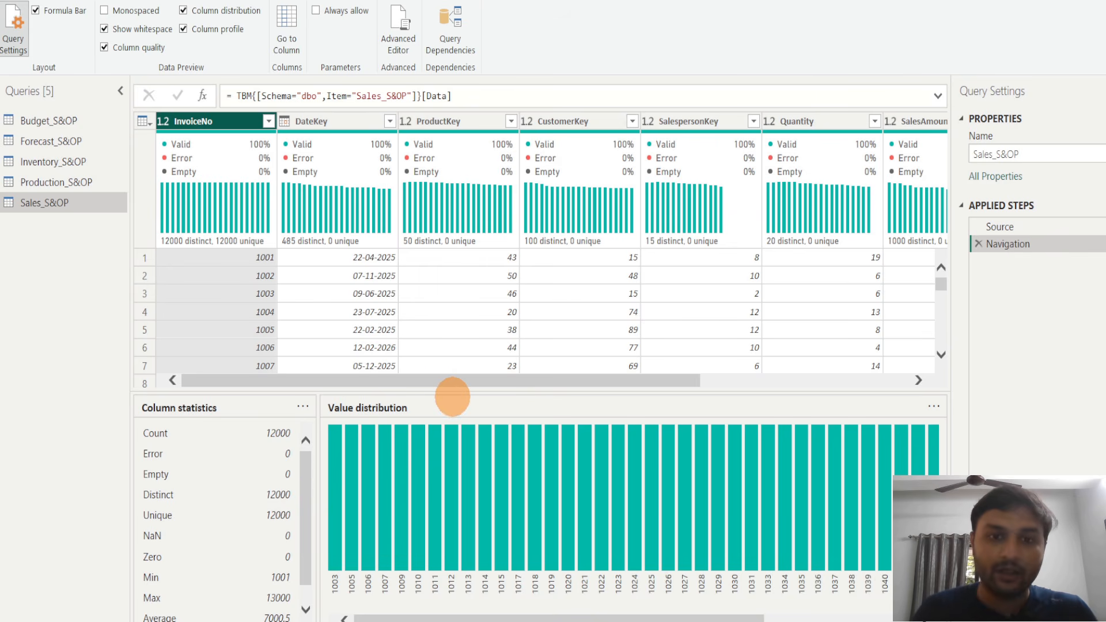
Enlarge the data preview and turn off column quality, show whitespace and column profile, keeping column distribution on
left_click_drag(463, 391, 464, 491)
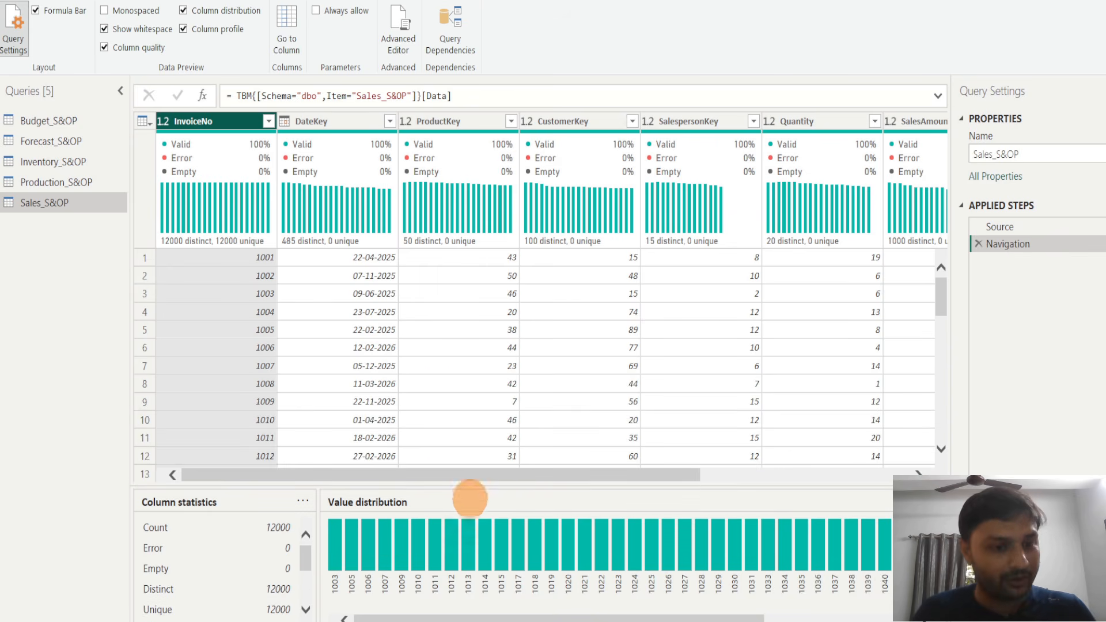
left_click_drag(682, 471, 642, 478)
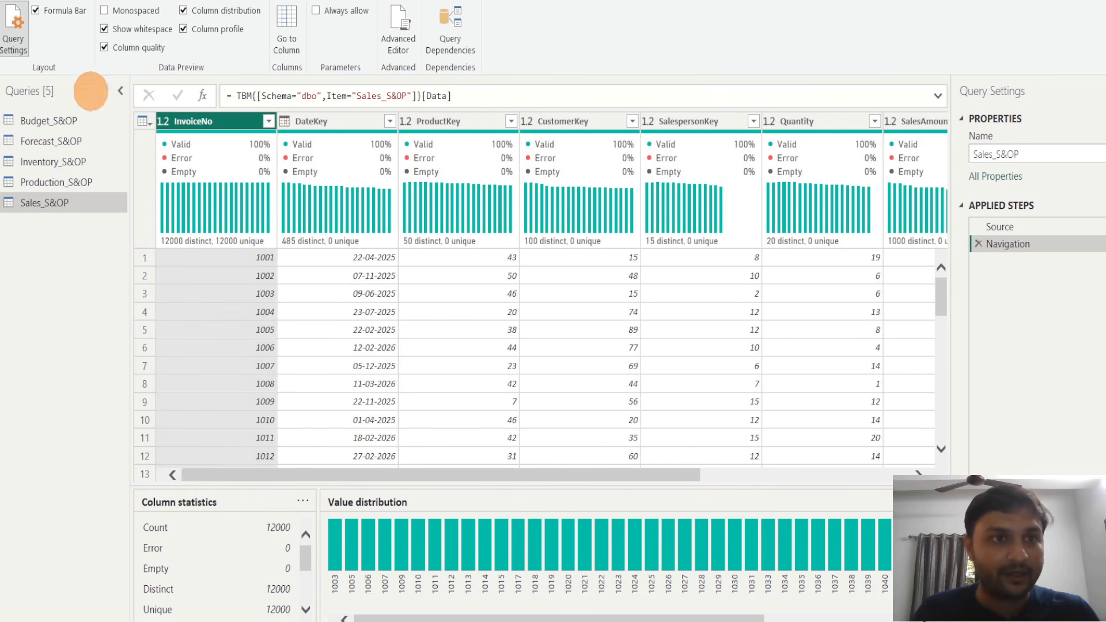
left_click(105, 47)
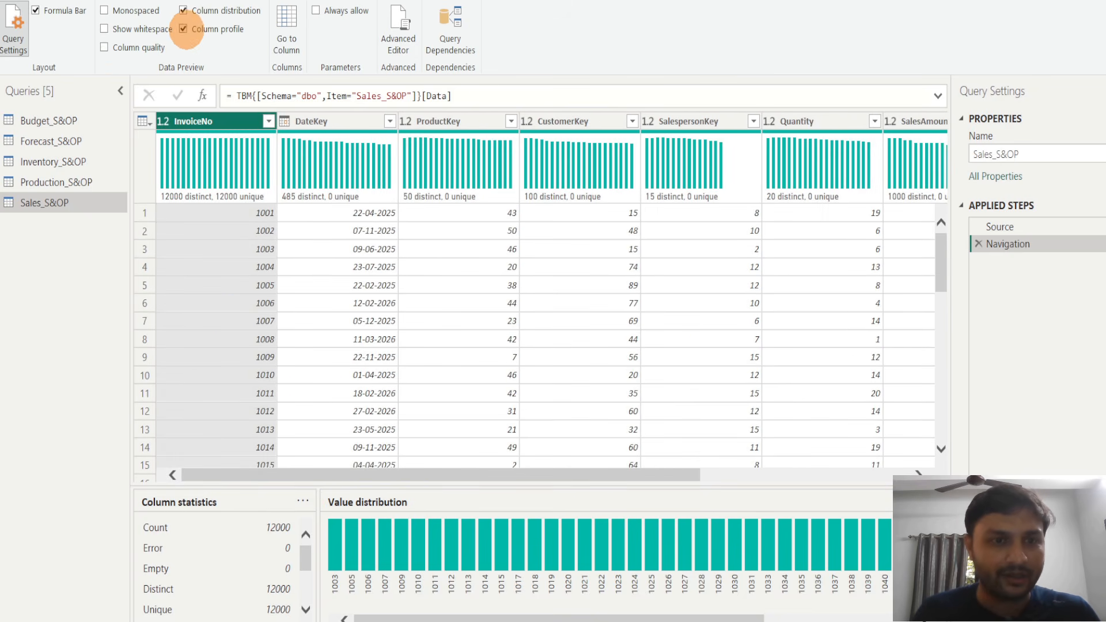
left_click(183, 29)
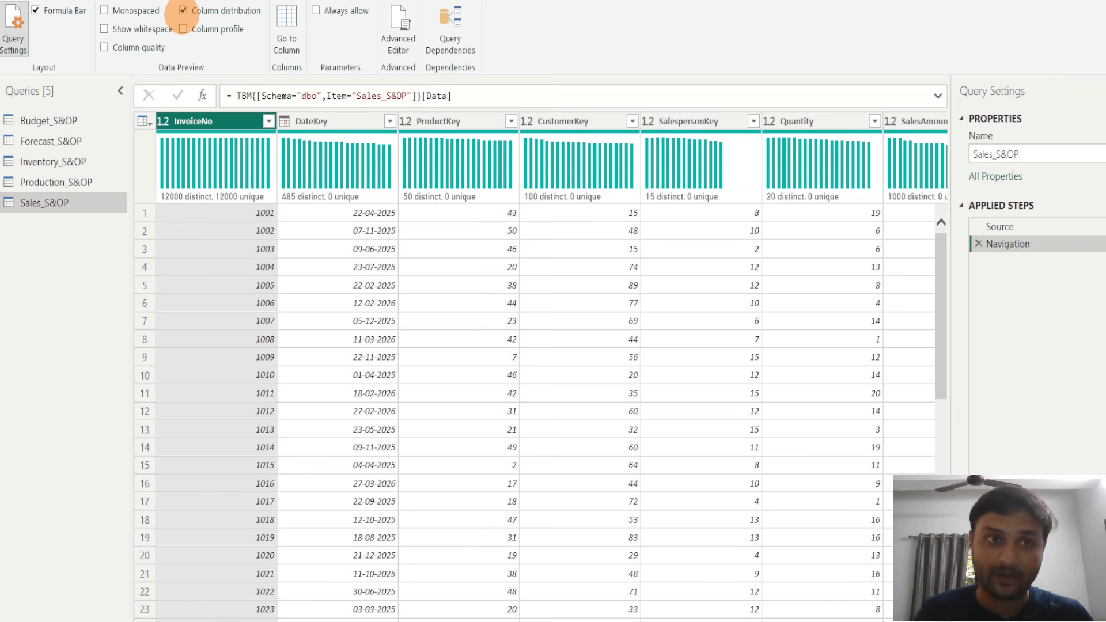
left_click(184, 10)
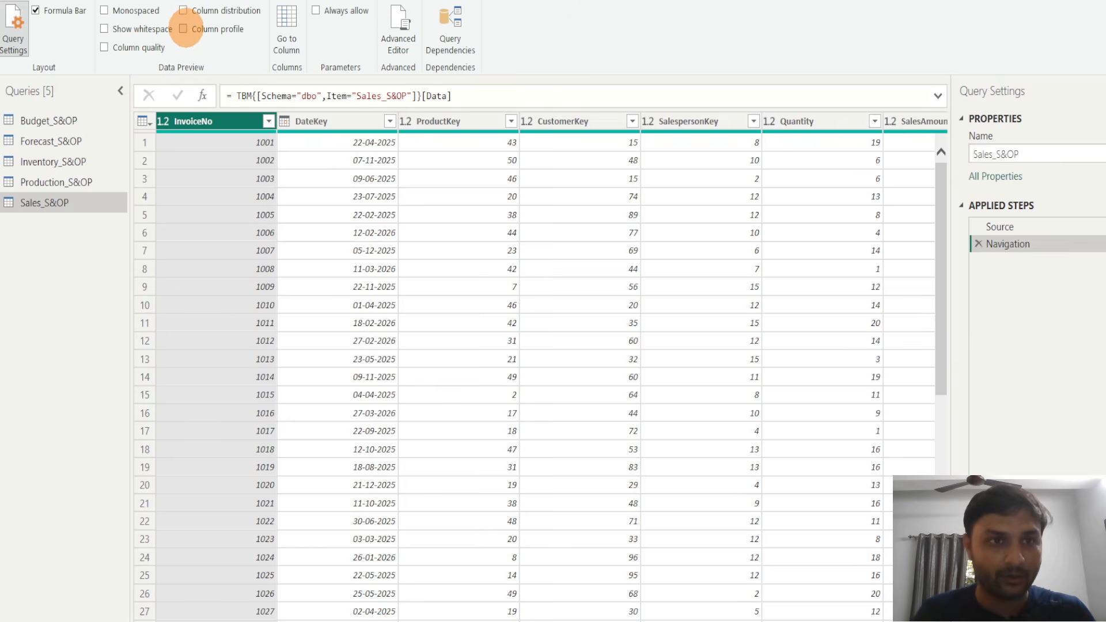
left_click(183, 29)
left_click(184, 28)
left_click(183, 10)
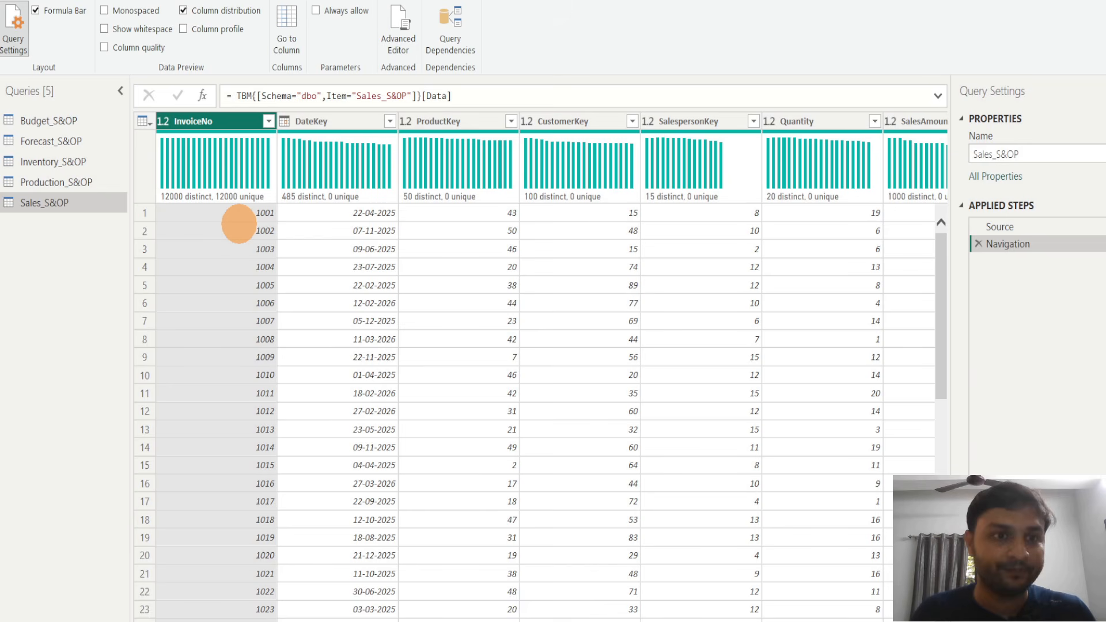
Examine the column distributions of the Production_S&OP, Inventory_S&OP, Forecast_S&OP and Budget_S&OP queries
left_click(56, 182)
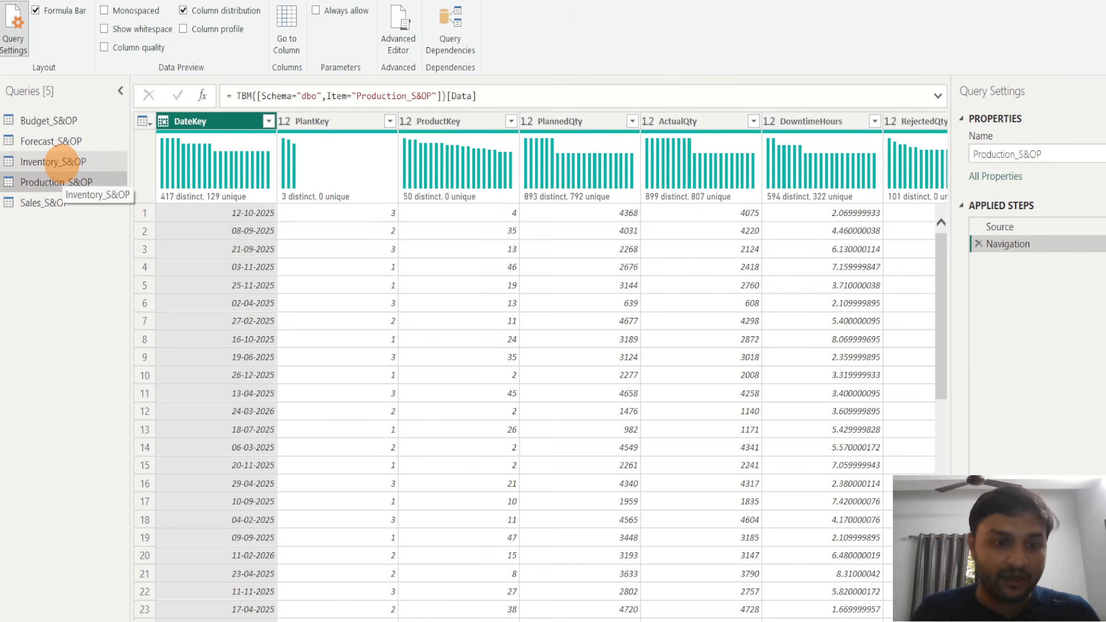
left_click(53, 162)
left_click(52, 141)
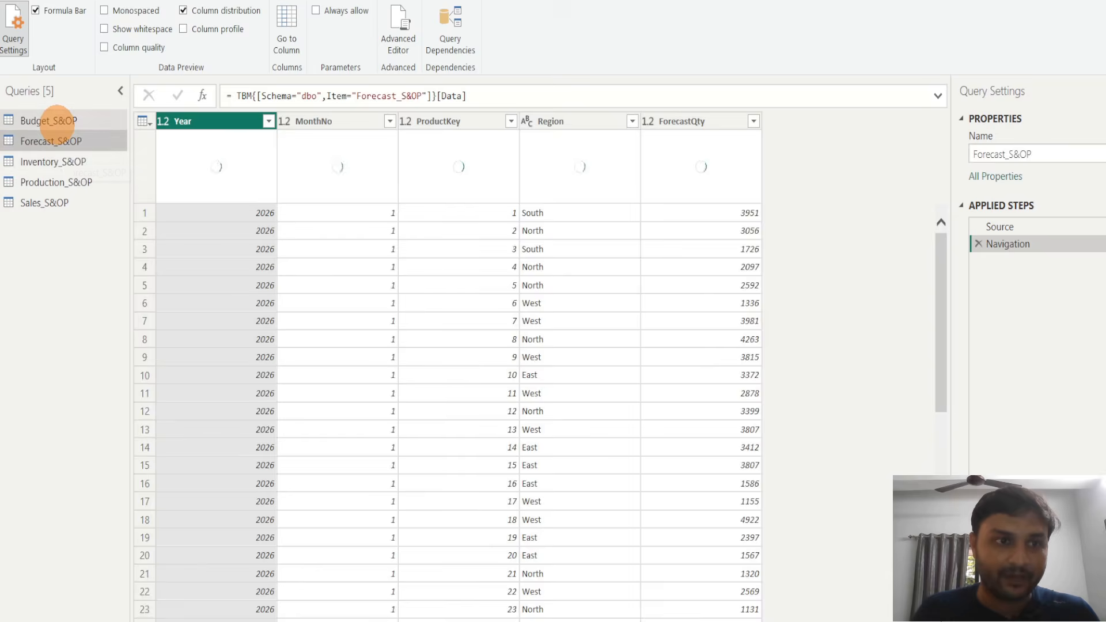
left_click(49, 120)
left_click(52, 2)
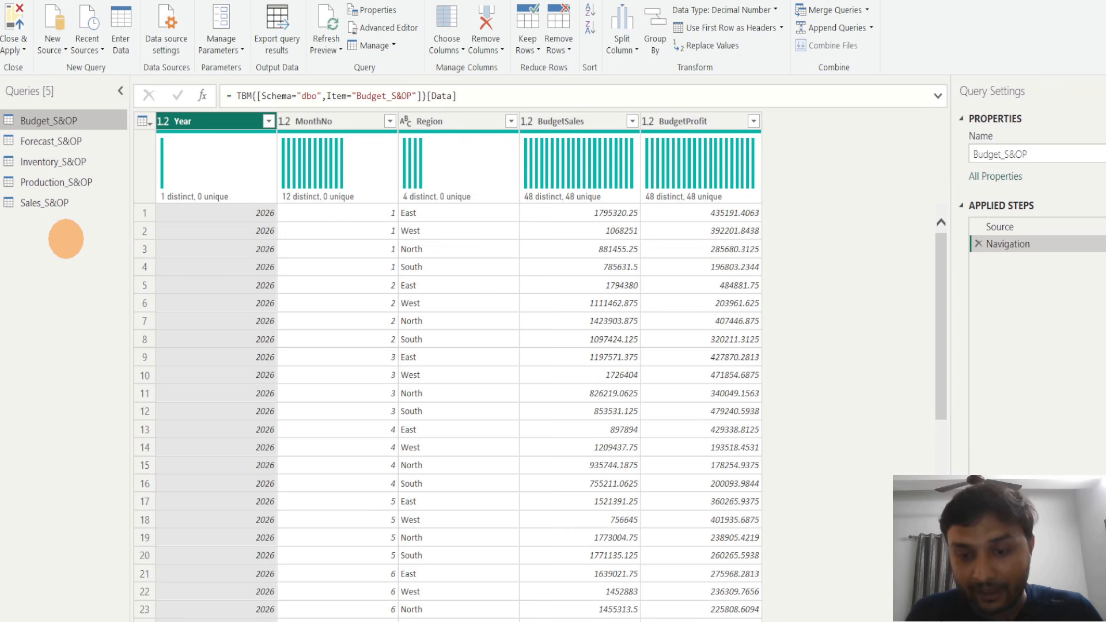
Switch to the Excel dataset workbook, clear cells G6:G8 on the Dim_Transport sheet and close the workbook without saving
left_click(570, 621)
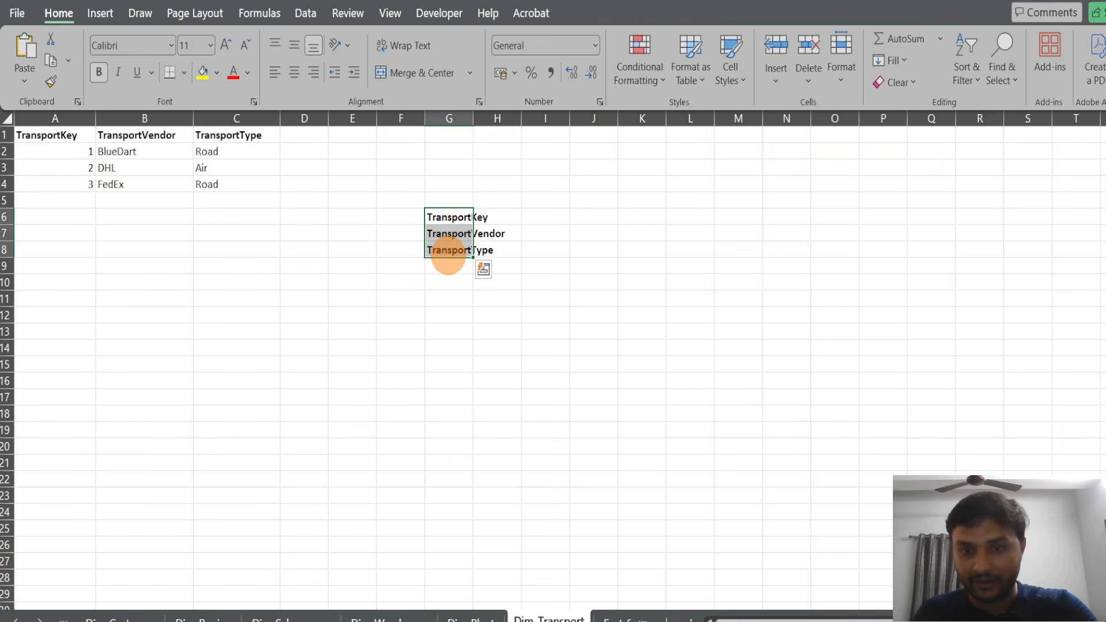
key("Delete")
key("super+shift+s")
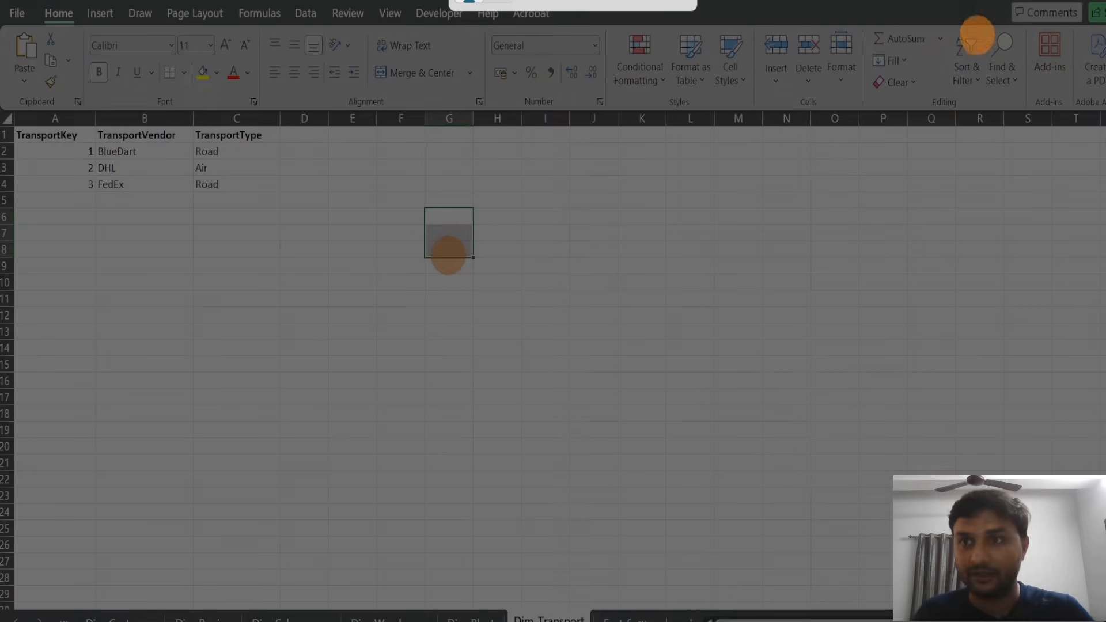
left_click(683, 2)
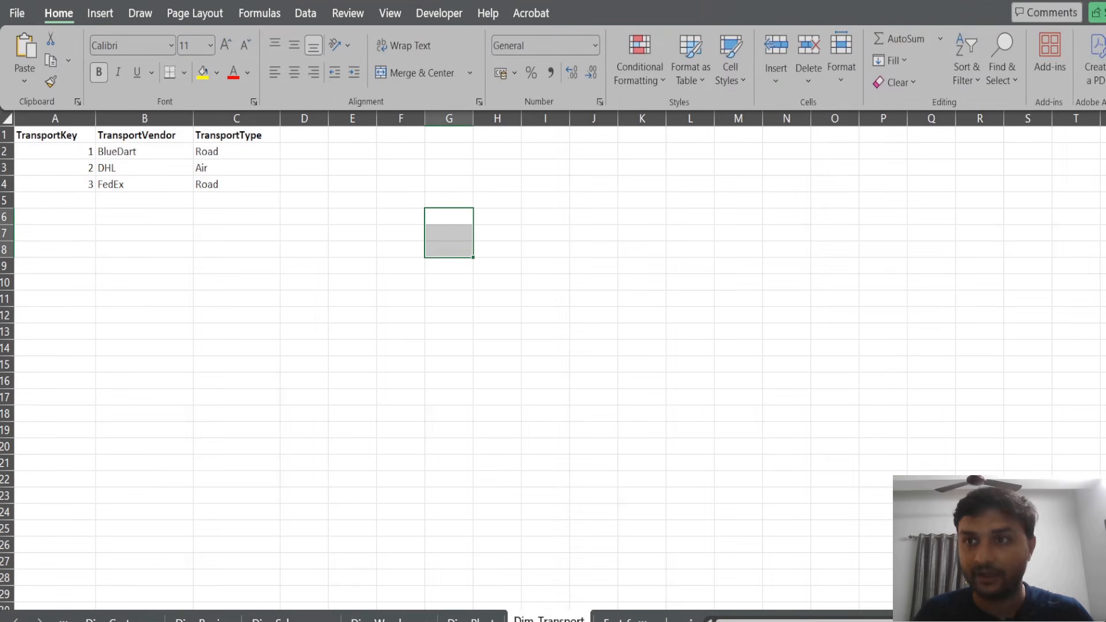
left_click(1100, 1)
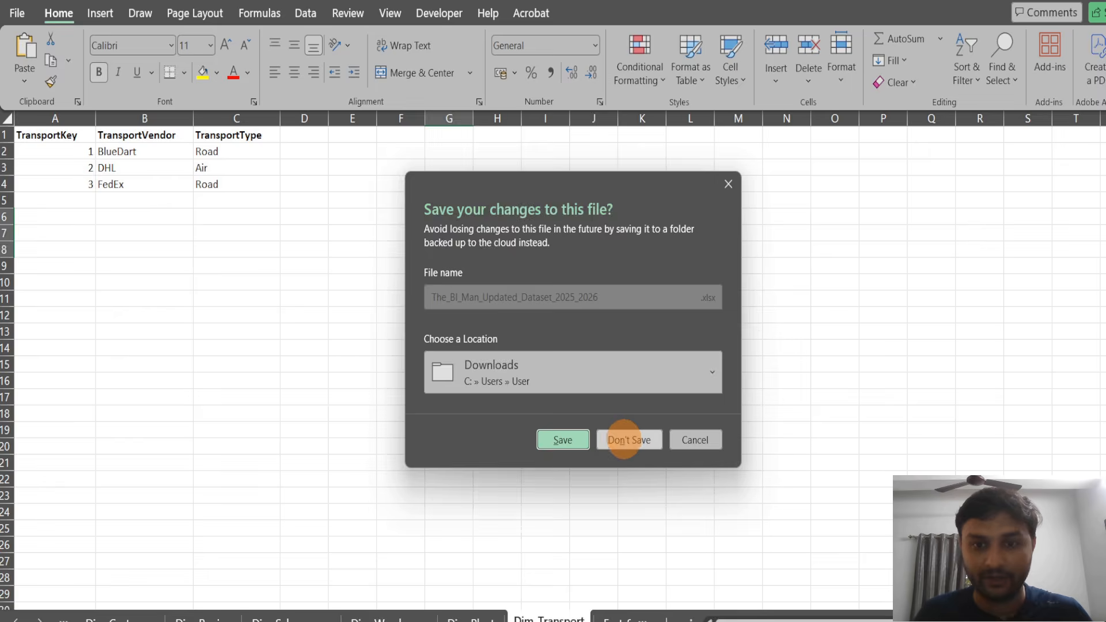
left_click(626, 440)
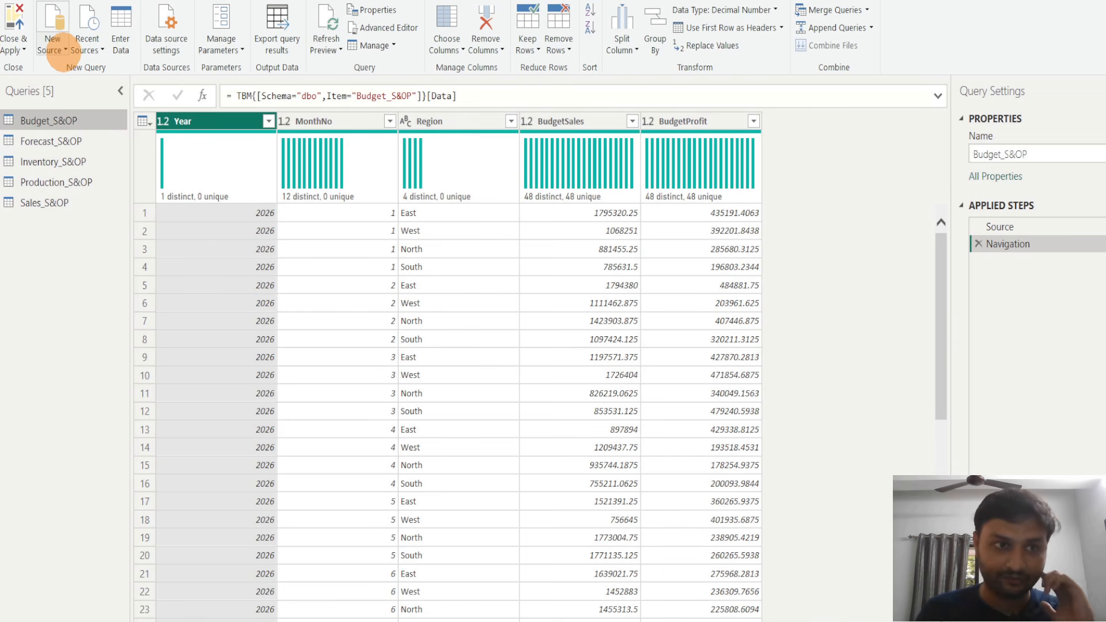
Add an Excel workbook as a new source, opening The_BI_Man_Updated_Dataset_2025_2026 from Downloads
left_click(57, 51)
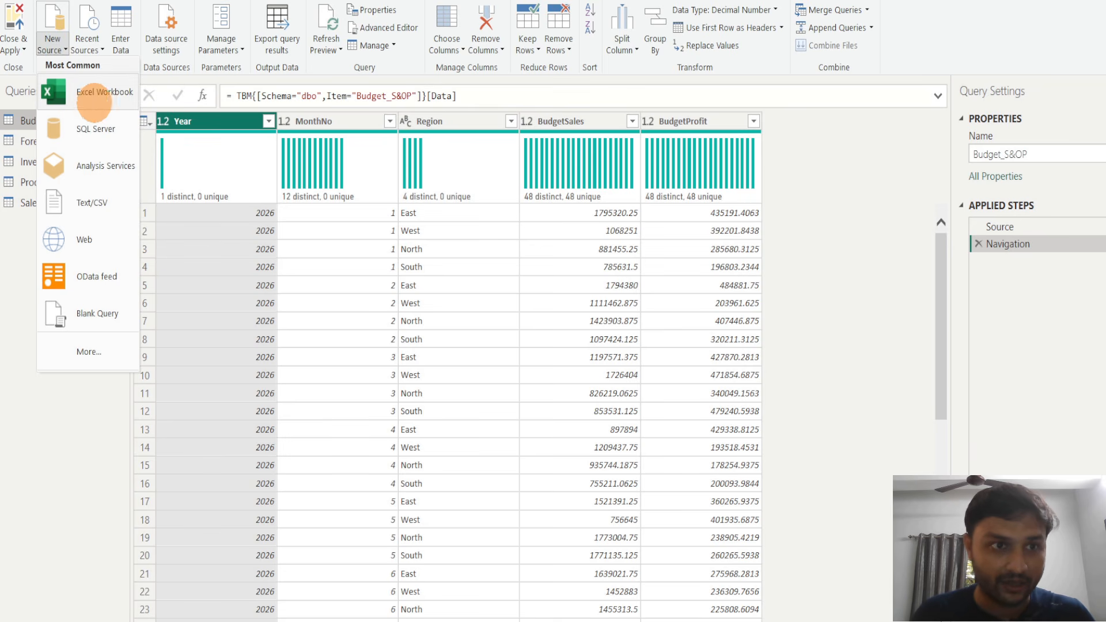
left_click(87, 92)
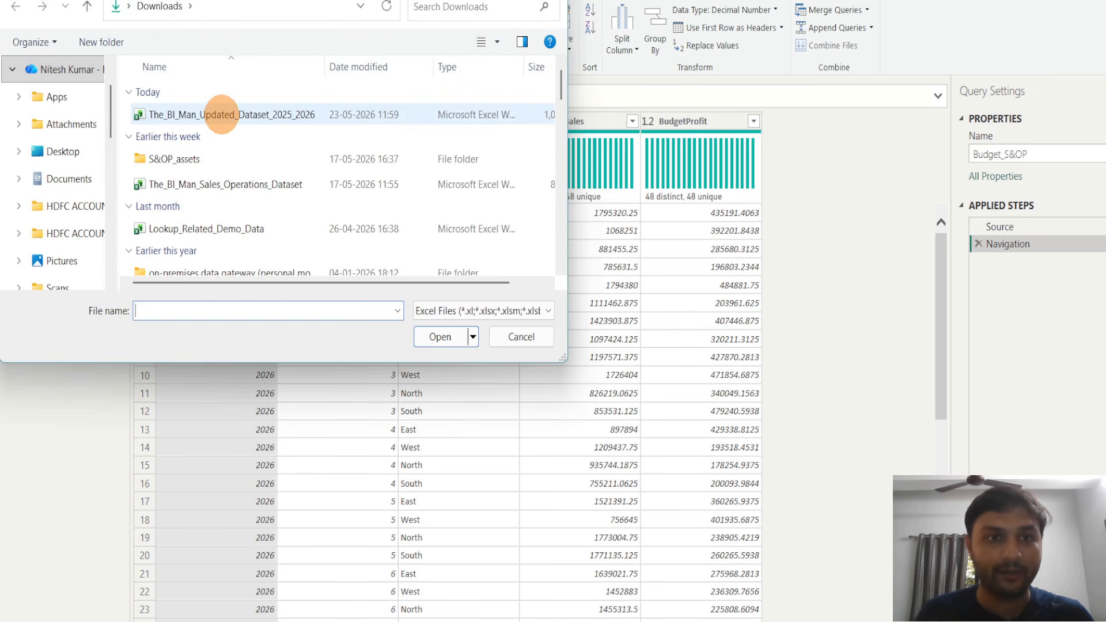
left_click(219, 114)
left_click(439, 334)
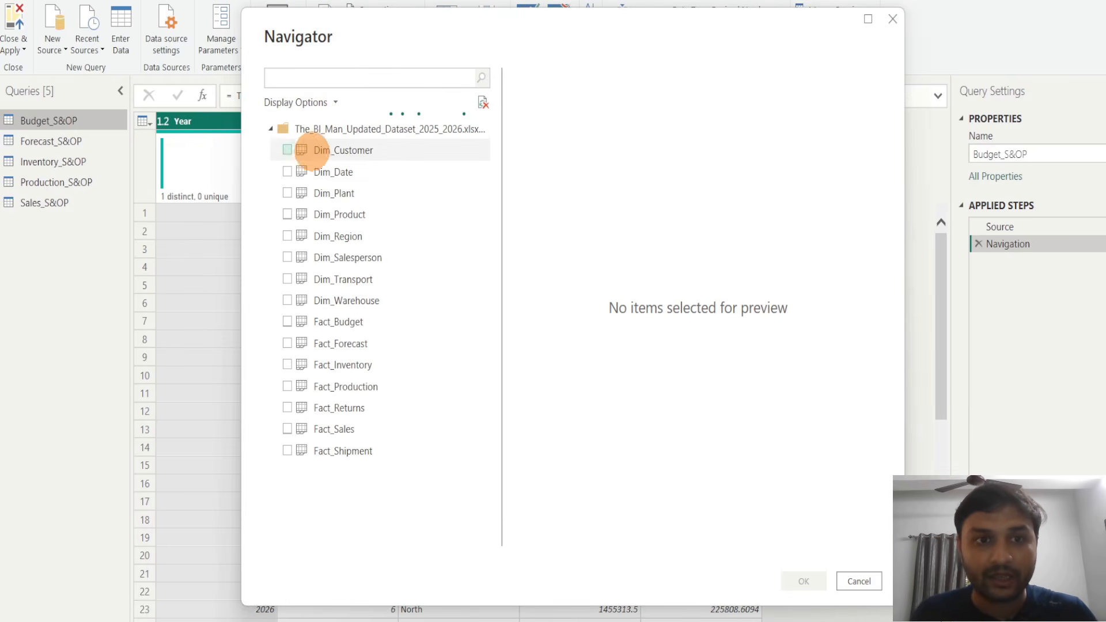
Import the Dim_Customer, Dim_Date, Dim_Plant, Dim_Product, Dim_Region, Dim_Salesperson, Dim_Transport and Dim_Warehouse sheets as queries
left_click(286, 149)
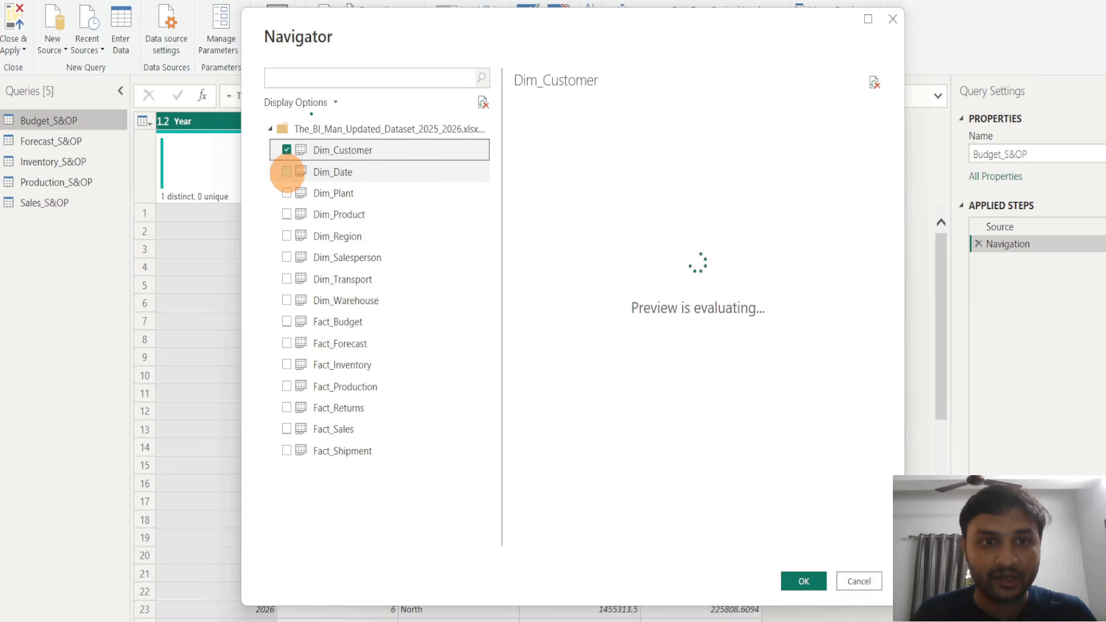
left_click(286, 171)
left_click(286, 193)
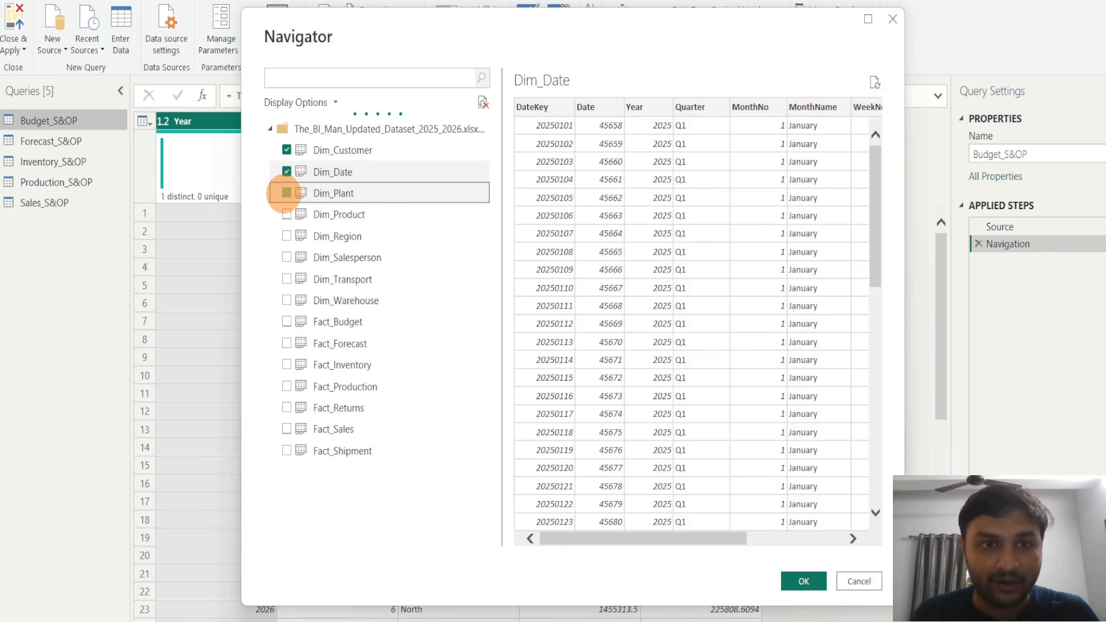
left_click(286, 214)
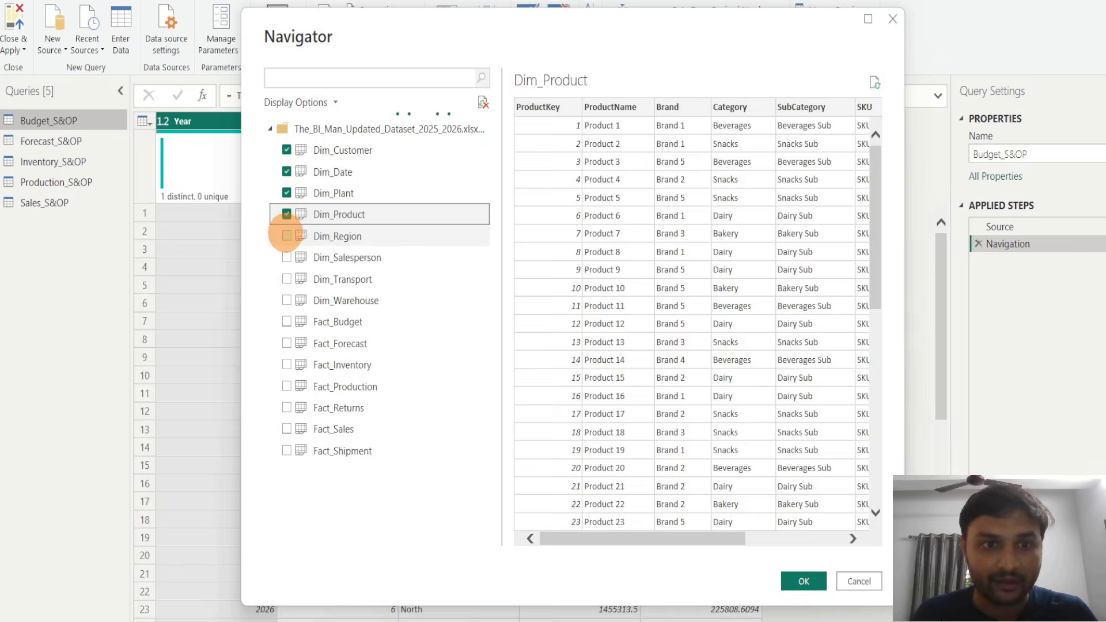
left_click(286, 236)
left_click(286, 257)
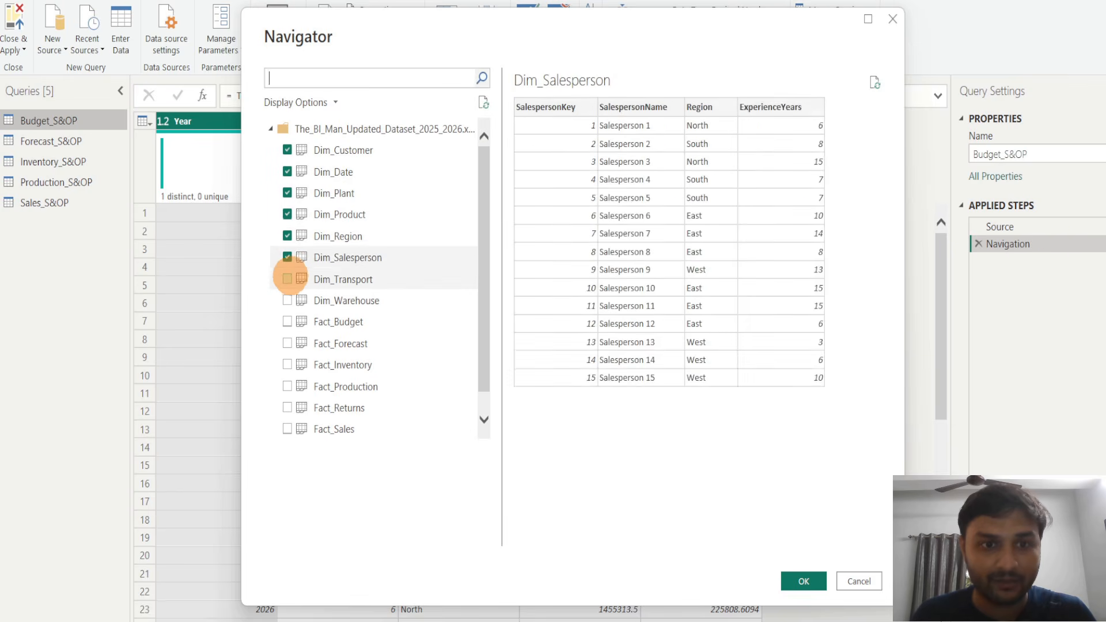
left_click(287, 279)
left_click(287, 300)
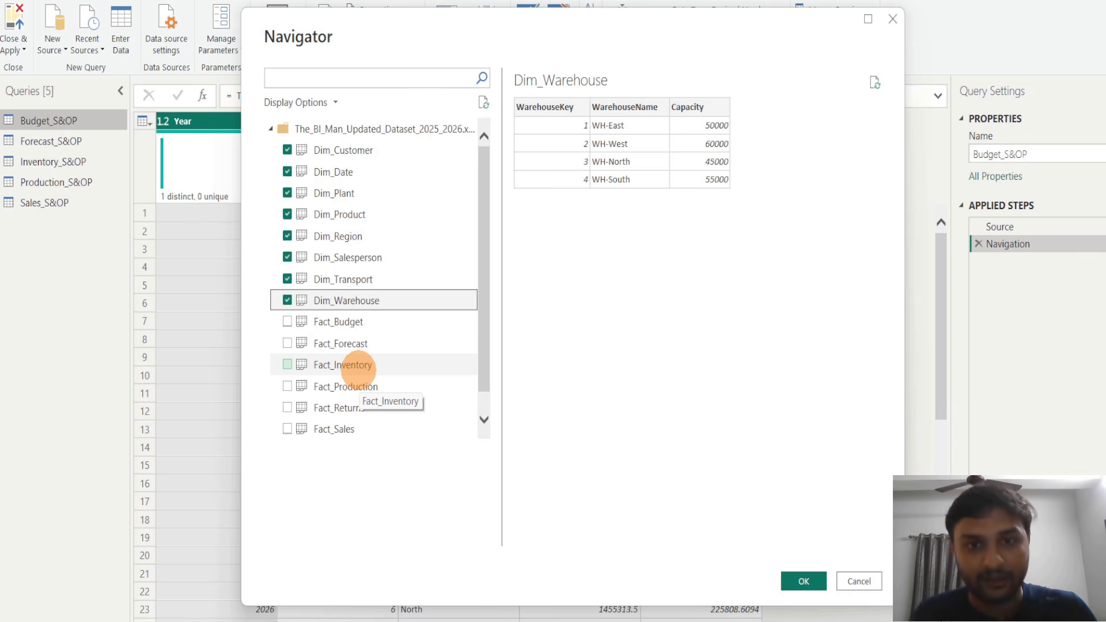
left_click(798, 581)
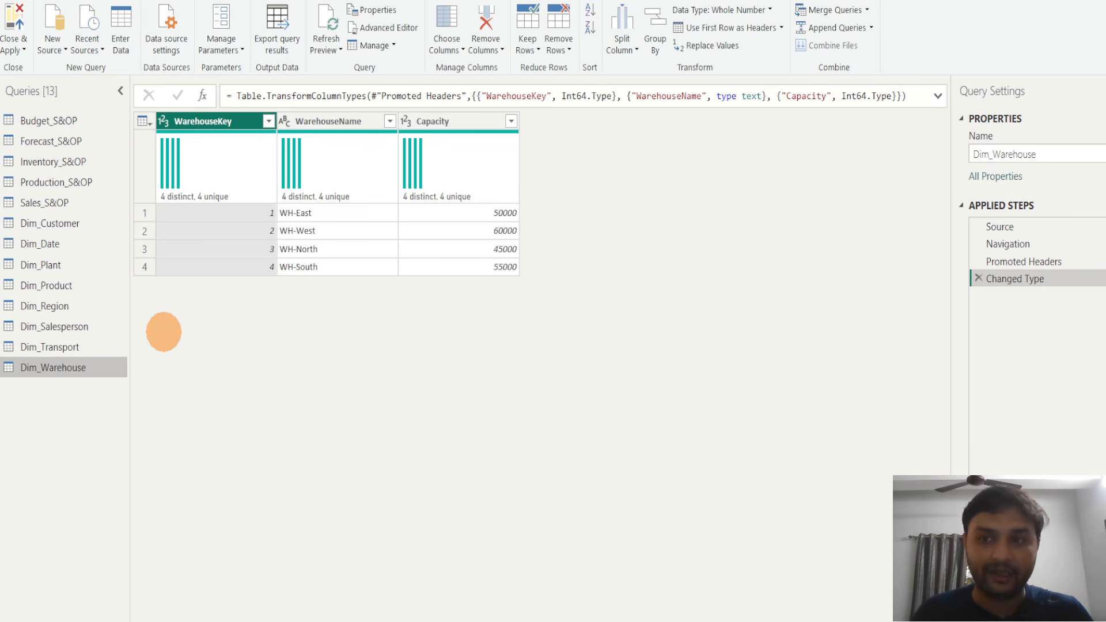
Move the Dim_Warehouse query into a new group named Dim tables
right_click(66, 369)
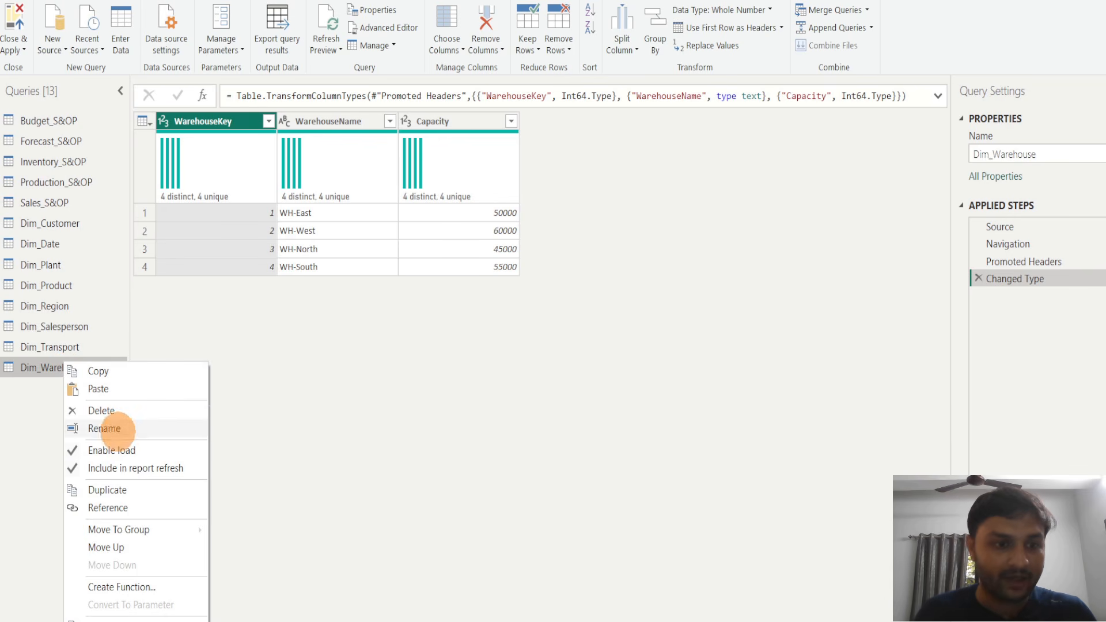
mouse_move(136, 530)
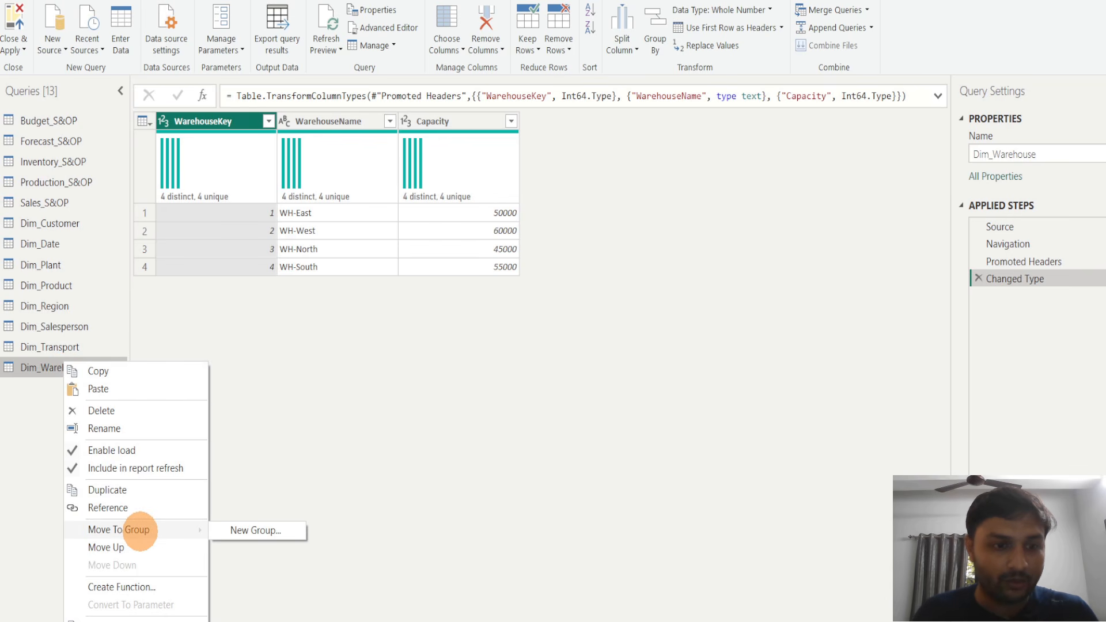
left_click(240, 530)
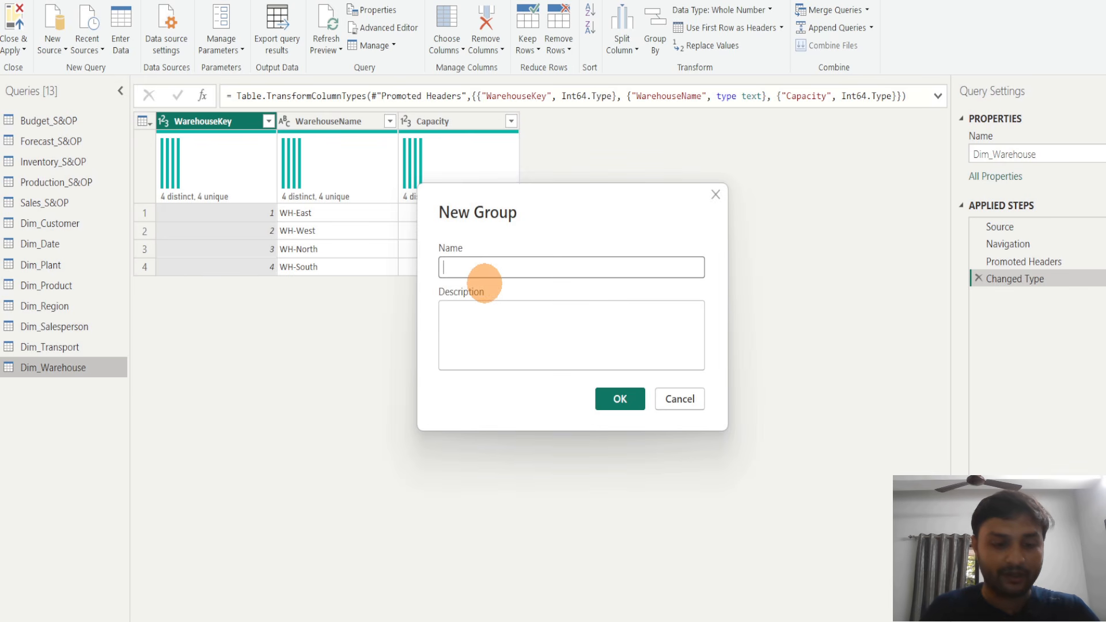
type("Dim tables")
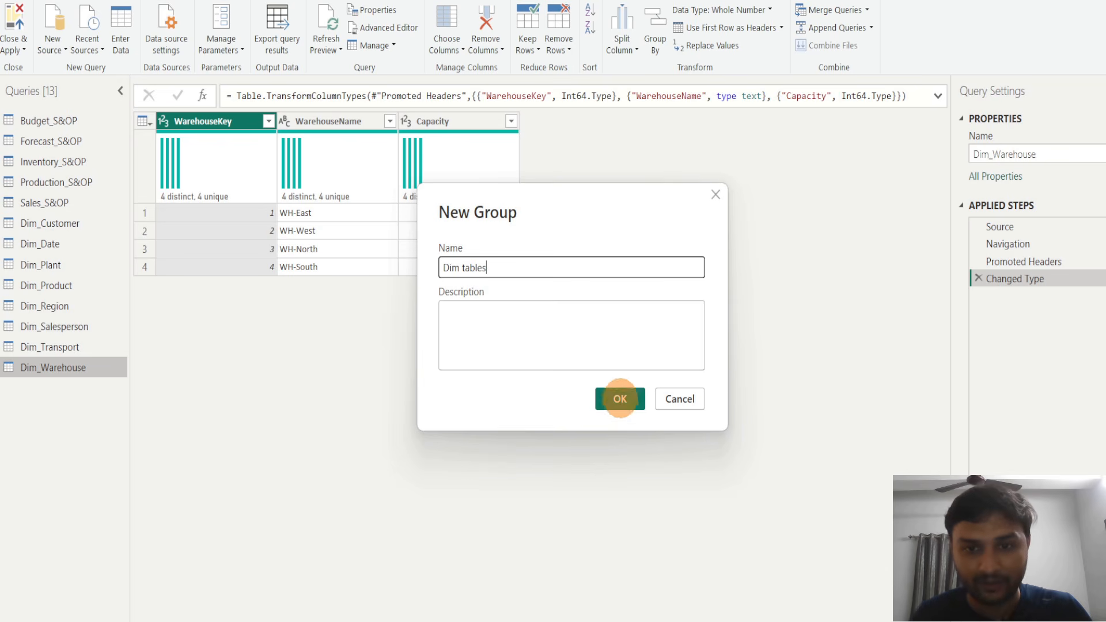
left_click(620, 399)
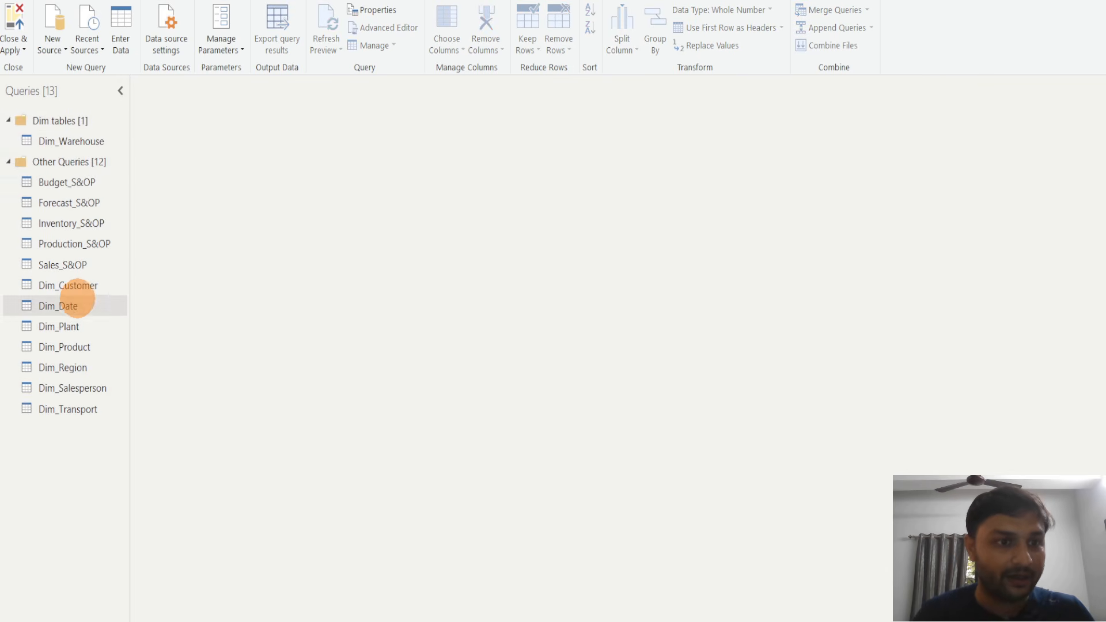
Move the Dim_Date, Dim_Plant, Dim_Product, Dim_Region, Dim_Salesperson and Dim_Transport queries together into the Dim tables group
left_click(75, 305)
left_click(60, 326, "ctrl")
left_click(65, 347, "ctrl")
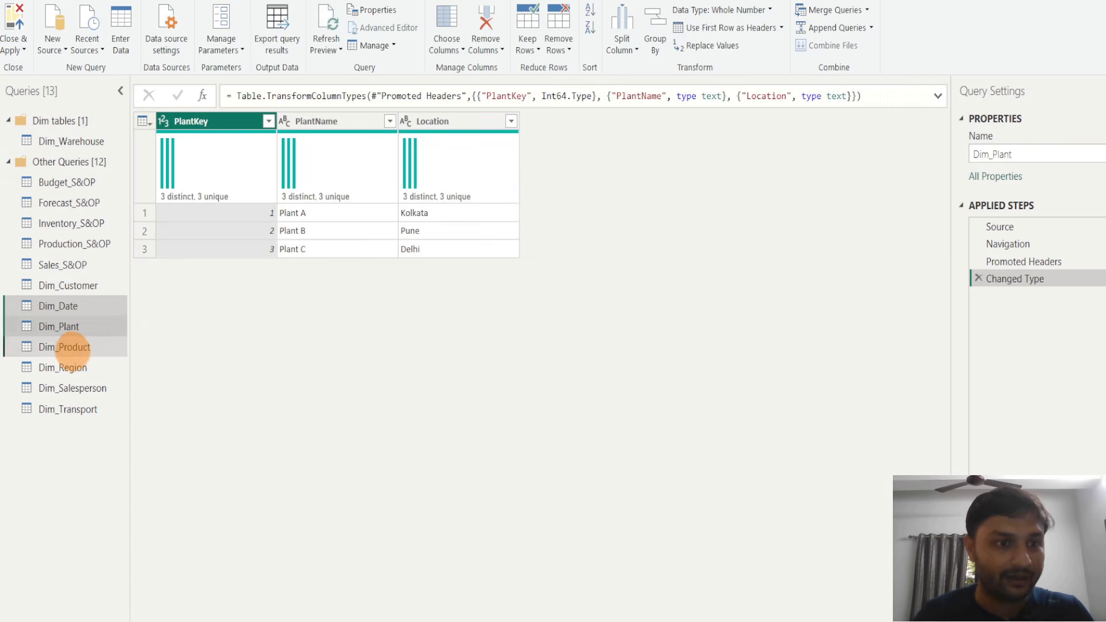
left_click(64, 368, "ctrl")
left_click(72, 387, "ctrl")
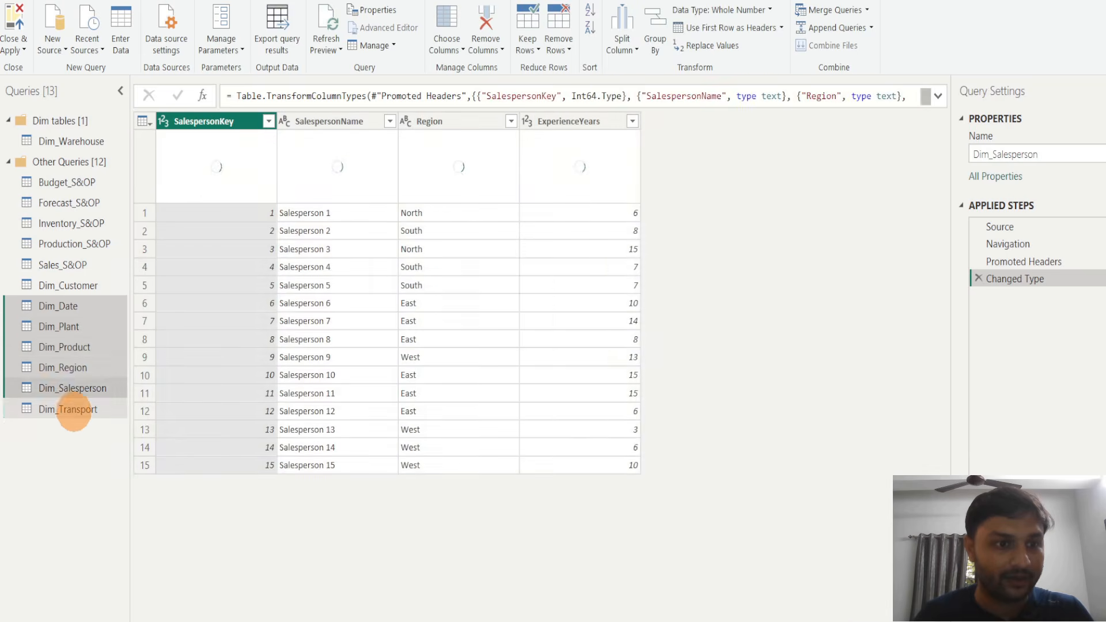
left_click(68, 409, "ctrl")
right_click(72, 346)
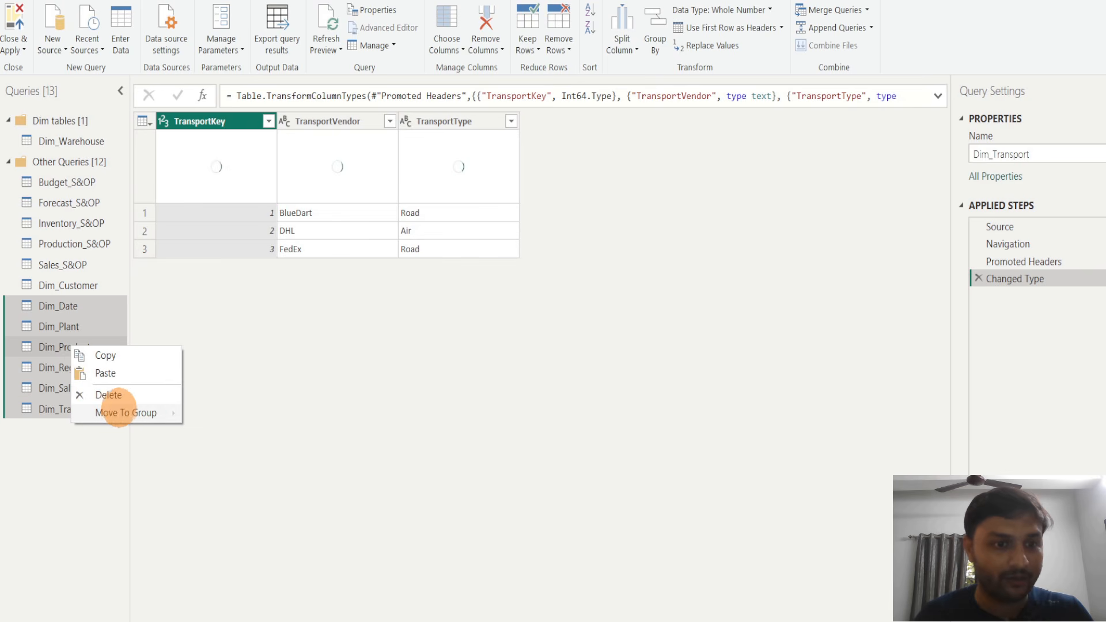
mouse_move(176, 416)
left_click(222, 413)
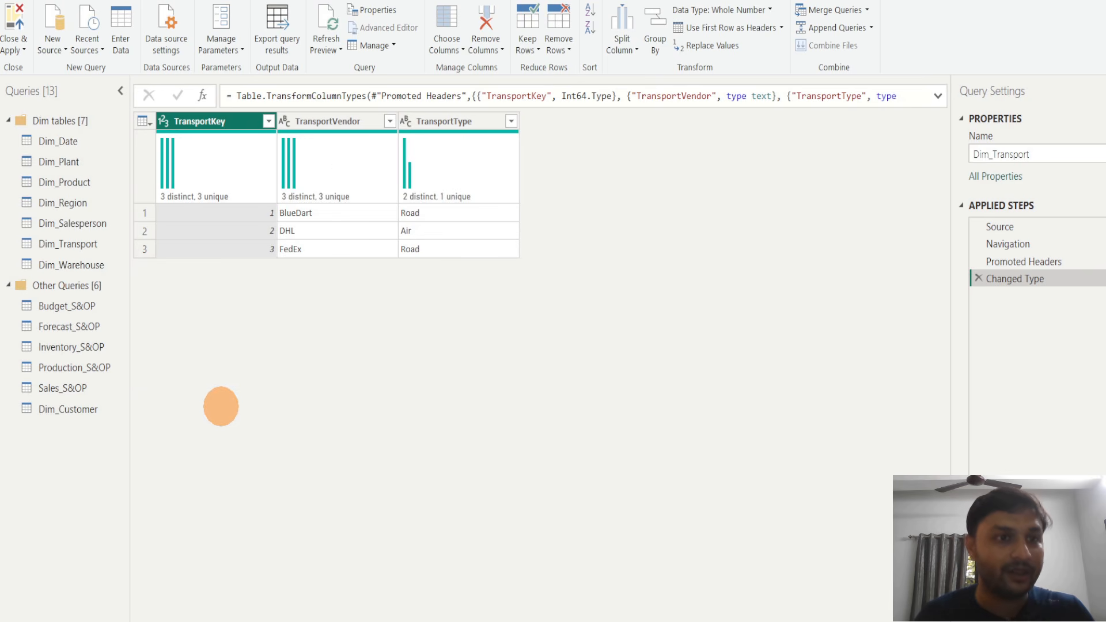
Collapse and re-expand the Dim tables and Other Queries groups to check how the queries are organised
left_click(8, 120)
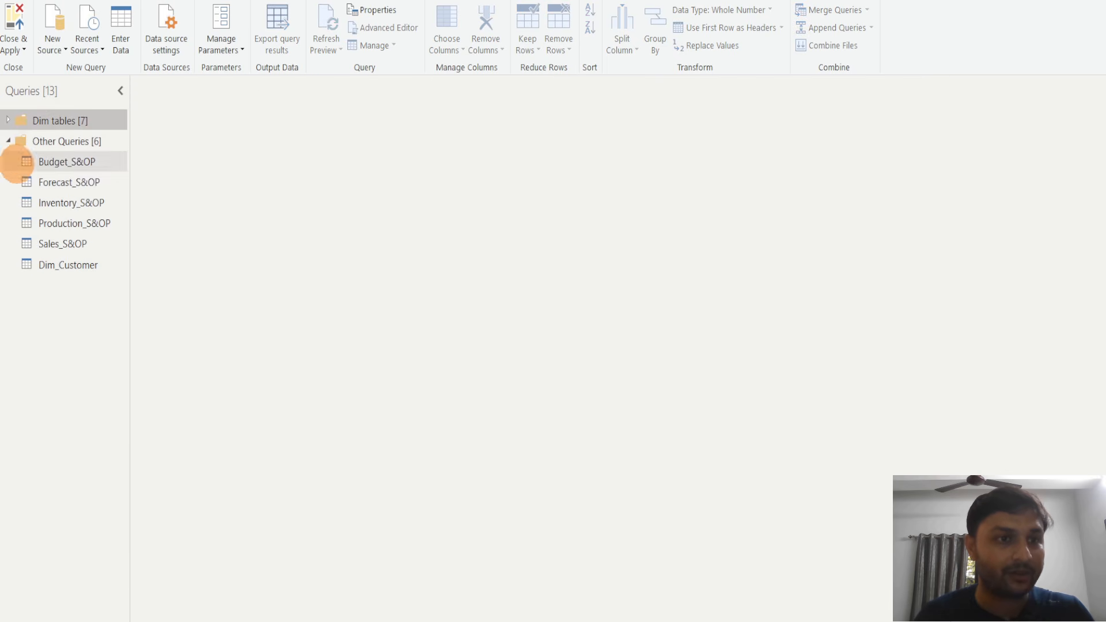
left_click(8, 140)
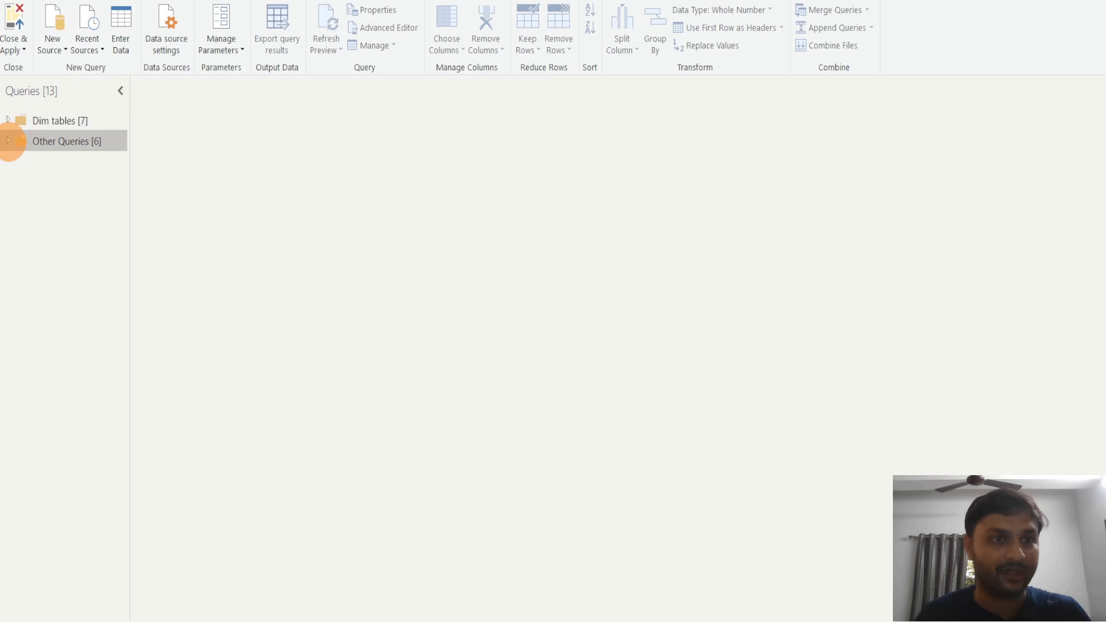
left_click(9, 140)
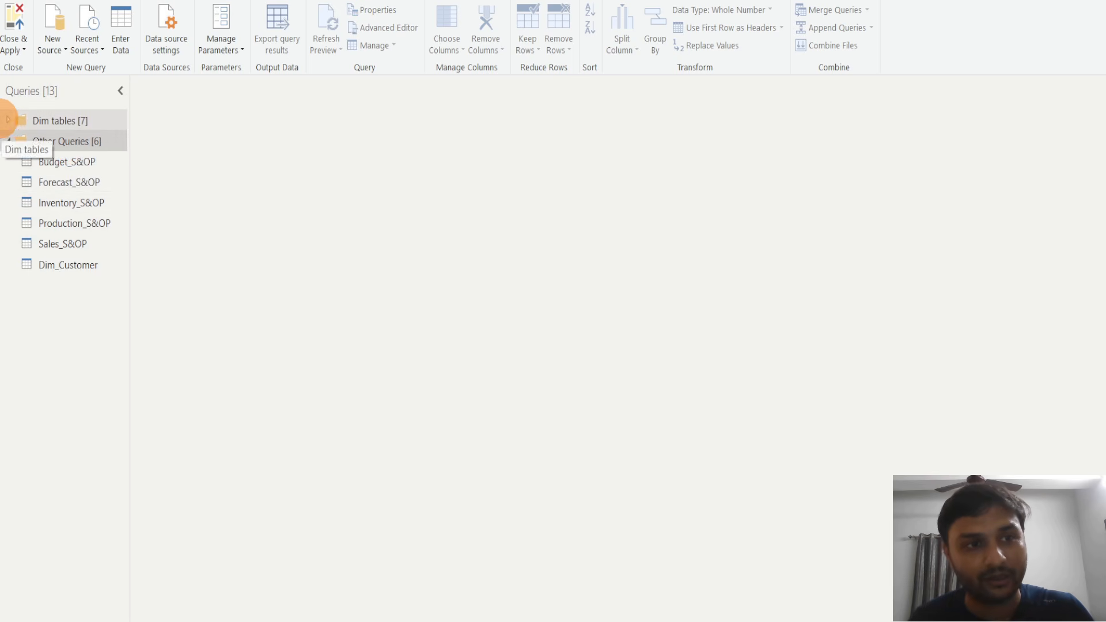
left_click(8, 119)
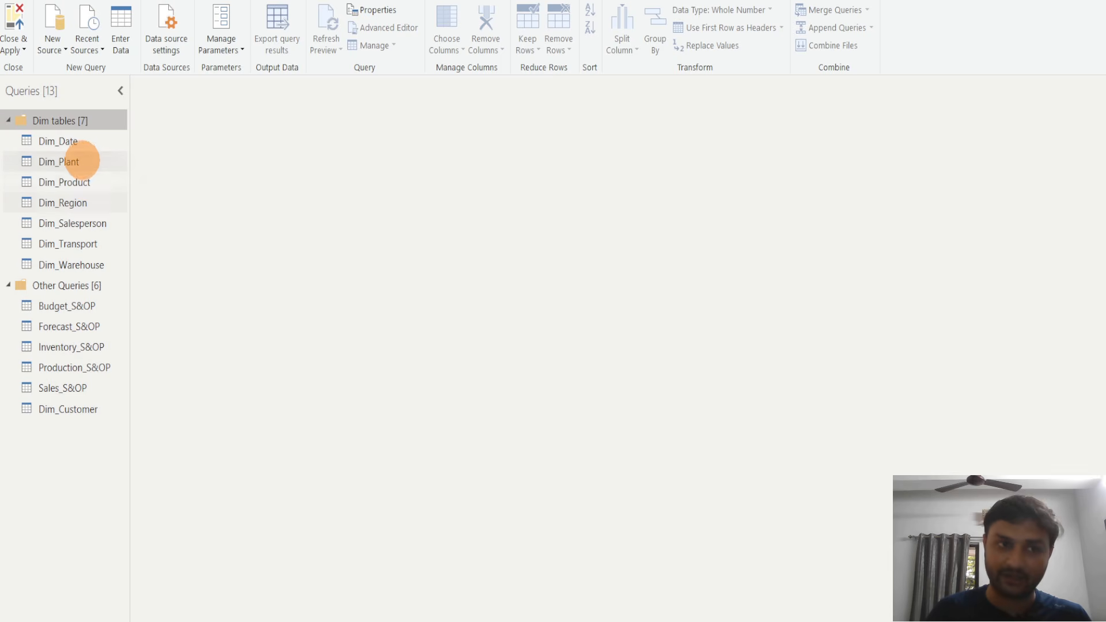
Review the Dim_Date query's columns and delete the query from the Dim tables group
left_click(68, 141)
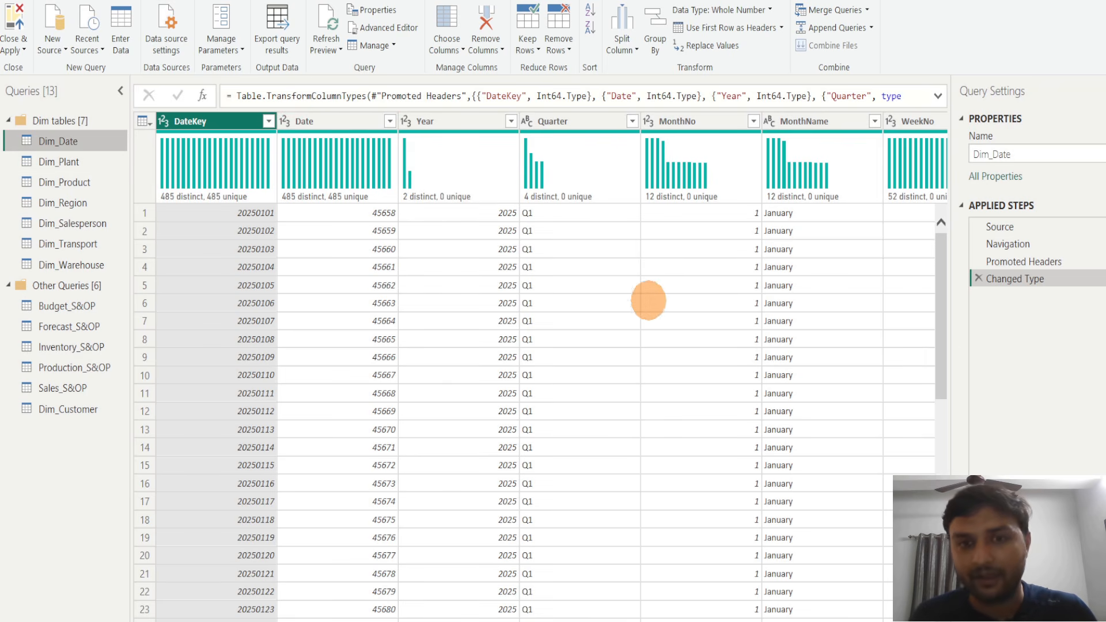
mouse_move(434, 621)
left_mouse_down()
mouse_move(560, 621)
mouse_move(418, 619)
left_mouse_up()
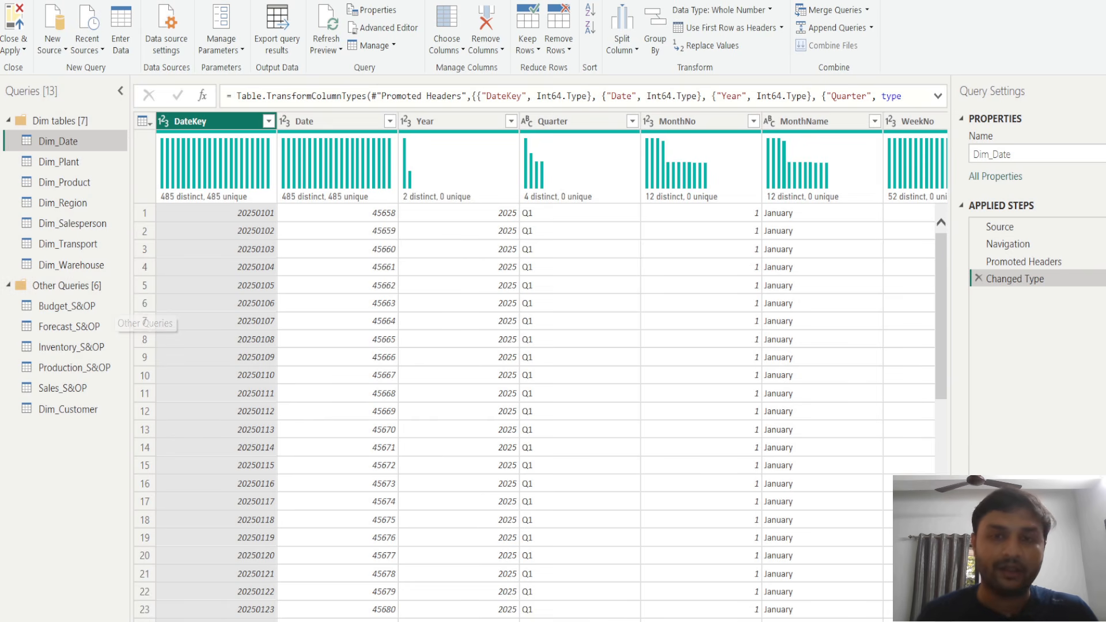
right_click(85, 141)
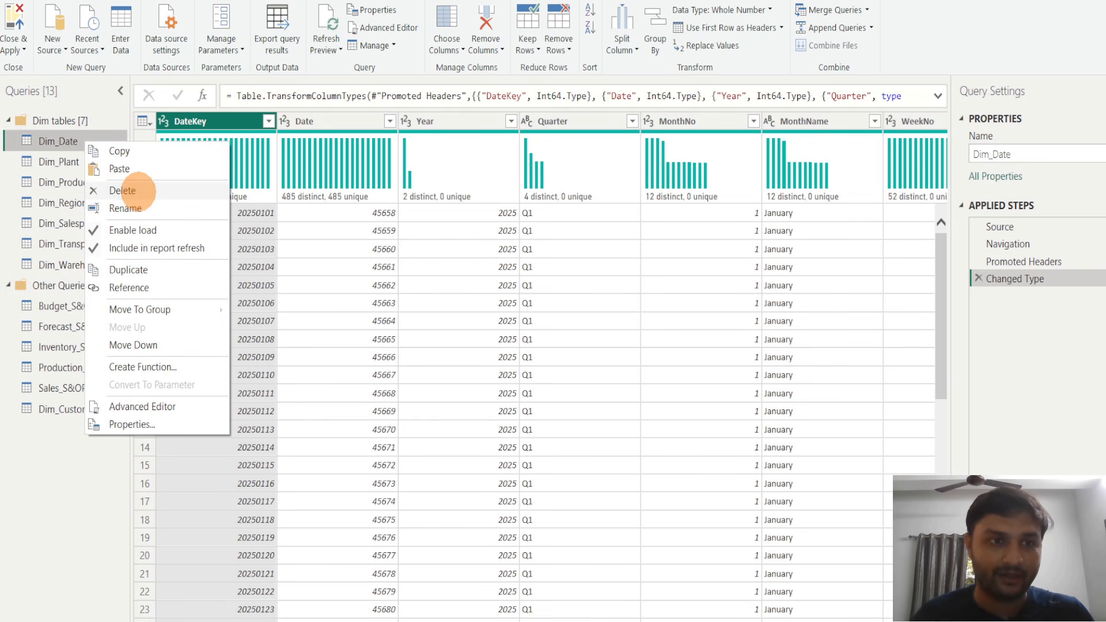
left_click(122, 190)
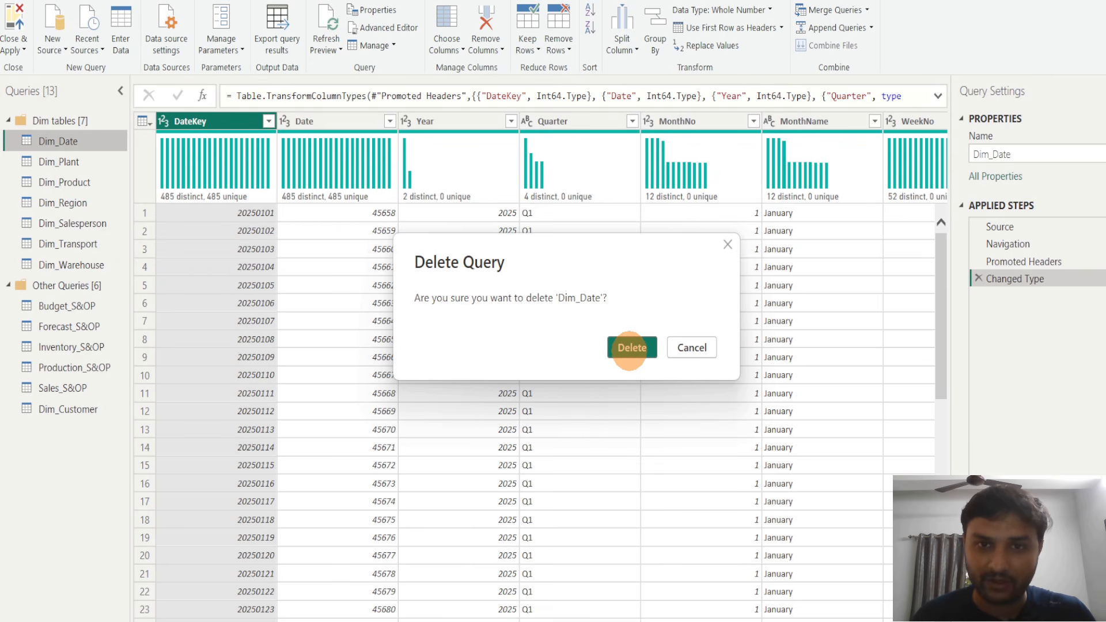
left_click(631, 347)
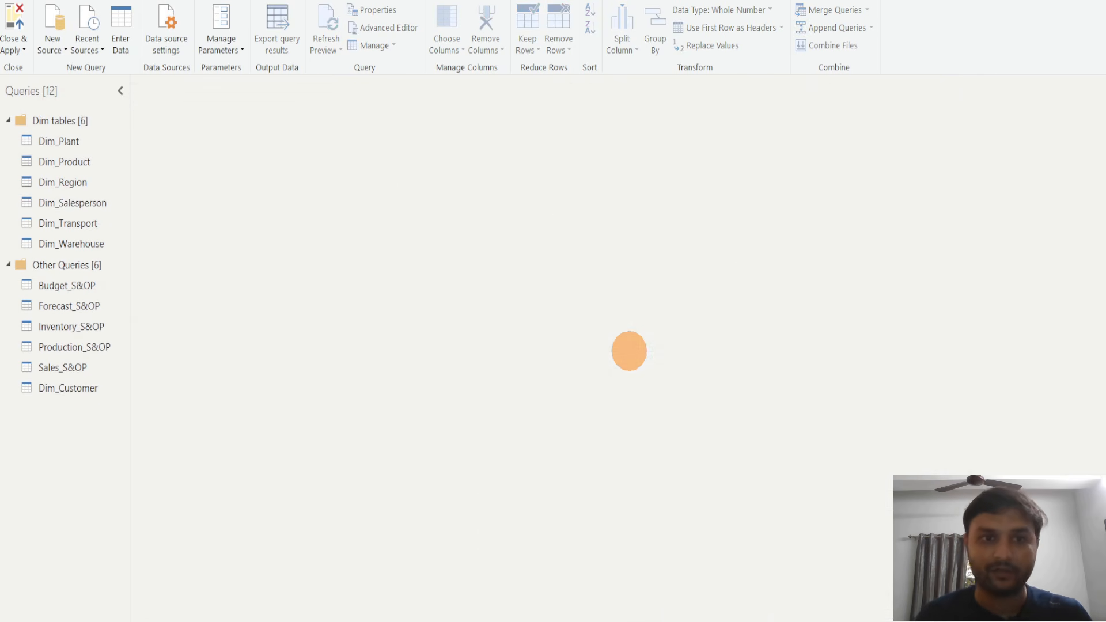
Compare the Promoted Headers and Changed Type steps of the Dim_Plant query, and remove the Changed Type step
left_click(58, 140)
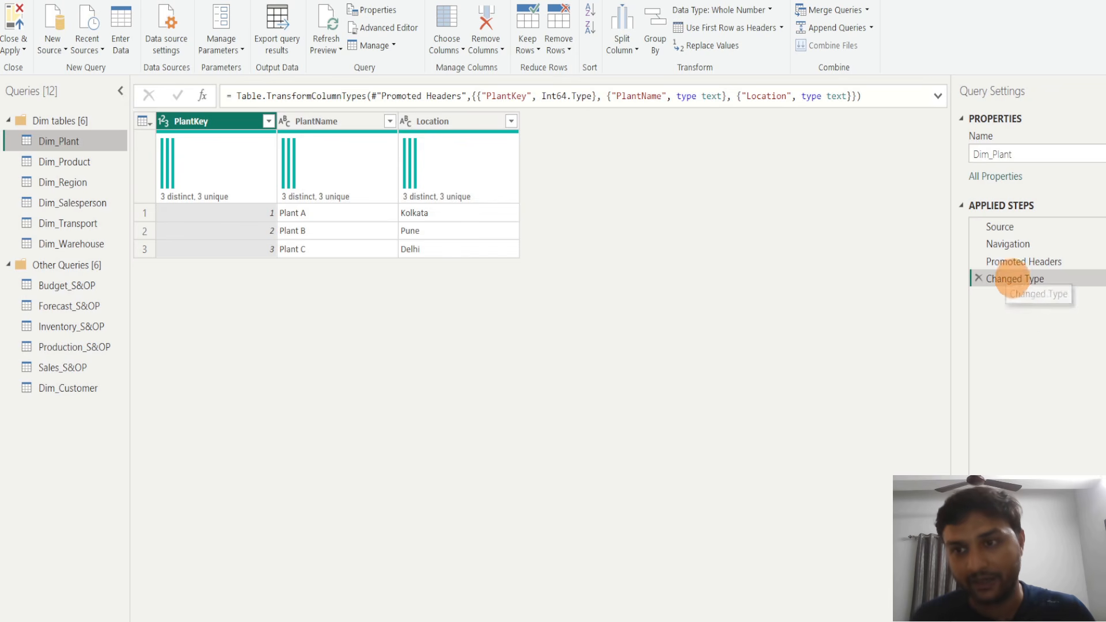
left_click(1014, 262)
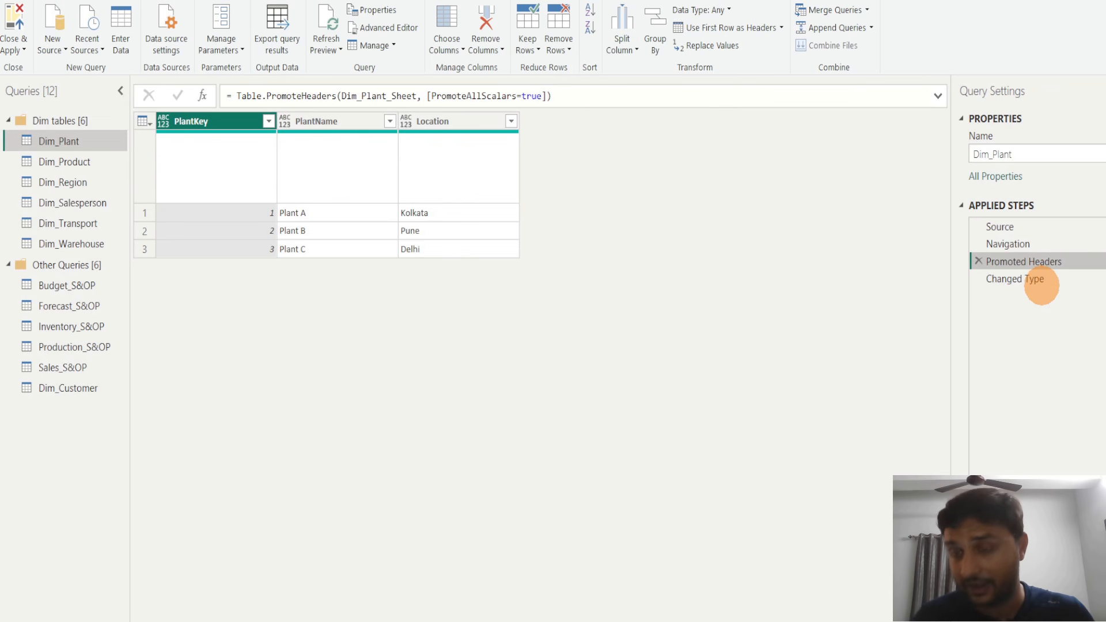
left_click(1031, 279)
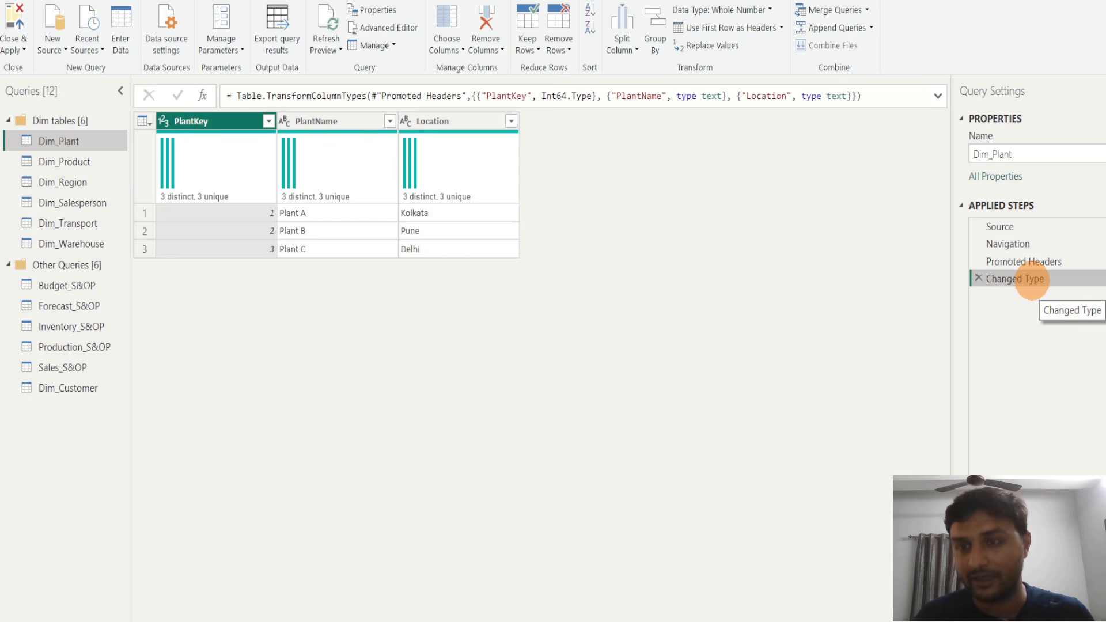
left_click(979, 278)
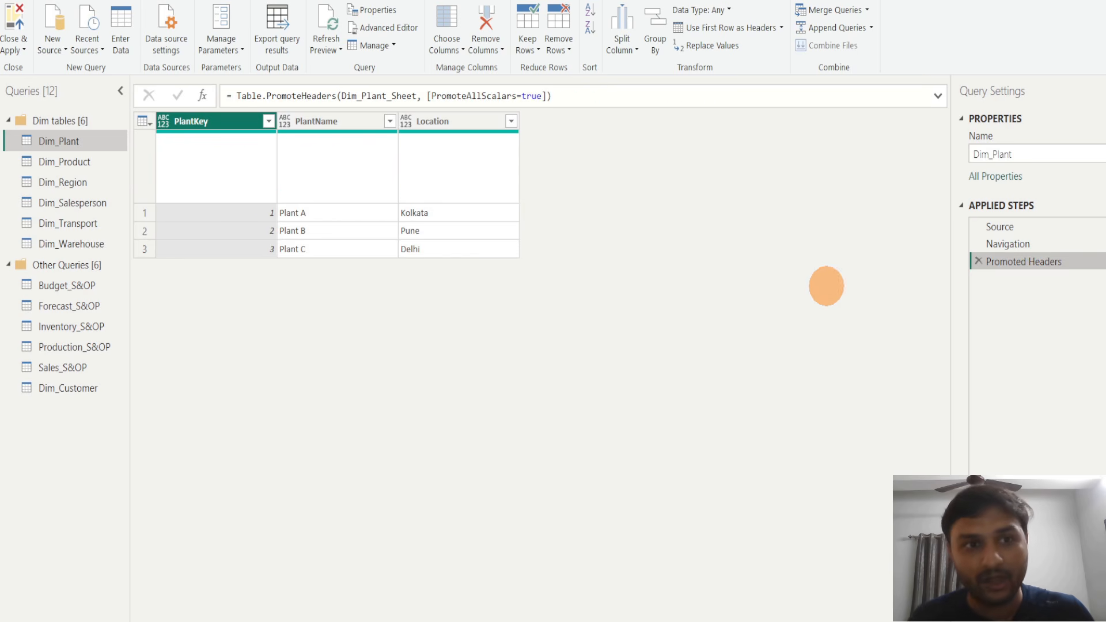
Set Dim_Plant's PlantKey column to Whole Number and PlantName to Text, and view the query's Navigation step
left_click(163, 120)
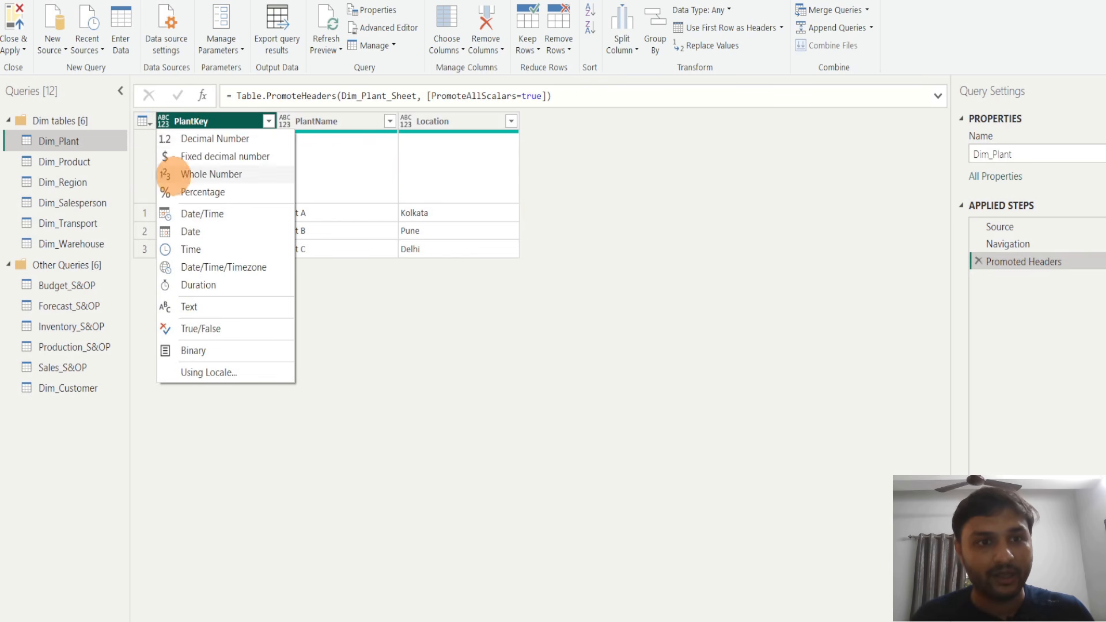
left_click(205, 174)
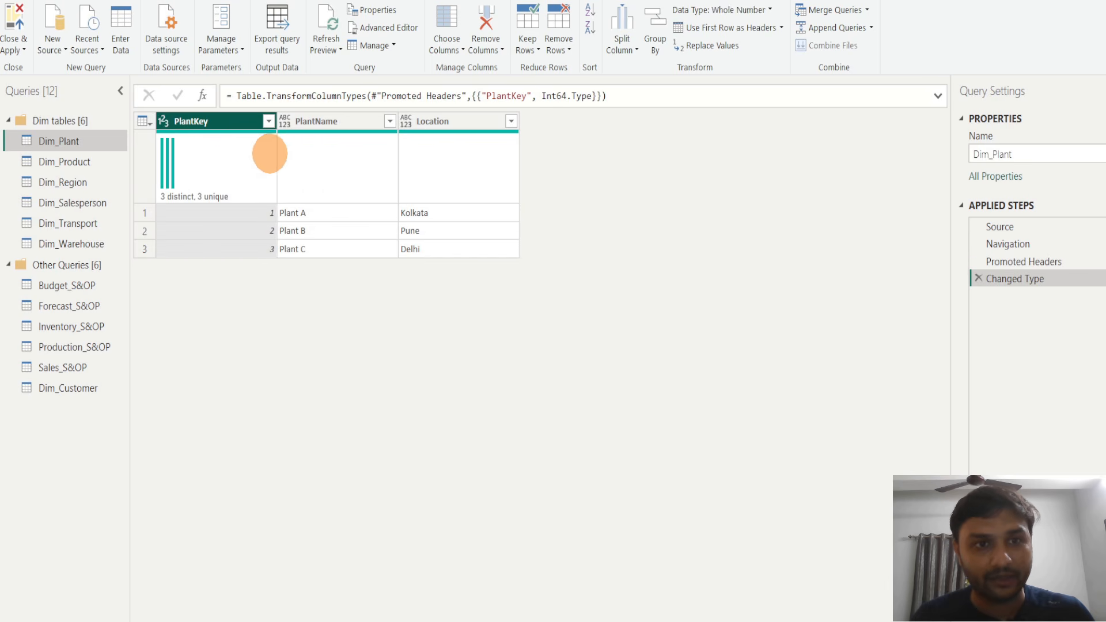
left_click(285, 120)
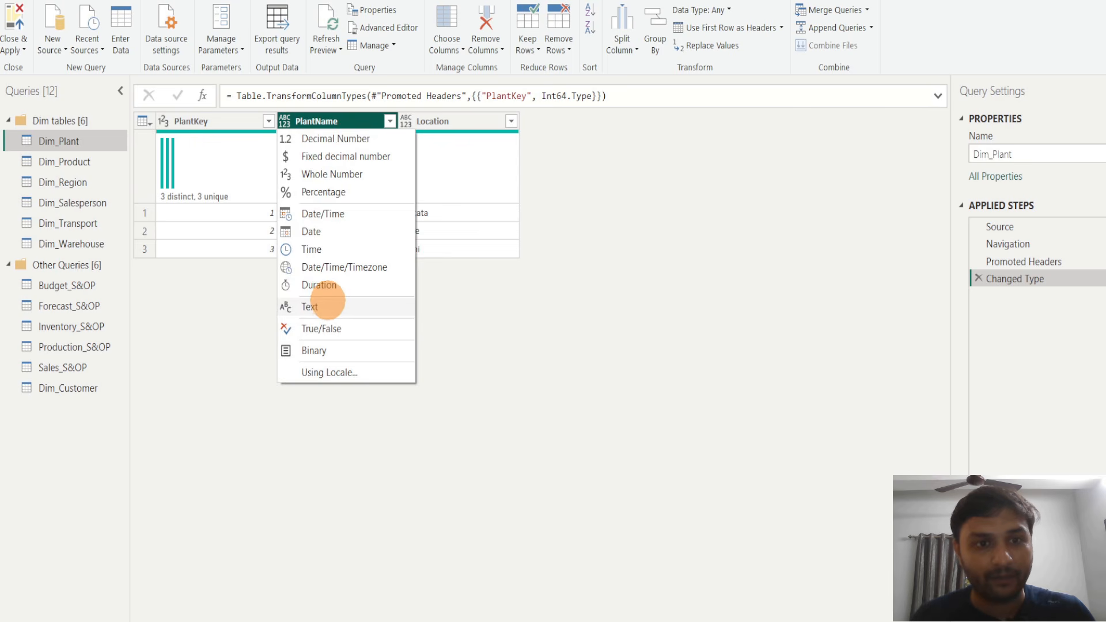
left_click(323, 305)
left_click(406, 121)
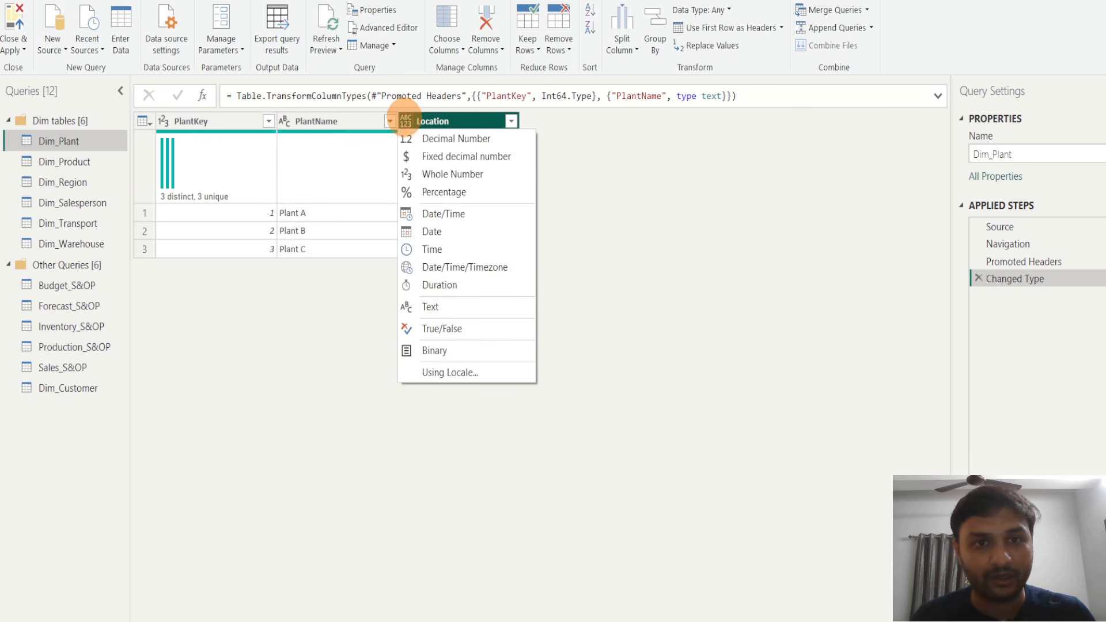
left_click(429, 305)
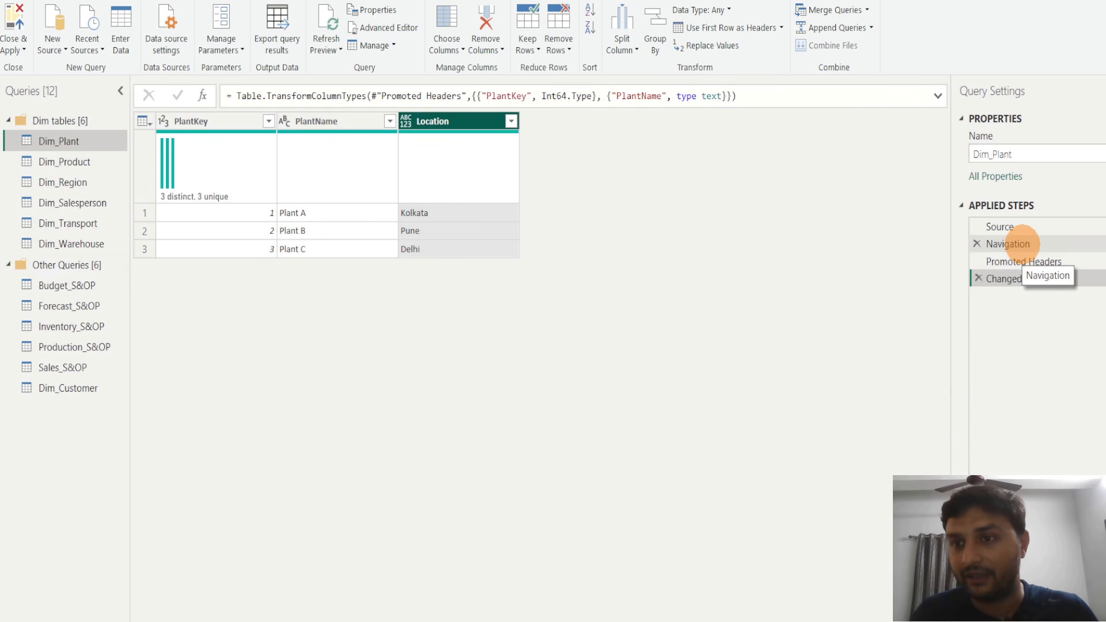
left_click(1014, 244)
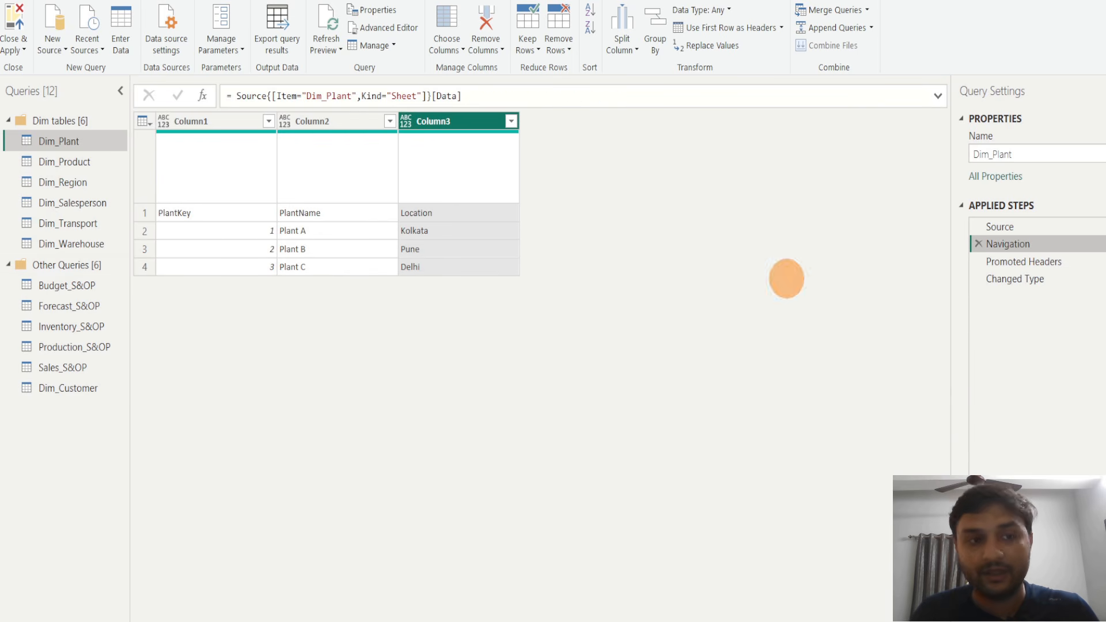
left_click(69, 387)
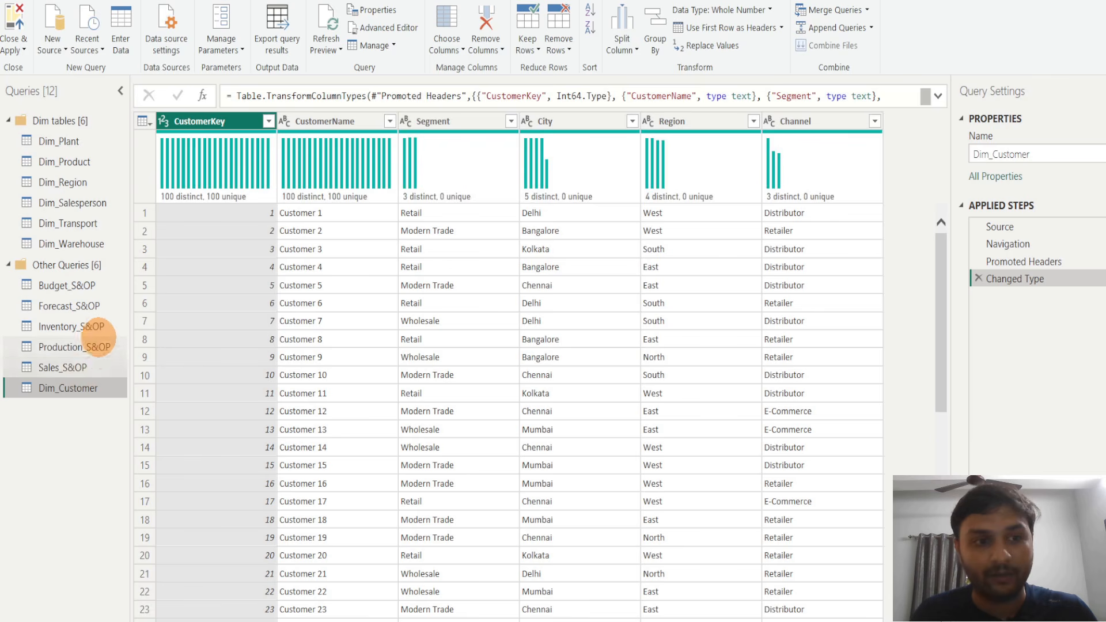
right_click(94, 388)
left_click(102, 389)
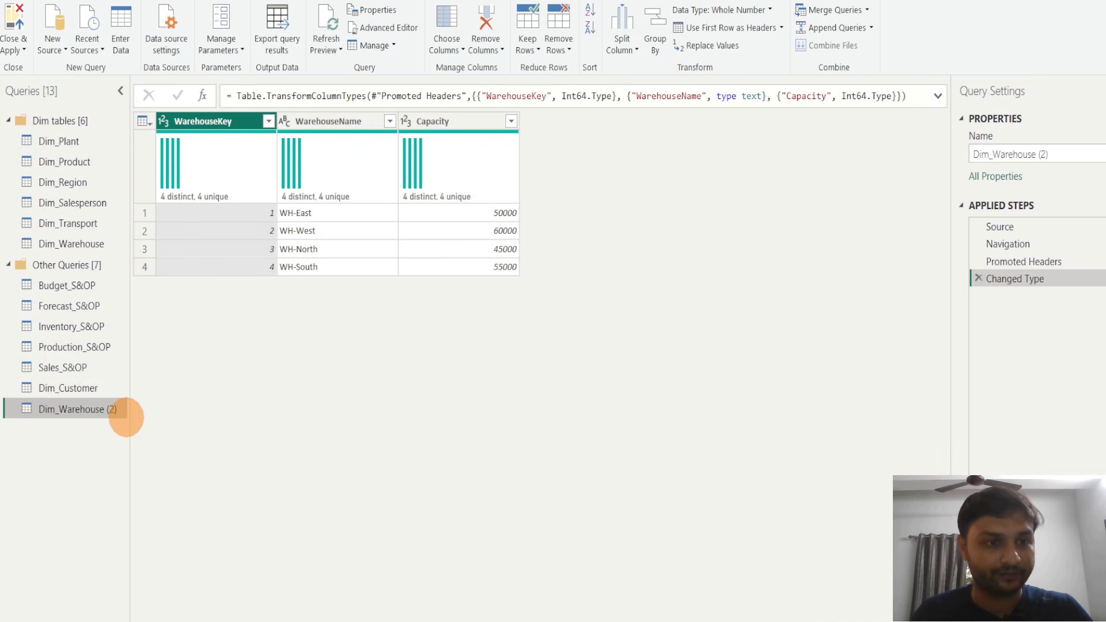
right_click(106, 408)
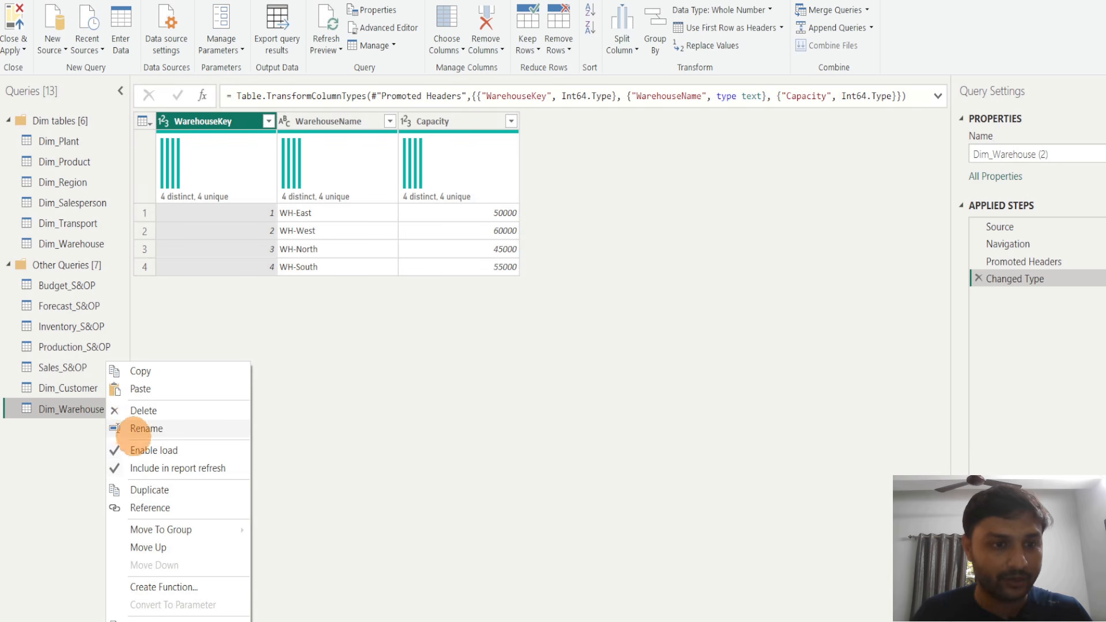
left_click(144, 410)
left_click(633, 348)
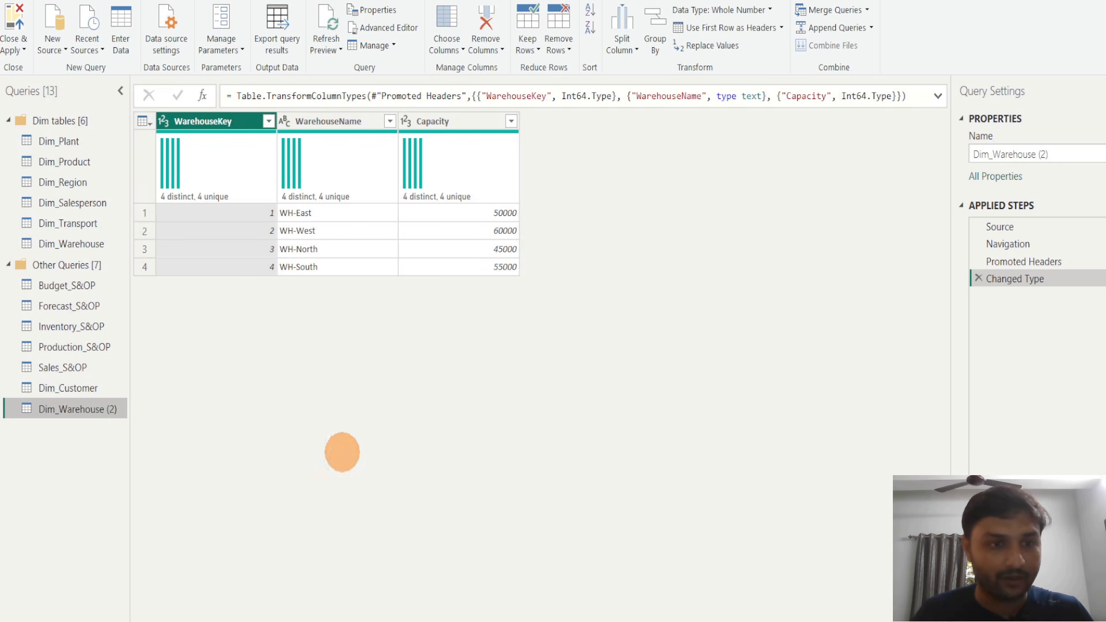
Move the Dim_Customer query into the Dim tables group
left_click(69, 388)
right_click(69, 387)
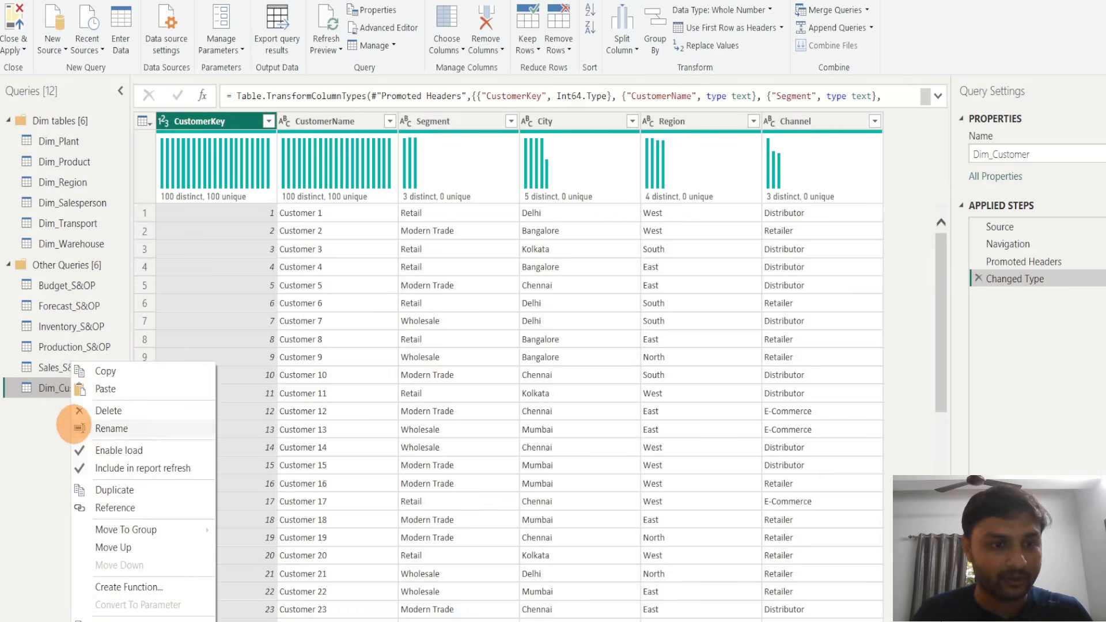
mouse_move(148, 528)
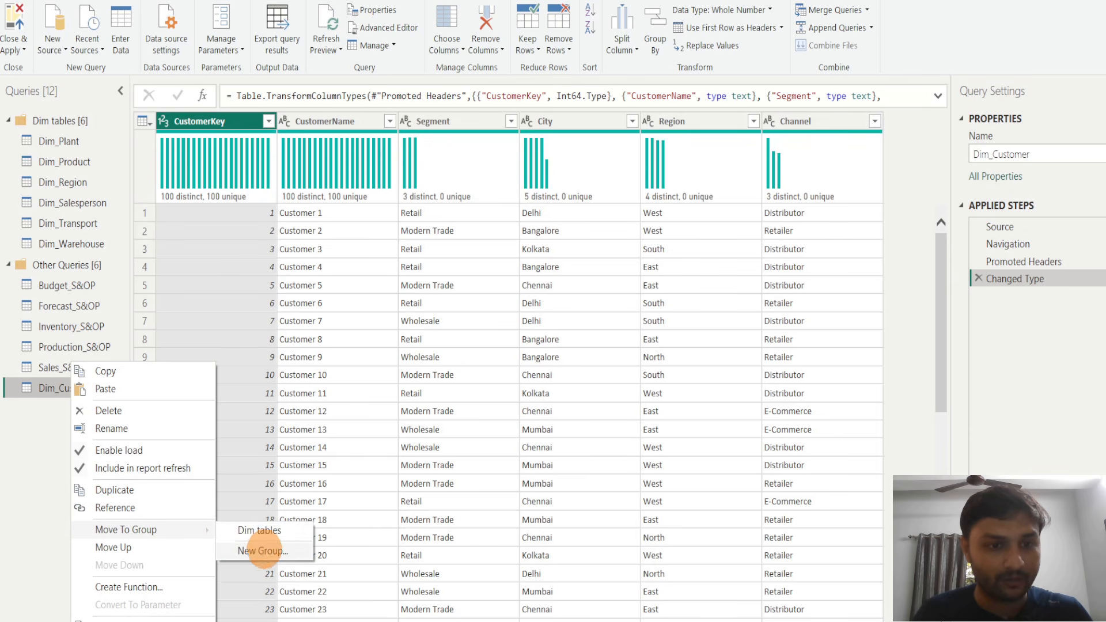
left_click(260, 530)
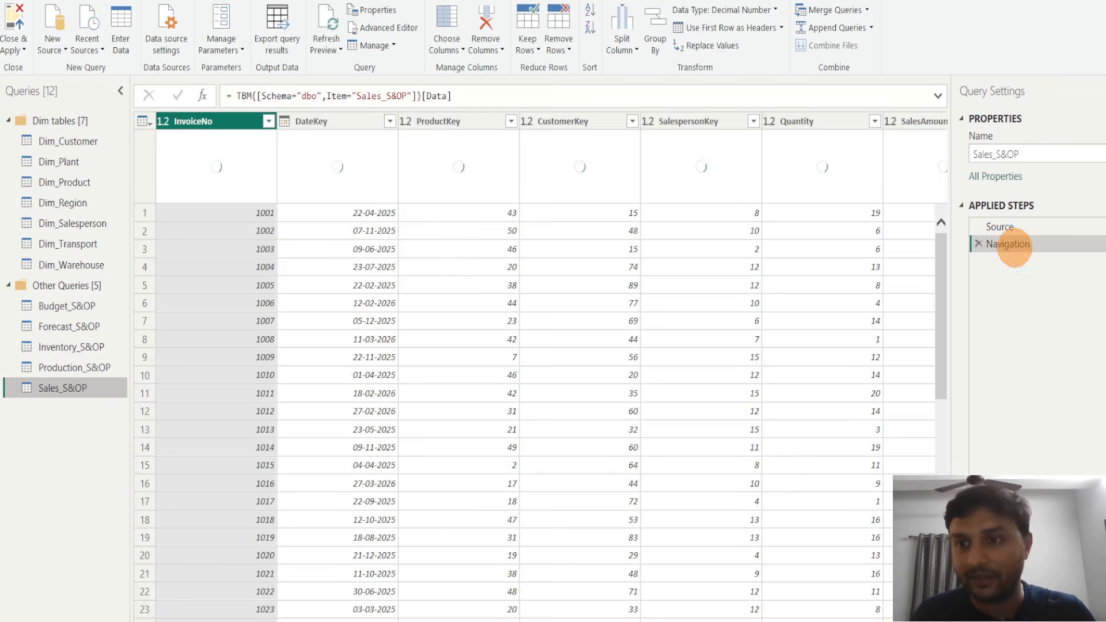
Compare whether View Native Query is available on the Navigation steps of the Sales_S&OP and Dim_Customer queries
right_click(1002, 244)
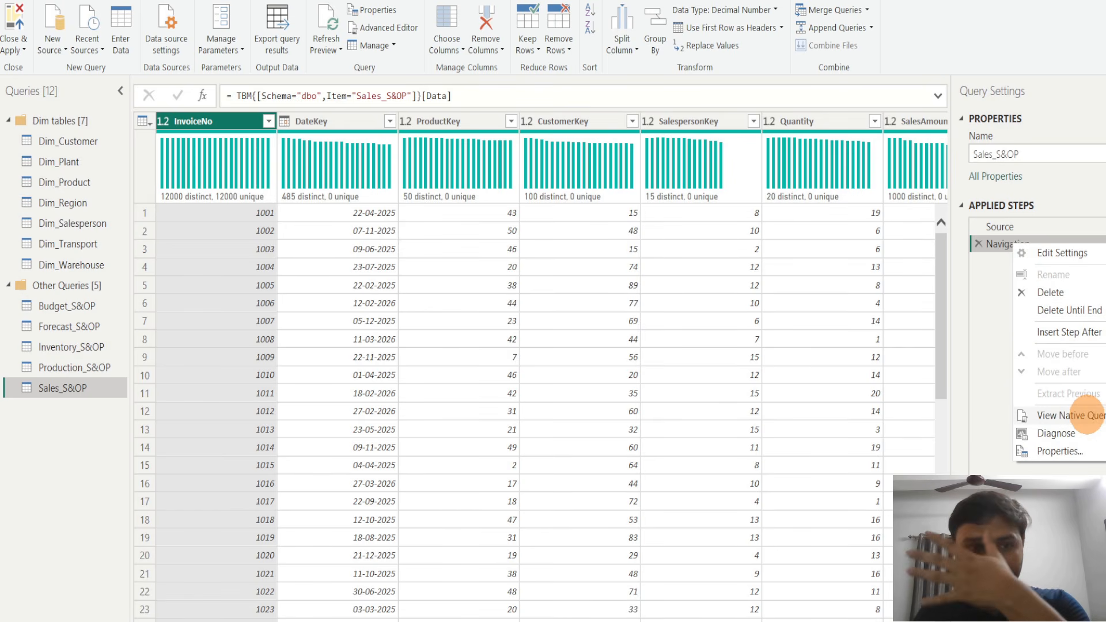
left_click(71, 141)
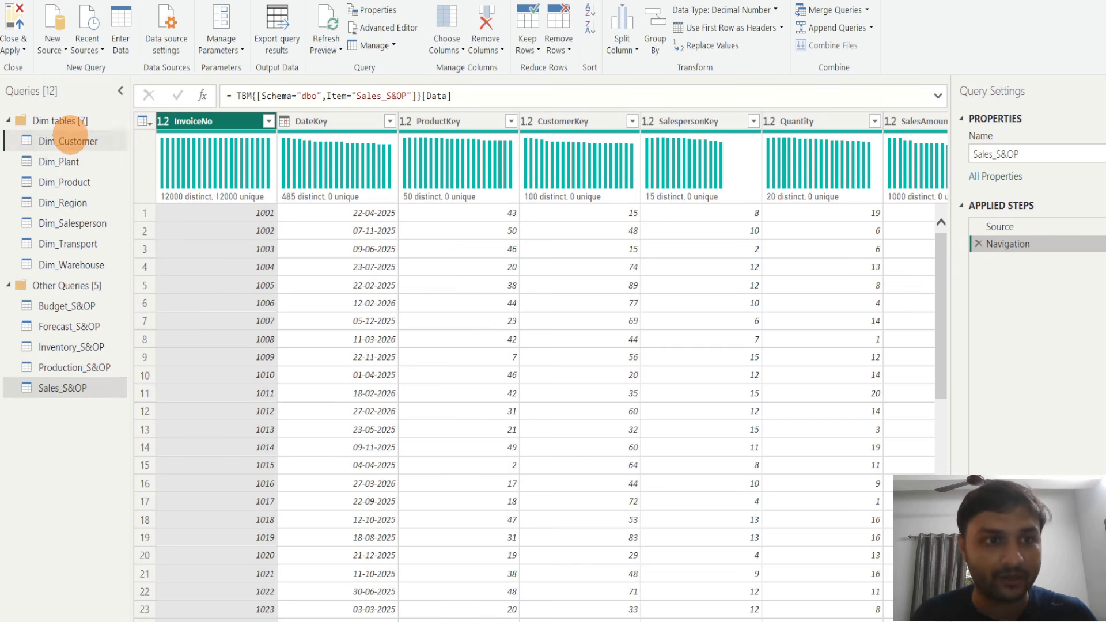
left_click(1007, 243)
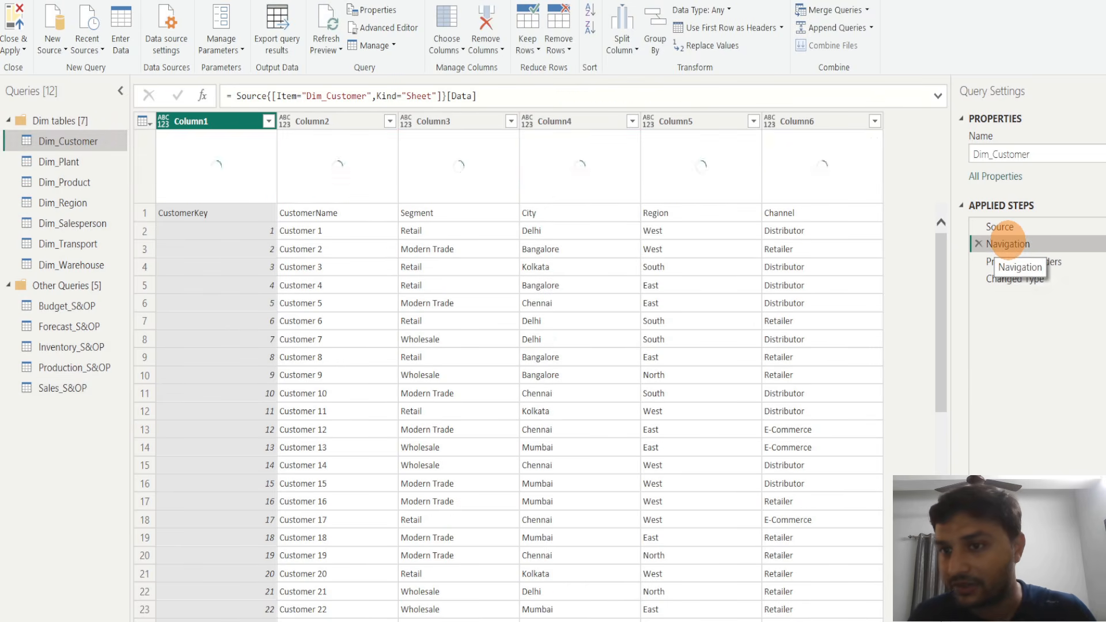
right_click(1005, 243)
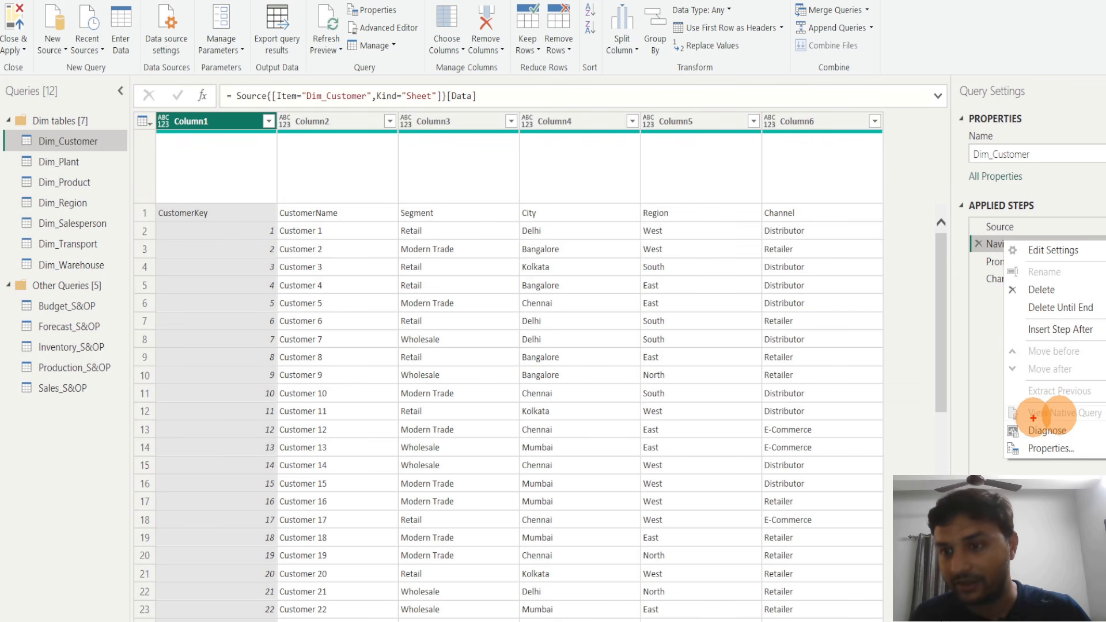
mouse_move(1029, 416)
left_mouse_down()
mouse_move(1099, 409)
mouse_move(1033, 419)
mouse_move(1088, 419)
left_mouse_up()
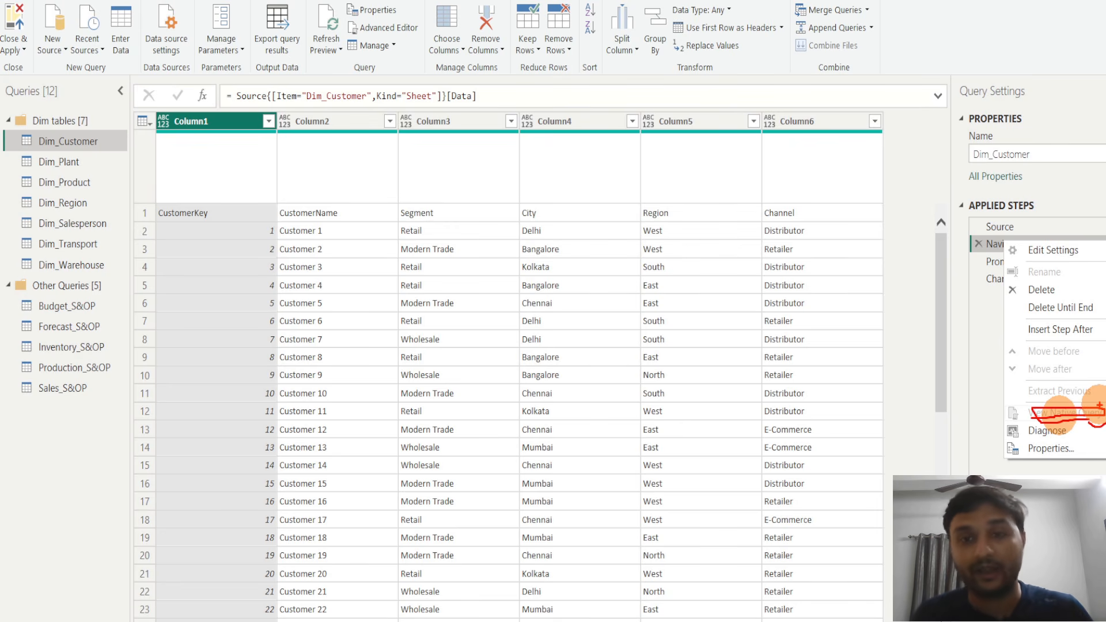
mouse_move(484, 372)
left_mouse_down()
mouse_move(487, 399)
mouse_move(523, 402)
mouse_move(521, 359)
mouse_move(554, 358)
mouse_move(624, 321)
mouse_move(655, 267)
mouse_move(668, 264)
mouse_move(685, 210)
mouse_move(688, 235)
mouse_move(781, 243)
mouse_move(738, 289)
left_mouse_up()
key("Escape")
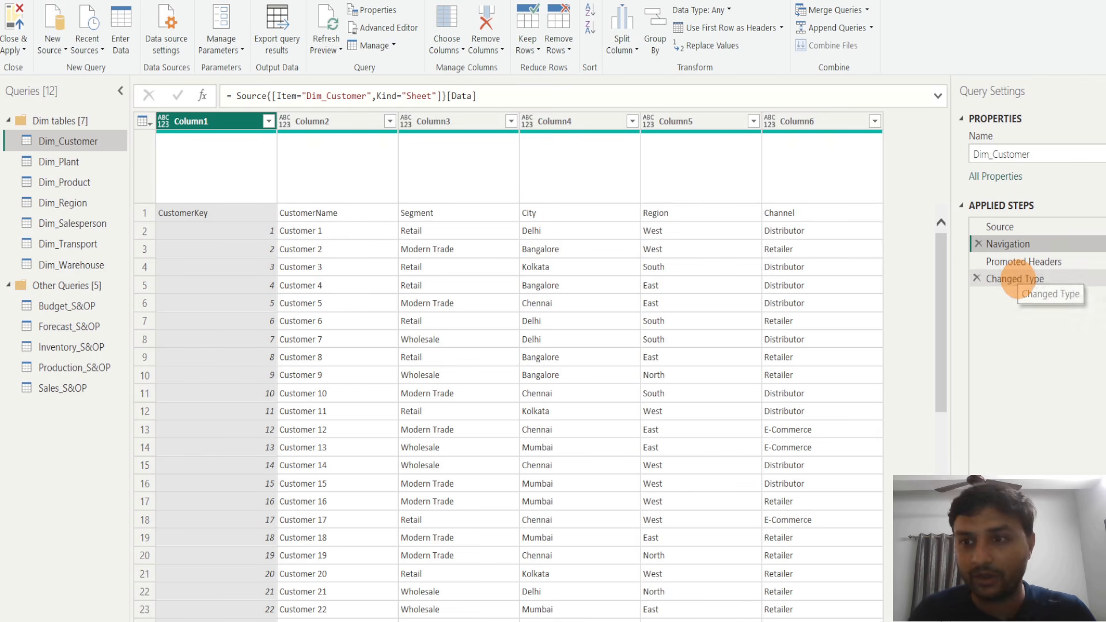
Check the column data types in Dim_Customer, Dim_Plant and Dim_Product, including Dim_Product's SKU, UnitPrice and CostPrice
left_click(1011, 279)
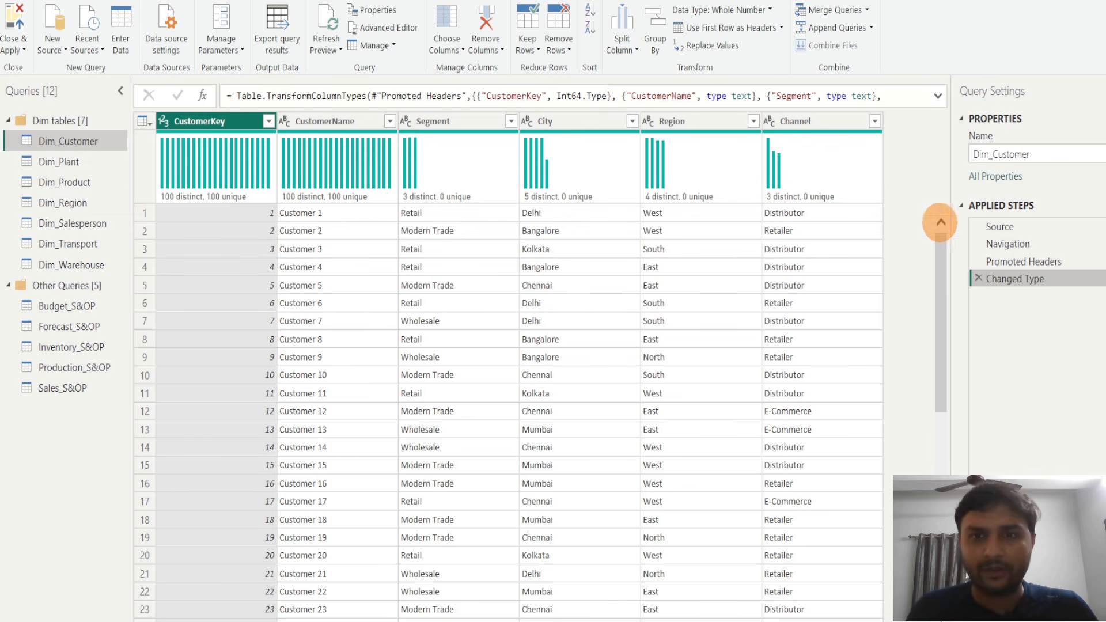
left_click(94, 167)
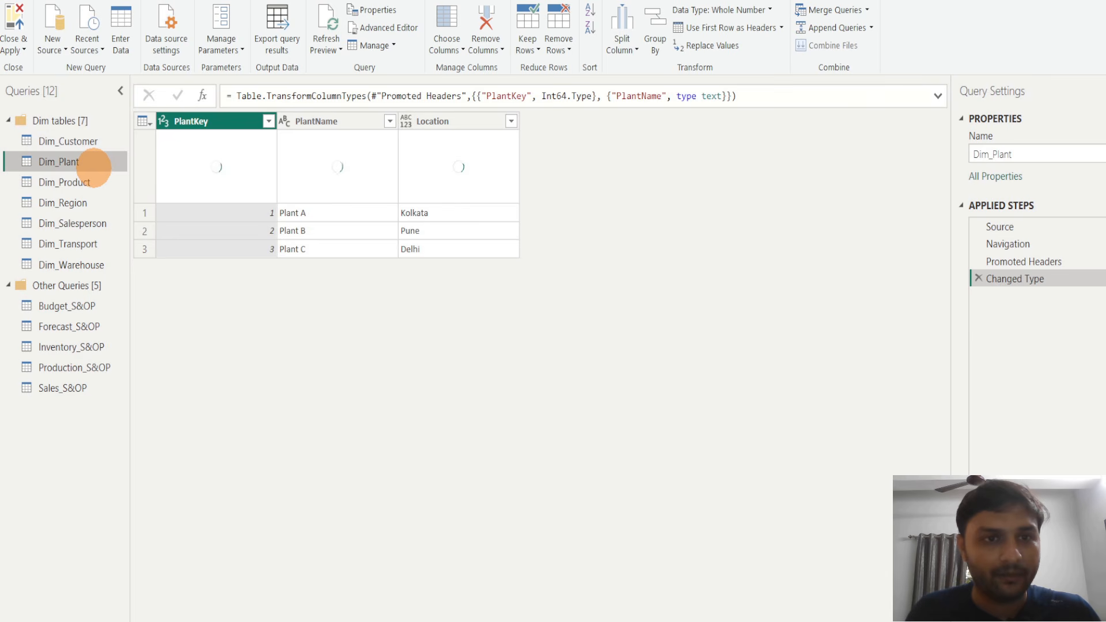
left_click(81, 182)
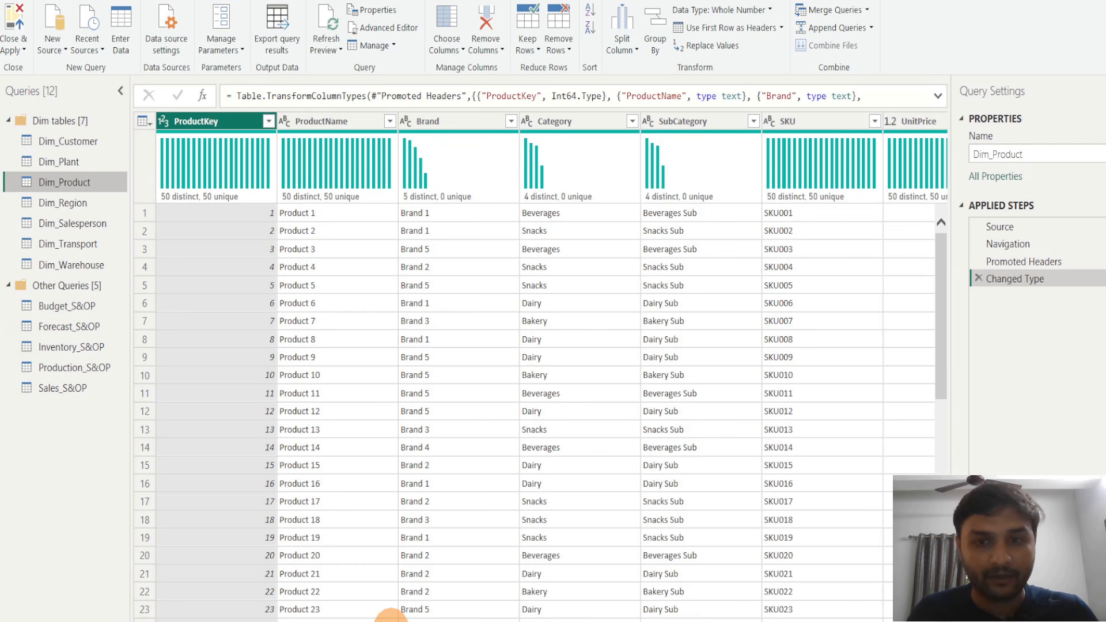
scroll(506, 585, "right", 3)
left_click(729, 121)
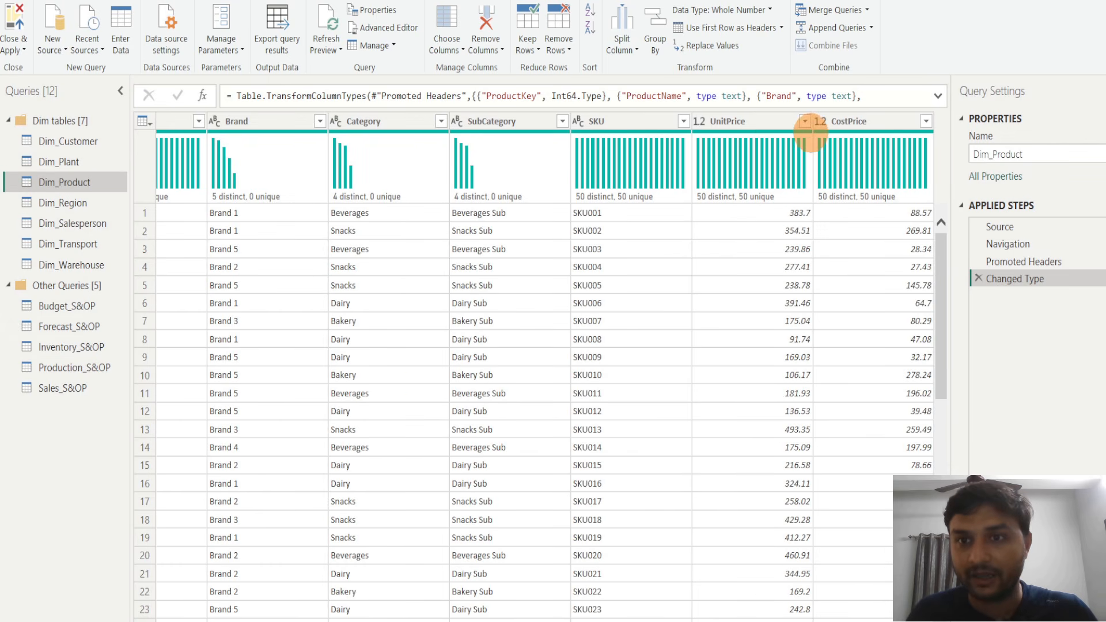
left_click(846, 122)
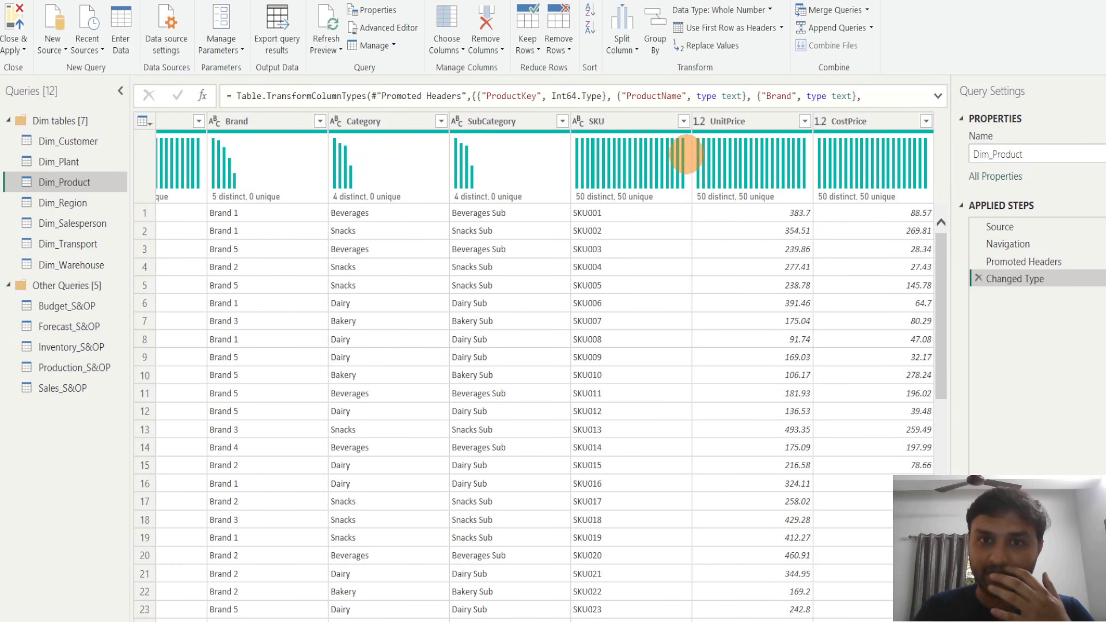
left_click(606, 121)
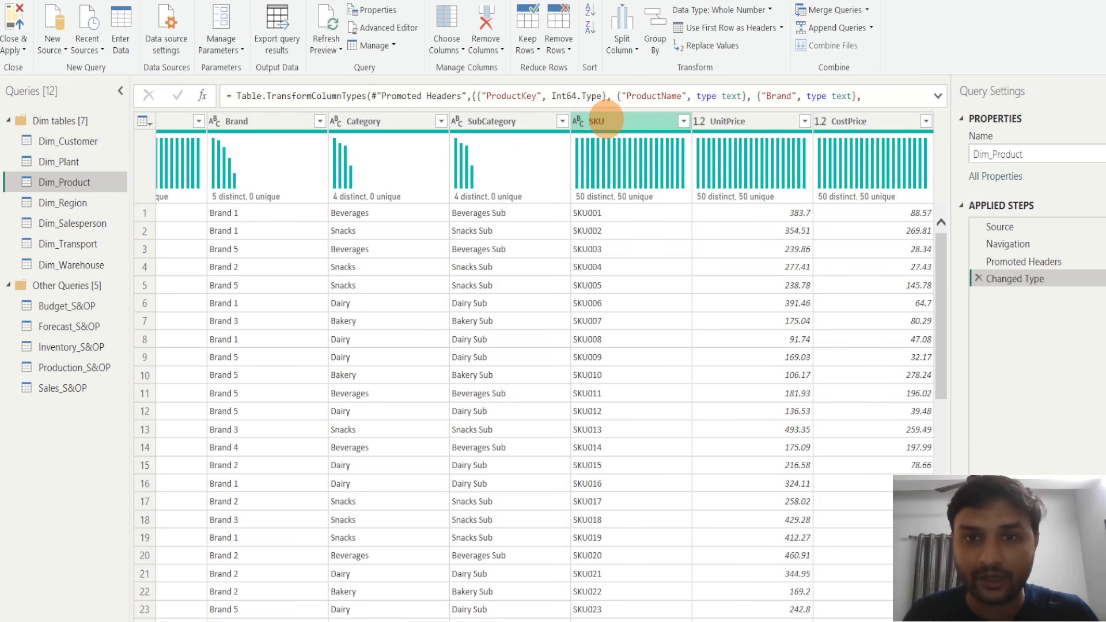
left_click(606, 120, "ctrl")
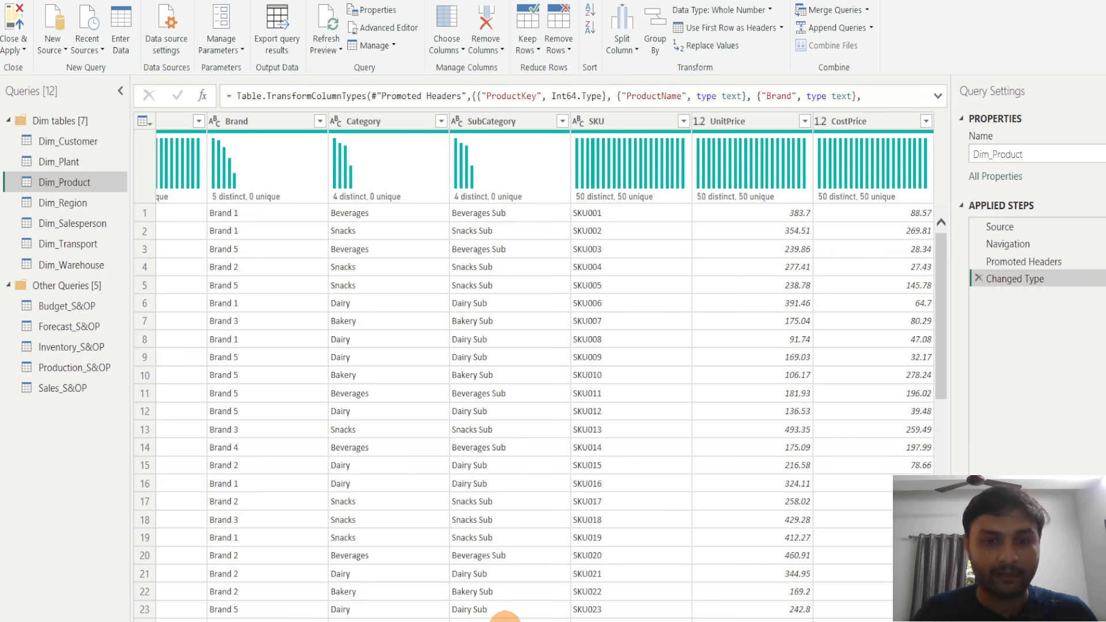
left_click_drag(505, 621, 307, 618)
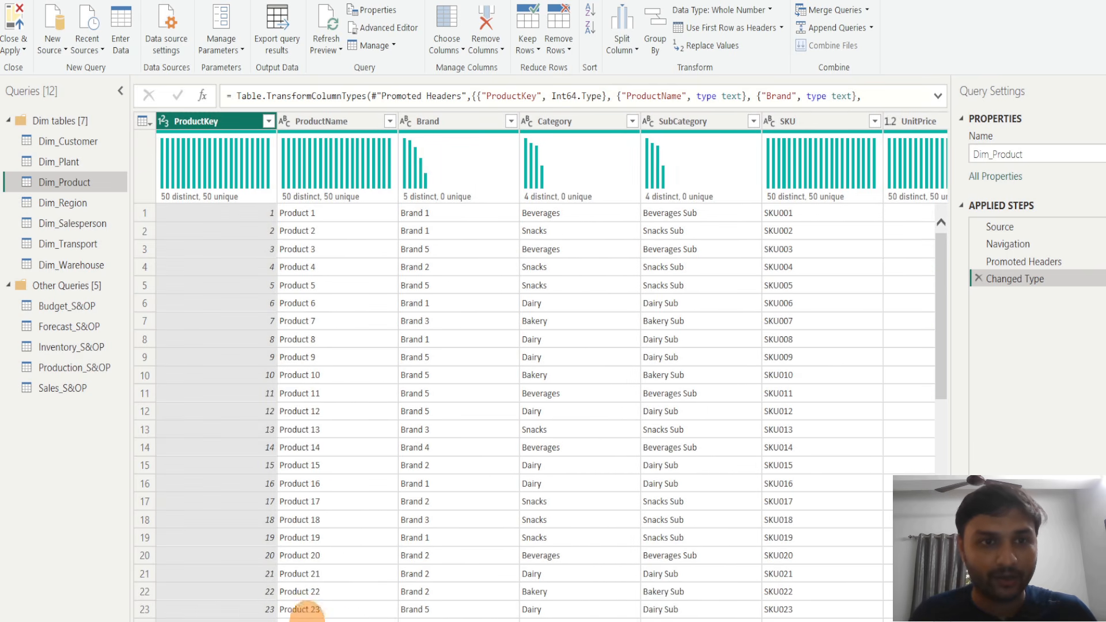
left_click_drag(457, 613, 588, 613)
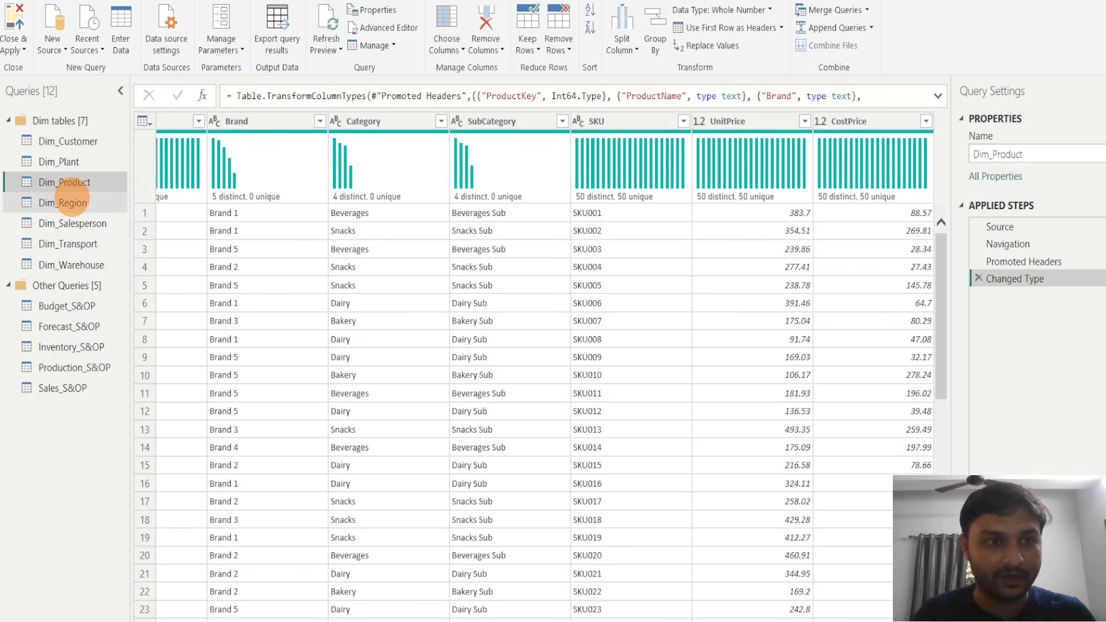
Check the column data types in the Dim_Region, Dim_Salesperson, Dim_Transport and Dim_Warehouse queries
left_click(73, 202)
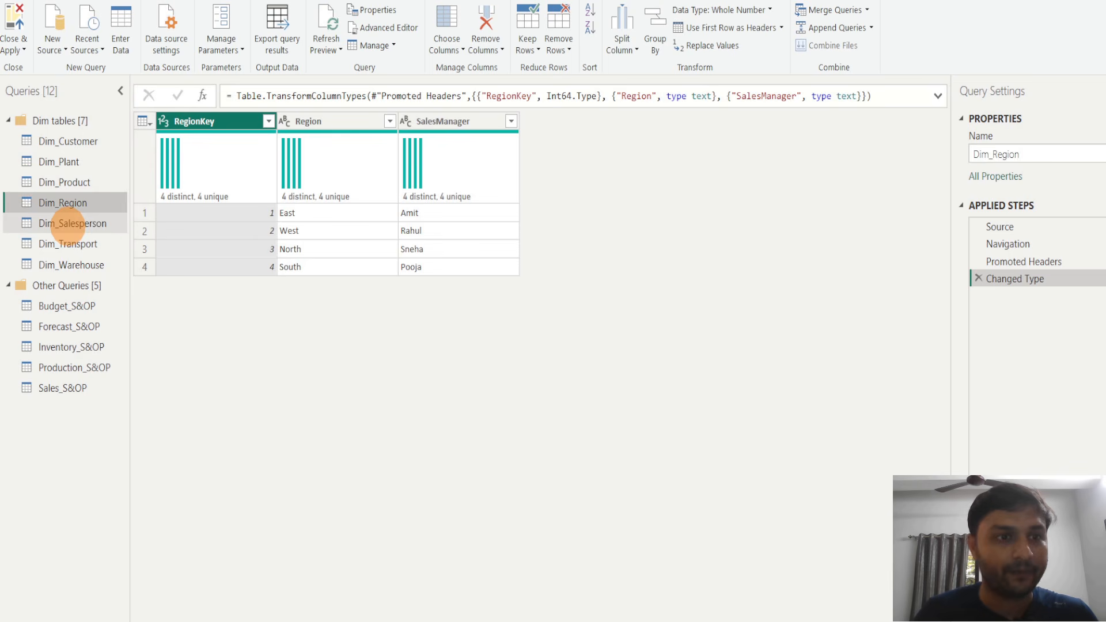
left_click(68, 224)
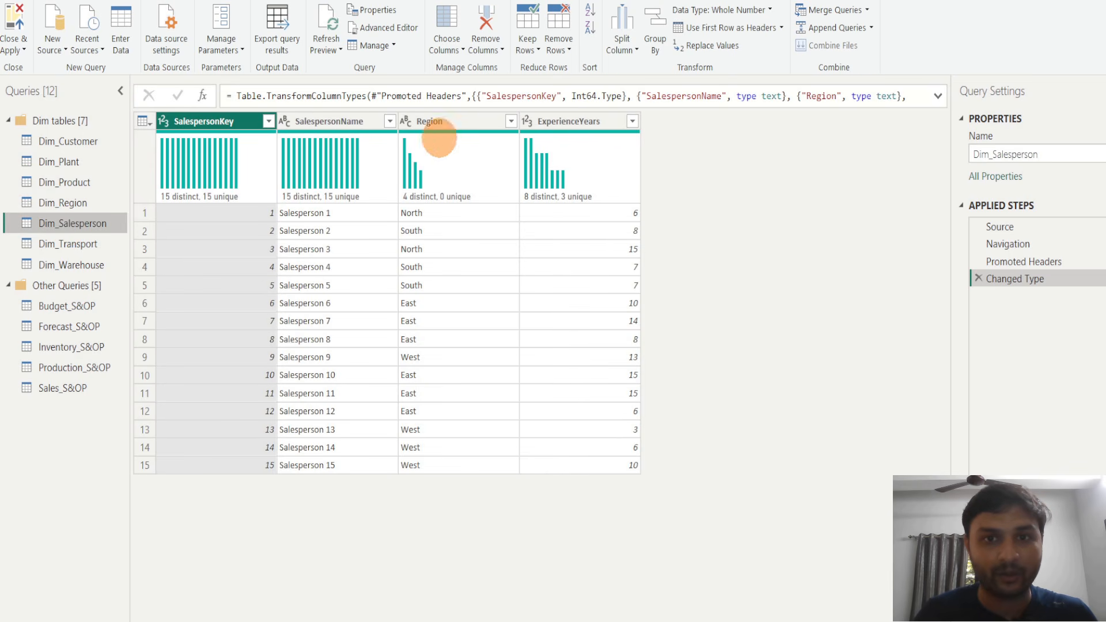
left_click(80, 243)
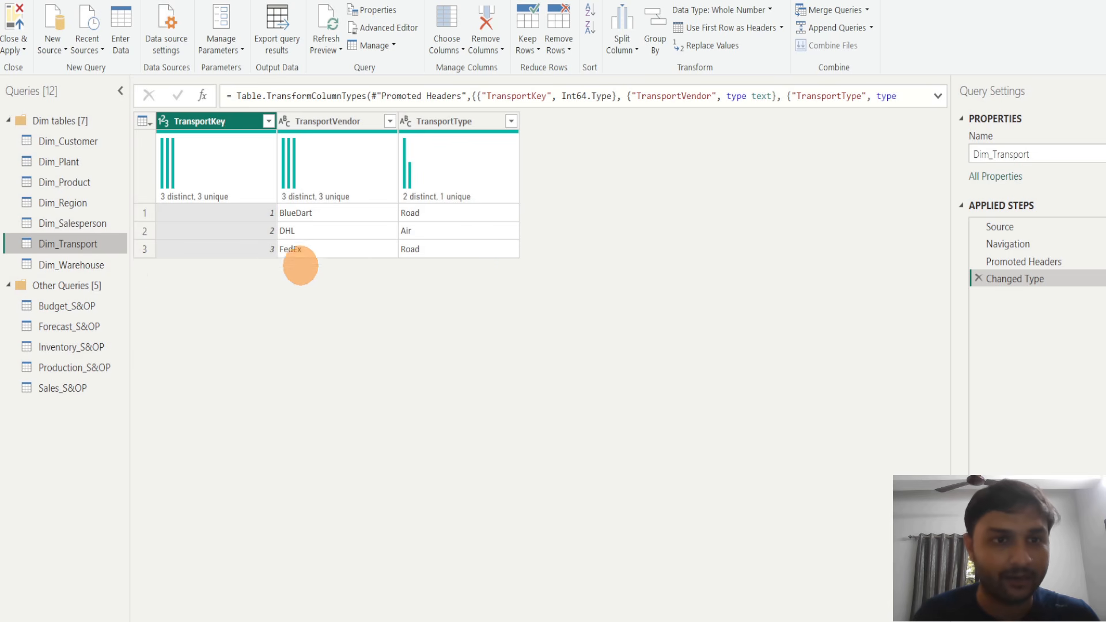
left_click(82, 265)
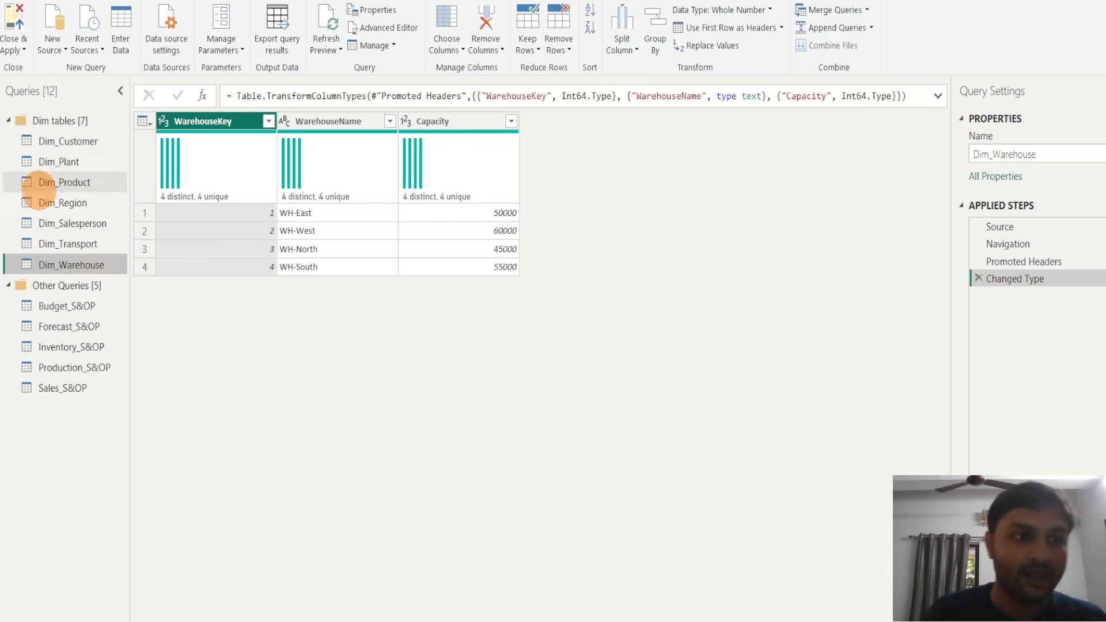
Collapse the Dim tables query group and open the Budget_S&OP query
left_click(6, 120)
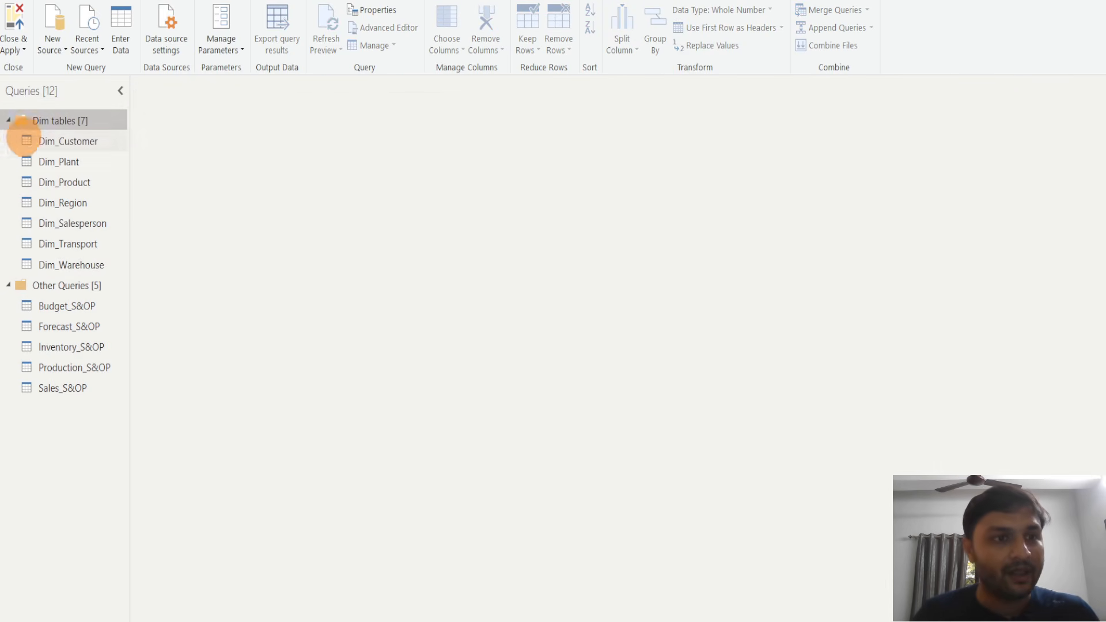
left_click(8, 119)
left_click(26, 162)
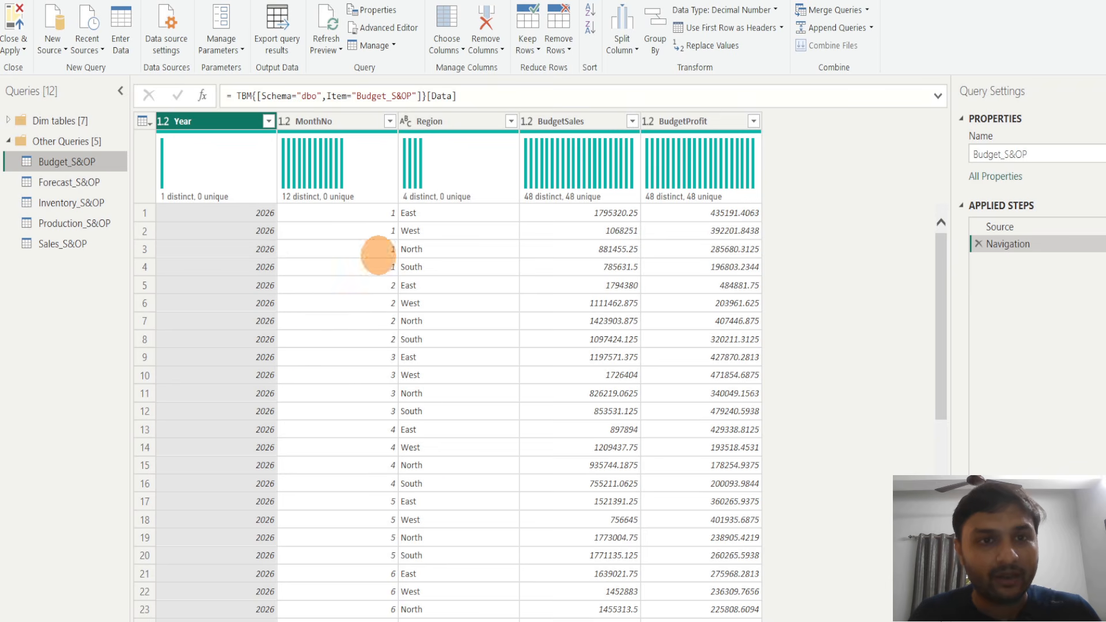
Consult the fact and dimension table diagram in PowerPoint, and return to Power Query to inspect Budget_S&OP's MonthNo and Year columns
left_click(698, 620)
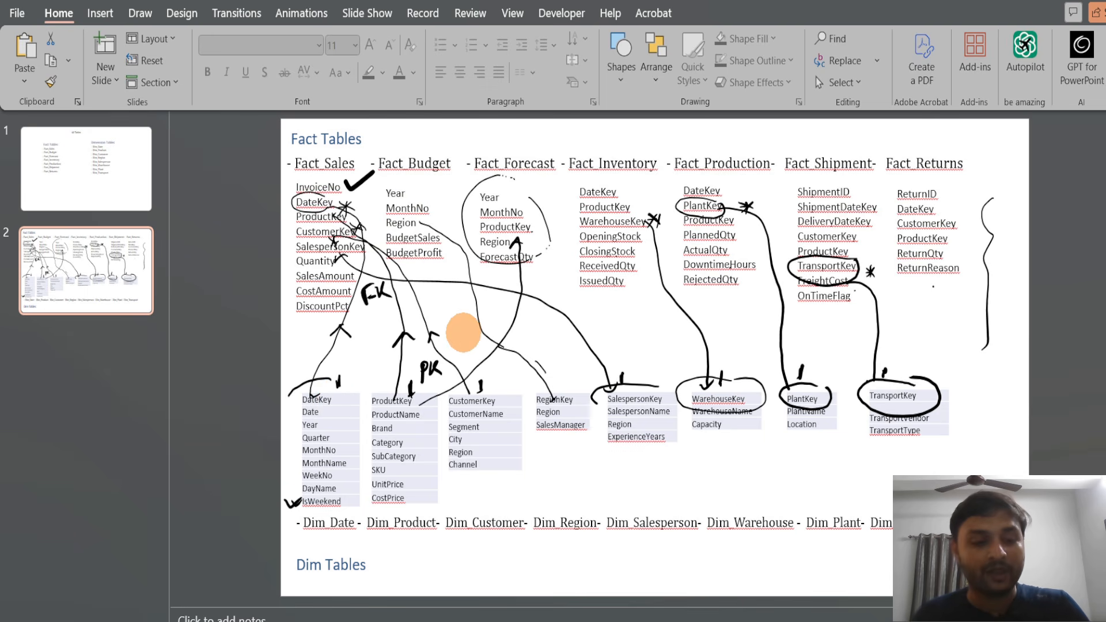
key("alt+Tab")
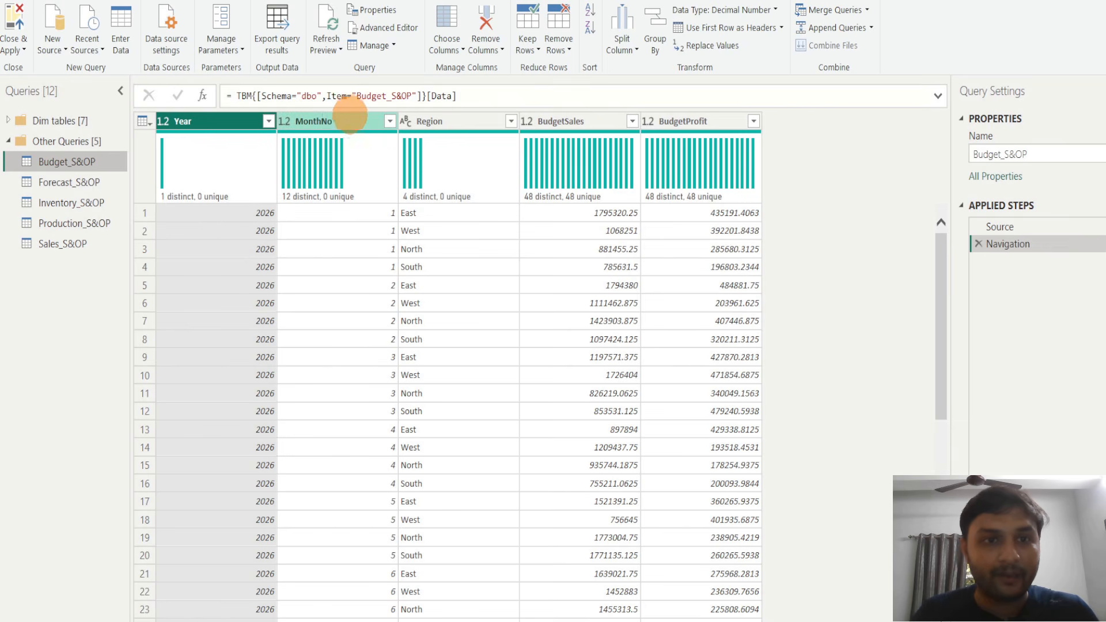
left_click(323, 120)
left_click(233, 119)
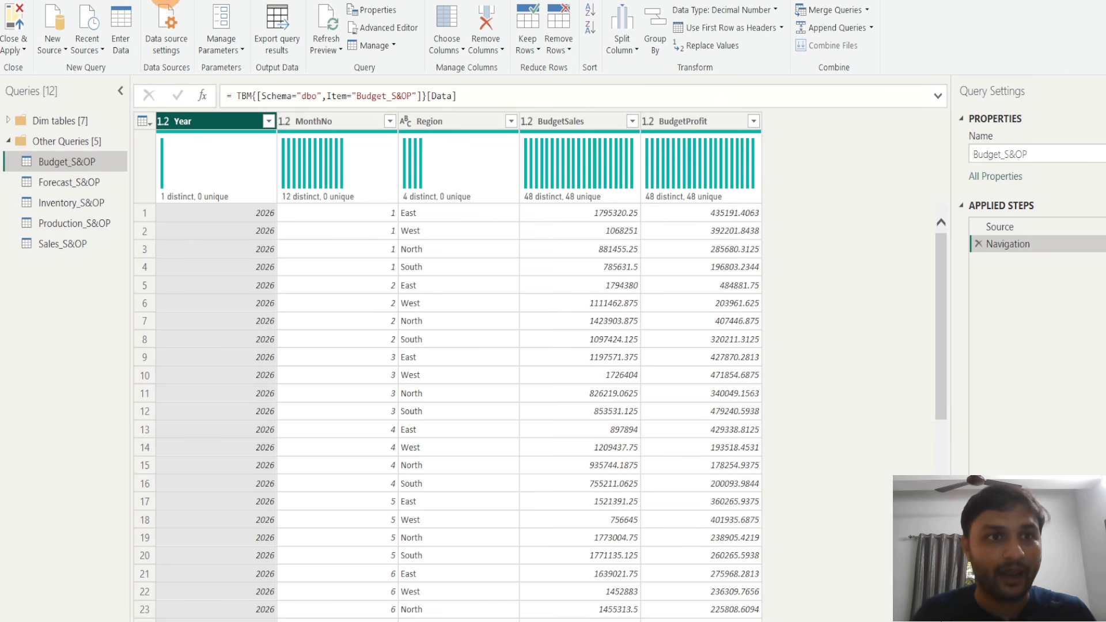
Start a custom column in the Budget_S&OP query and begin its formula with date(
left_click(166, 2)
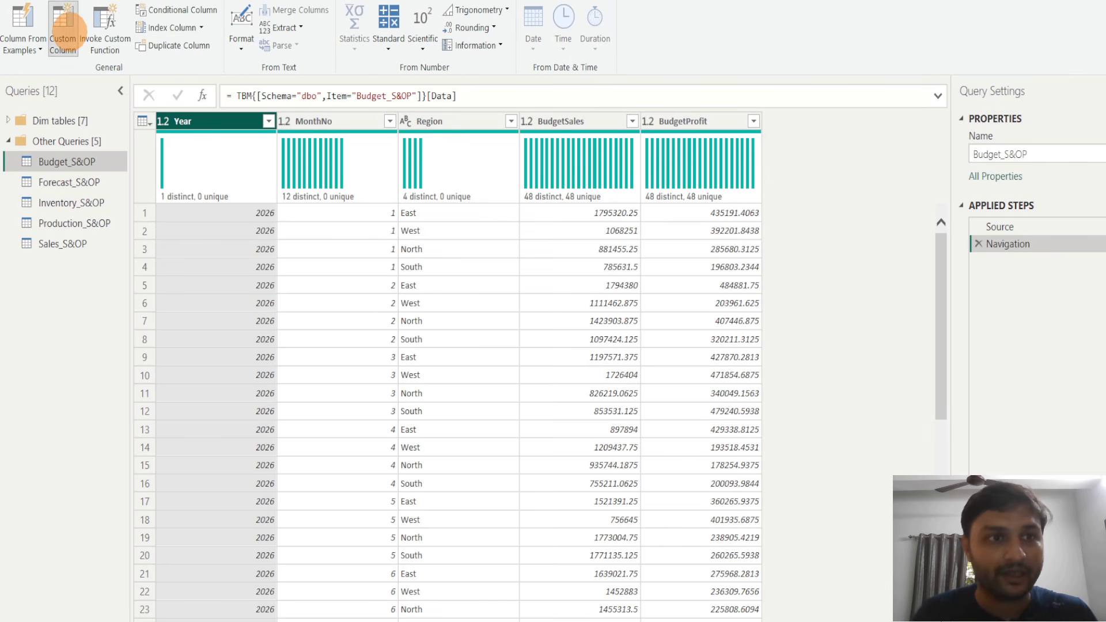
left_click(65, 29)
left_click(370, 266)
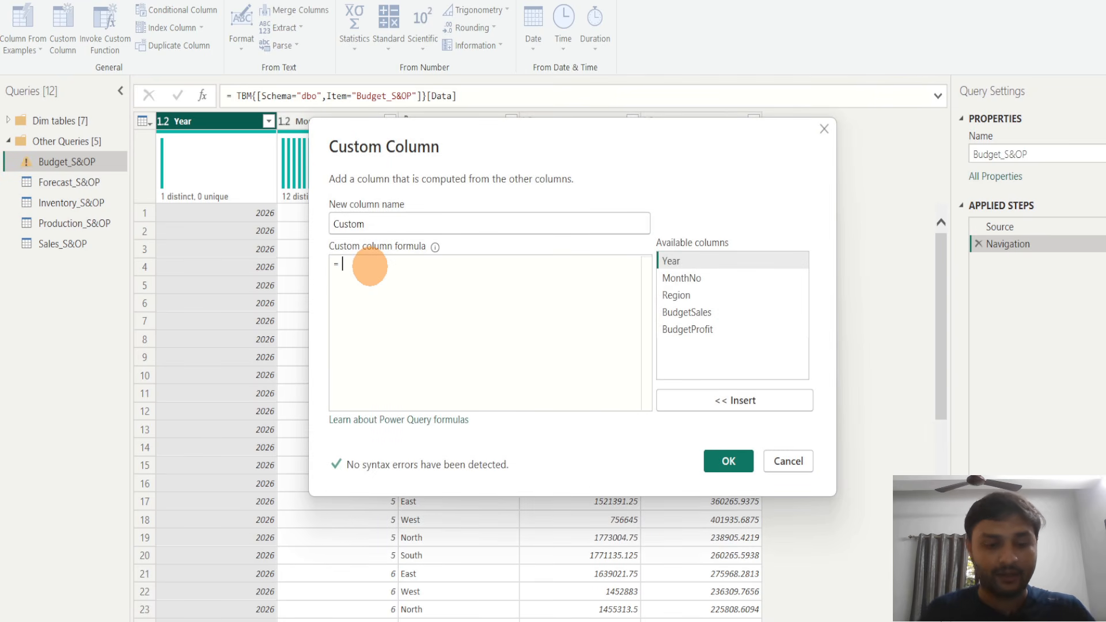
type("date")
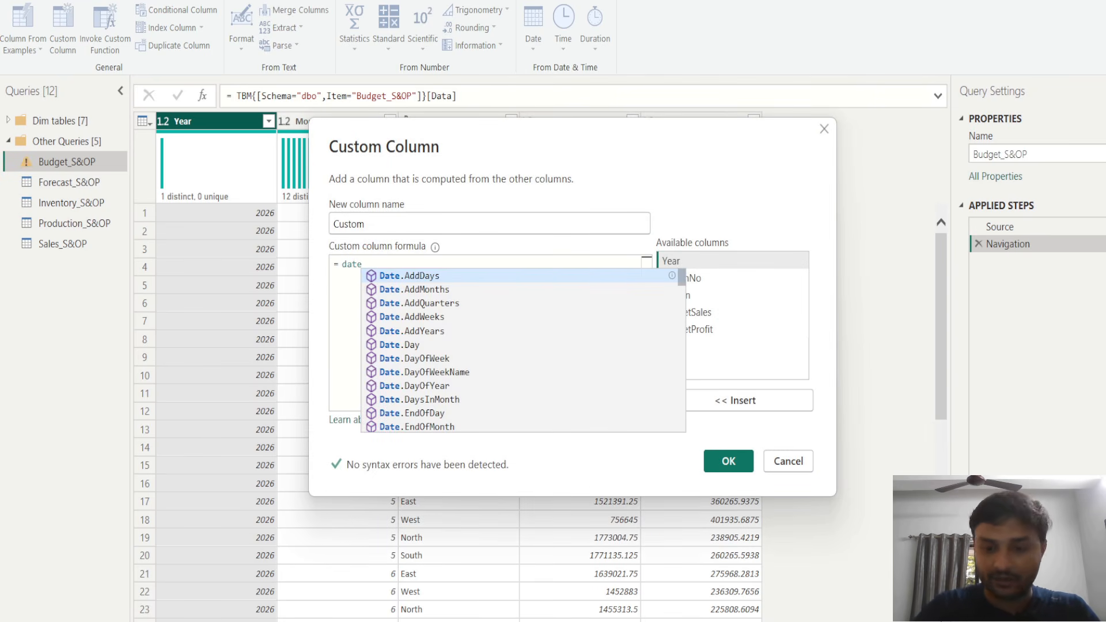
type("[")
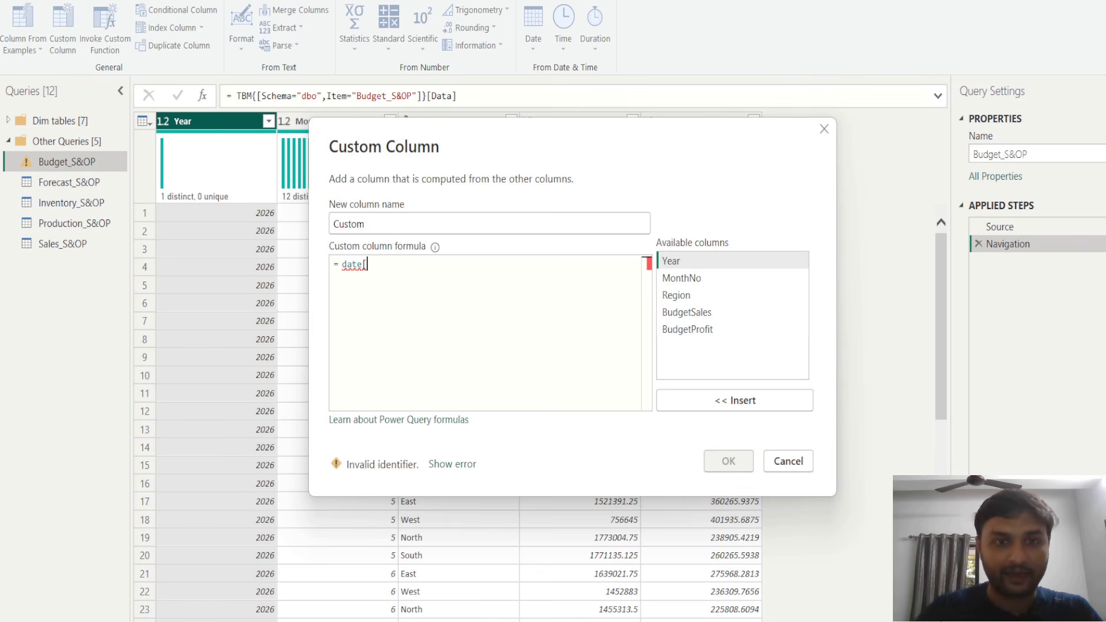
key("BackSpace")
type("9")
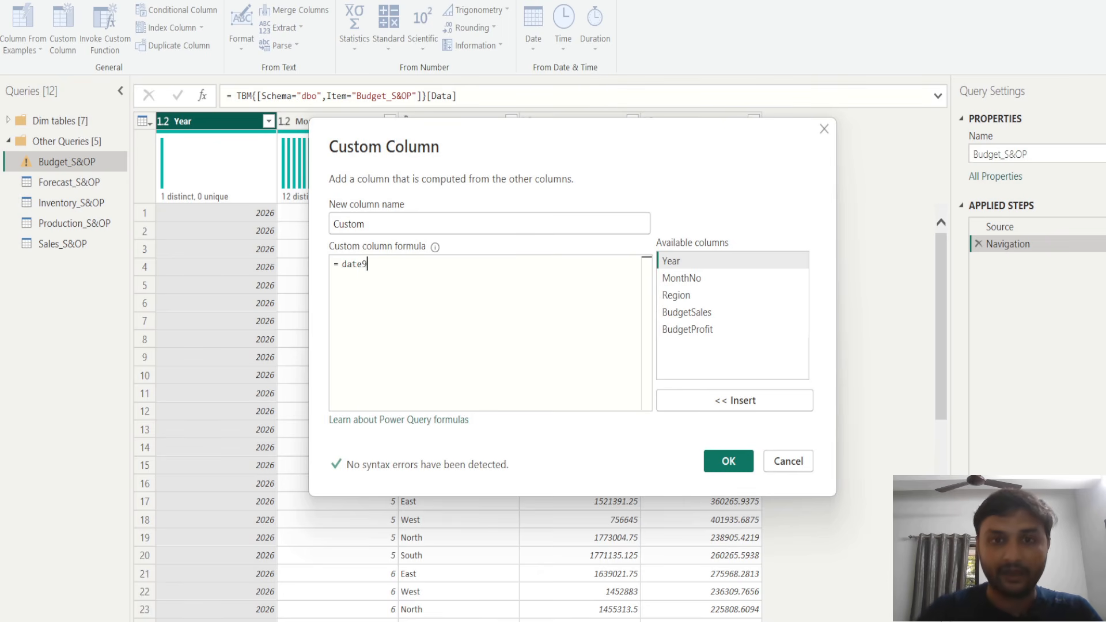
key("BackSpace")
type("(")
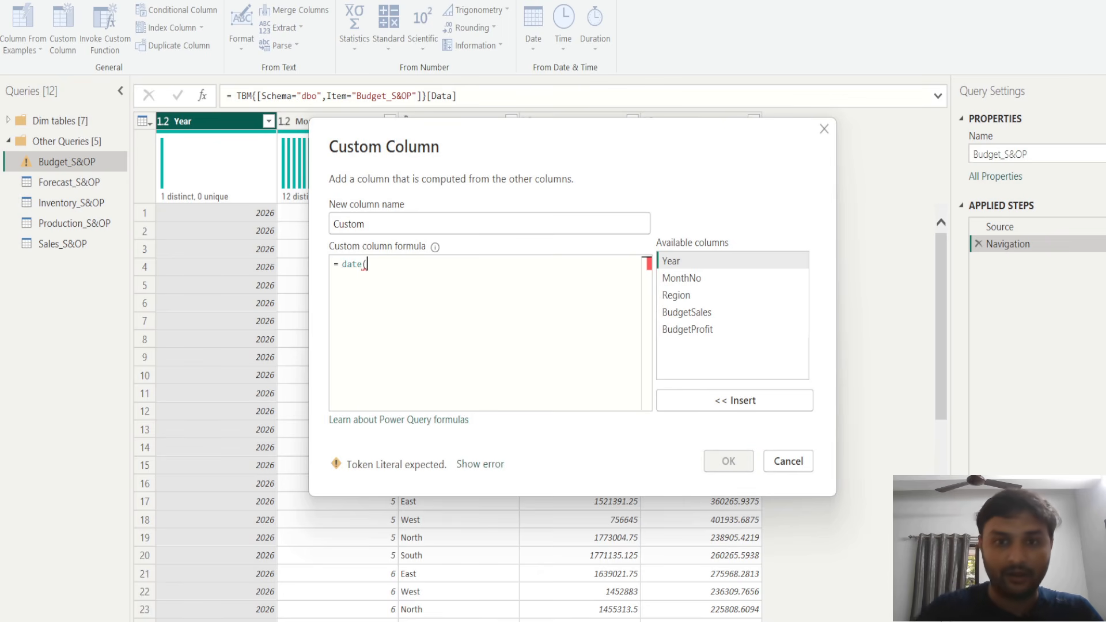
Complete the custom column formula as date([Year],[MonthNo],1) and check its syntax status
double_click(707, 260)
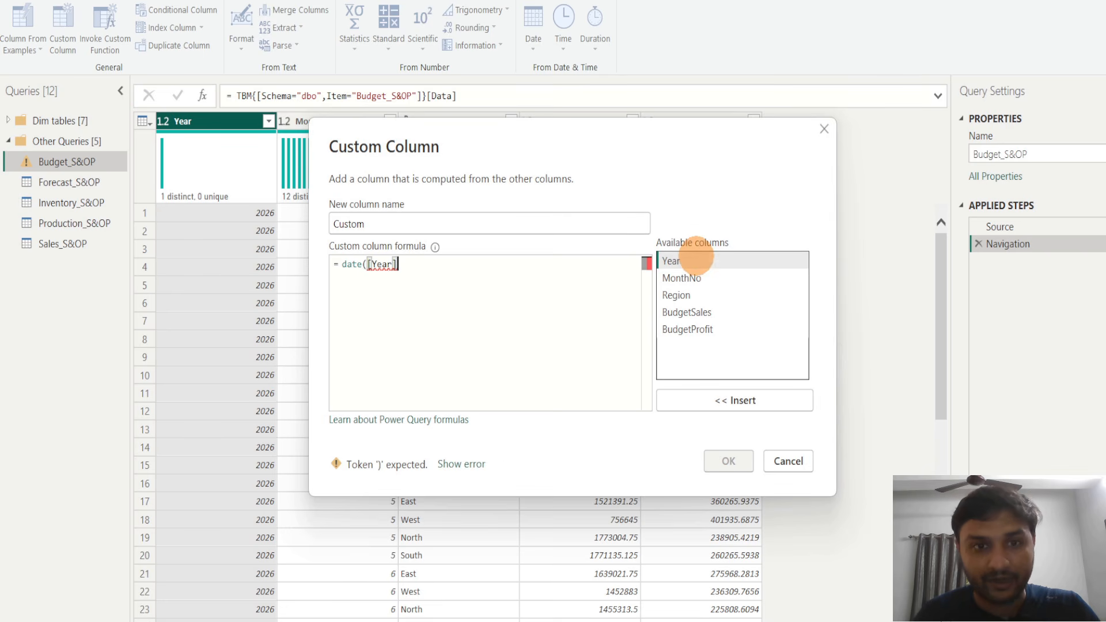
type(",")
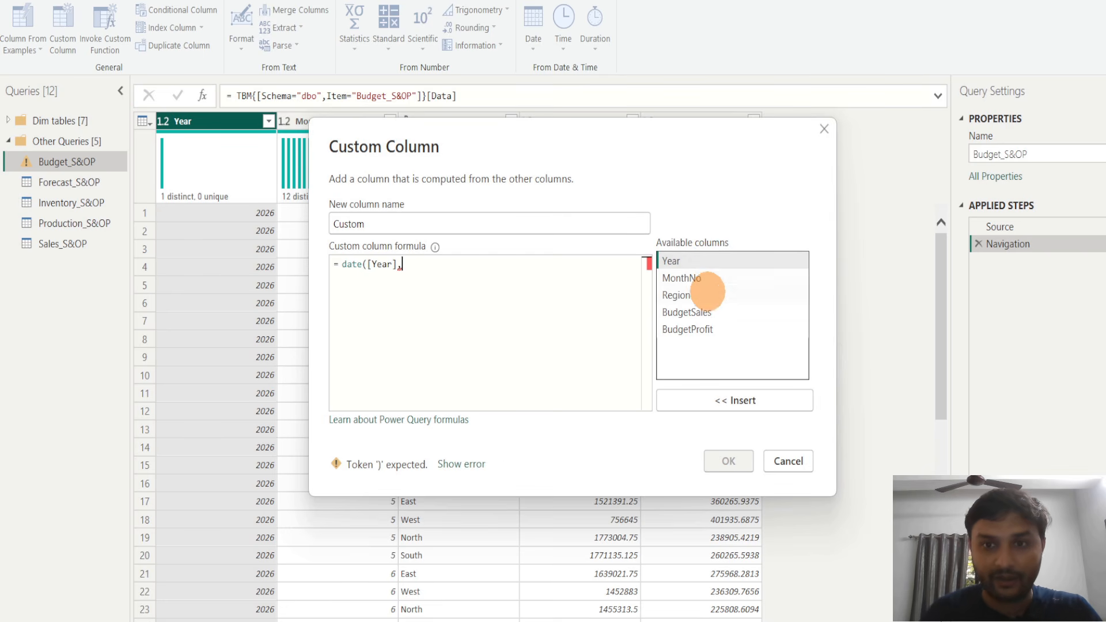
double_click(702, 278)
type(",")
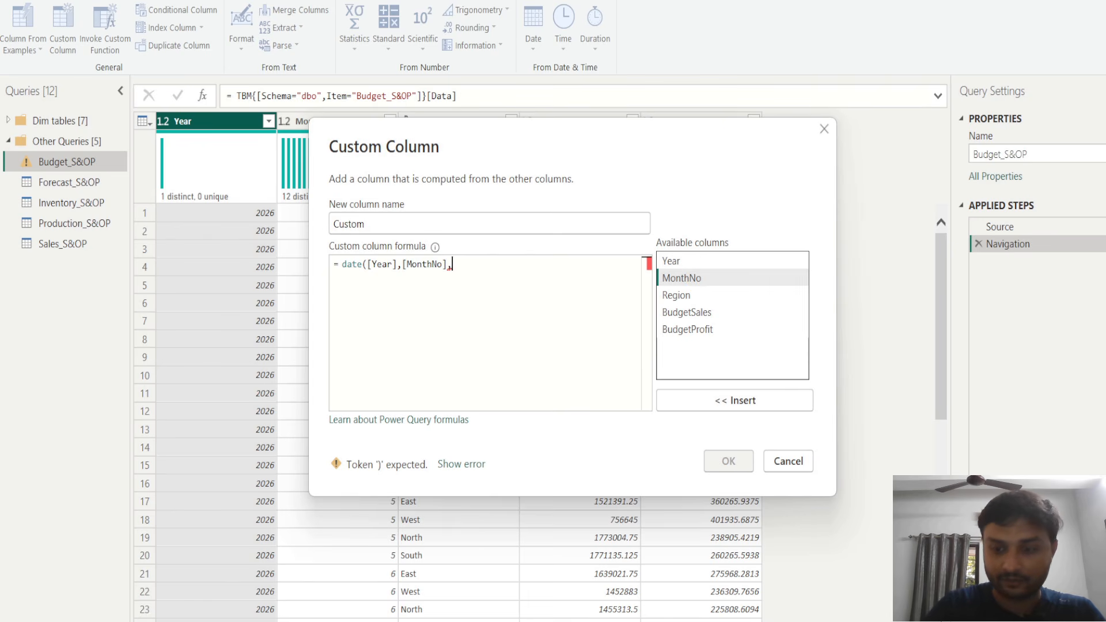
type("1)")
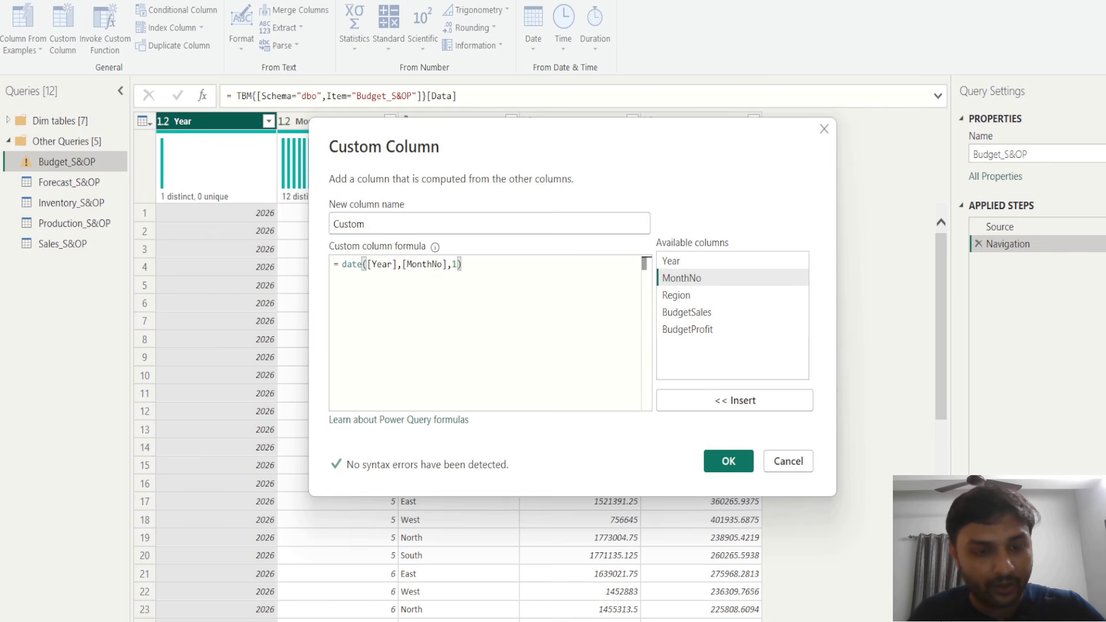
left_click_drag(325, 451, 545, 487)
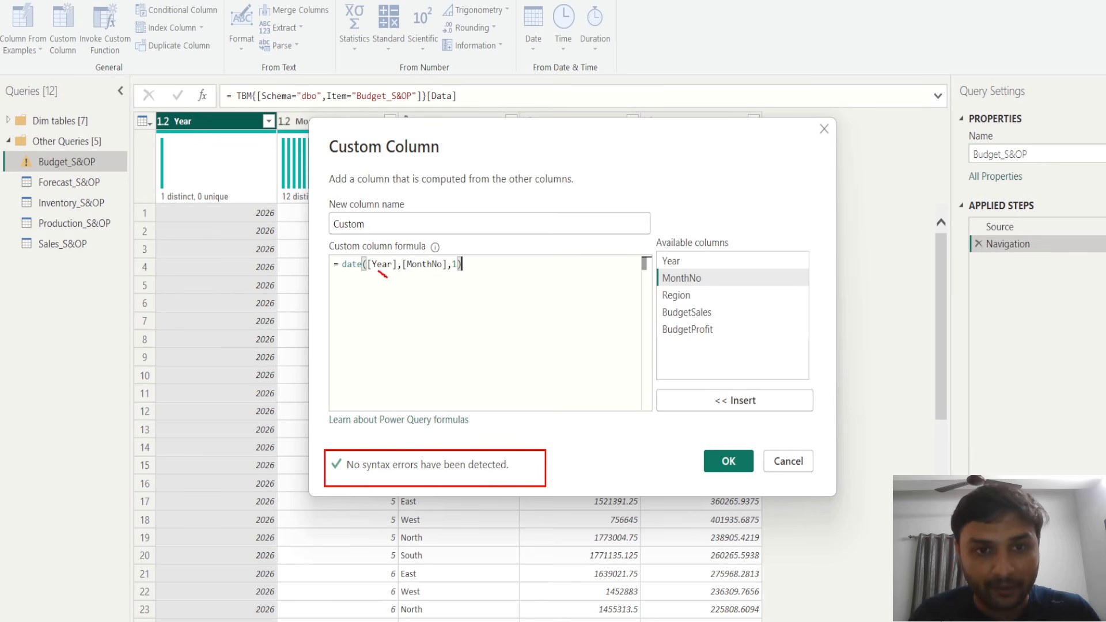
left_click_drag(422, 270, 437, 266)
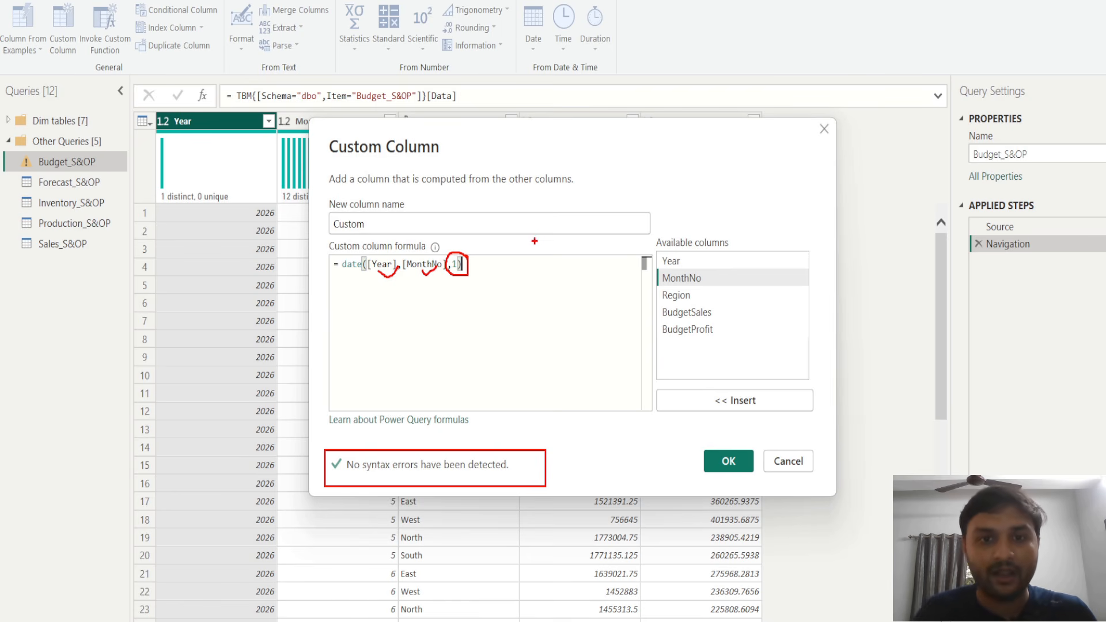
mouse_move(536, 234)
left_mouse_down()
mouse_move(556, 248)
mouse_move(547, 265)
mouse_move(588, 251)
left_mouse_up()
mouse_move(579, 280)
left_mouse_down()
mouse_move(586, 307)
mouse_move(598, 270)
left_mouse_up()
mouse_move(578, 292)
left_mouse_down()
mouse_move(611, 285)
mouse_move(617, 253)
mouse_move(637, 285)
left_mouse_up()
mouse_move(578, 320)
left_mouse_down()
mouse_move(639, 218)
mouse_move(564, 279)
mouse_move(553, 193)
mouse_move(550, 294)
mouse_move(568, 312)
left_mouse_up()
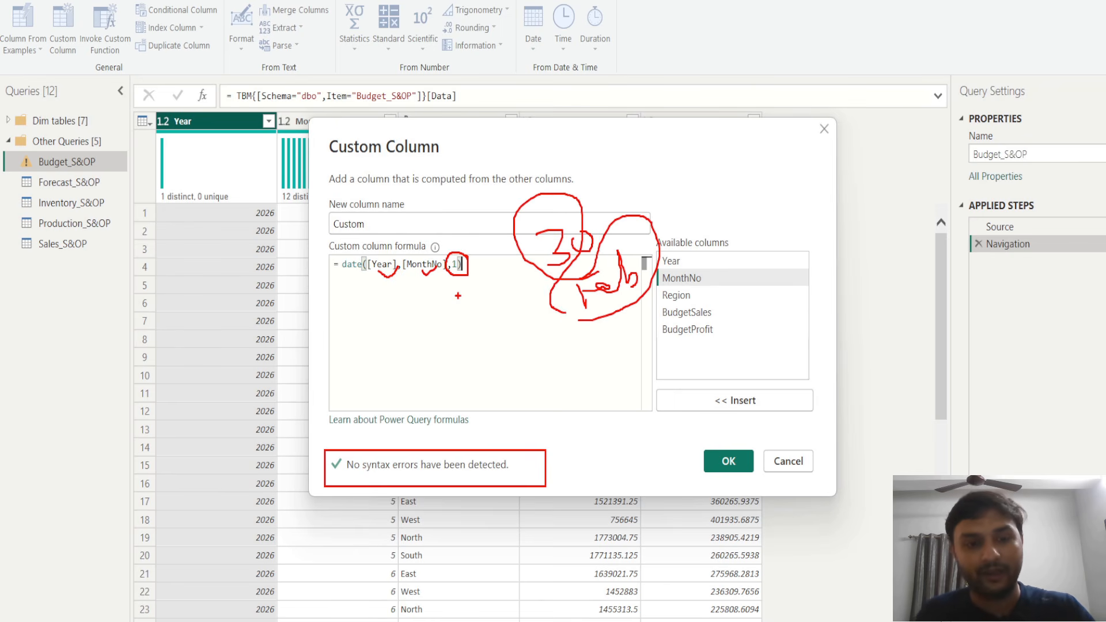
key("Escape")
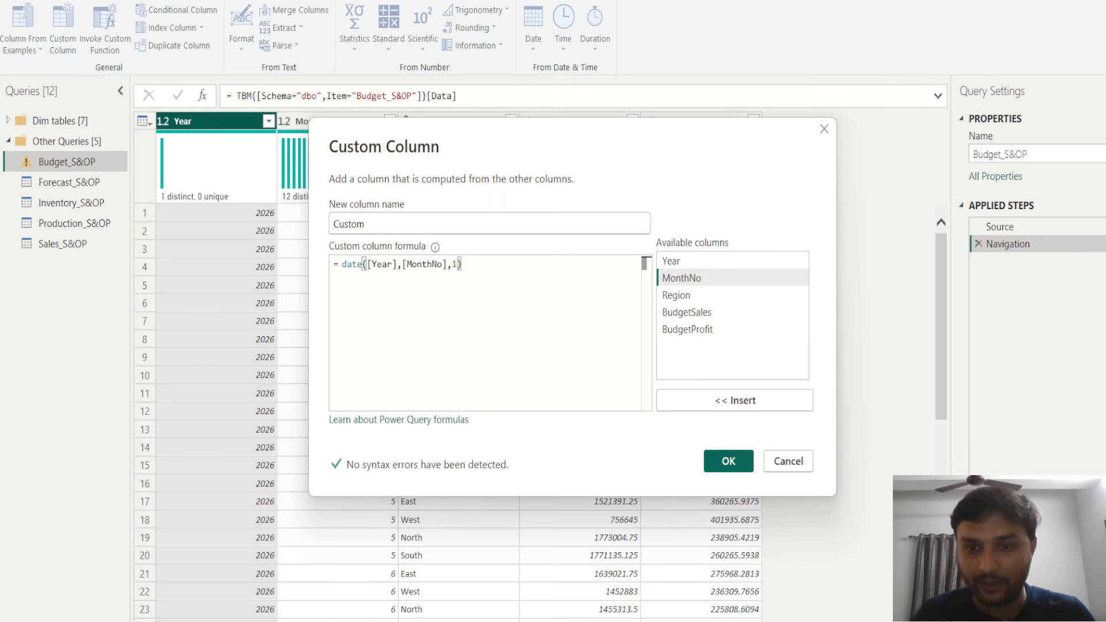
Name the custom column DateKey, create it in Budget_S&OP, and check the query's error message
double_click(363, 224)
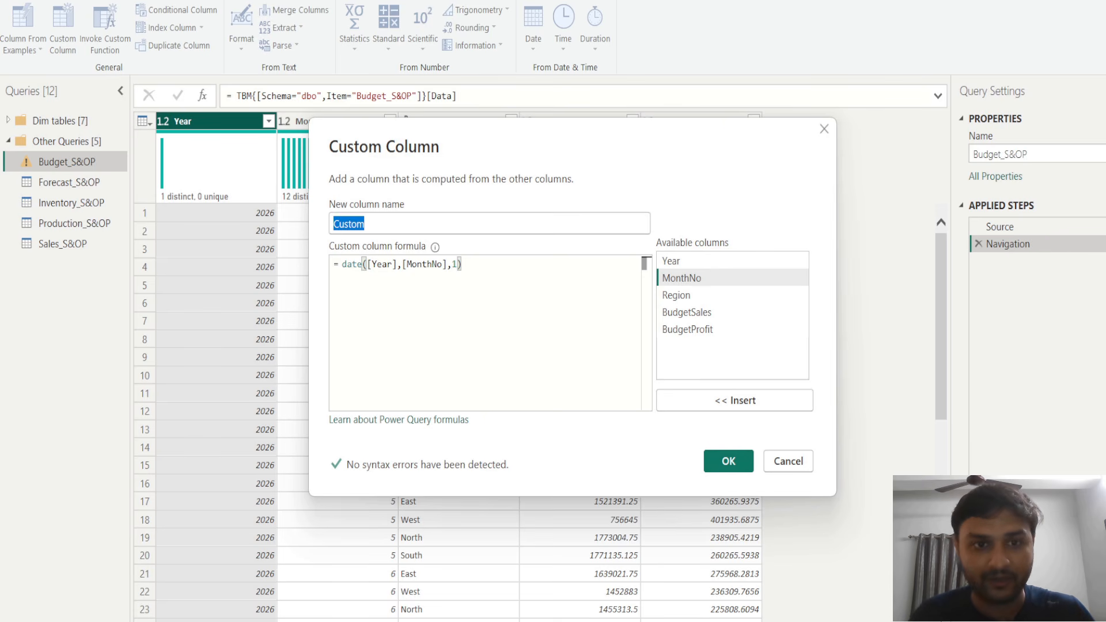
type("Date")
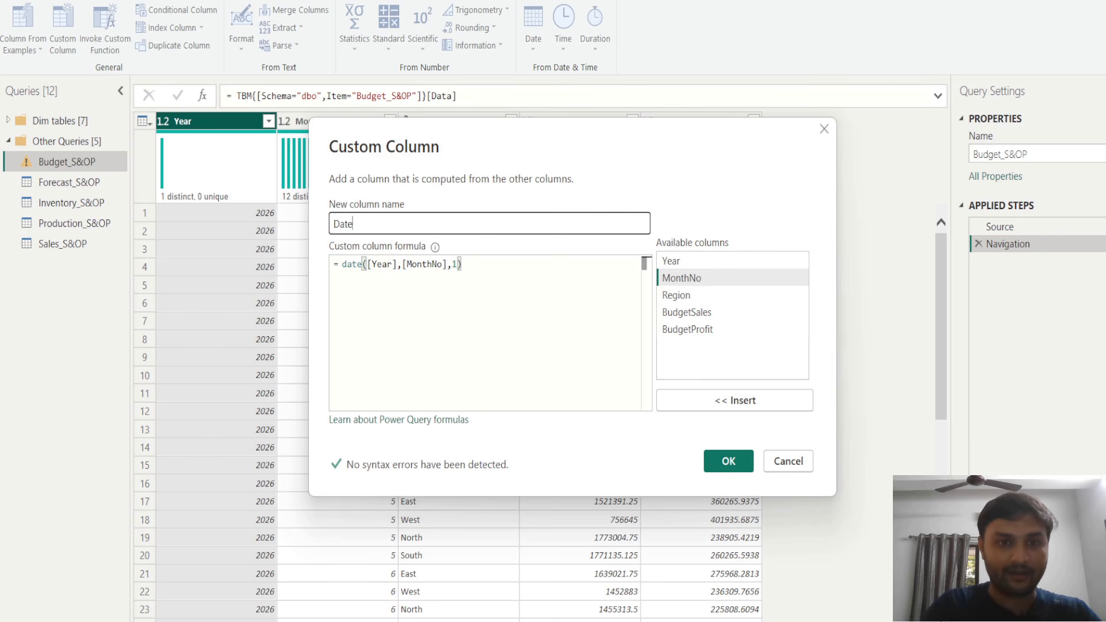
type("Key")
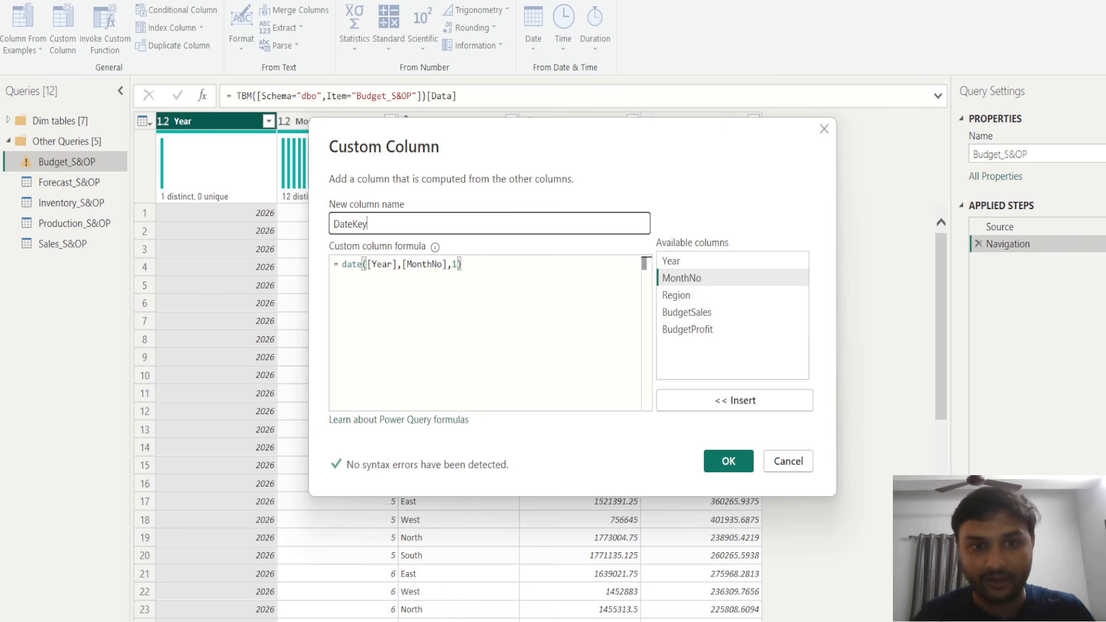
left_click(727, 461)
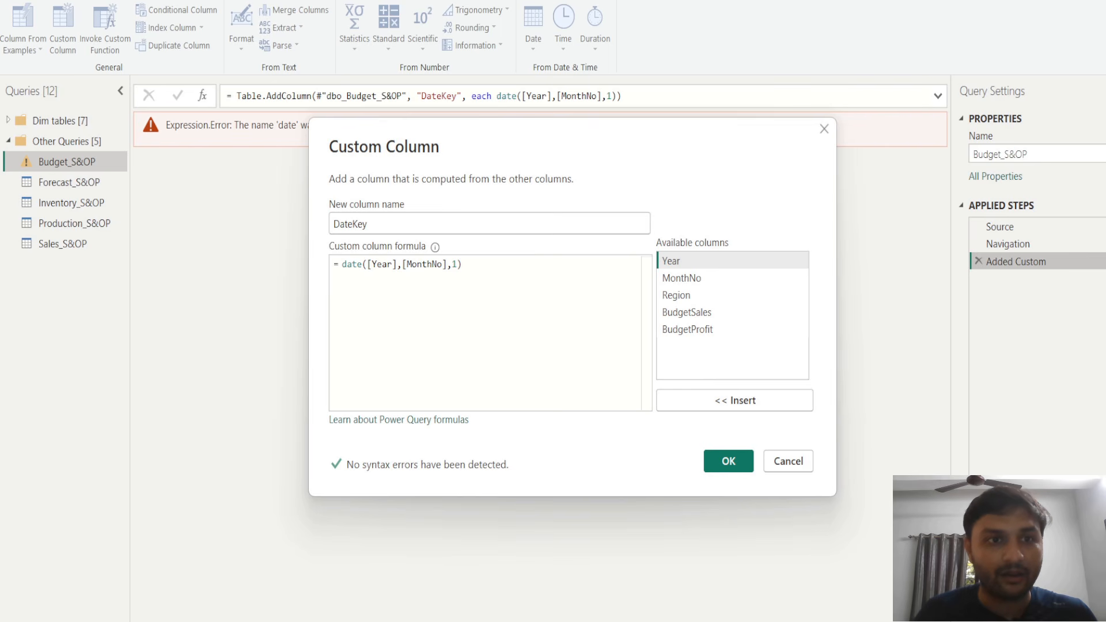
left_click_drag(565, 134, 498, 213)
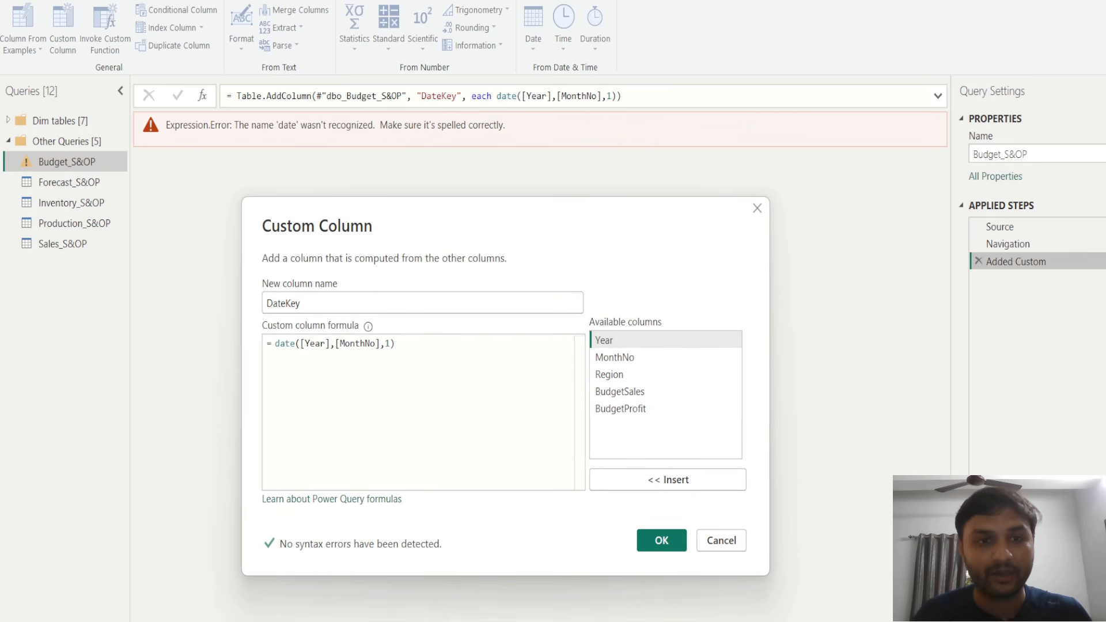
key("Escape")
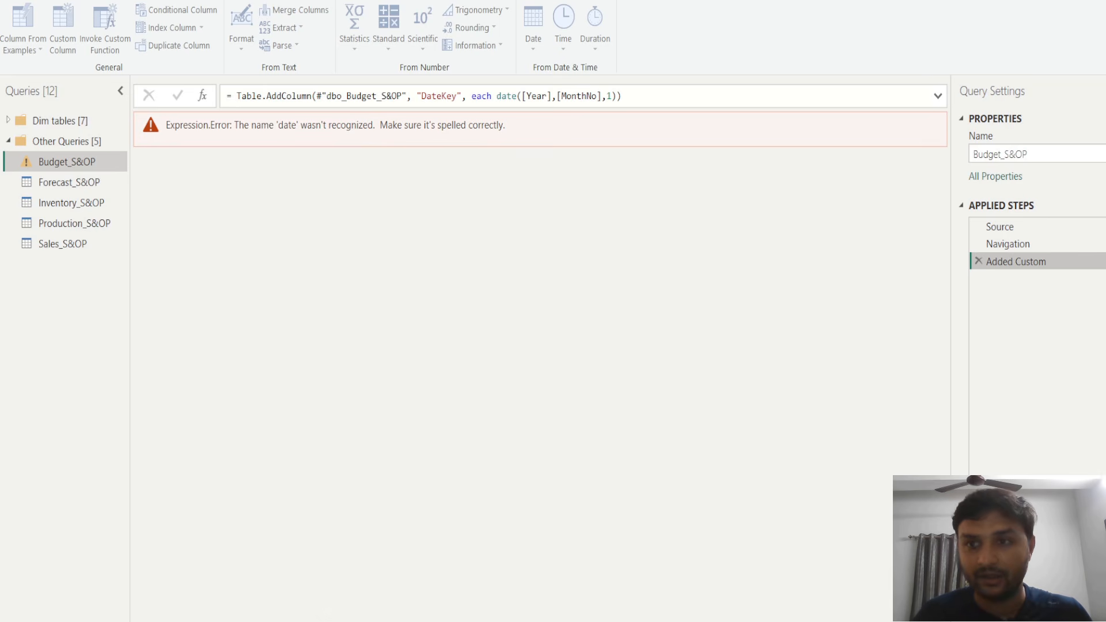
Reopen the Added Custom step's settings and remove the [Year] argument from the DateKey formula
double_click(1015, 262)
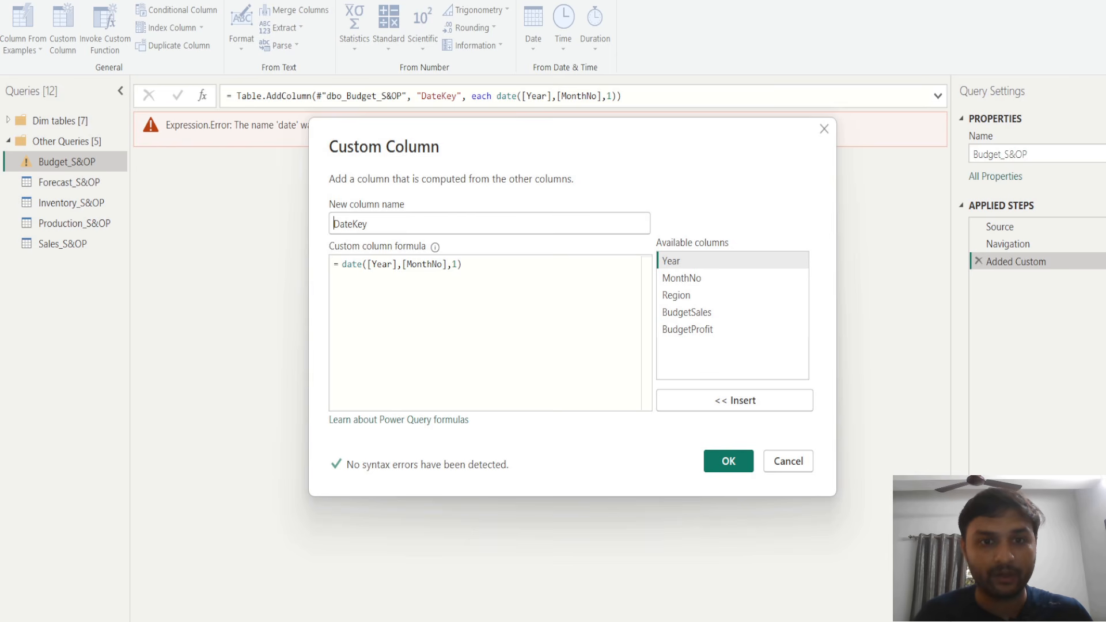
left_click(402, 265)
key("BackSpace")
key("BackSpace")
key("BackSpace")
key("BackSpace")
key("BackSpace")
key("BackSpace")
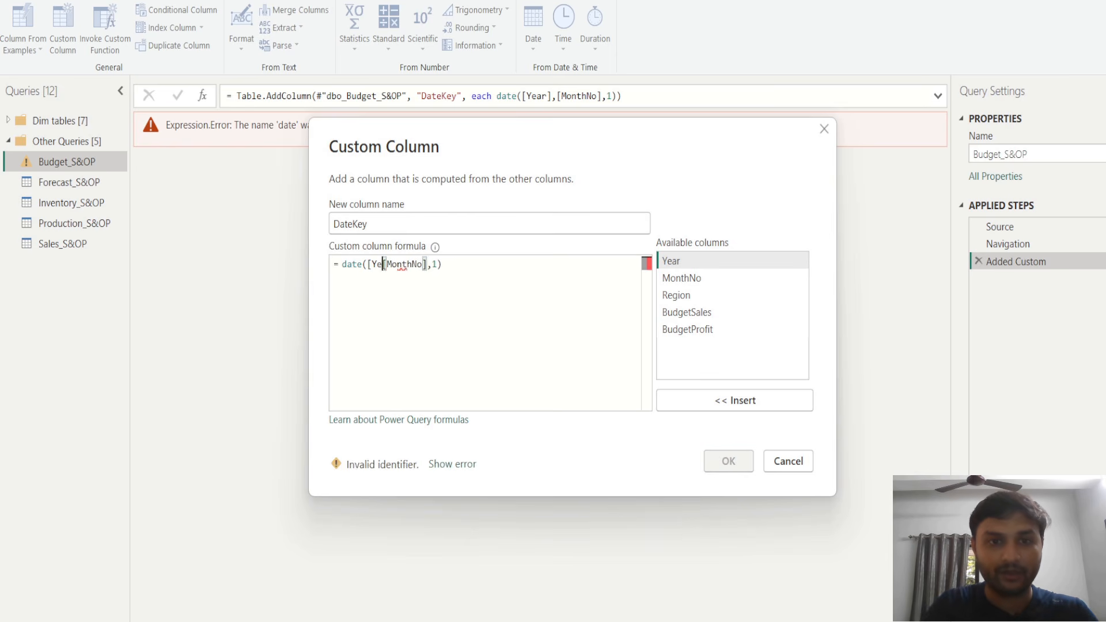
left_click(382, 265)
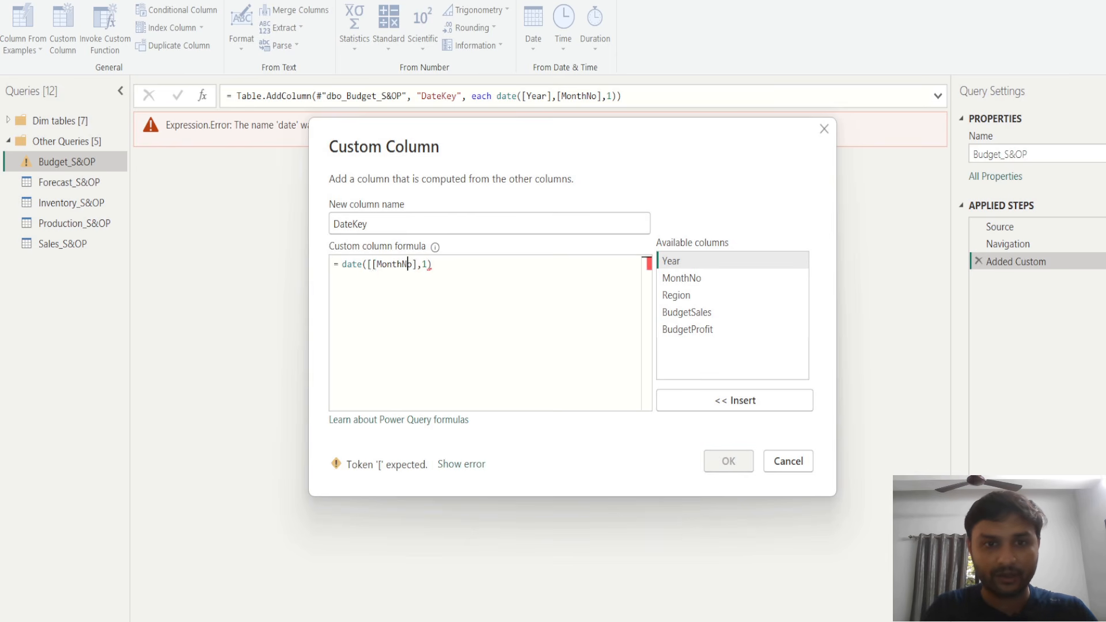
Insert [year] as an argument after [MonthNo] in the DateKey formula
key("Right")
key("Right")
key("Right")
type("yea")
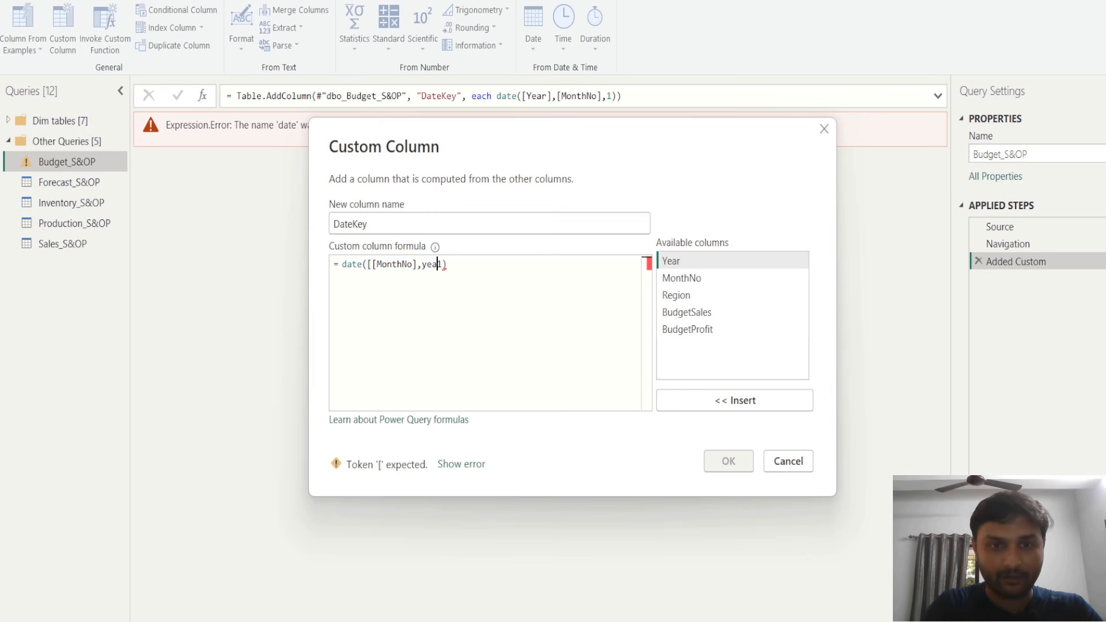
key("BackSpace")
key("BackSpace")
key("BackSpace")
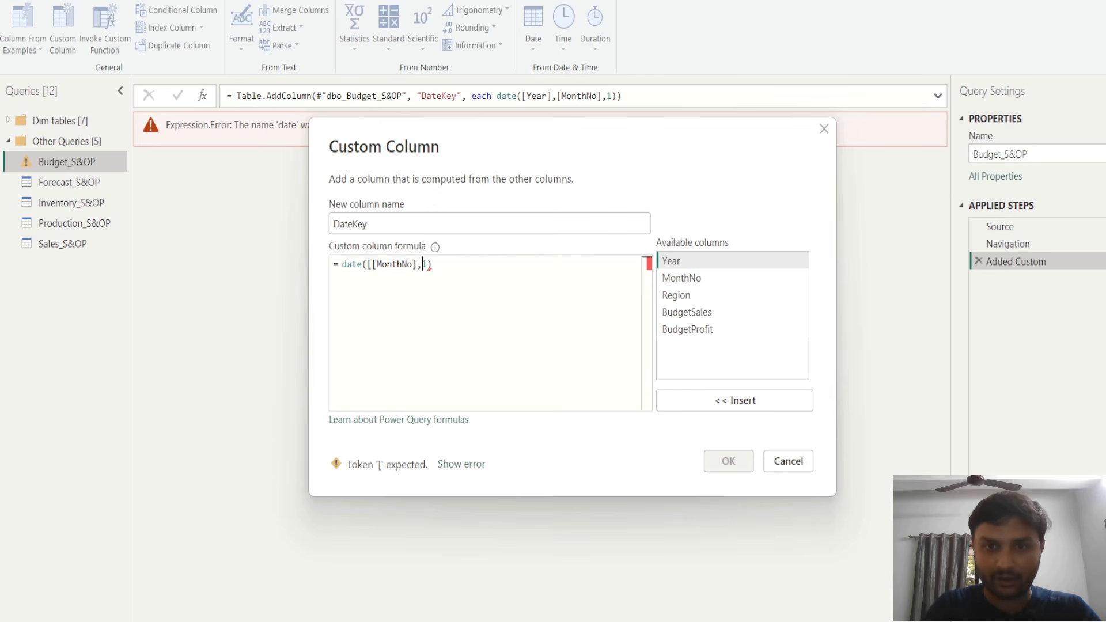
type("[year")
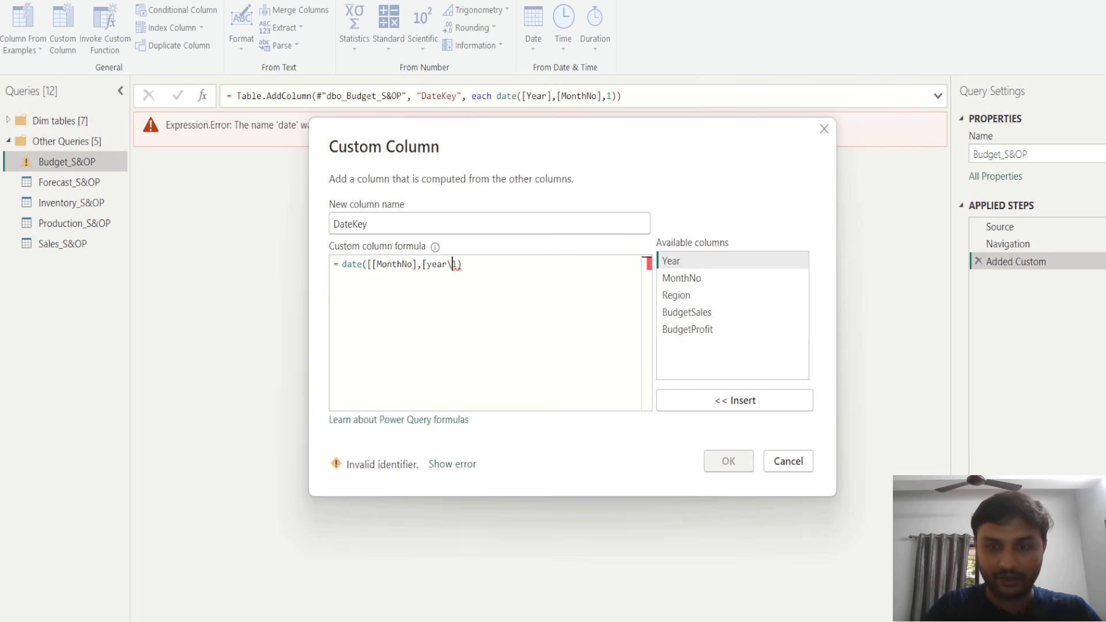
type("]")
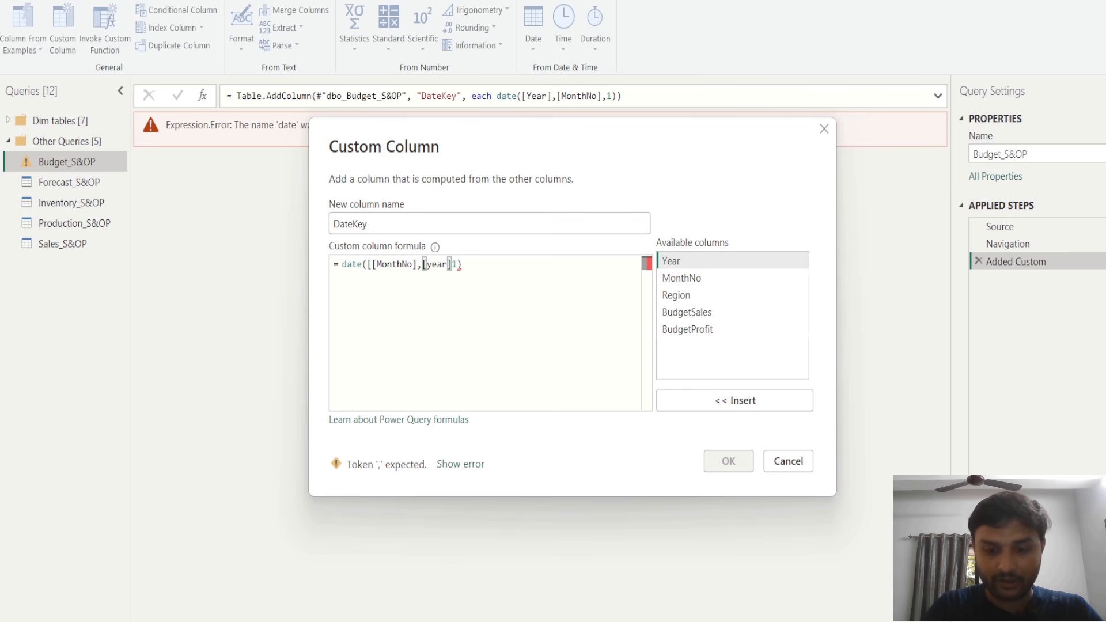
type(",")
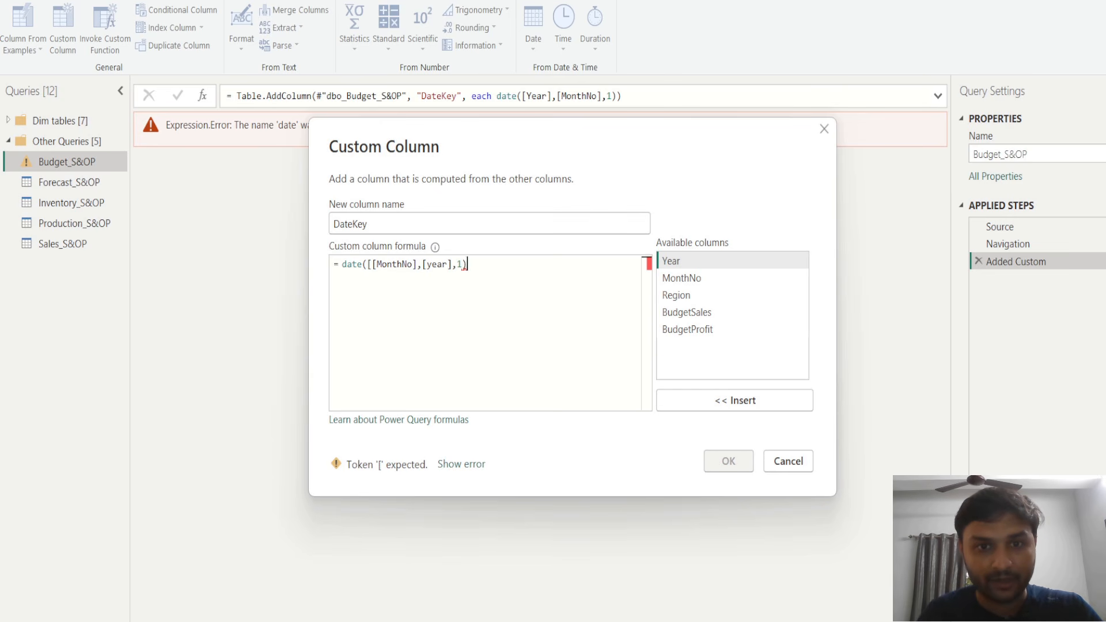
Rewrite the DateKey formula as date([MonthNo], [Year],1) and apply it
key("BackSpace")
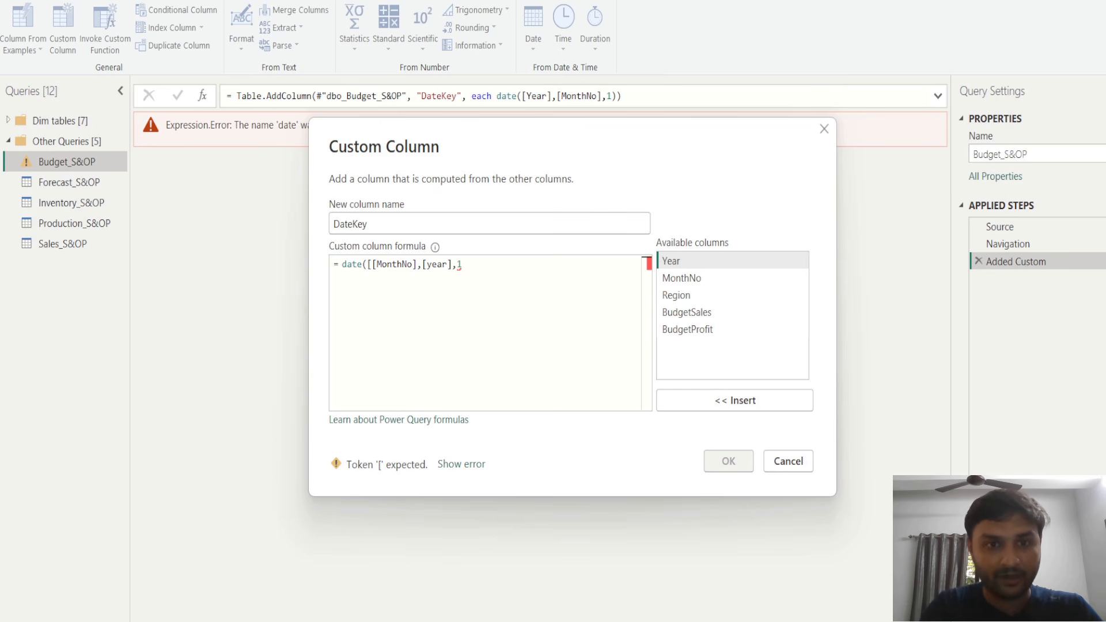
key("BackSpace")
key("BackSpace")
key("BackSpace")
key("BackSpace")
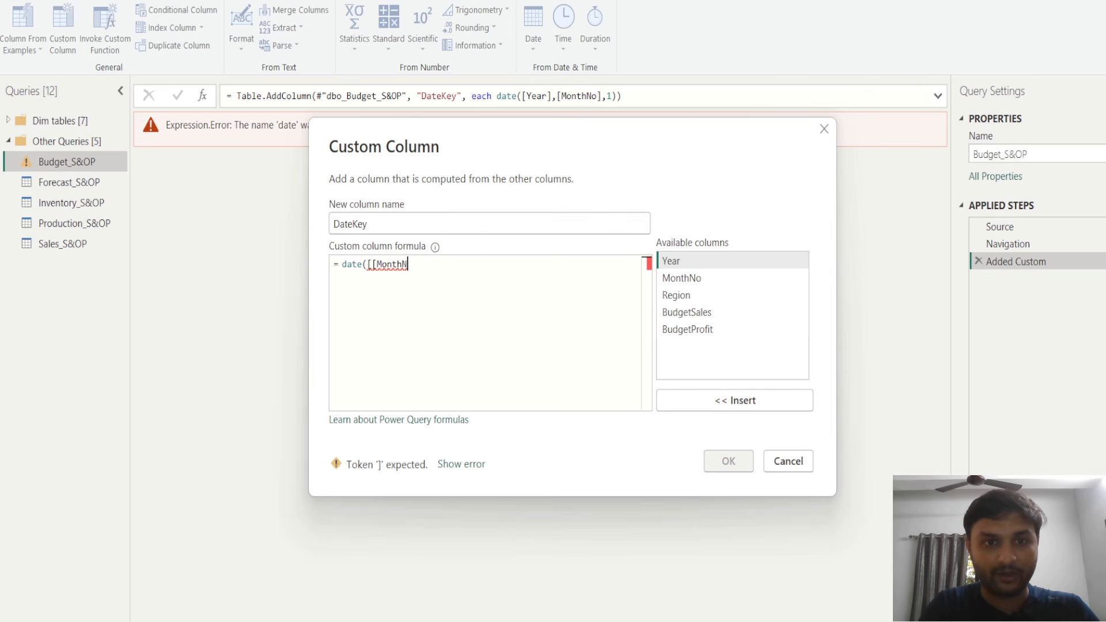
key("BackSpace")
key("BackSpace")
key("BackSpace")
key("BackSpace")
key("BackSpace")
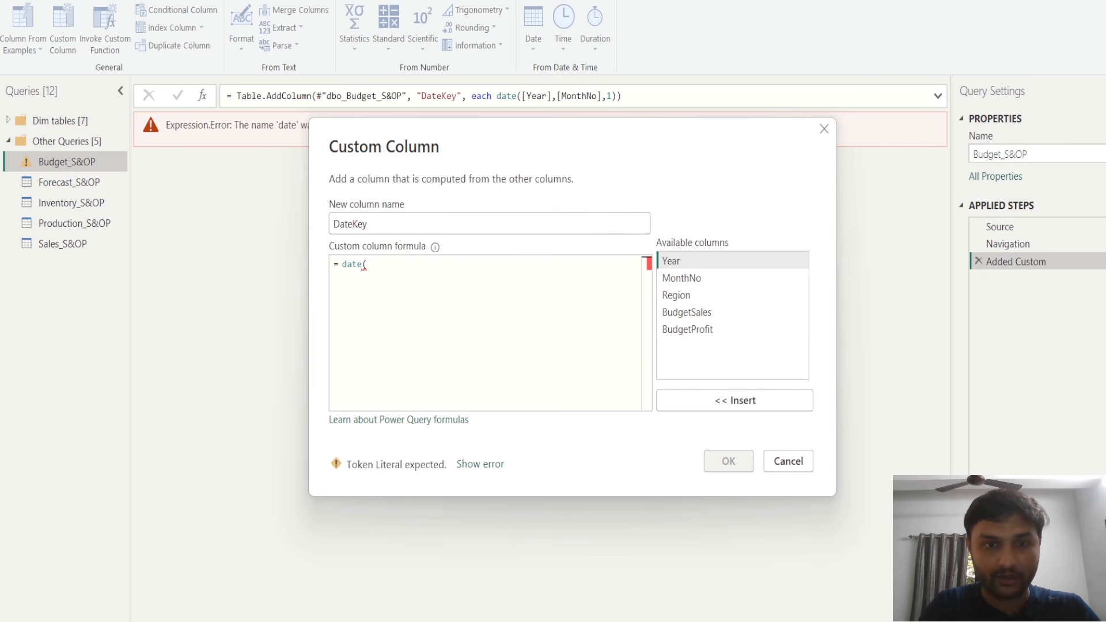
type("[MonthNo]")
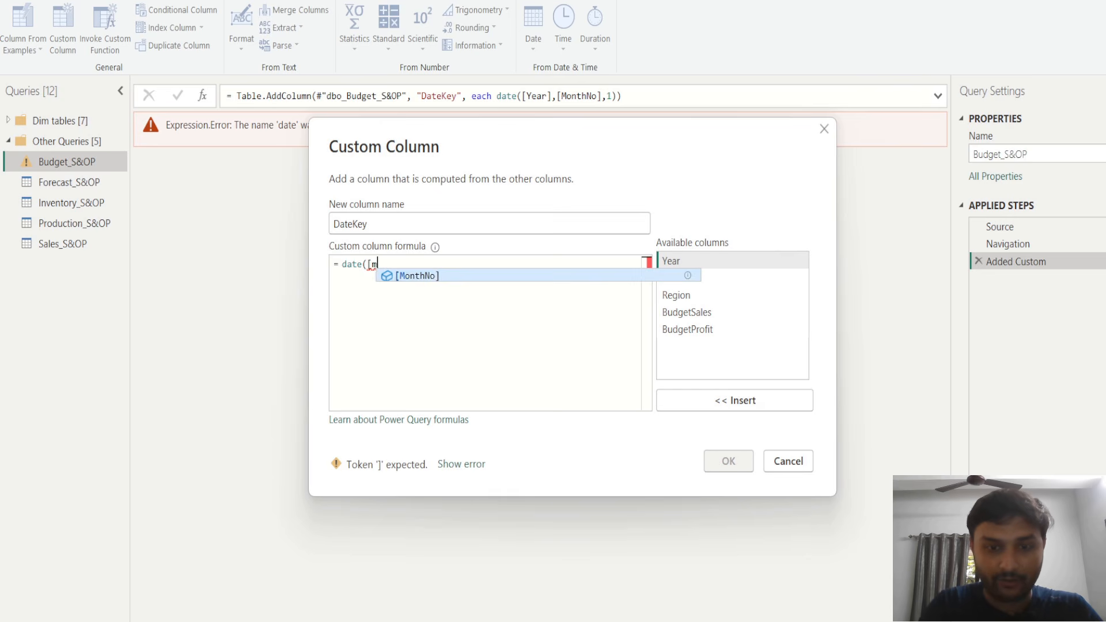
type(", ")
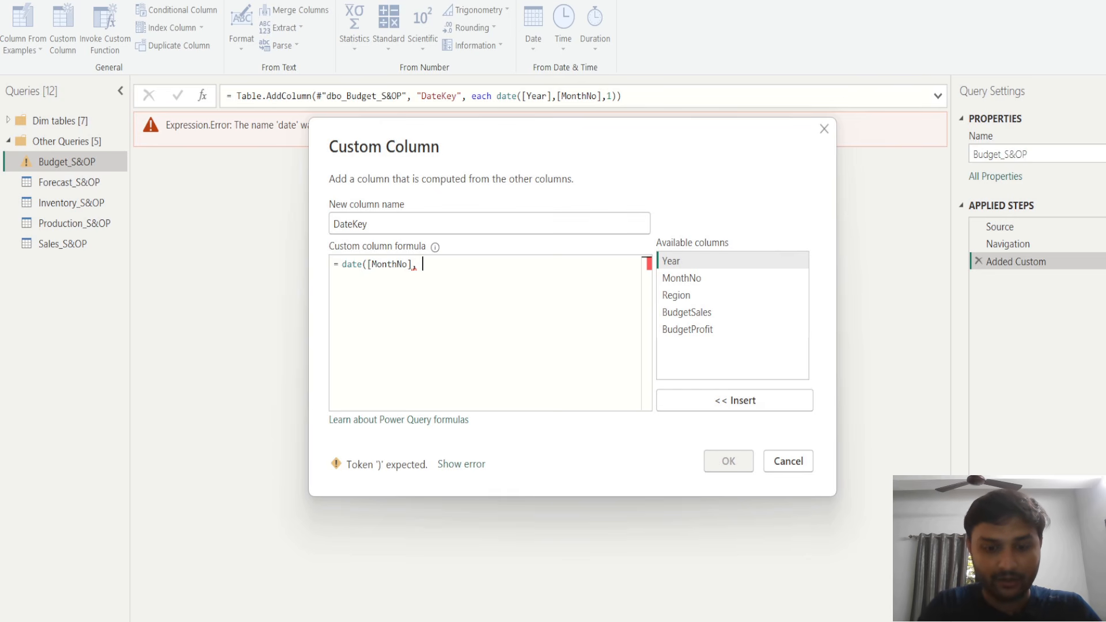
type("year")
key("Tab")
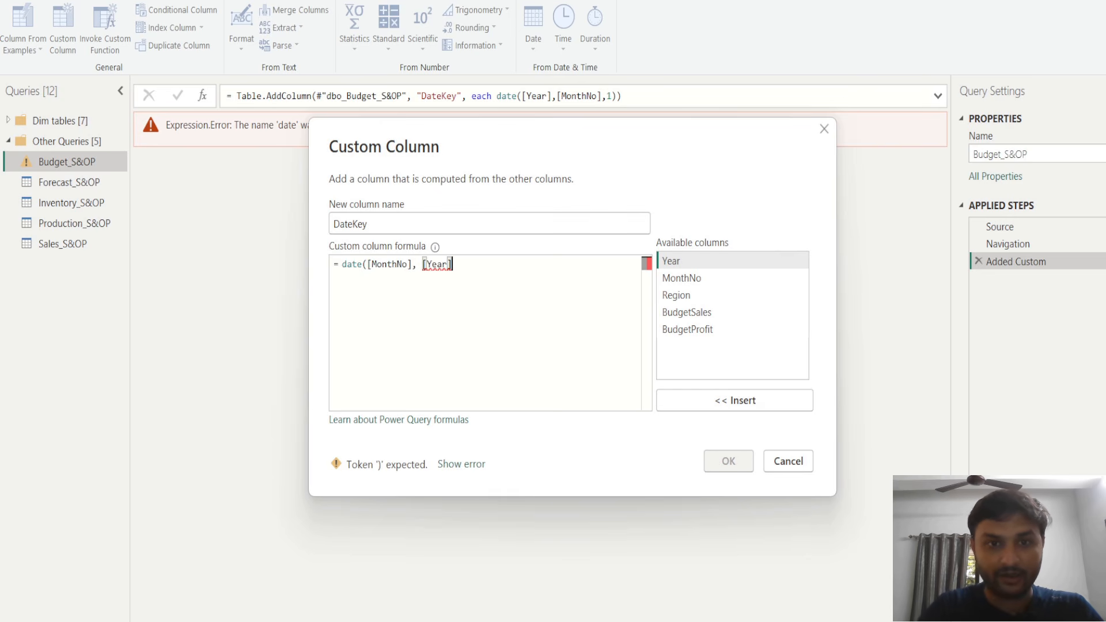
type(",")
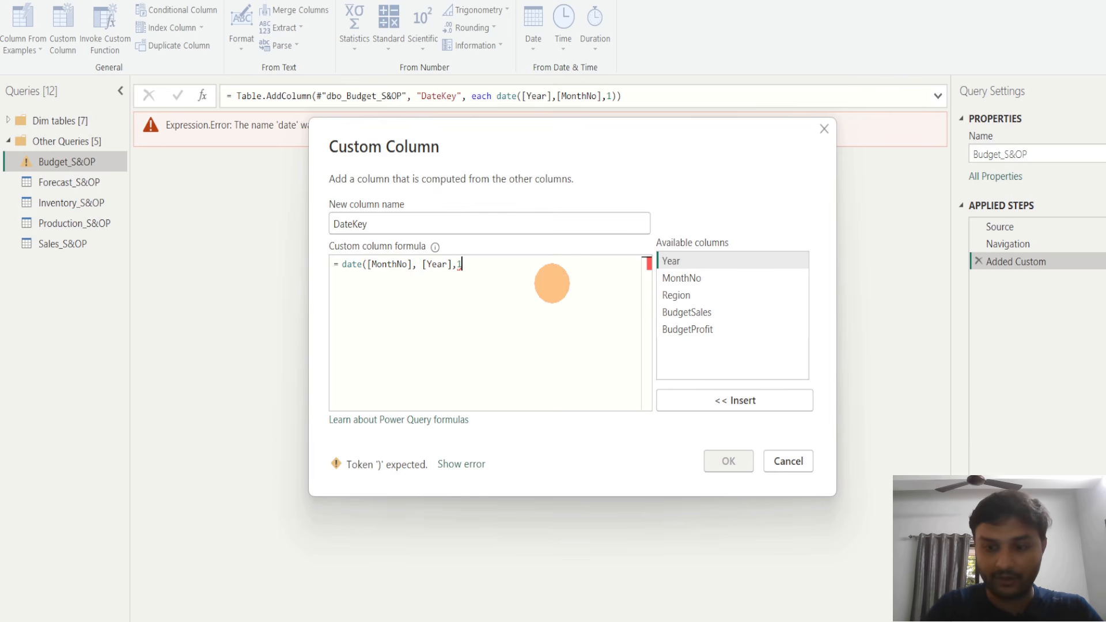
type("1)")
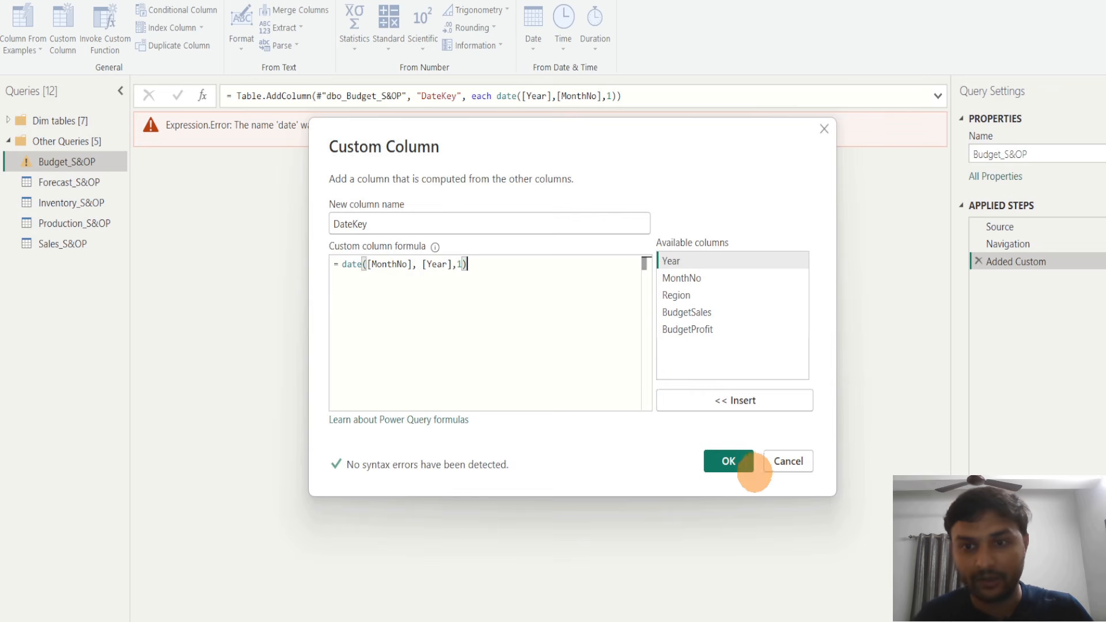
left_click(728, 461)
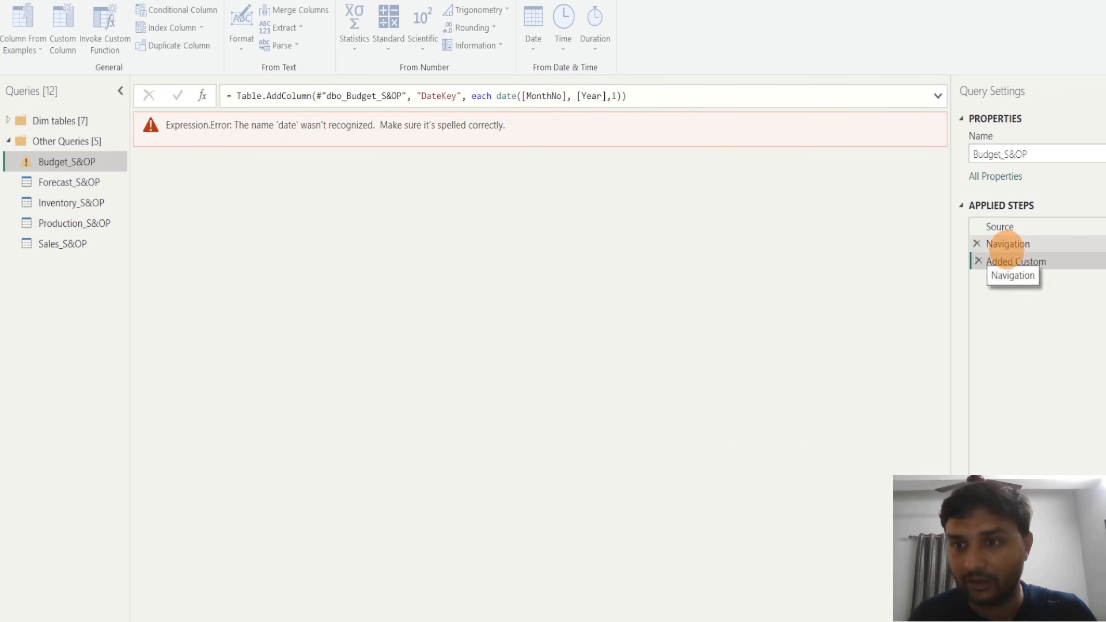
Compare the Navigation and Added Custom steps of Budget_S&OP, and delete the Added Custom step
left_click(996, 244)
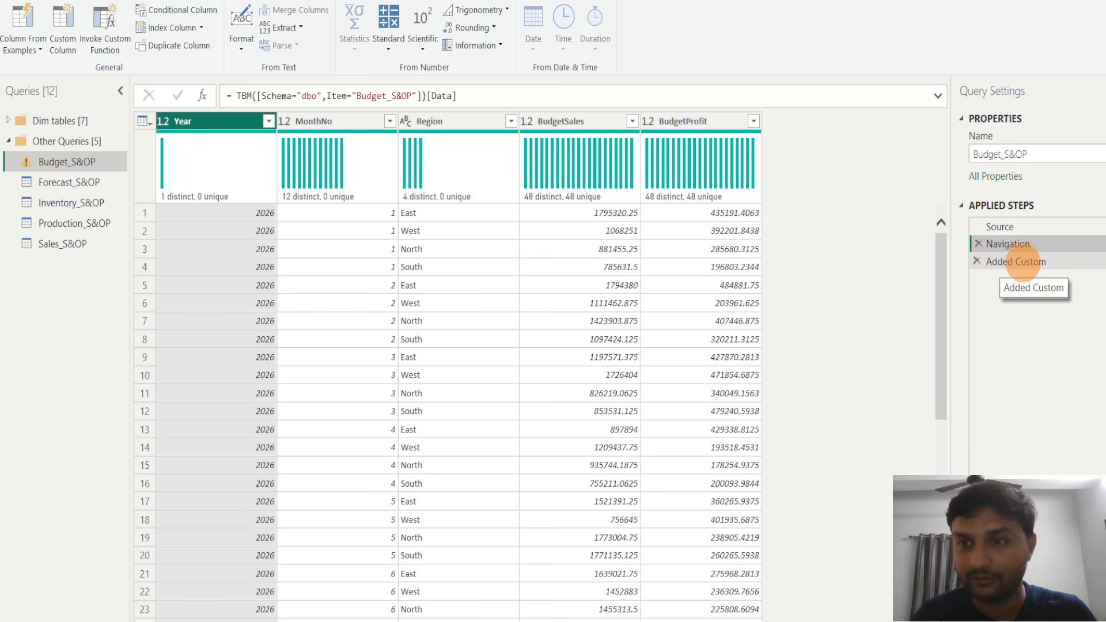
left_click(1002, 263)
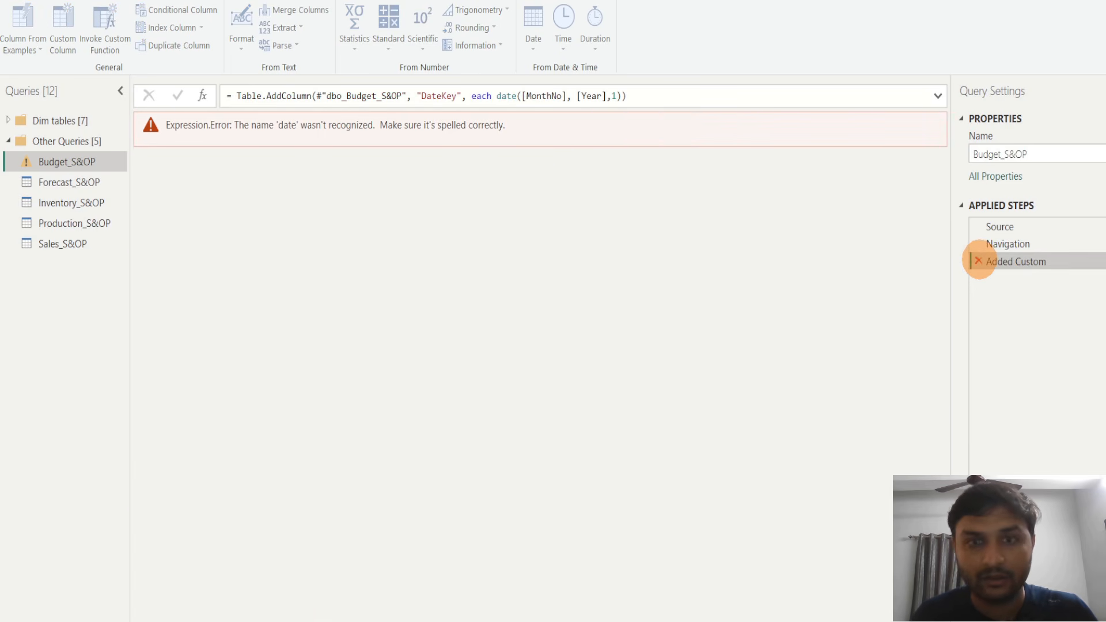
left_click(978, 260)
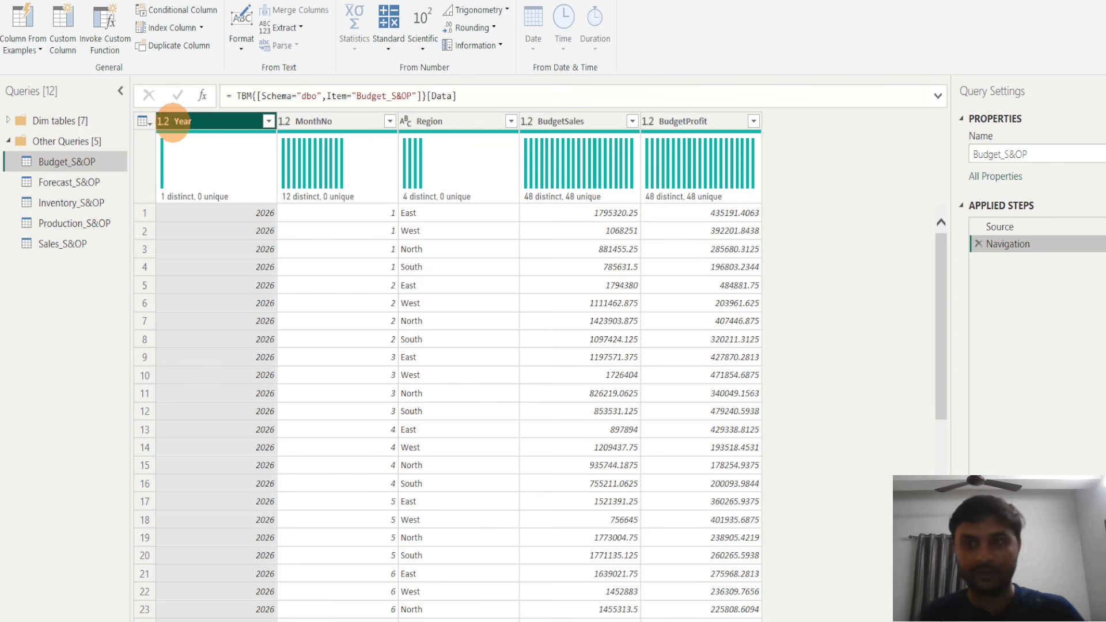
Open the Forecast_S&OP query and set the Year column's data type to Whole Number
mouse_move(180, 144)
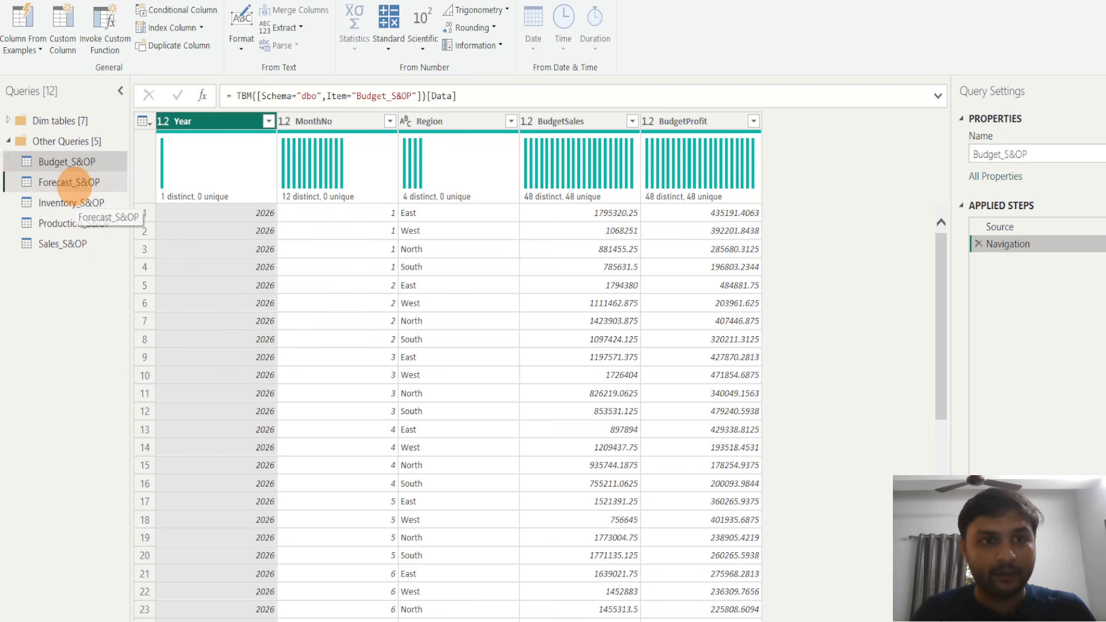
left_click(69, 182)
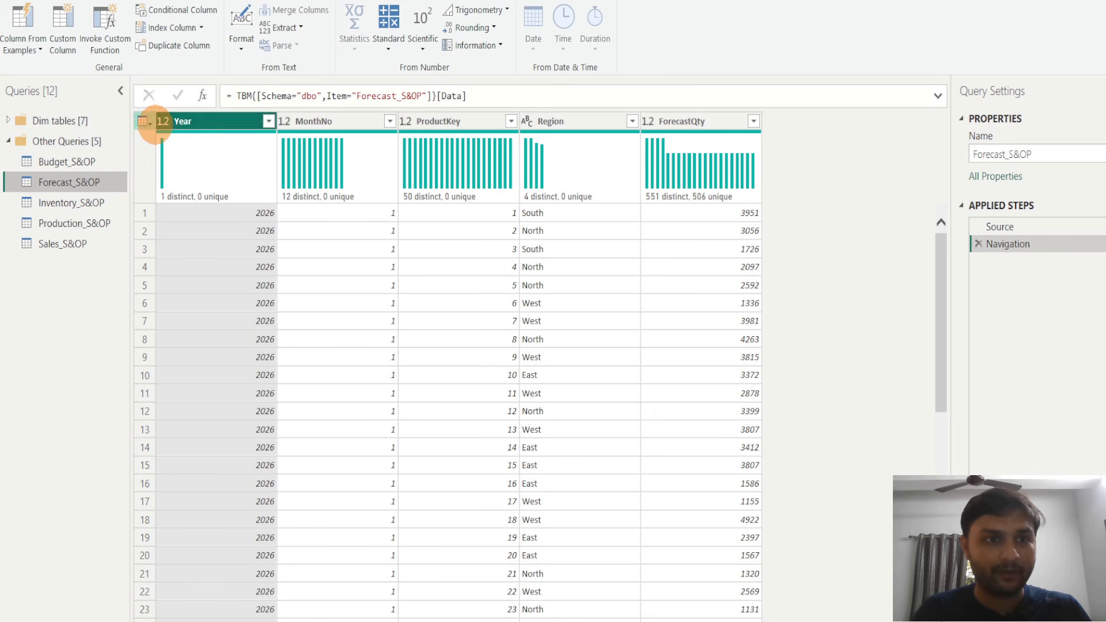
left_click(163, 121)
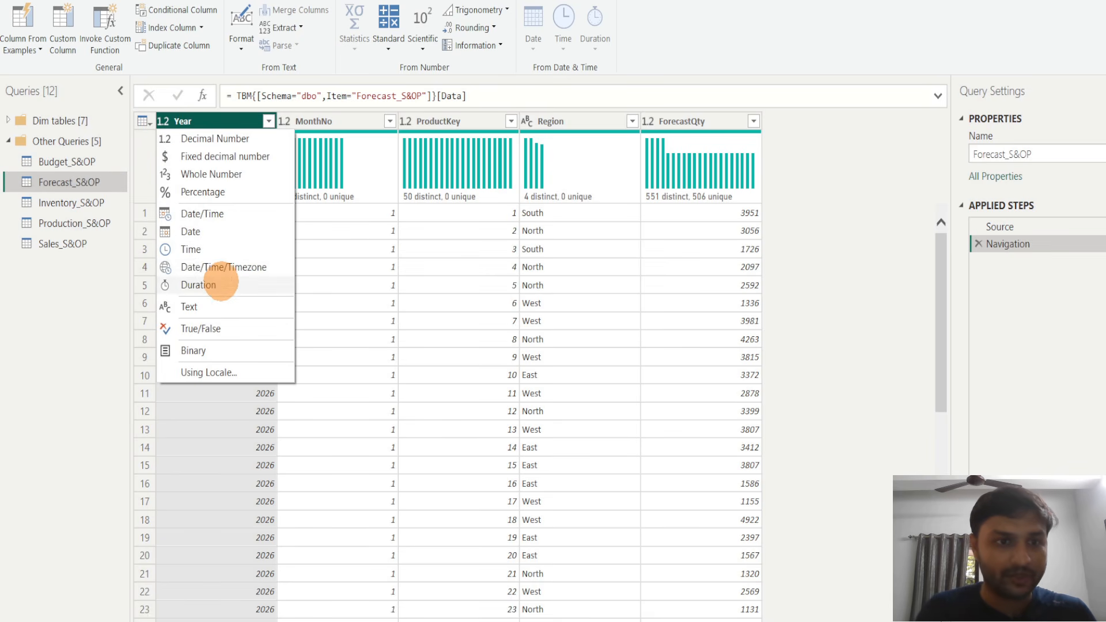
left_click(212, 174)
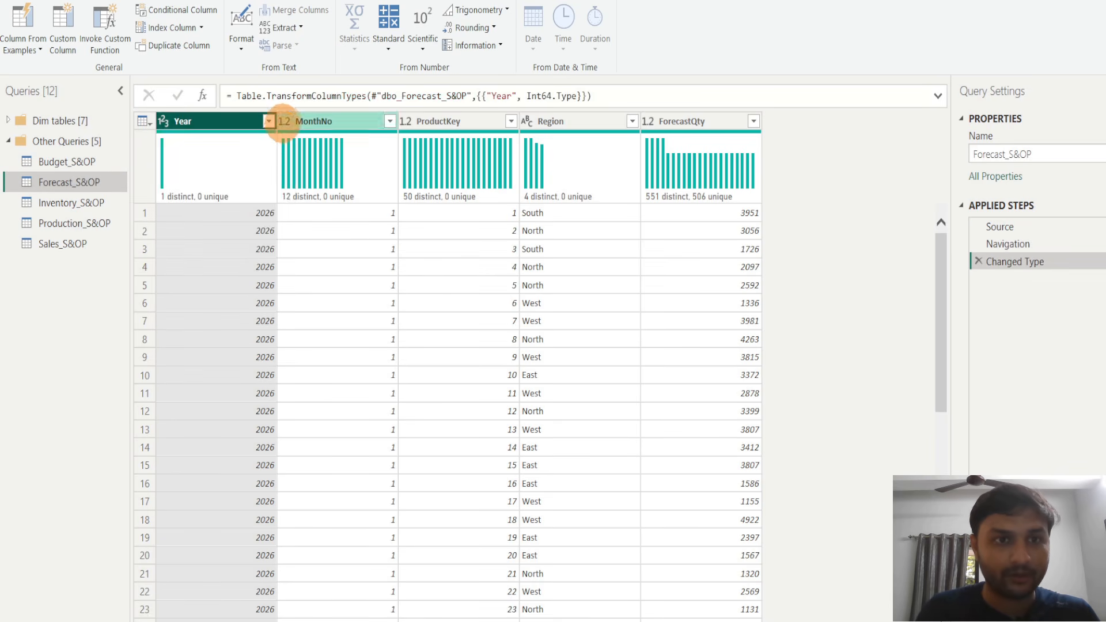
Set the MonthNo column's data type in Forecast_S&OP to Fixed decimal number
left_click(283, 121)
left_click(316, 160)
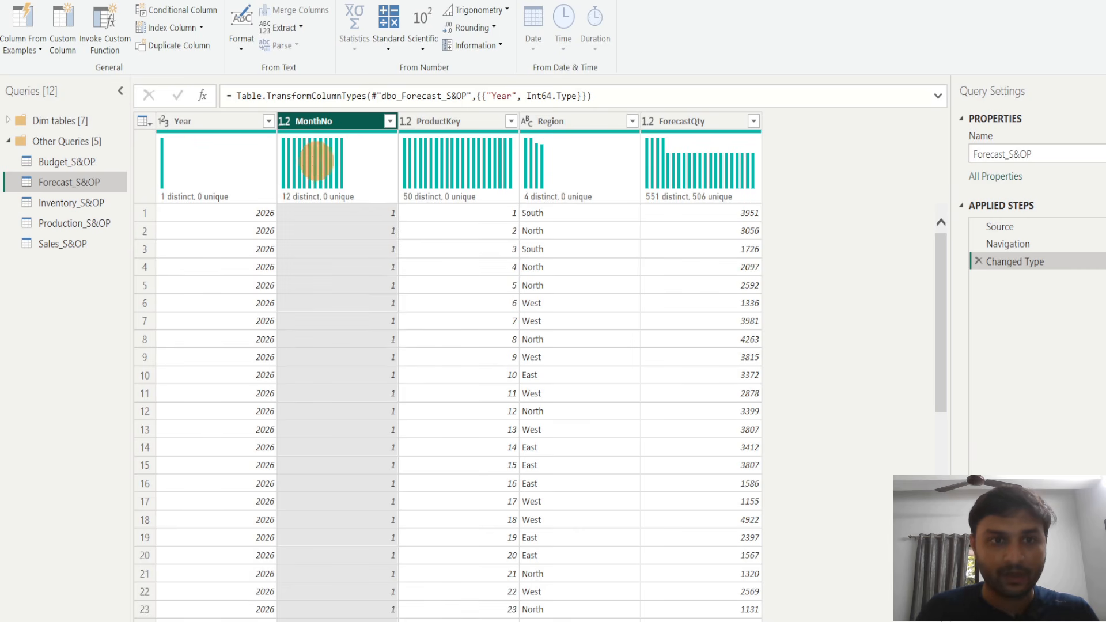
left_click(284, 121)
left_click(300, 176)
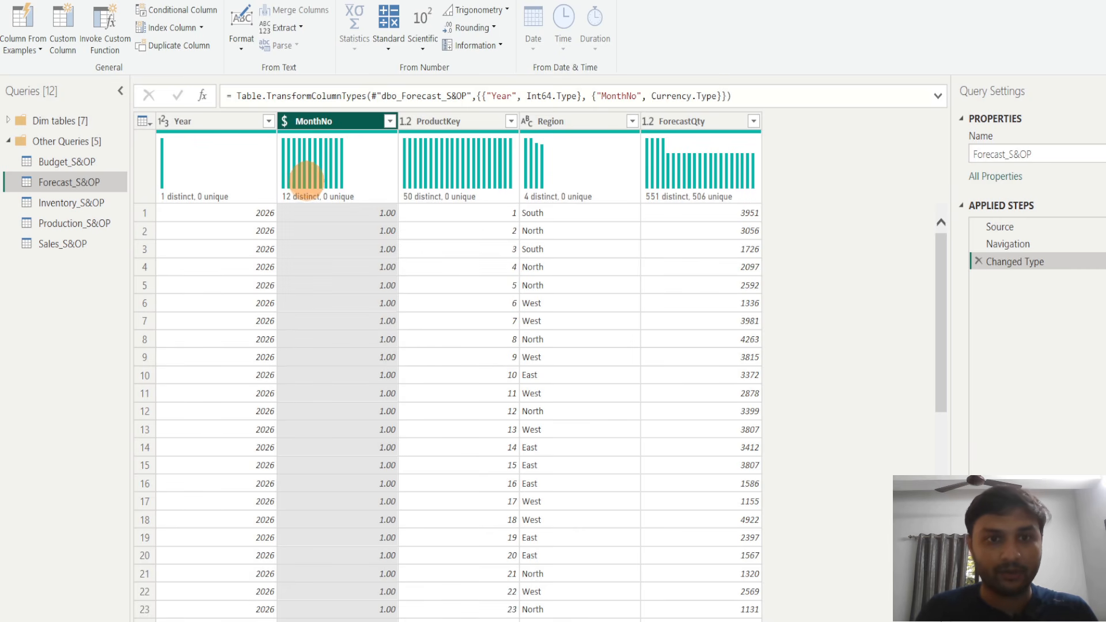
Set MonthNo in Forecast_S&OP to Whole Number and add a custom column with the formula Date([Year],[MonthNo],1)
left_click(590, 351)
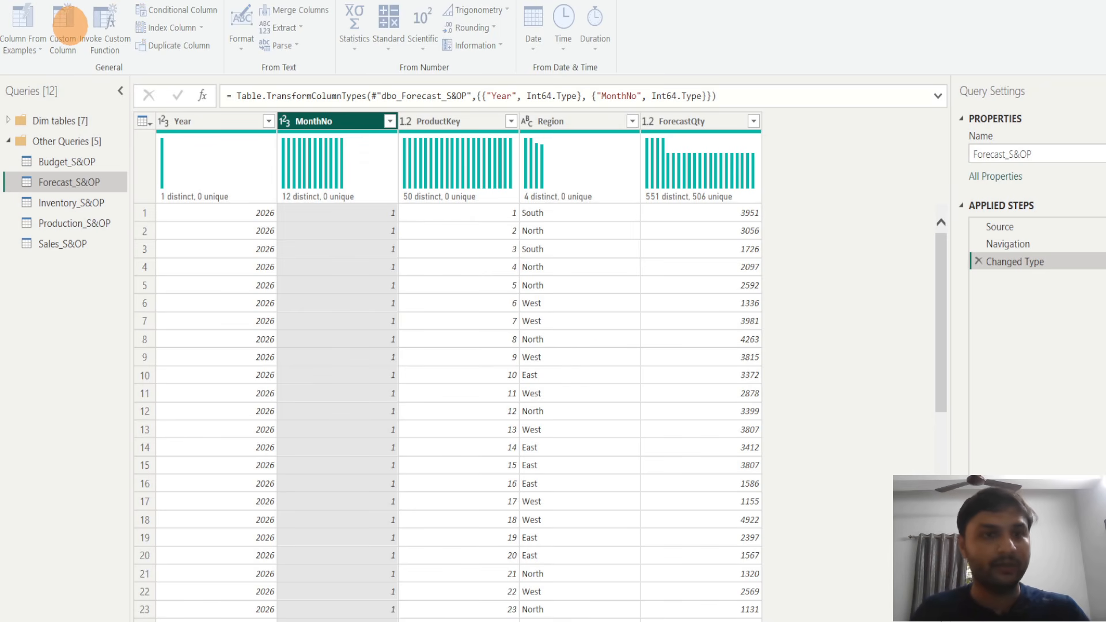
left_click(70, 25)
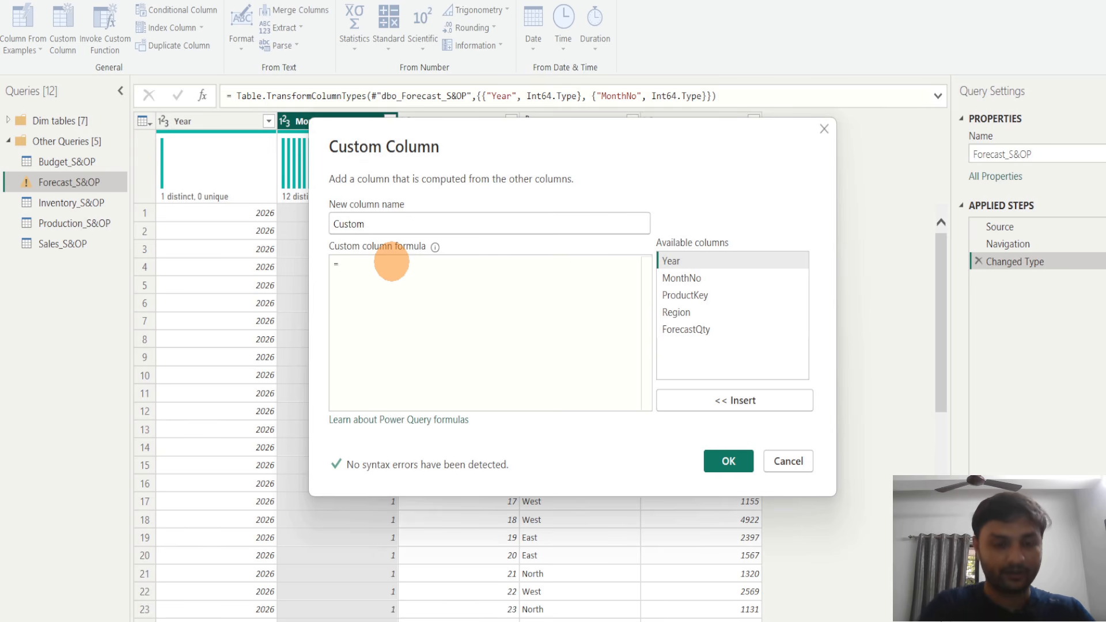
type("Date")
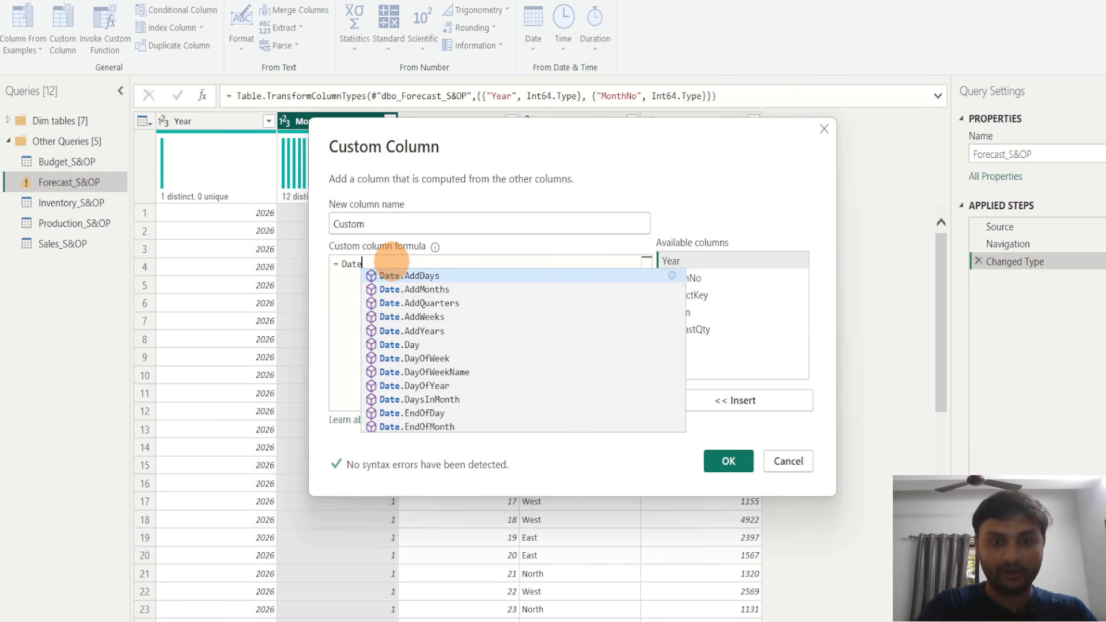
type("(")
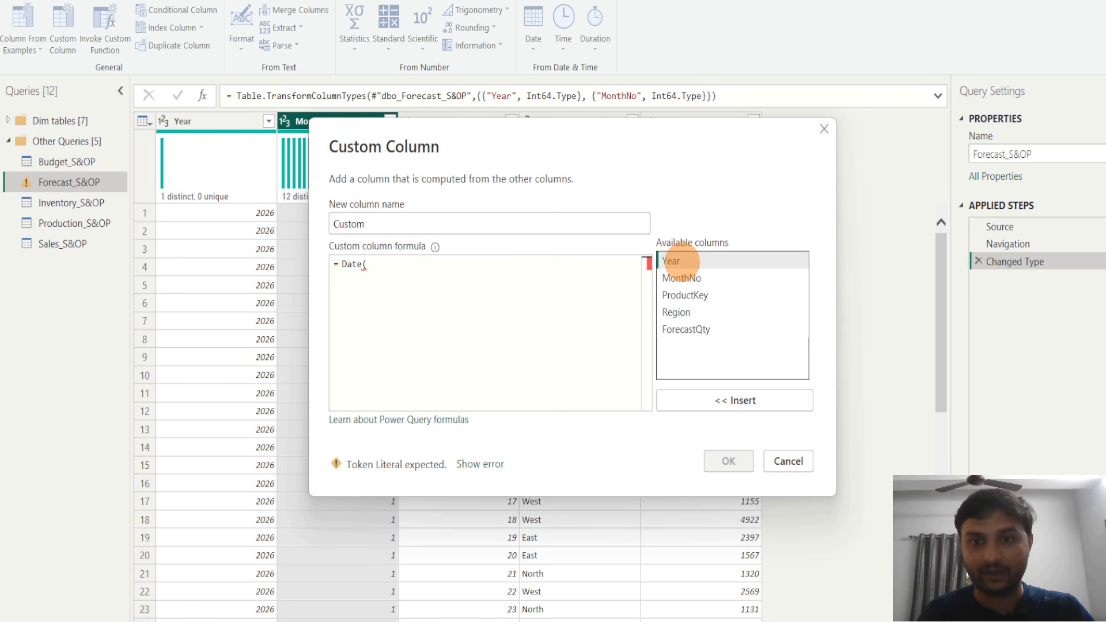
double_click(671, 261)
type(",")
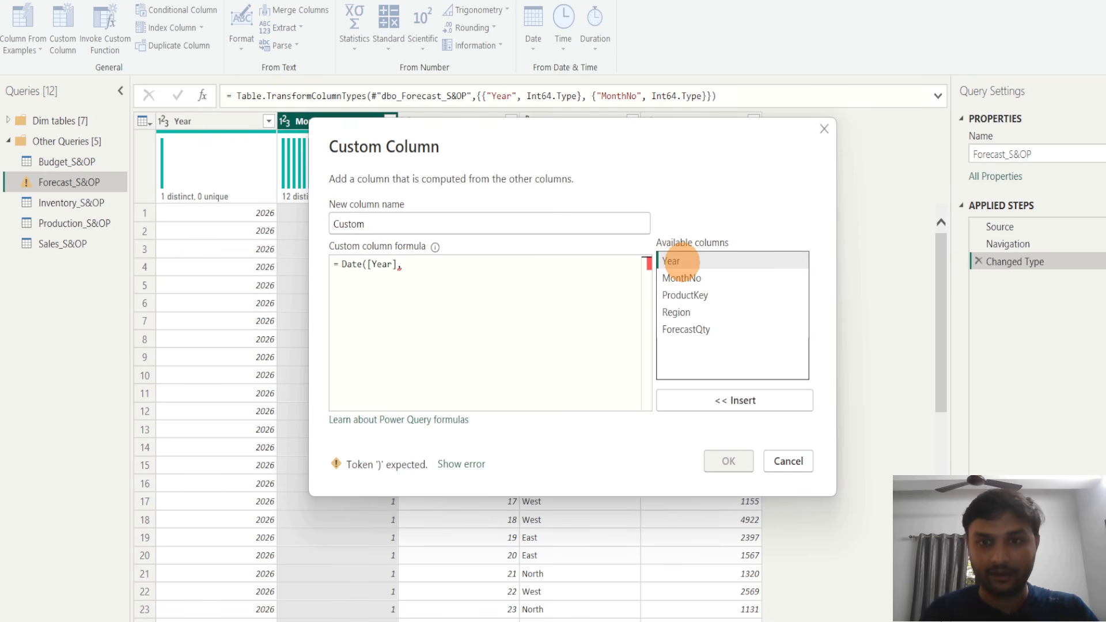
double_click(681, 278)
type(",")
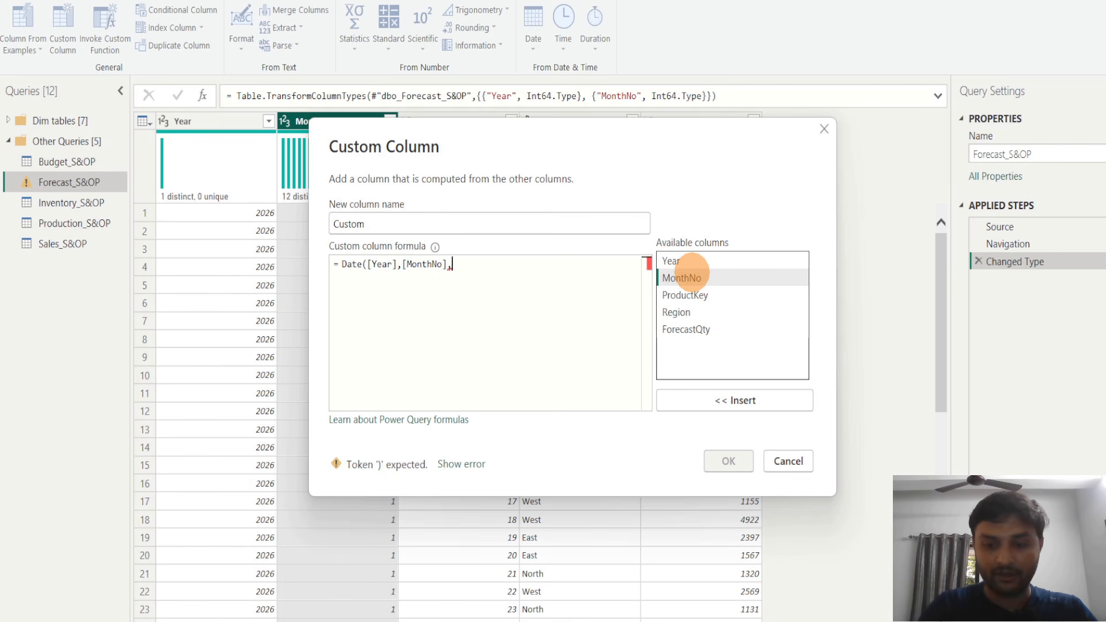
type("1)")
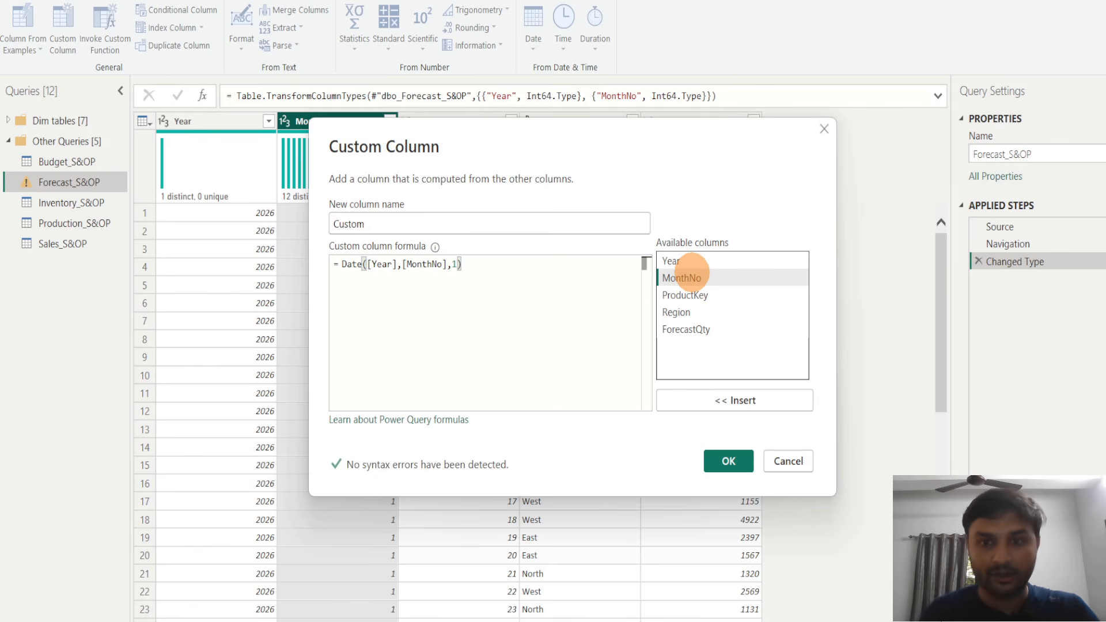
left_click(728, 459)
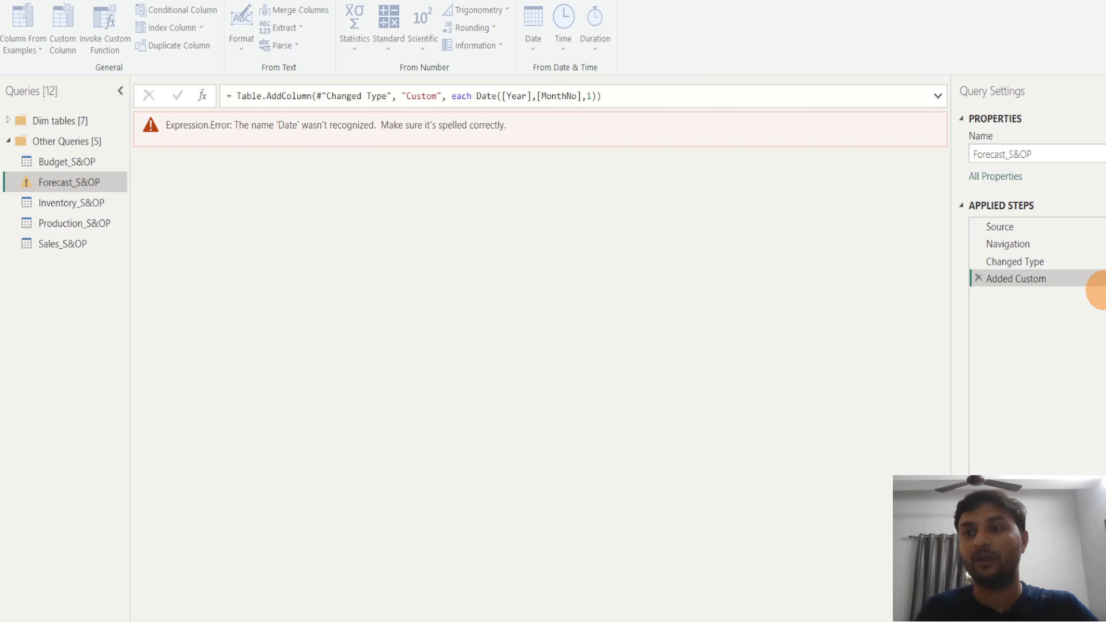
Correct the Forecast_S&OP custom column formula to #date([Year],[MonthNo],1) and apply it
left_click(1104, 279)
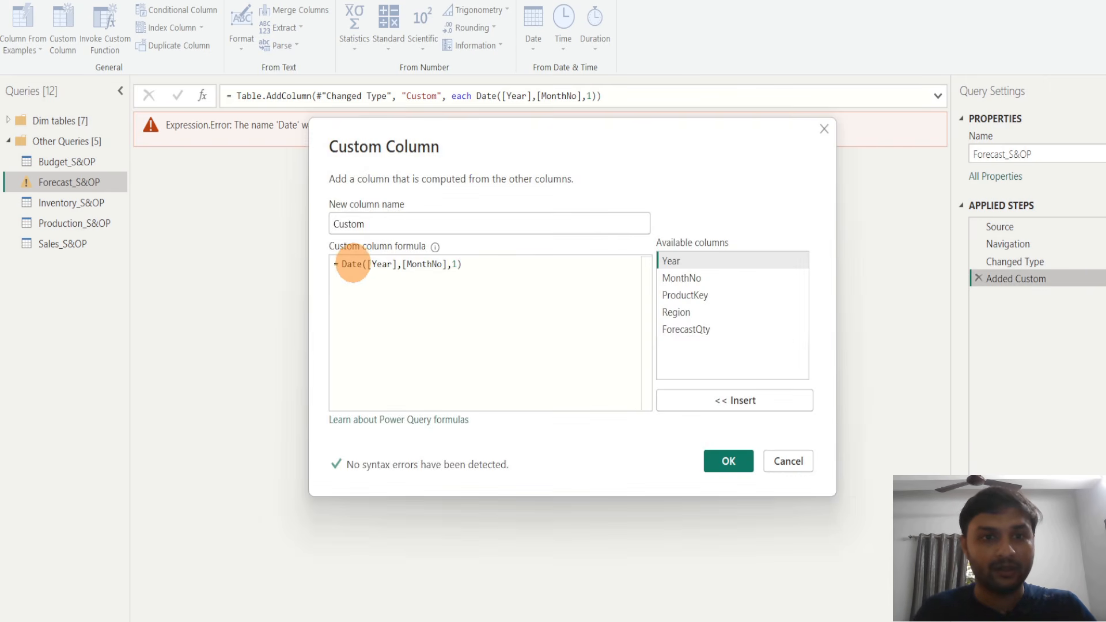
left_click(347, 263)
key("BackSpace")
type("d")
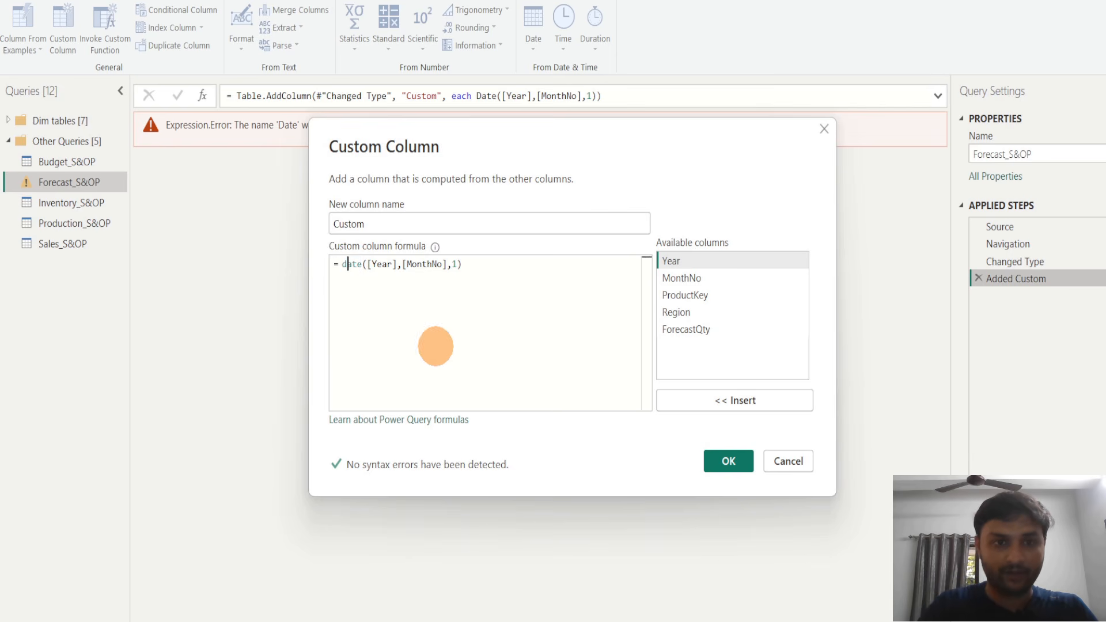
left_click(436, 346)
key("Left")
key("Left")
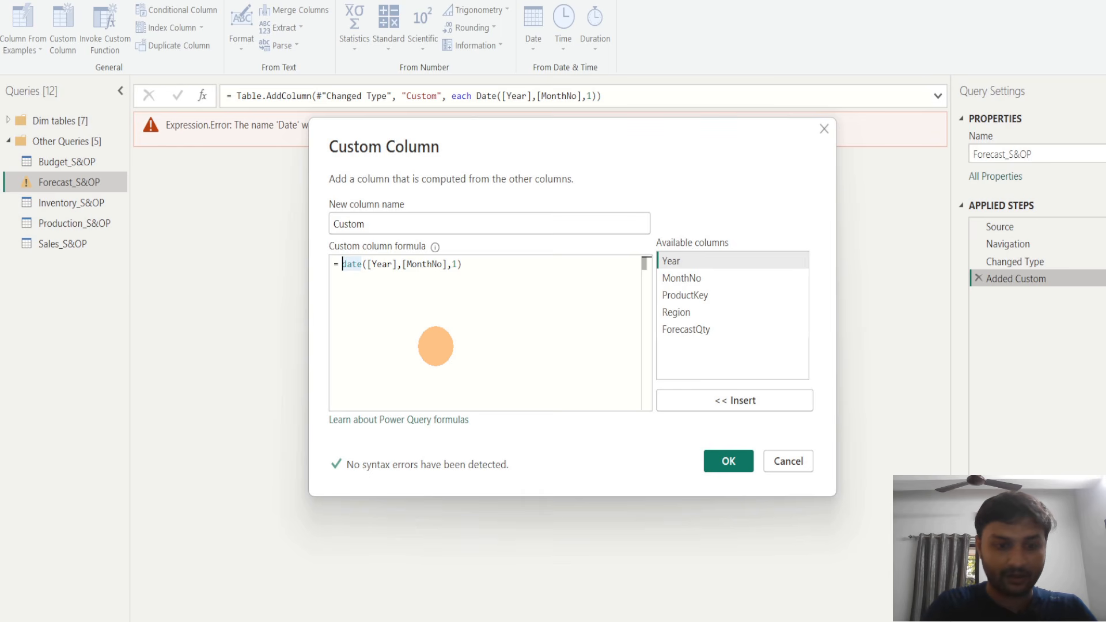
type("#")
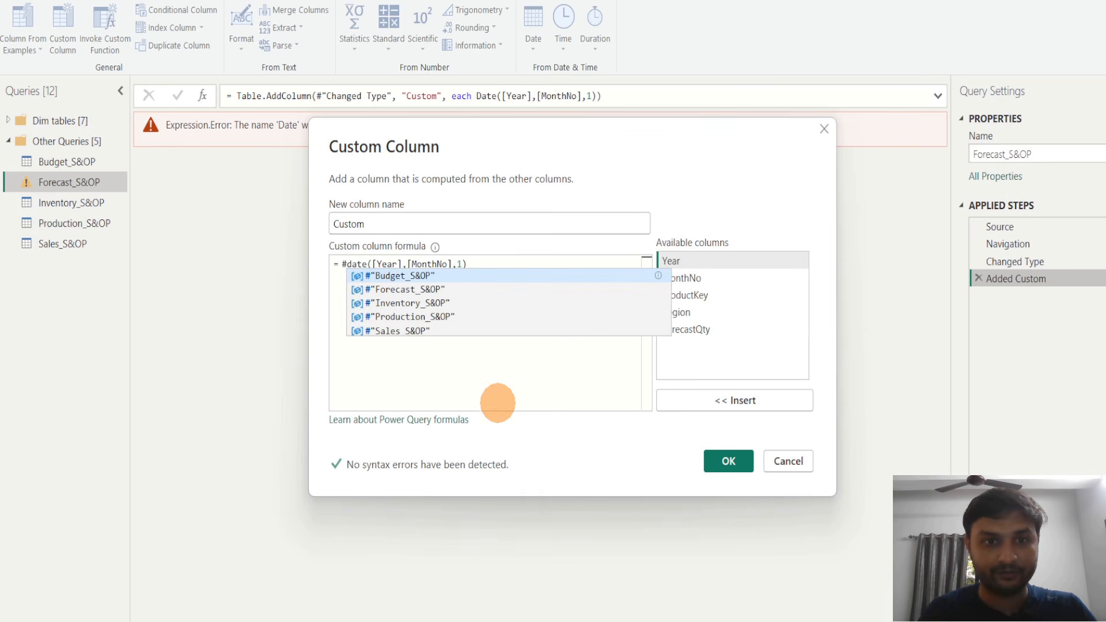
left_click(497, 400)
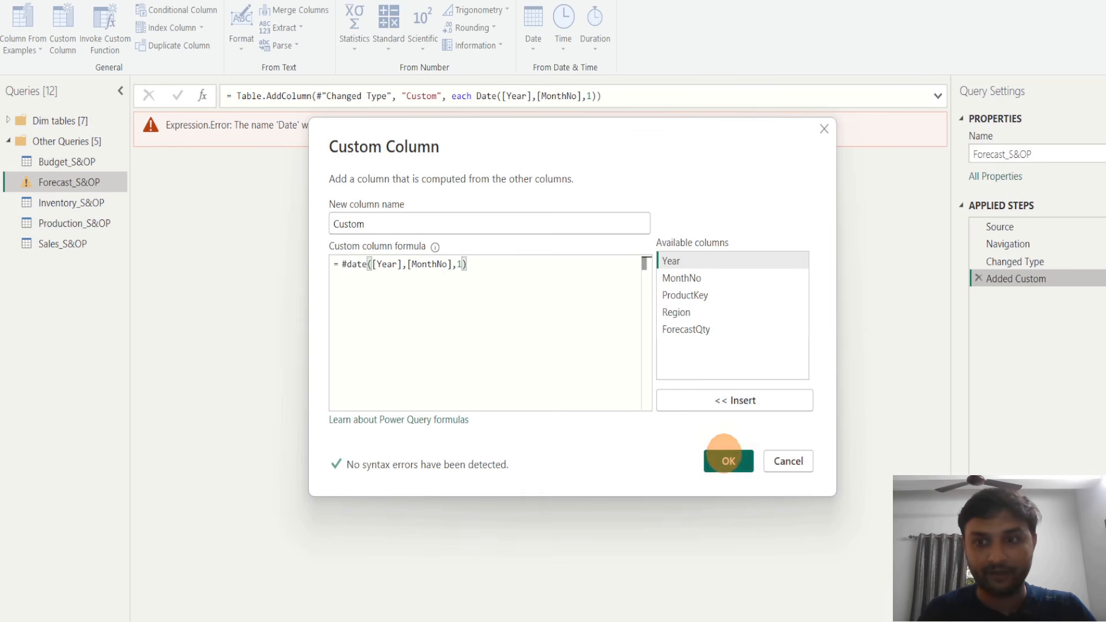
left_click(726, 459)
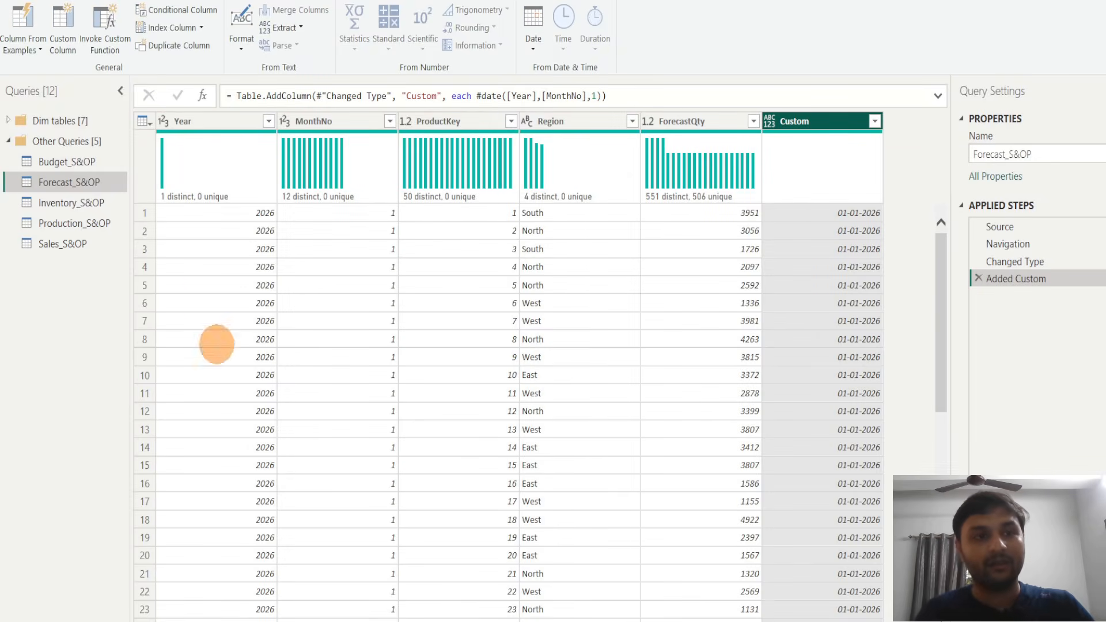
Add a custom column to the Budget_S&OP query with the formula #date([Year],[MonthNo],1)
left_click(67, 162)
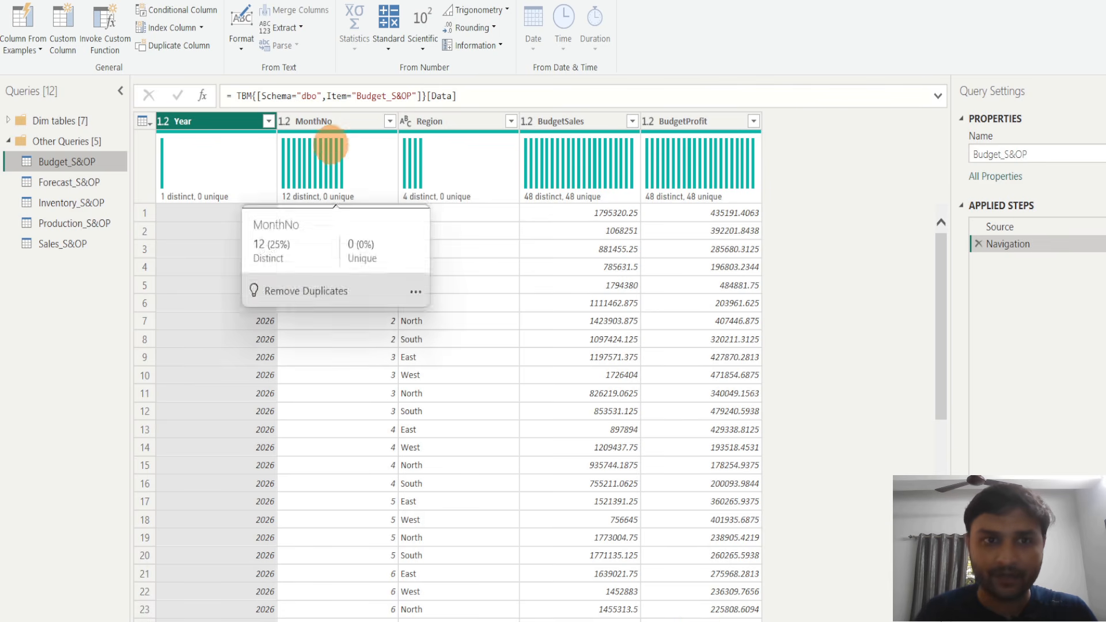
left_click(339, 122)
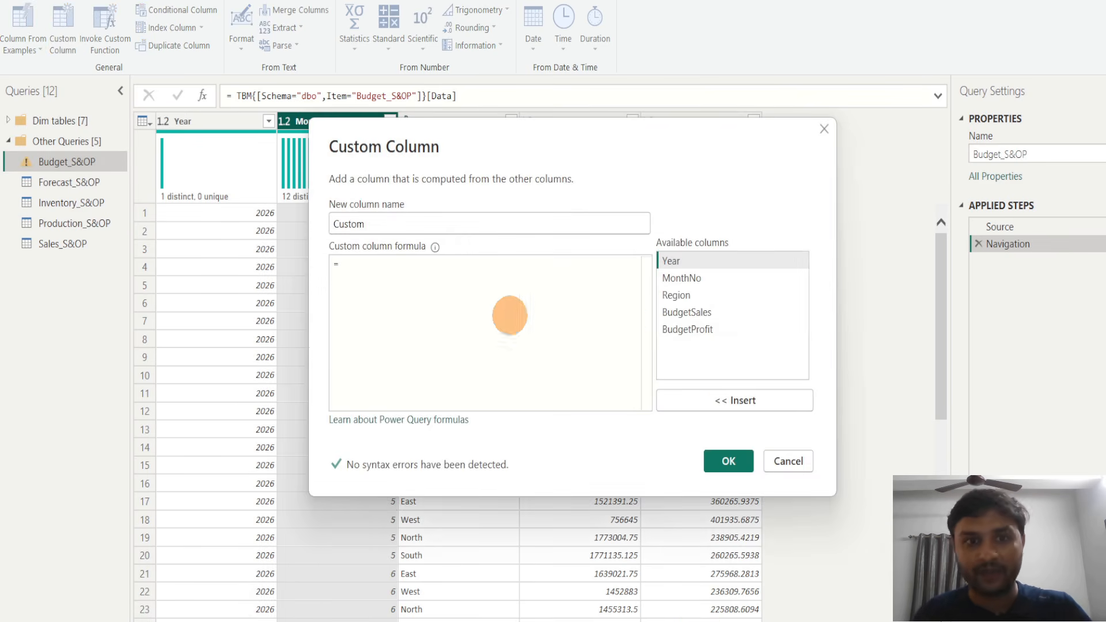
type("da")
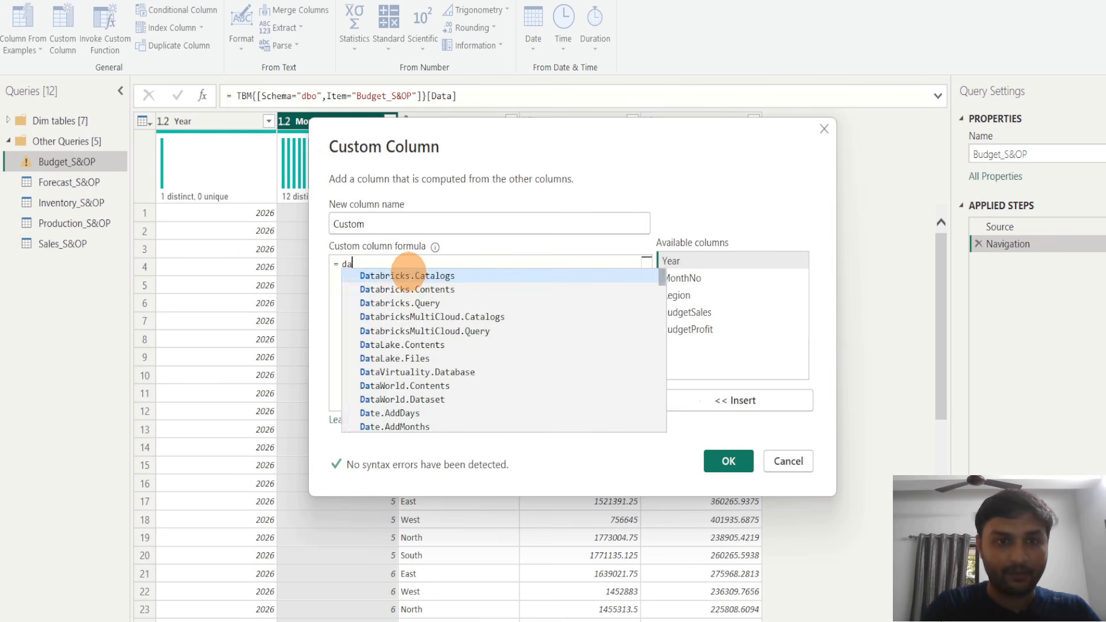
type("te")
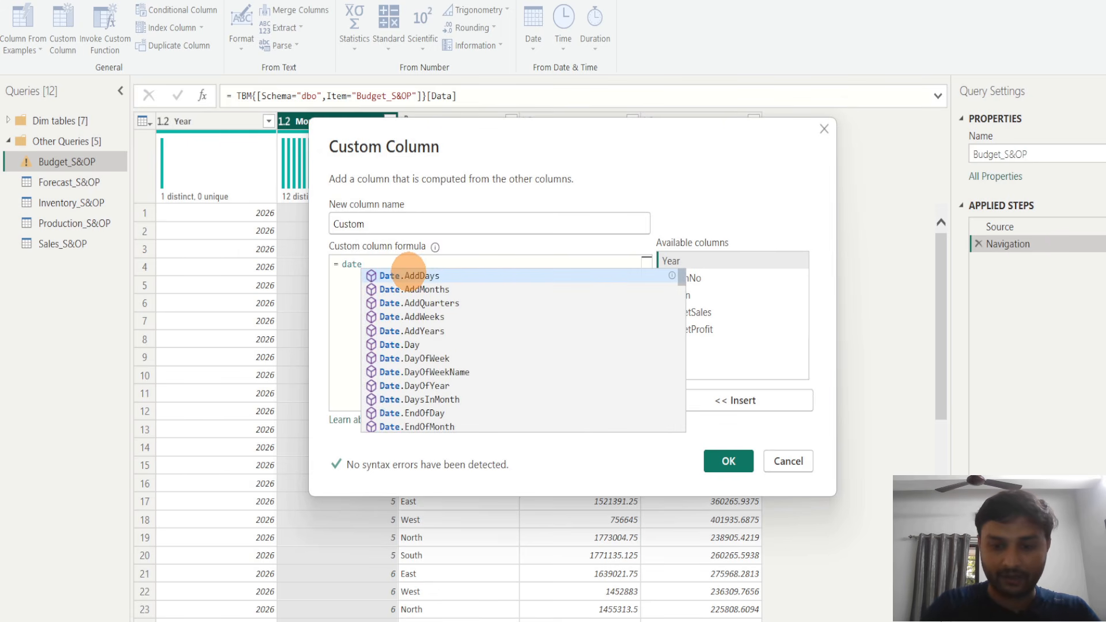
type("(")
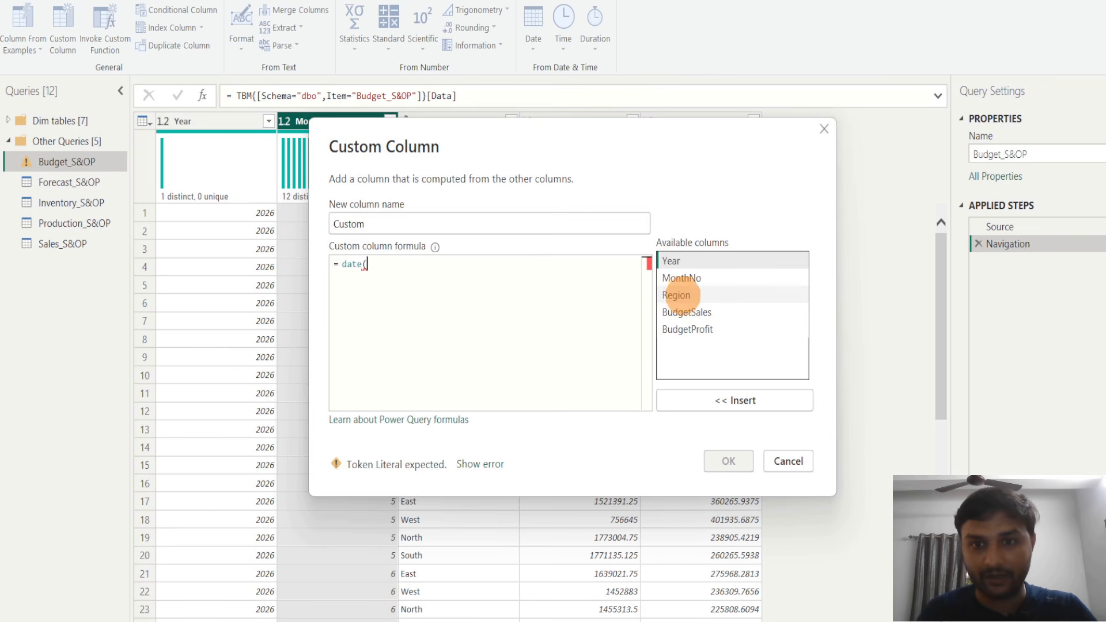
double_click(686, 261)
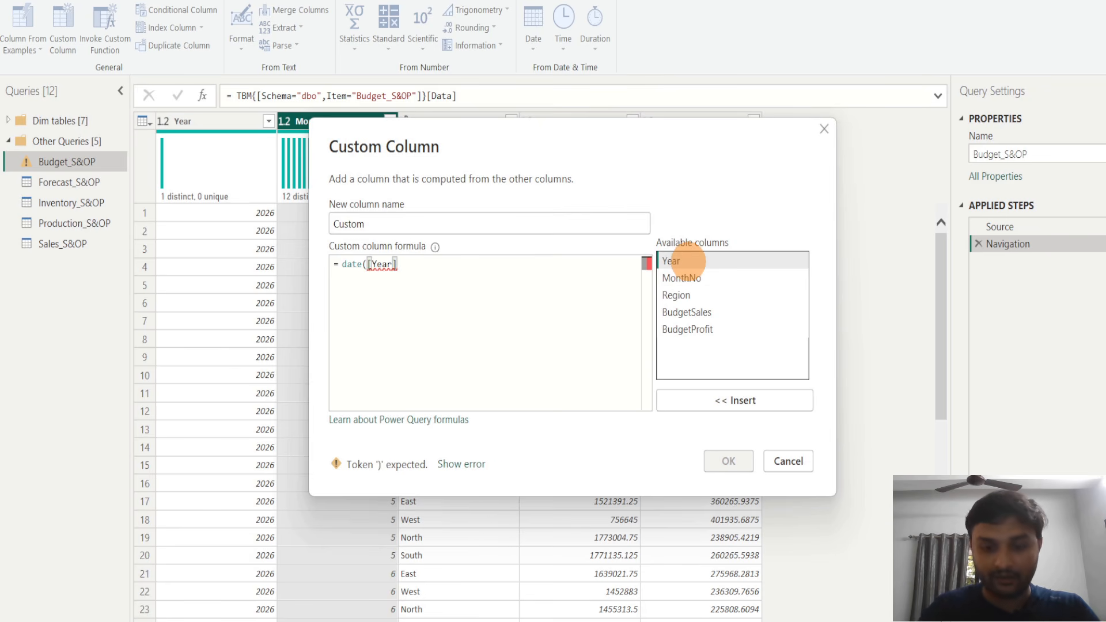
type(",")
double_click(683, 277)
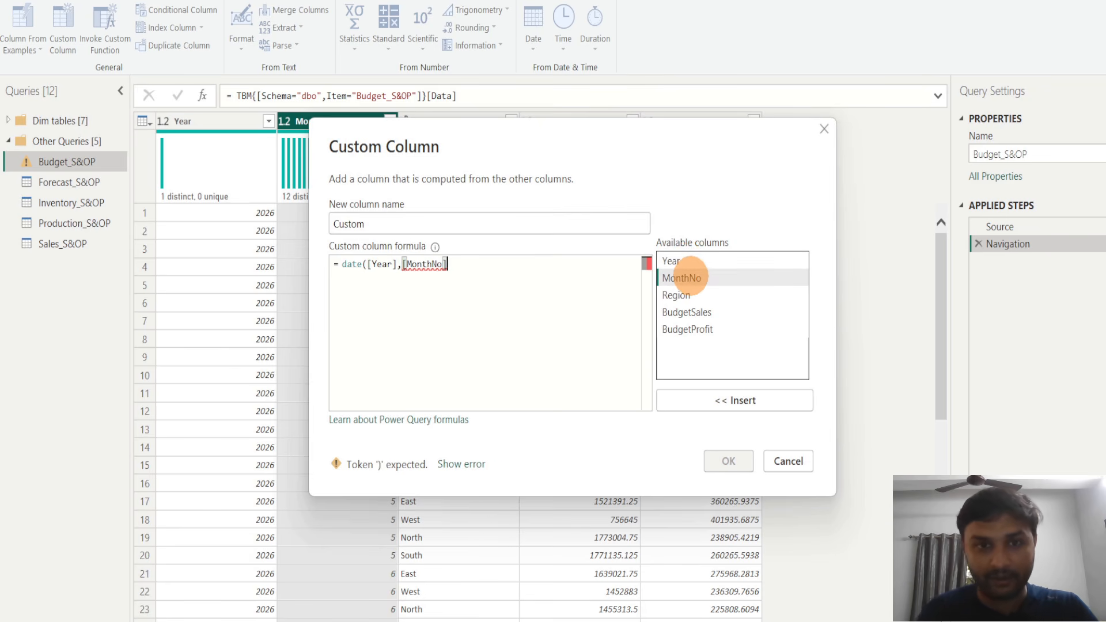
type(",1)")
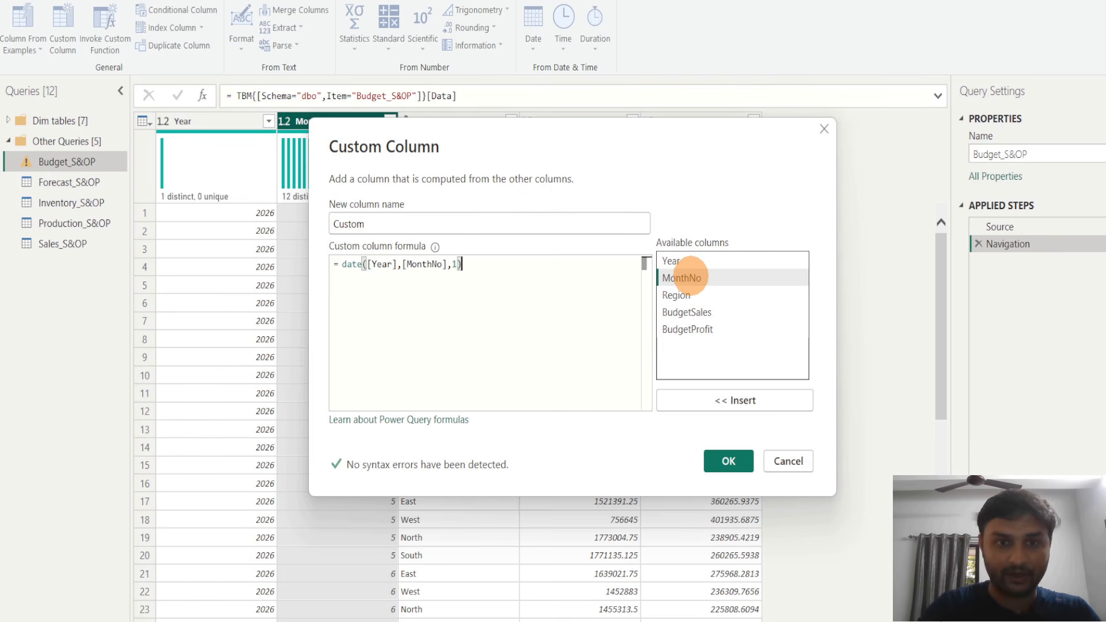
left_click(344, 264)
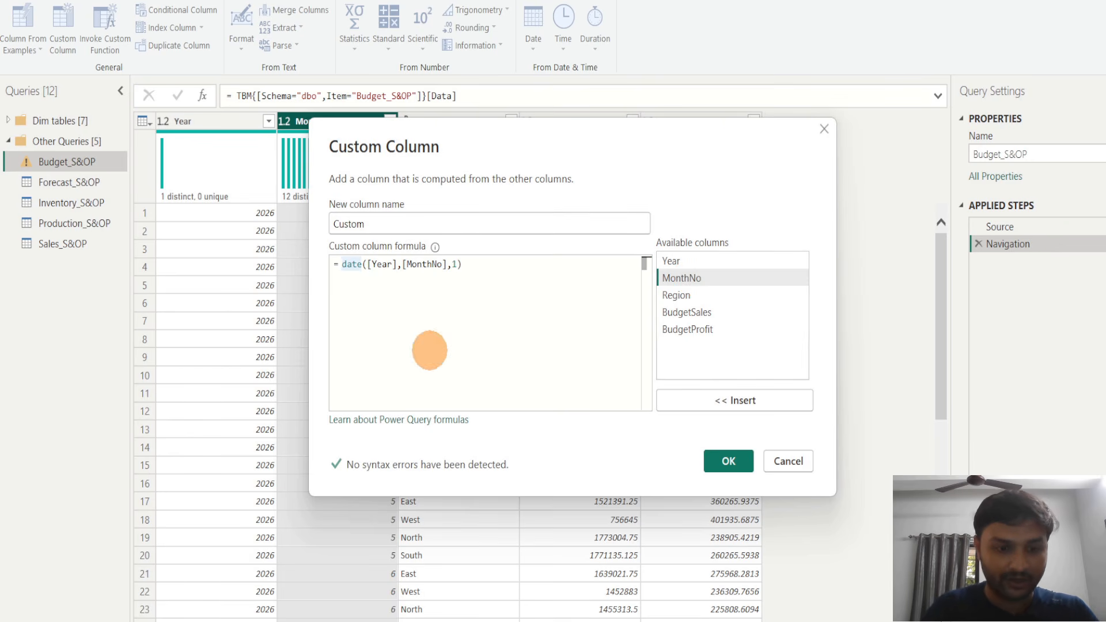
type("#")
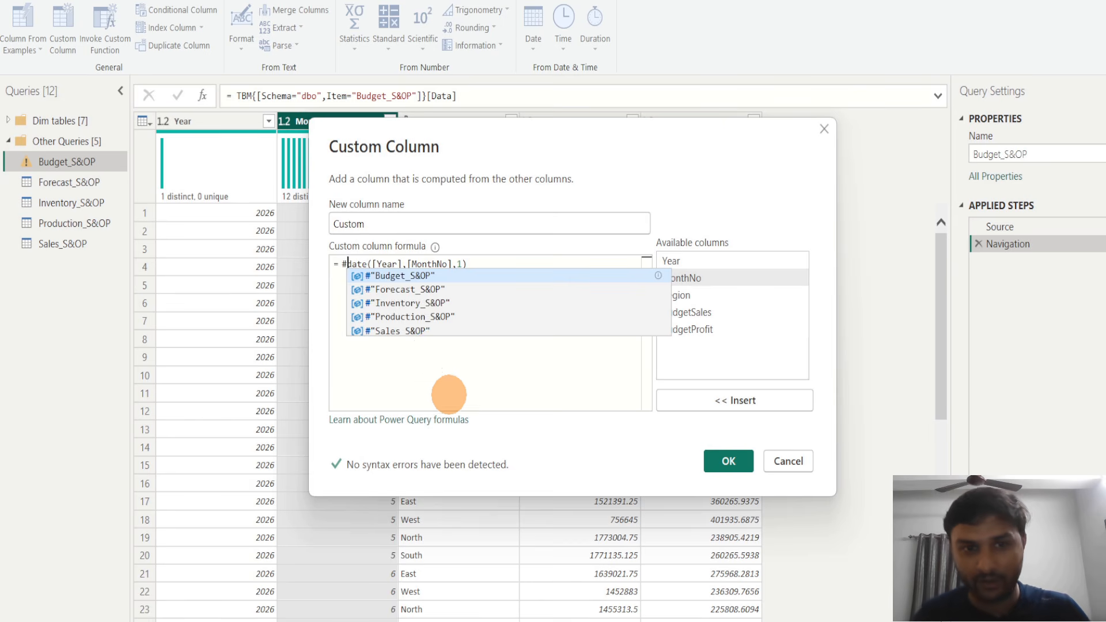
left_click(447, 384)
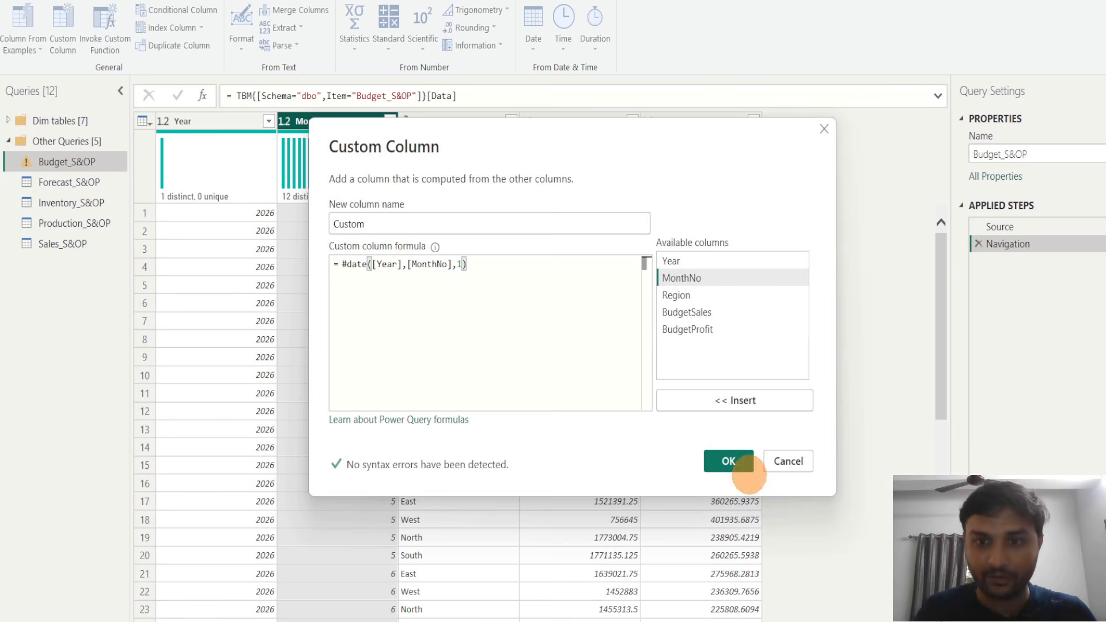
left_click(727, 460)
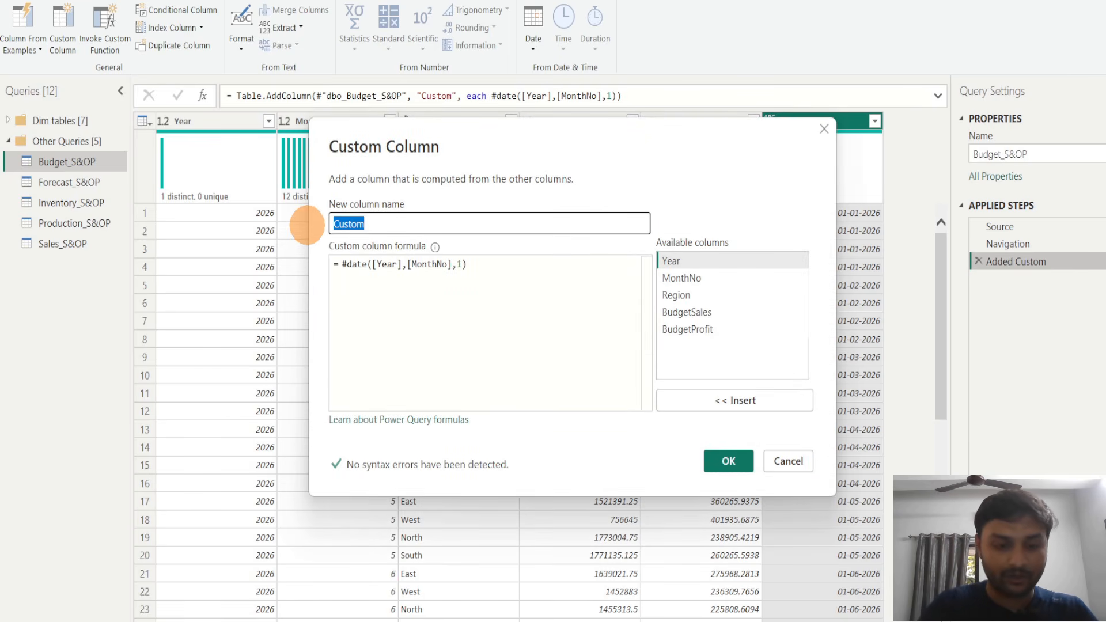
Rename the custom column in Budget_S&OP to DateKey and set its data type to Date
type("DateKey")
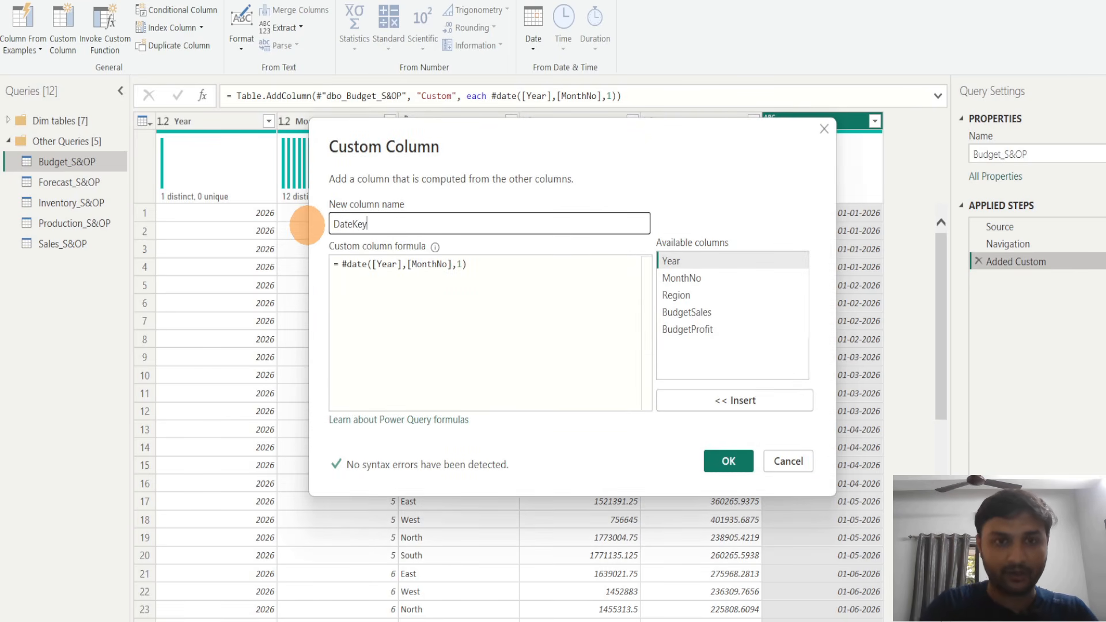
left_click(728, 460)
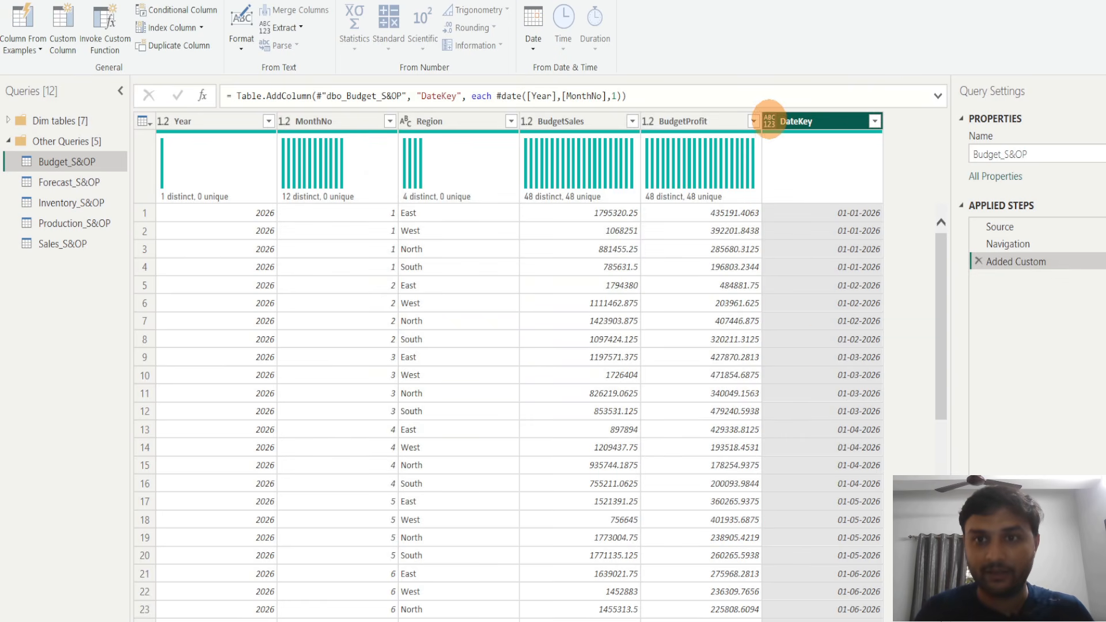
left_click(769, 121)
left_click(793, 232)
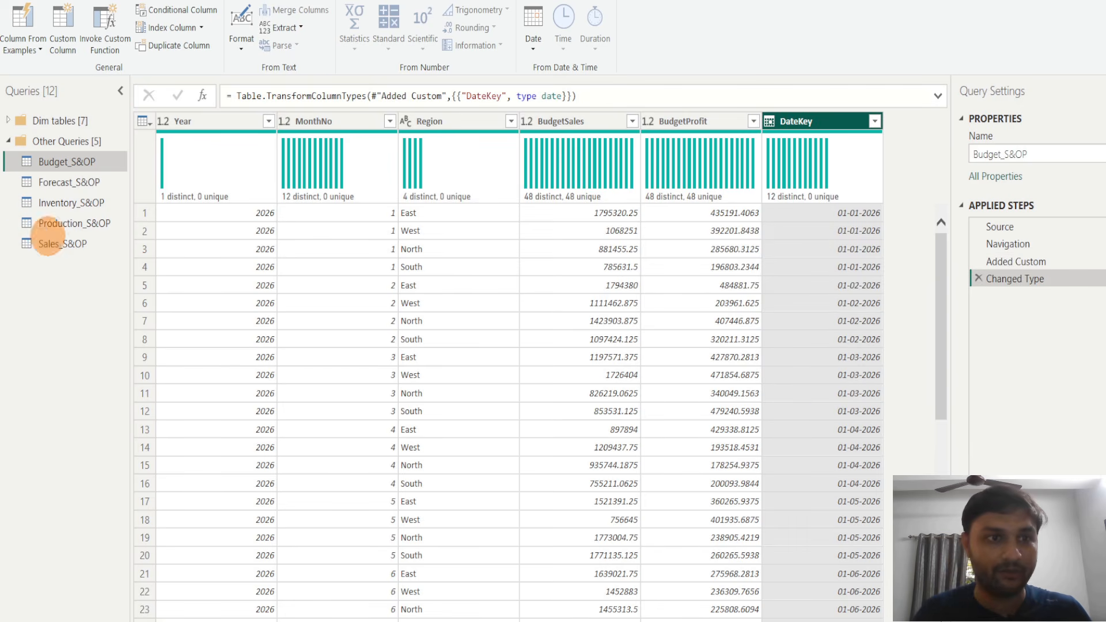
Rename the custom column in Forecast_S&OP to DateKey and set its data type to Date
left_click(65, 182)
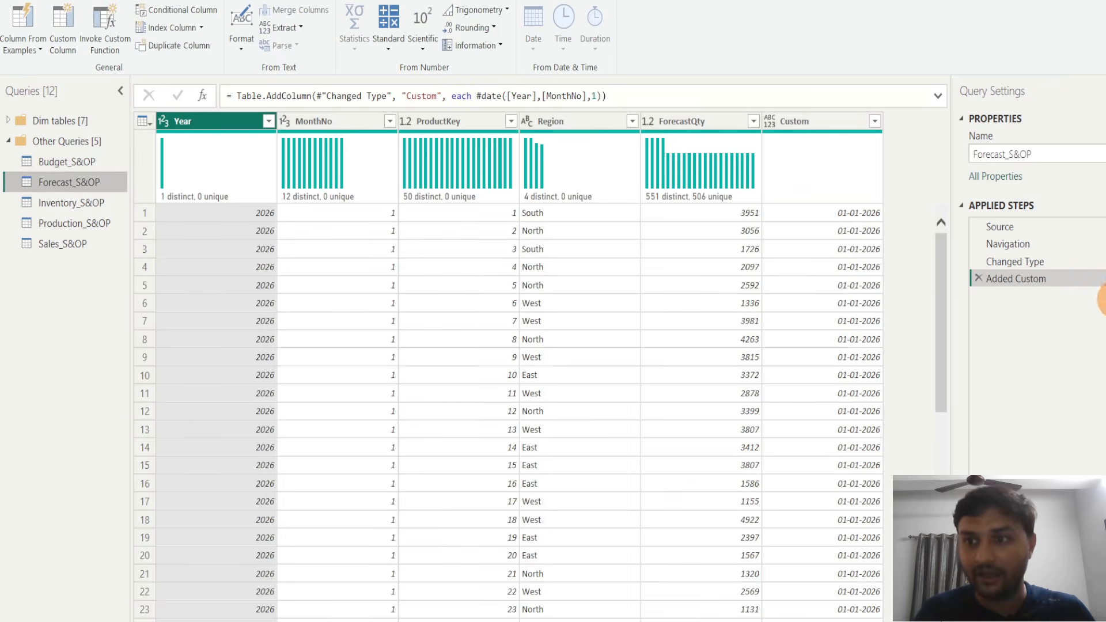
left_click(1104, 279)
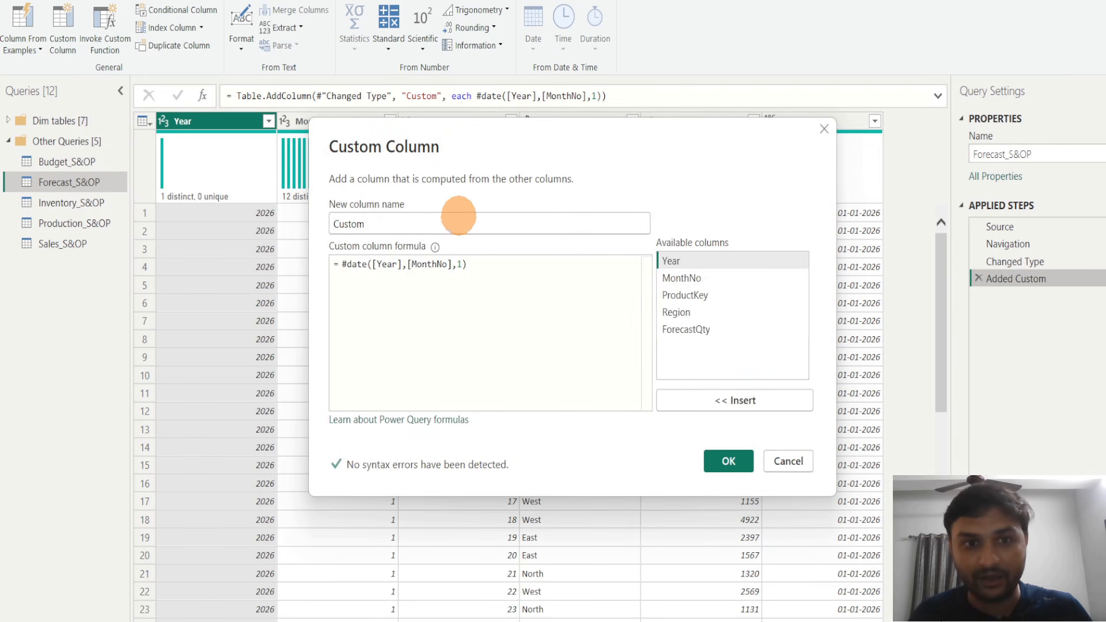
left_click_drag(421, 228, 164, 224)
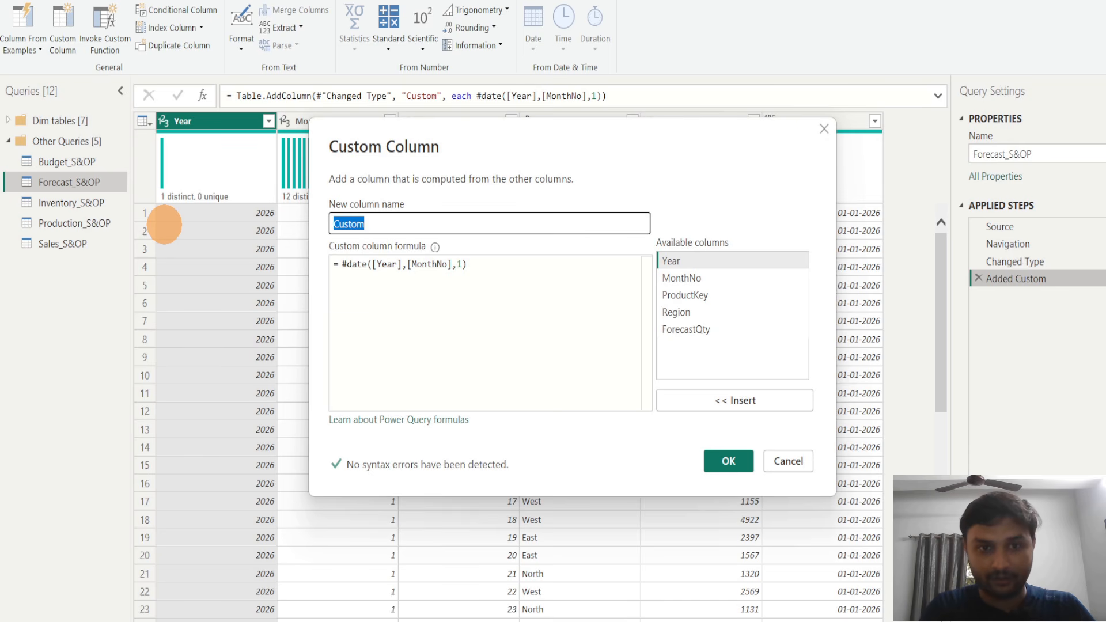
type("DateKey")
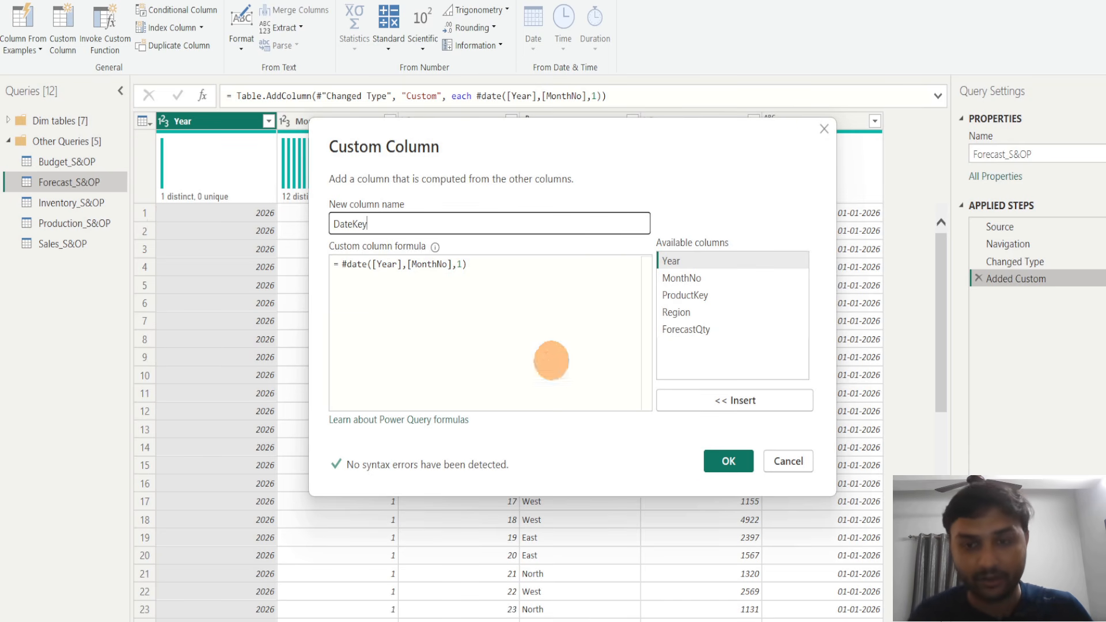
left_click(728, 461)
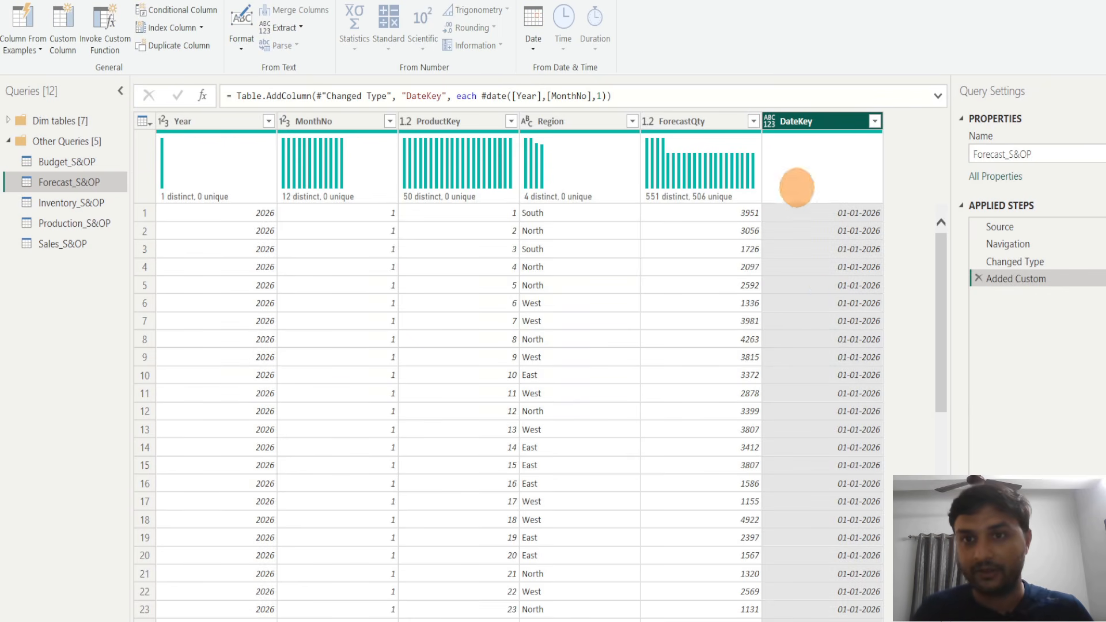
left_click(768, 121)
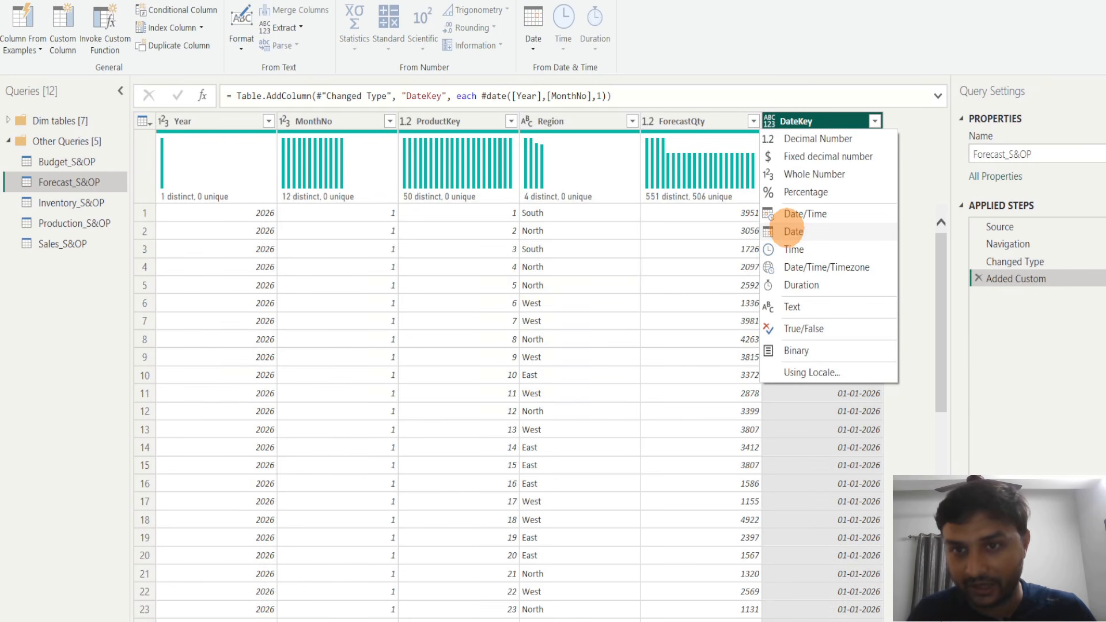
left_click(788, 231)
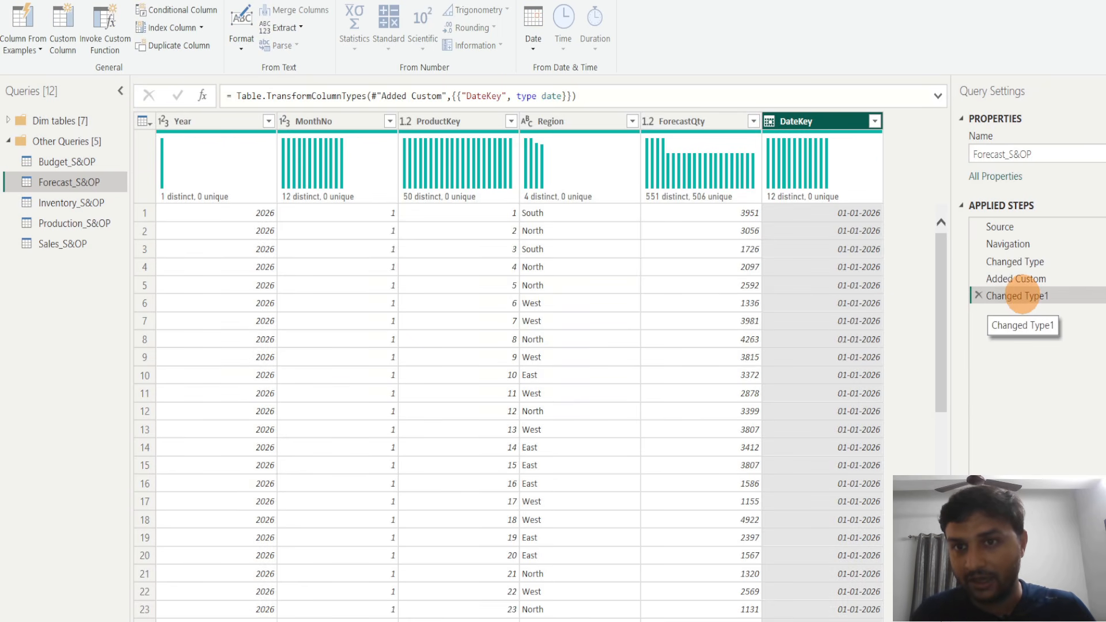
Set ProductKey in Forecast_S&OP to Whole Number, inserting the type change directly after the Added Custom step
right_click(1019, 296)
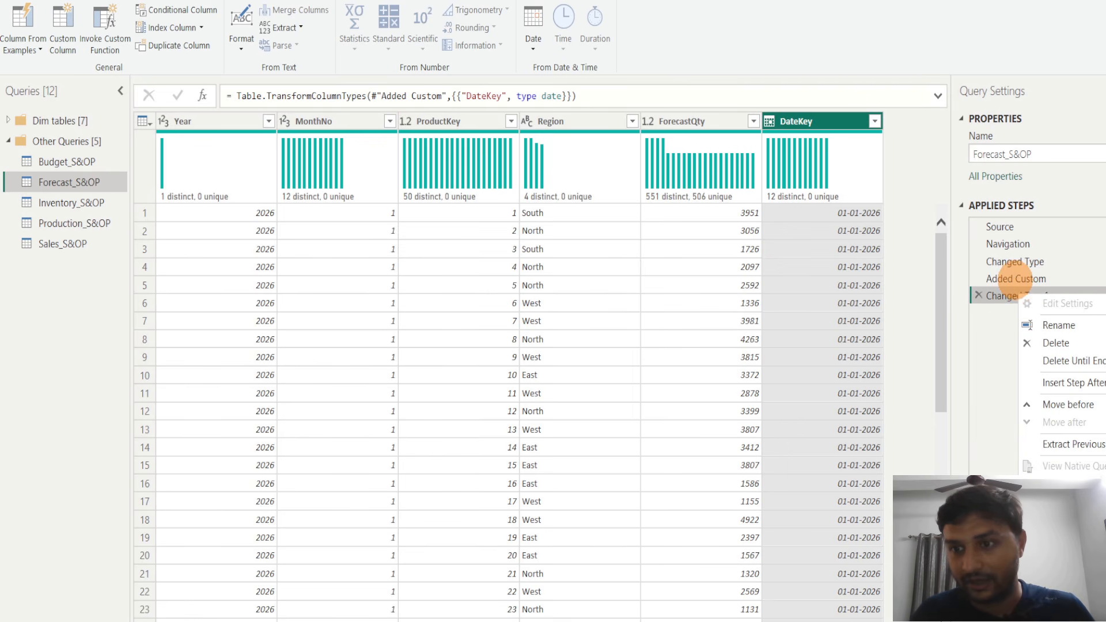
left_click(1015, 278)
right_click(1013, 279)
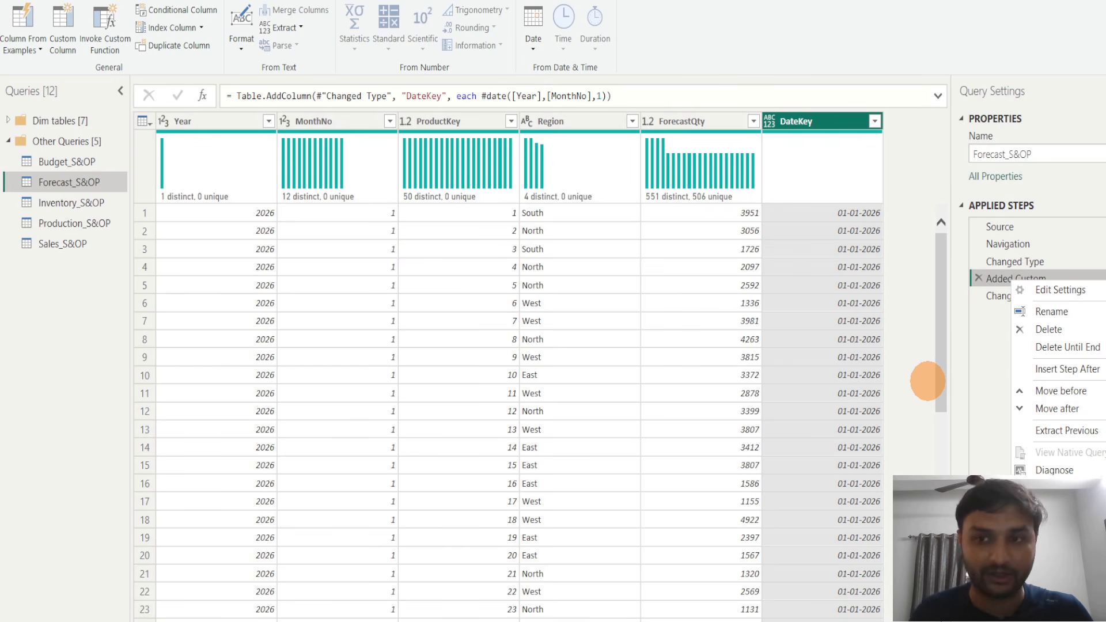
left_click(941, 386)
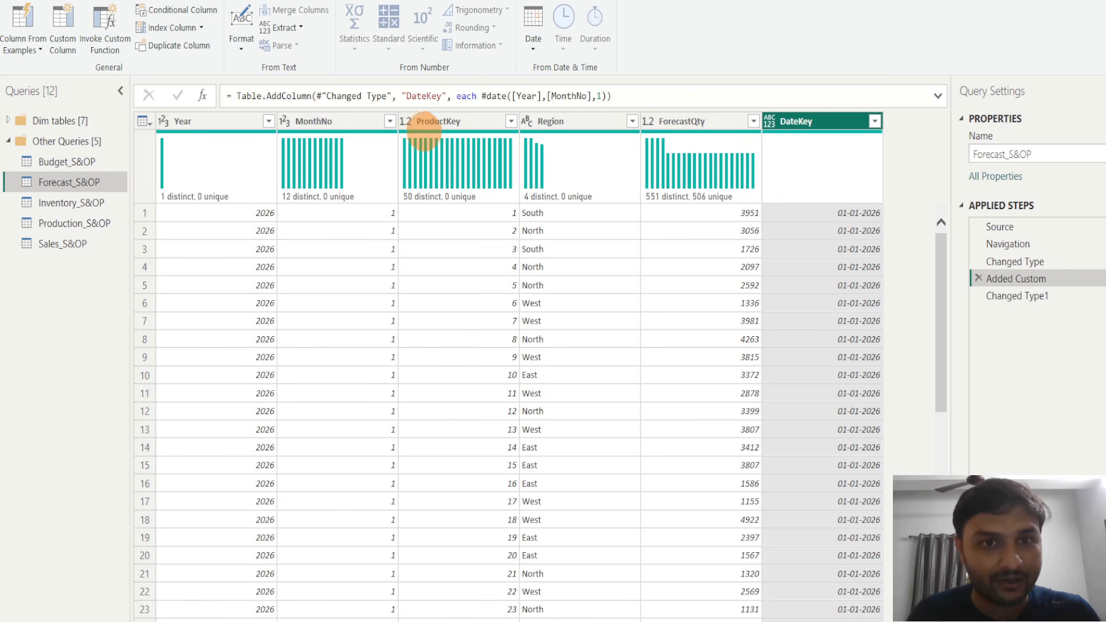
left_click(405, 121)
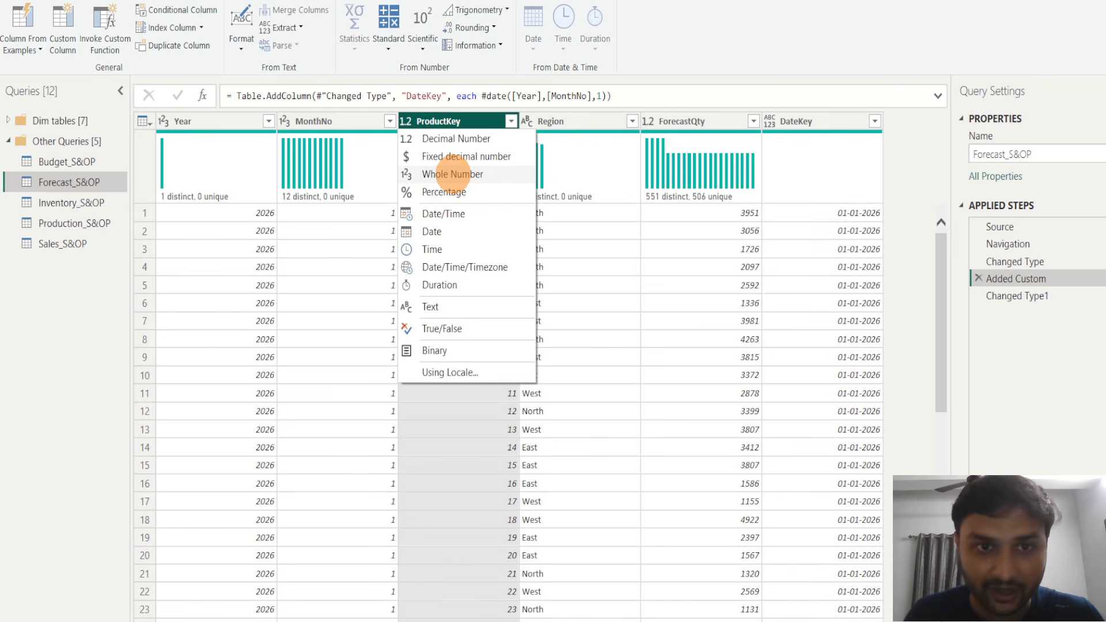
left_click(453, 174)
left_click(699, 353)
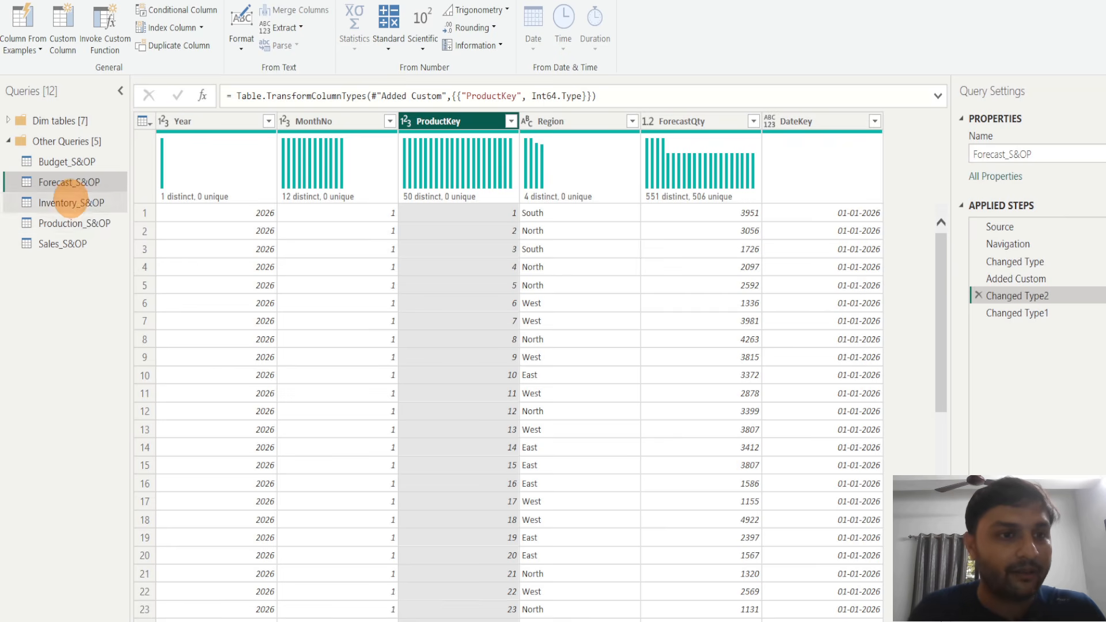
Set the ProductKey and WarehouseKey columns in the Inventory_S&OP query to Whole Number
left_click(71, 204)
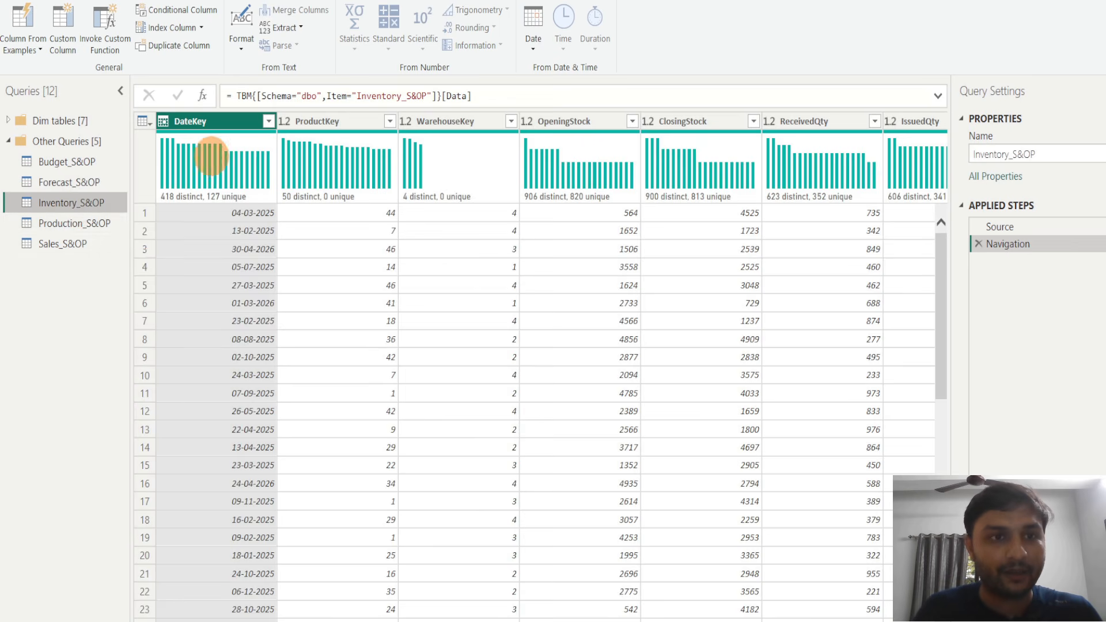
mouse_move(189, 138)
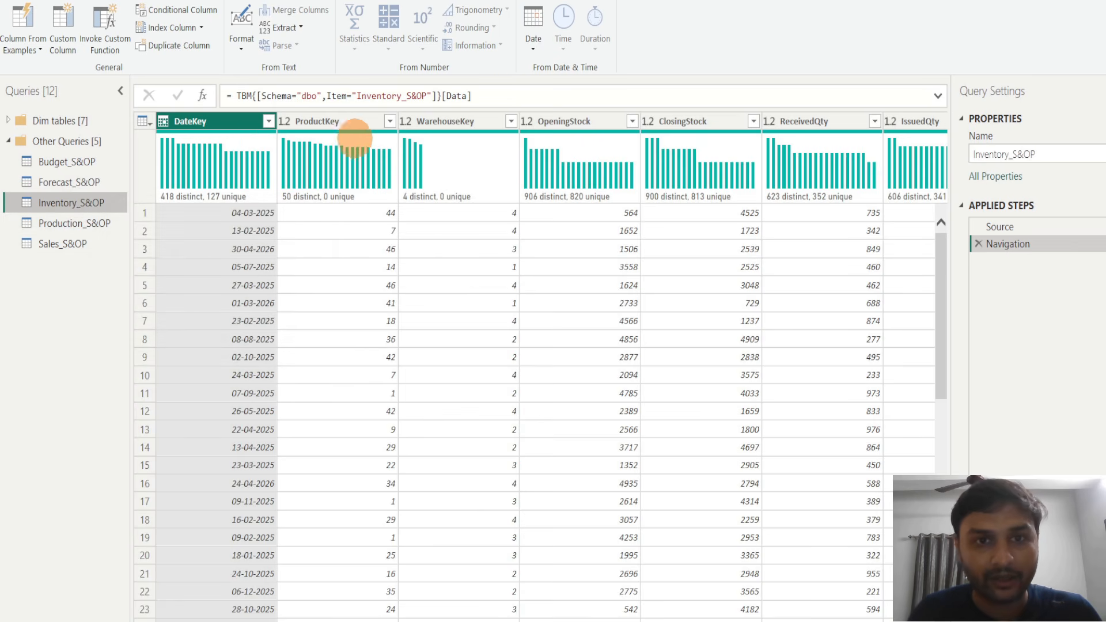
left_click(285, 121)
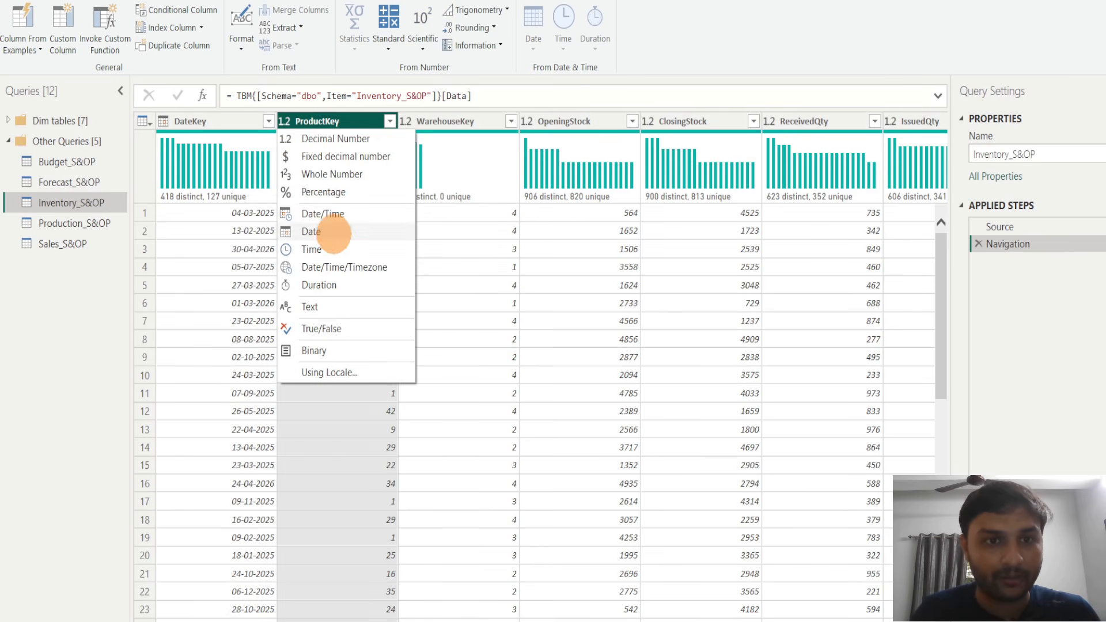
left_click(332, 174)
left_click(405, 121)
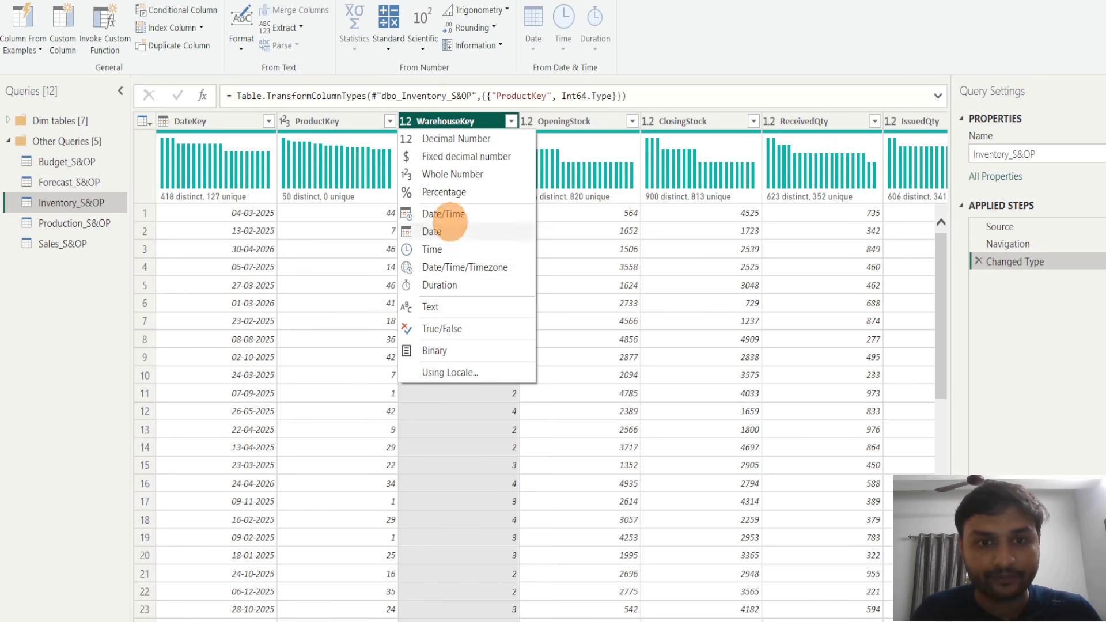
left_click(452, 174)
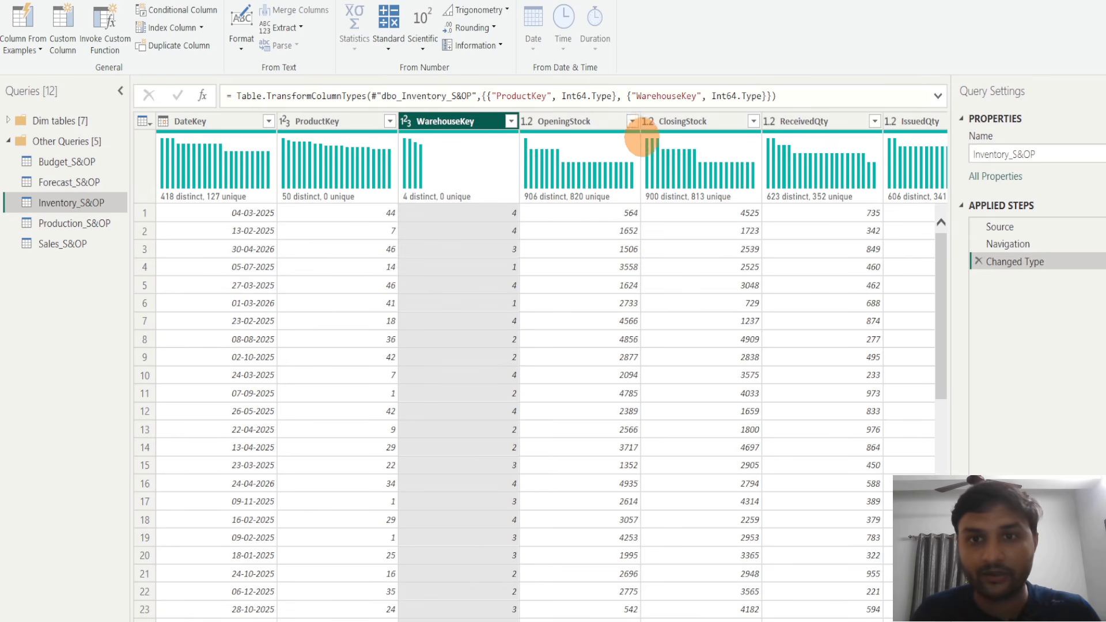
scroll(717, 613, "right", 2)
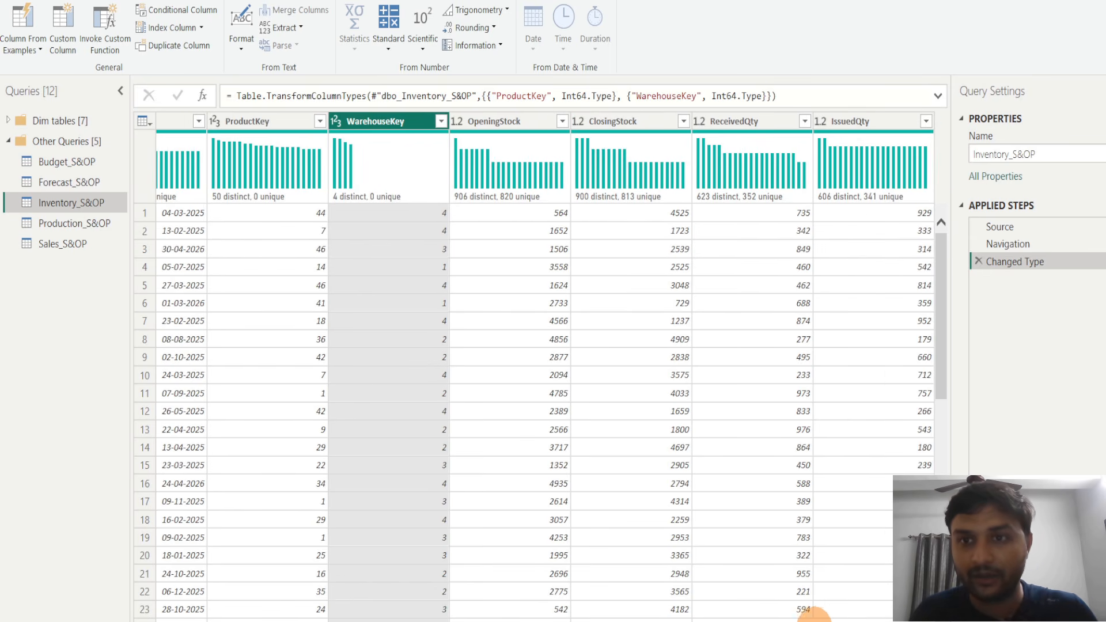
scroll(766, 605, "left", 2)
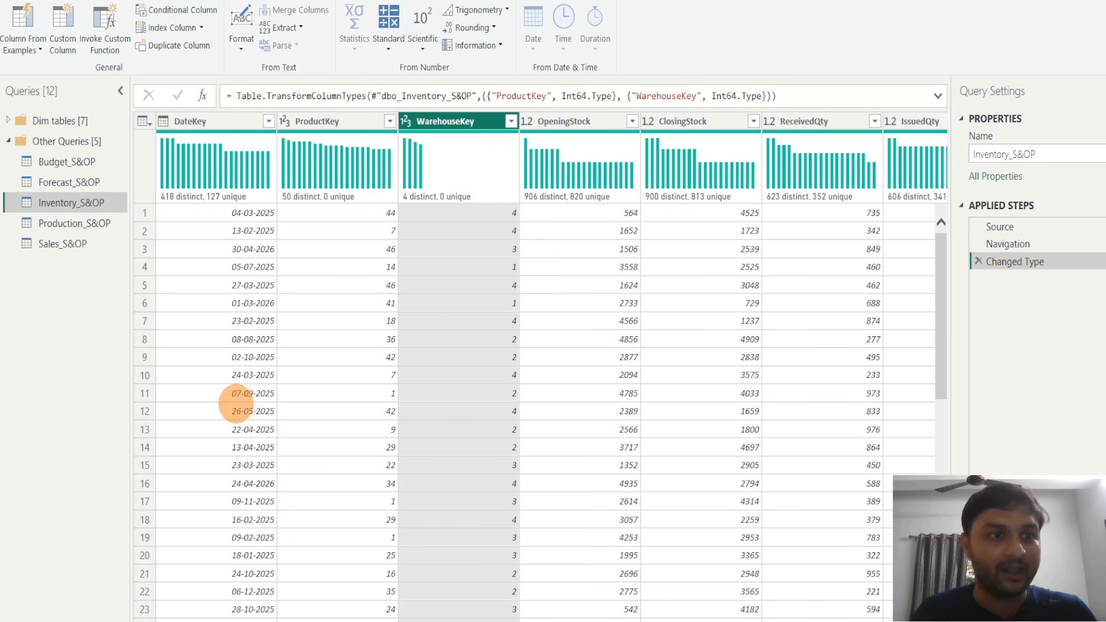
Set the PlantKey and ProductKey columns in the Production_S&OP query to Whole Number
left_click(81, 222)
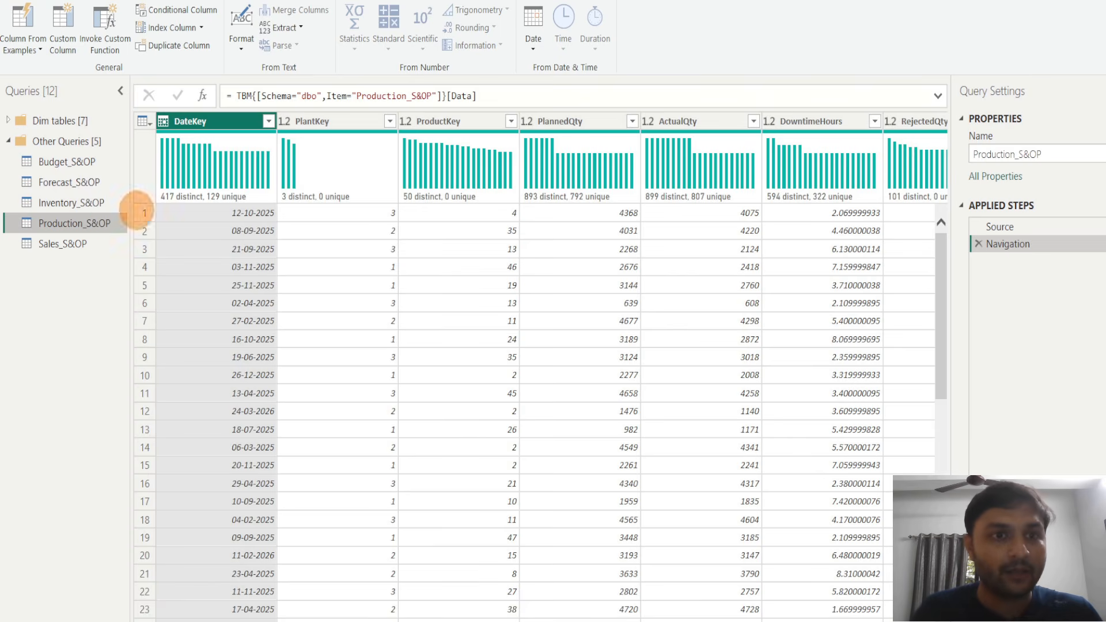
left_click(284, 121)
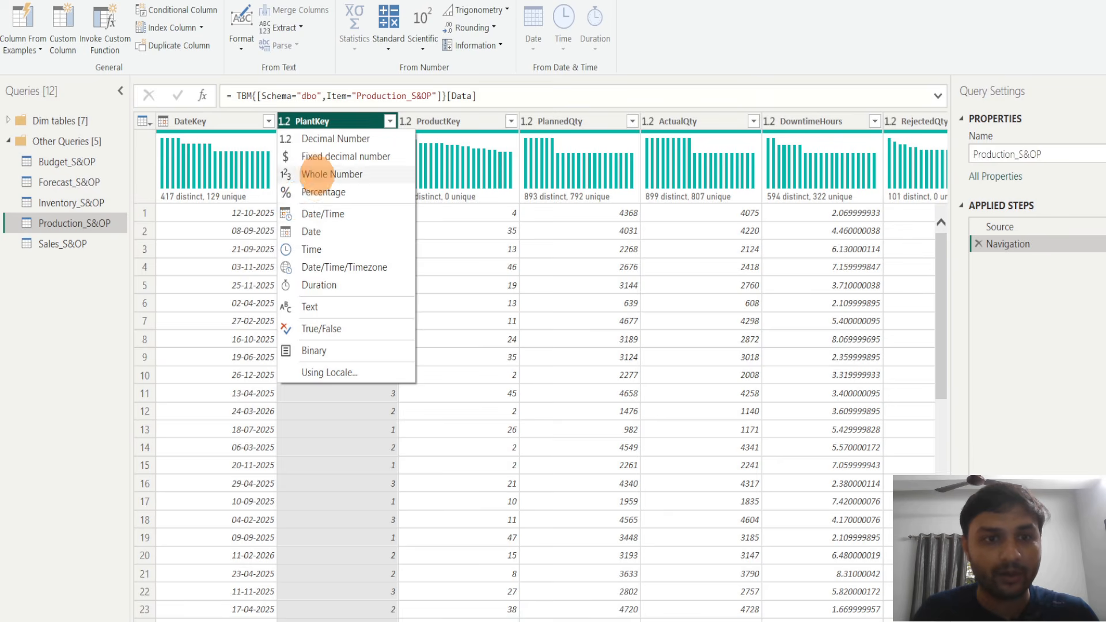
left_click(317, 172)
left_click(405, 121)
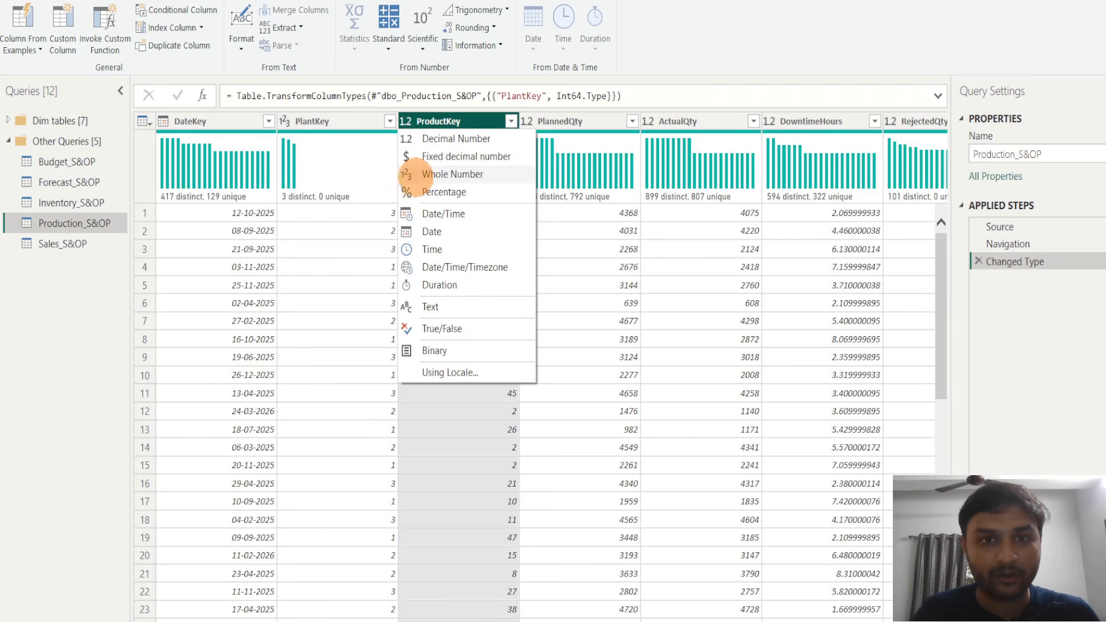
left_click(421, 175)
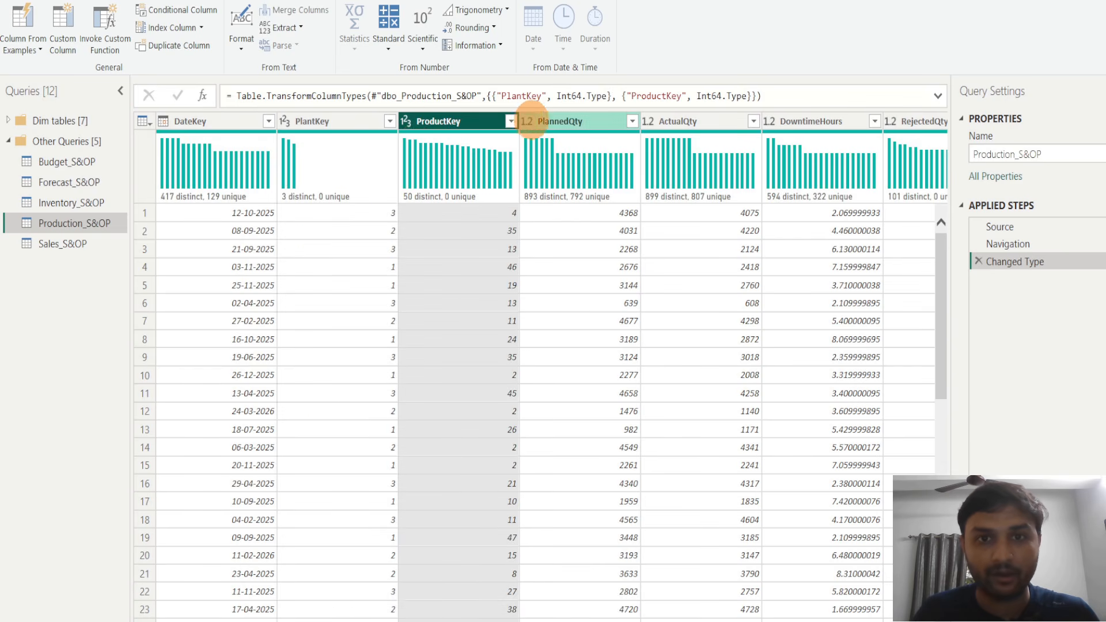
left_click(526, 121)
left_click(501, 121)
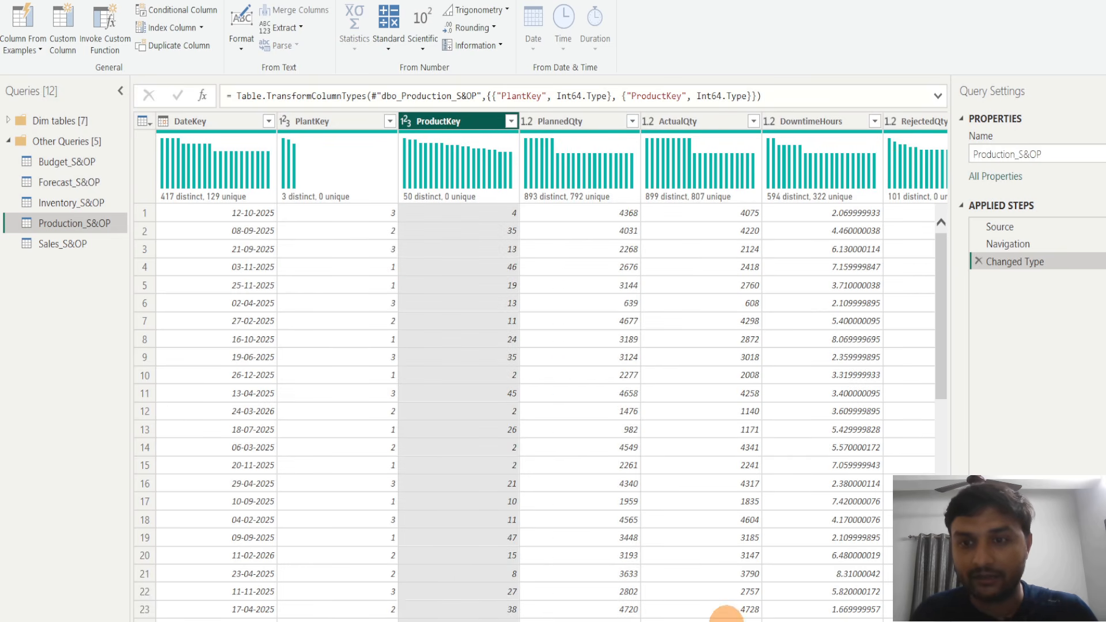
scroll(749, 608, "right", 2)
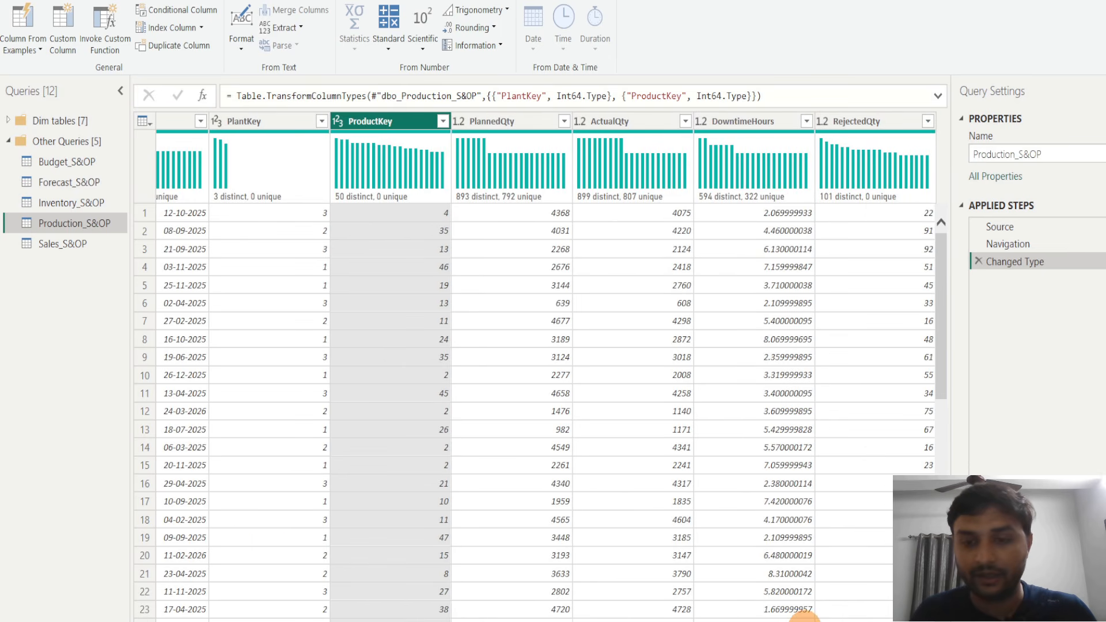
scroll(449, 619, "left", 2)
Set InvoiceNo, ProductKey, CustomerKey and SalespersonKey in the Sales_S&OP query to Whole Number, and select the DateKey column
left_click(54, 243)
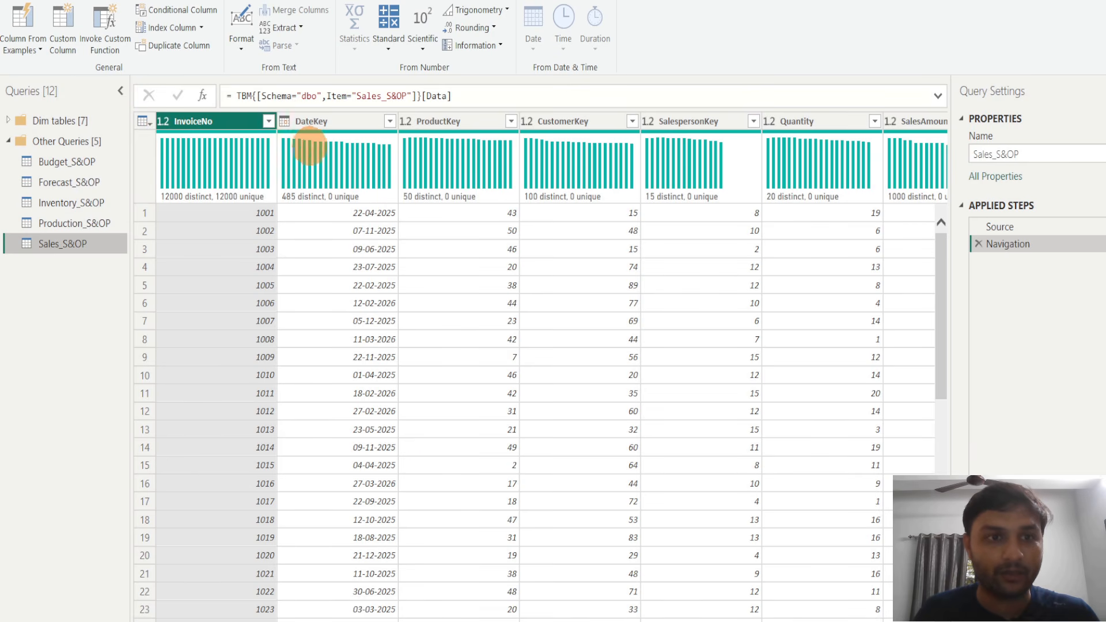
left_click(162, 121)
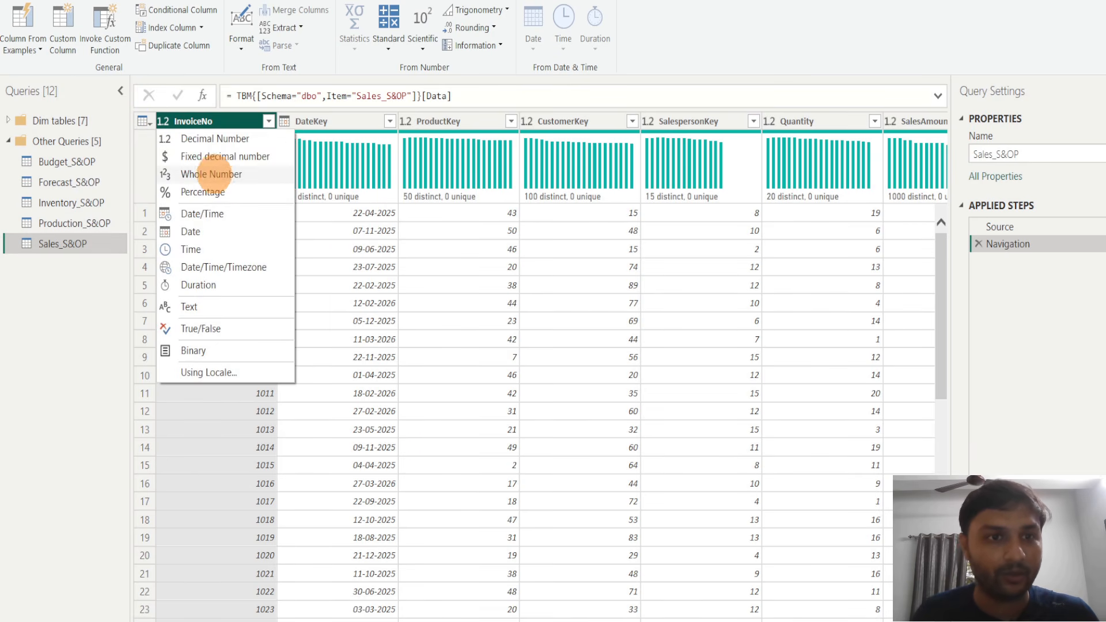
left_click(230, 174)
left_click(406, 121)
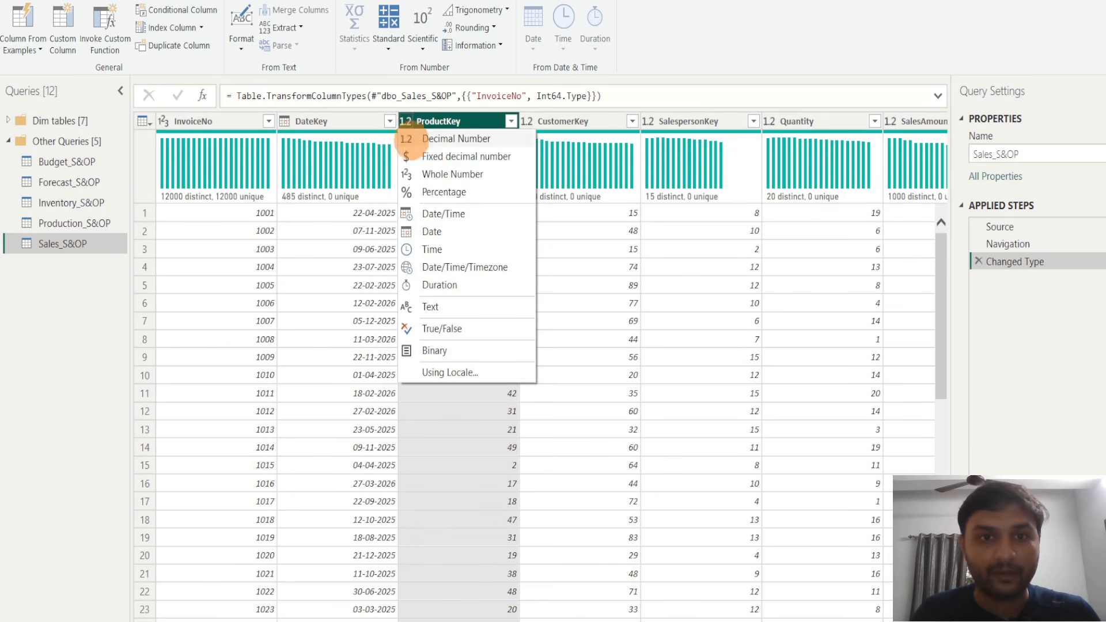
left_click(435, 173)
left_click(526, 121)
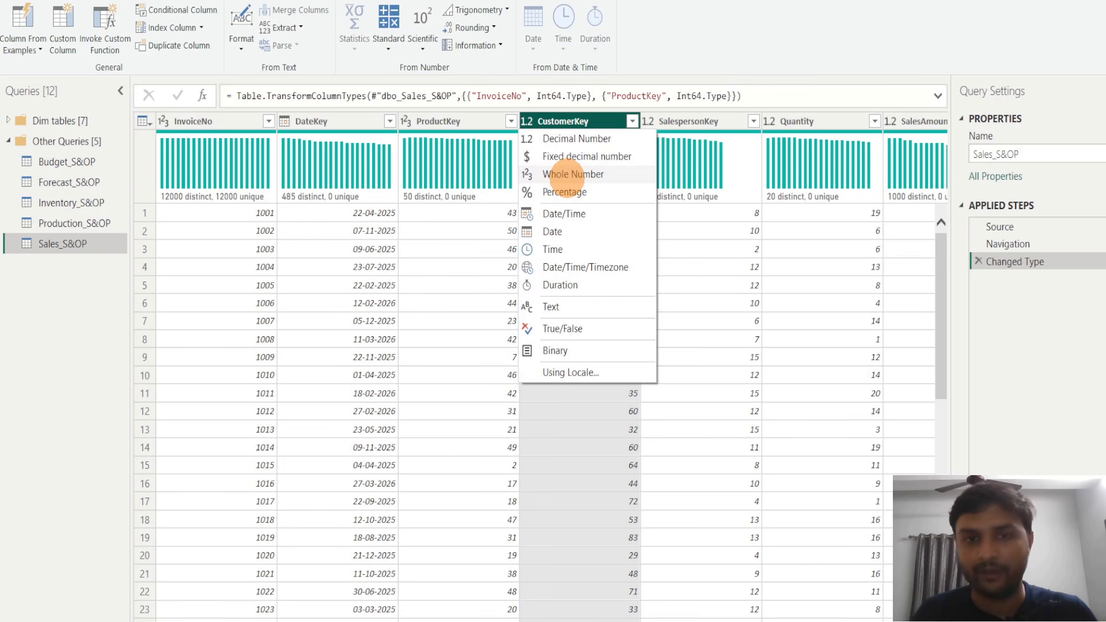
left_click(567, 174)
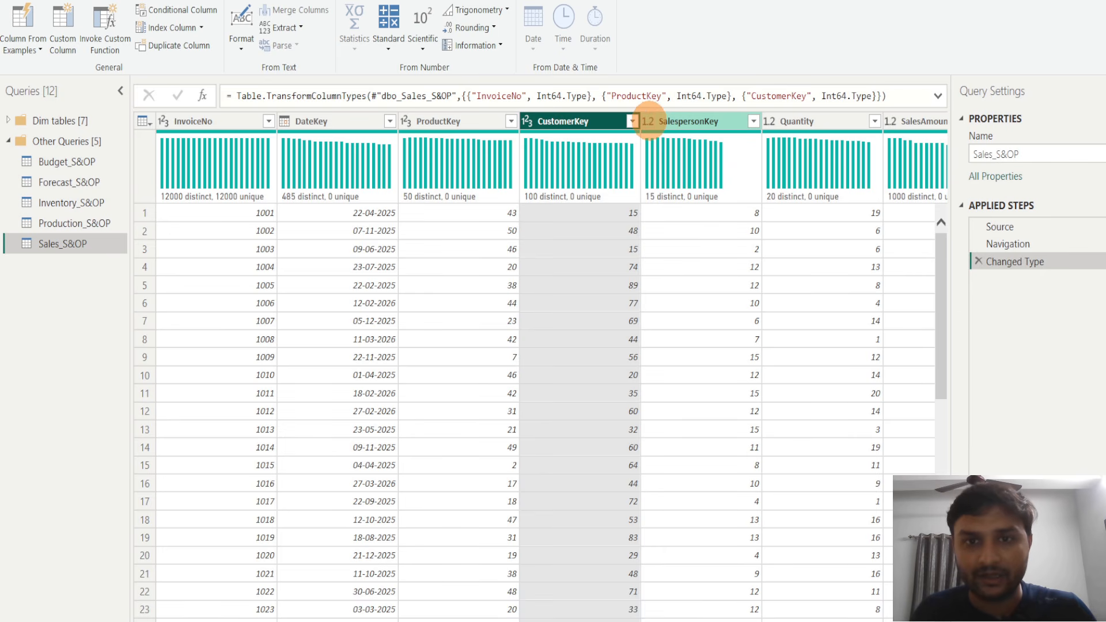
left_click(648, 121)
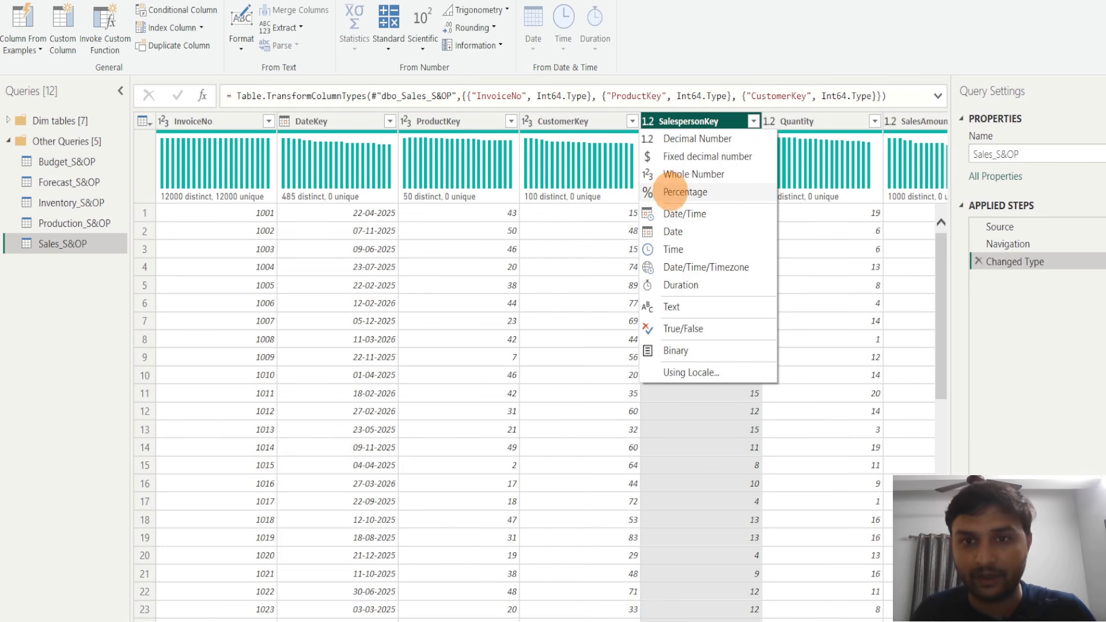
left_click(679, 174)
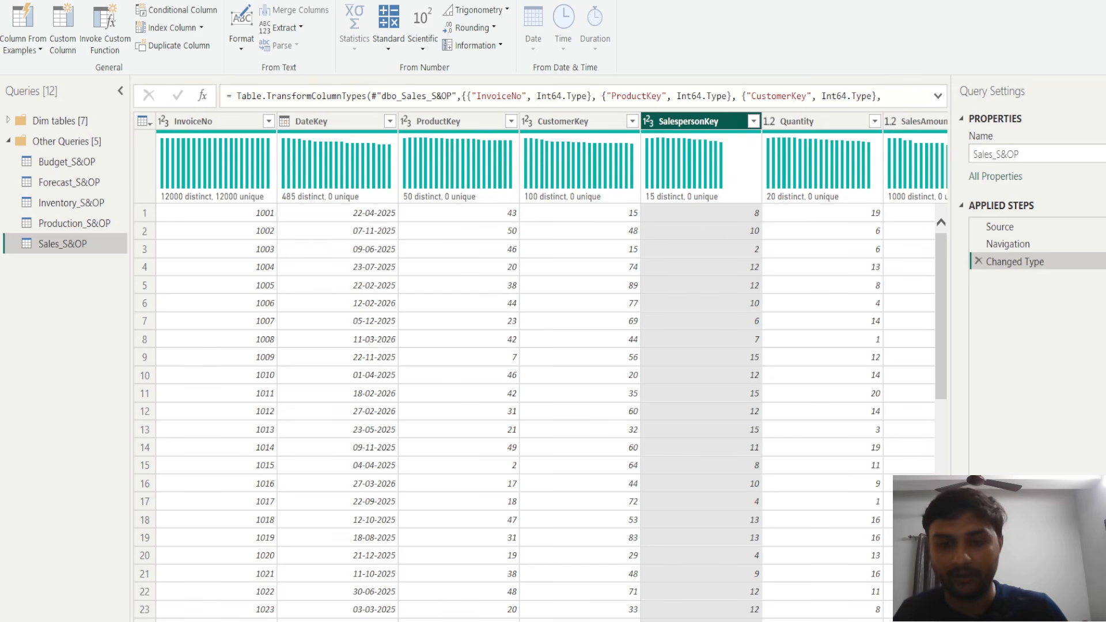
left_click_drag(620, 618, 526, 612)
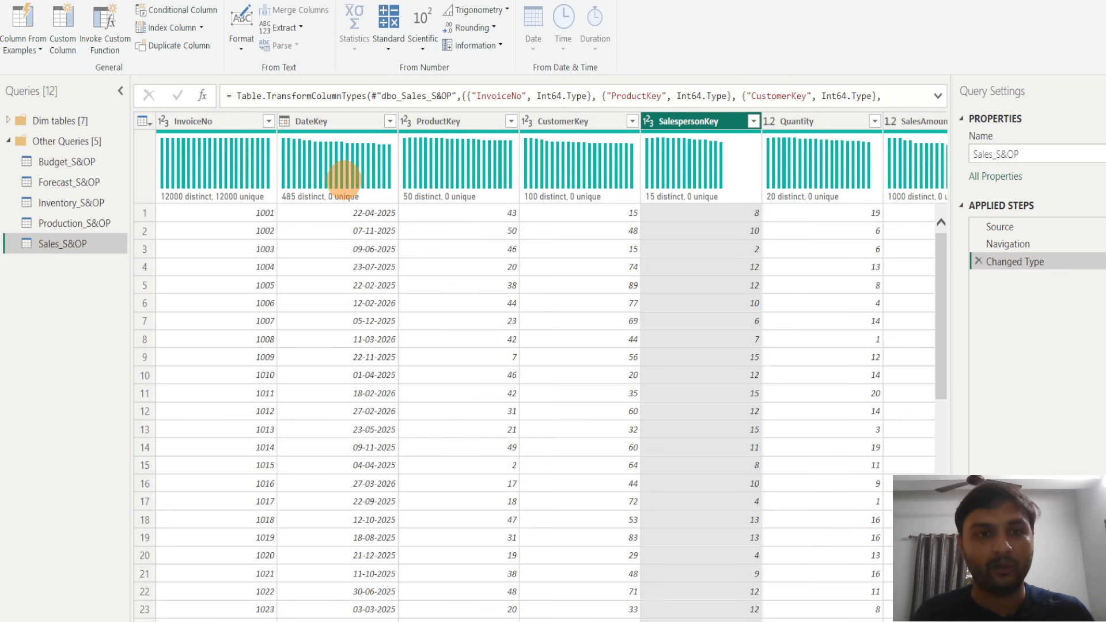
left_click(333, 121)
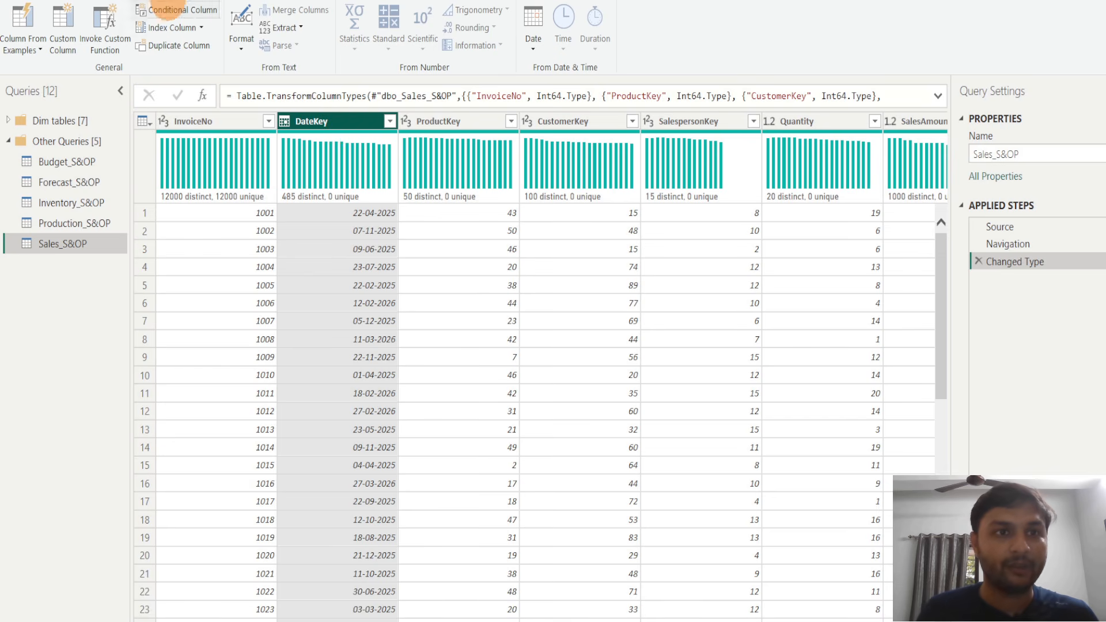
Add a Year column to the Sales_S&OP query, extracted from the DateKey column
left_click(533, 28)
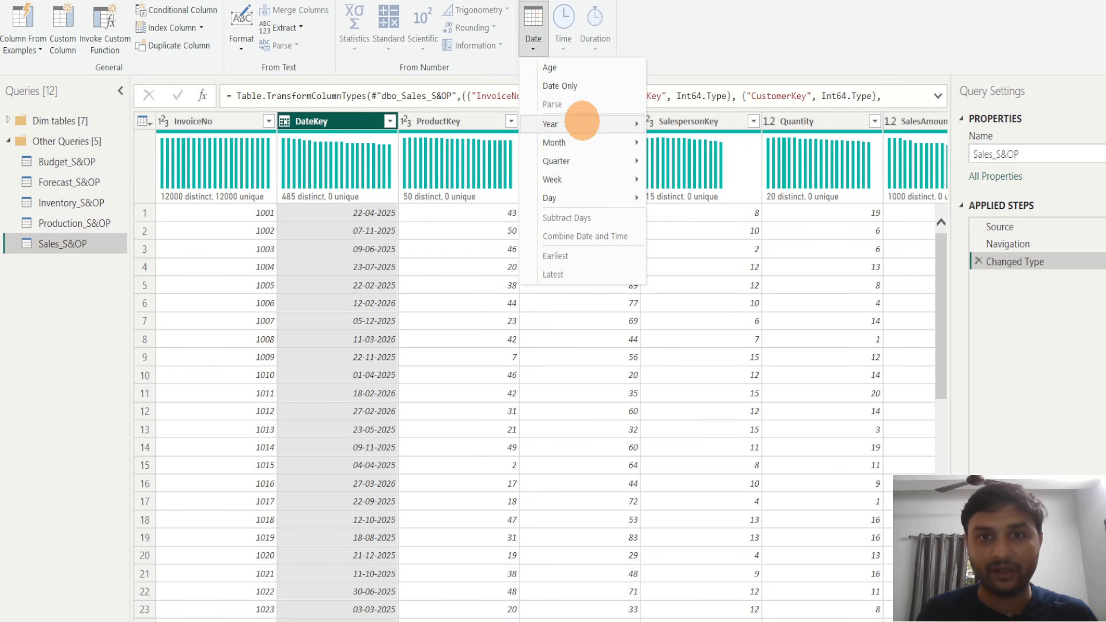
mouse_move(581, 124)
left_click(674, 126)
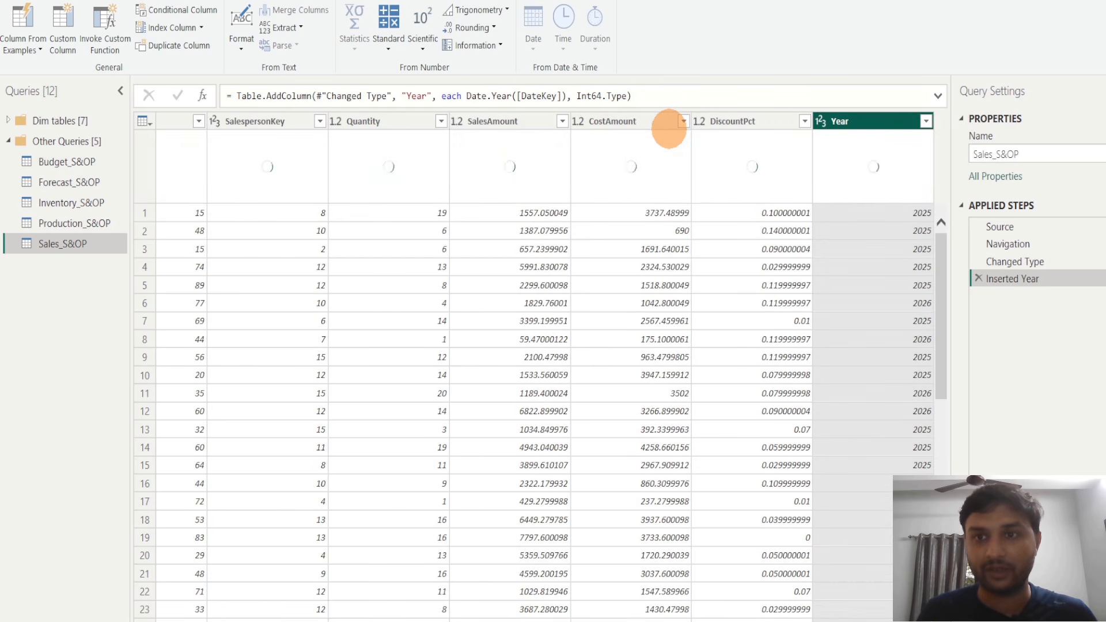
Add a Month Name column to Sales_S&OP, extracted from DateKey
left_click_drag(593, 621, 227, 621)
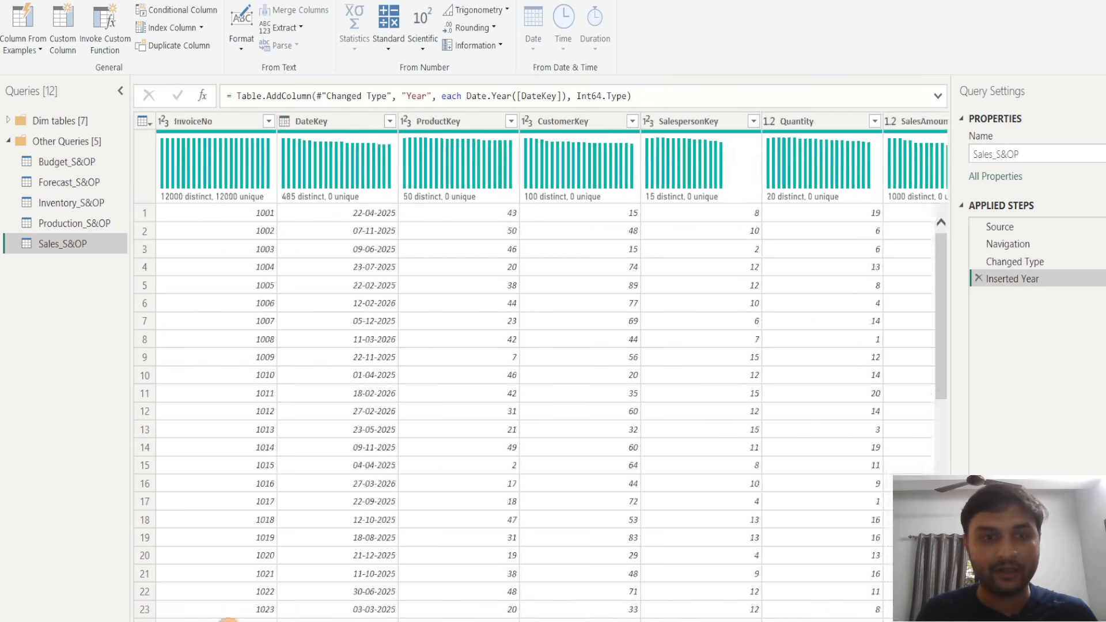
left_click(312, 120)
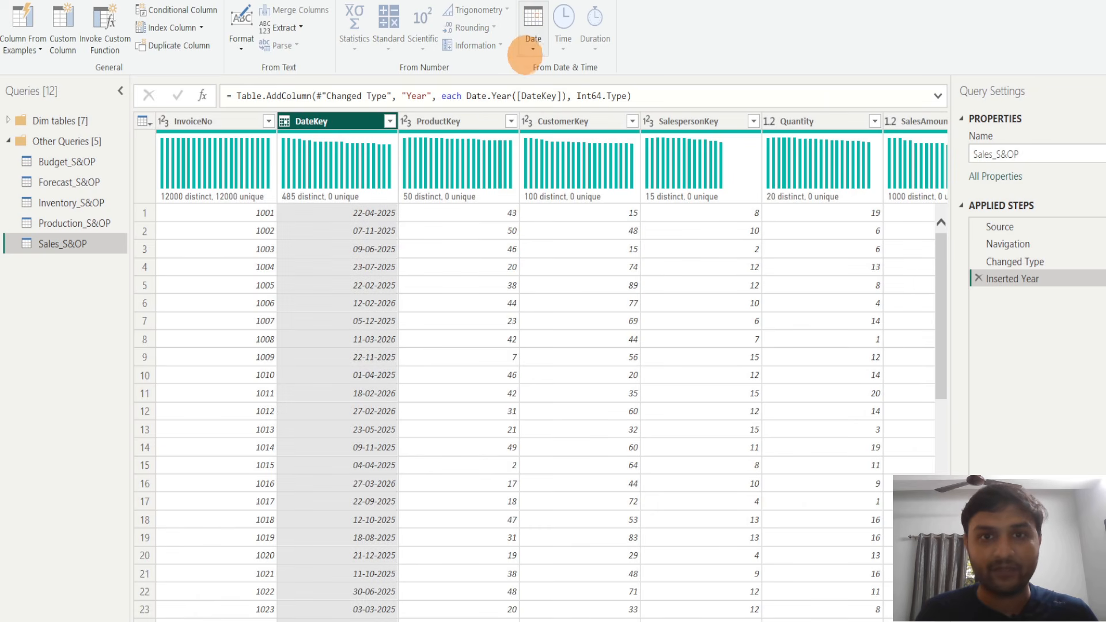
left_click(532, 49)
mouse_move(584, 175)
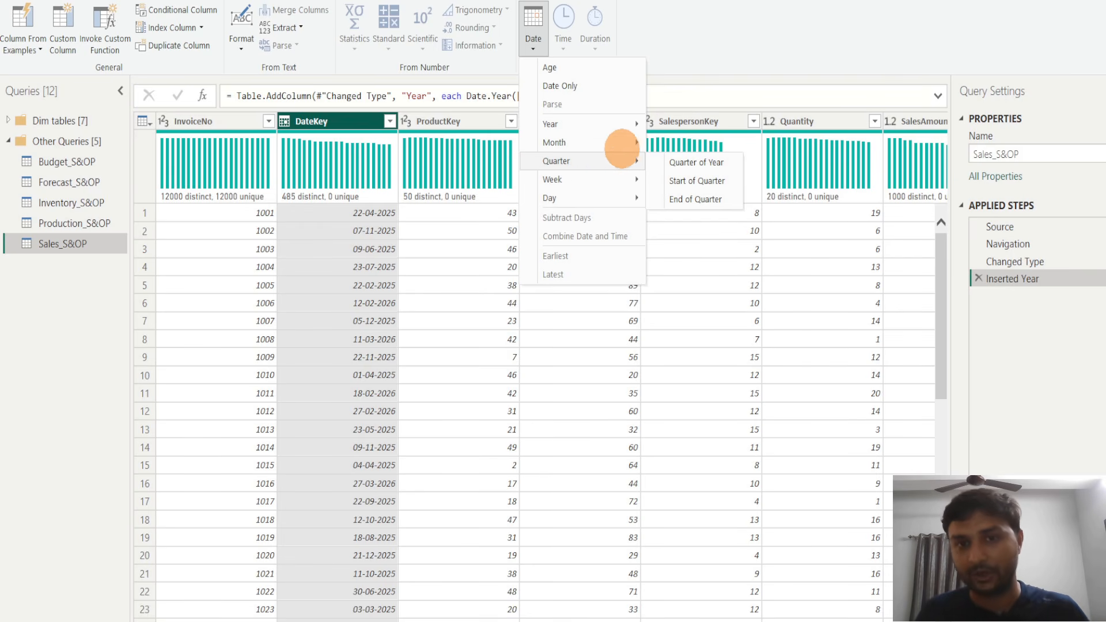
mouse_move(632, 141)
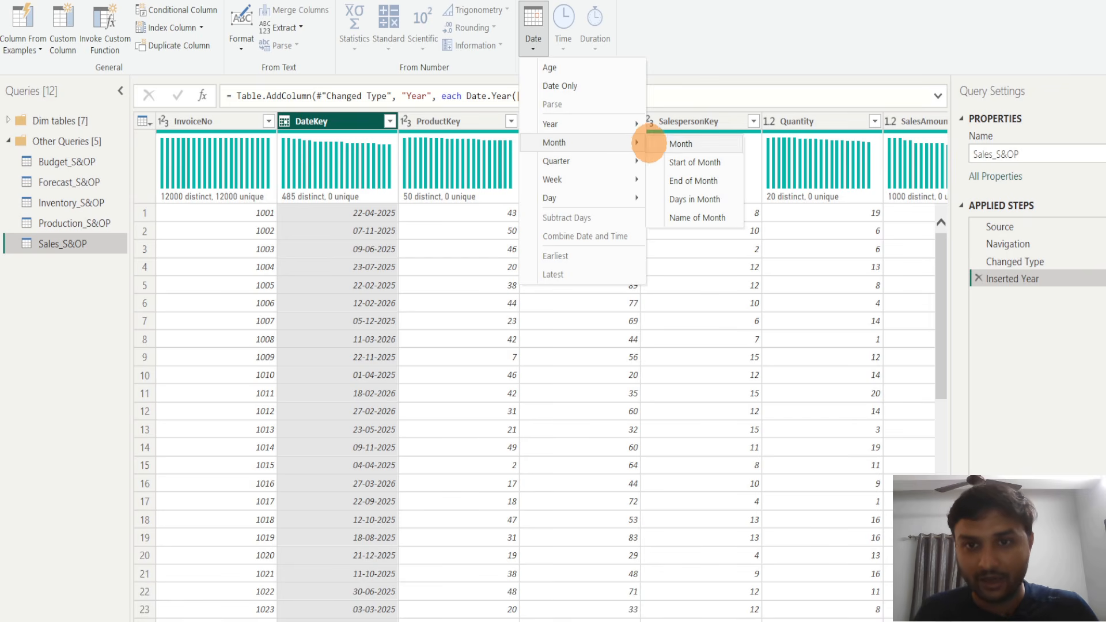
left_click(698, 218)
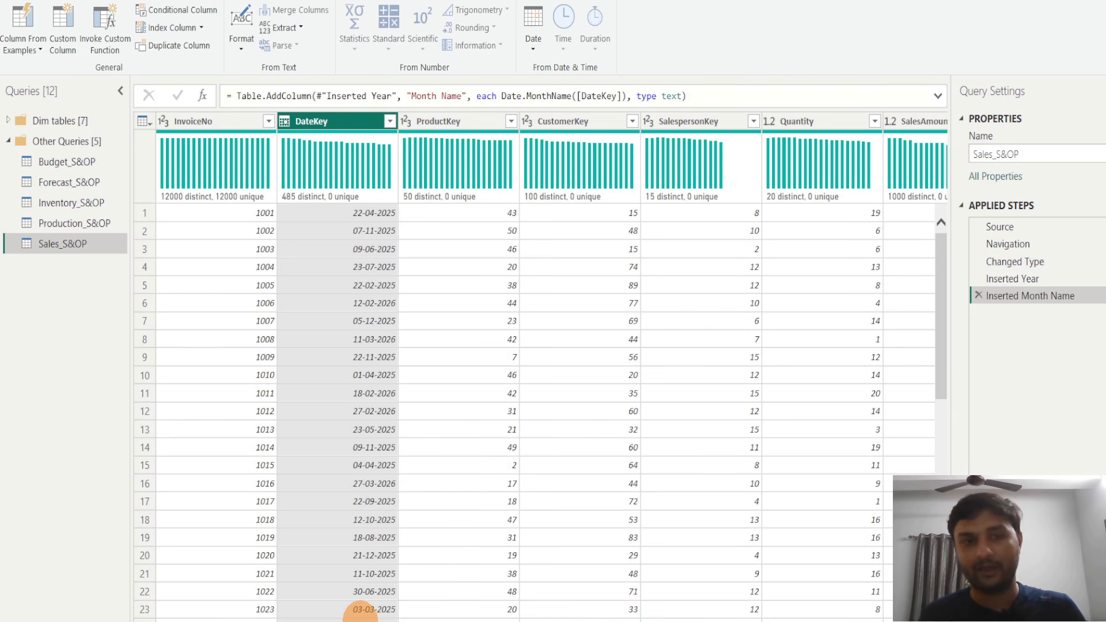
mouse_move(370, 615)
left_mouse_down()
mouse_move(604, 604)
mouse_move(593, 609)
mouse_move(689, 613)
mouse_move(369, 619)
left_mouse_up()
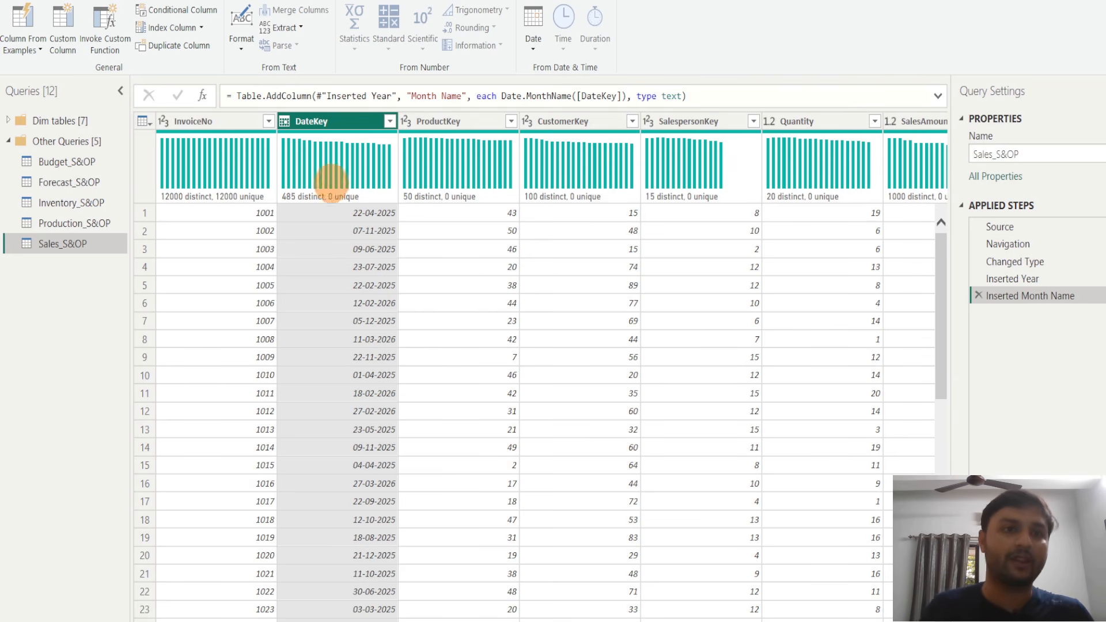
Review the columns of the Budget, Forecast, Inventory, Production and Sales S&OP queries, then collapse the Other Queries group
left_click(79, 162)
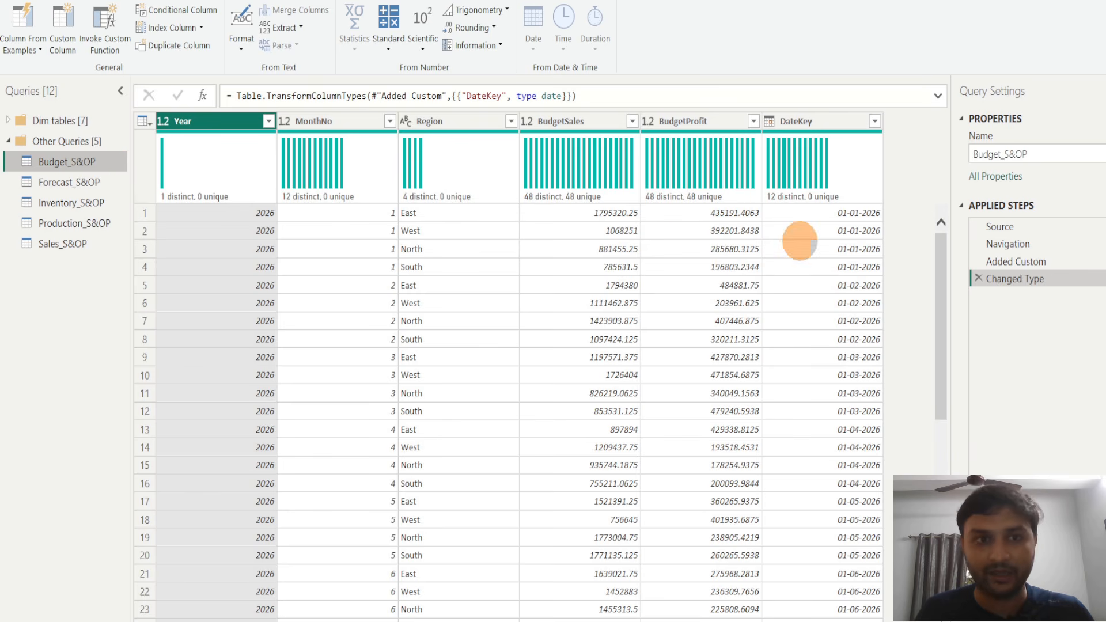
left_click(79, 183)
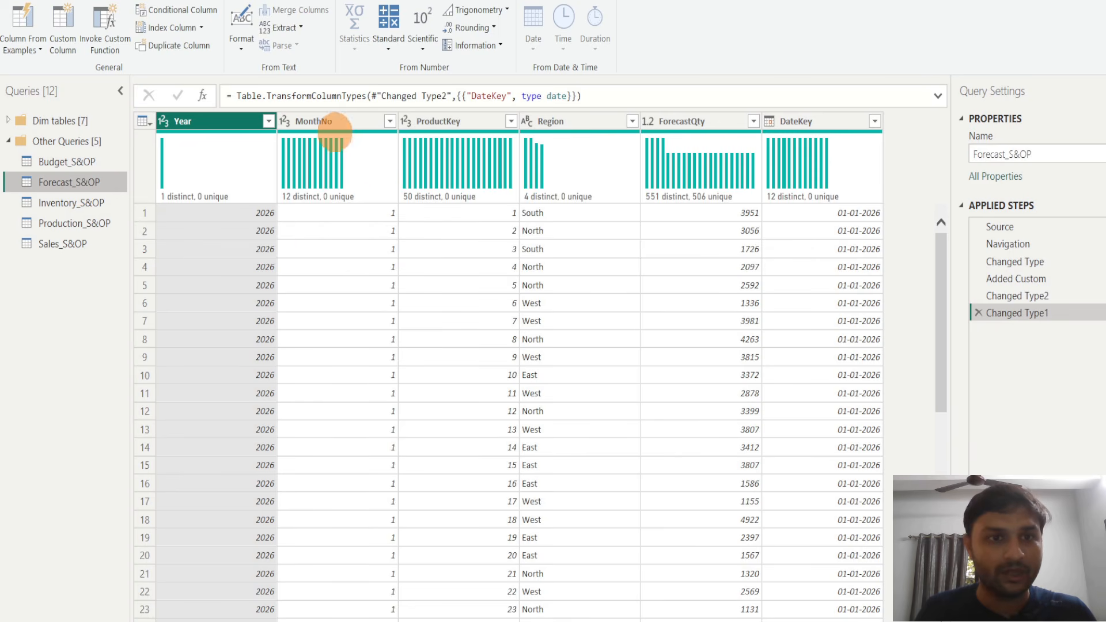
left_click(92, 202)
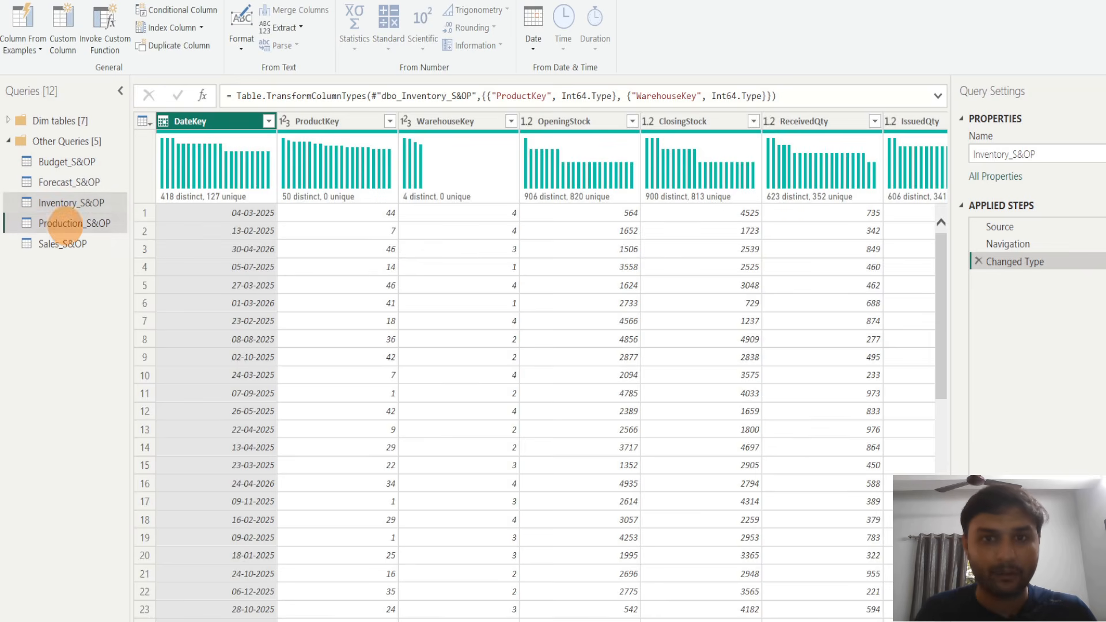
left_click(64, 224)
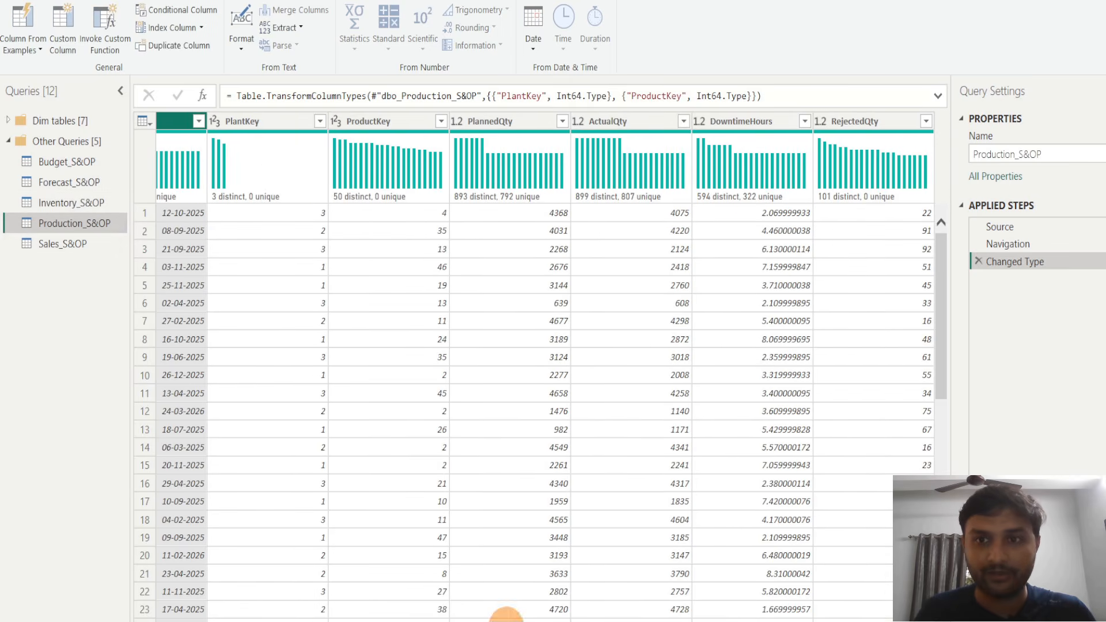
left_click(63, 244)
left_click(9, 141)
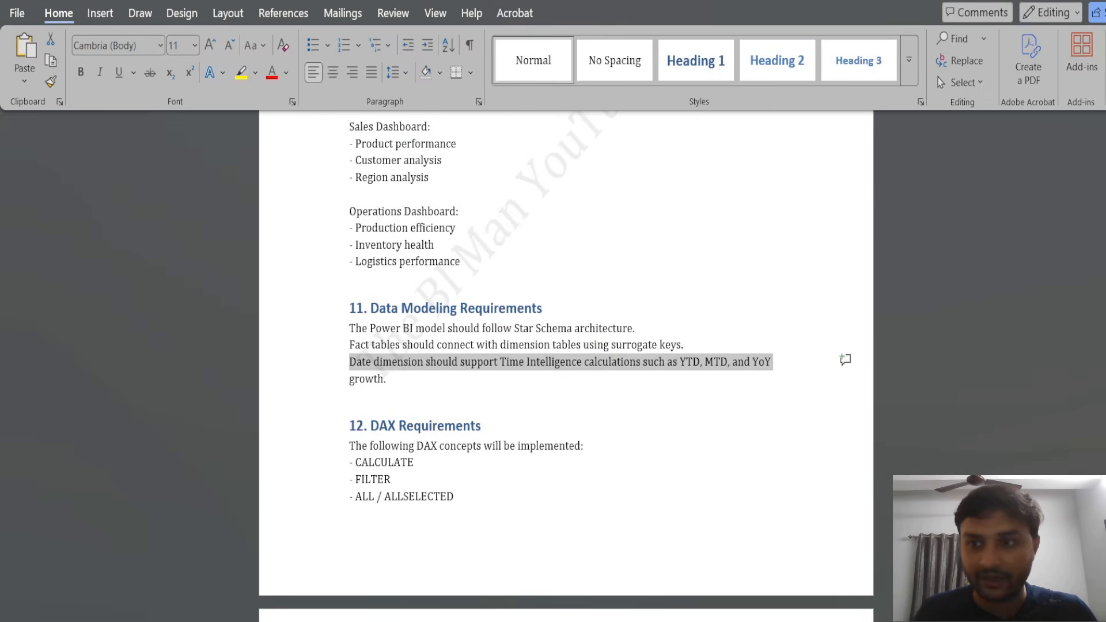
Switch to the requirements document in Word and review the Fact Tables and Dimension Tables lists
scroll(565, 345, "up", 2)
scroll(565, 366, "up", 18)
scroll(564, 366, "down", 5)
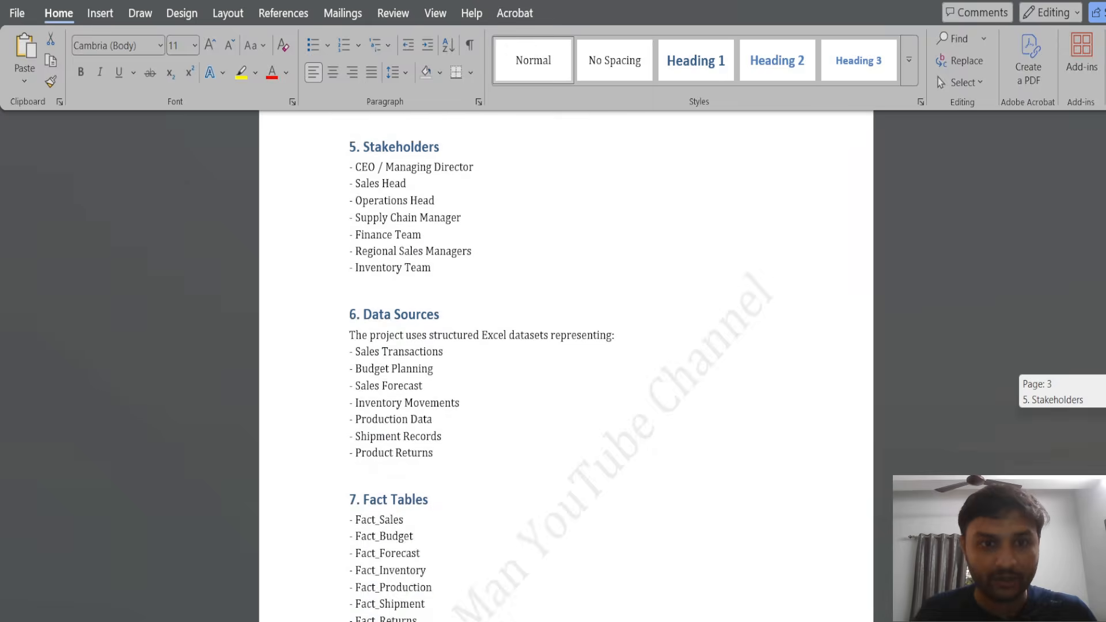
scroll(716, 358, "down", 3)
left_click_drag(408, 208, 370, 220)
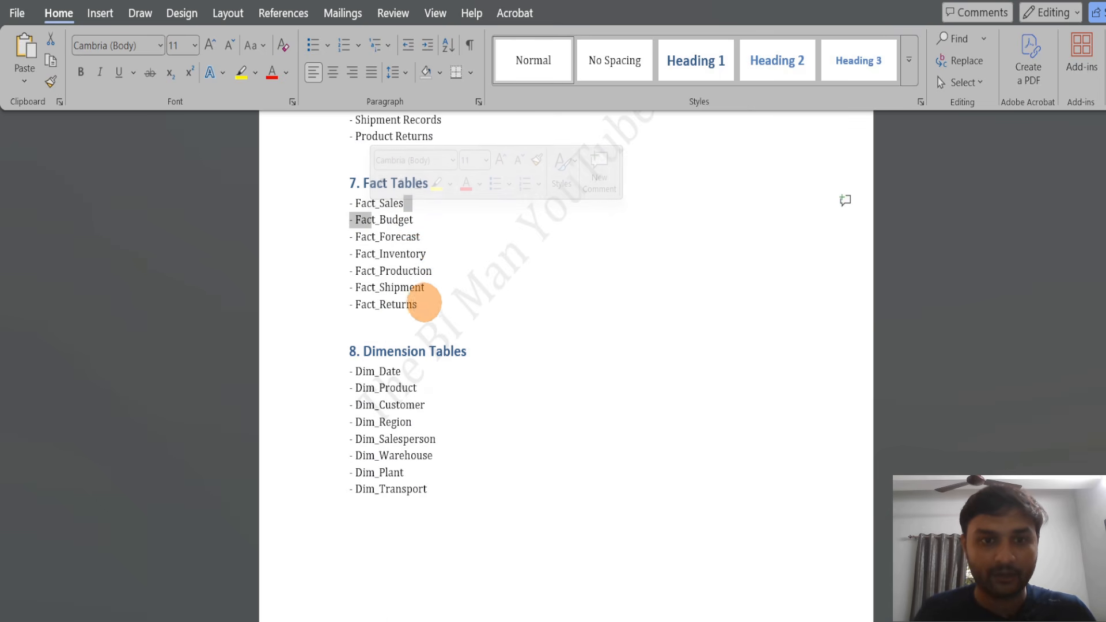
double_click(370, 370)
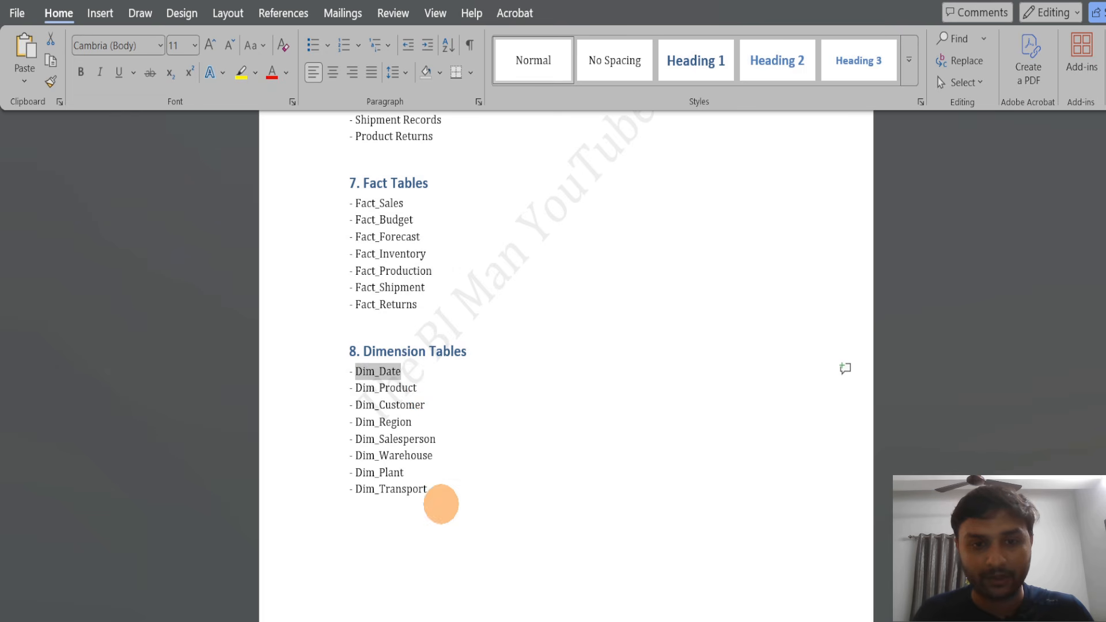
left_click_drag(440, 503, 348, 183)
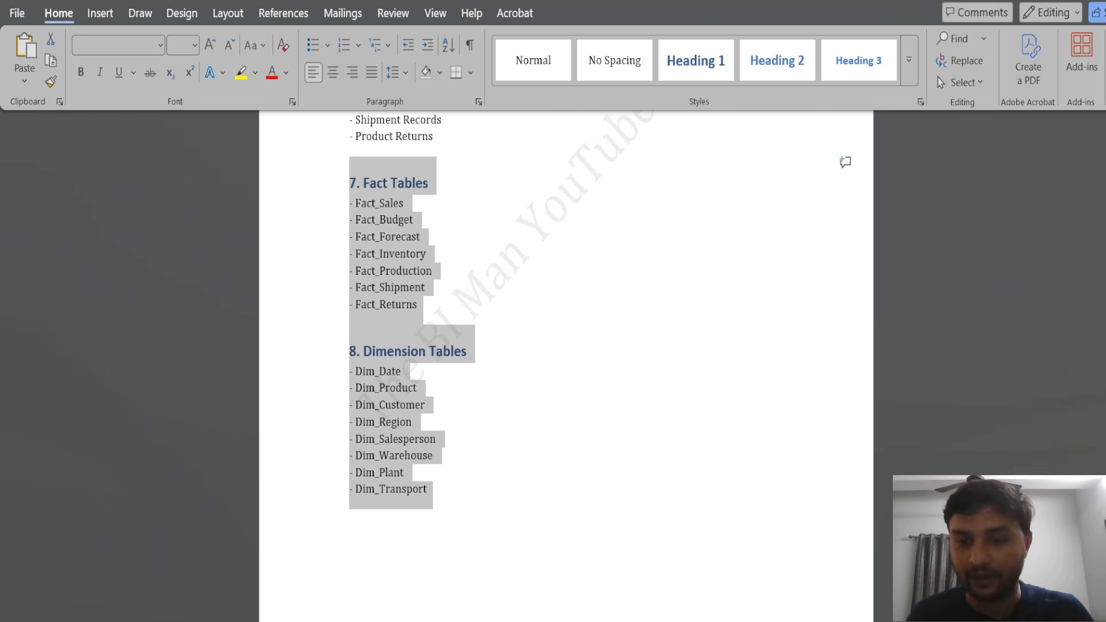
Return to the Power Query Editor, close it and load the query changes into the report
left_click(831, 621)
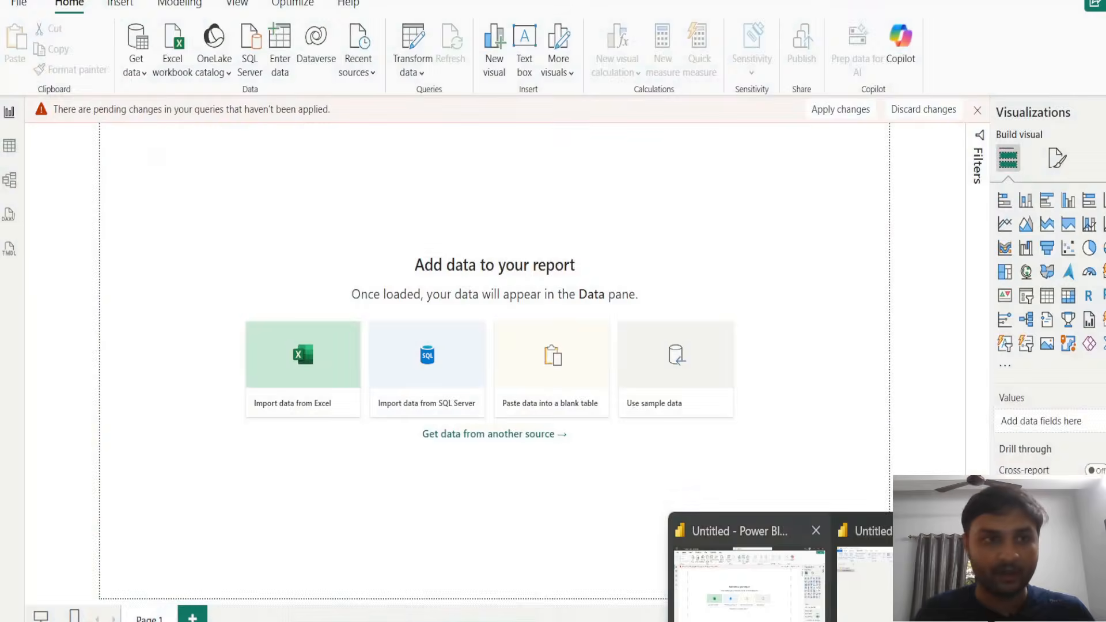
left_click(910, 610)
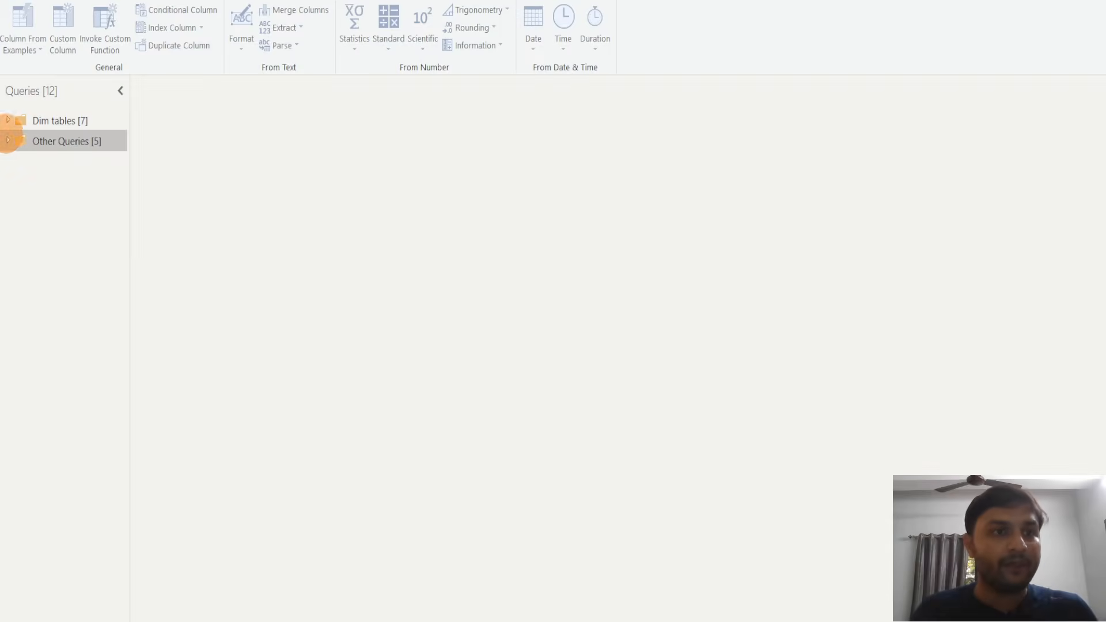
left_click(57, 120)
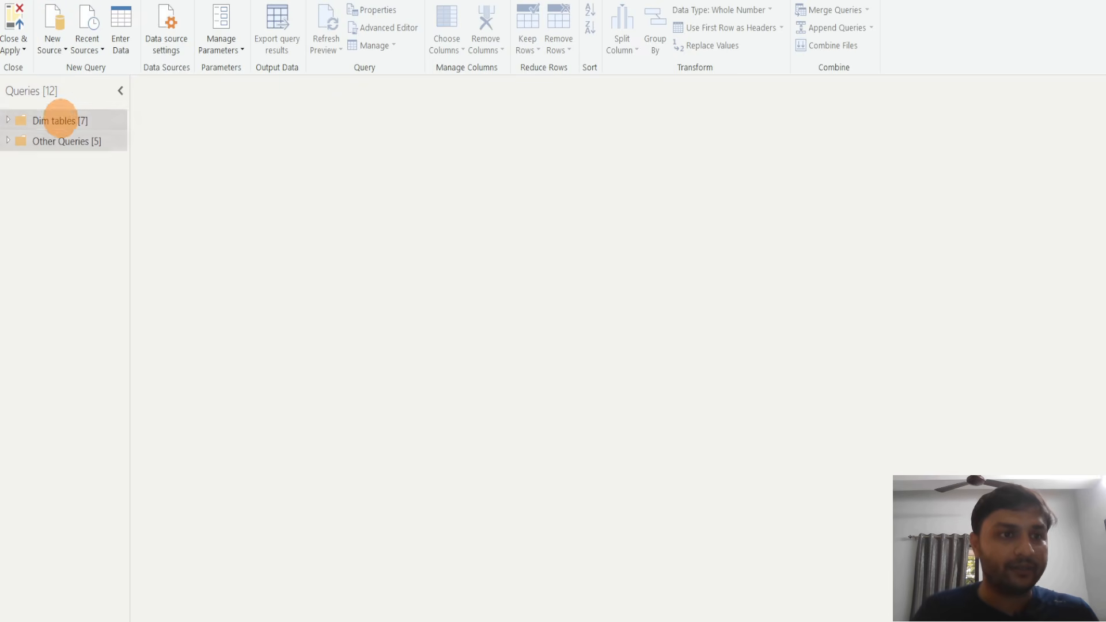
left_click(24, 50)
left_click(18, 101)
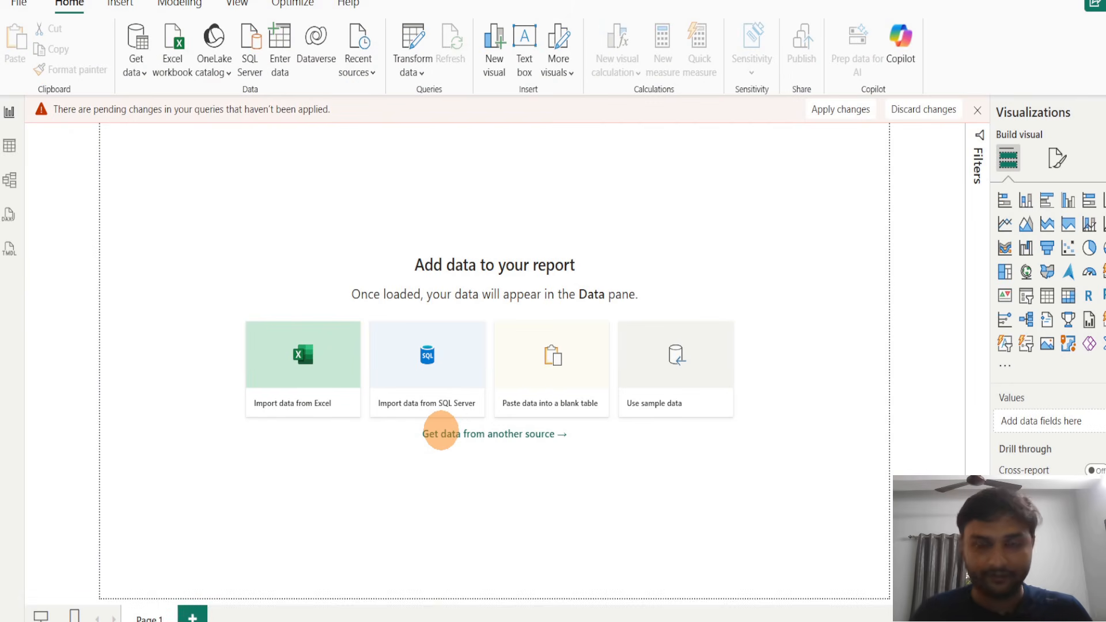
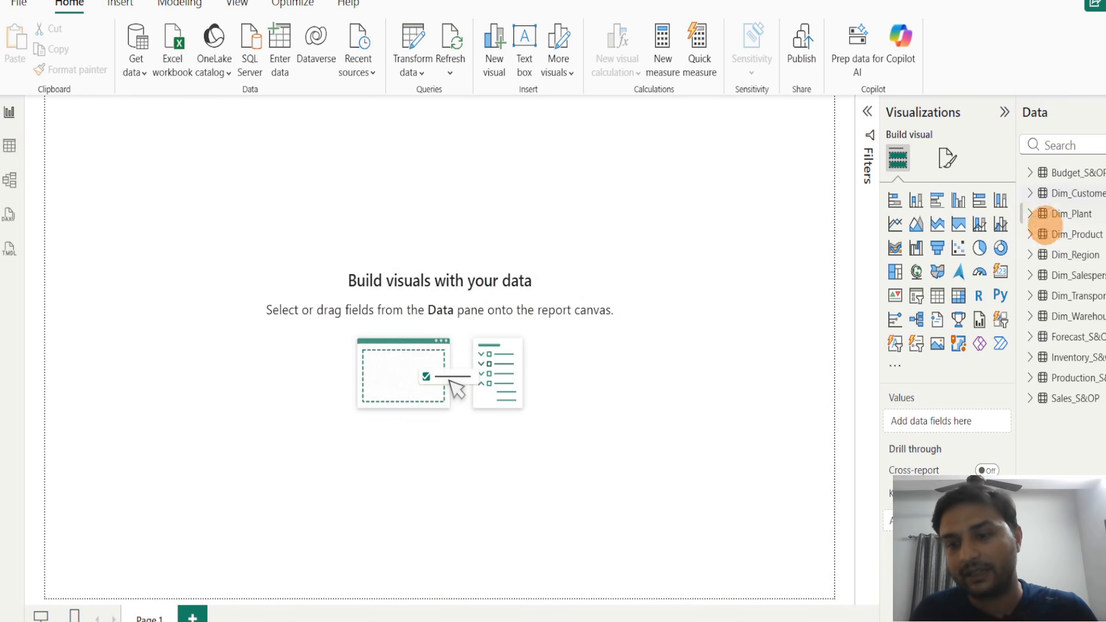
Switch to SQL Server Management Studio to check the Sales_S&OP row-count query, and return to the Power BI report
left_click(600, 620)
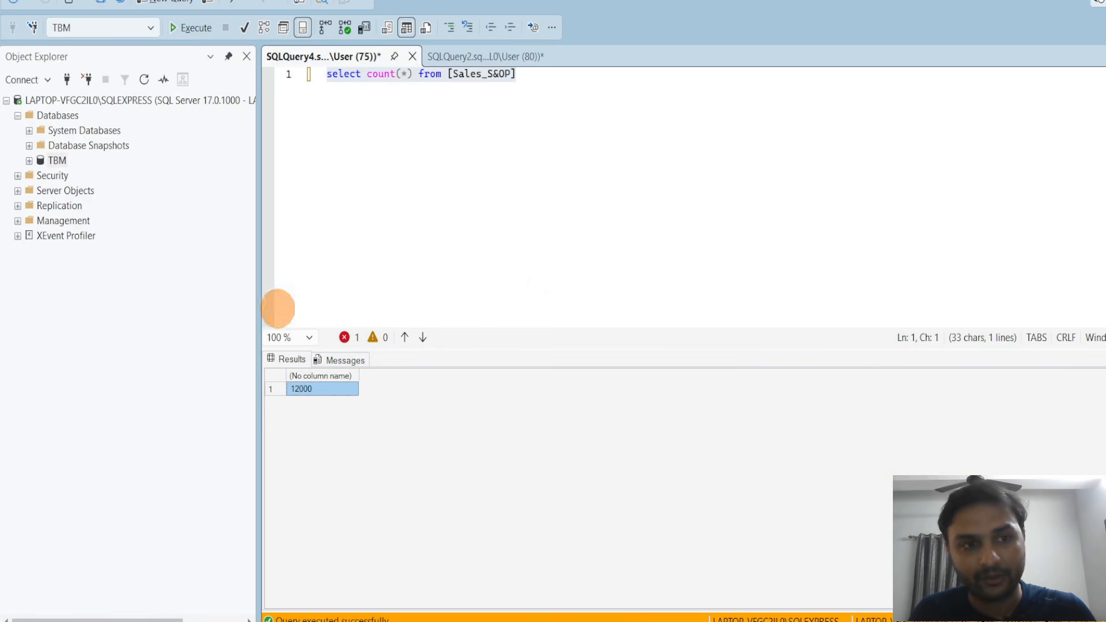
left_click(1104, 2)
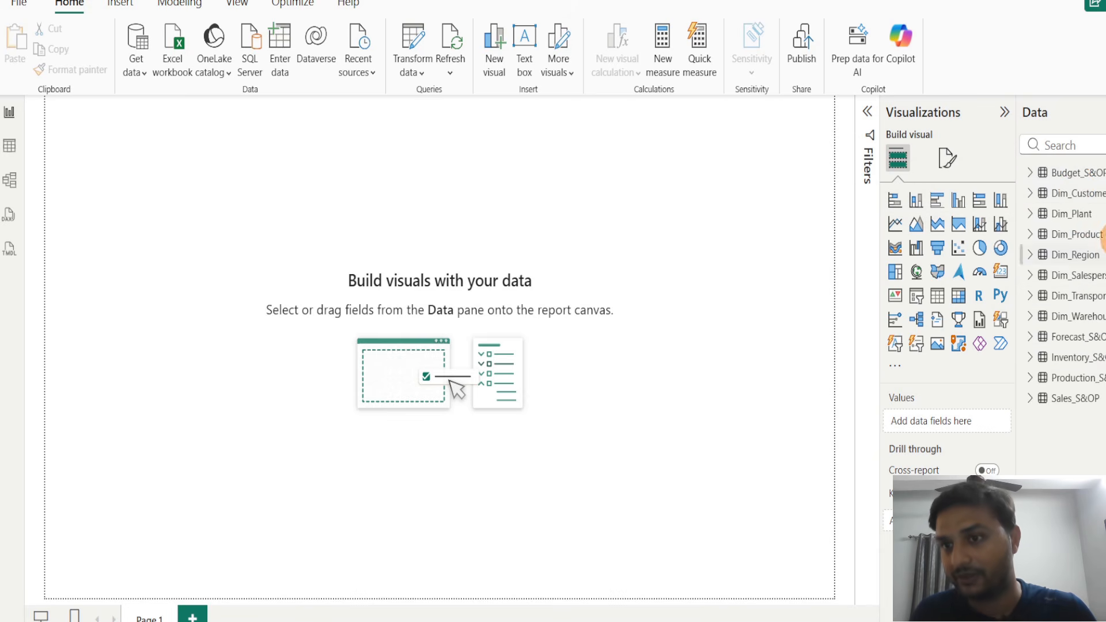
mouse_move(1080, 180)
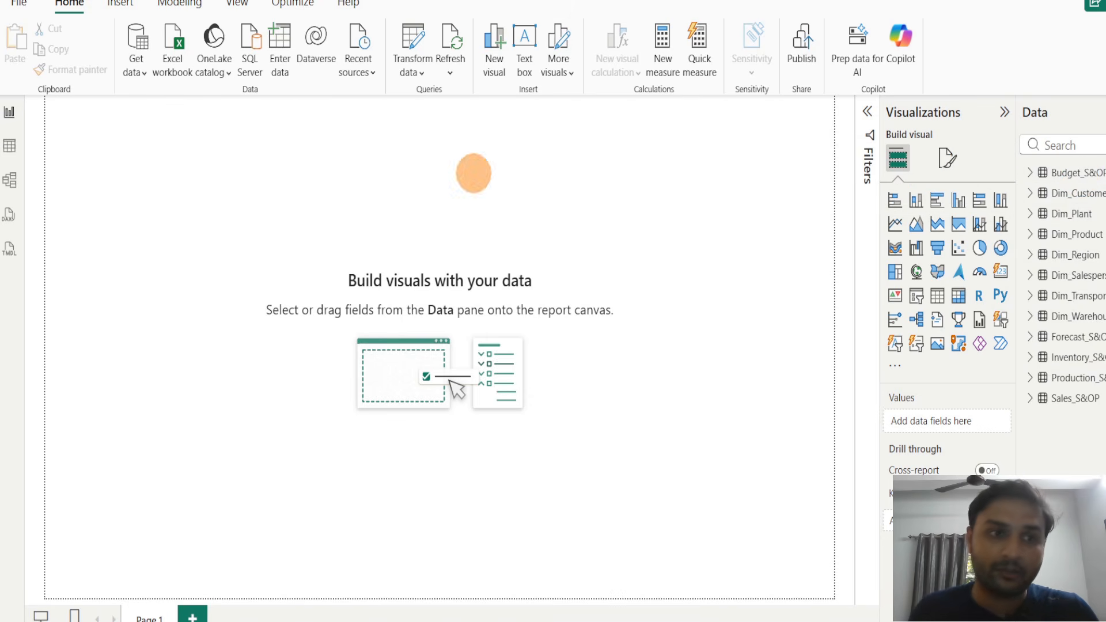
Inspect the loaded data in table view, covering Budget_S&OP, Dim_Product, Dim_Transport, Forecast_S&OP and Sales_S&OP
left_click(9, 146)
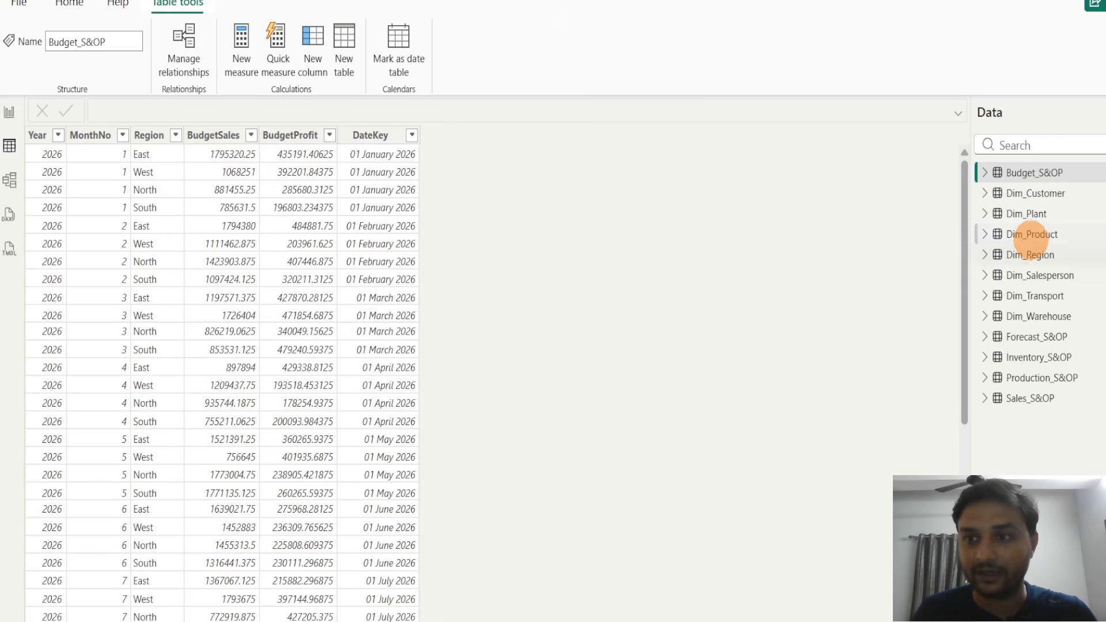
left_click(1026, 231)
left_click(1032, 296)
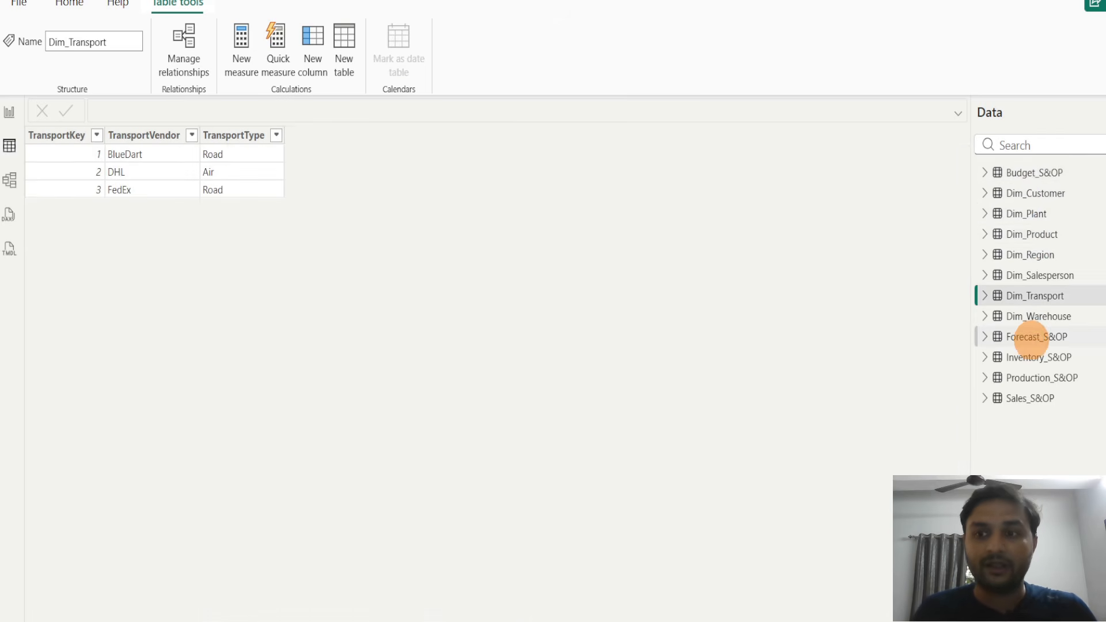
left_click(1031, 337)
left_click(1030, 398)
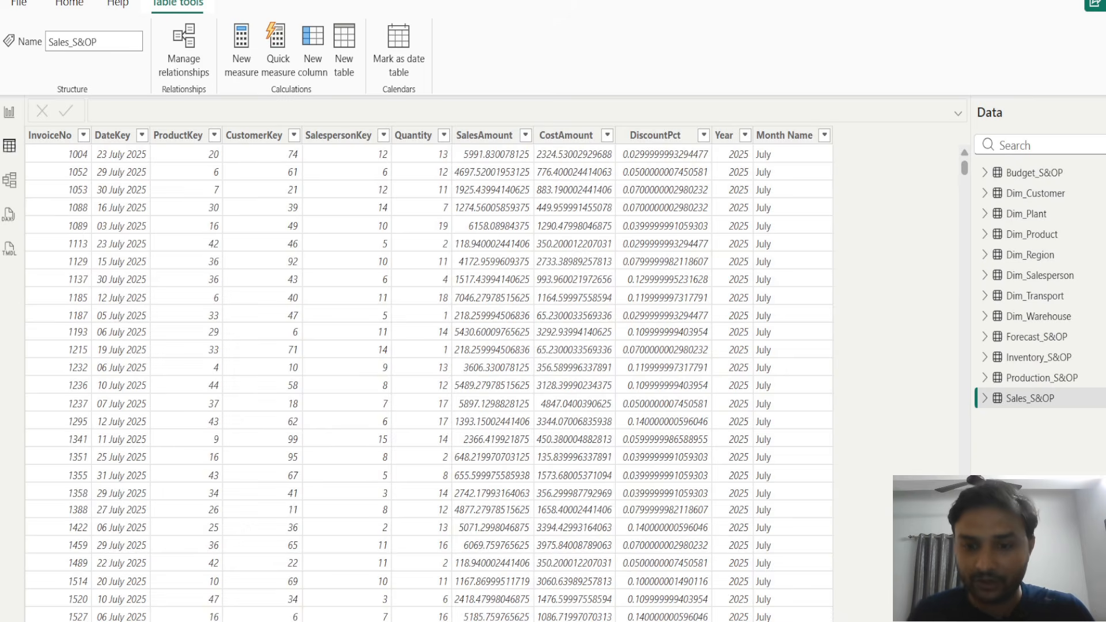
left_click(698, 621)
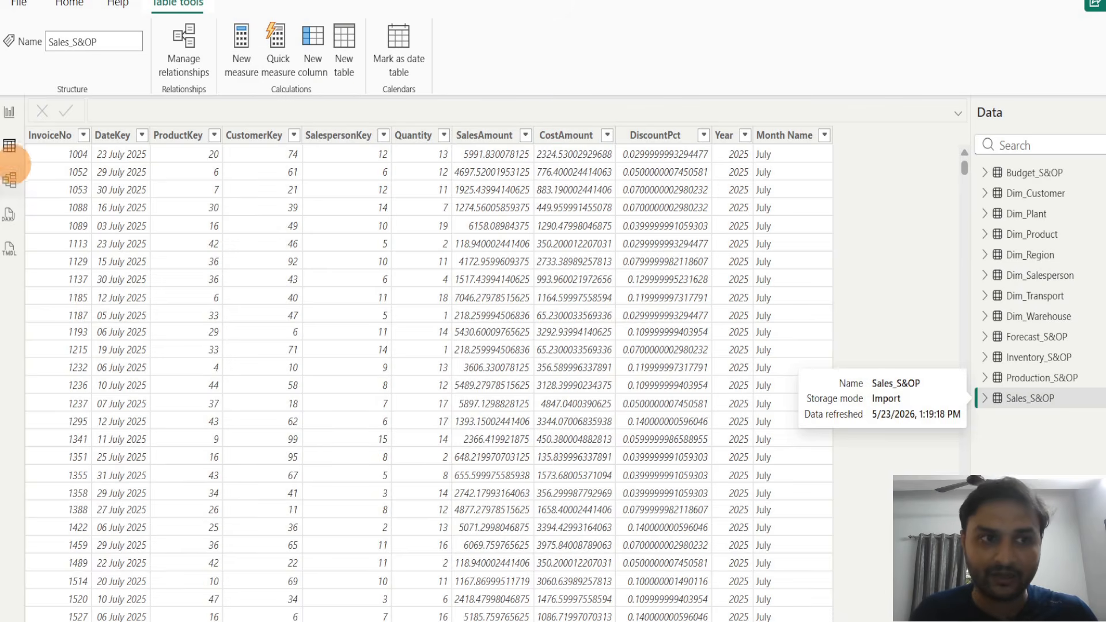
Examine the distinct DateKey values of Budget_S&OP in table view without filtering, and return to the report canvas
left_click(8, 110)
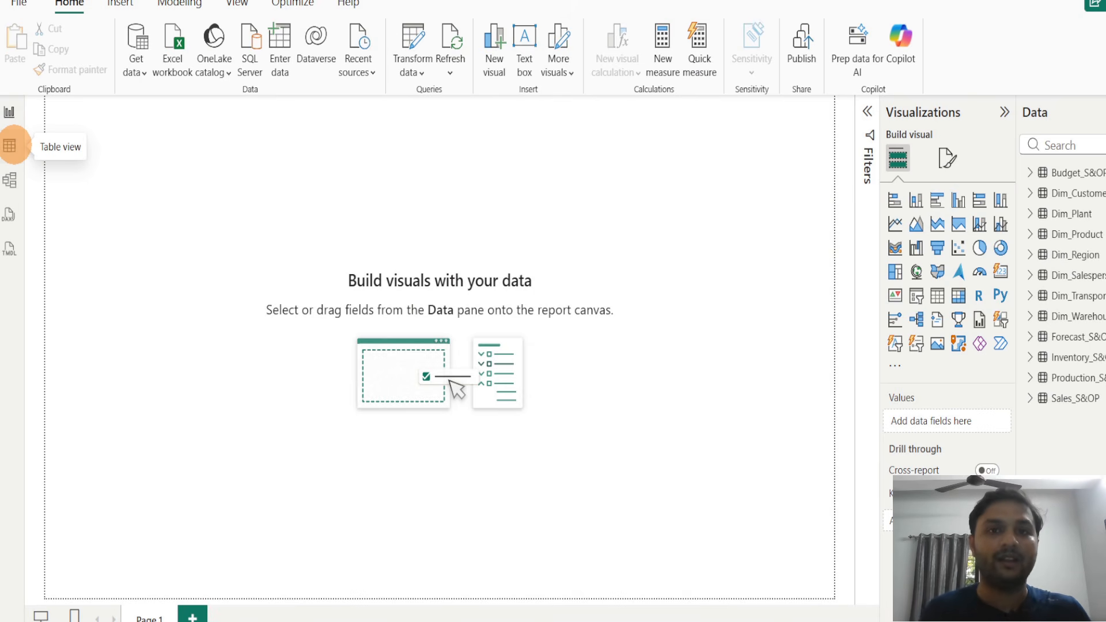
left_click(9, 146)
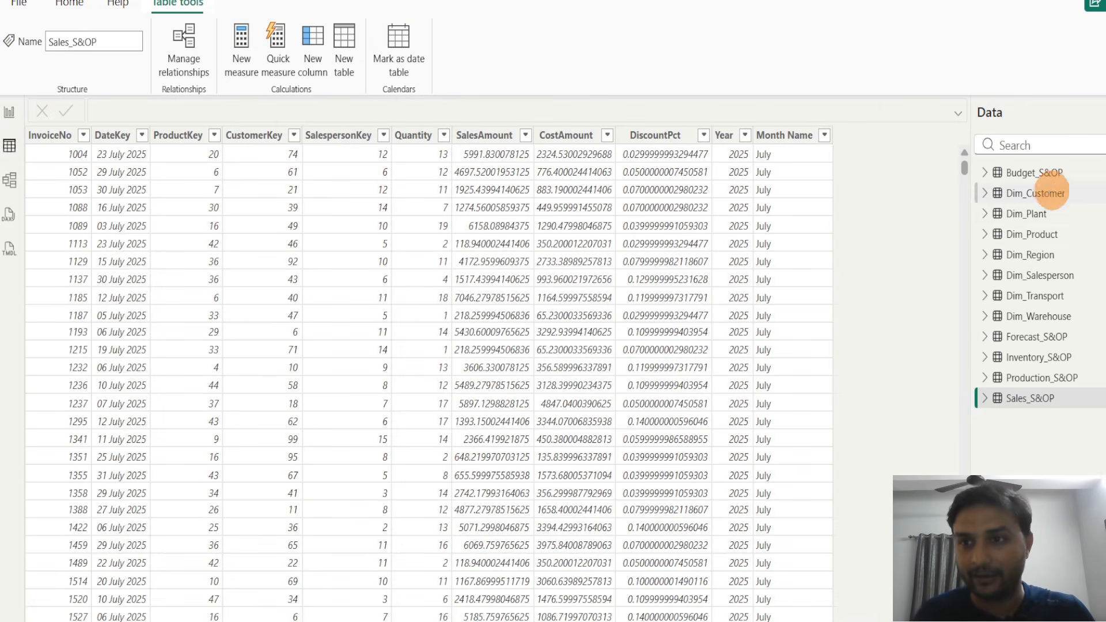
left_click(1034, 172)
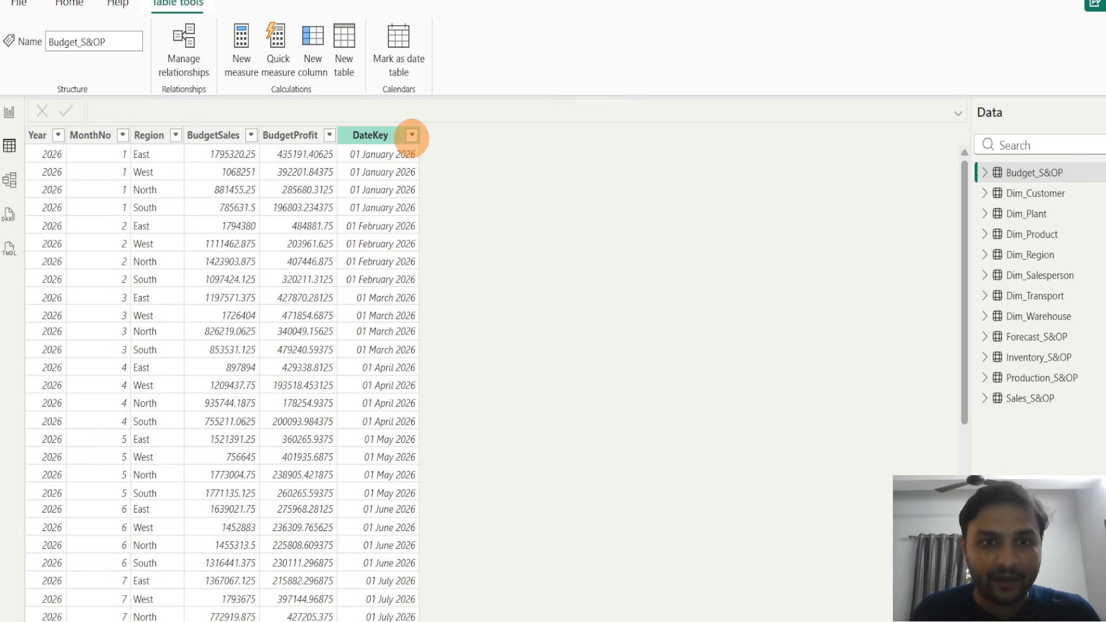
left_click(411, 136)
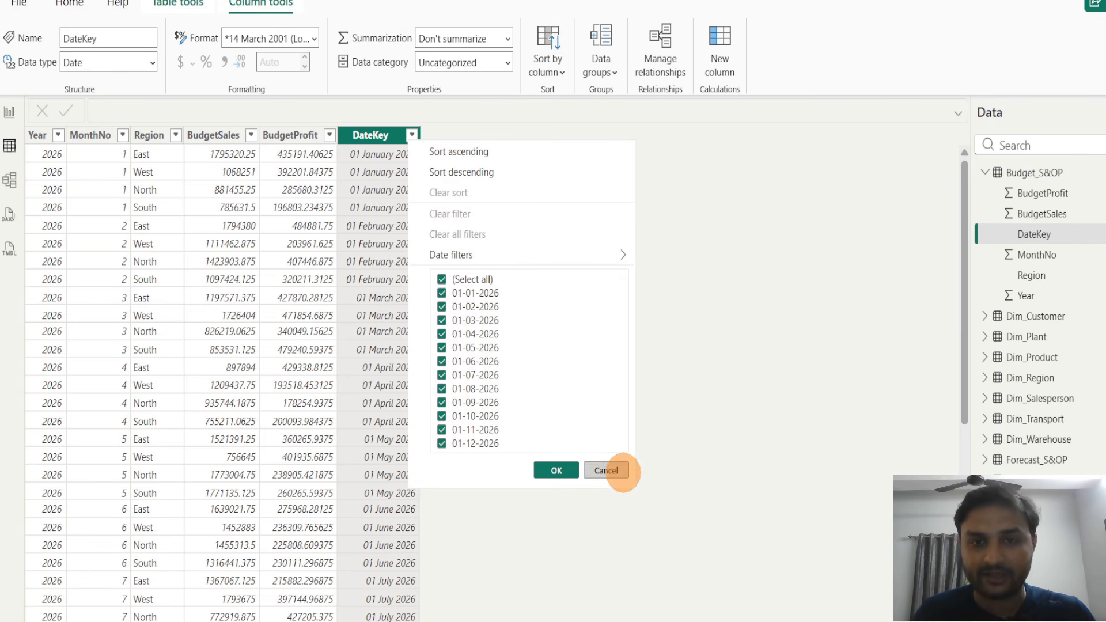
left_click(606, 471)
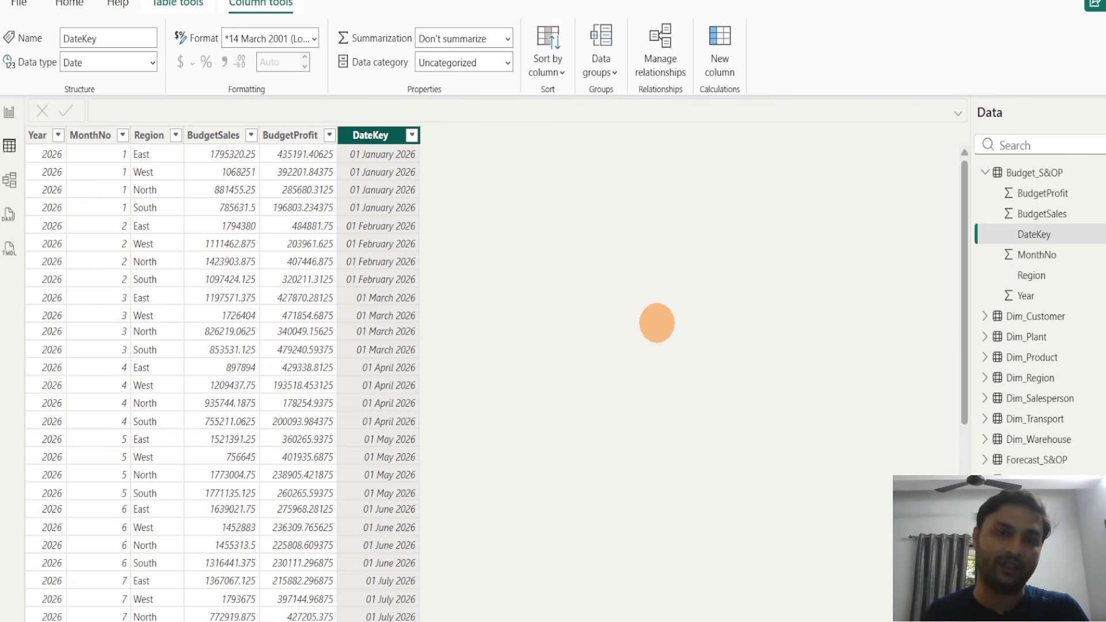
left_click(9, 112)
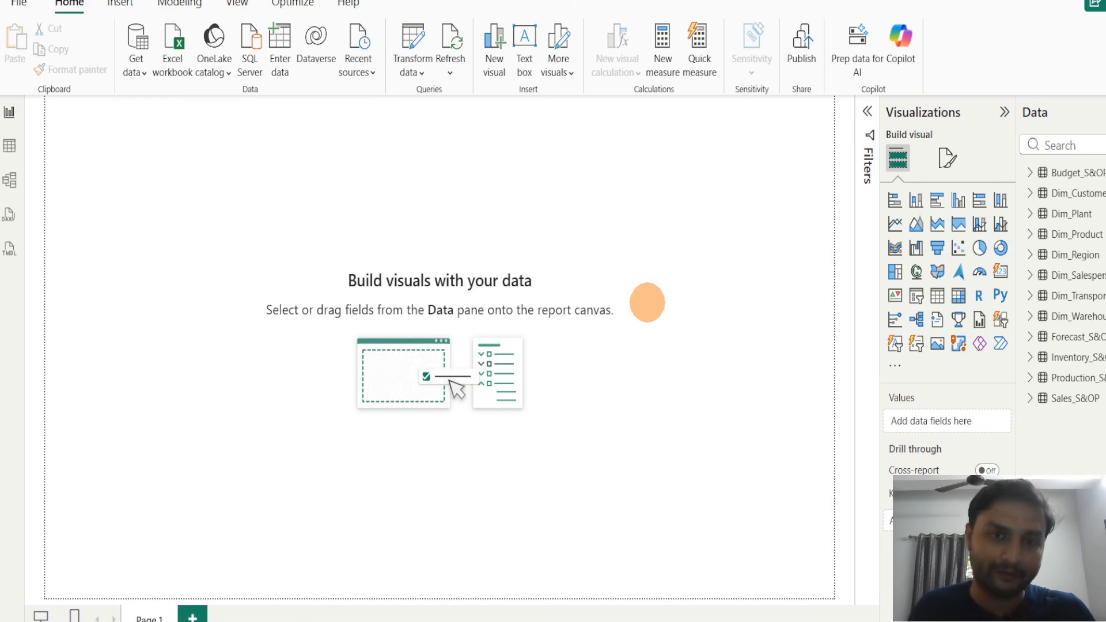
Create a new calculated table from table view and name it Master Date in its formula
left_click(8, 147)
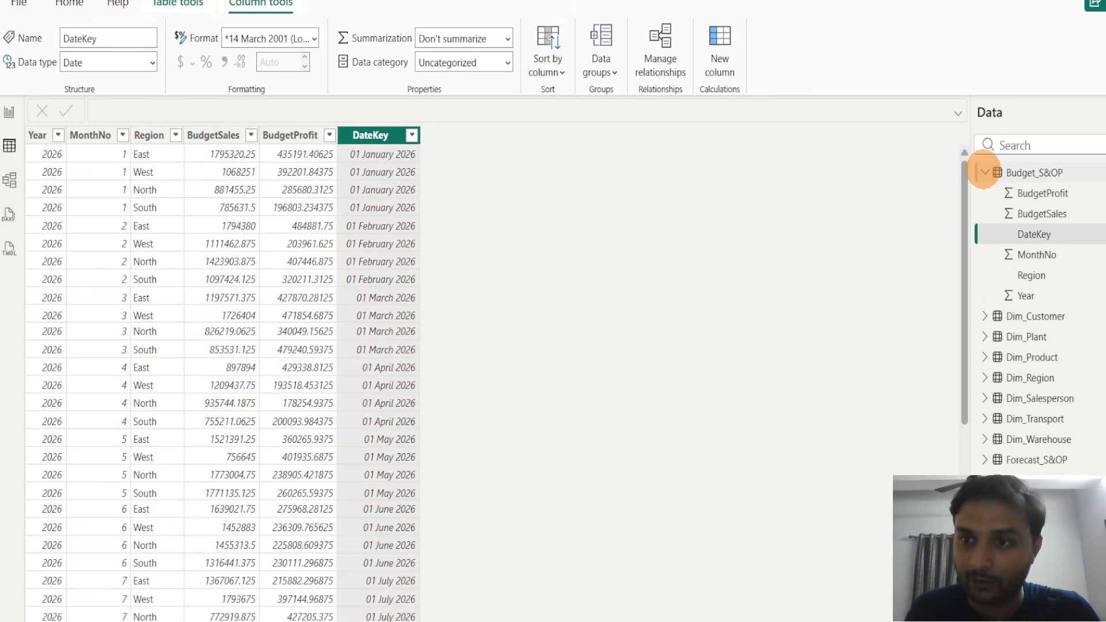
left_click(984, 172)
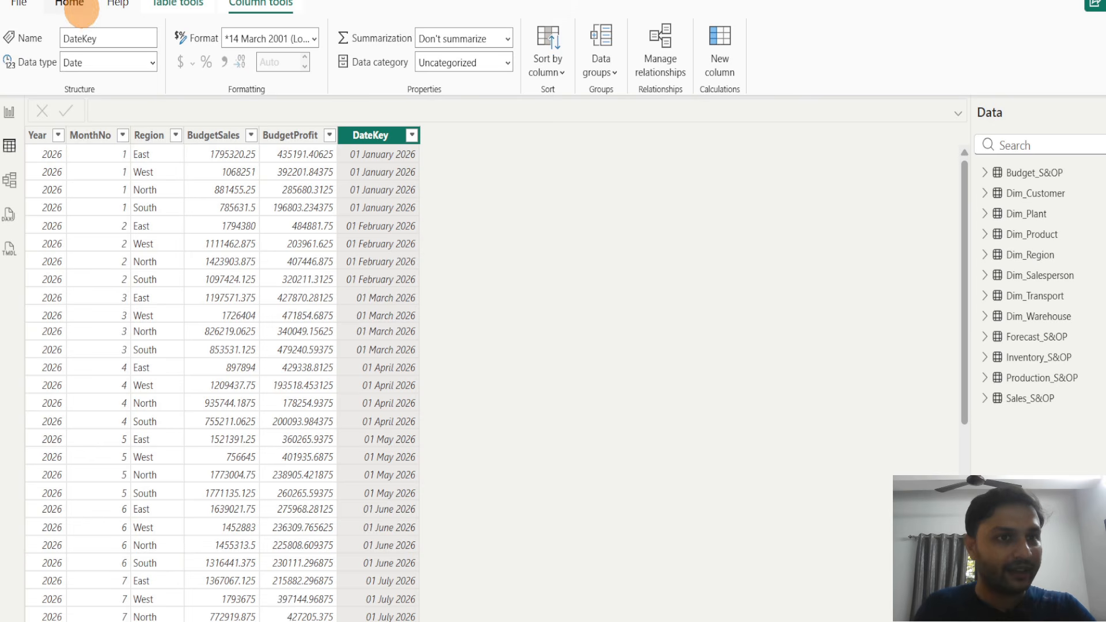
left_click(69, 3)
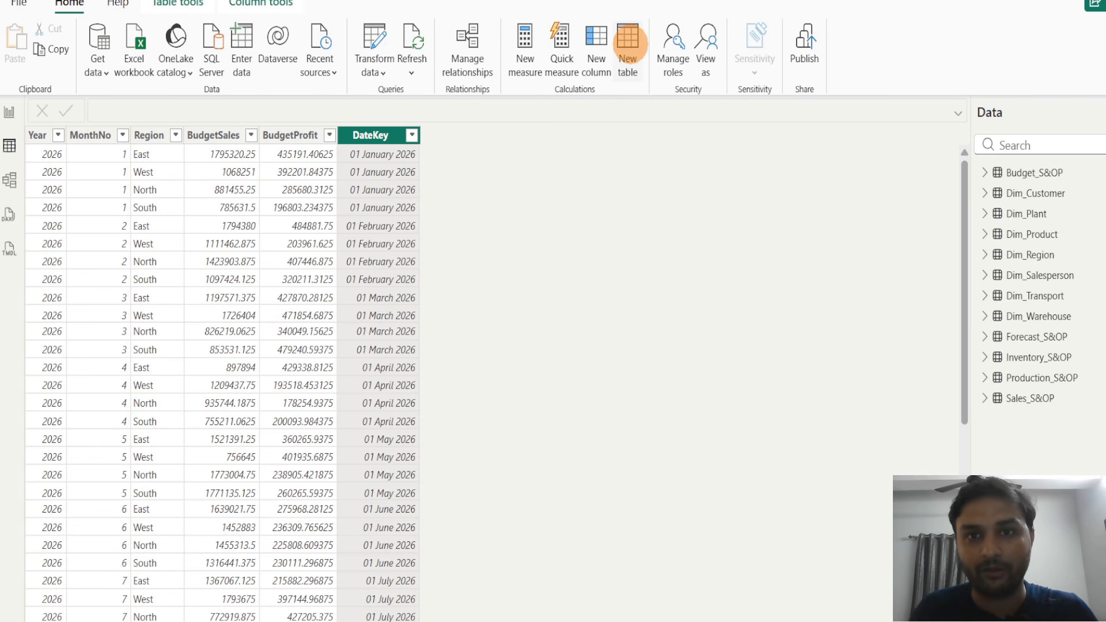
left_click(628, 43)
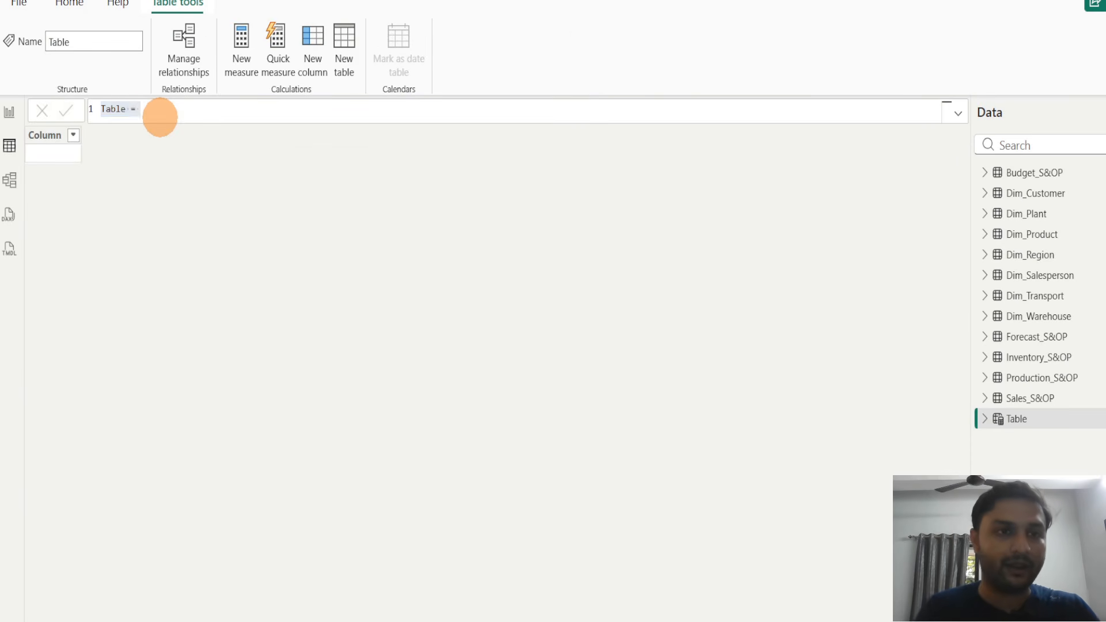
key("ctrl+a")
type("Master Date")
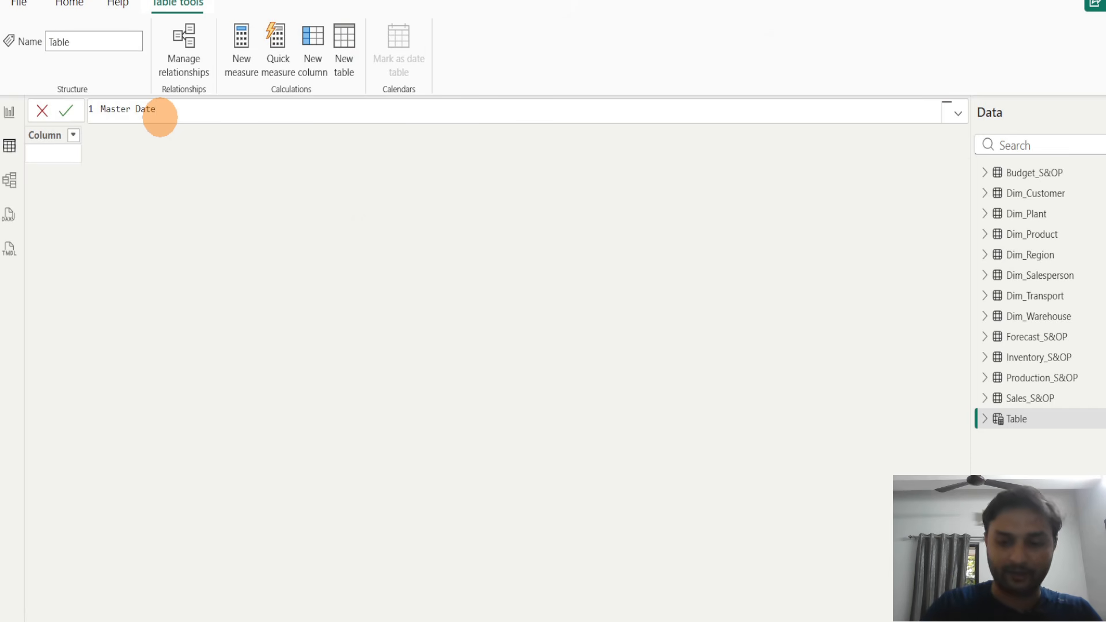
key("BackSpace")
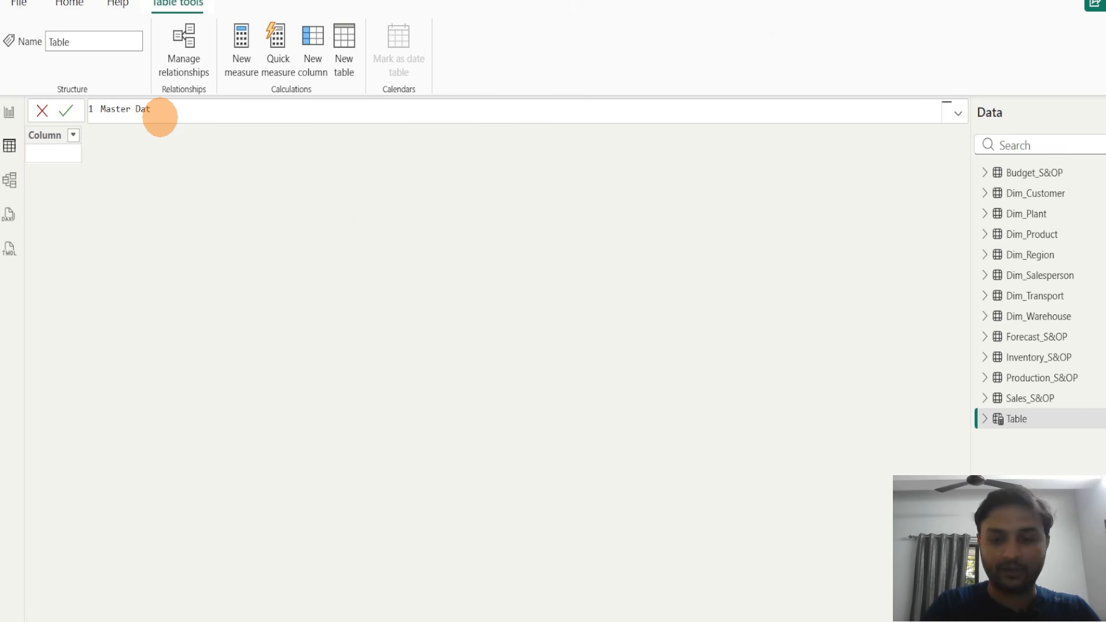
type("e=")
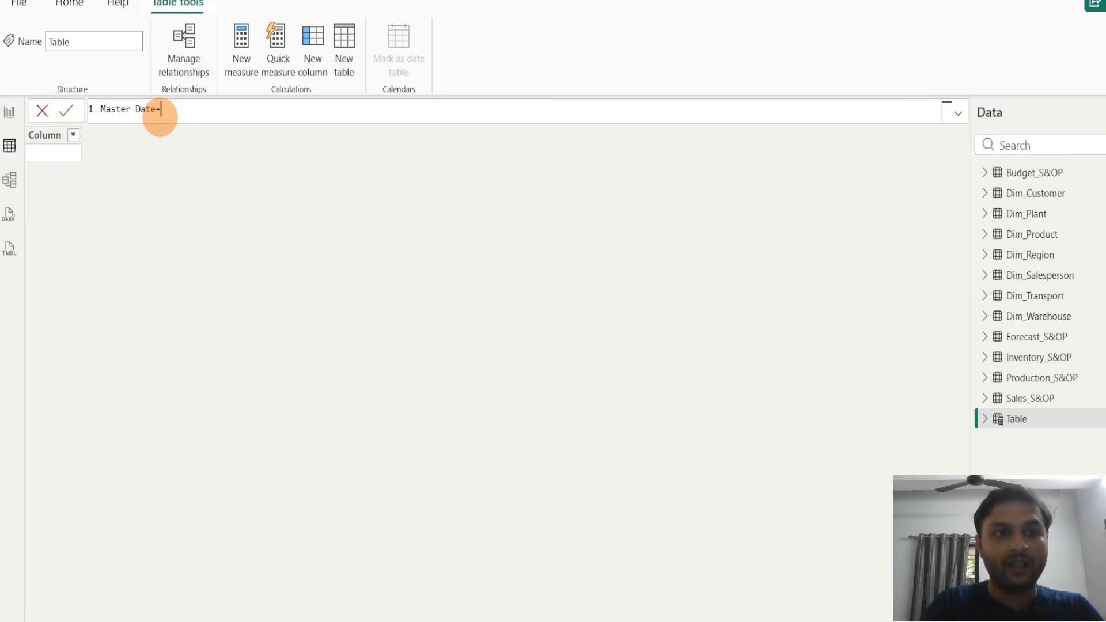
Define the Master Date table with CALENDARAUTO() and commit the formula
type("cala")
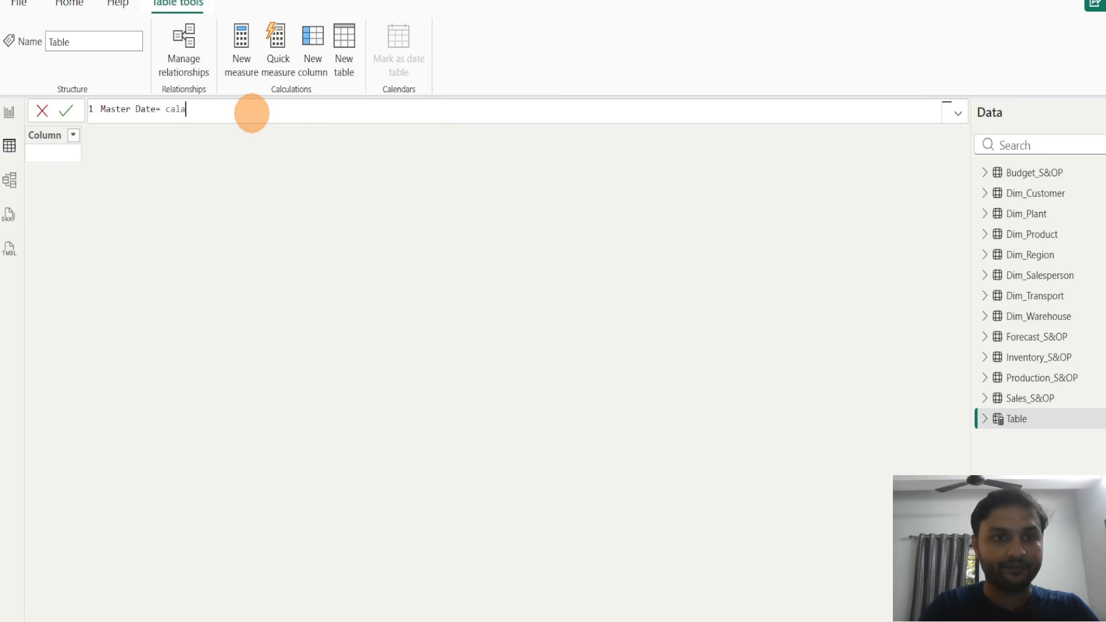
key("BackSpace")
type("e")
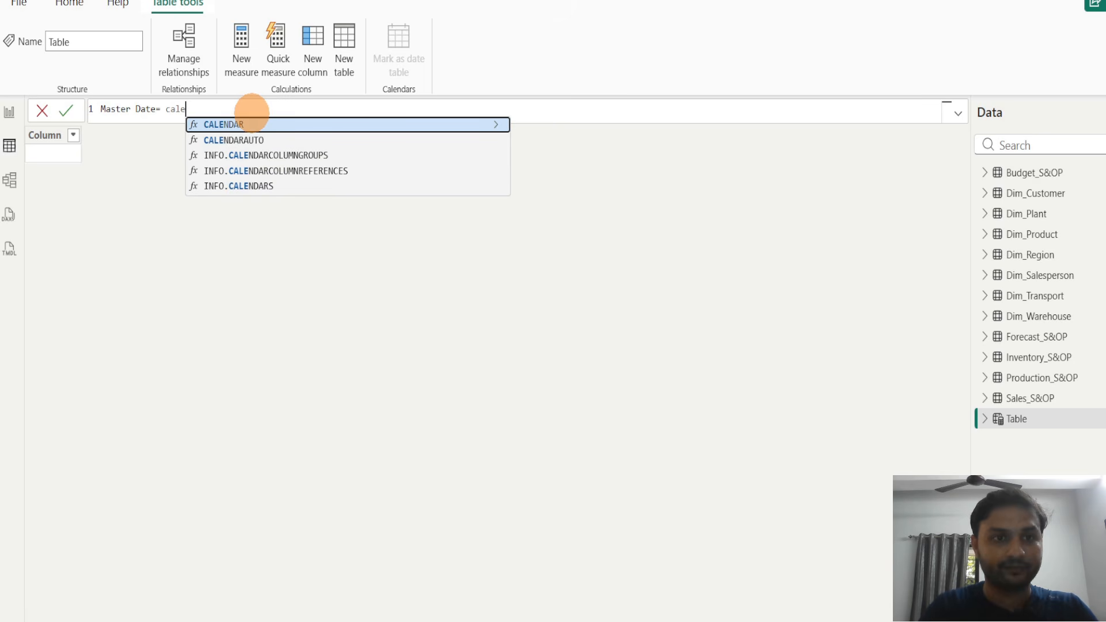
key("Down")
key("Tab")
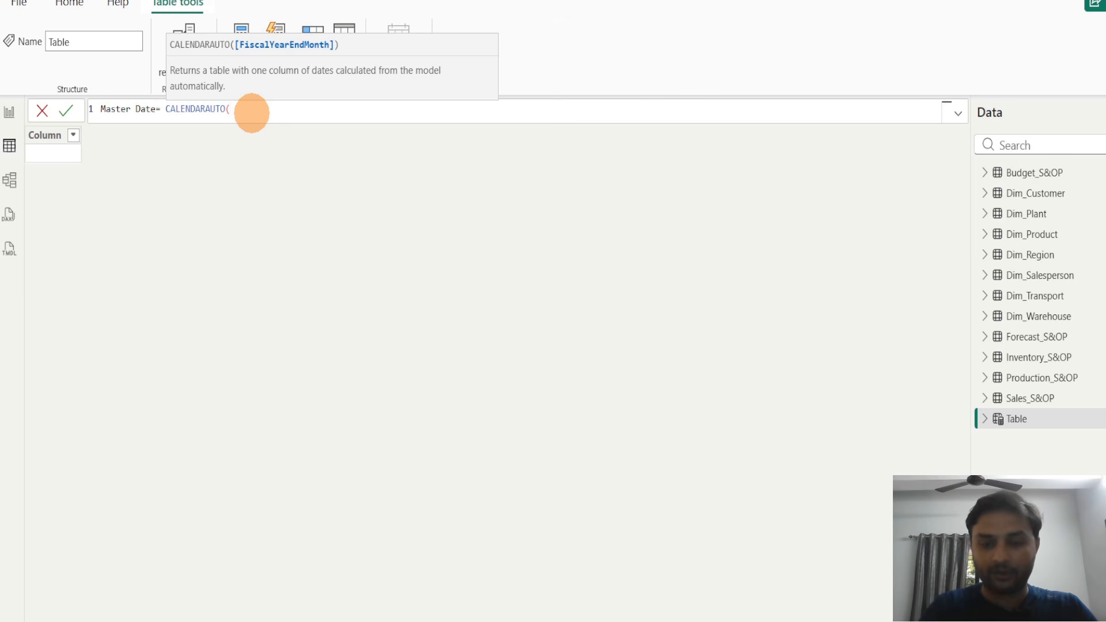
type(")")
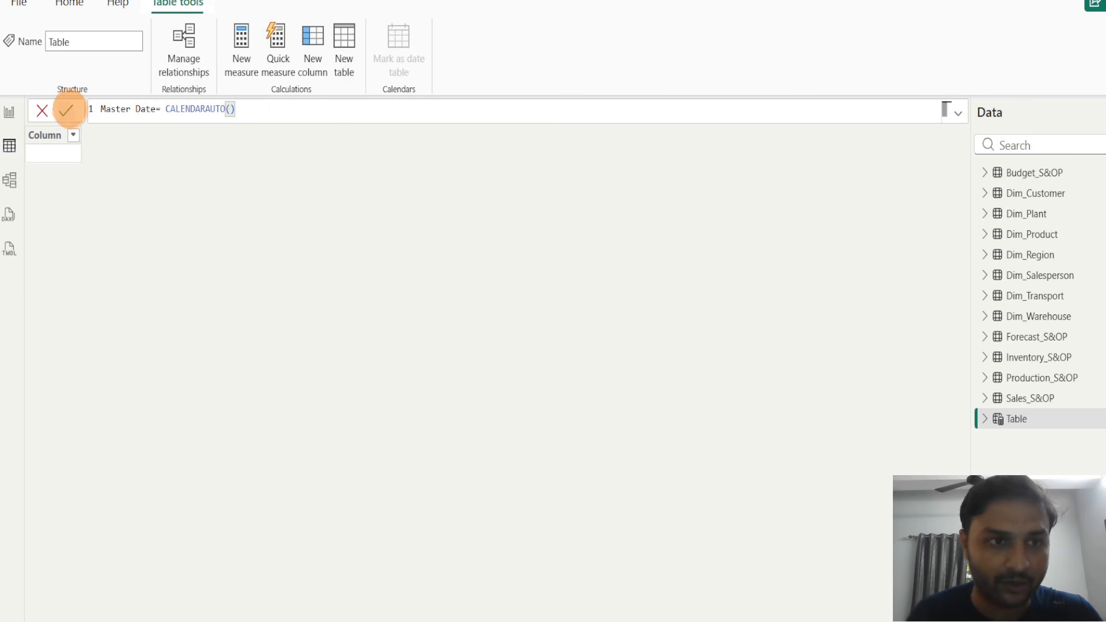
left_click(66, 109)
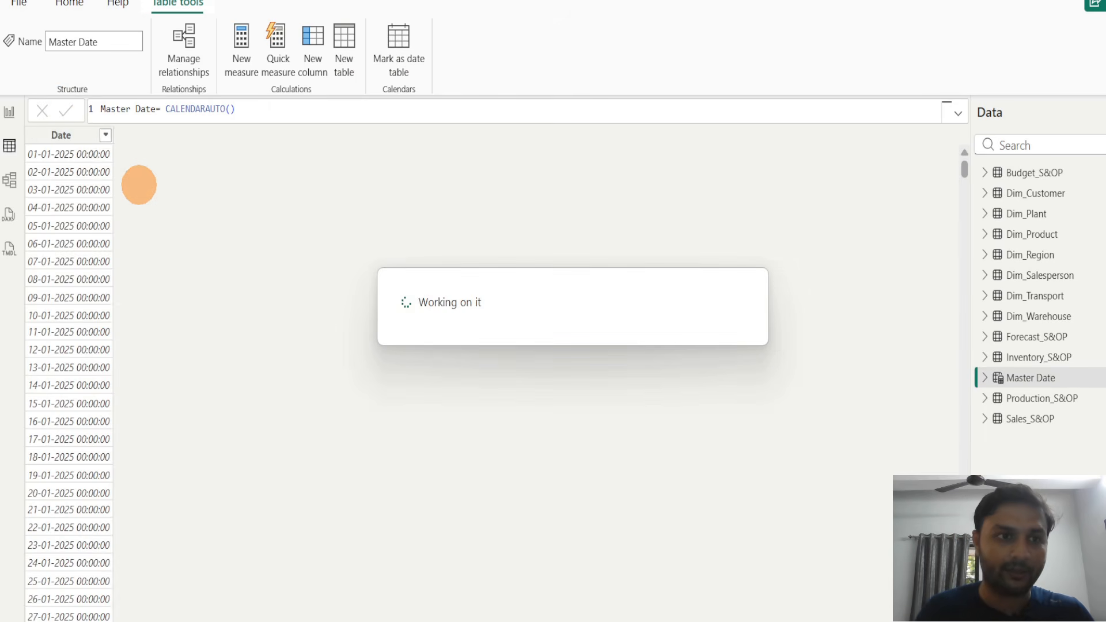
Check the first and last dates in Master Date's Date column without filtering it
left_click(105, 134)
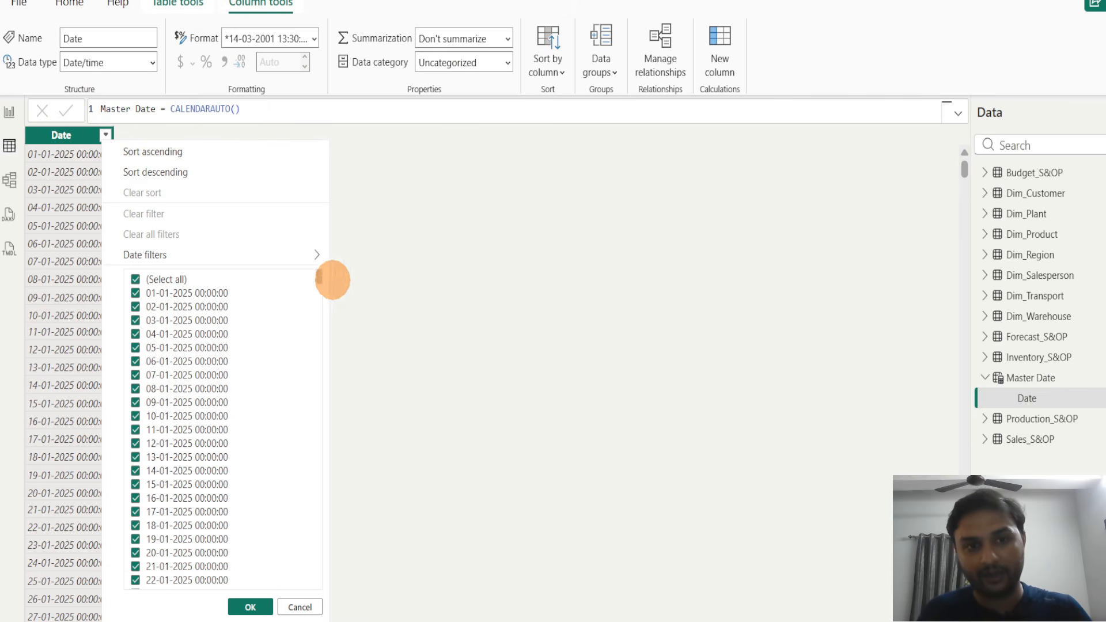
left_click_drag(316, 275, 382, 612)
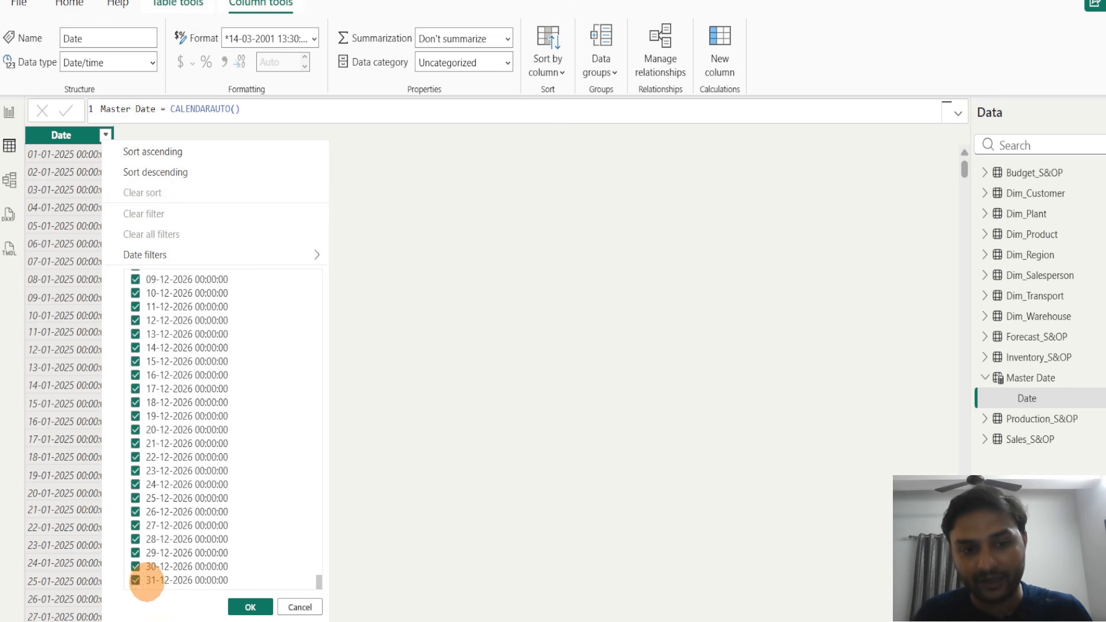
left_click(299, 607)
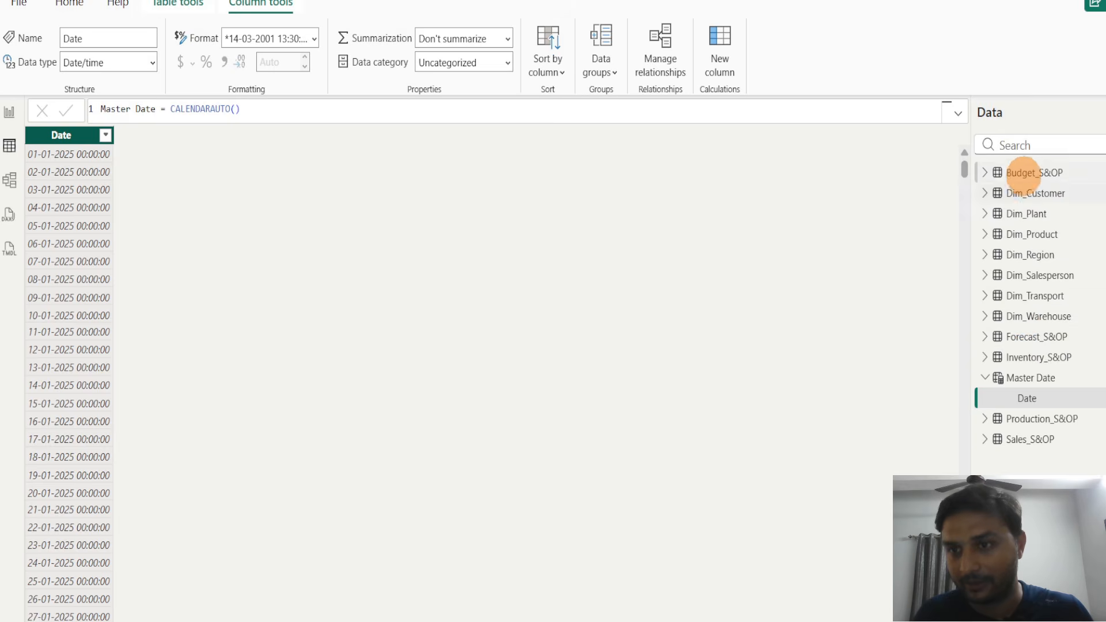
Show the Sales_S&OP table and filter its Year column to 2026 only
left_click(1018, 173)
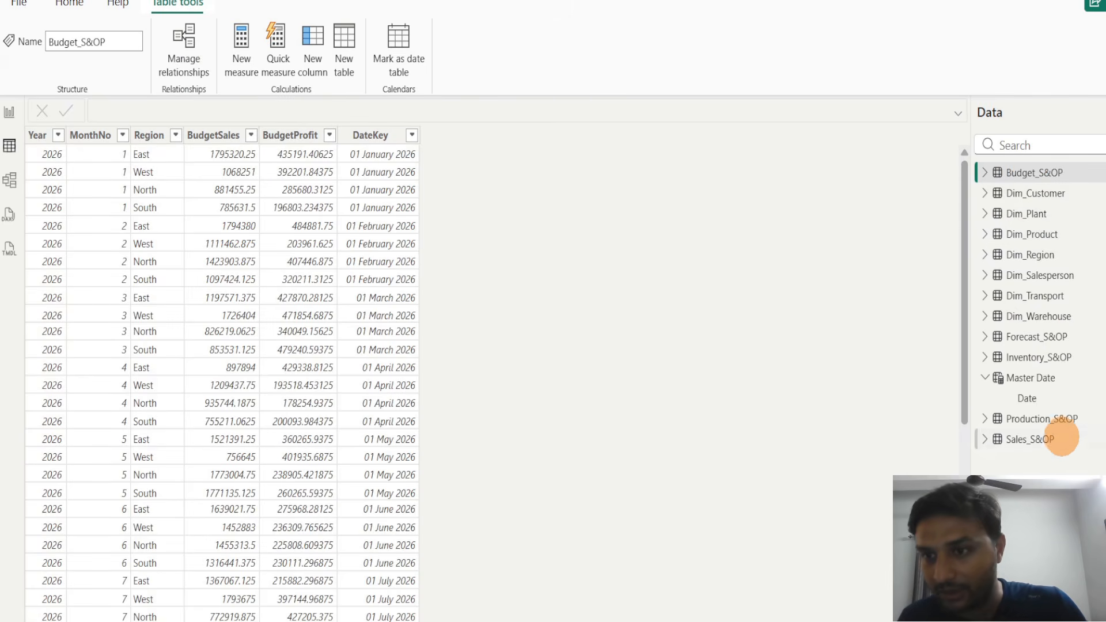
left_click(986, 379)
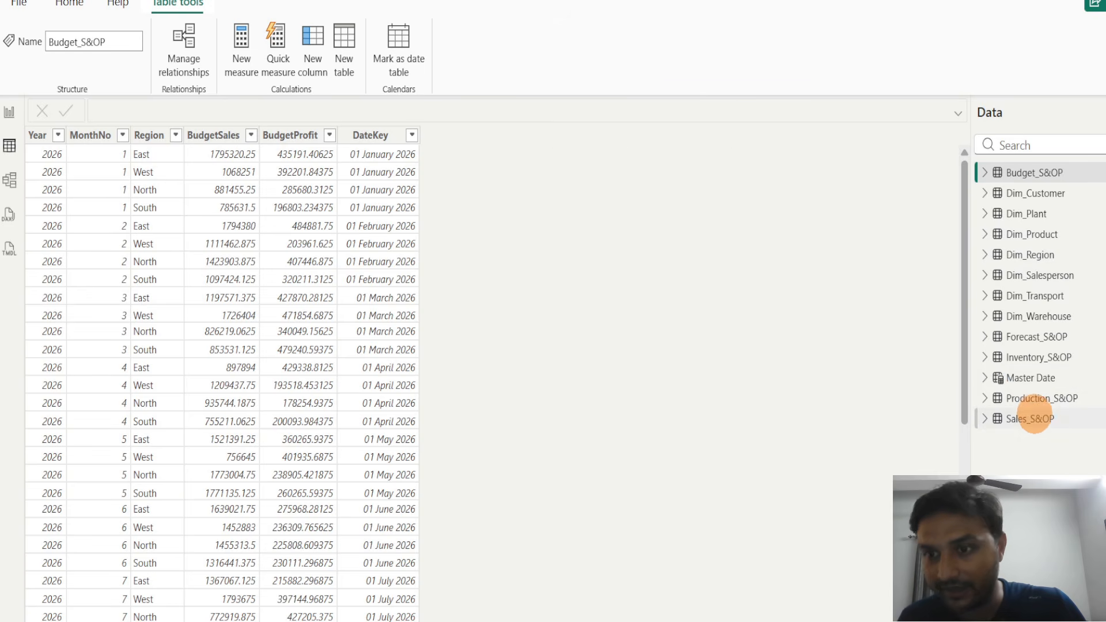
left_click(1029, 418)
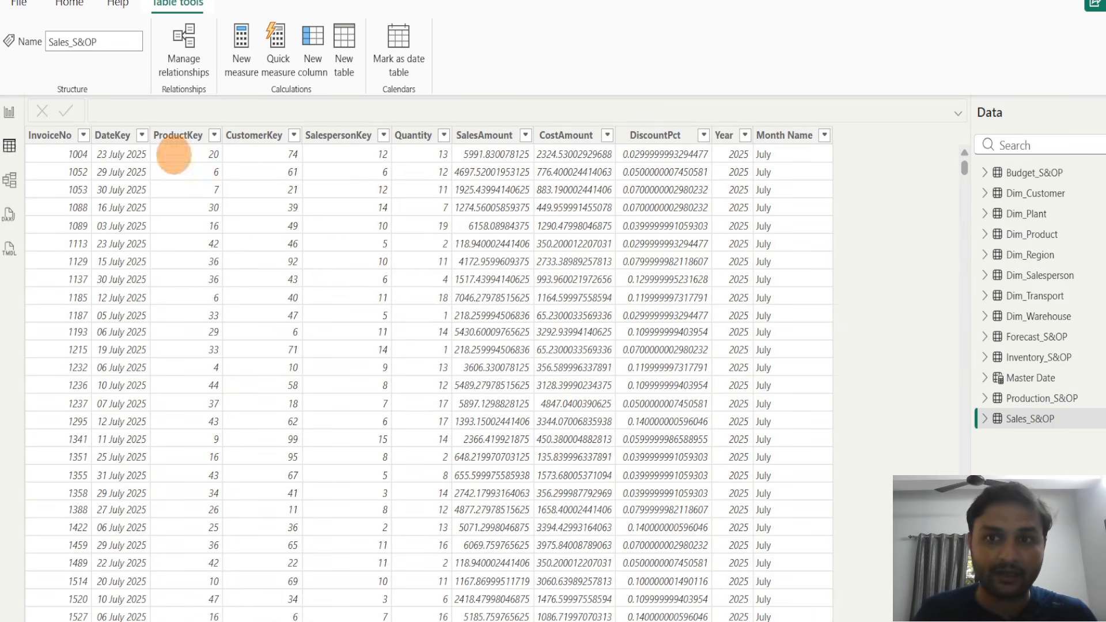
left_click(745, 134)
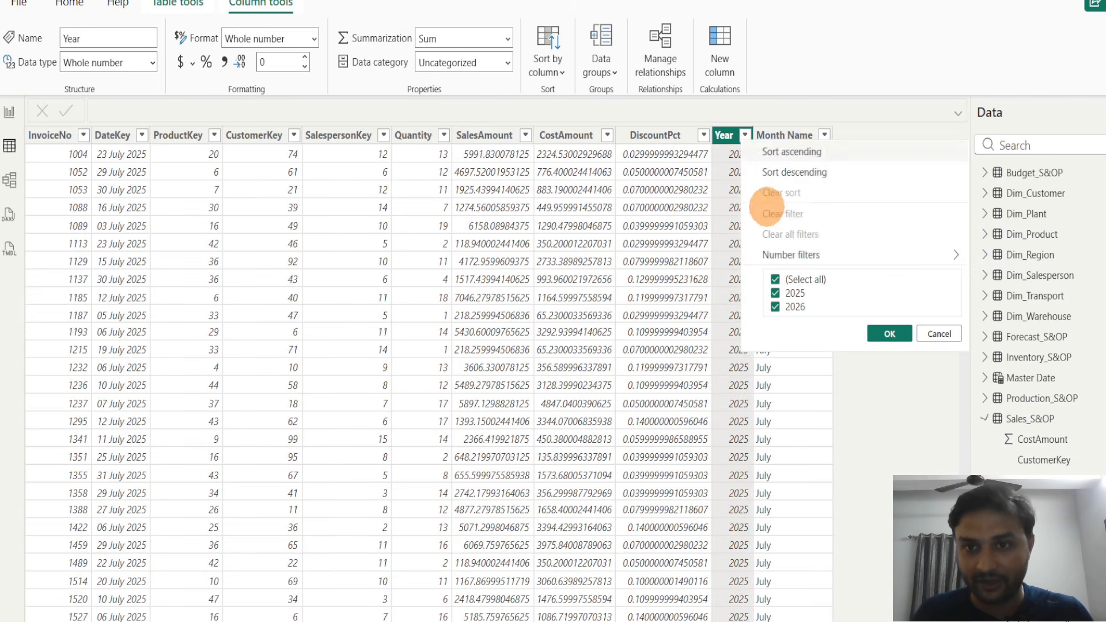
left_click(883, 403)
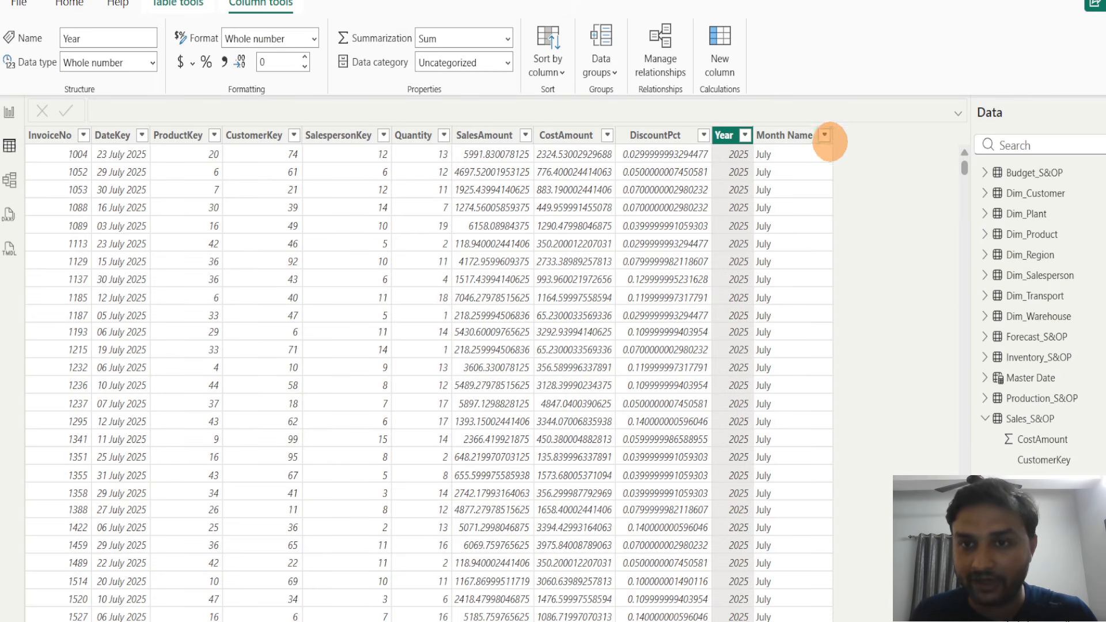
left_click(745, 135)
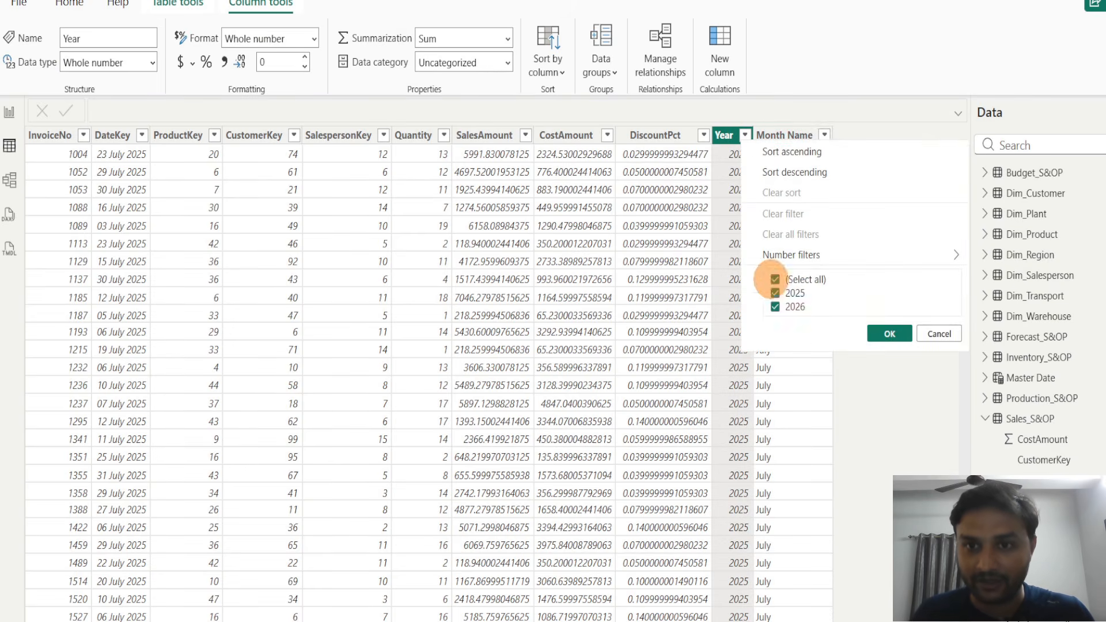
left_click(775, 293)
left_click(881, 334)
Check which Month Name values Sales_S&OP holds for 2026, and clear the Year filter
left_click(817, 135)
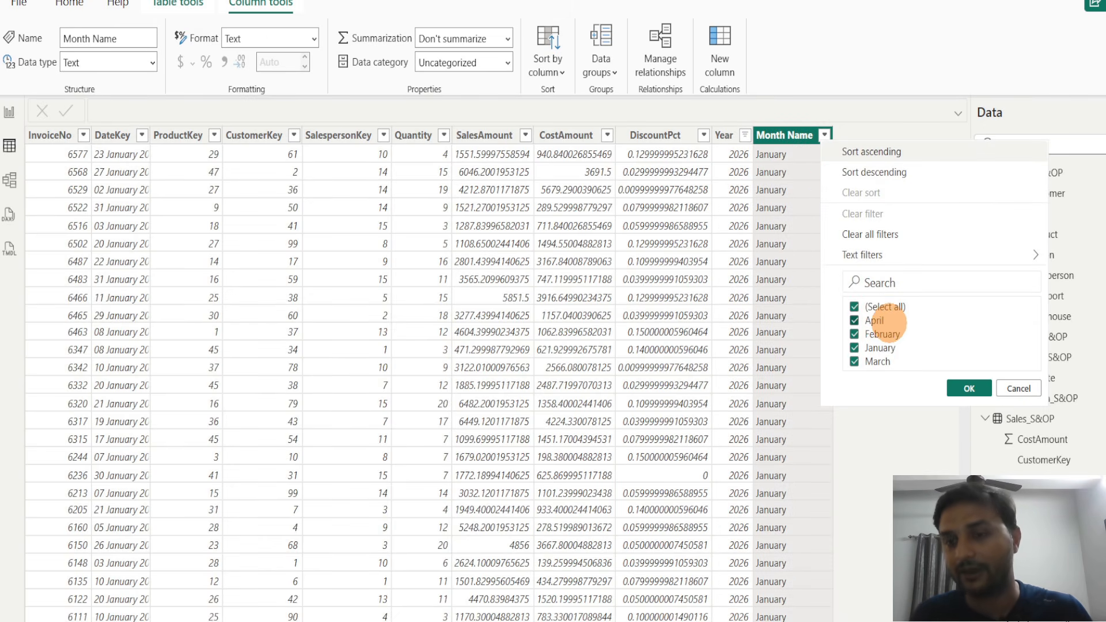
left_click(1018, 388)
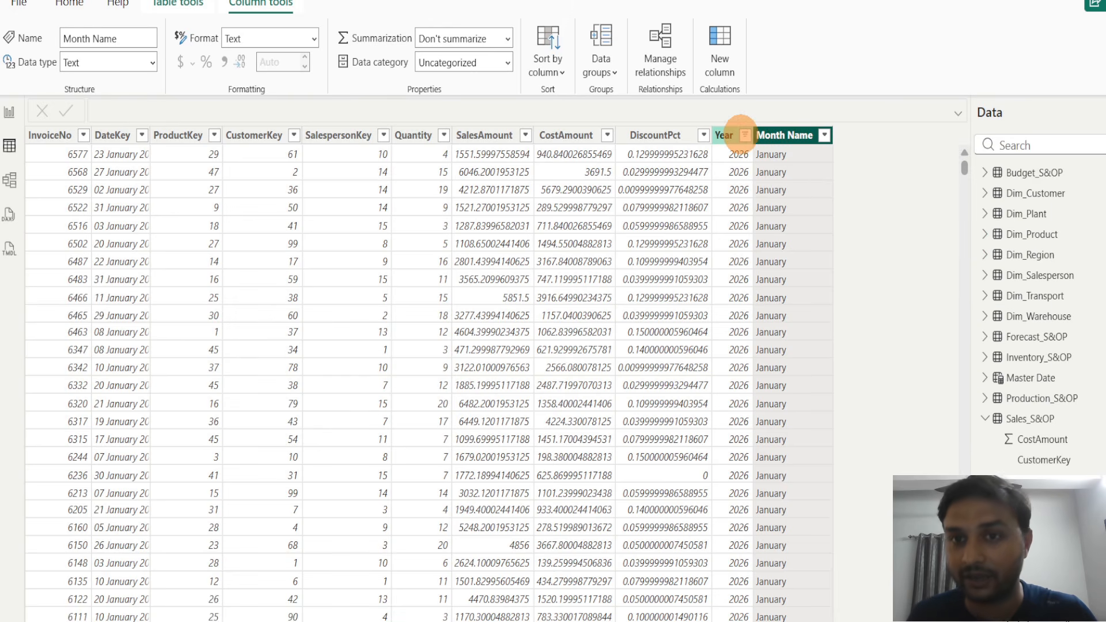
left_click(730, 135)
left_click(745, 135)
left_click(794, 196)
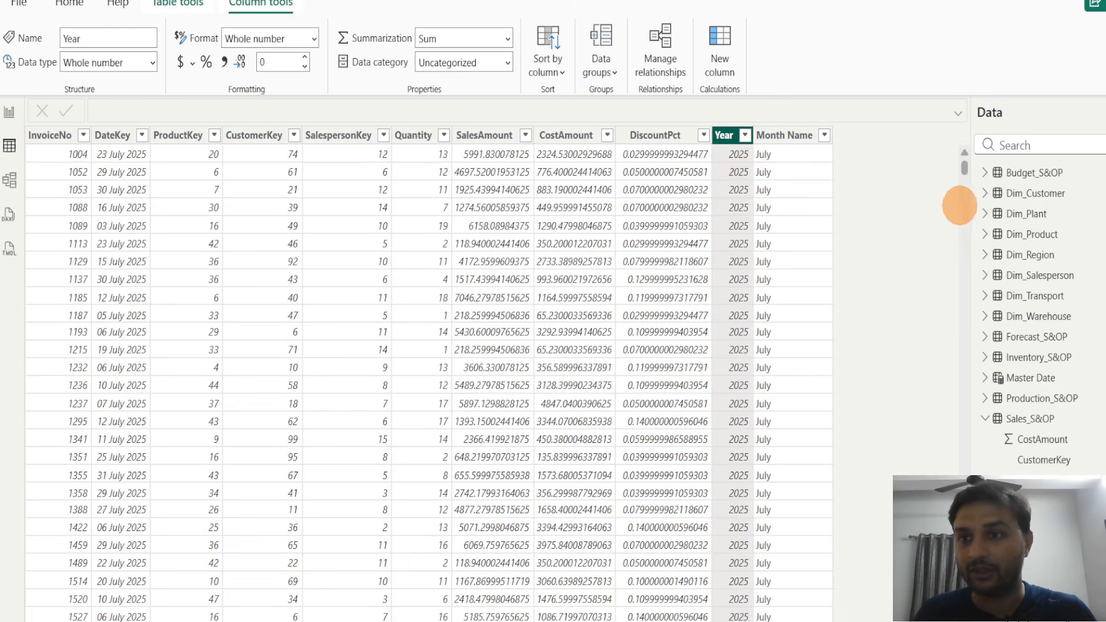
Examine the distinct Year and MonthNo values of Budget_S&OP without filtering, and collapse the expanded tables' field lists
left_click(1023, 173)
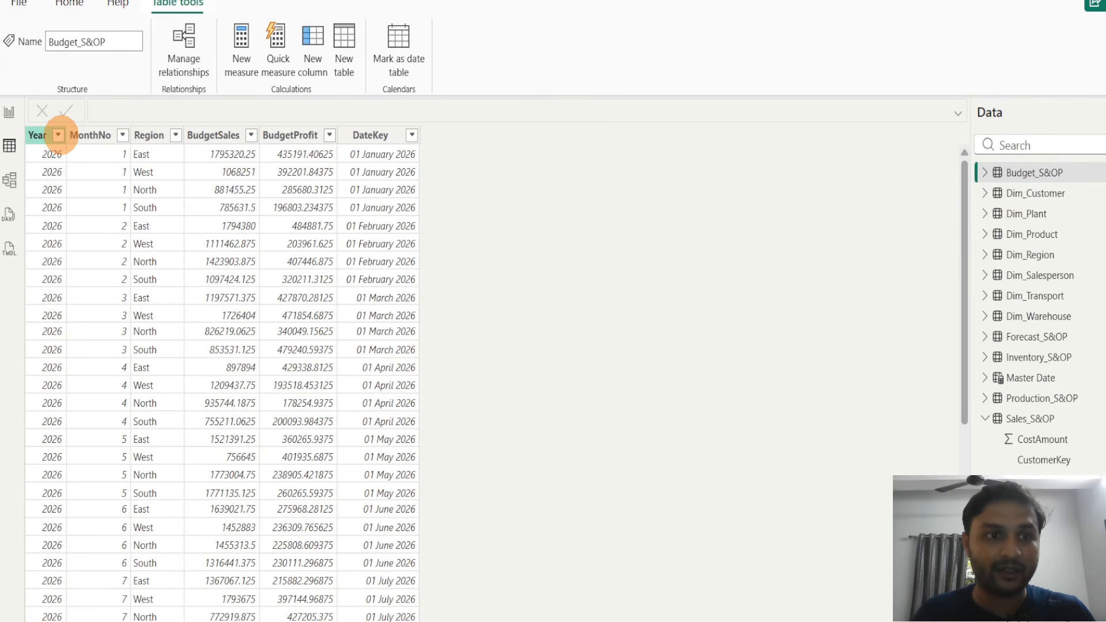
left_click(58, 136)
left_click(58, 136)
left_click(452, 200)
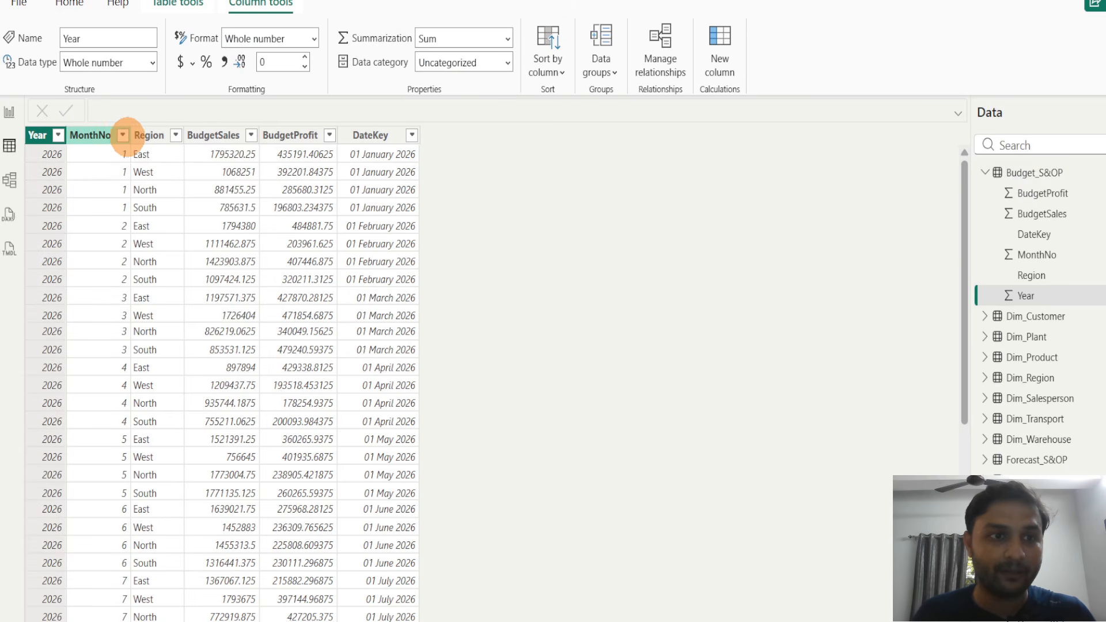
left_click(123, 135)
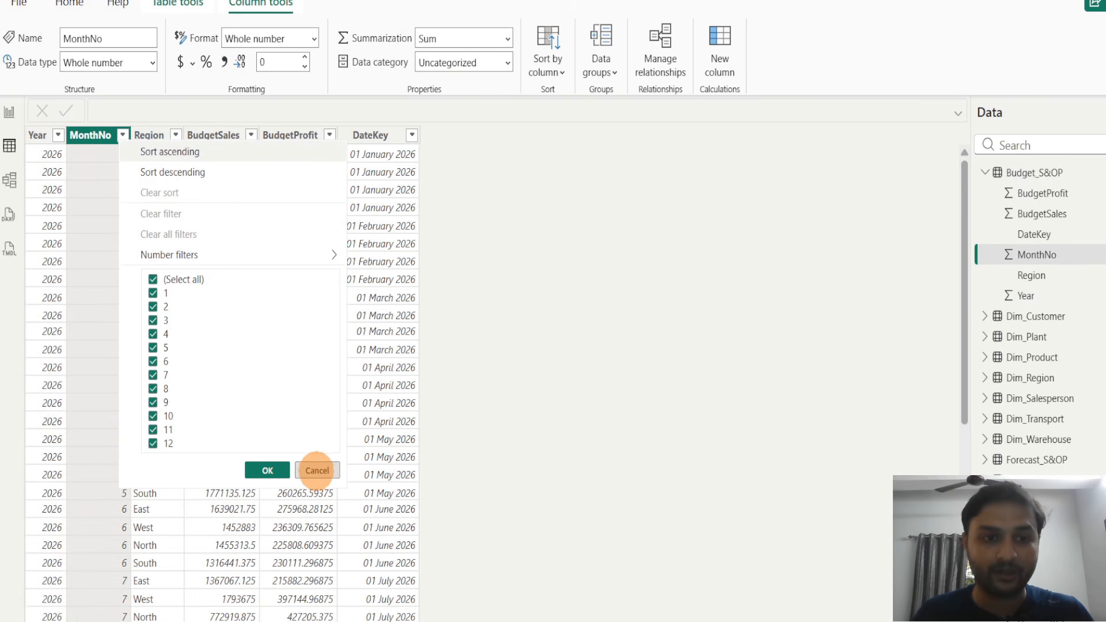
left_click(317, 470)
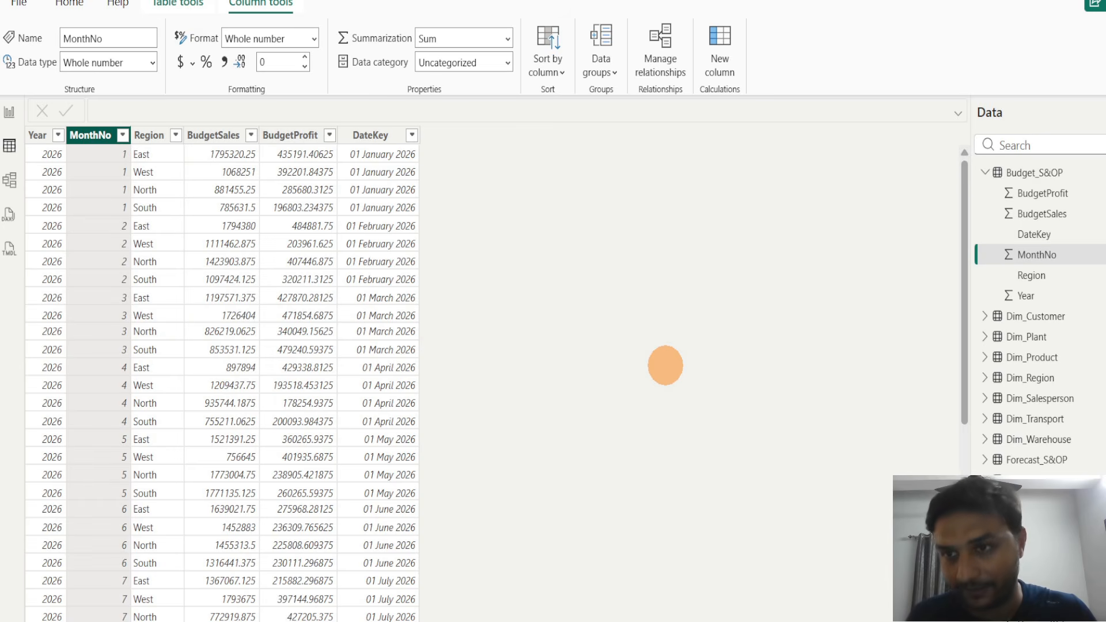
left_click(984, 172)
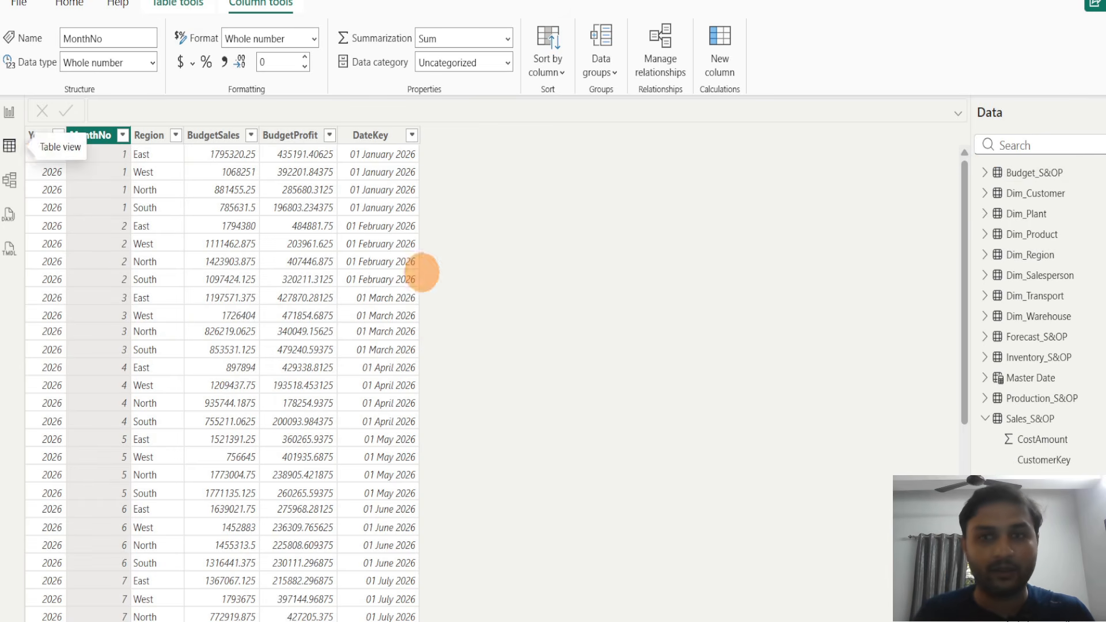
left_click(984, 419)
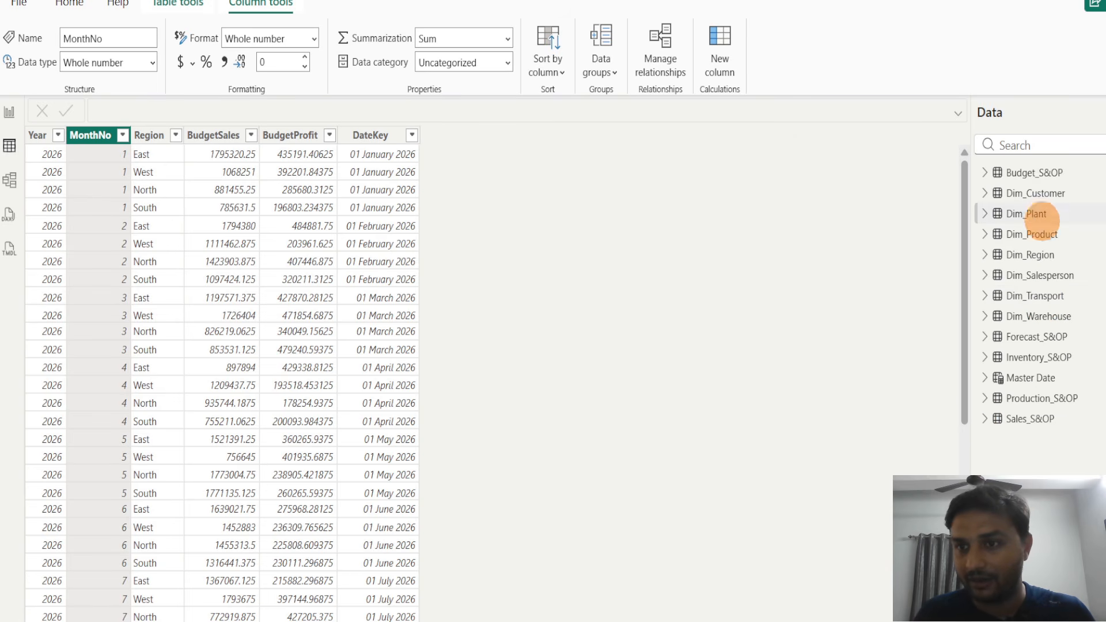
Replace CALENDARAUTO() with the CALENDAR function in the Master Date table's formula
left_click(1030, 377)
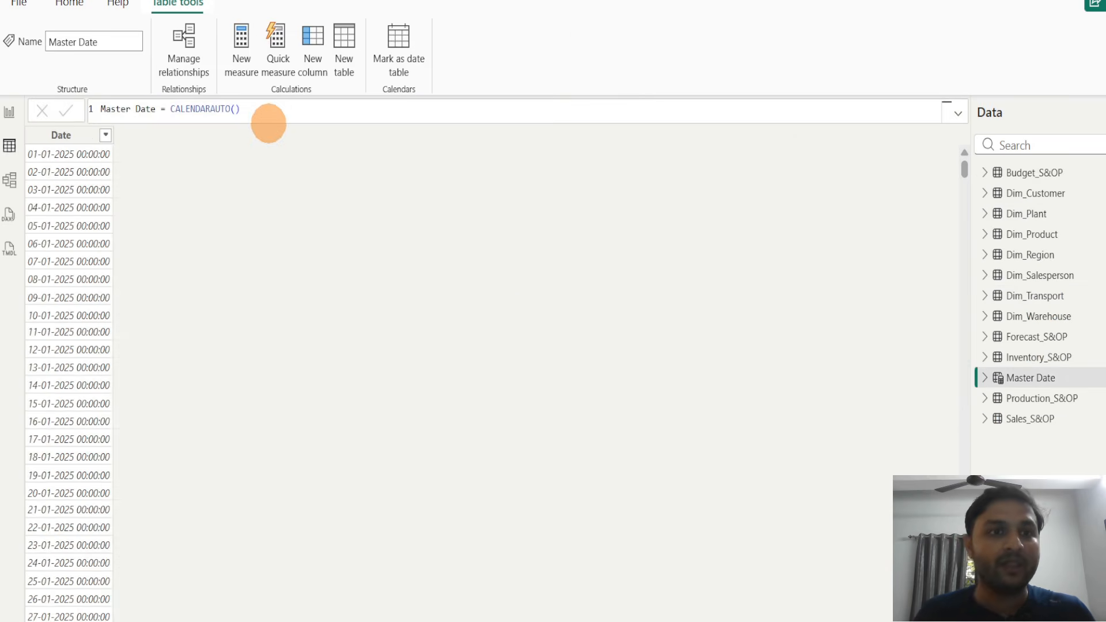
left_click(309, 109)
key("BackSpace")
key("BackSpace")
key("BackSpace")
key("BackSpace")
key("BackSpace")
key("BackSpace")
key("BackSpace")
key("BackSpace")
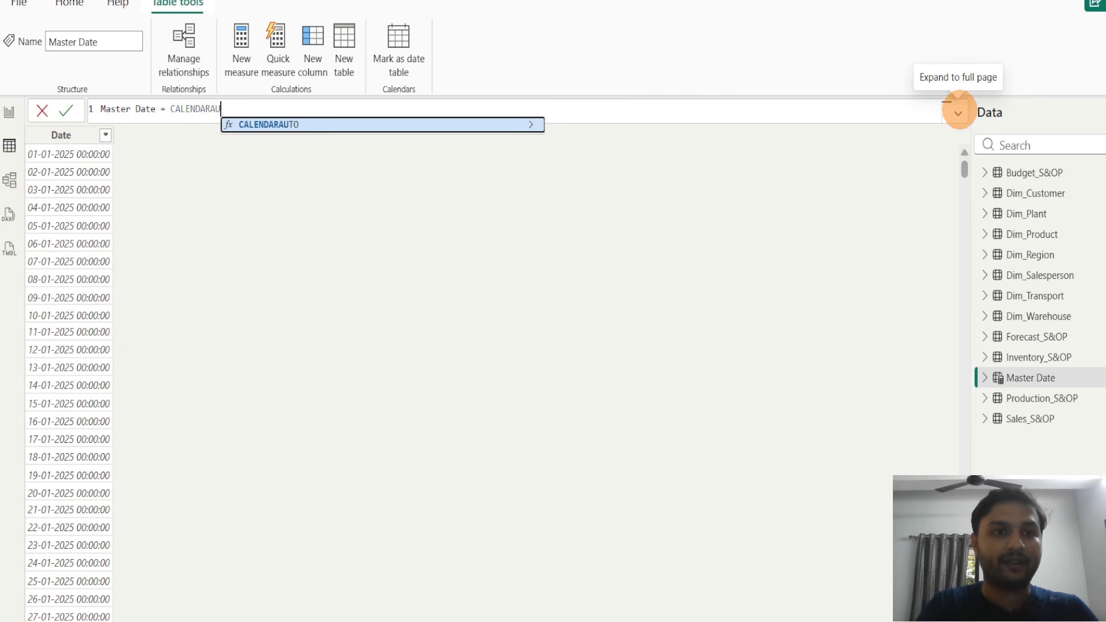
key("Tab")
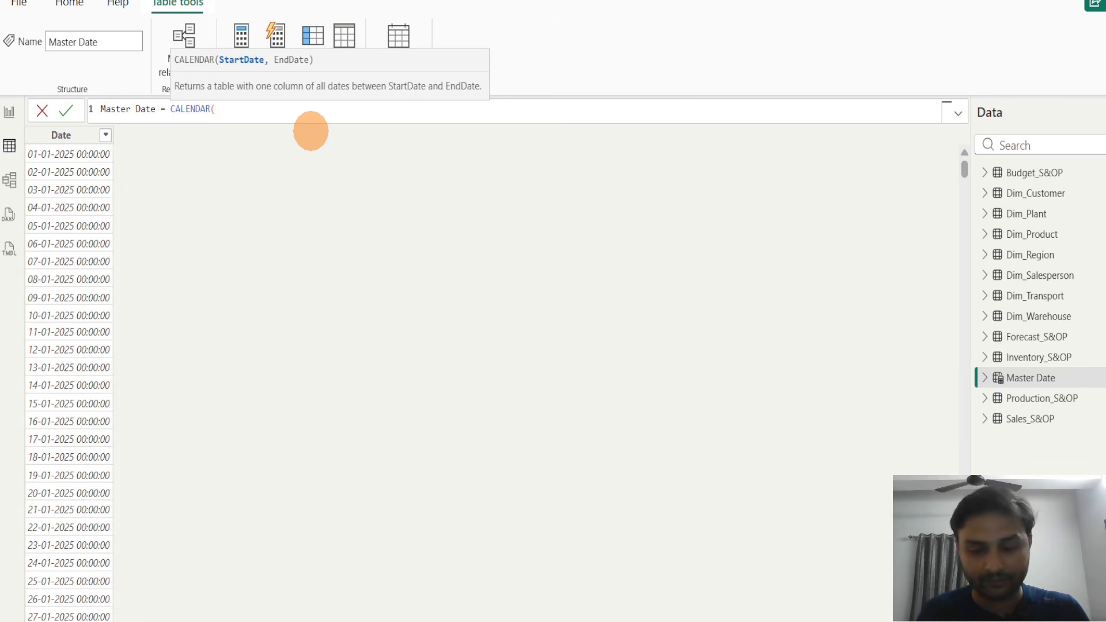
Set the CALENDAR start date to the earliest Sales_S&OP date with MIN('Sales_S&OP'[DateKey])
type("MIN(")
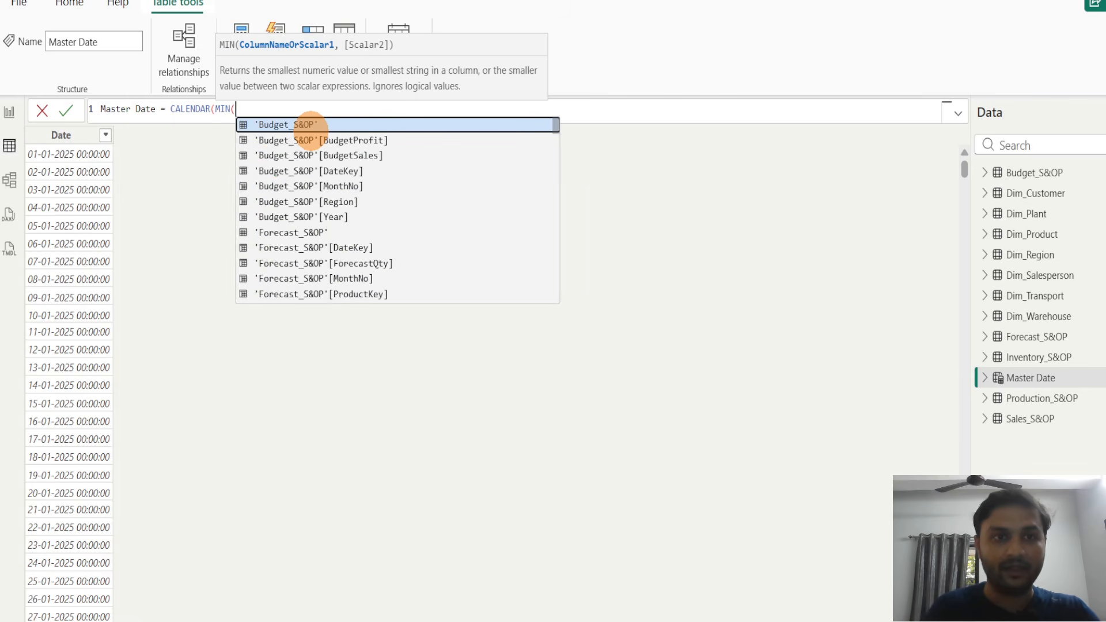
type("sale")
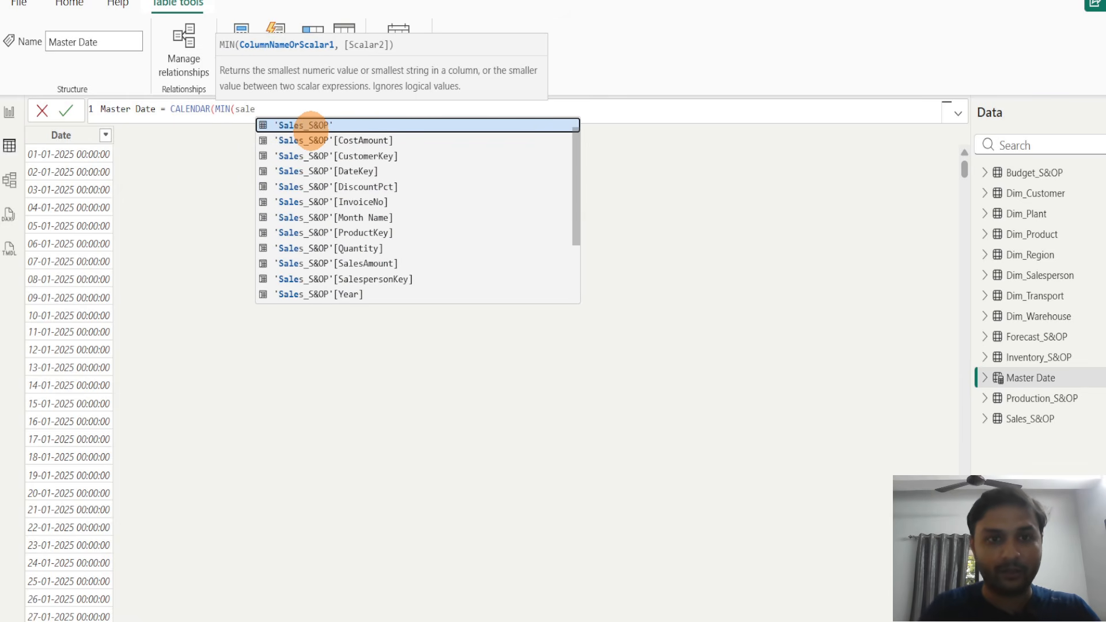
key("Down")
key("Down")
key("Down")
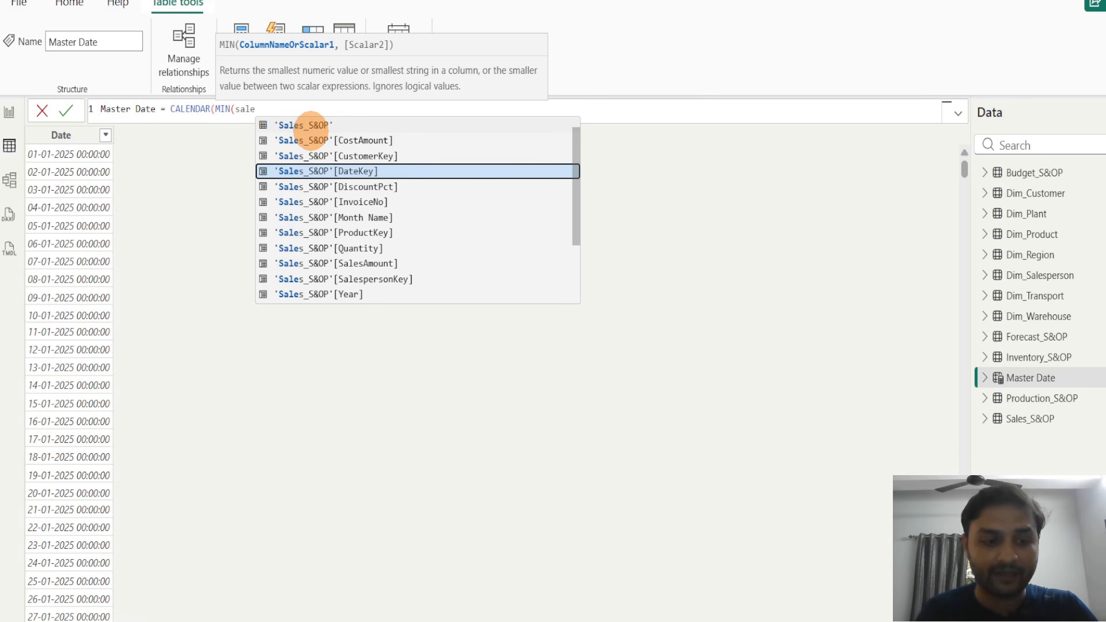
key("Tab")
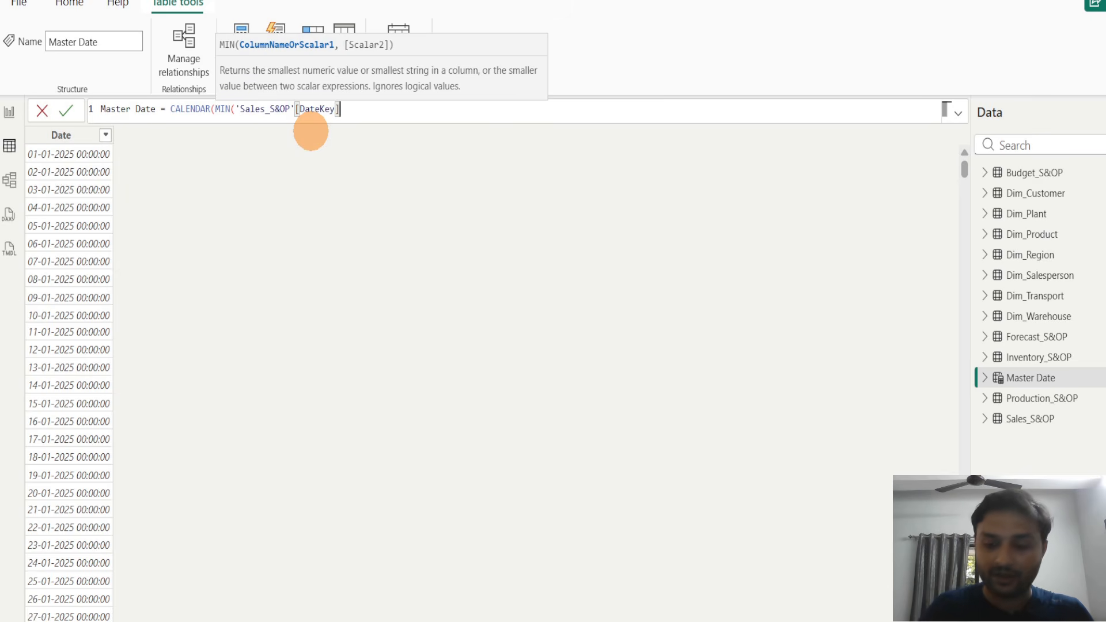
type(")")
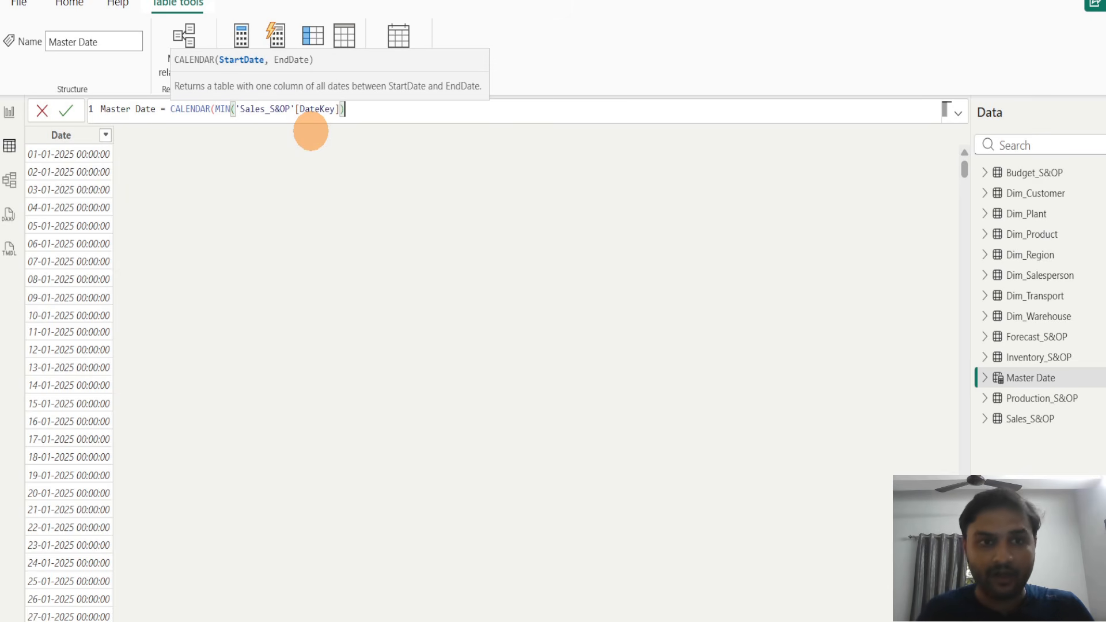
type(",")
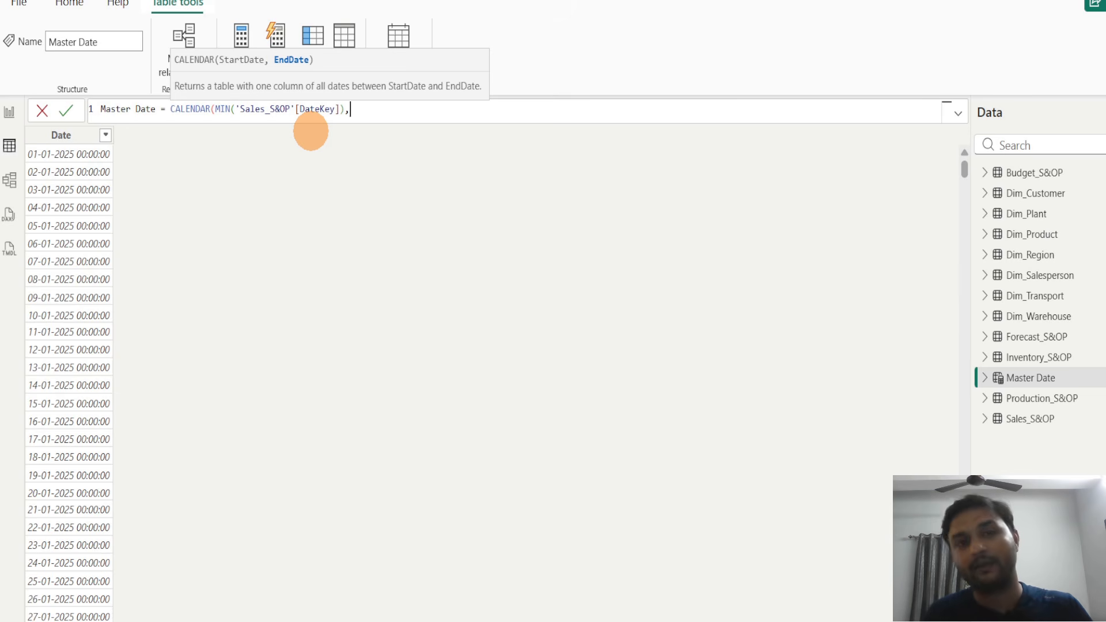
Set the CALENDAR end date to MAX('Budget_S&OP'[DateKey]) and commit the Master Date formula
type("max")
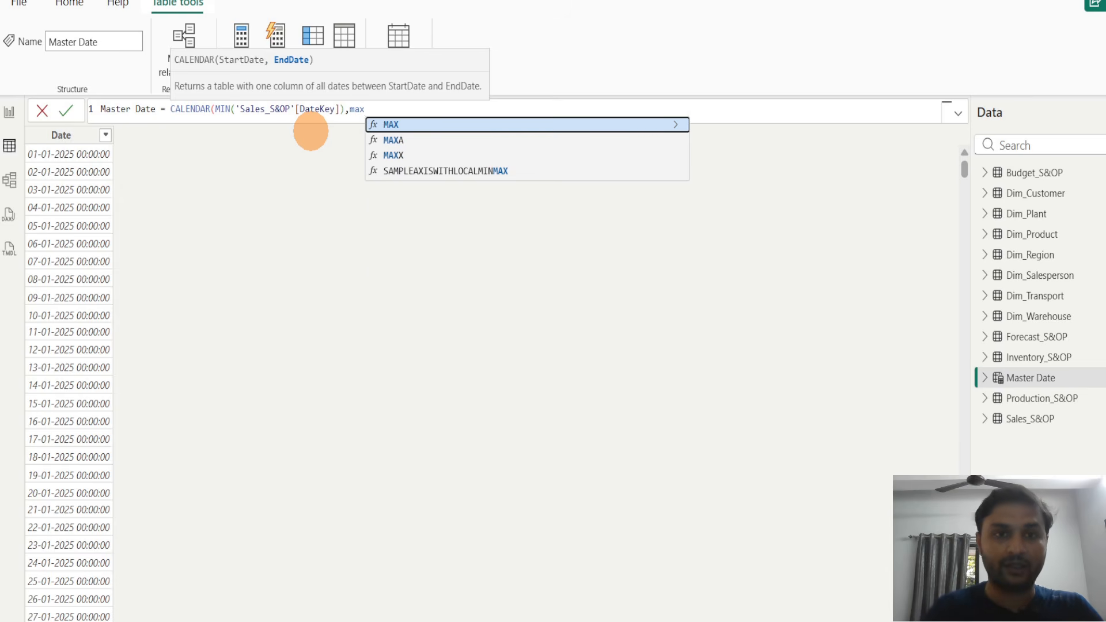
key("Tab")
type("bud")
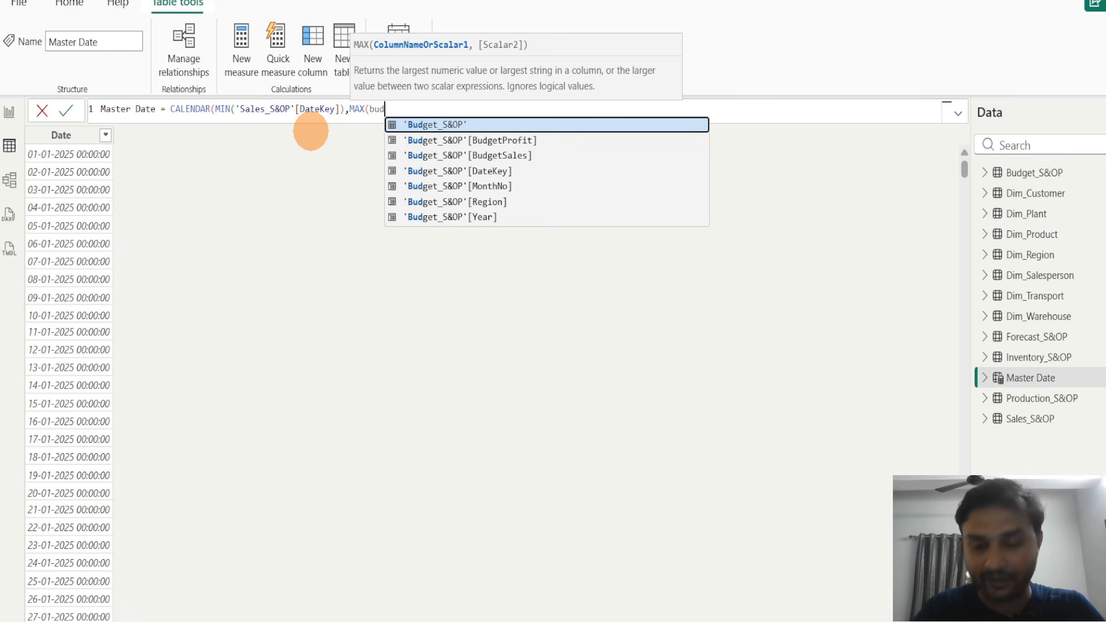
key("Down")
key("Down")
key("Down")
key("Tab")
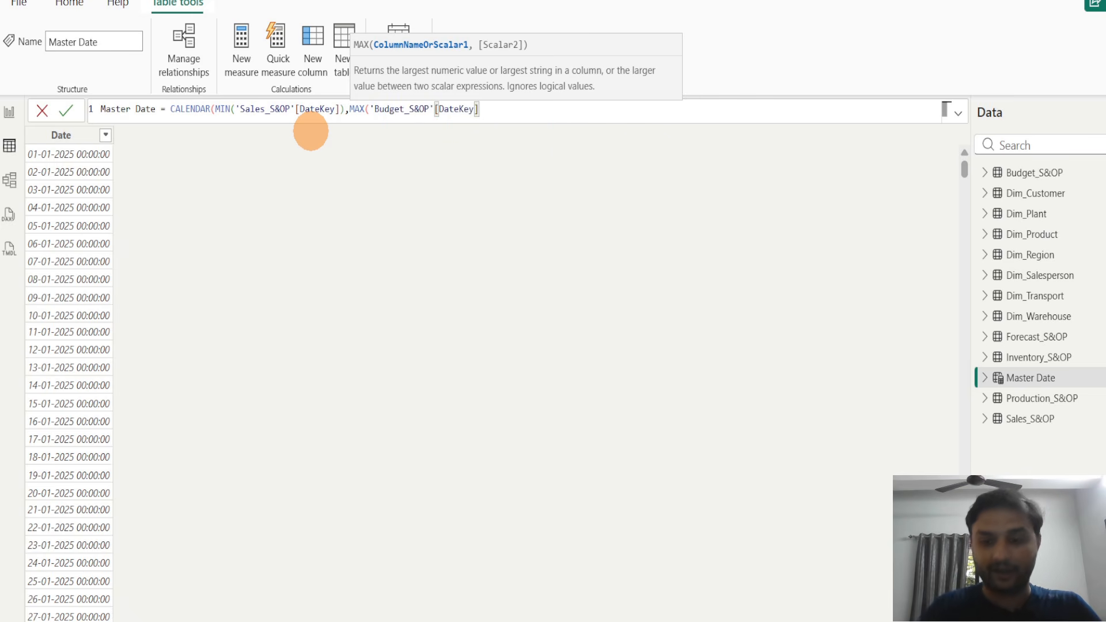
type(")")
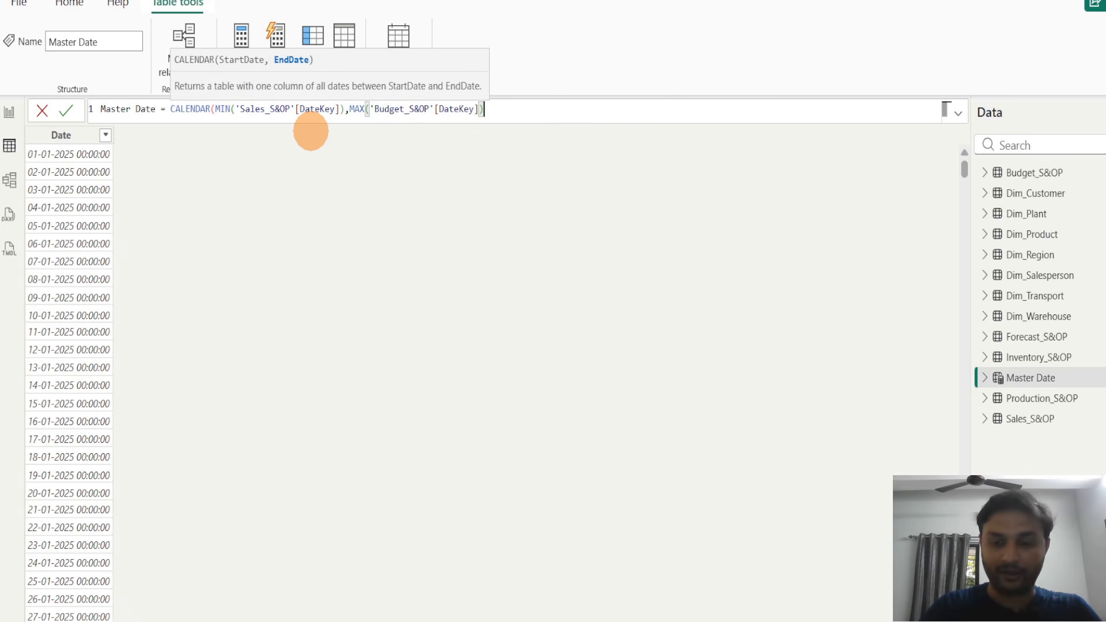
type(")")
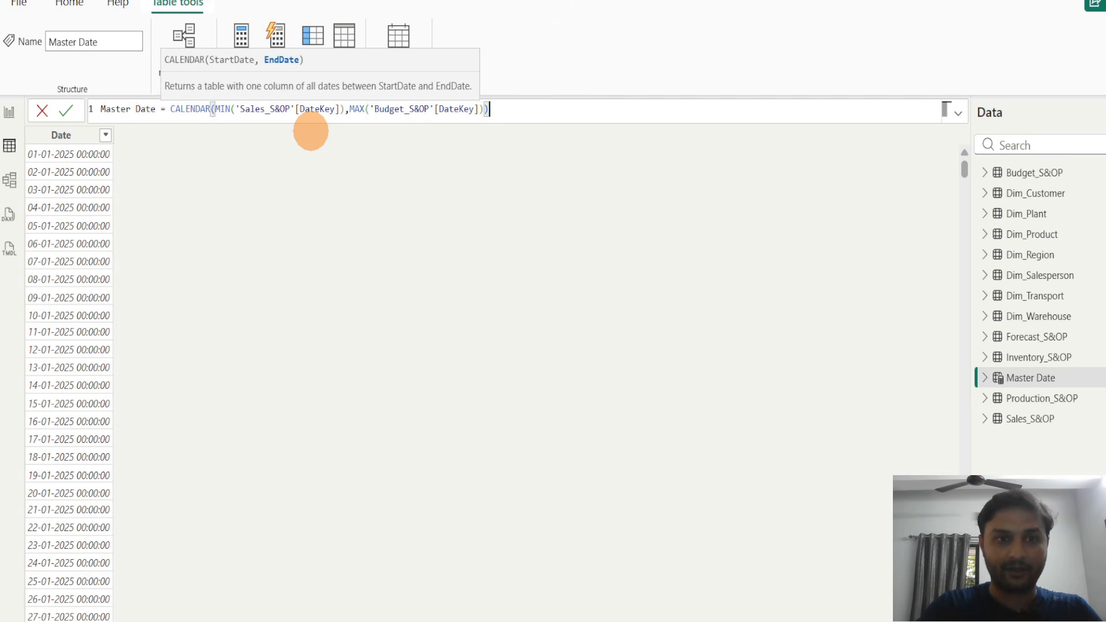
key("Return")
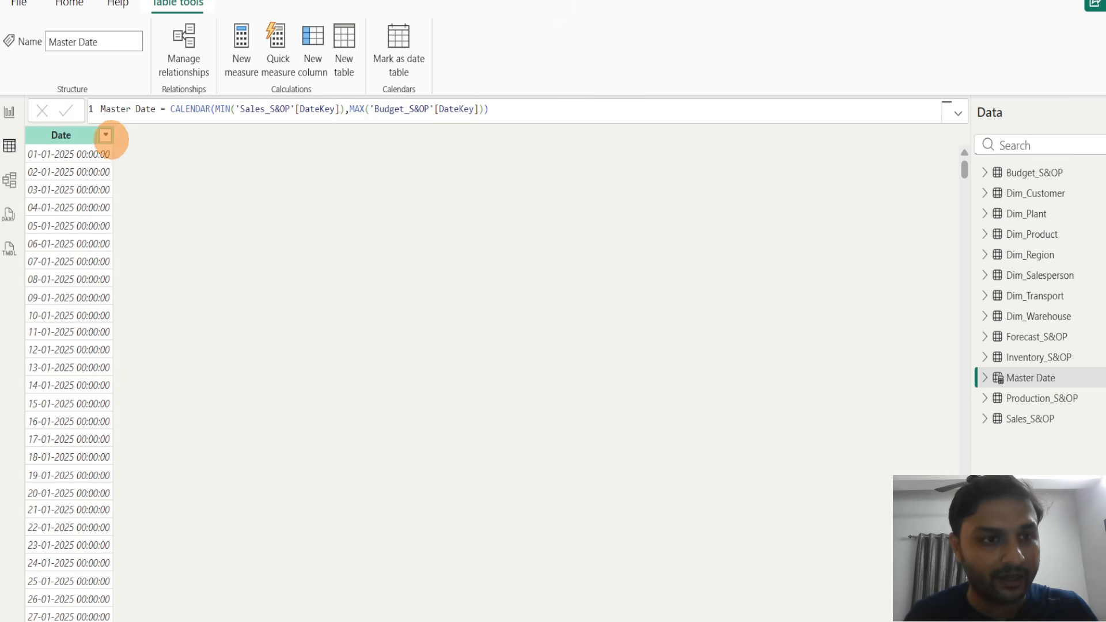
Check the first and last dates in the Master Date table's Date column without filtering it
left_click(105, 135)
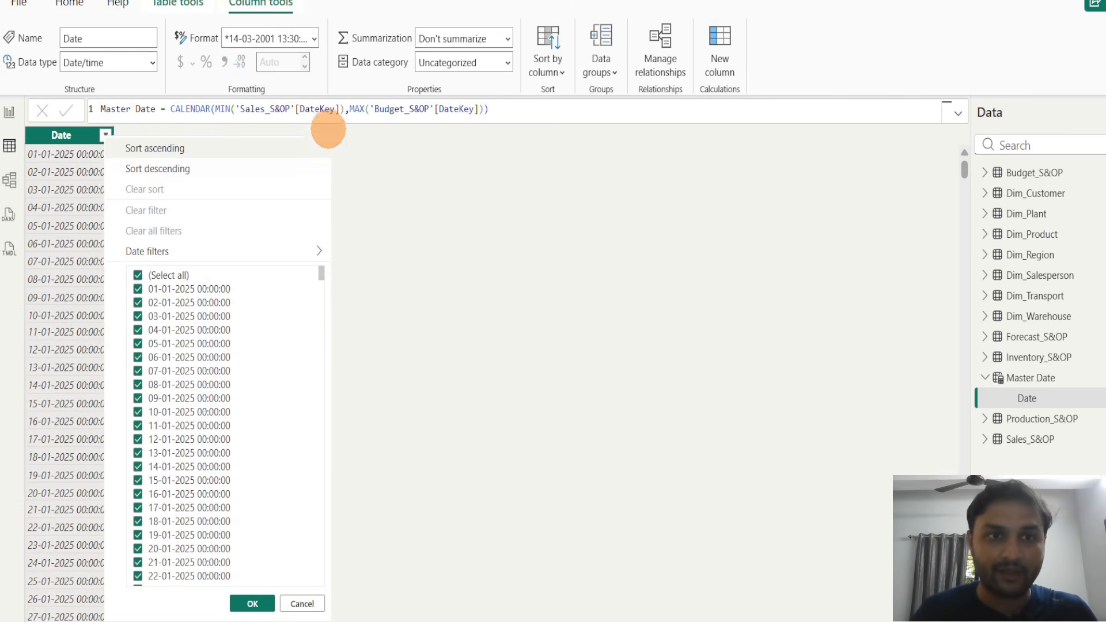
left_click_drag(319, 273, 305, 587)
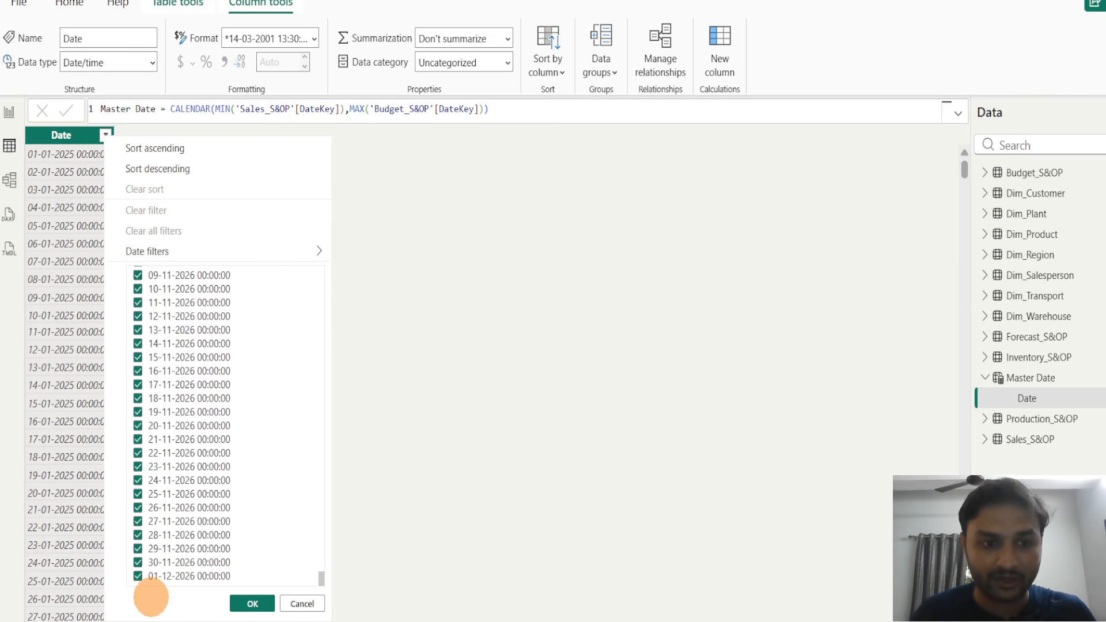
left_click(300, 603)
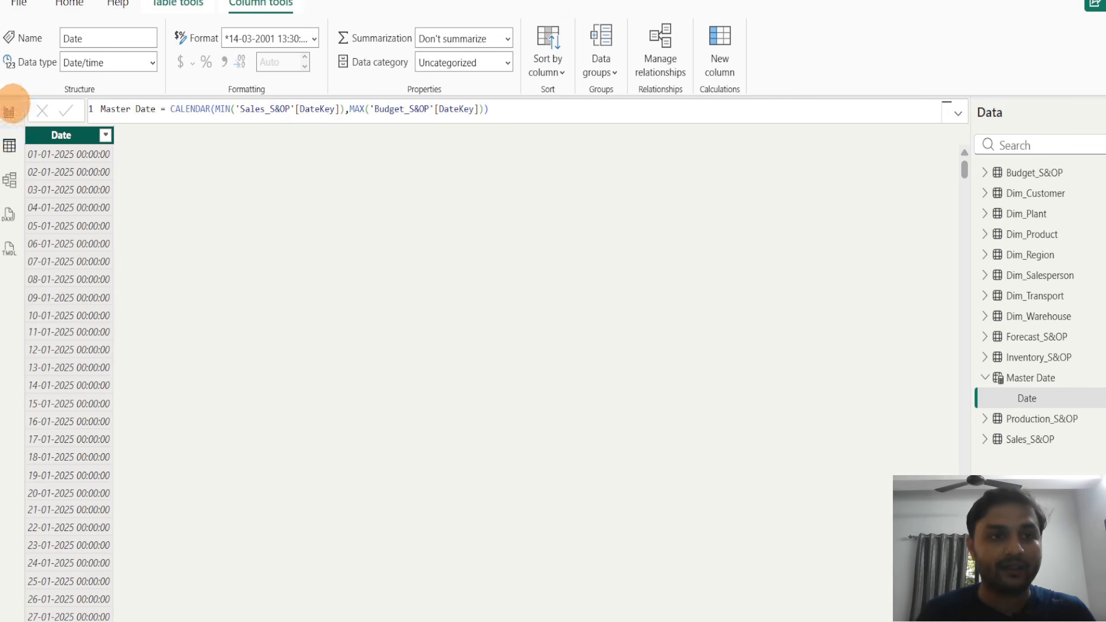
Format the Date column of Master Date as dd-mm-yy
left_click(314, 39)
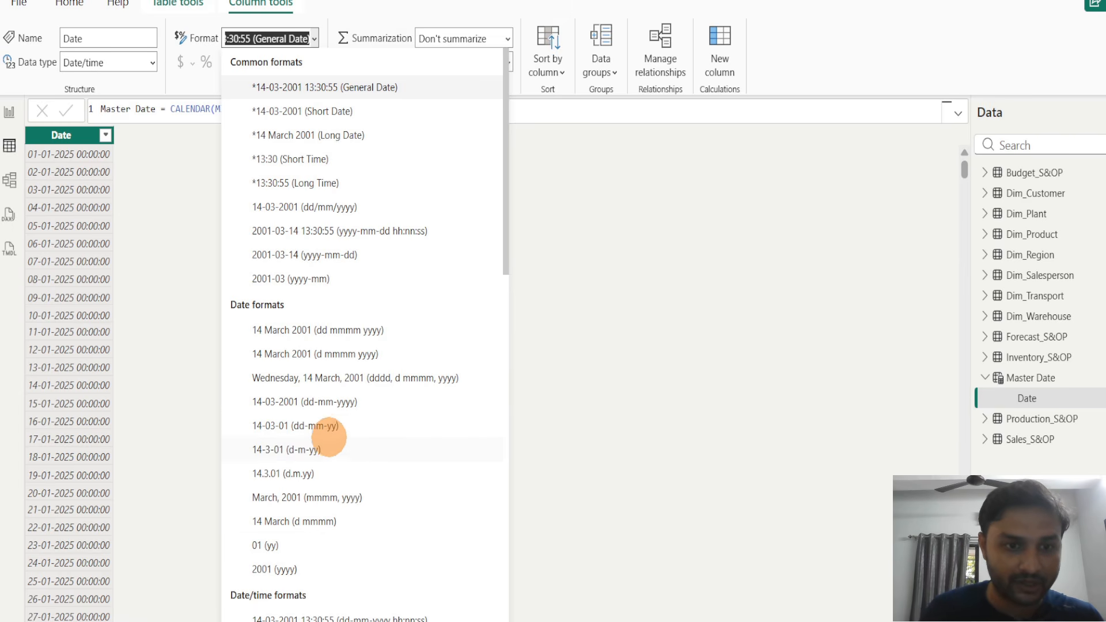
left_click(321, 426)
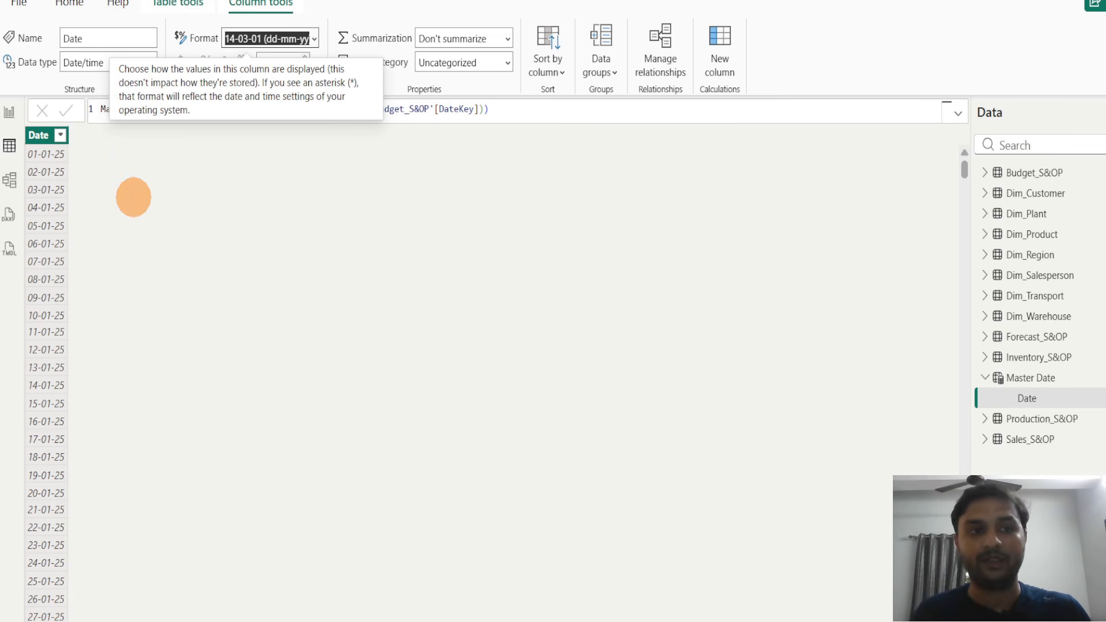
left_click(297, 246)
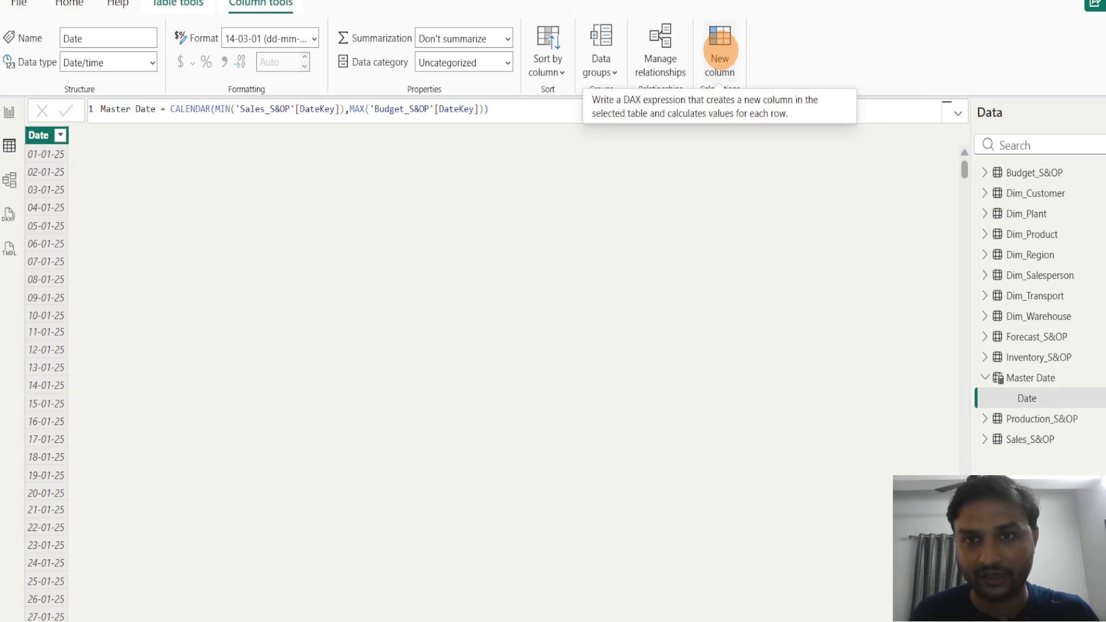
Add a calculated column to Master Date with the formula Year = YEAR('Master Date'[Date])
left_click(720, 51)
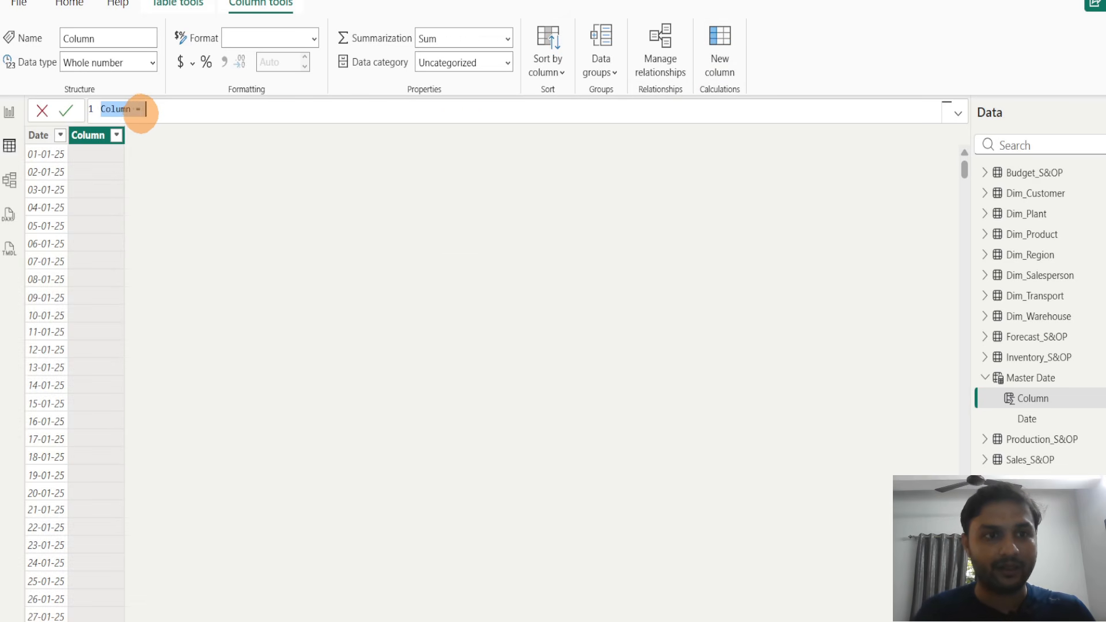
type("Year")
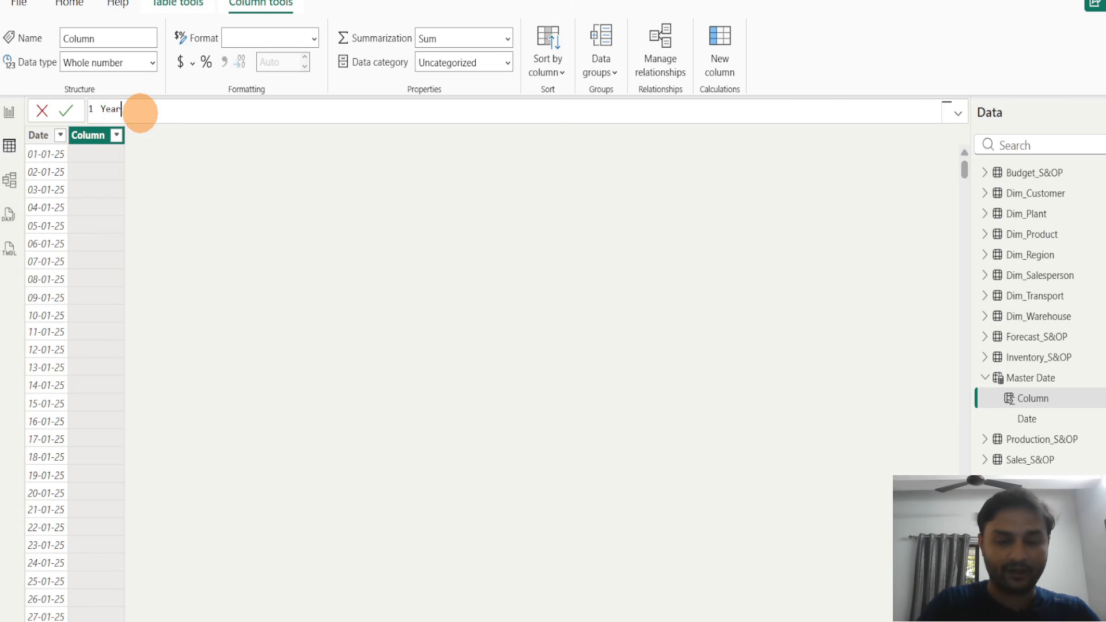
type(" = ")
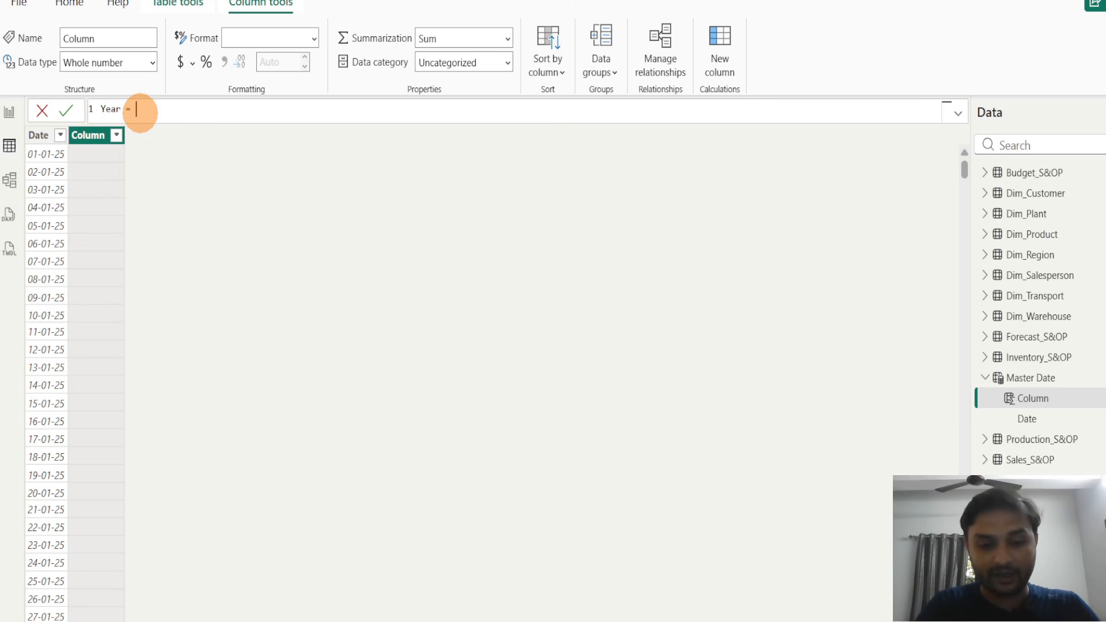
type("YEAR")
key("Tab")
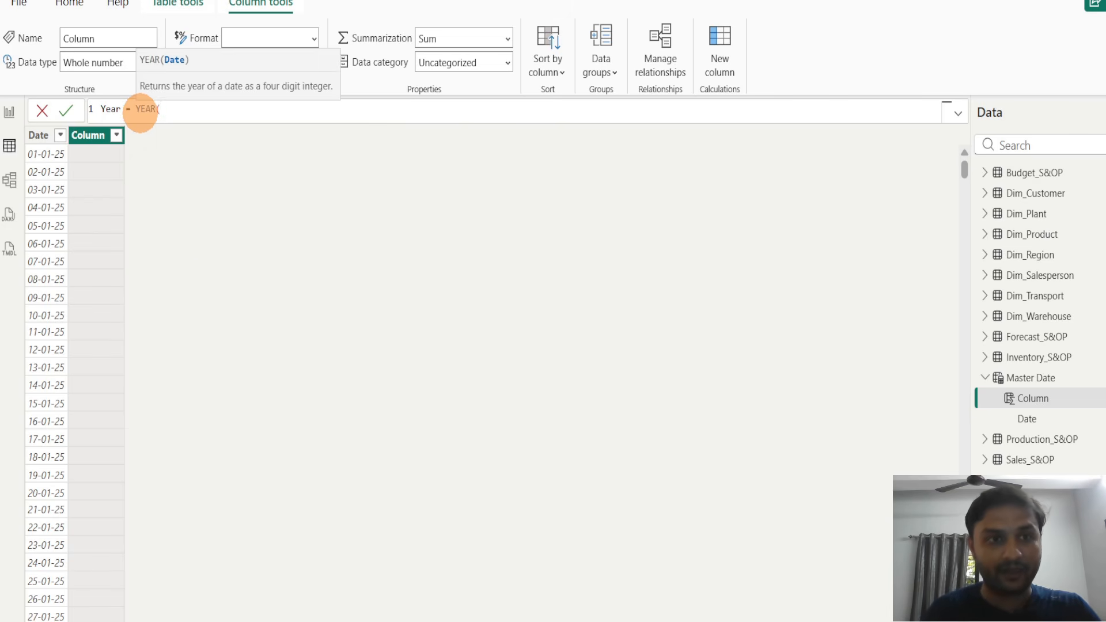
type("master")
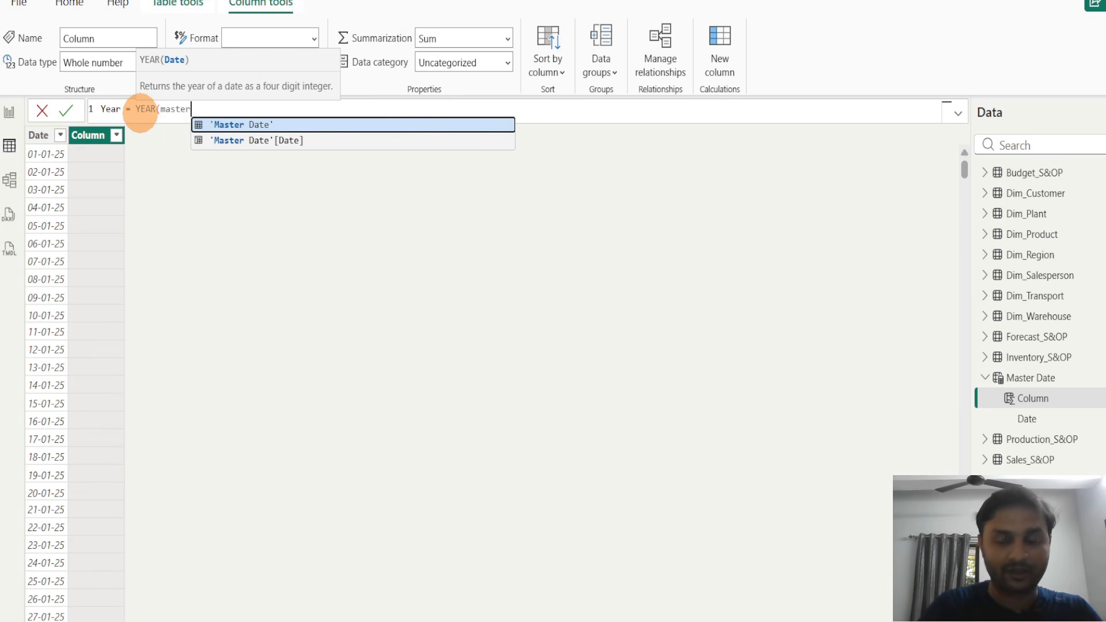
key("Tab")
key("Return")
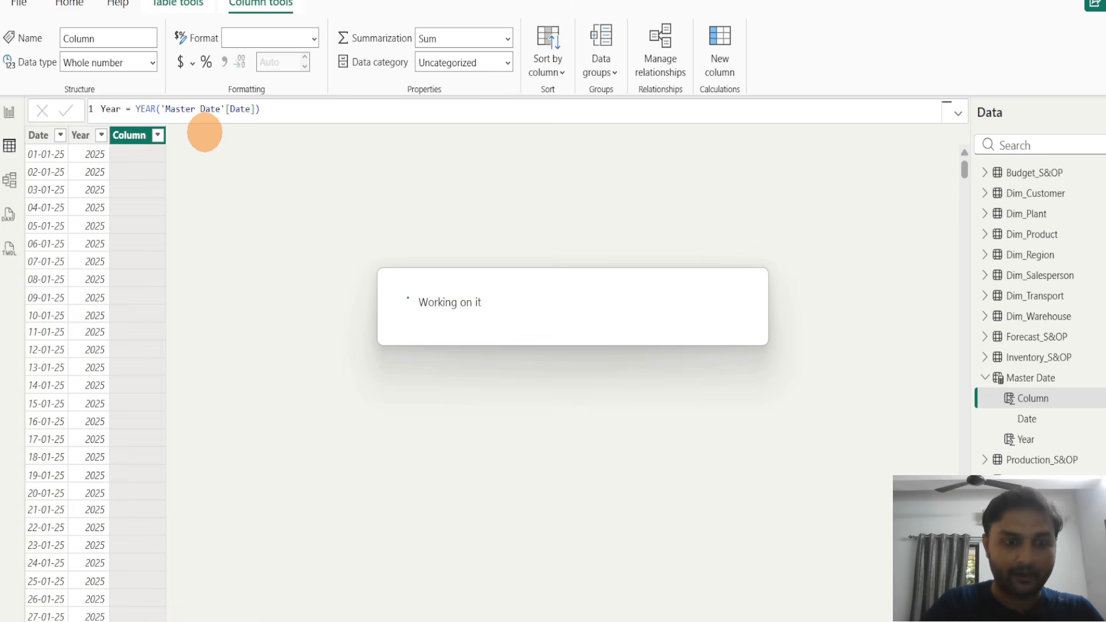
Add the calculated column MonthNumber = MONTH('Master Date'[Date]) to Master Date and check its distinct values
type("Month")
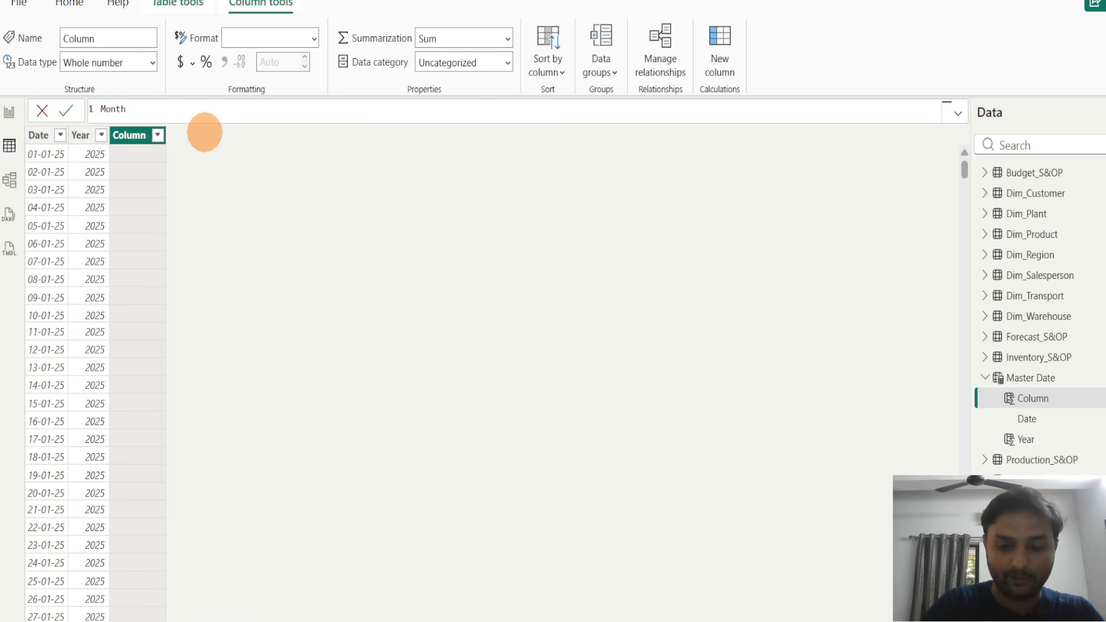
type("Number ")
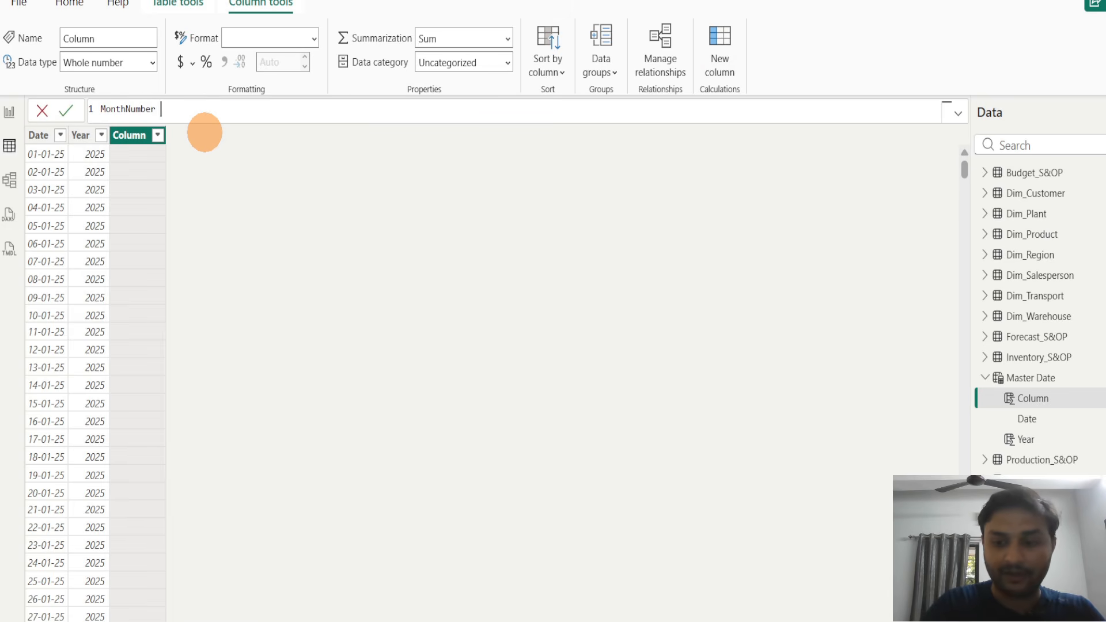
type("=")
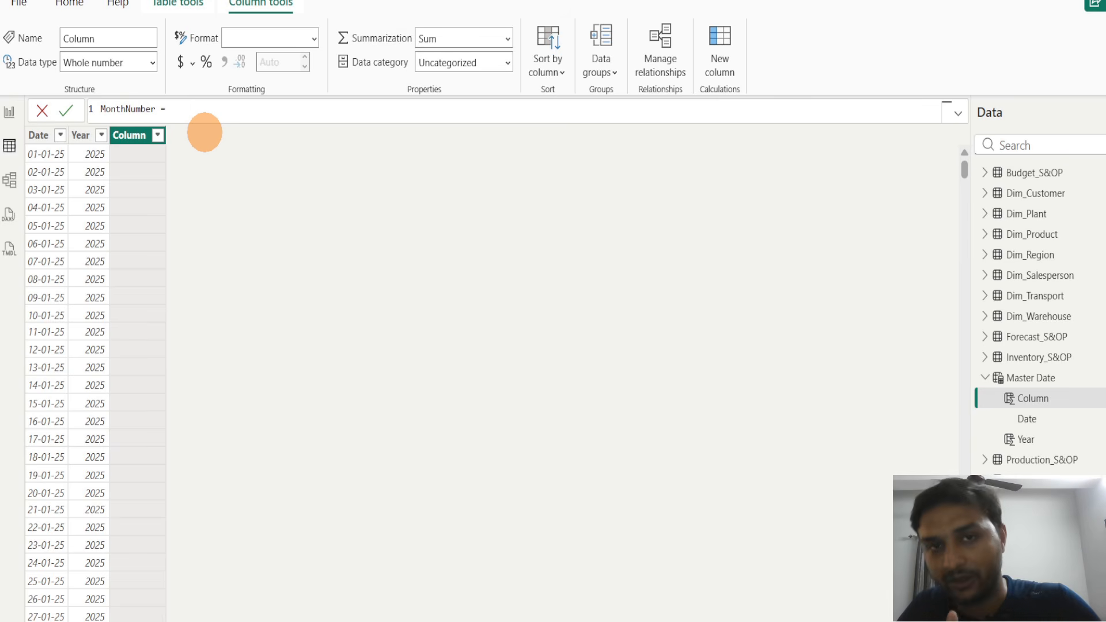
type(" month")
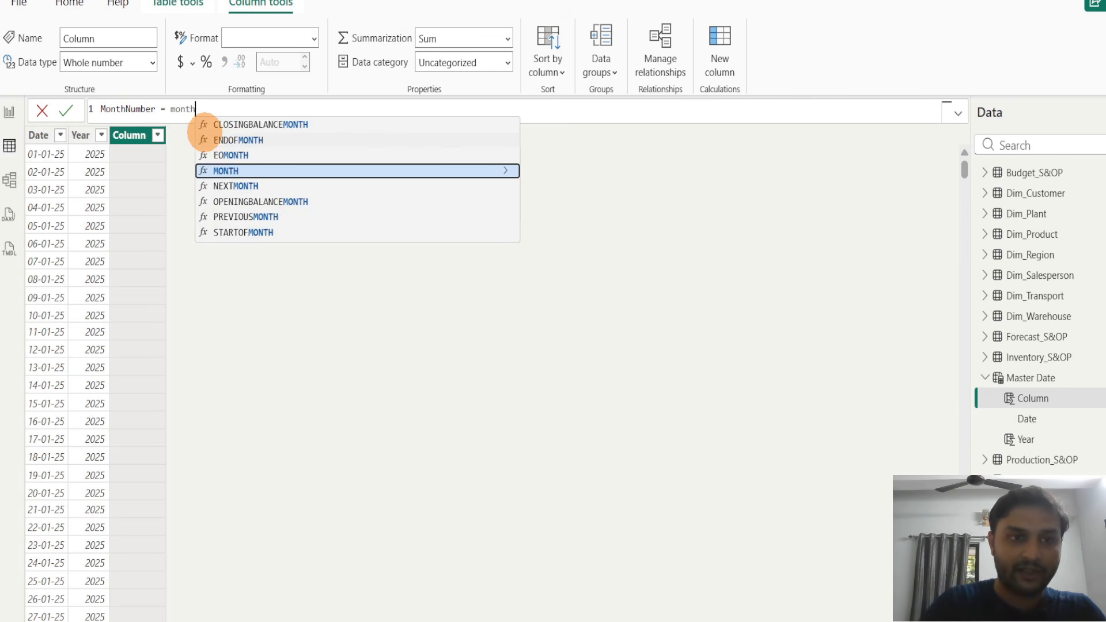
key("Tab")
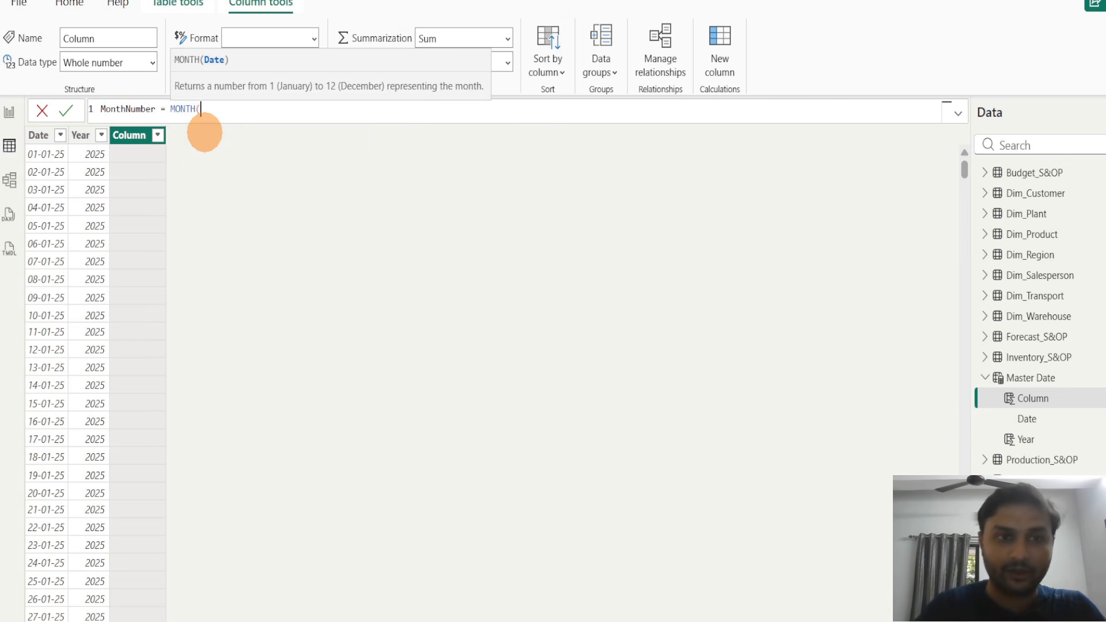
type("master")
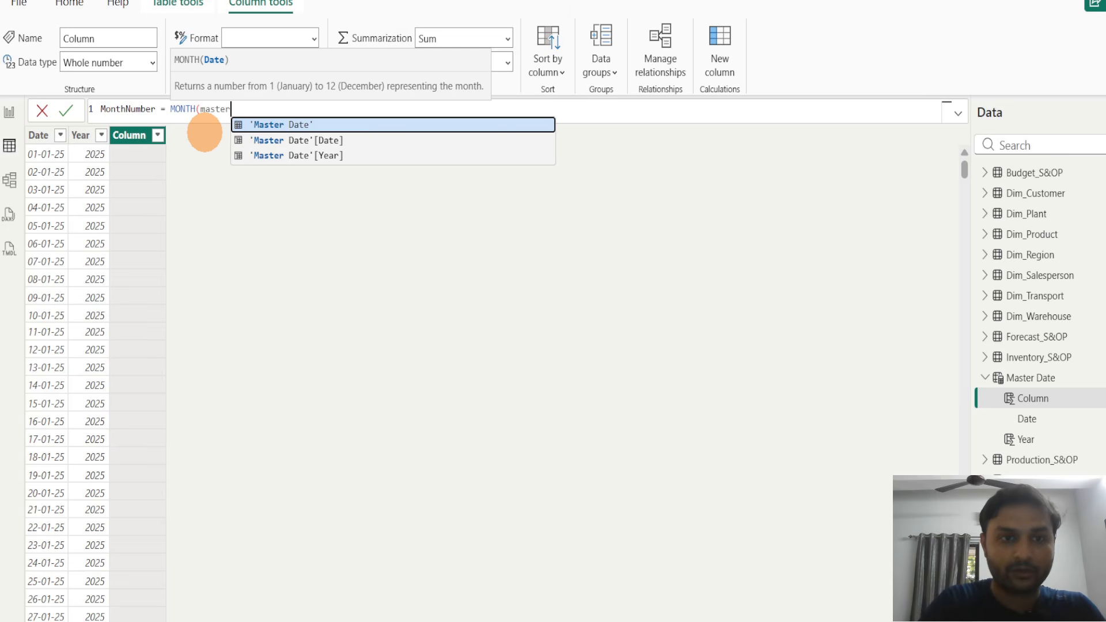
key("Down")
key("Tab")
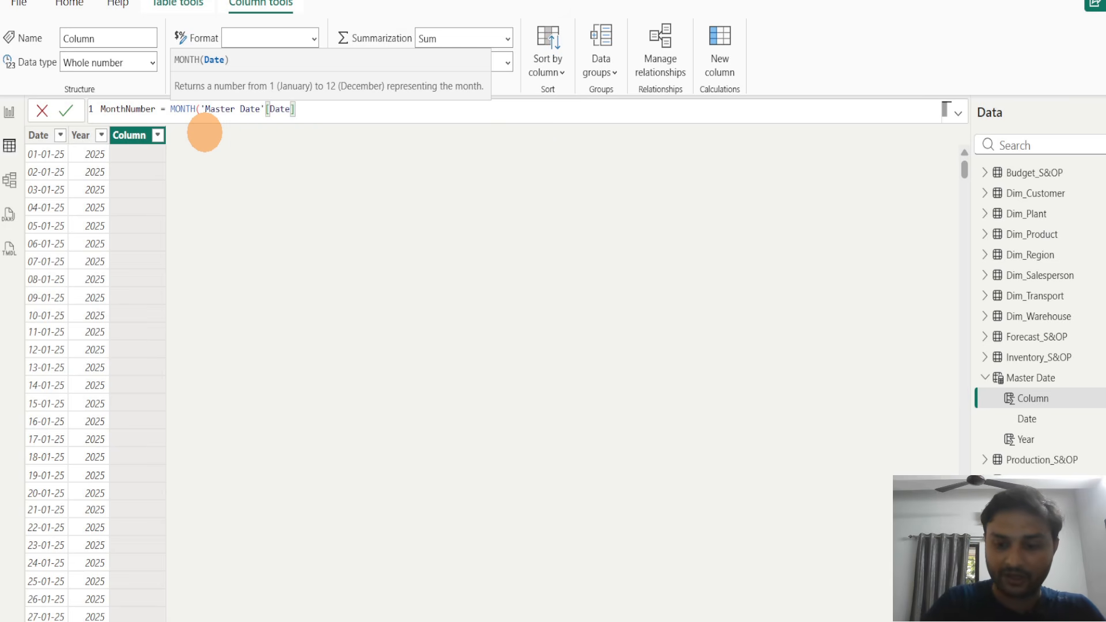
type(")")
key("Return")
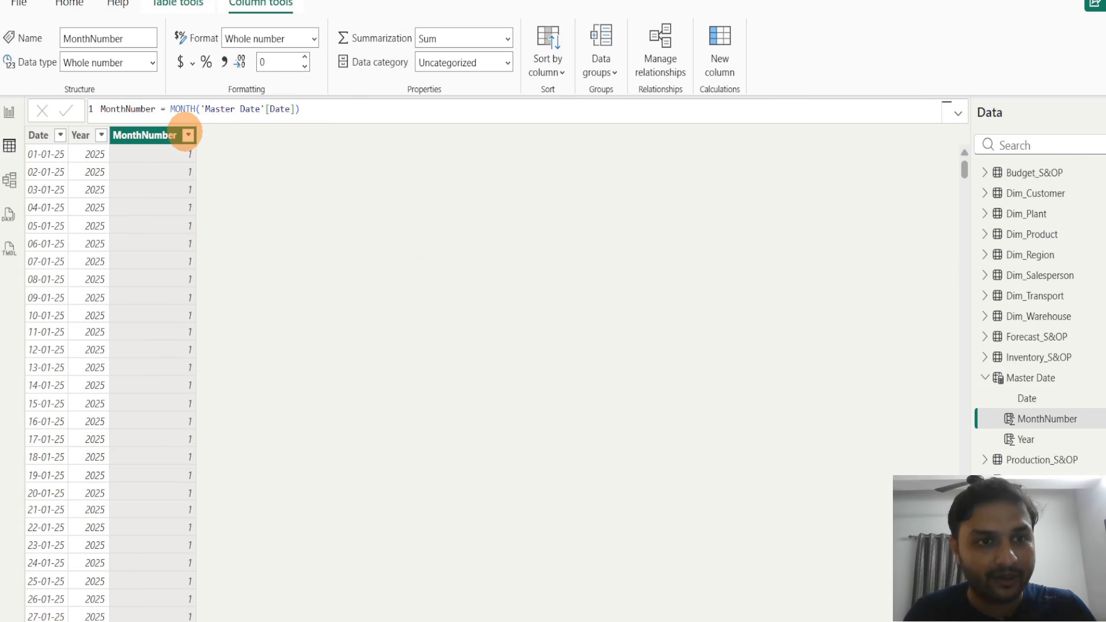
left_click(188, 135)
left_click(372, 464)
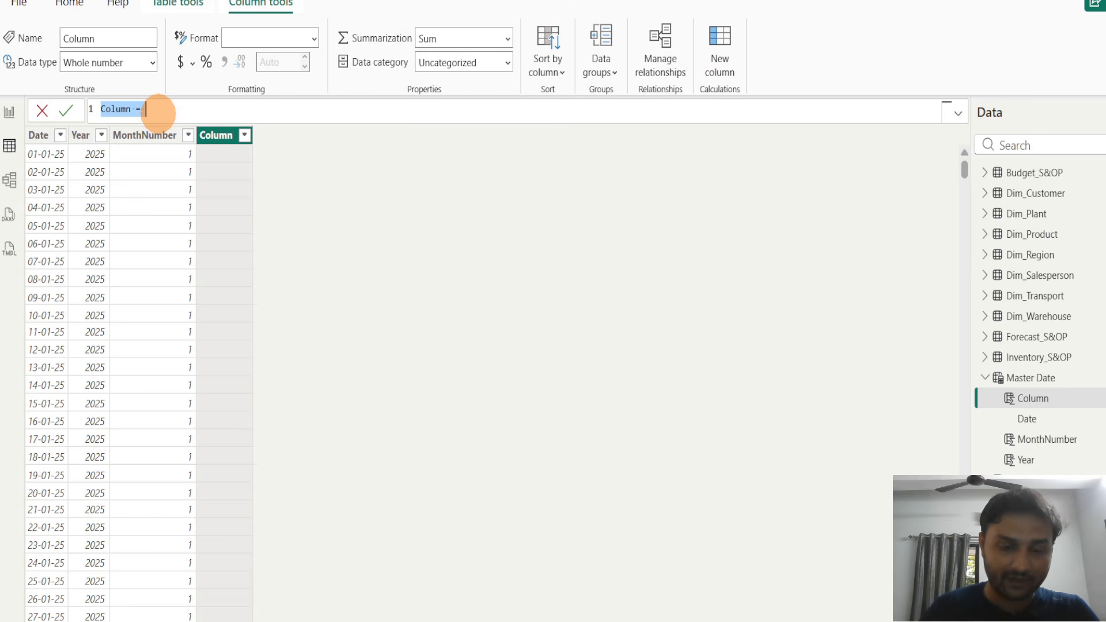
Define the new calculated column in Master Date as MonthName = FORMAT('Master Date'[Date], "MMMM")
type("Month")
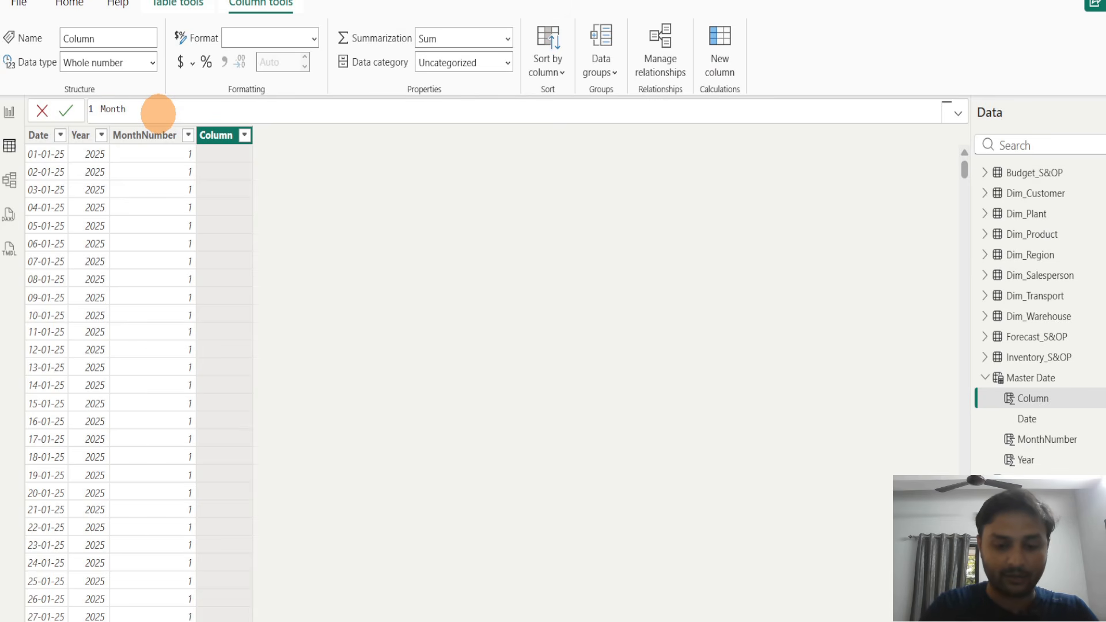
type(" Na")
key("BackSpace")
key("BackSpace")
key("BackSpace")
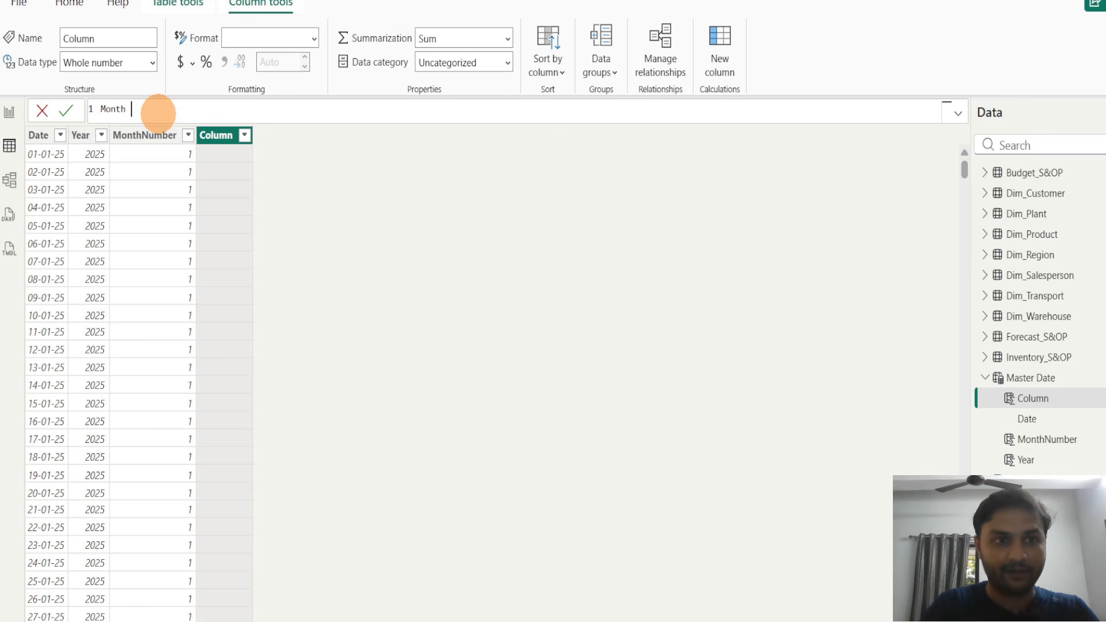
type("Name= ")
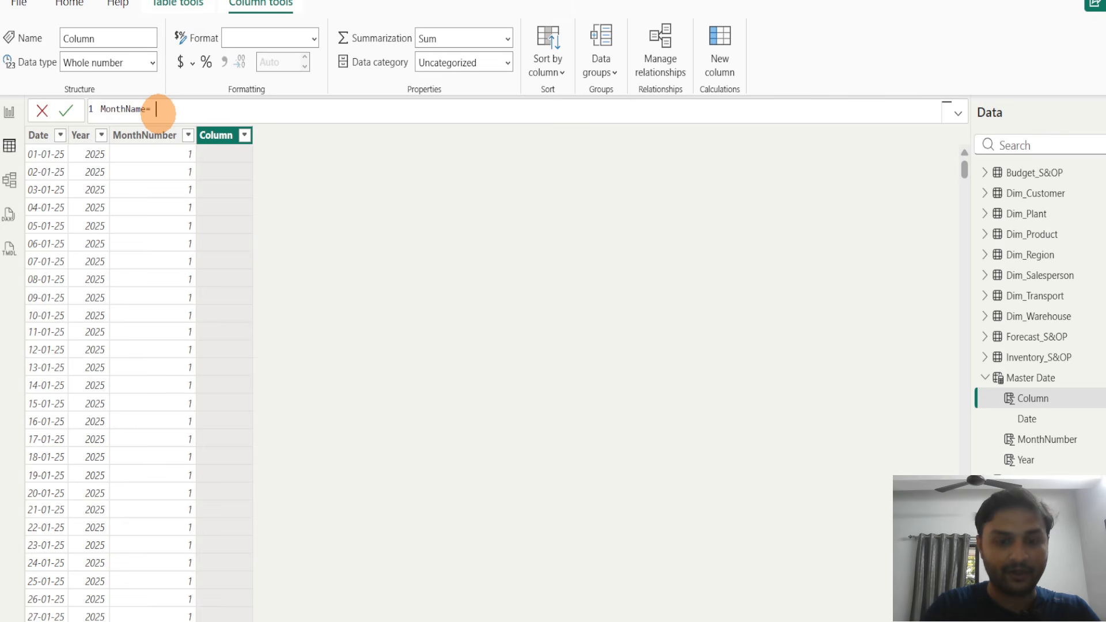
type("FORMAT(")
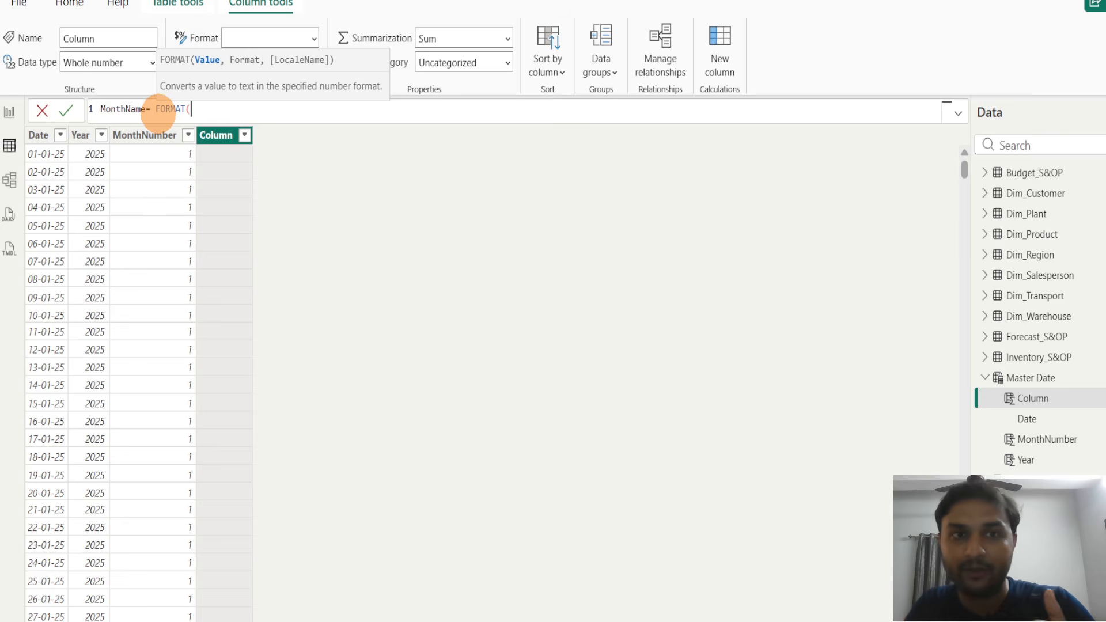
type("maste")
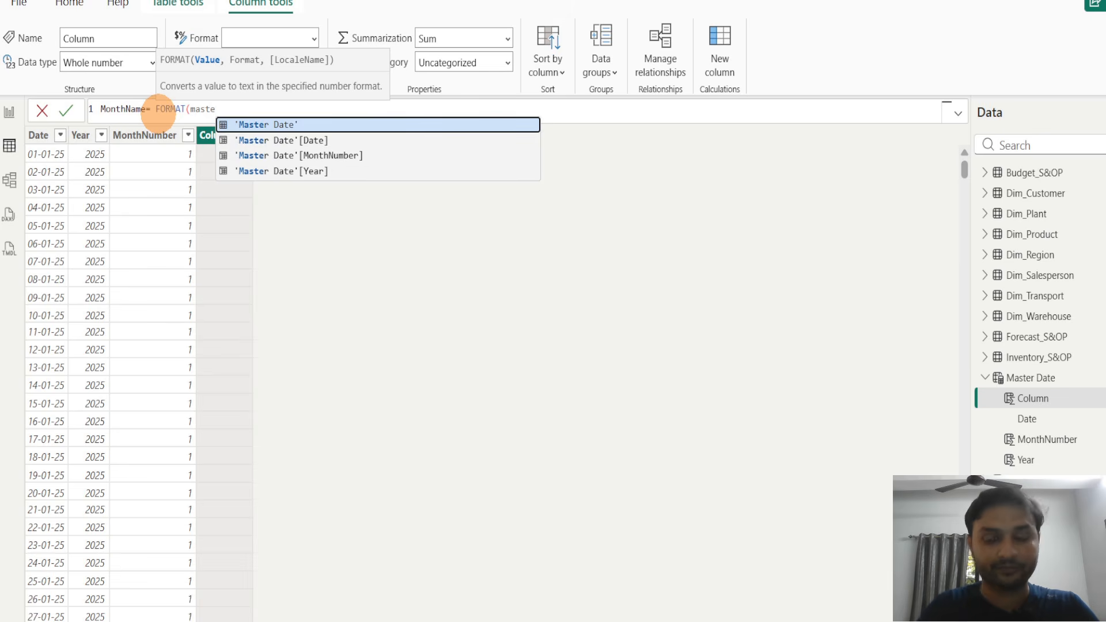
key("Down")
key("Tab")
type(",")
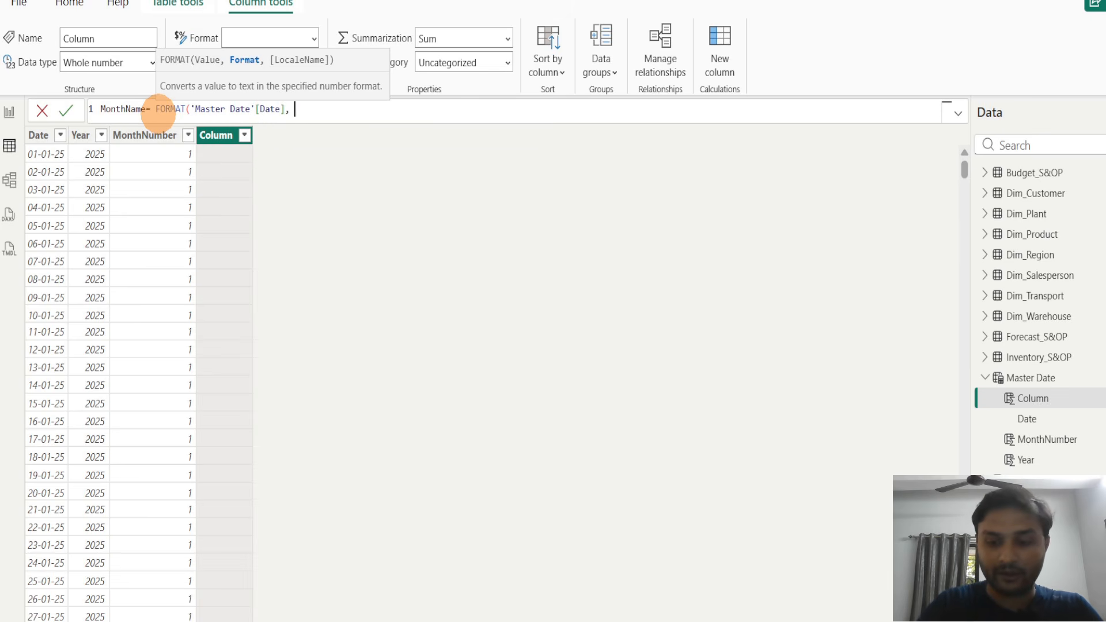
type(" \"MMMM")
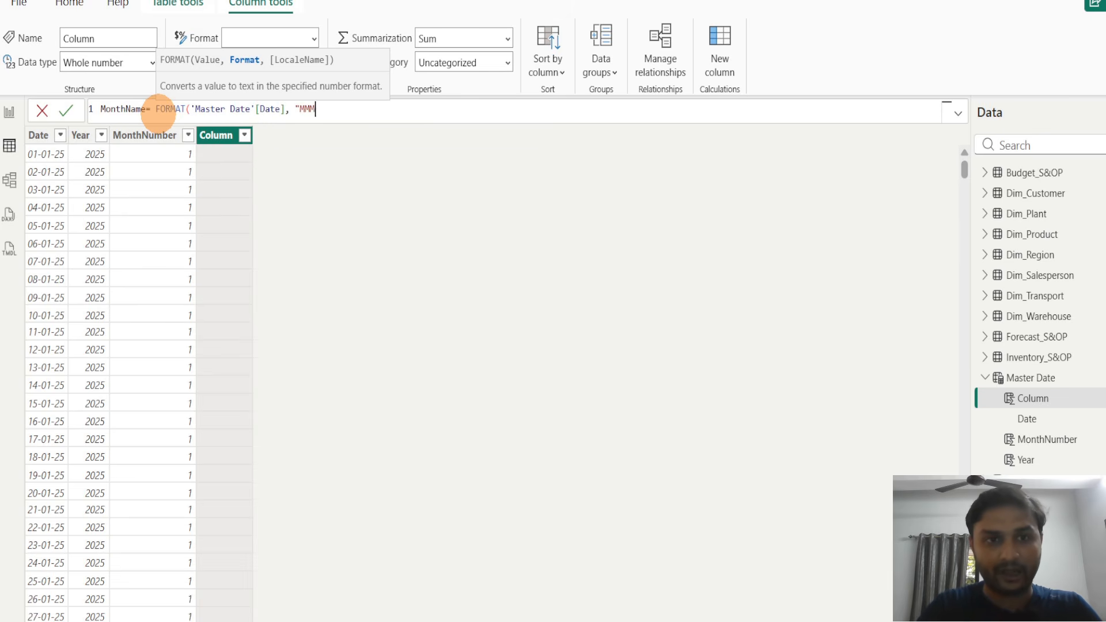
type("\")")
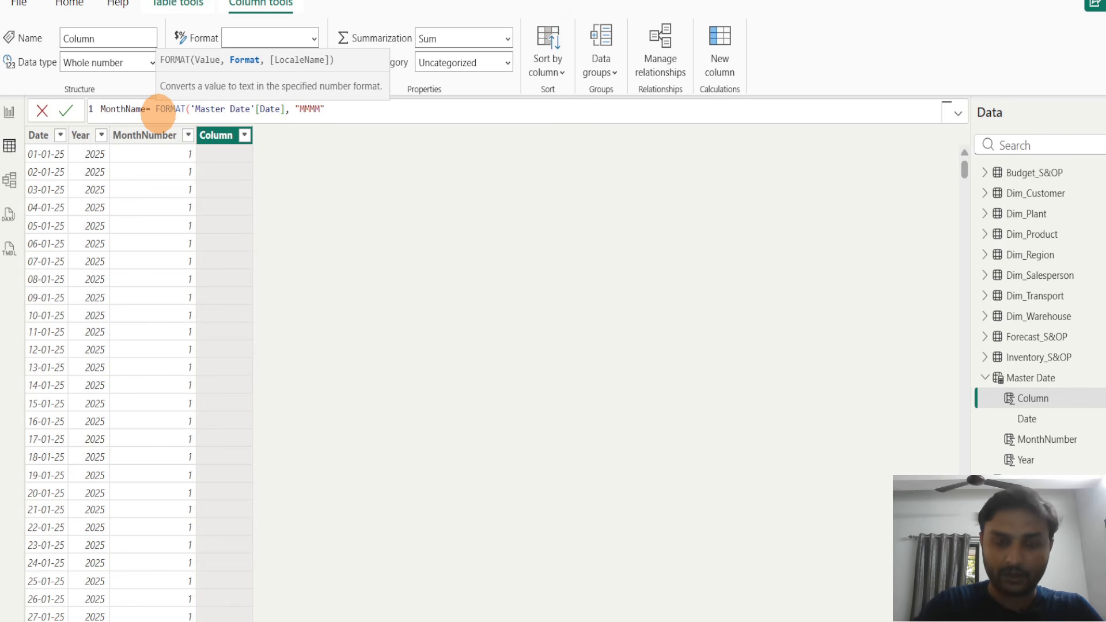
key("Return")
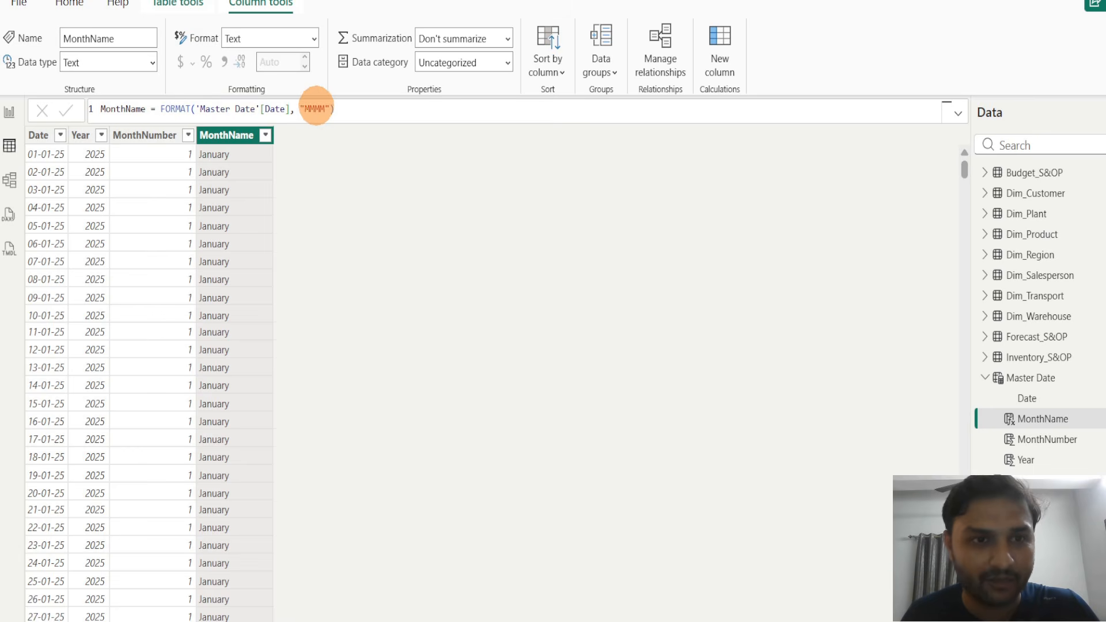
Shorten the month names in the MonthName column by changing its format string to "MMM"
left_click(323, 108)
key("BackSpace")
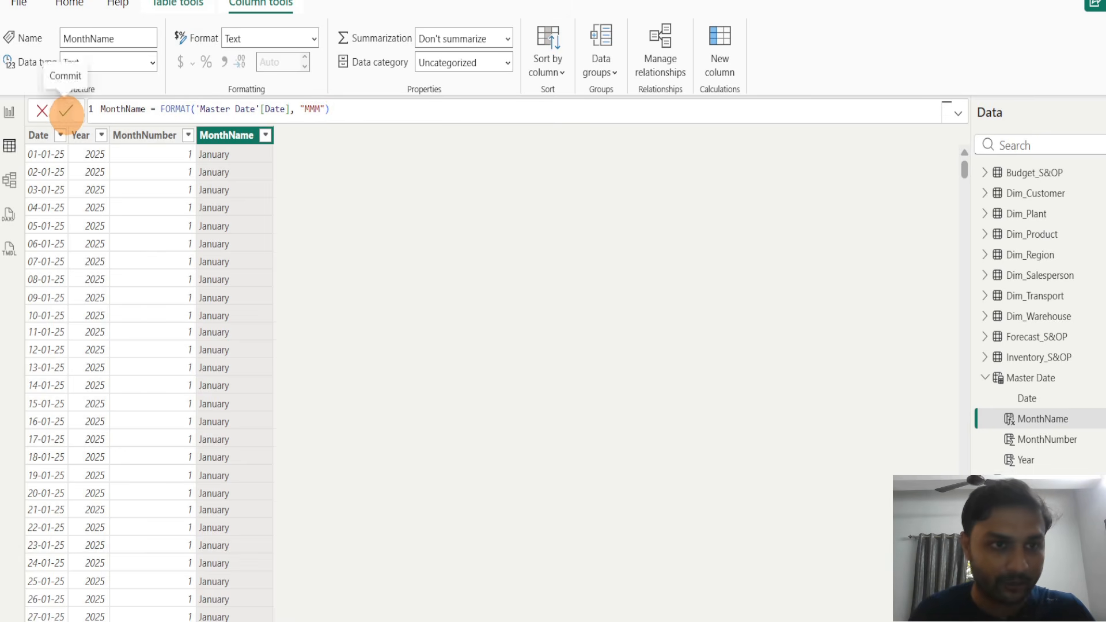
left_click(66, 111)
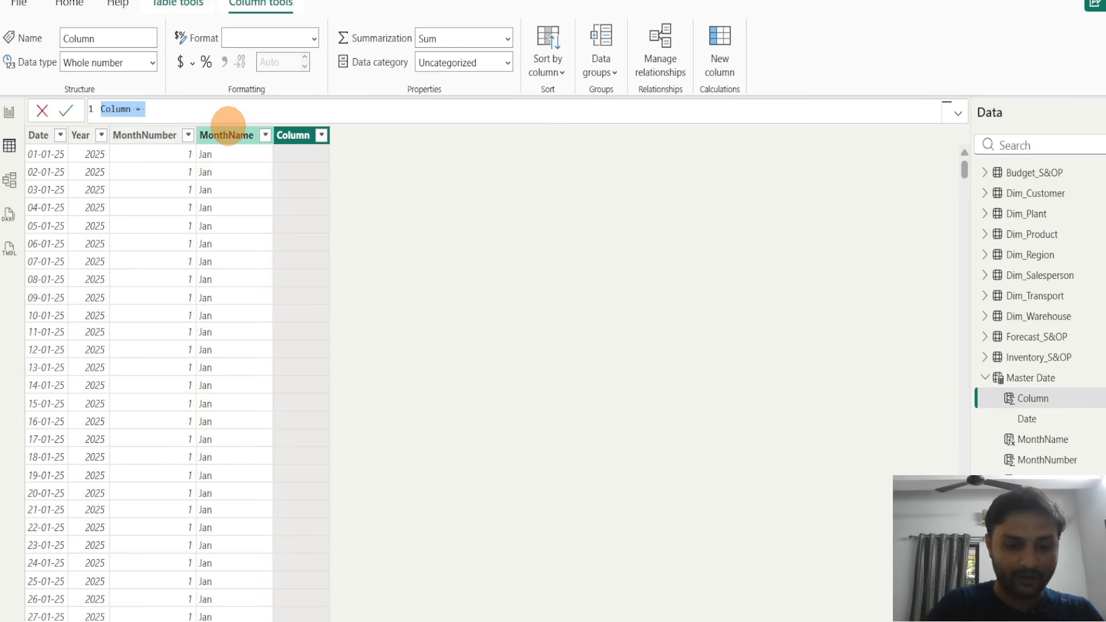
Add the calculated column QuarterNumber = QUARTER('Master Date'[Date]) to Master Date and check its distinct values
type("Quar")
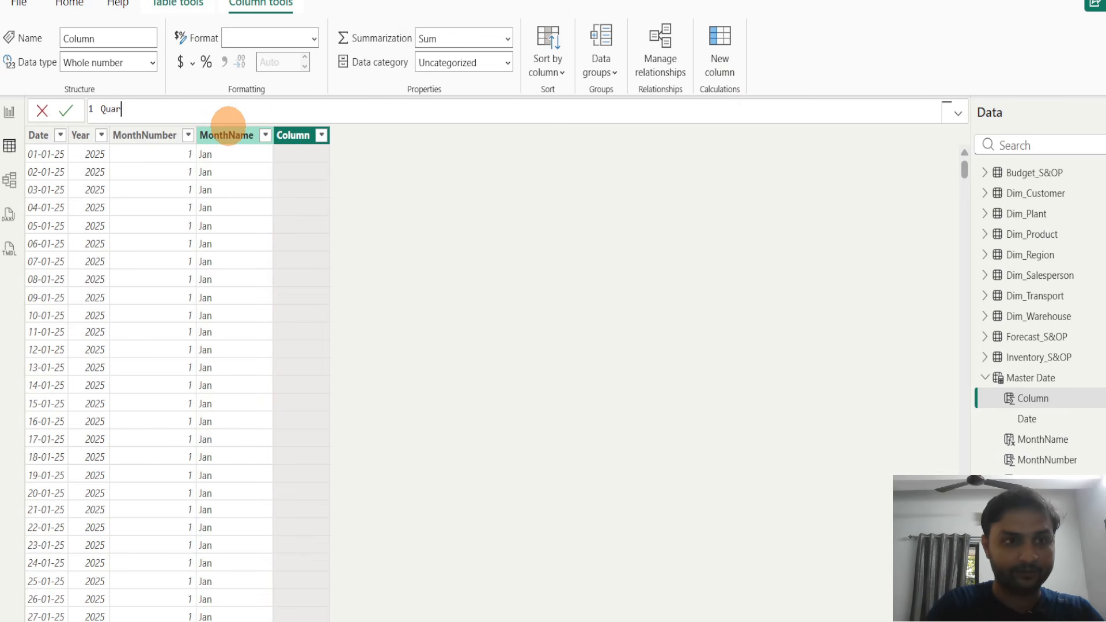
type("terNum")
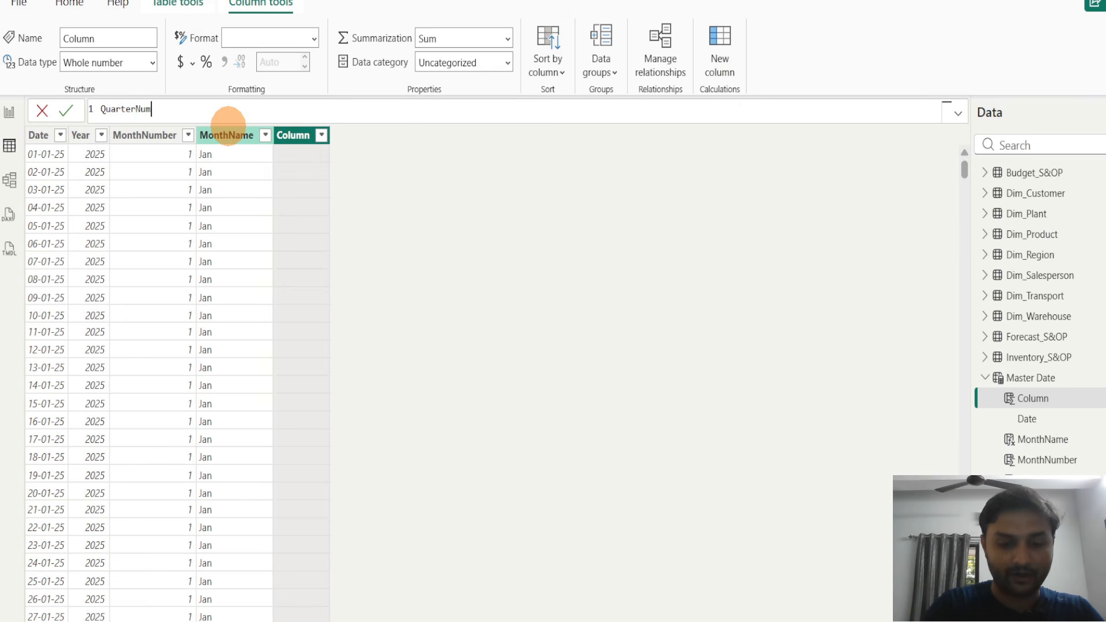
type("ber= ")
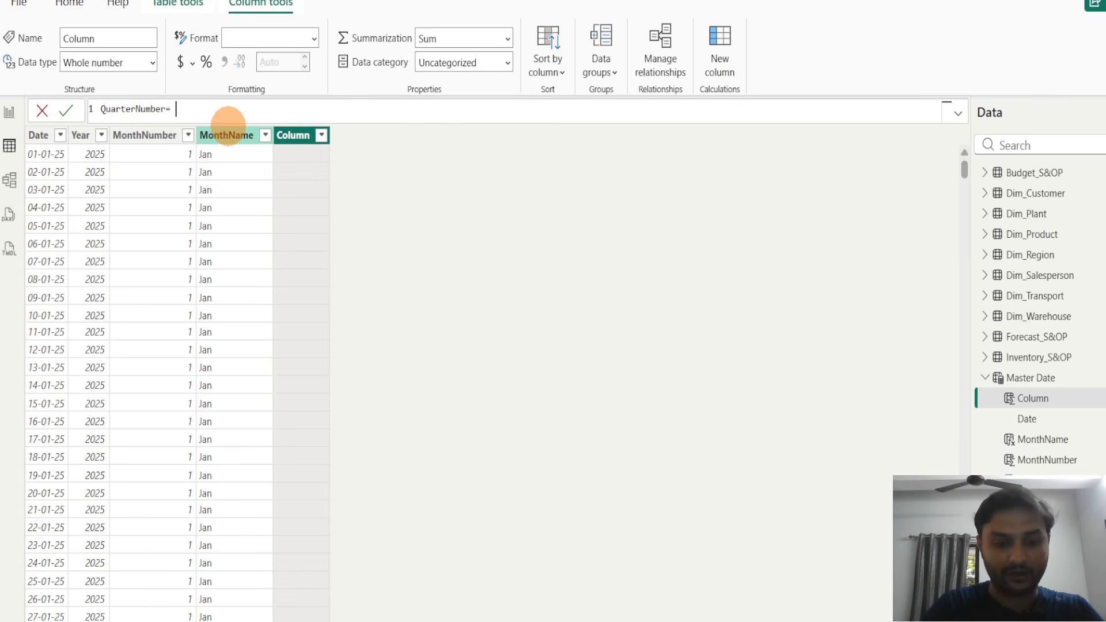
type("qua")
key("Tab")
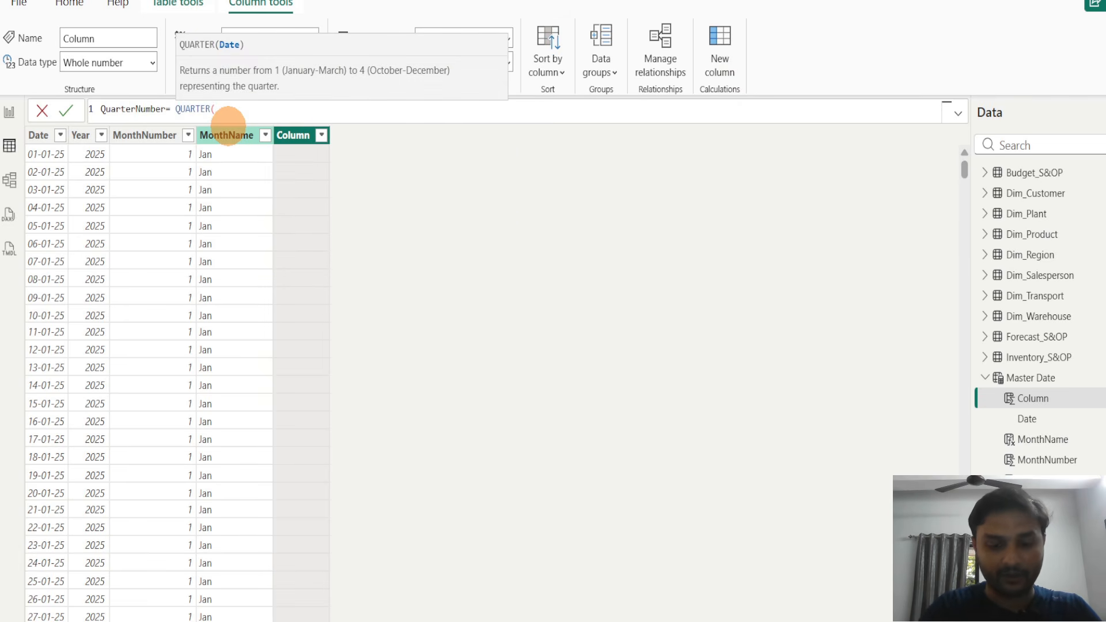
type("master")
key("Down")
key("Down")
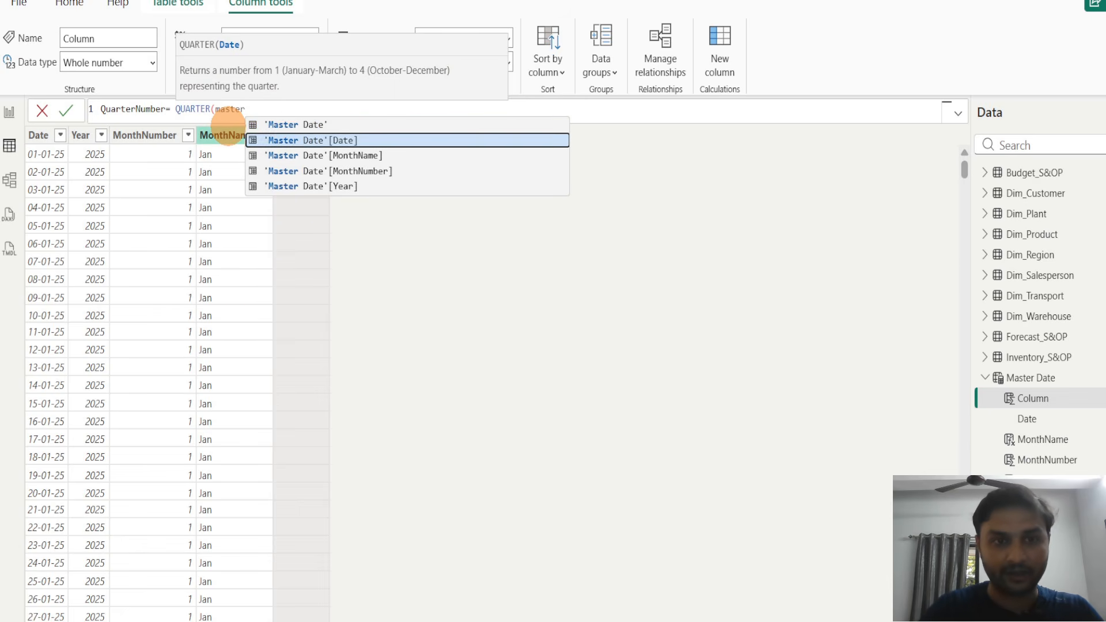
key("Up")
key("Tab")
type(")")
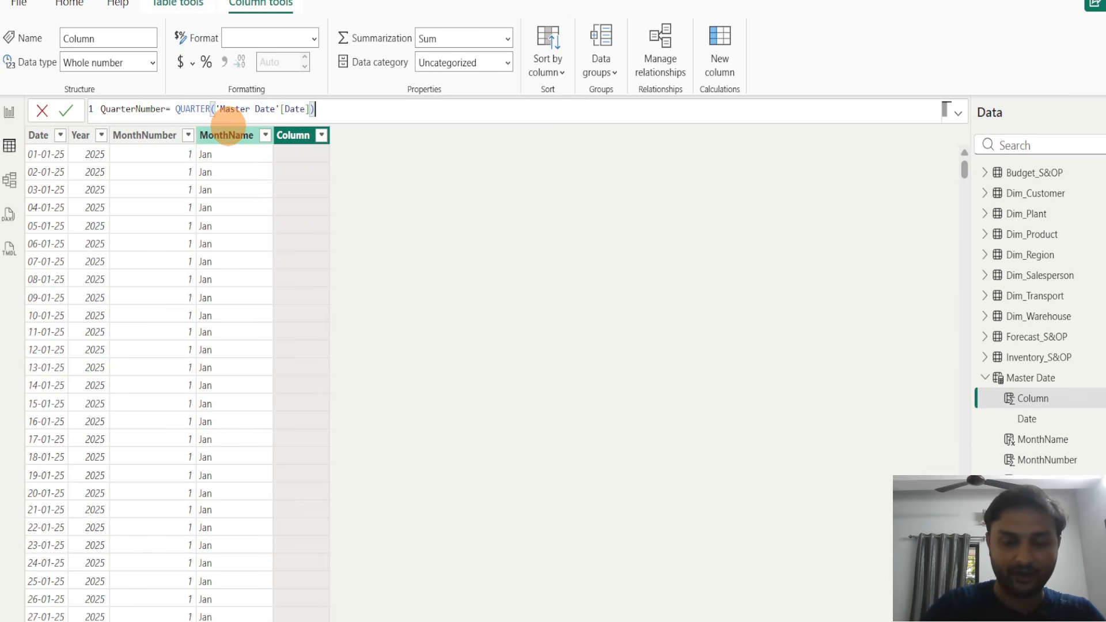
key("Return")
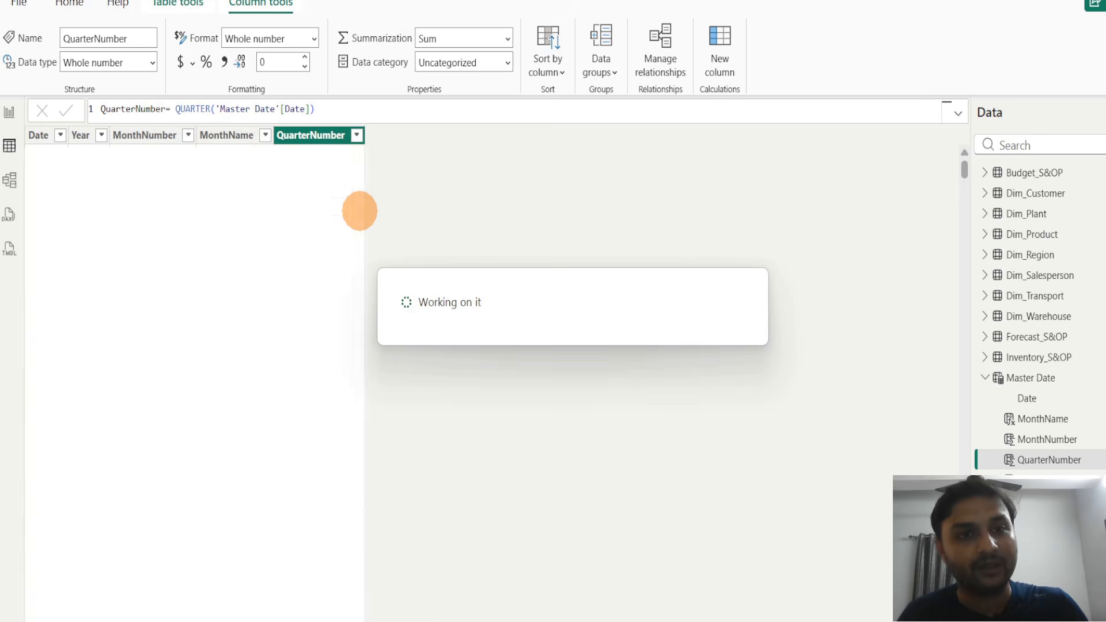
left_click(357, 135)
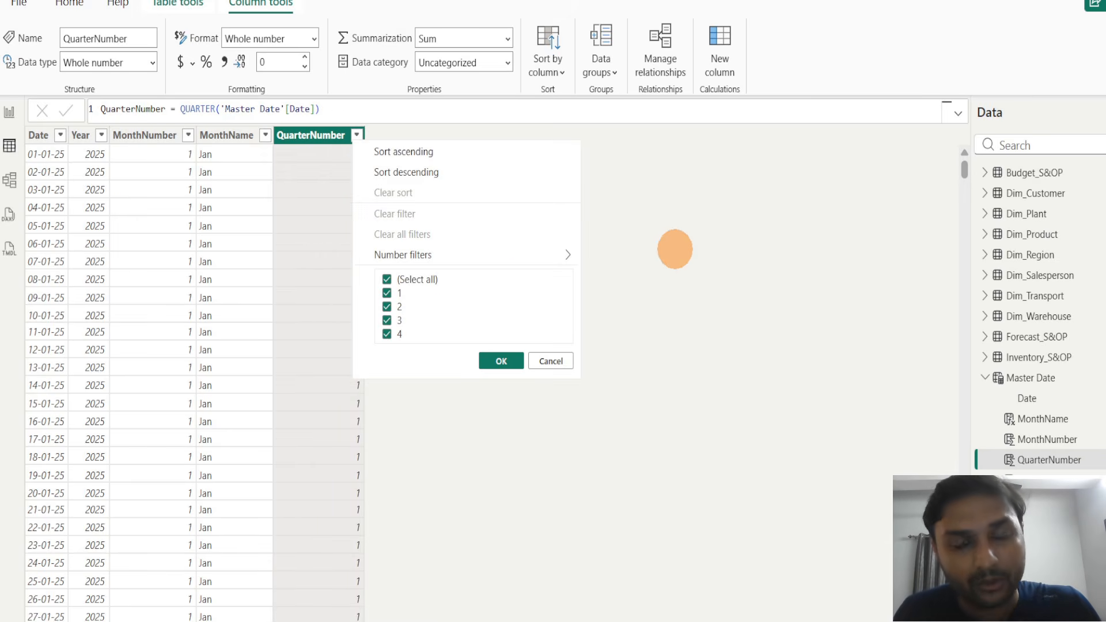
left_click(673, 247)
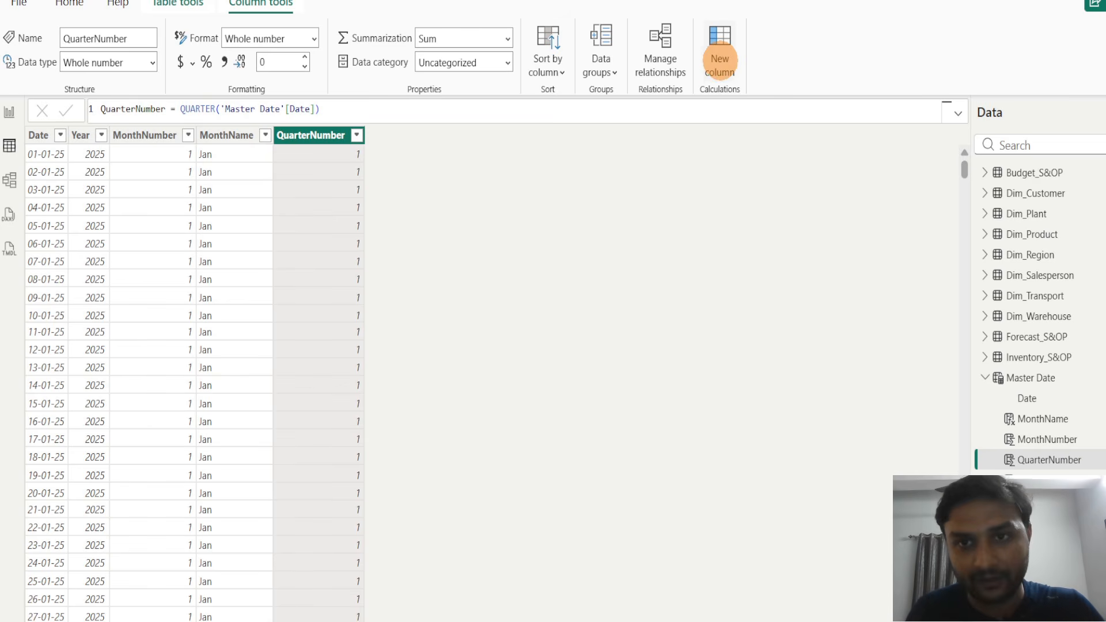
Add the calculated column QuarteName = "Qtr-"&'Master Date'[QuarterNumber] to Master Date and check its distinct values without filtering
left_click(719, 72)
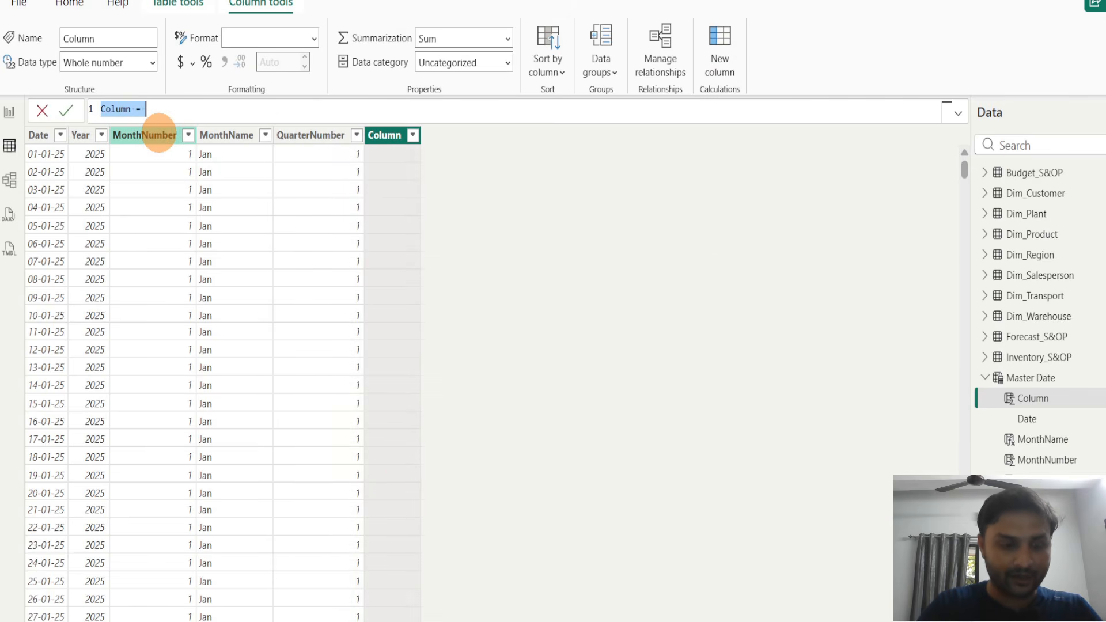
type("Quarte")
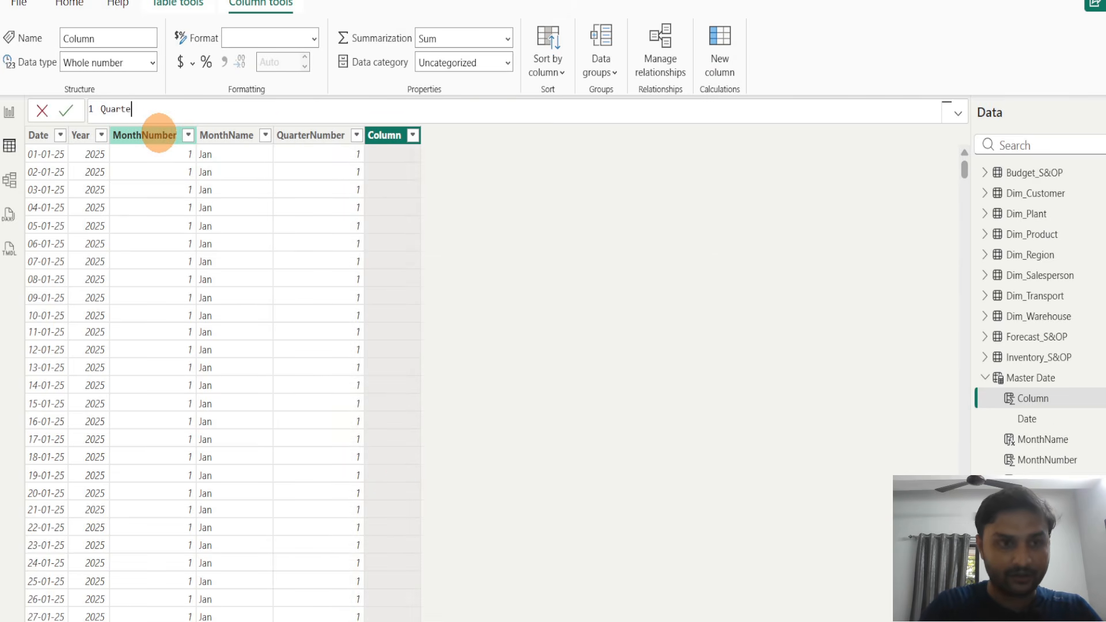
type("Name=")
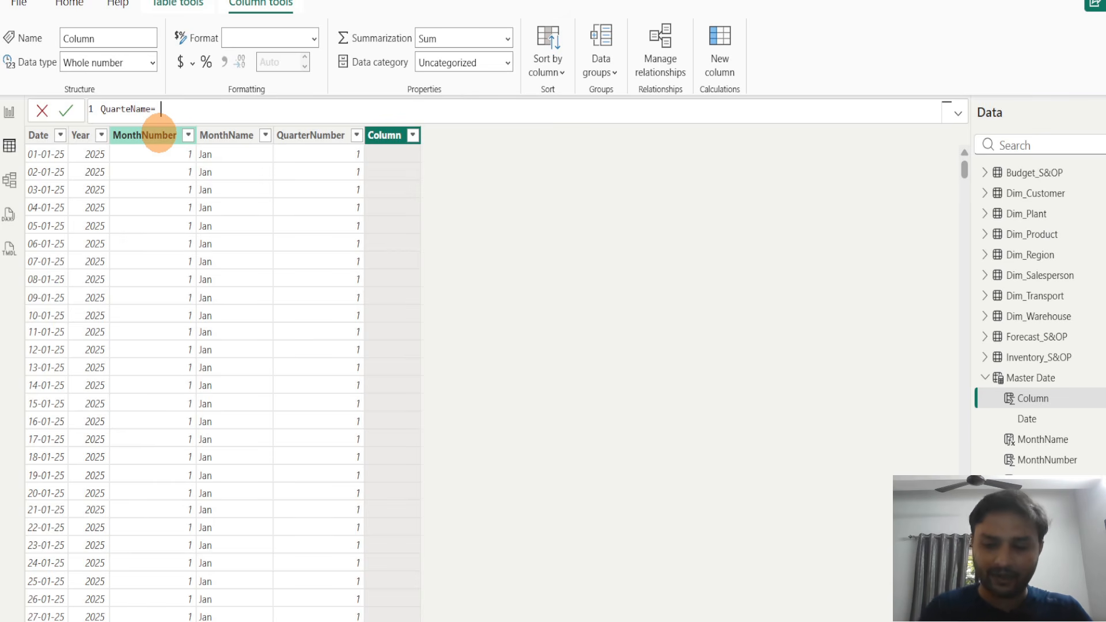
type("\"Q")
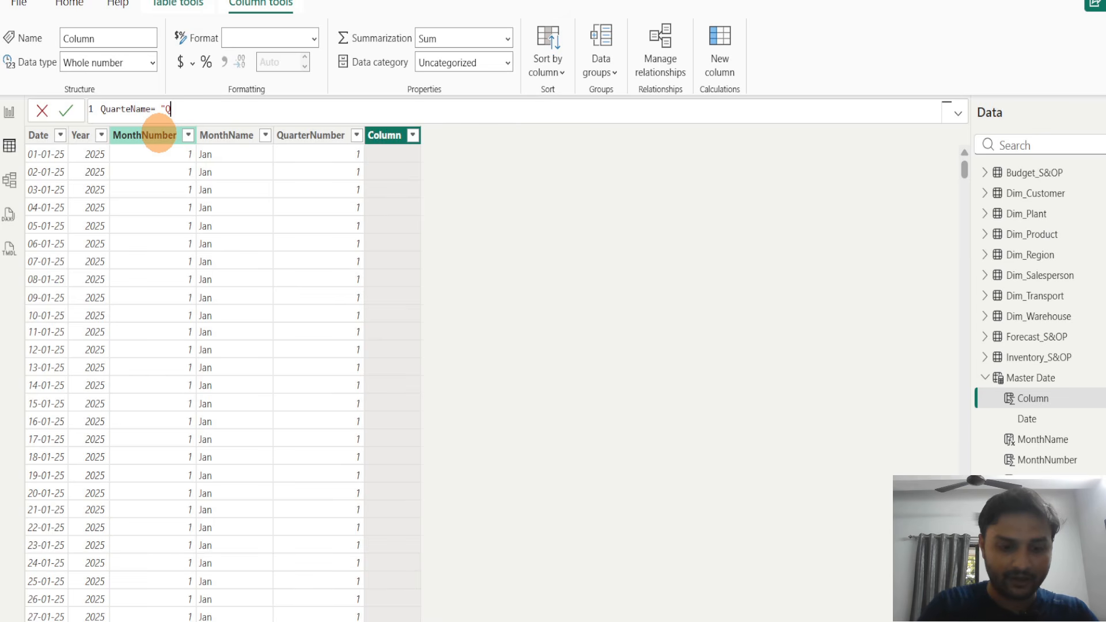
type("tr-\"")
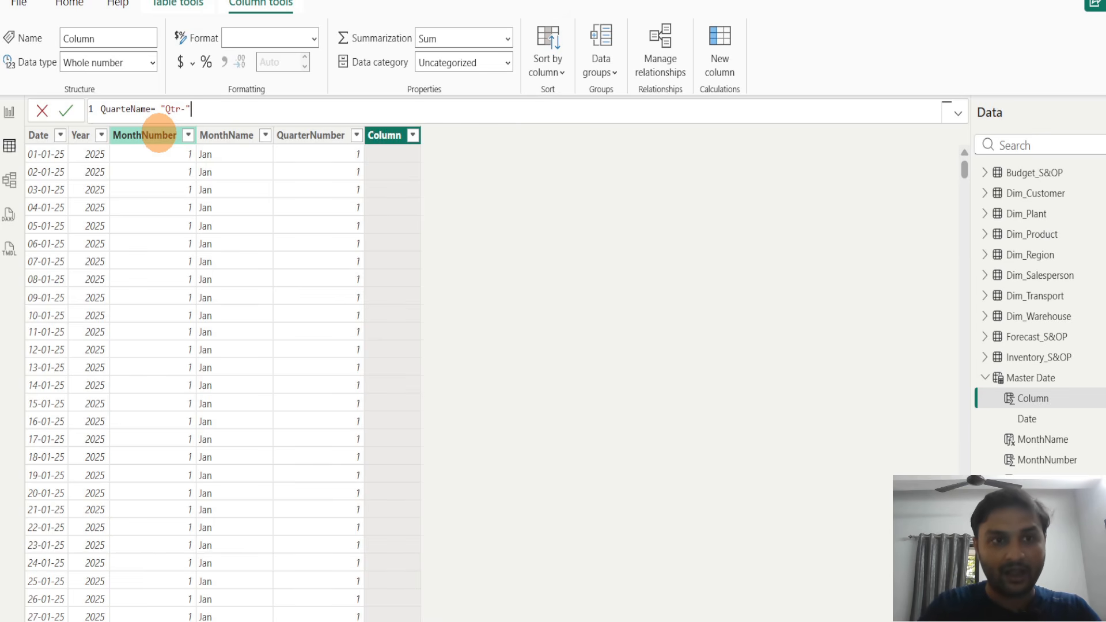
type("gya")
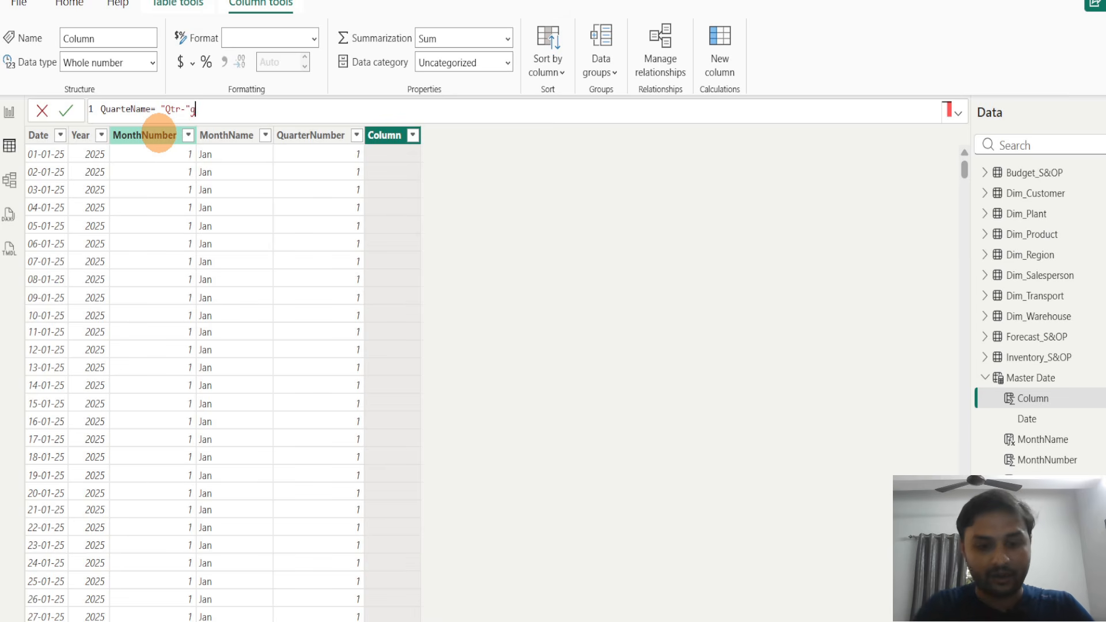
key("BackSpace")
key("BackSpace")
key("BackSpace")
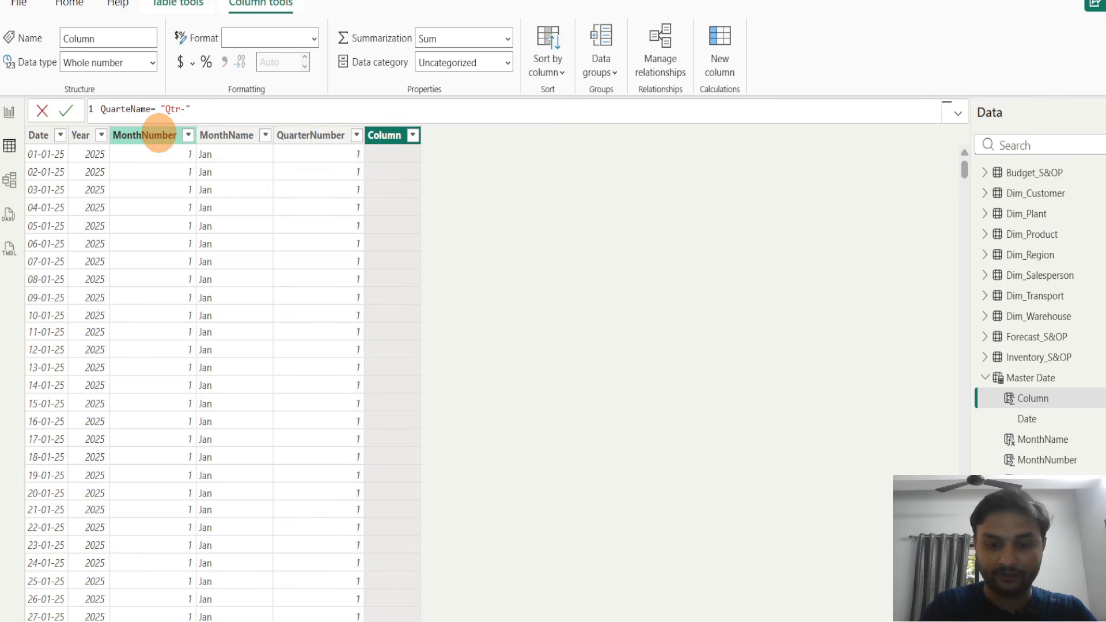
type("&")
type("qua")
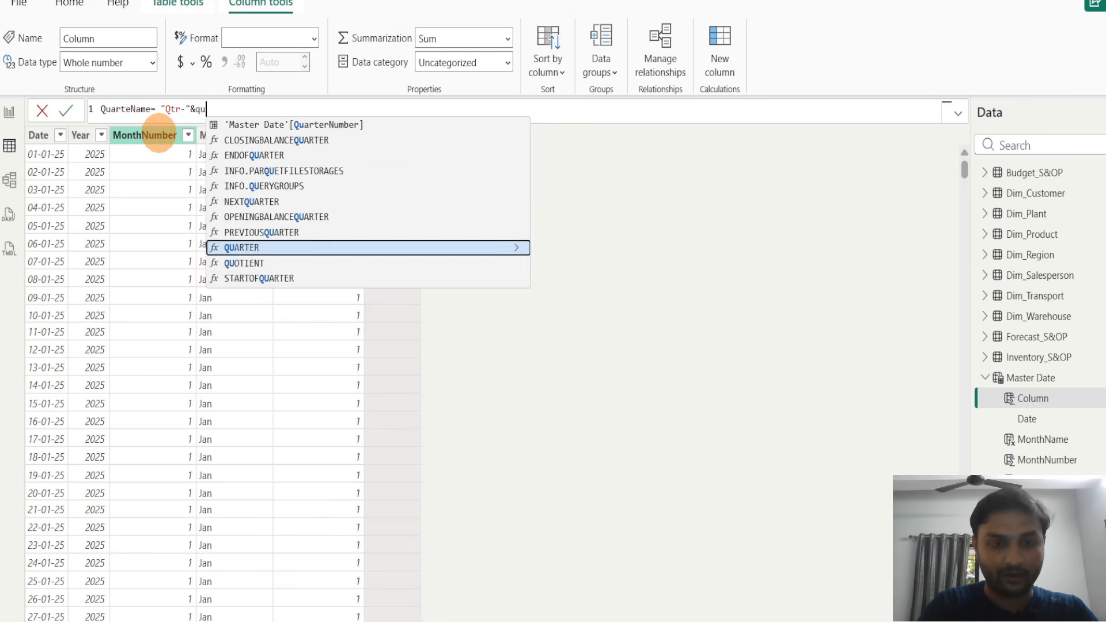
key("Up")
key("Up")
key("Up")
key("Up")
key("Up")
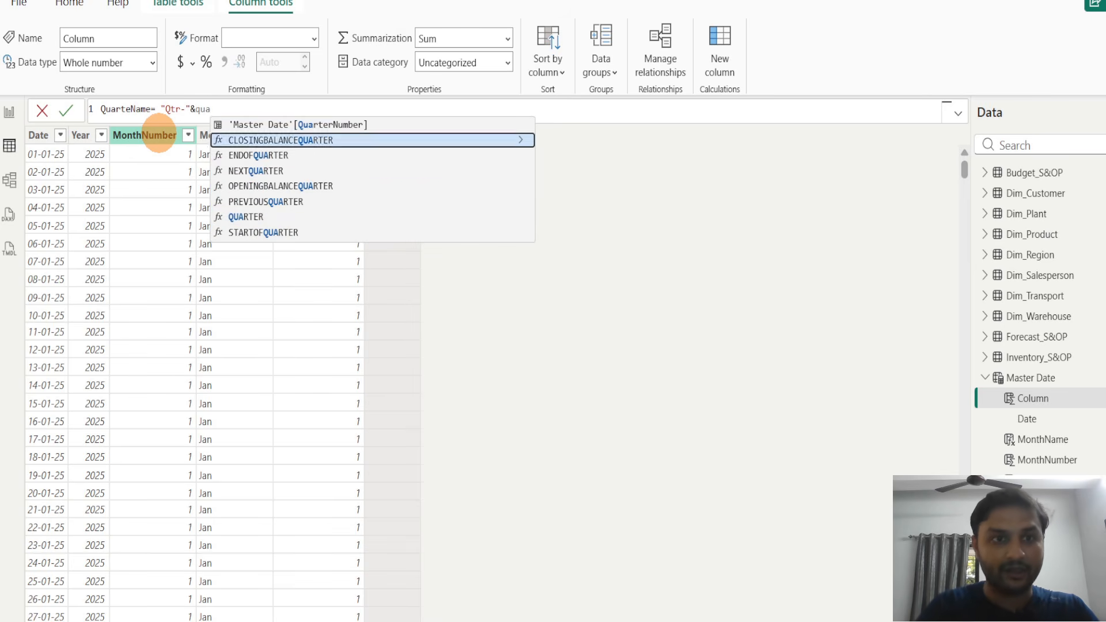
key("Up")
key("Tab")
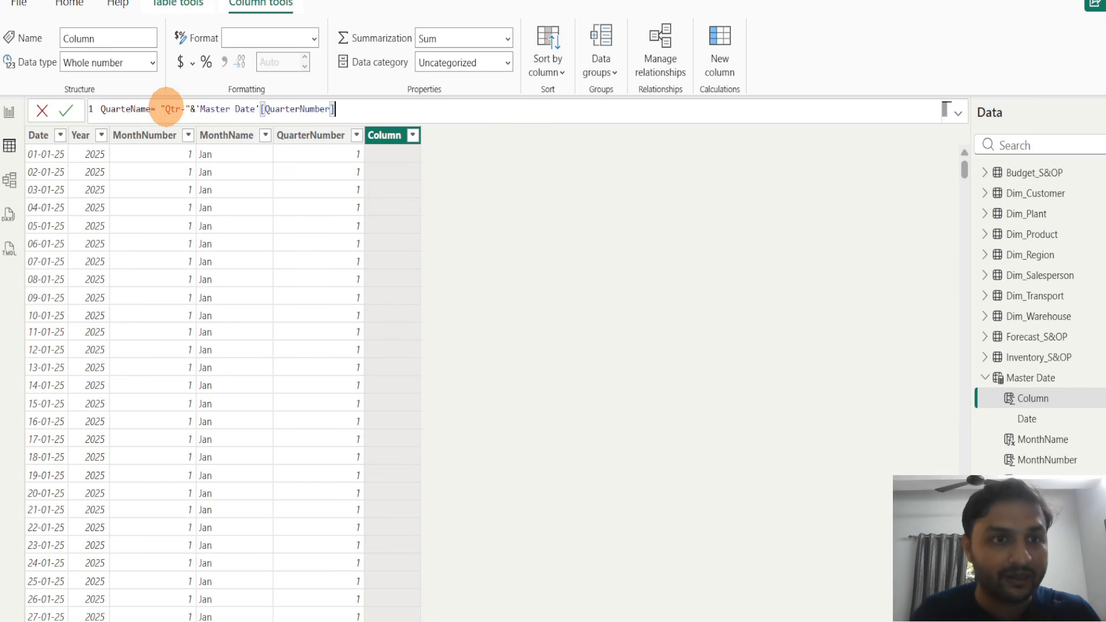
left_click_drag(165, 109, 185, 108)
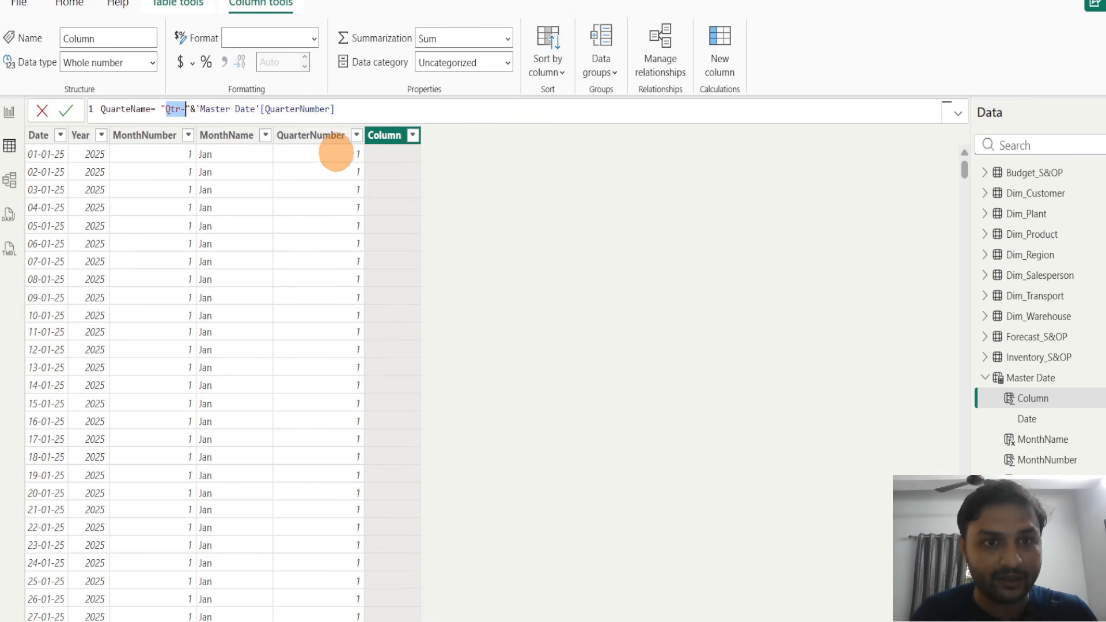
left_click(66, 109)
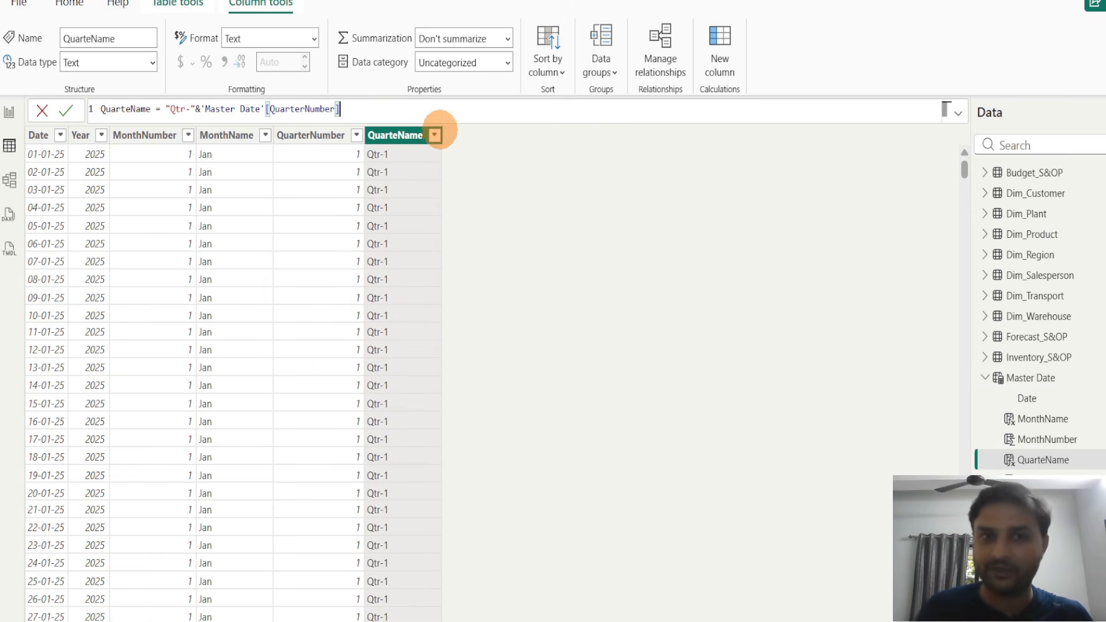
left_click(434, 135)
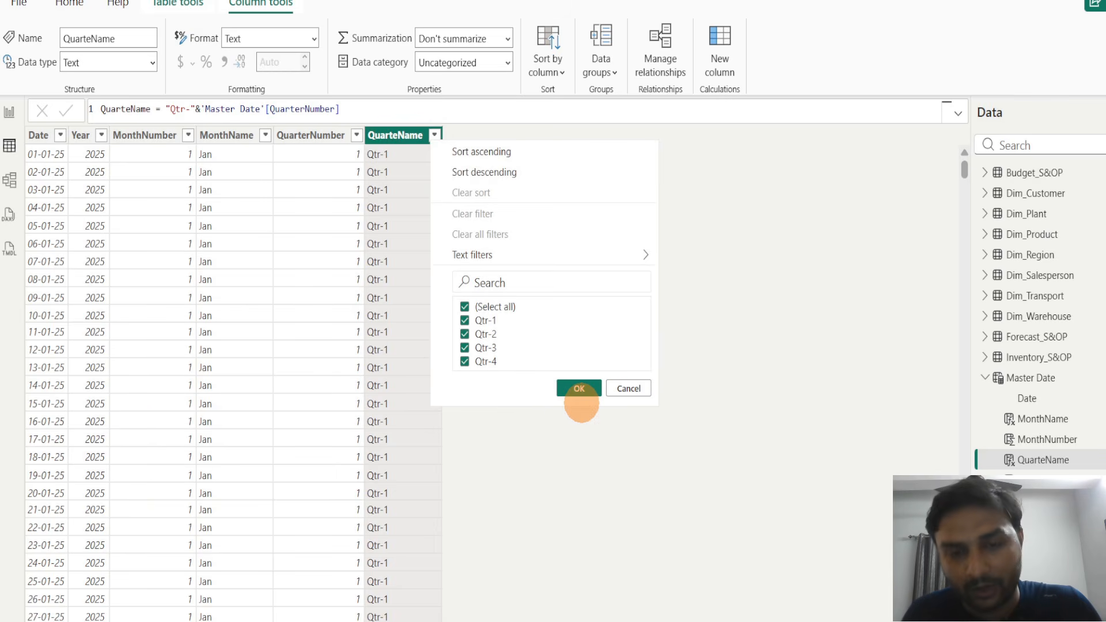
left_click(628, 388)
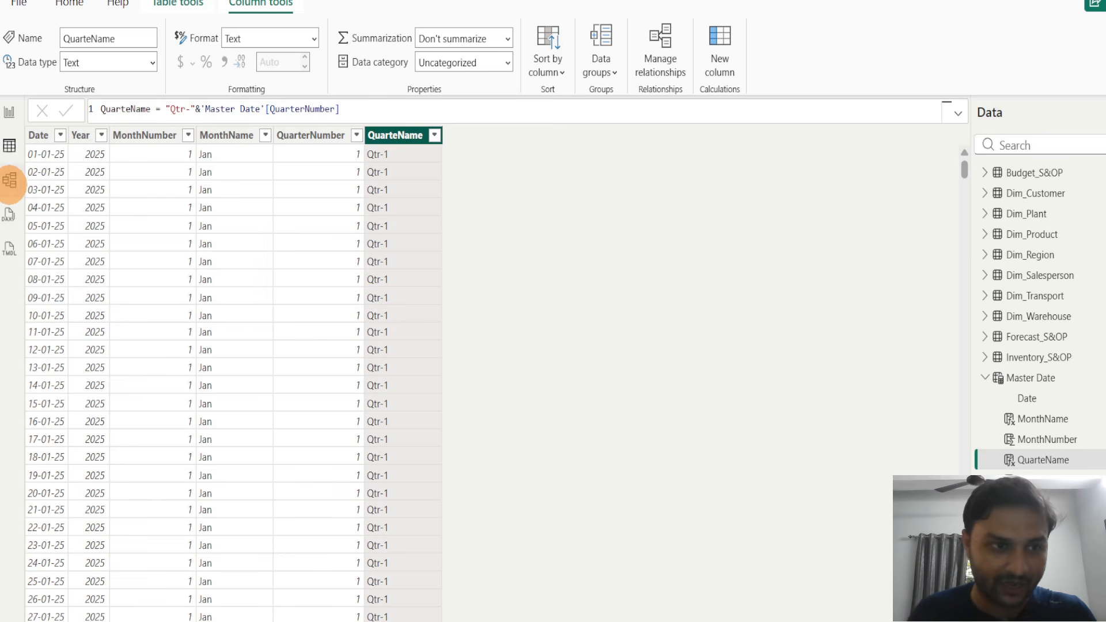
Show the whole data model diagram with the Properties and Data panes collapsed, and review the existing table relationships
left_click(9, 181)
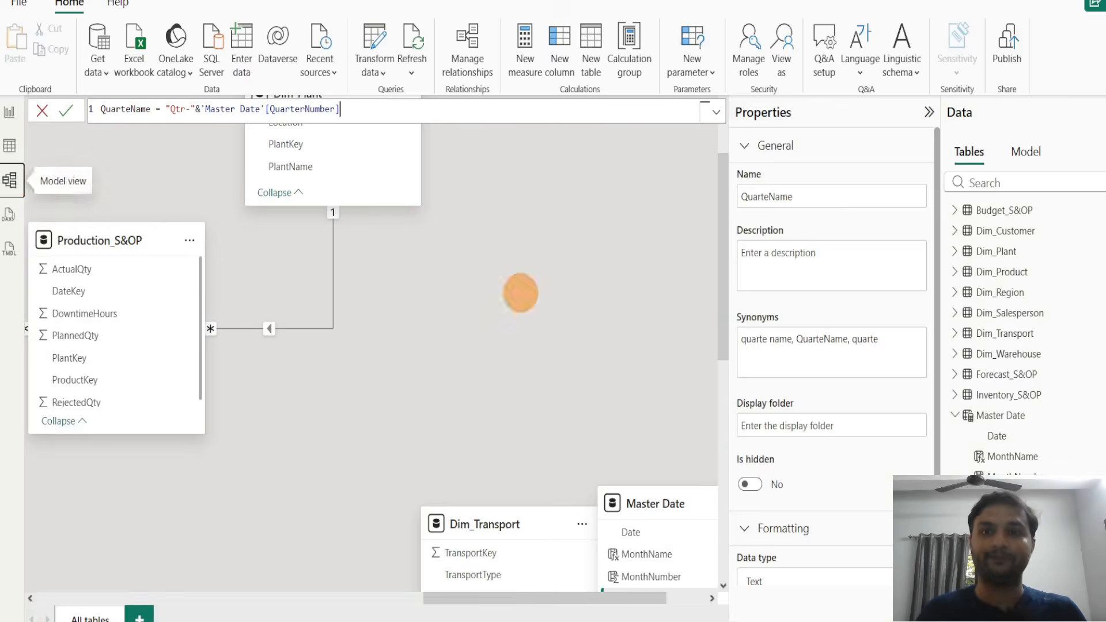
left_click(929, 112)
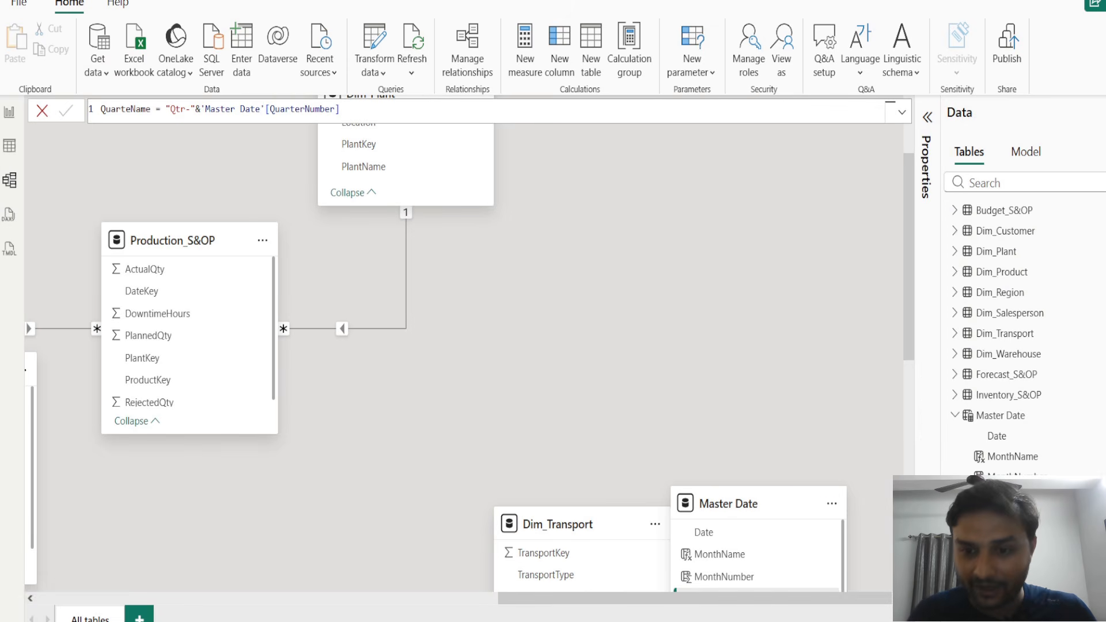
key("alt+Tab")
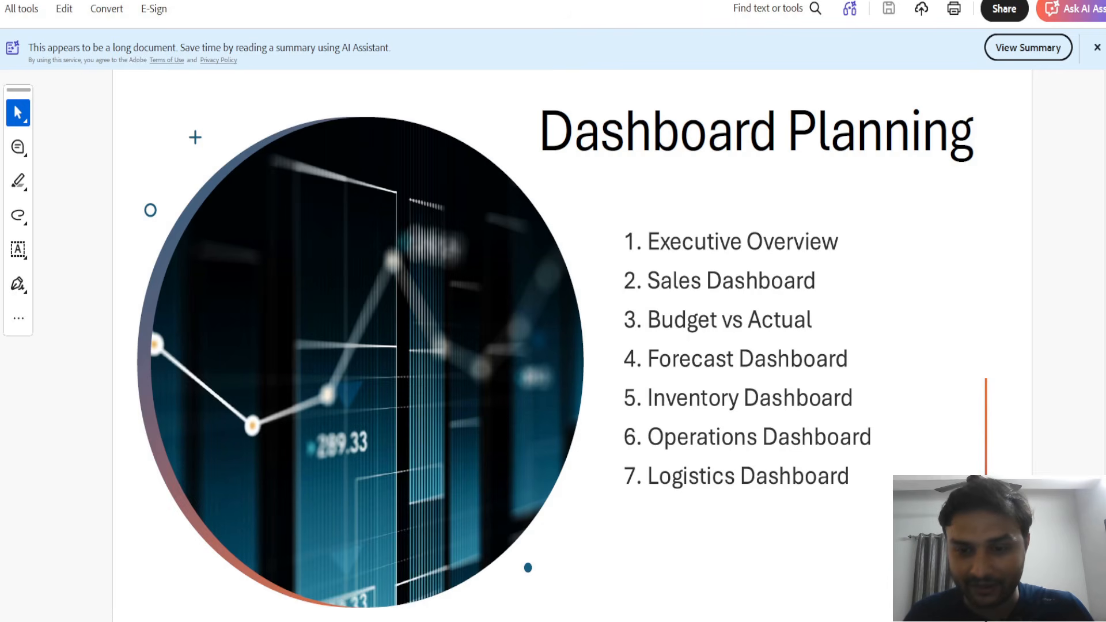
key("alt+Tab")
key("alt+Tab")
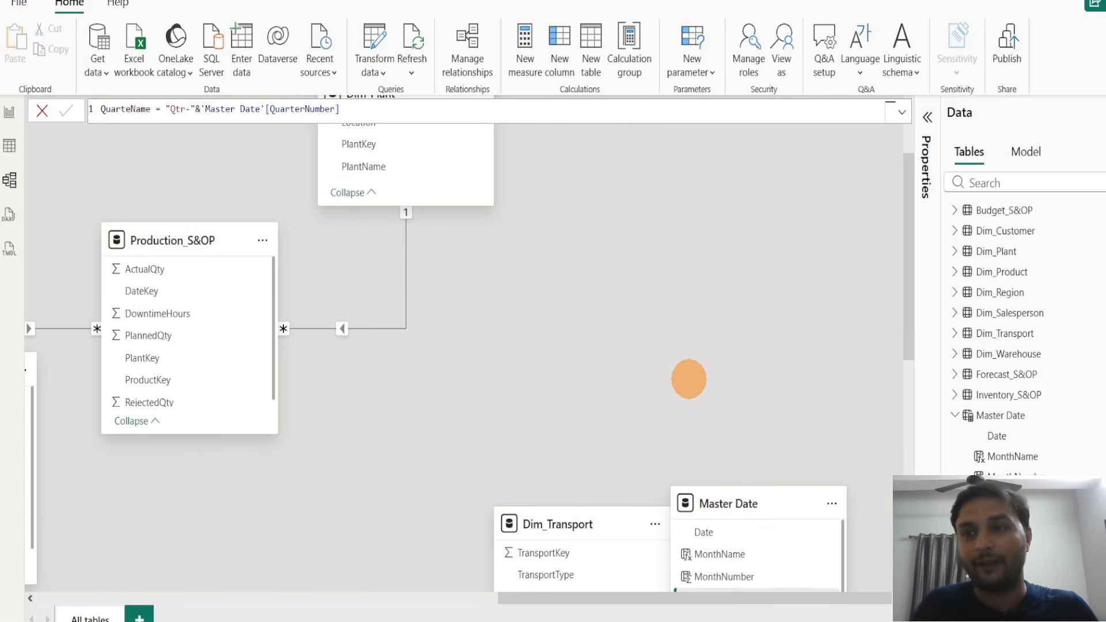
left_click(1093, 113)
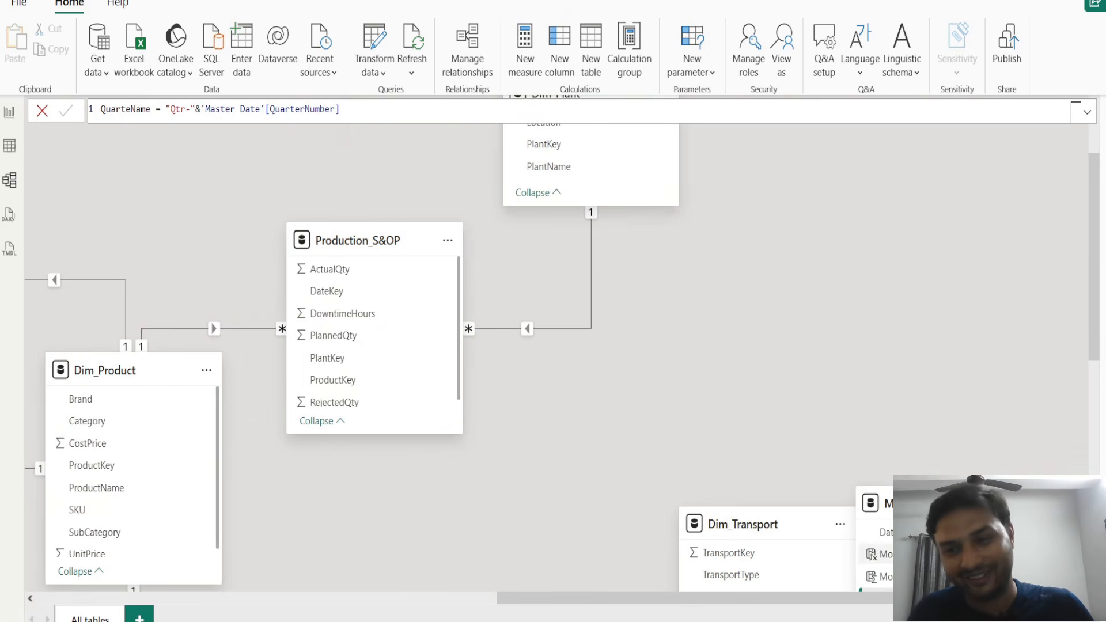
scroll(556, 344, "down", 3)
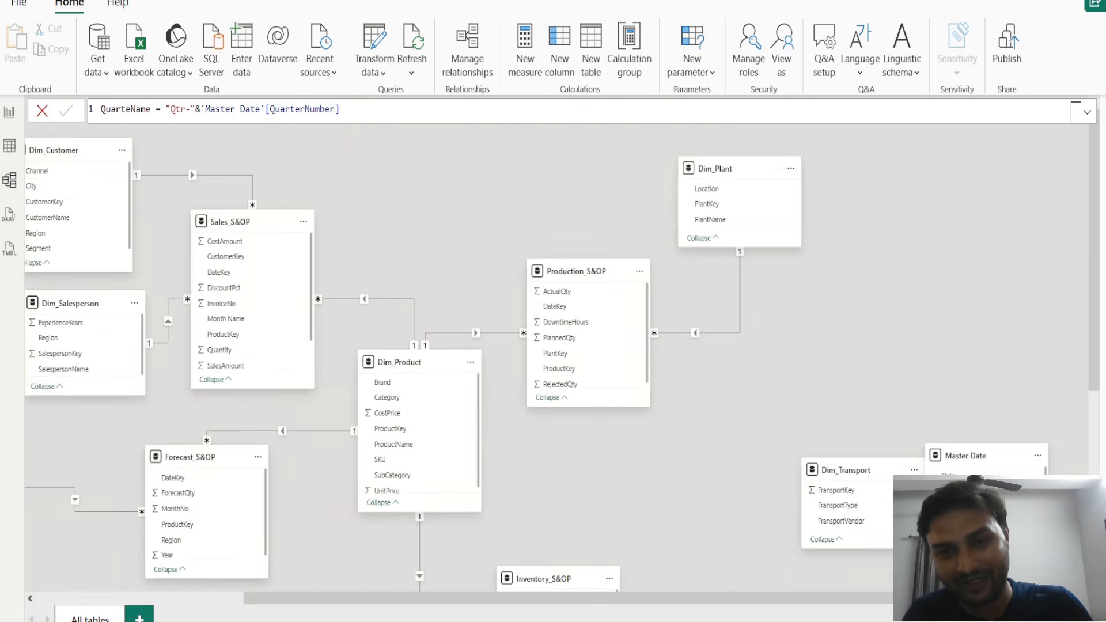
scroll(556, 343, "down", 3)
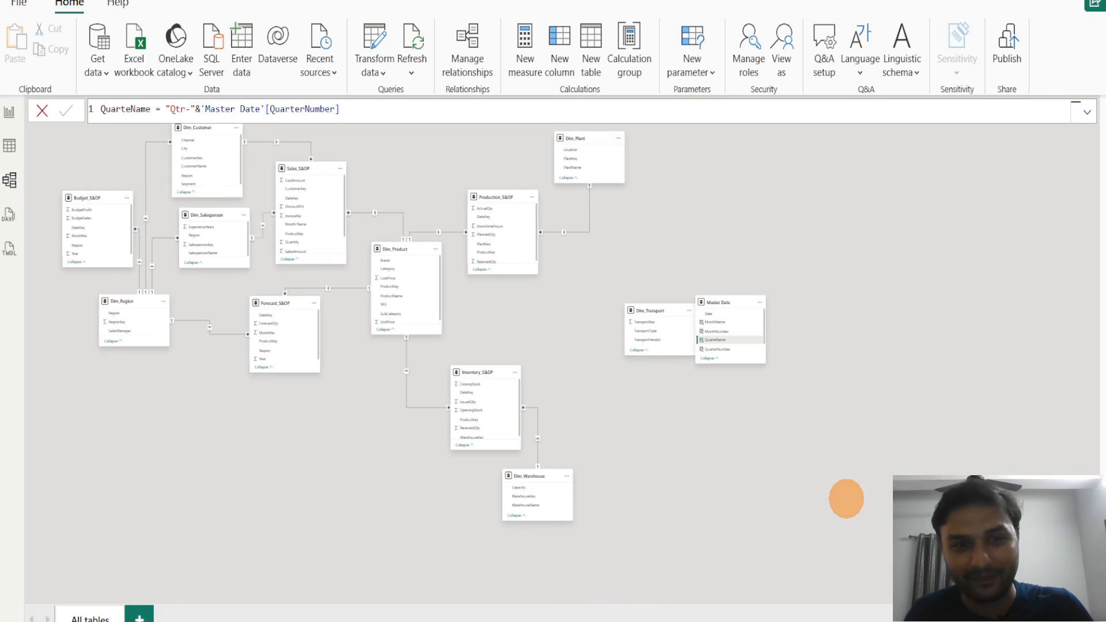
left_click(824, 216)
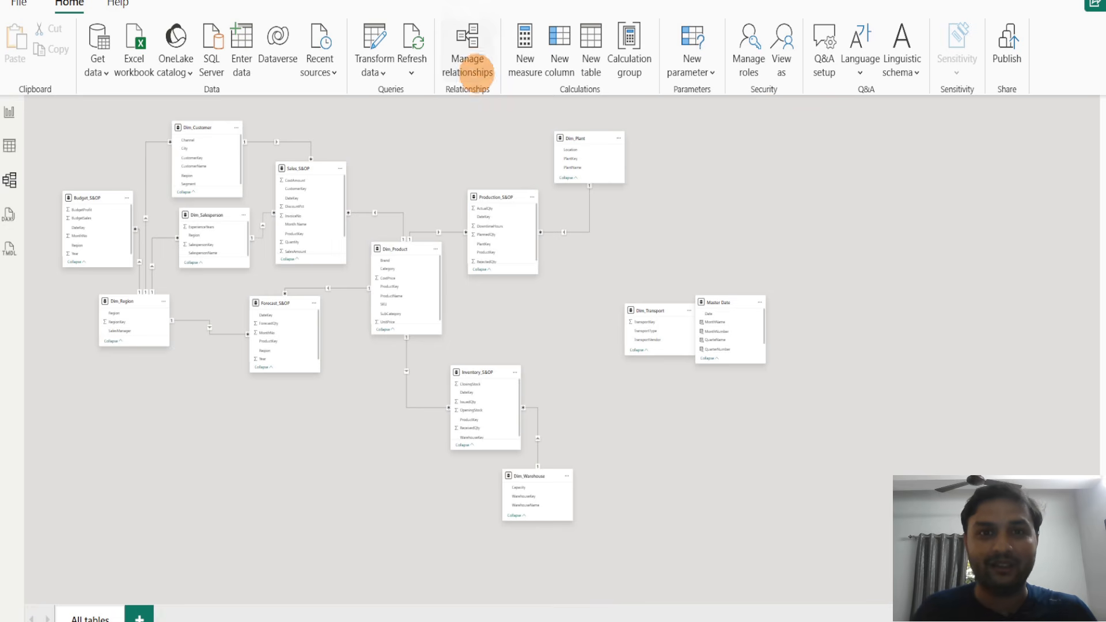
left_click(485, 59)
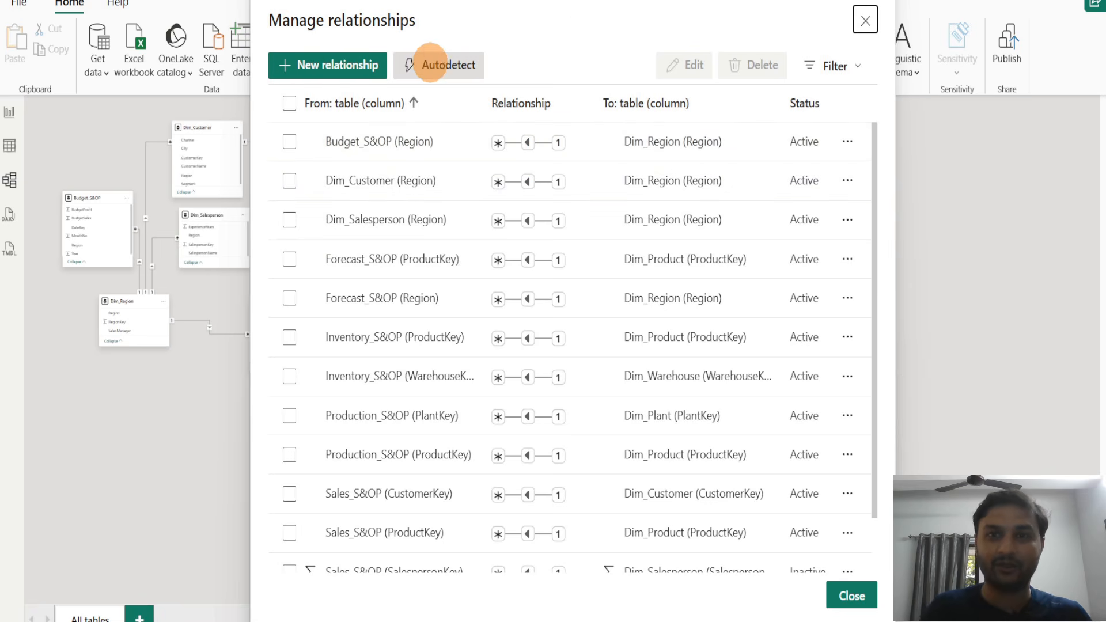
left_click(851, 595)
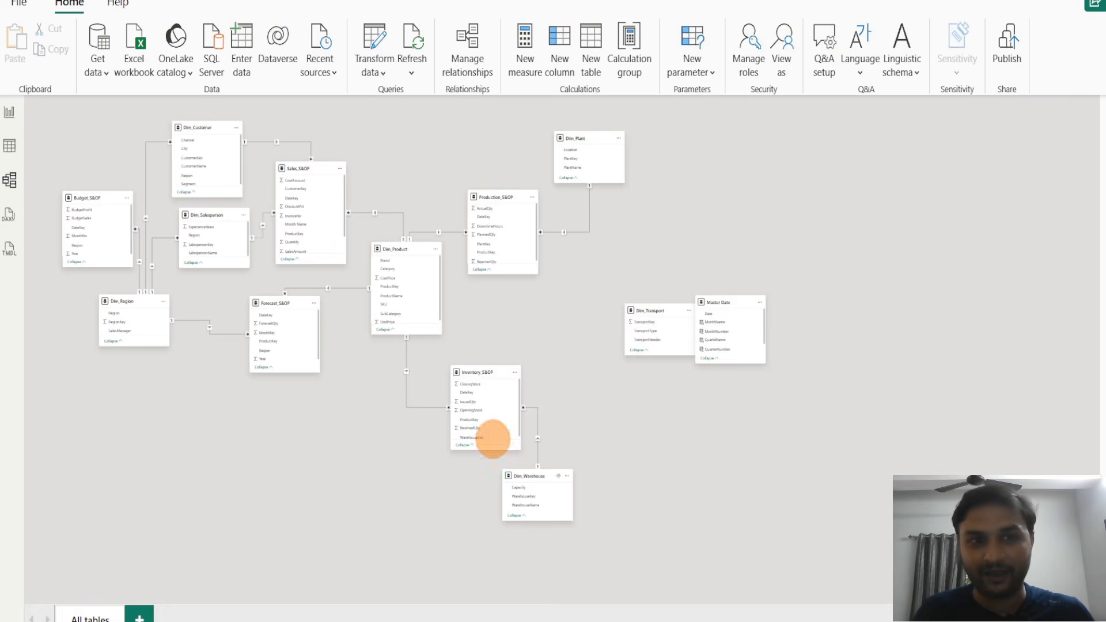
Delete the relationships linking Sales_S&OP to Dim_Customer, Dim_Product and Dim_Salesperson in the model diagram
right_click(276, 141)
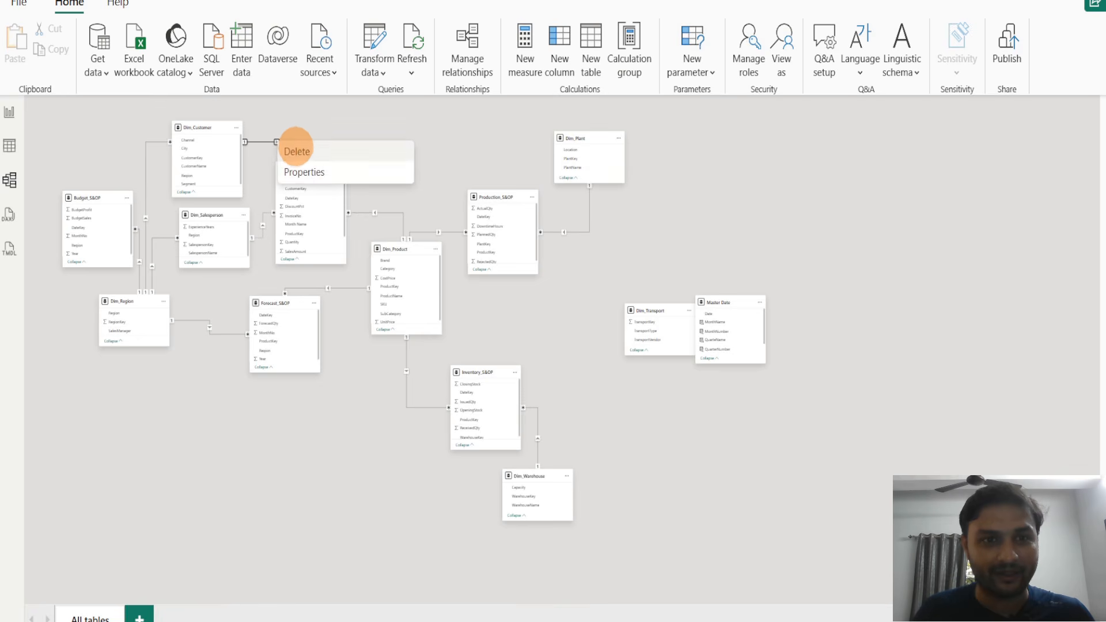
left_click(295, 150)
left_click(651, 381)
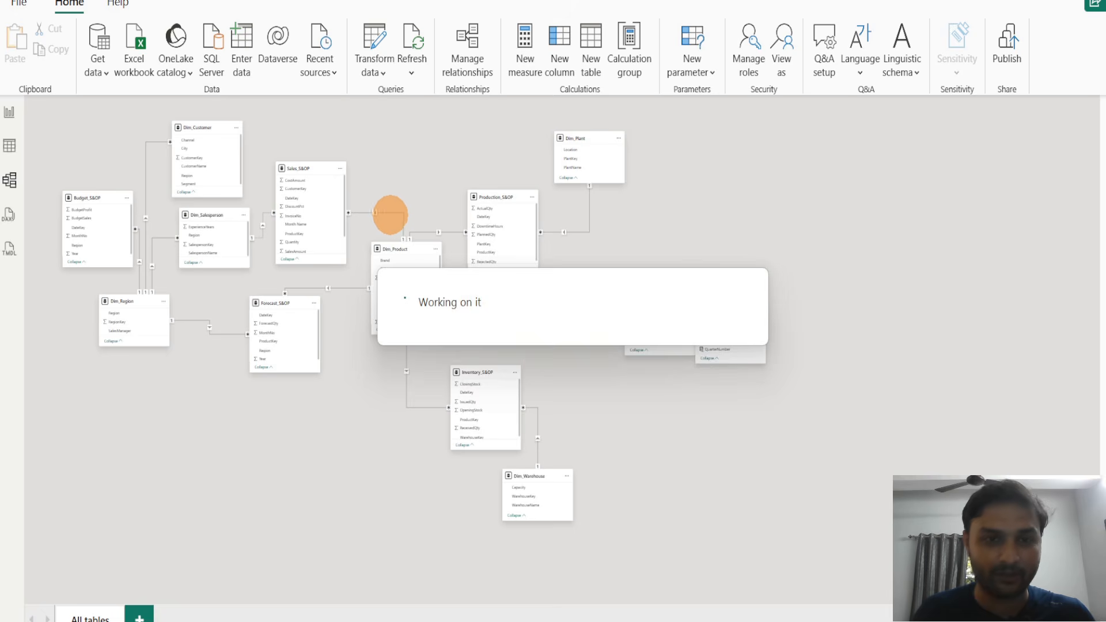
right_click(386, 212)
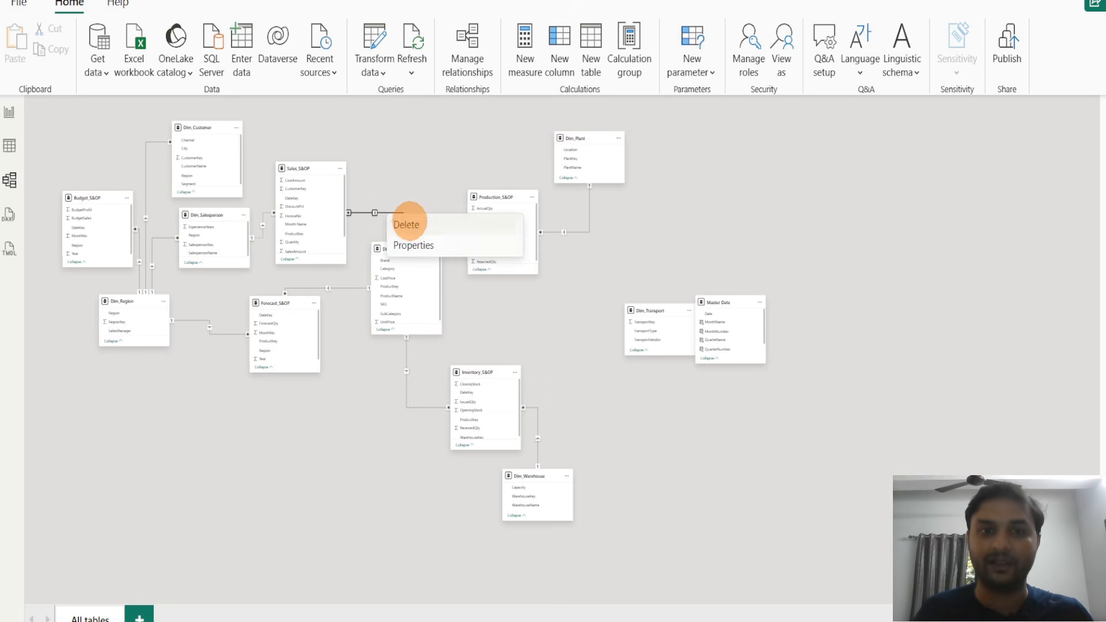
left_click(410, 223)
left_click(659, 382)
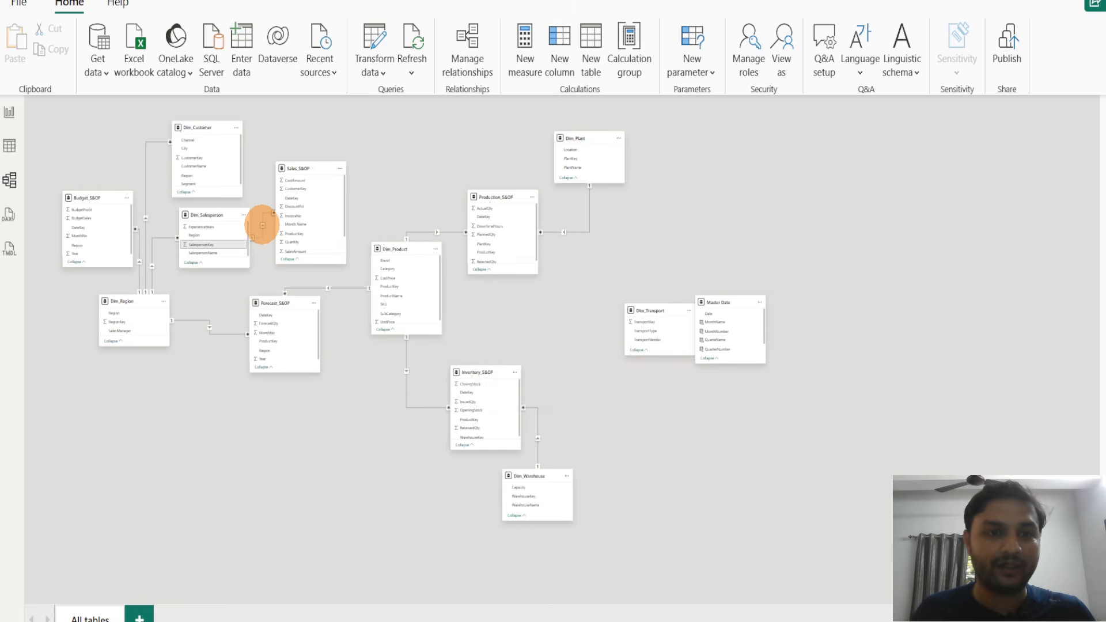
right_click(263, 225)
left_click(281, 236)
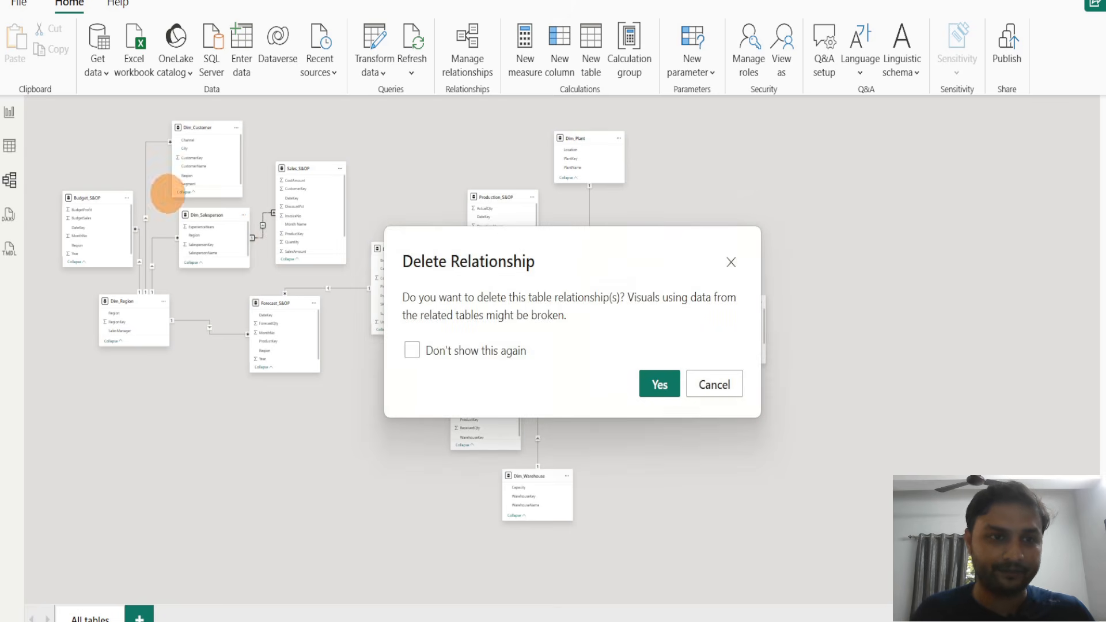
left_click(657, 382)
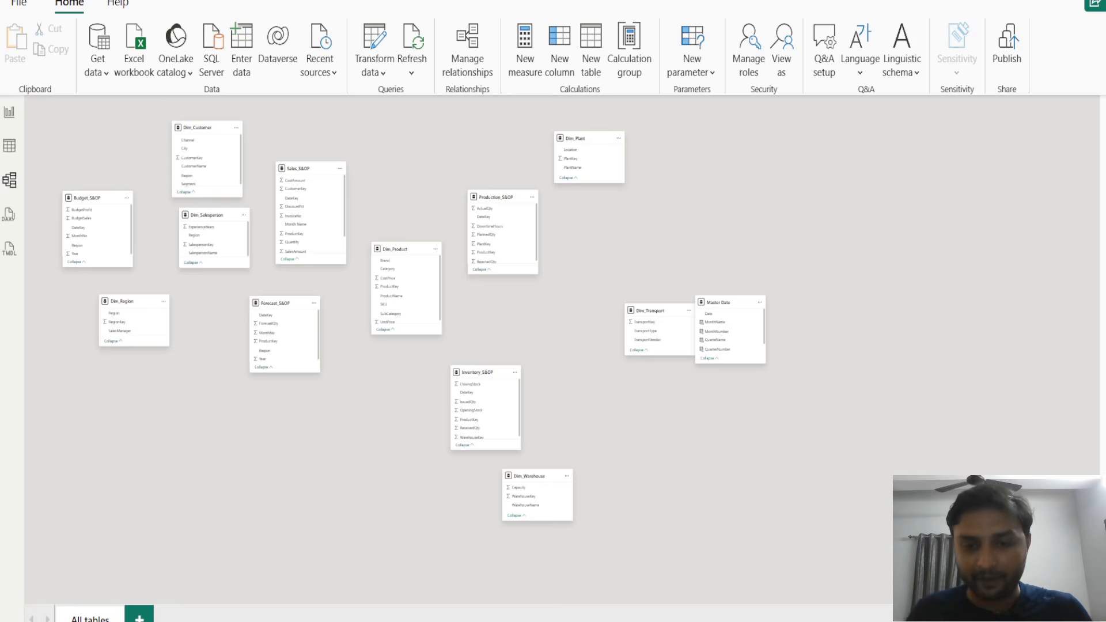
Check the schema slide in PowerPoint, and line up Dim_Region, Dim_Customer, Dim_Salesperson and Dim_Product in a lower row of the Power BI model diagram
key("alt+Tab")
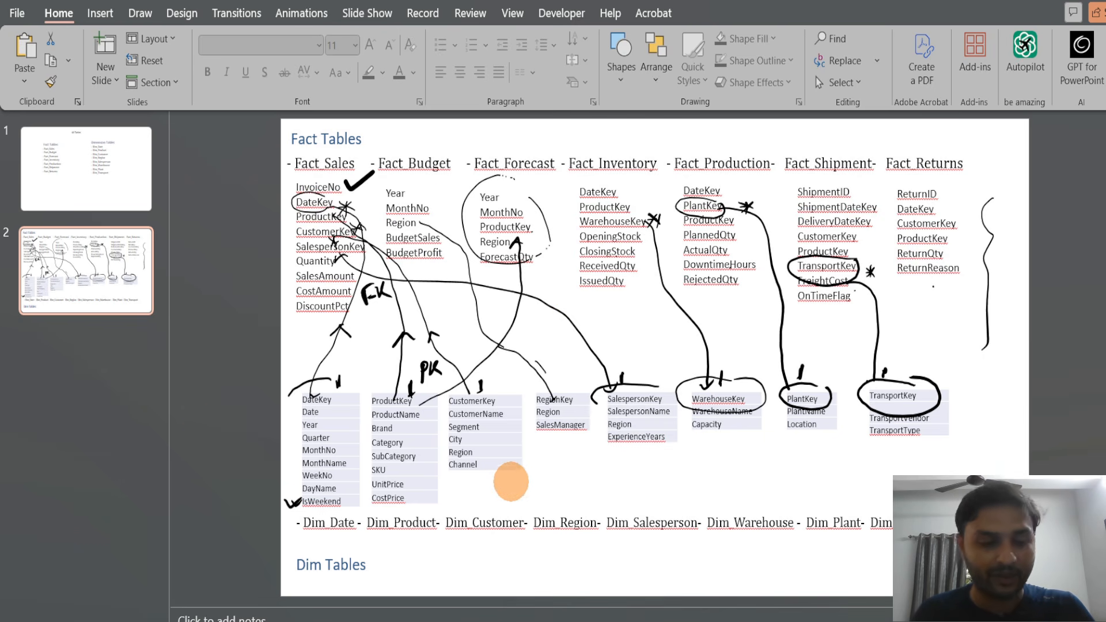
key("alt+Tab")
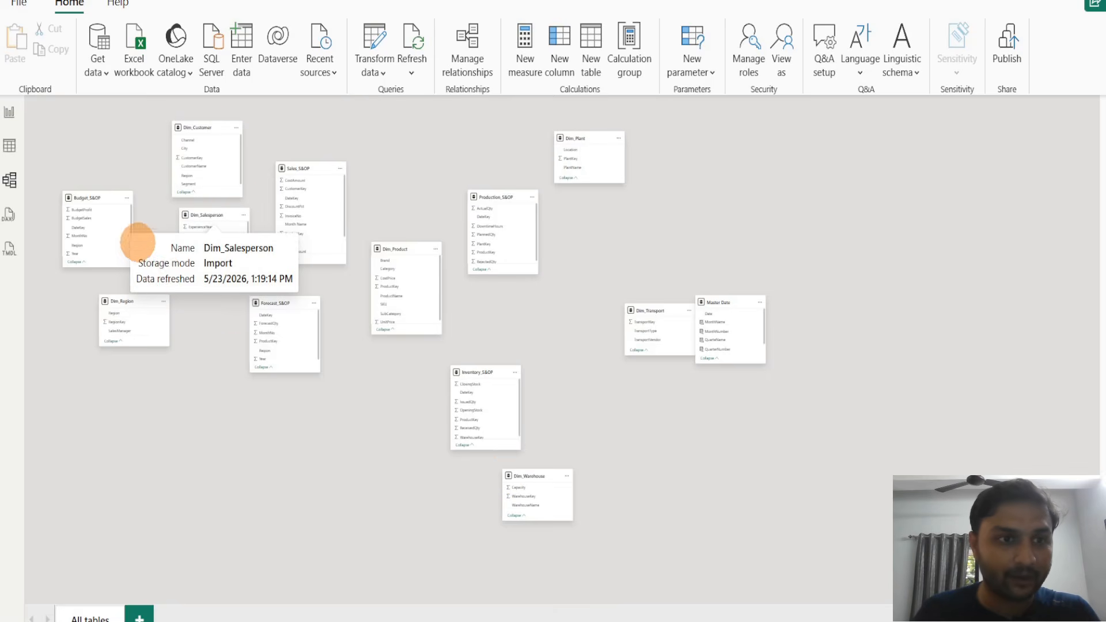
left_click_drag(216, 147, 215, 425)
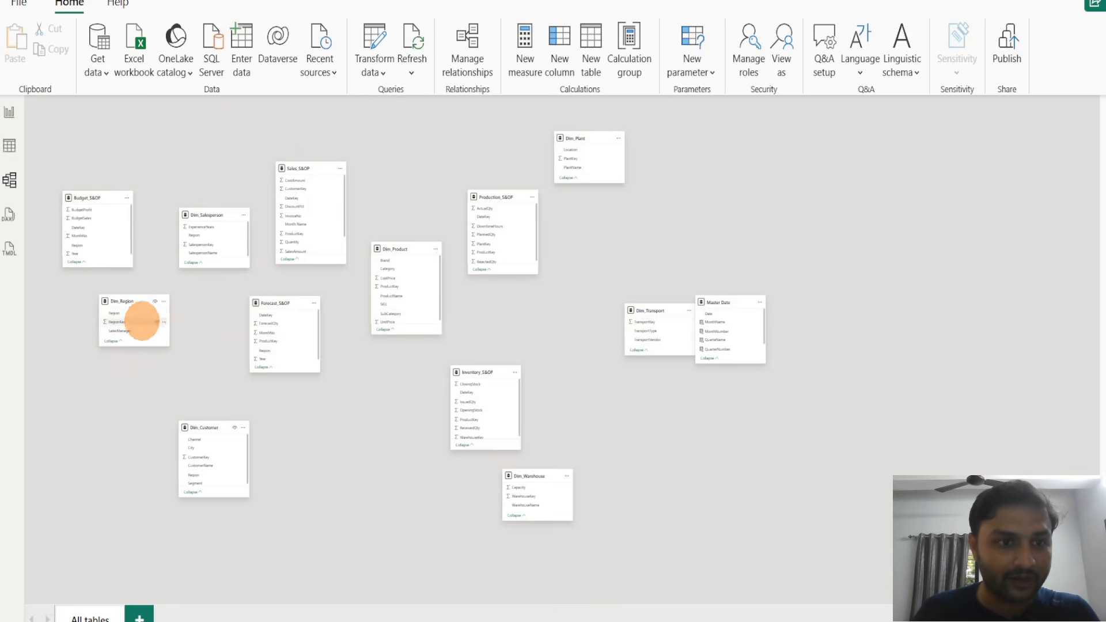
left_click_drag(126, 319, 128, 429)
left_click_drag(209, 227, 270, 432)
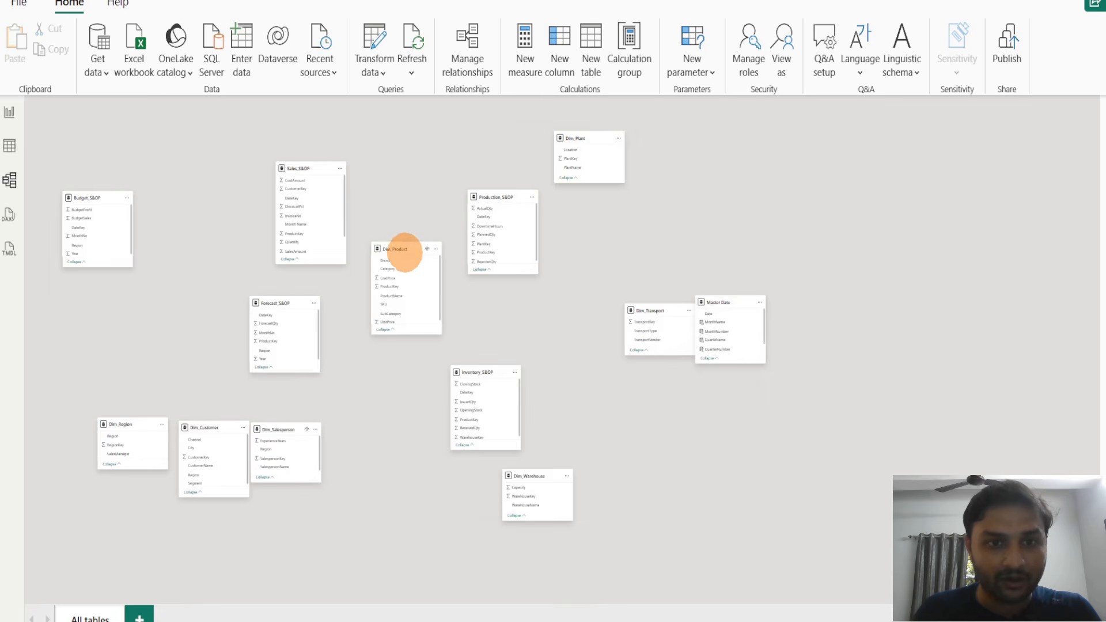
left_click_drag(403, 249, 368, 435)
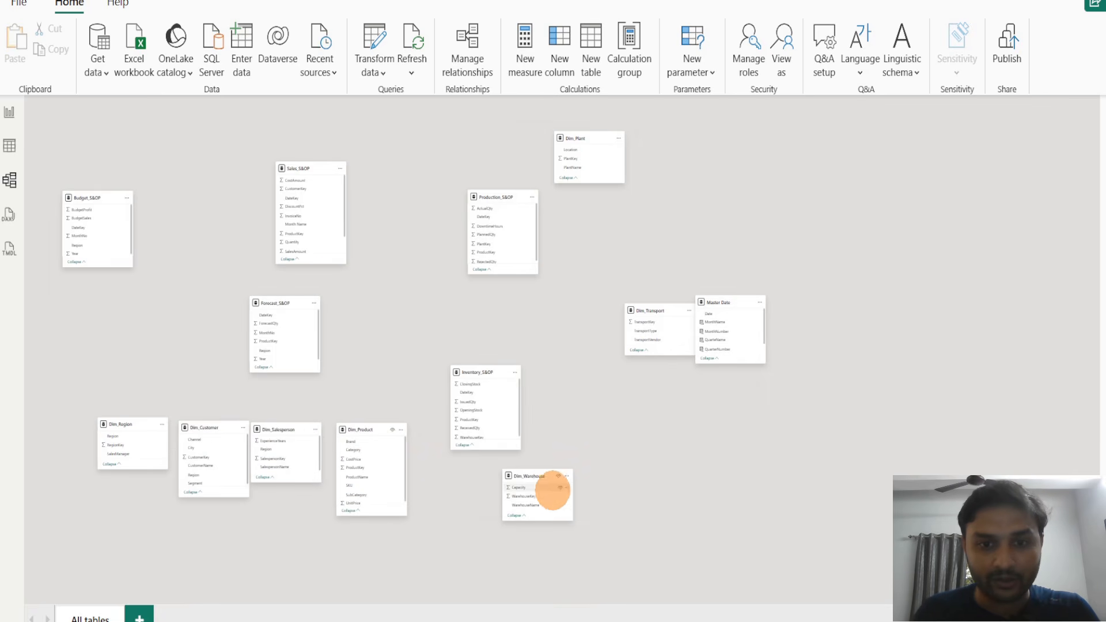
Place Inventory_S&OP and Forecast_S&OP in the upper fact row, extend the lower row with Dim_Plant, Dim_Warehouse and Dim_Transport, and set Master Date apart
left_click_drag(481, 371, 197, 175)
left_click_drag(288, 303, 386, 161)
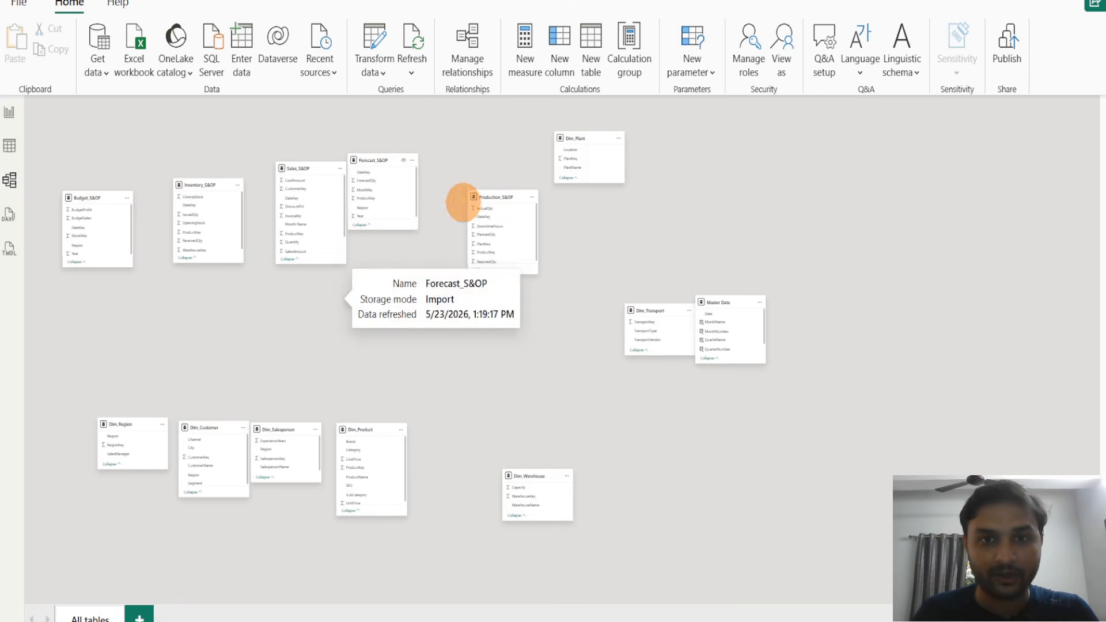
left_click_drag(617, 138, 495, 448)
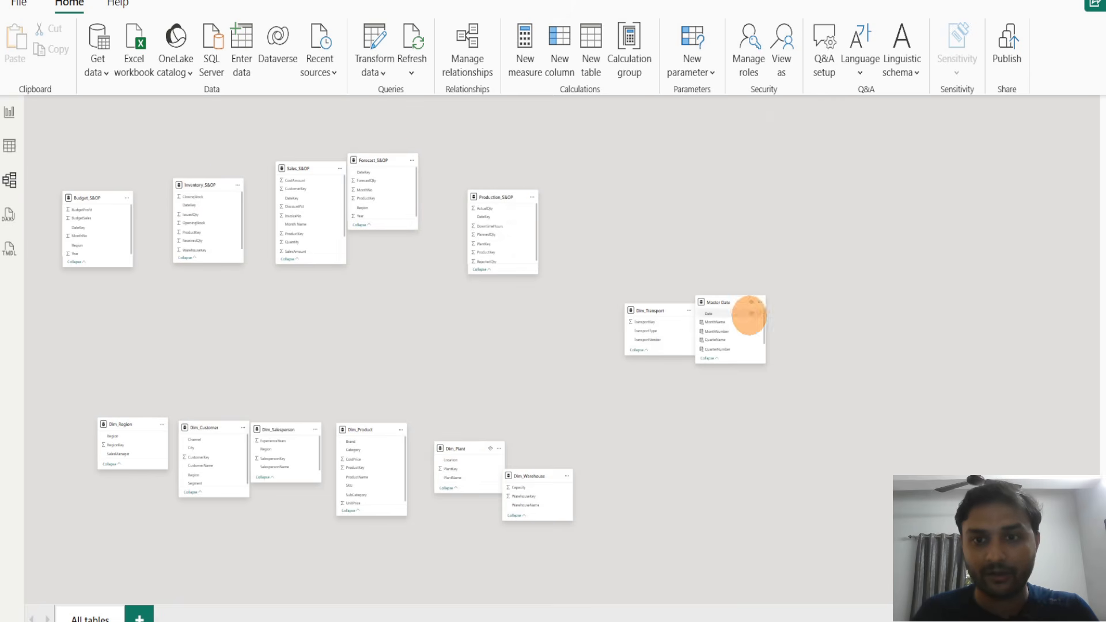
left_click_drag(726, 298, 789, 301)
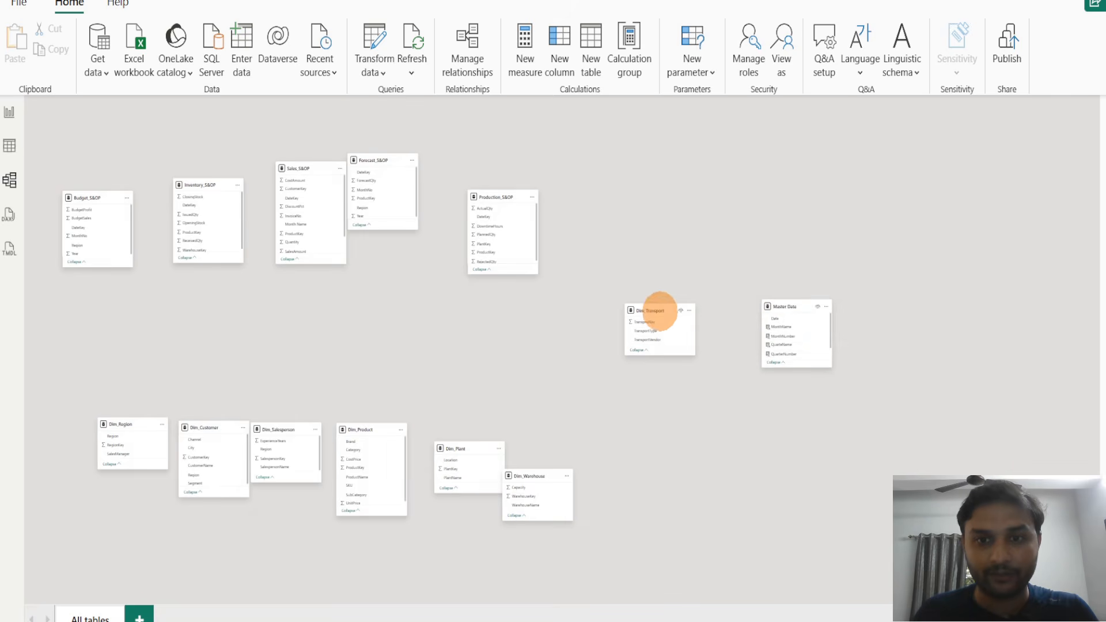
left_click_drag(659, 306, 631, 462)
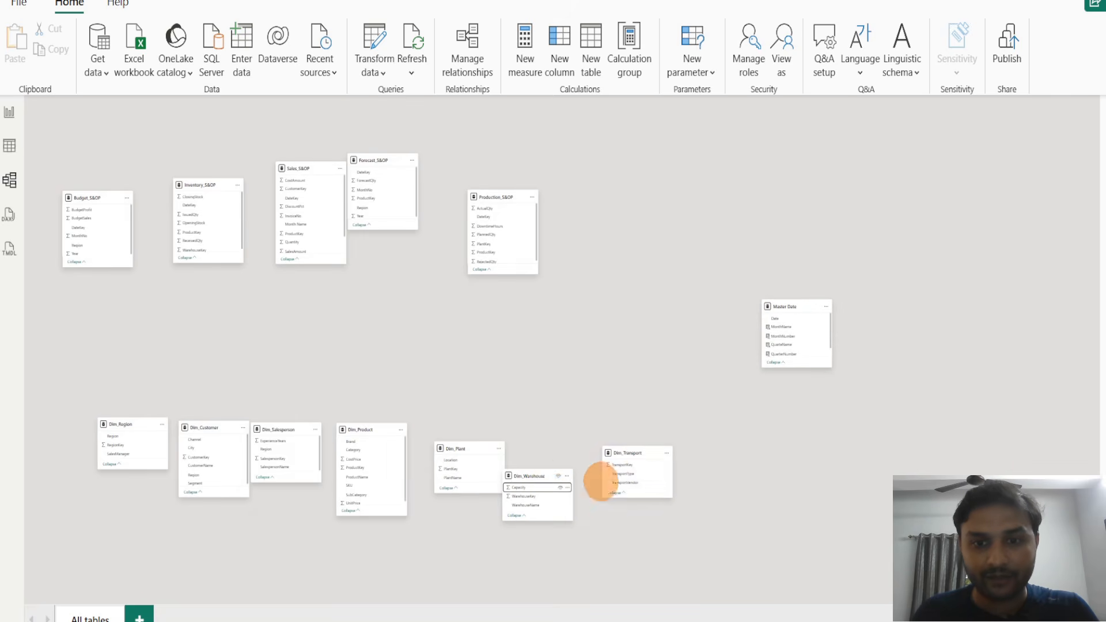
left_click_drag(542, 466, 550, 436)
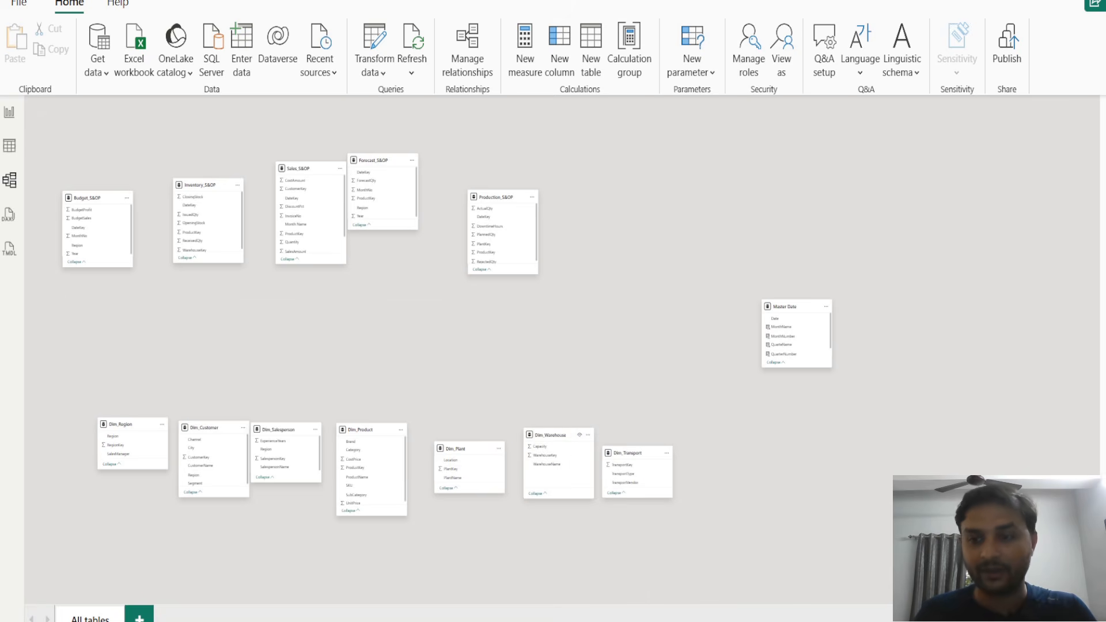
Reorder the fact tables so Sales_S&OP comes first in the upper row, followed by Budget_S&OP and Inventory_S&OP
scroll(550, 436, "up", 1)
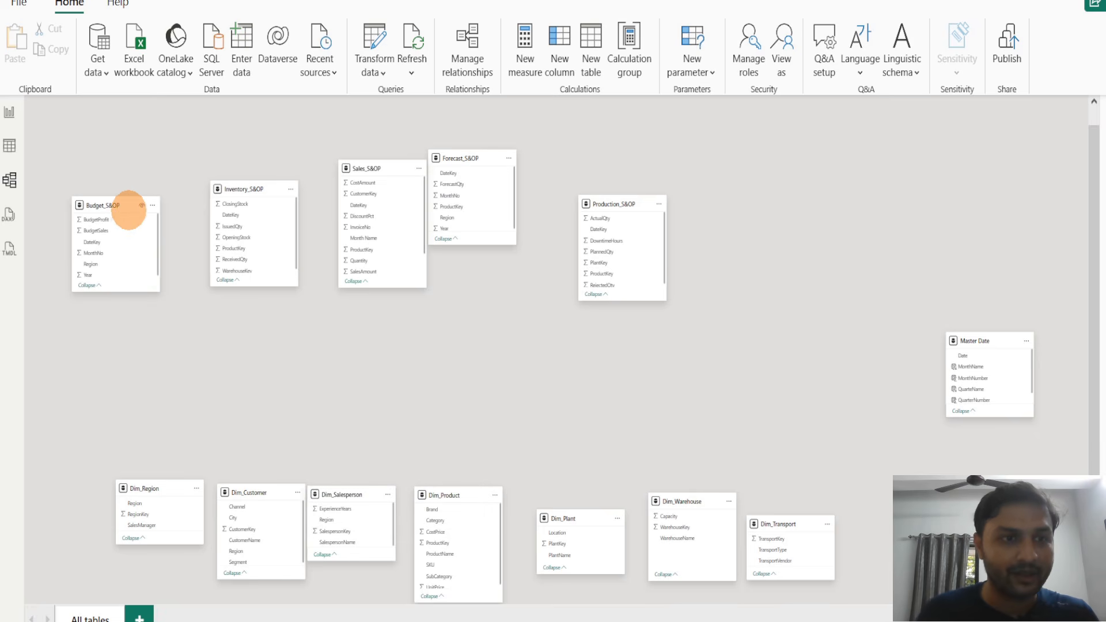
left_click(128, 209)
left_click_drag(118, 214, 486, 314)
left_click_drag(355, 172, 121, 174)
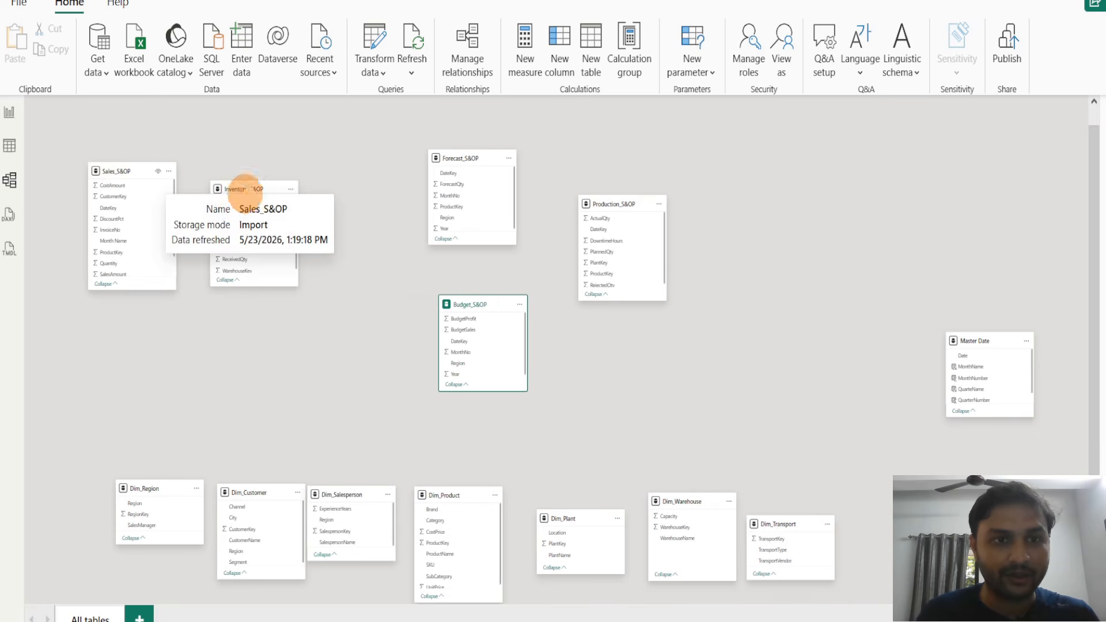
left_click_drag(369, 178, 383, 238)
left_click_drag(473, 306, 281, 287)
left_click_drag(259, 194, 387, 194)
left_click_drag(281, 284, 247, 166)
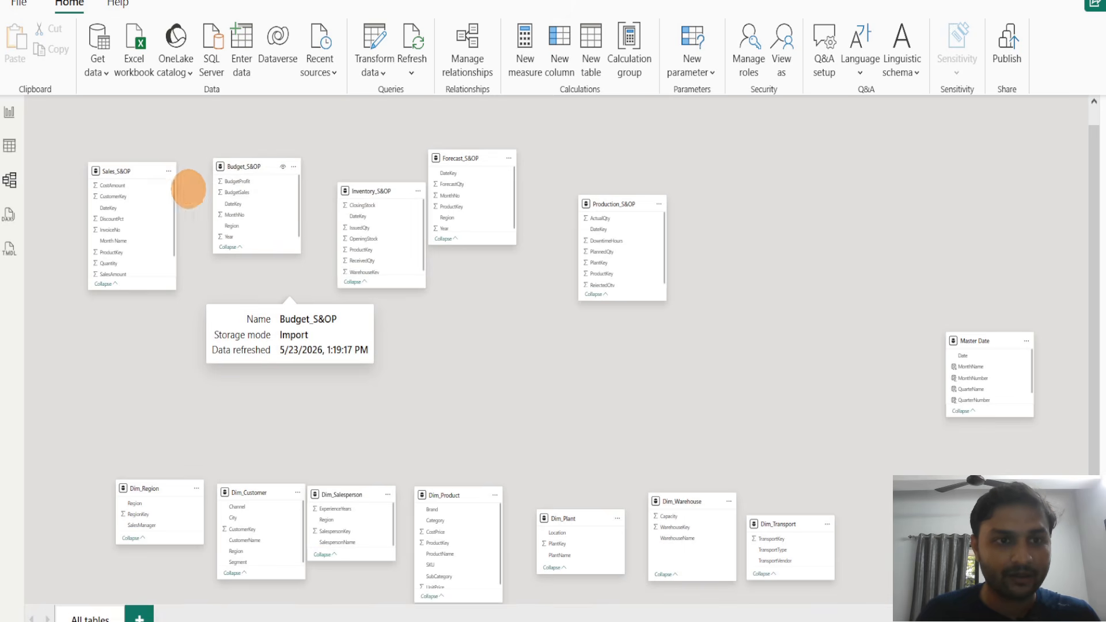
left_click_drag(144, 171, 167, 163)
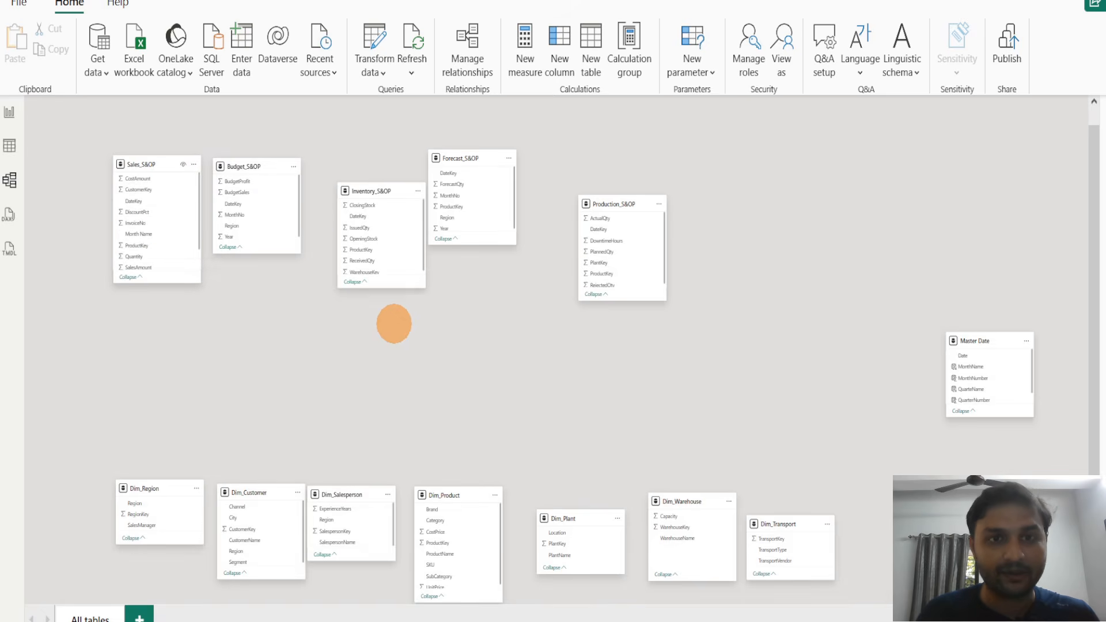
Following the fact table order on the PowerPoint schema slide, place Forecast_S&OP after Budget_S&OP and Inventory_S&OP after Forecast_S&OP in the model diagram
key("alt+Tab")
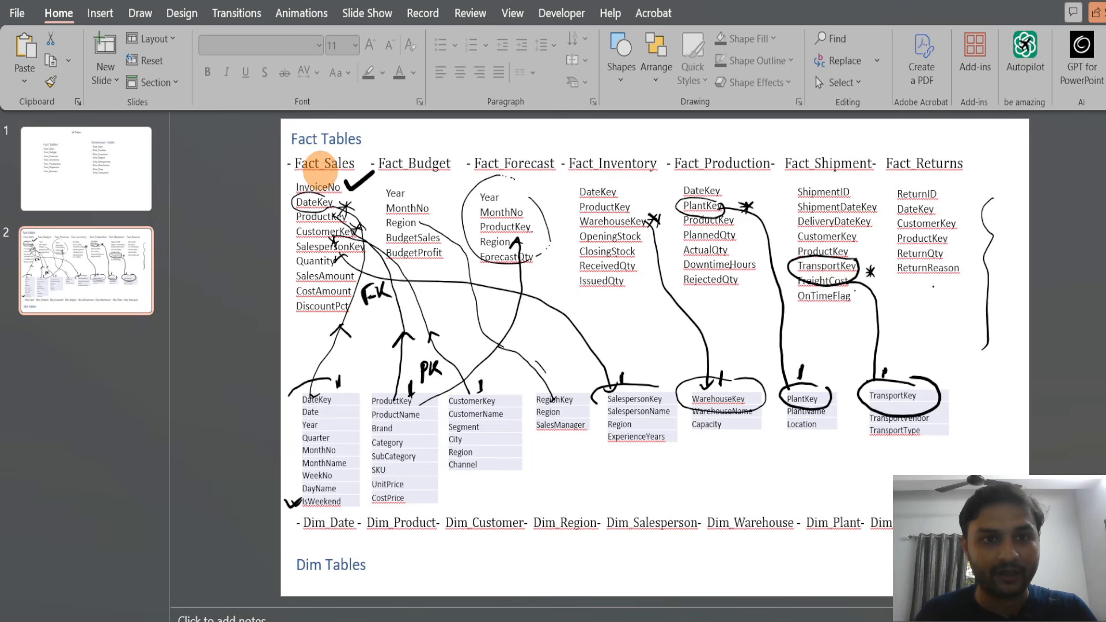
key("alt+Tab")
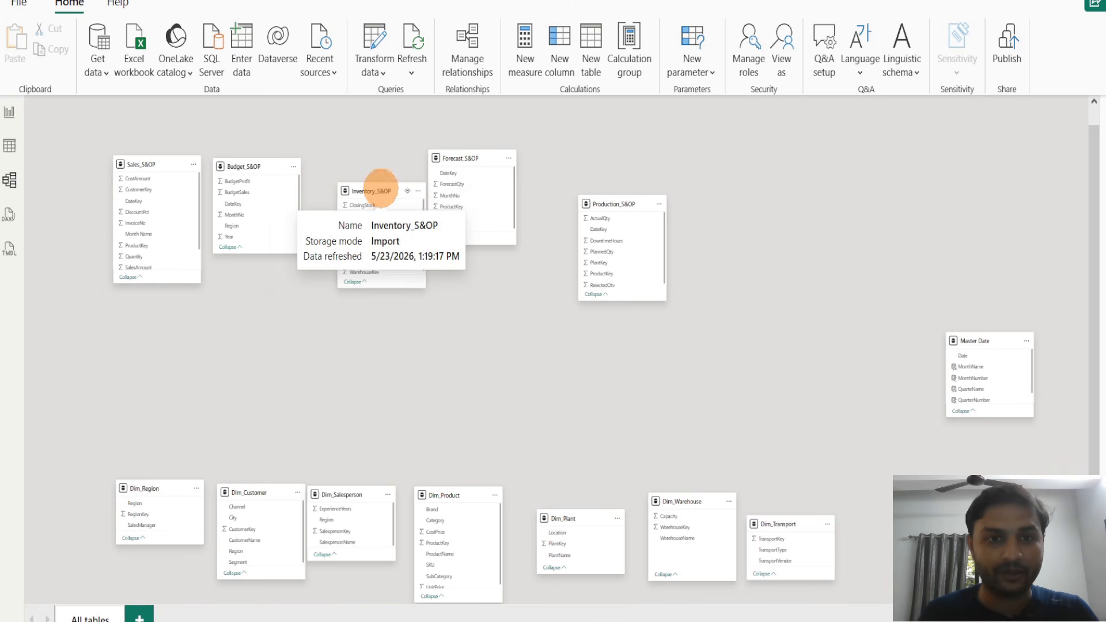
left_click_drag(379, 185, 402, 284)
left_click_drag(482, 161, 377, 167)
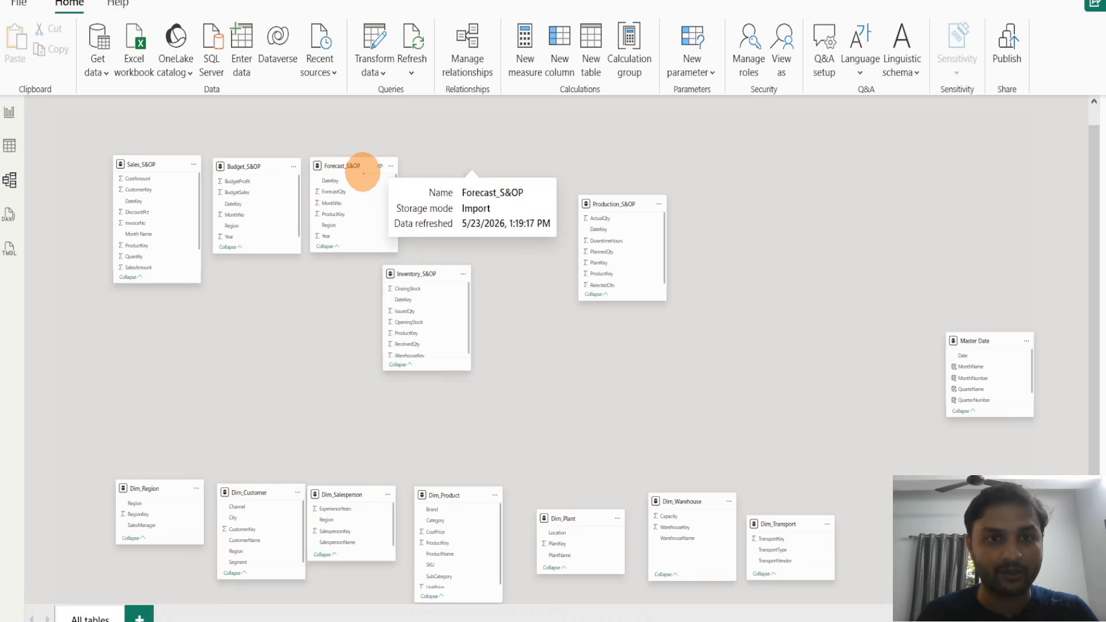
key("alt+Tab")
key("alt+Tab")
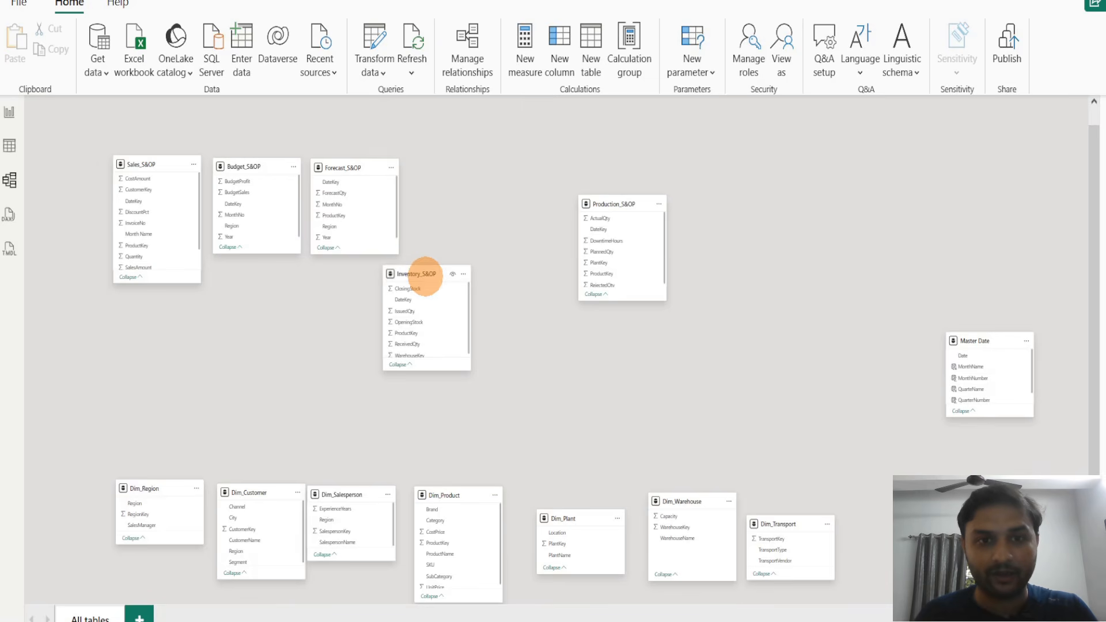
left_click_drag(425, 272, 458, 172)
key("alt+Tab")
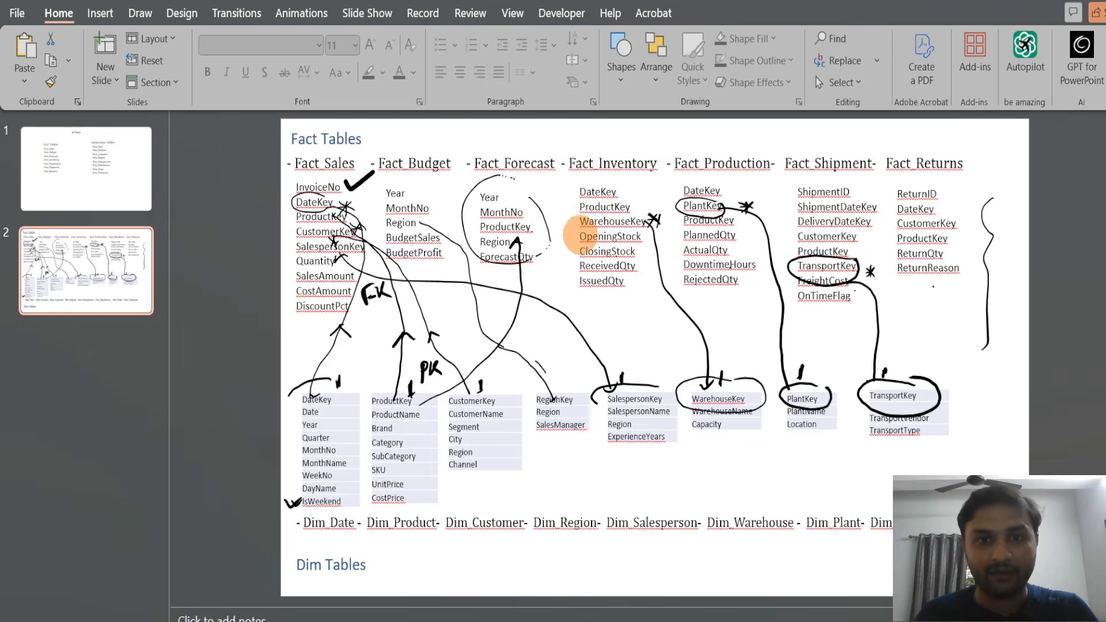
Place Production_S&OP after Inventory_S&OP in the Power BI model diagram, checking the remaining fact tables against the PowerPoint schema slide
key("alt+Tab")
left_click_drag(630, 202, 562, 163)
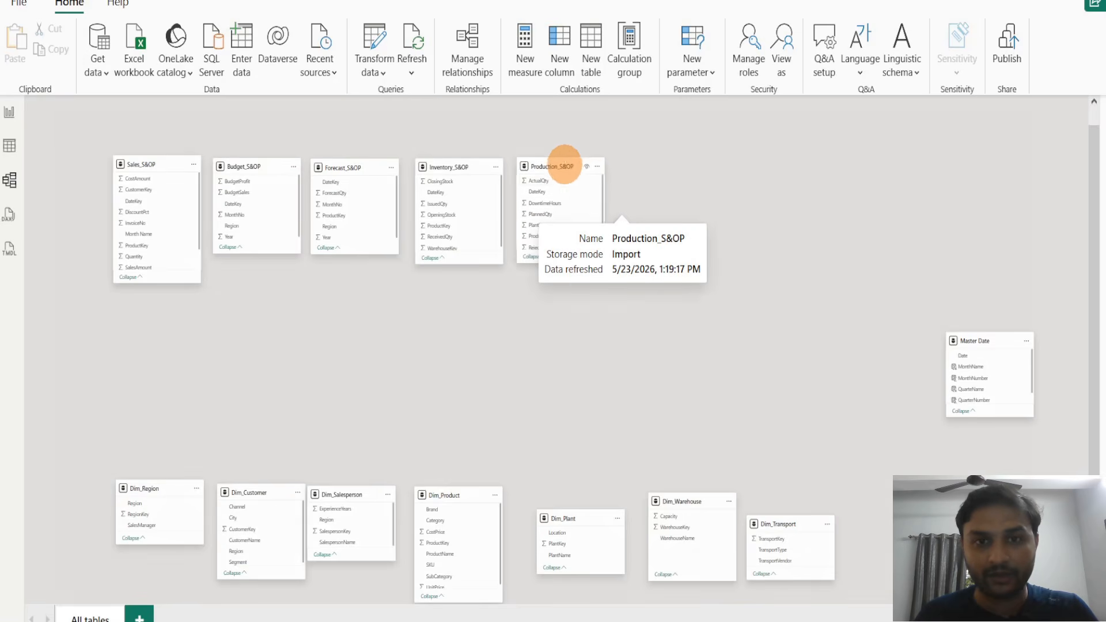
key("alt+Tab")
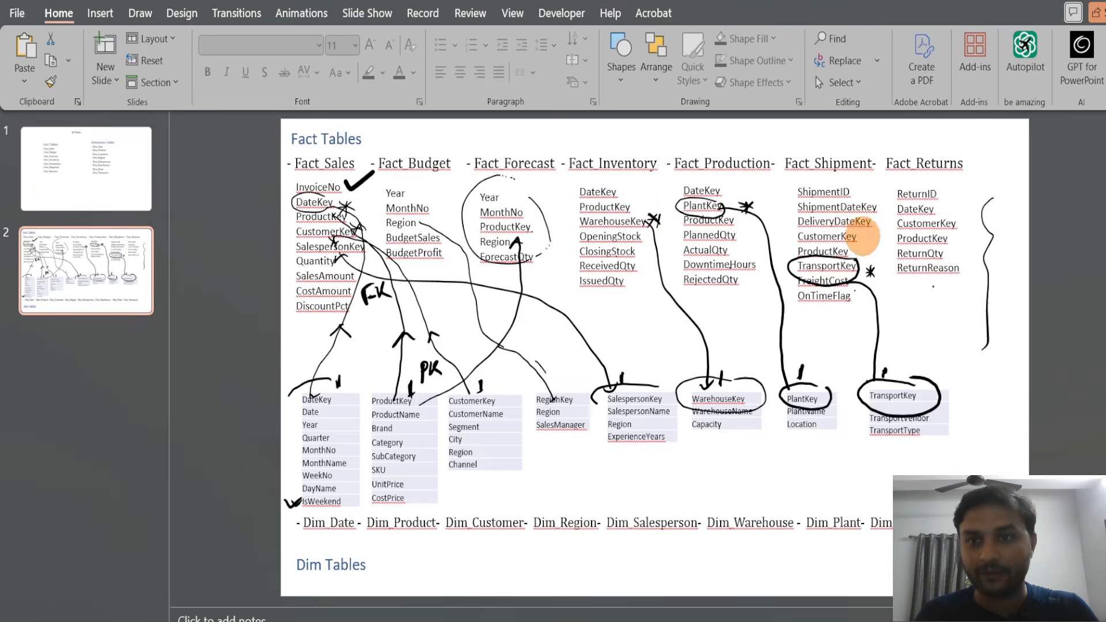
key("alt+Tab")
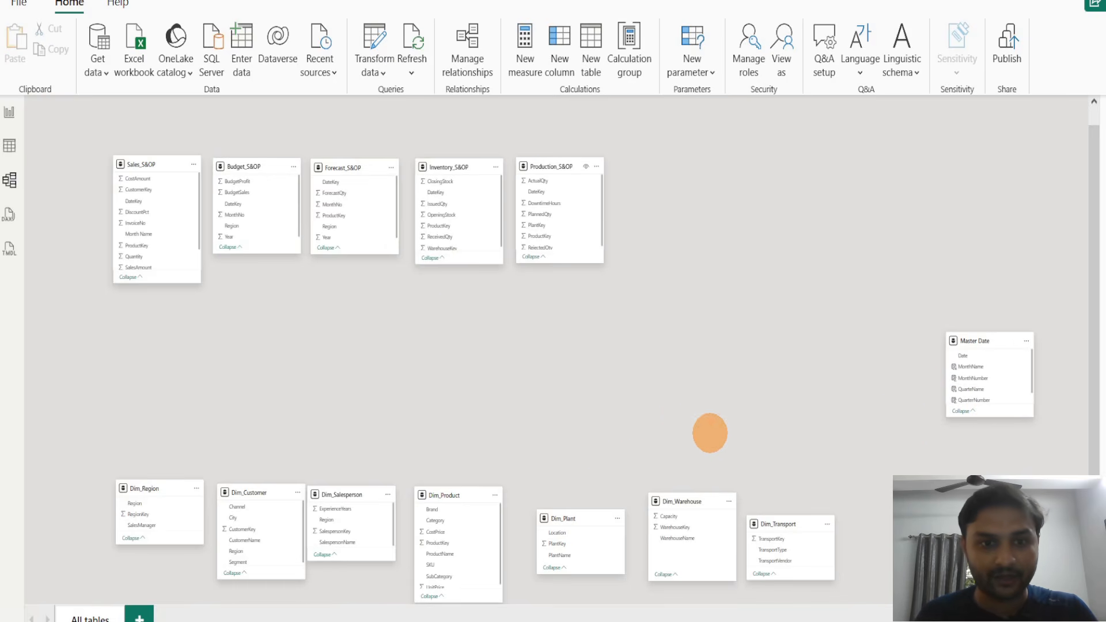
key("alt+Tab")
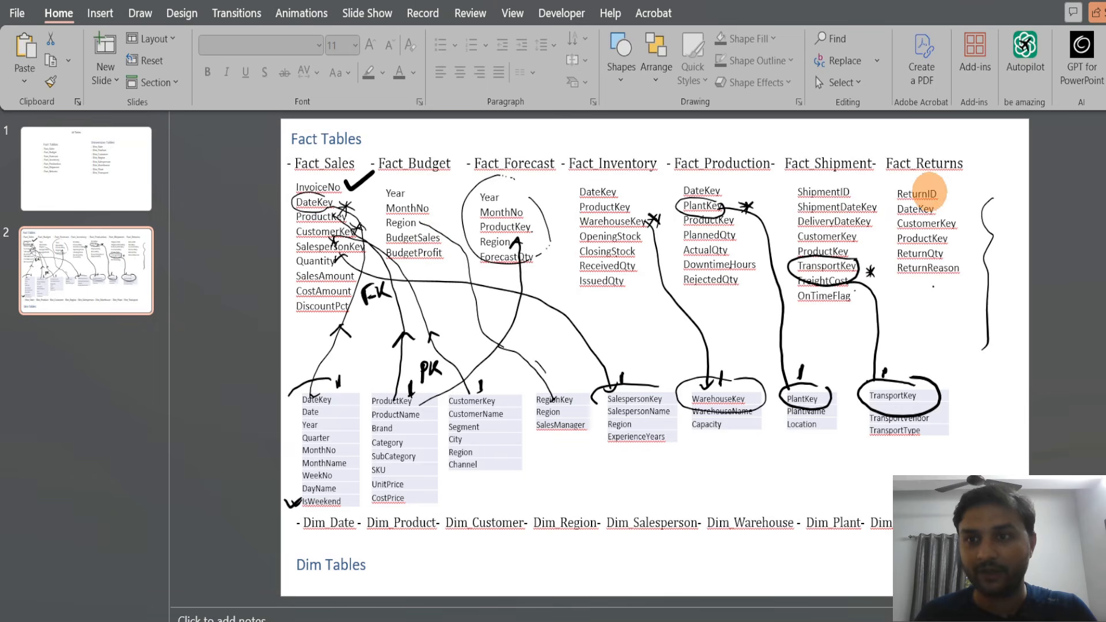
key("alt+Tab")
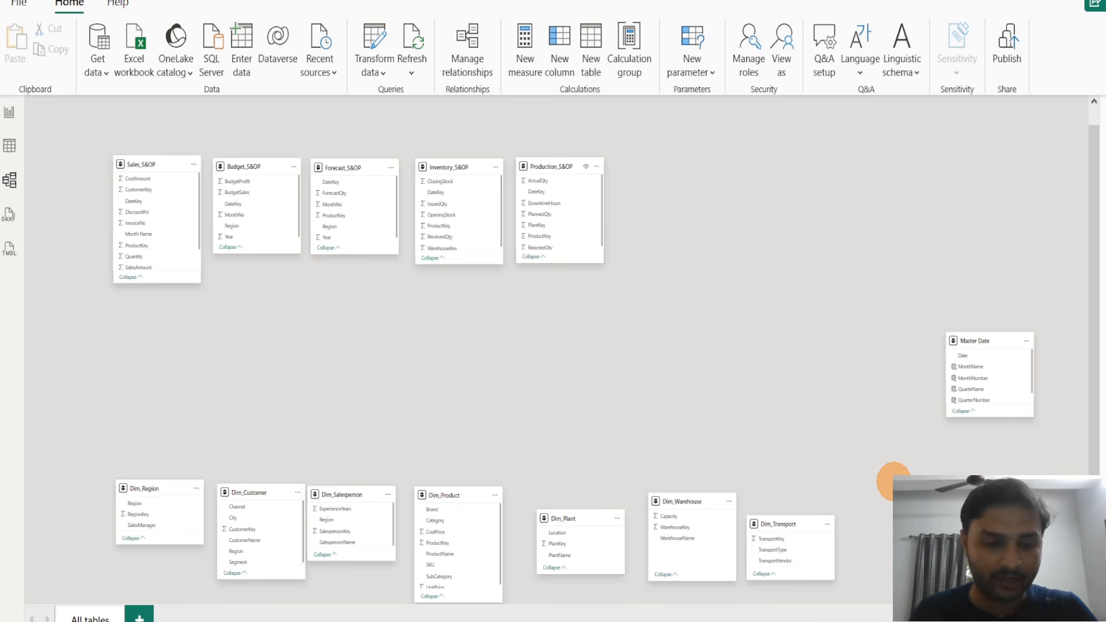
Raise the dimension tables closer to the fact row, ordered Dim_Region, Dim_Customer, Dim_Salesperson, Dim_Product, Dim_Plant, Dim_Warehouse and Dim_Transport
left_click_drag(144, 504, 142, 429)
left_click_drag(252, 494, 250, 402)
left_click_drag(348, 493, 362, 407)
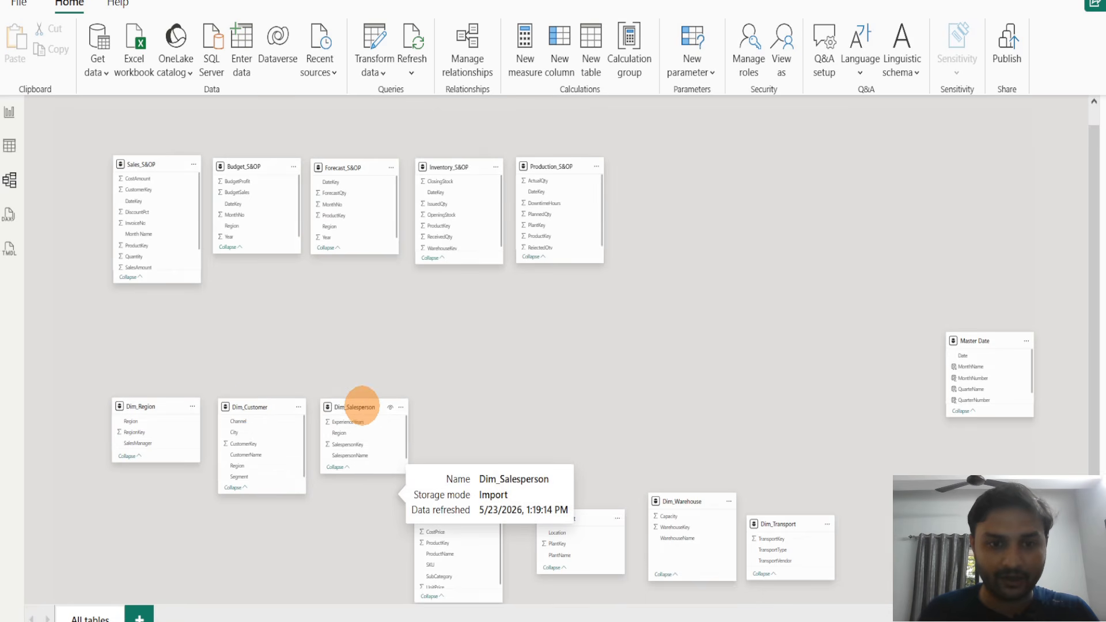
left_click_drag(454, 495, 471, 422)
left_click_drag(566, 536, 561, 420)
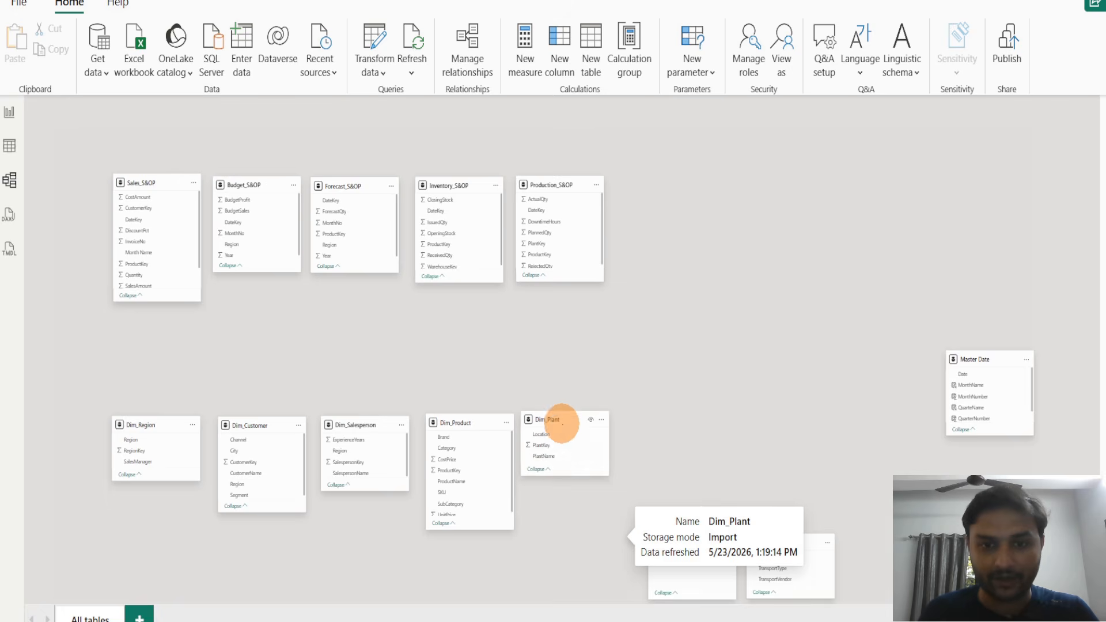
left_click_drag(708, 518, 688, 429)
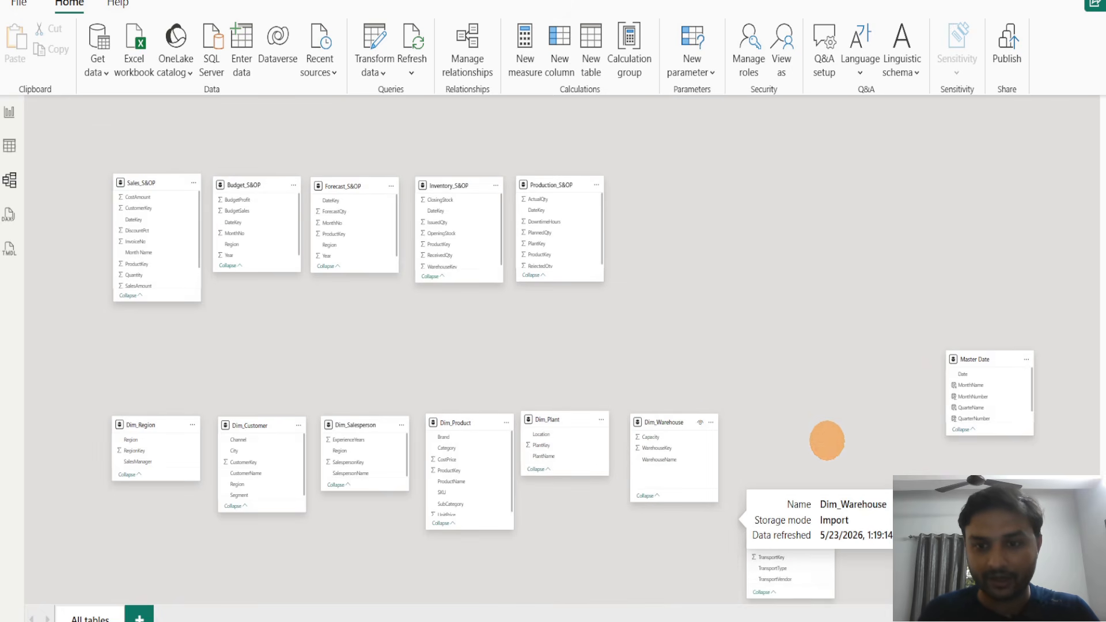
left_click_drag(814, 542, 790, 435)
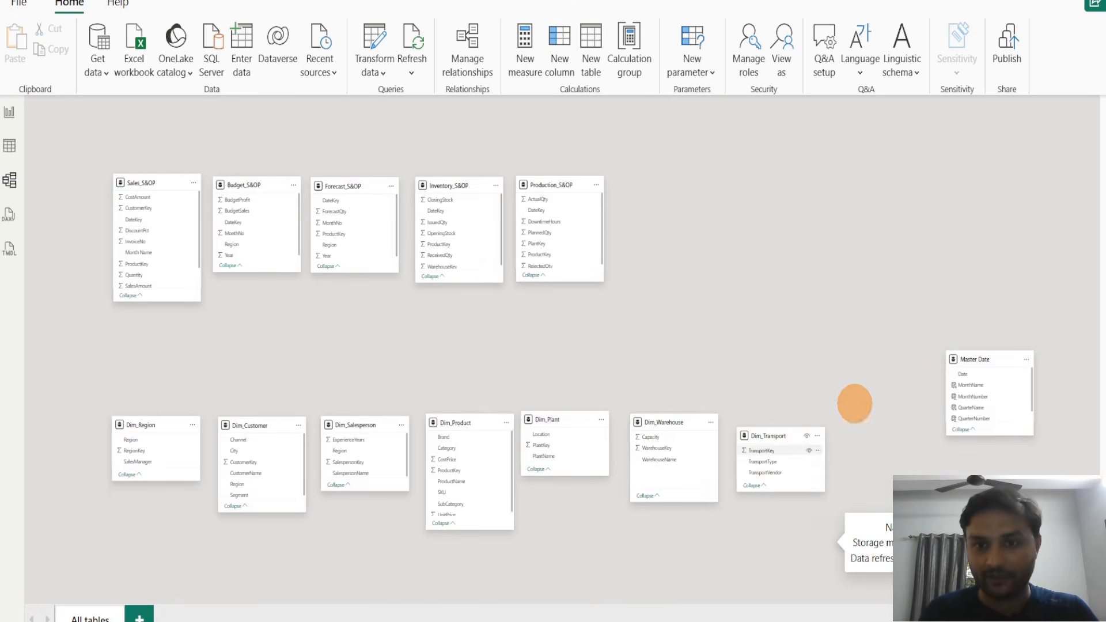
Move Master Date ahead of the tables between the fact and dimension rows, shifting Dim_Region and the five fact tables to make room for it
left_click_drag(983, 358, 86, 325)
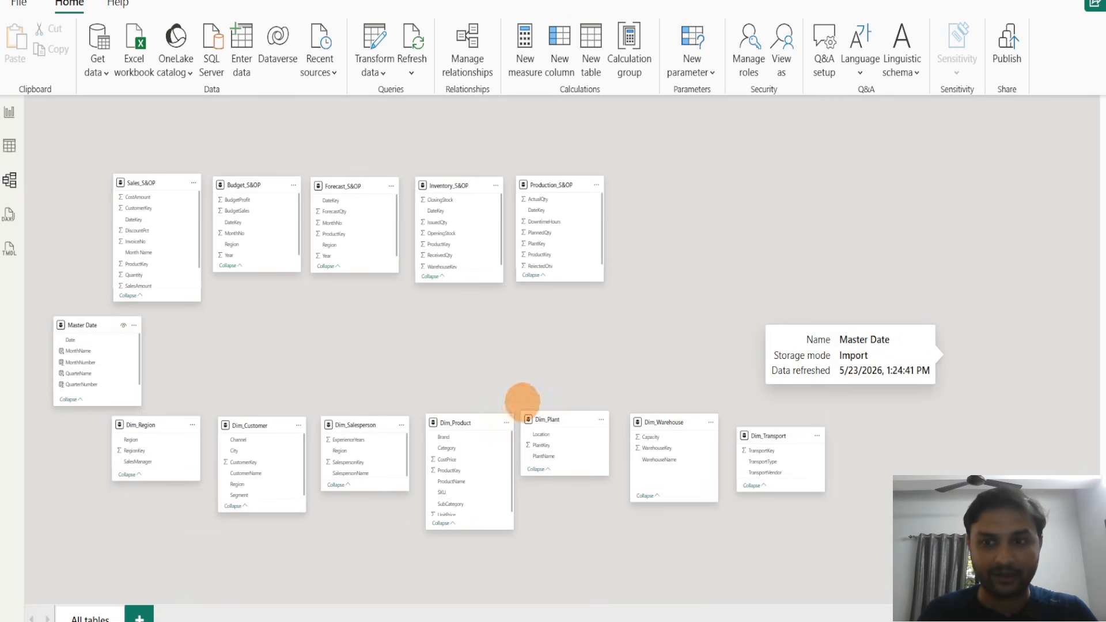
left_click_drag(154, 427, 153, 450)
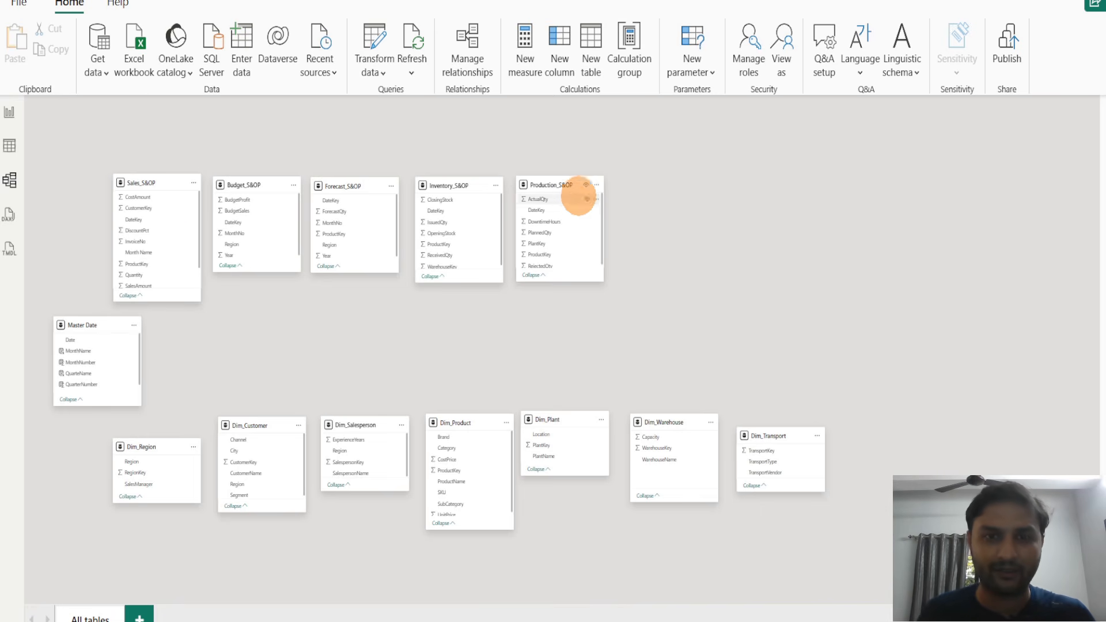
left_click_drag(599, 180, 723, 167)
left_click_drag(464, 183, 585, 167)
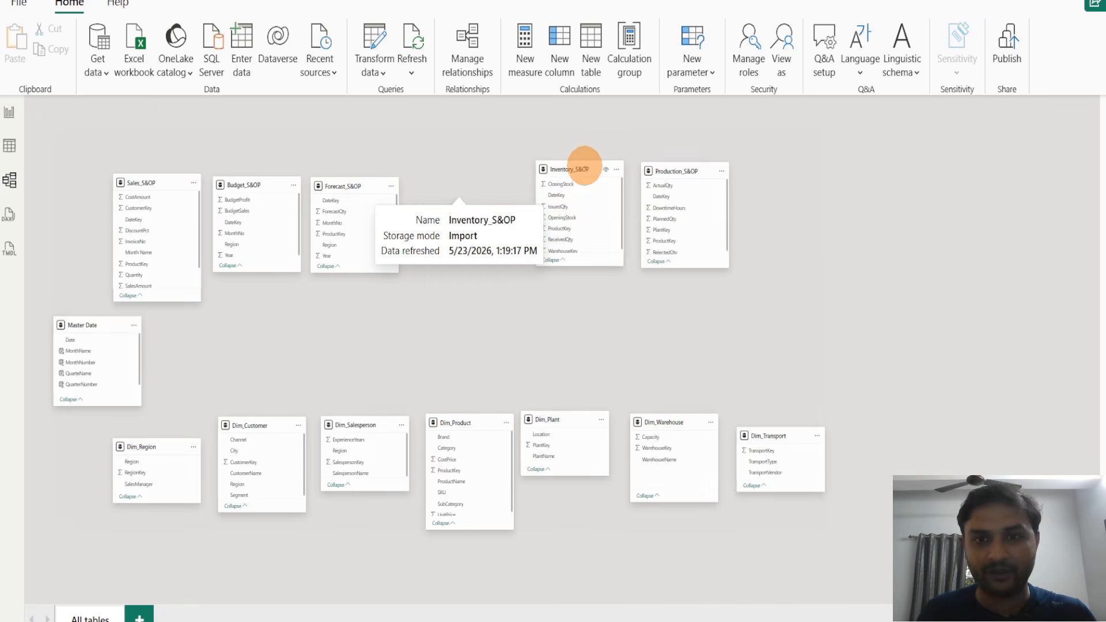
left_click_drag(362, 183, 486, 167)
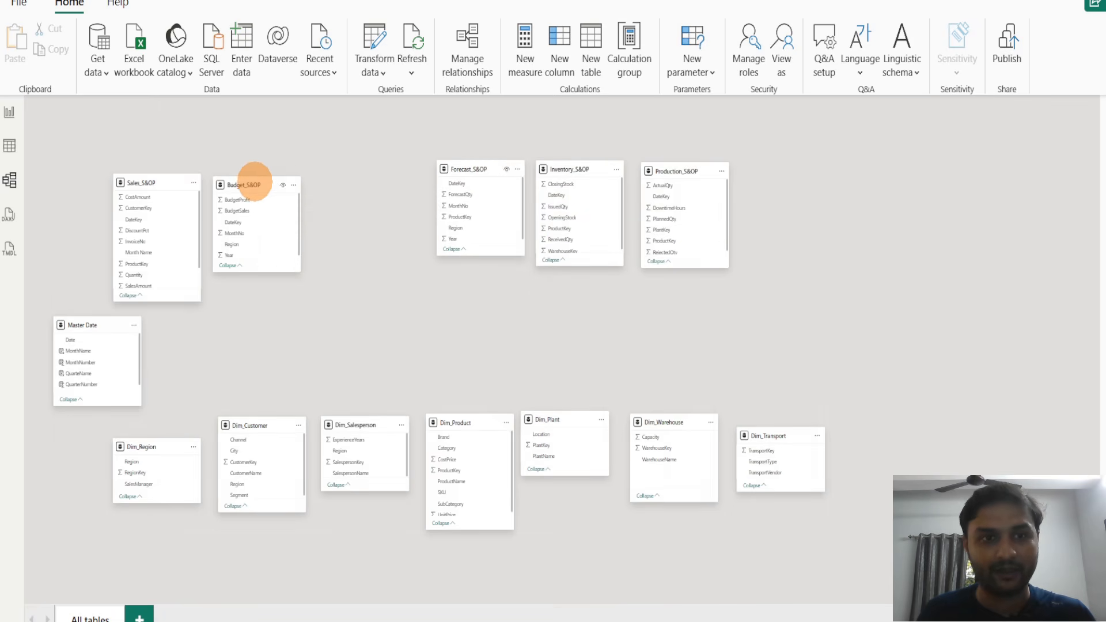
left_click_drag(247, 185, 373, 163)
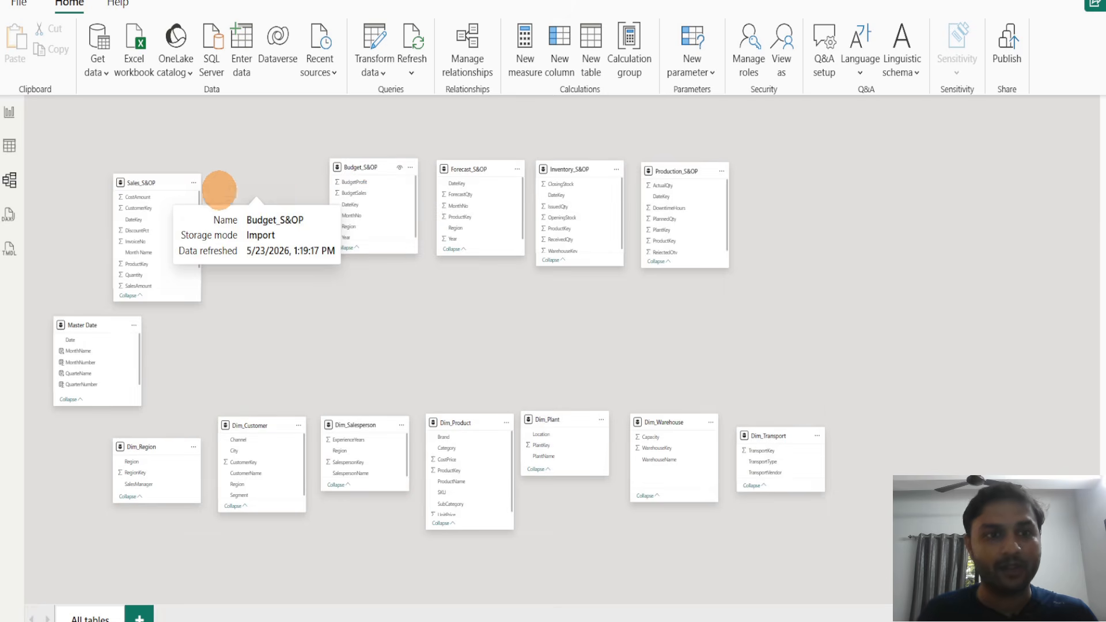
left_click_drag(151, 182, 269, 165)
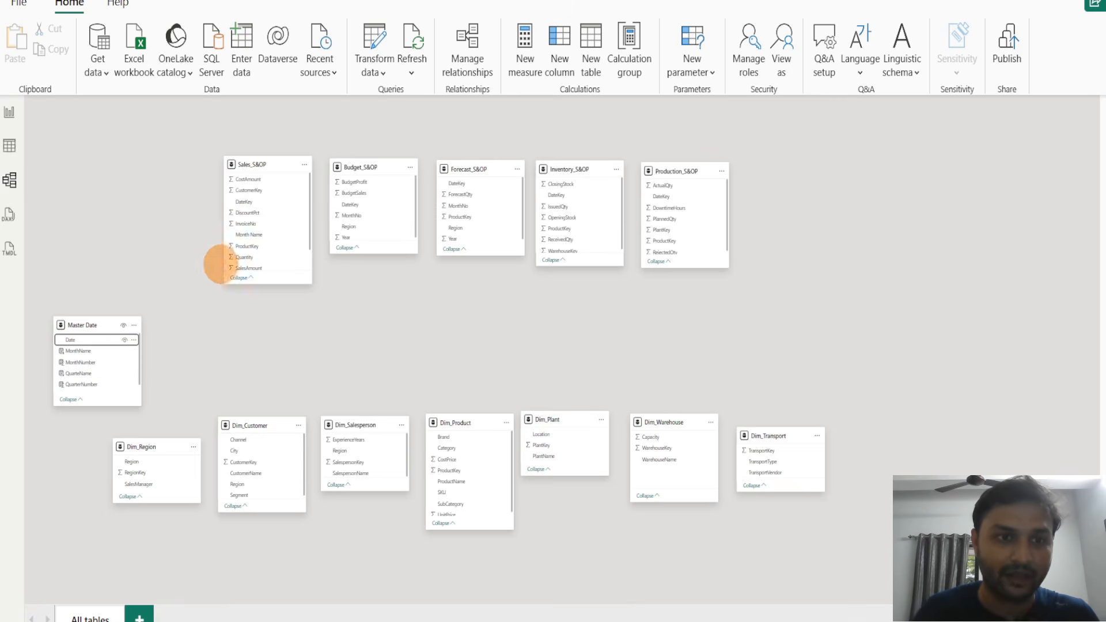
Create an active one-to-many relationship with single cross-filtering from Master Date's Date to Sales_S&OP's DateKey, and consult the PowerPoint schema slide
left_click_drag(86, 340, 272, 203)
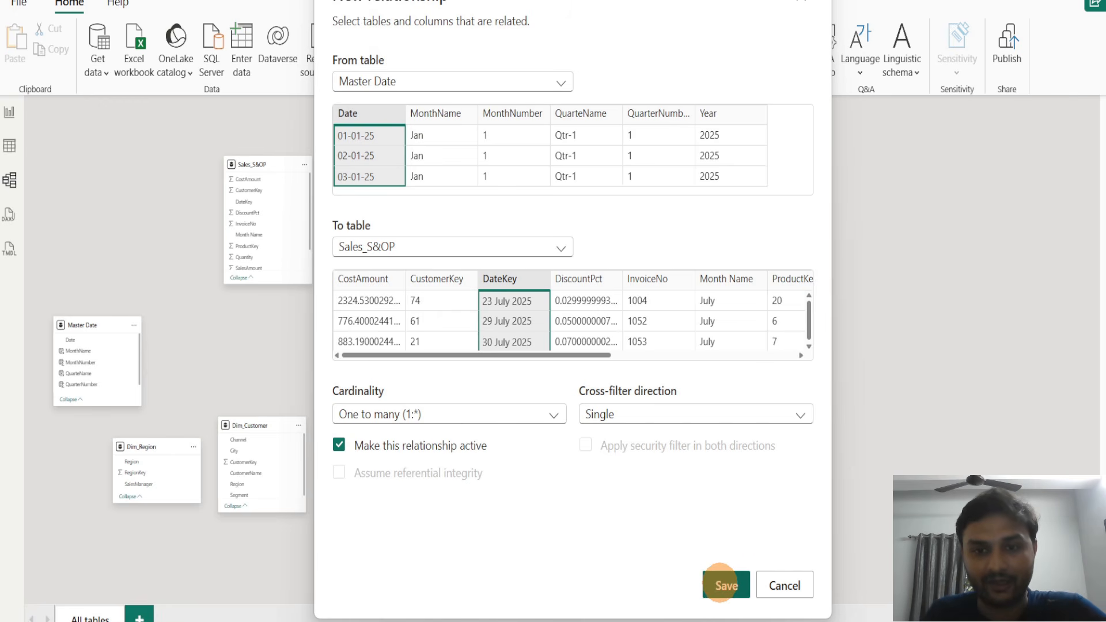
left_click(722, 585)
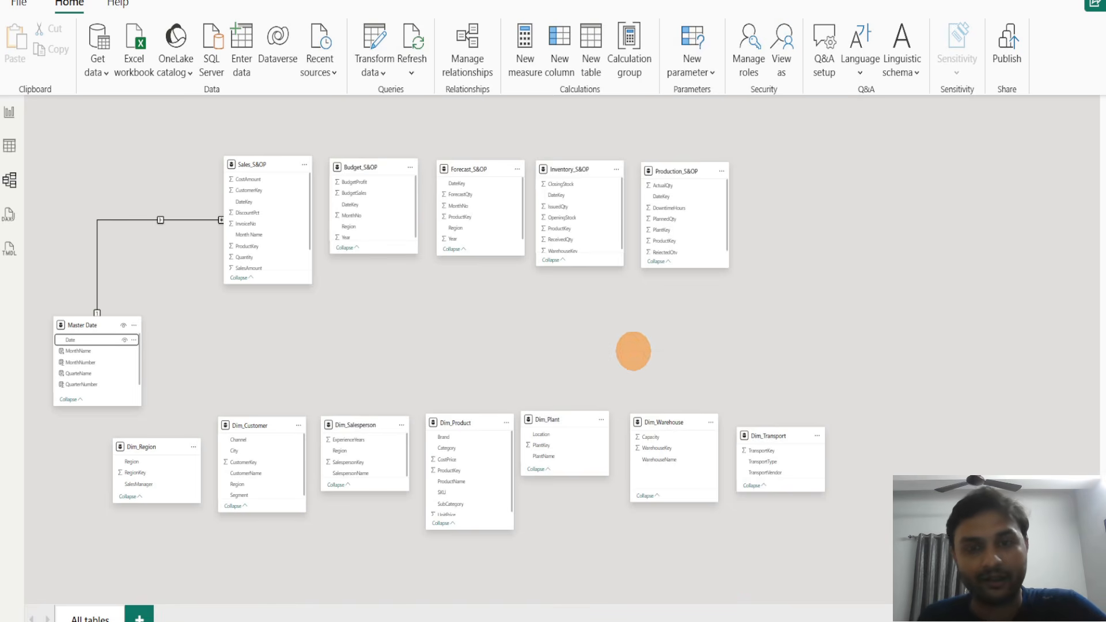
mouse_move(698, 621)
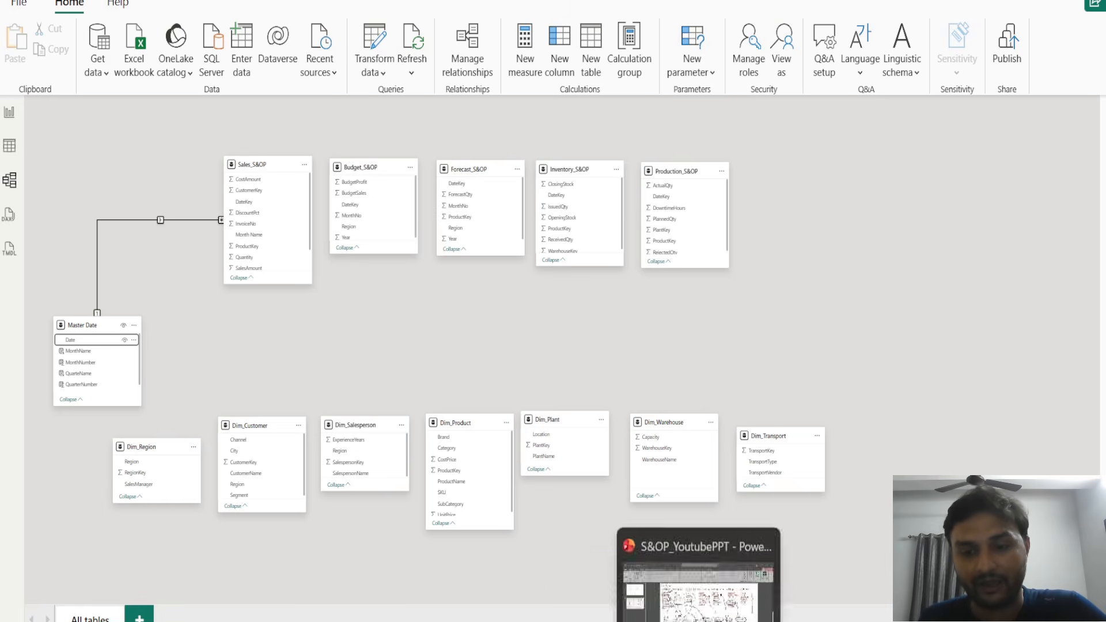
left_click(698, 593)
key("alt+Tab")
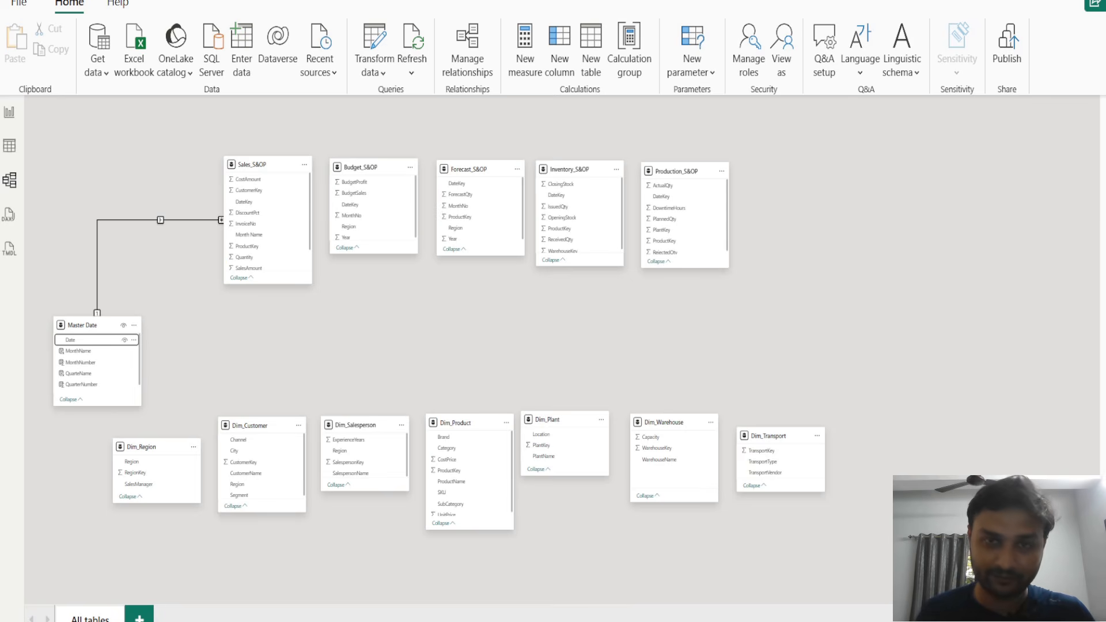
left_click(151, 220)
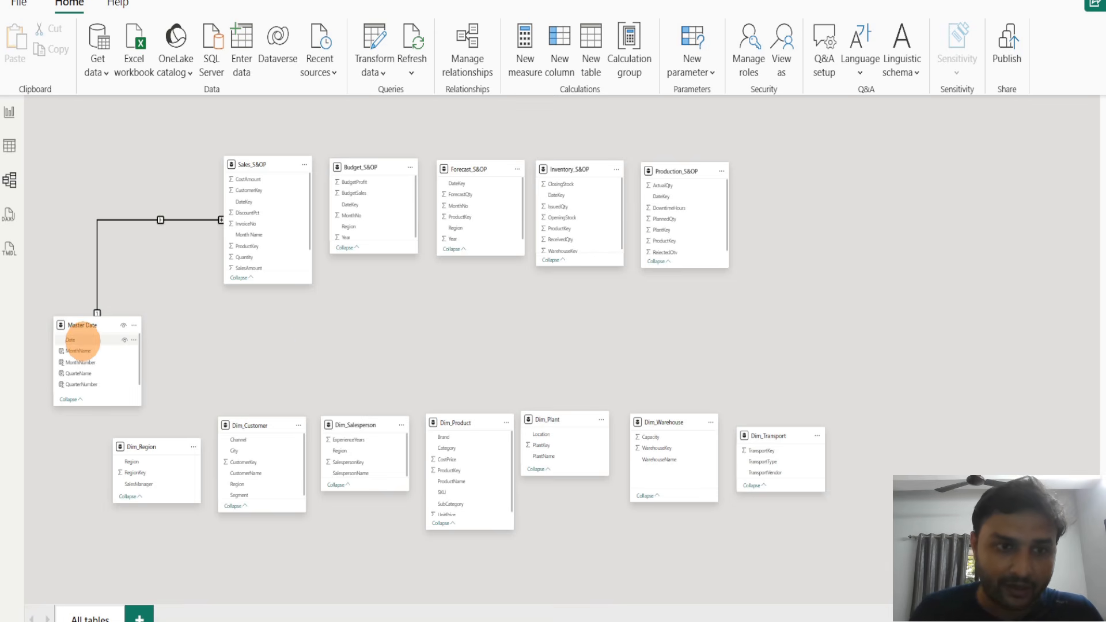
Relate Master Date's Date to the DateKey of Budget_S&OP and of Forecast_S&OP, each active and one-to-many with single cross-filtering
left_click(83, 340)
left_click_drag(82, 339, 358, 206)
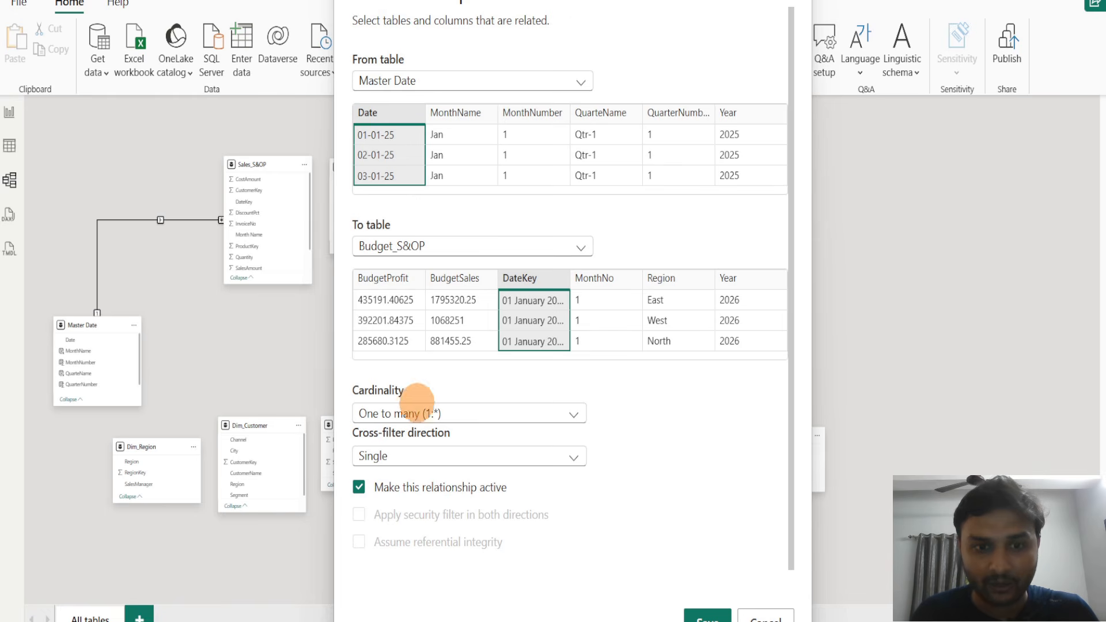
left_click(708, 614)
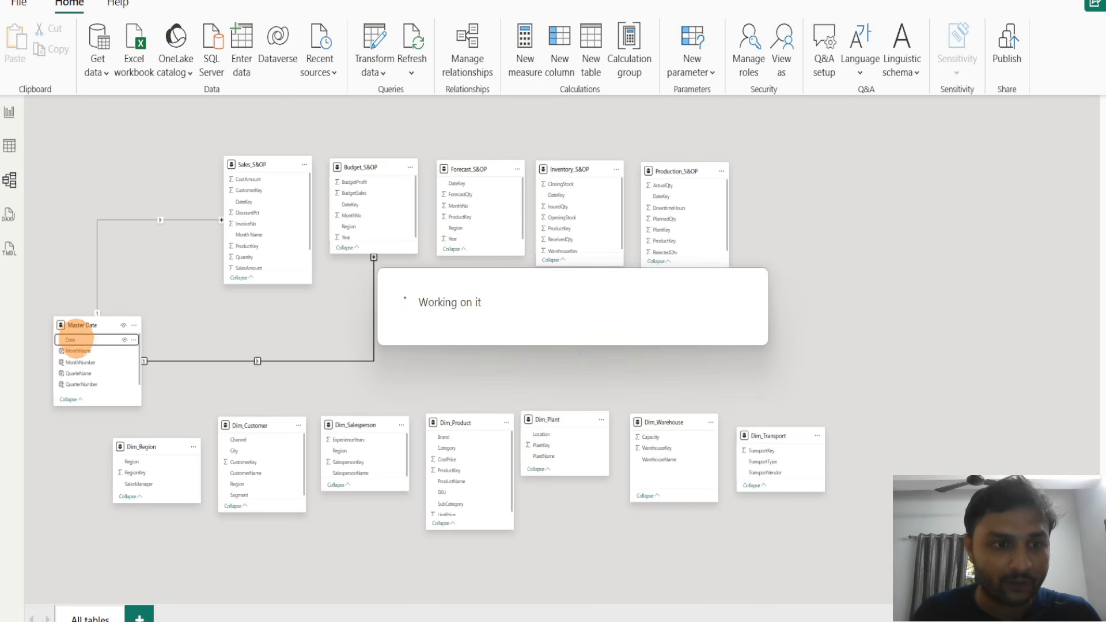
left_click_drag(74, 339, 455, 294)
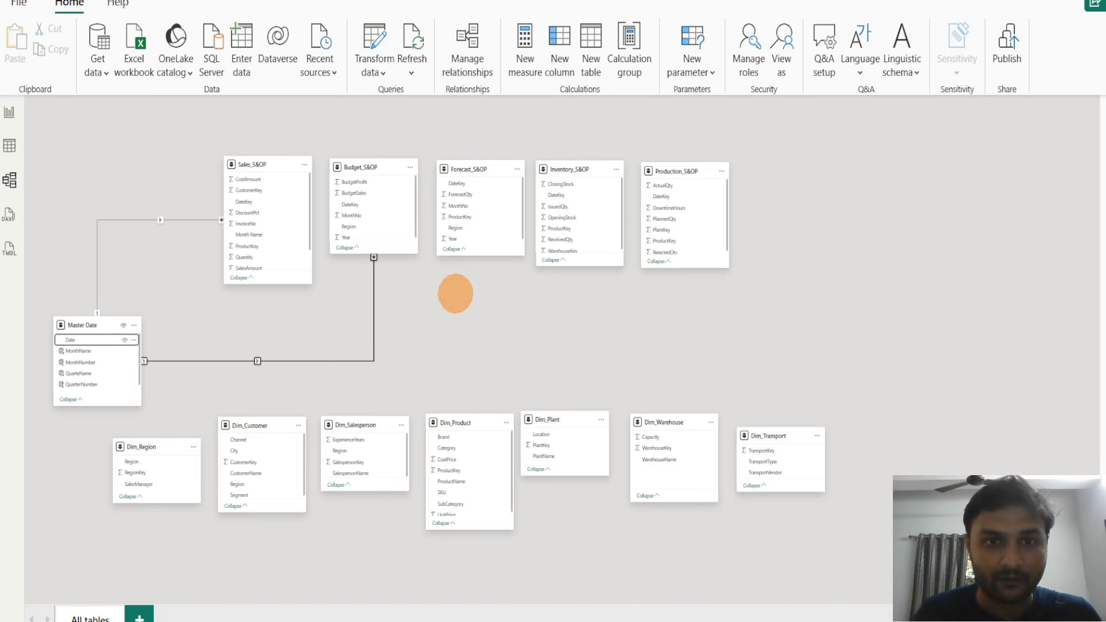
left_click_drag(469, 183, 106, 333)
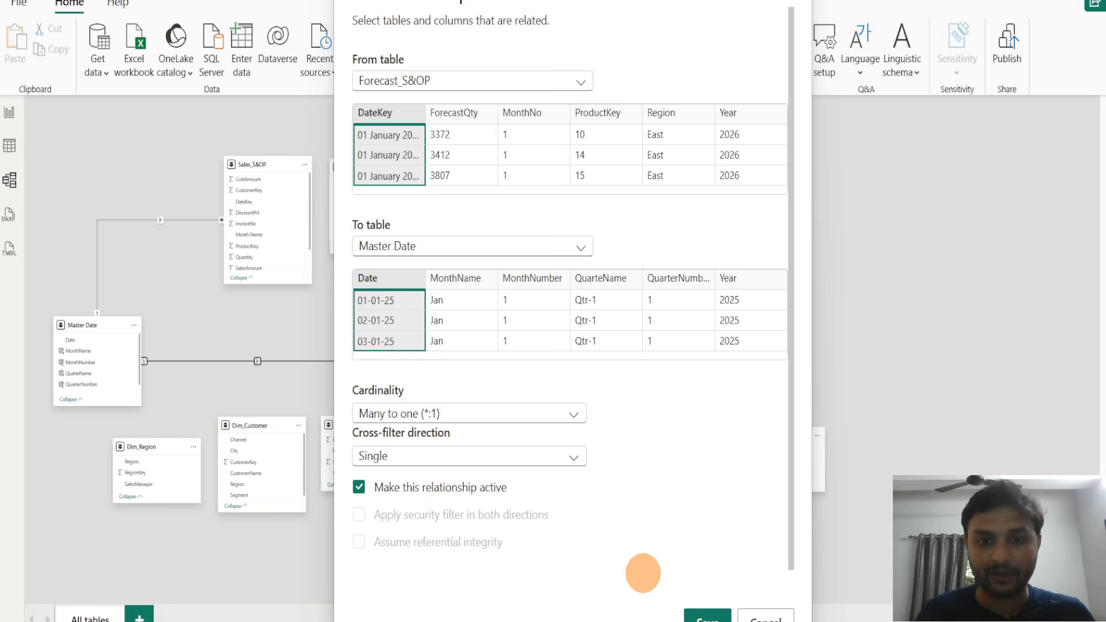
left_click(697, 614)
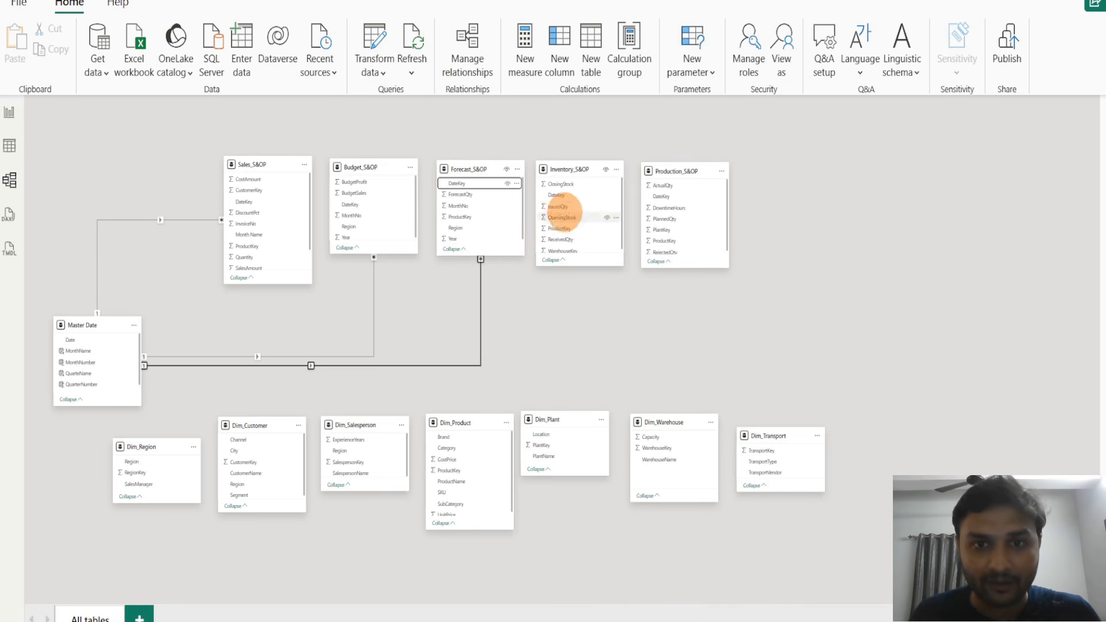
Relate the DateKey columns of Inventory_S&OP and Production_S&OP to Master Date's Date
left_click_drag(560, 195, 70, 343)
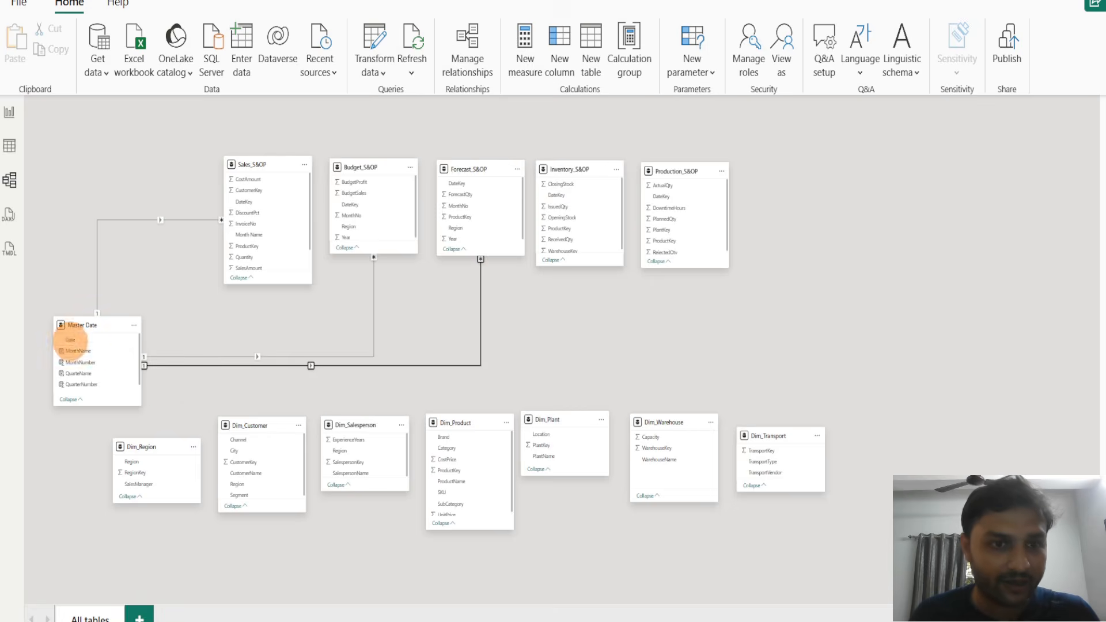
left_click(720, 582)
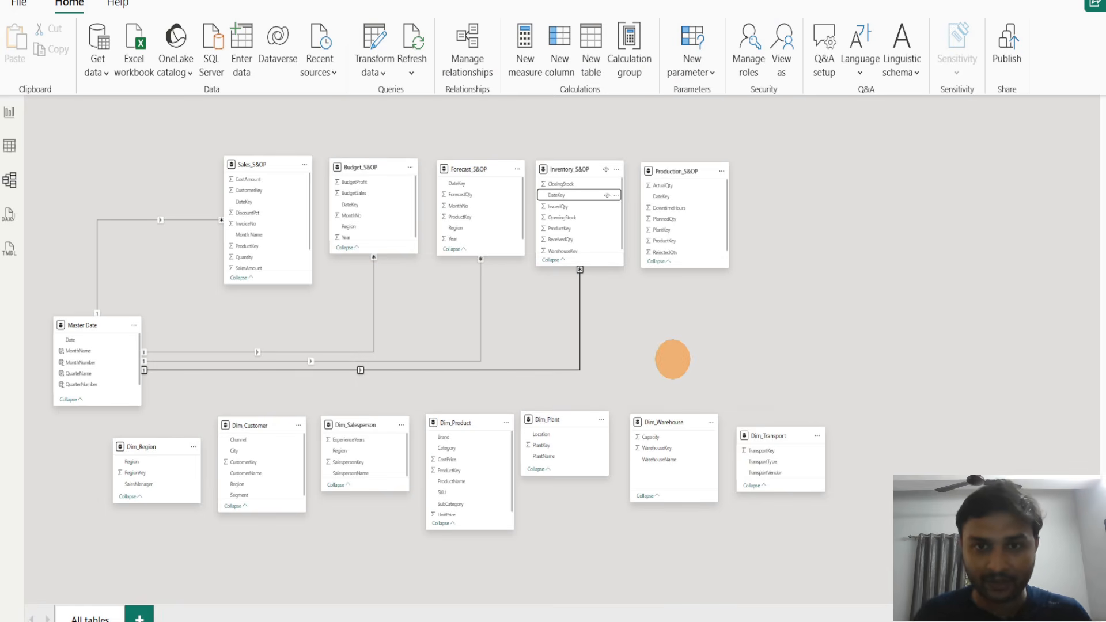
left_click(676, 340)
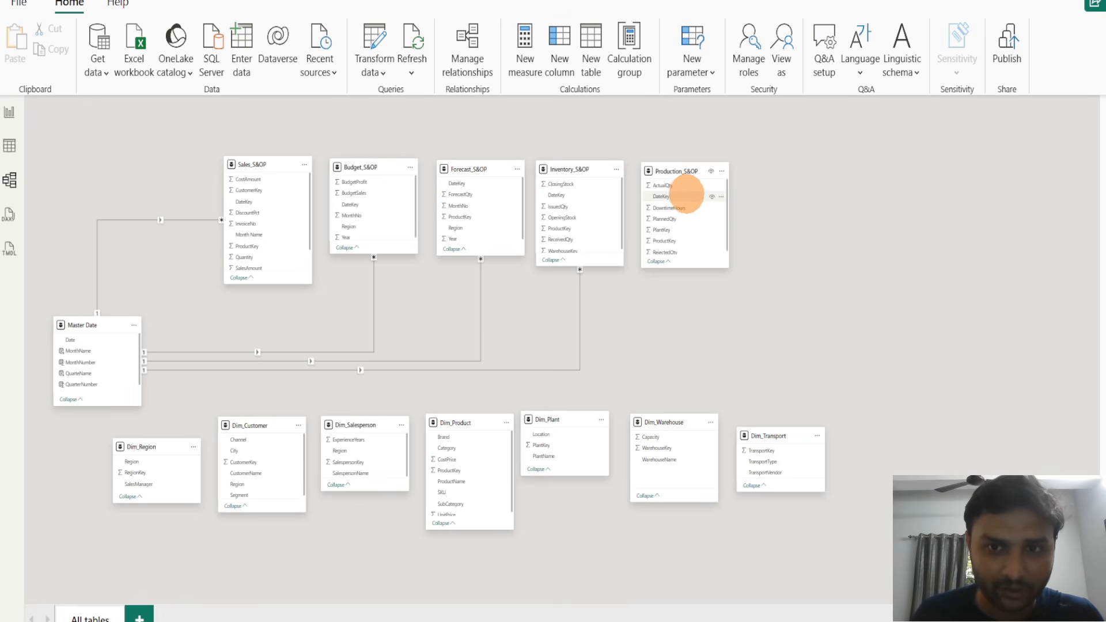
left_click_drag(671, 197, 99, 323)
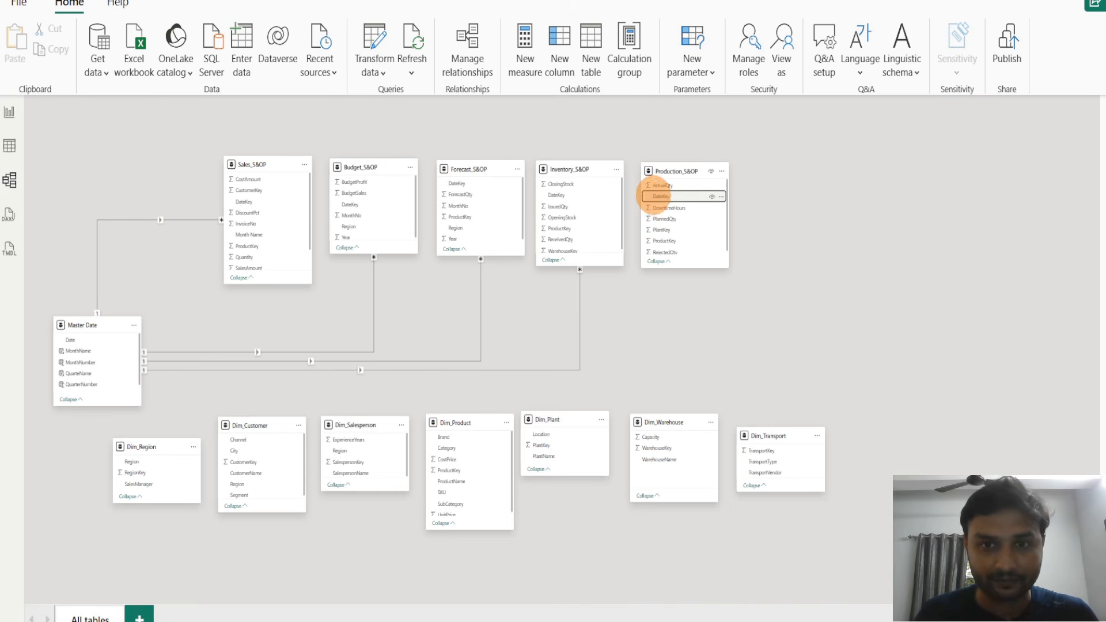
left_click_drag(654, 195, 86, 365)
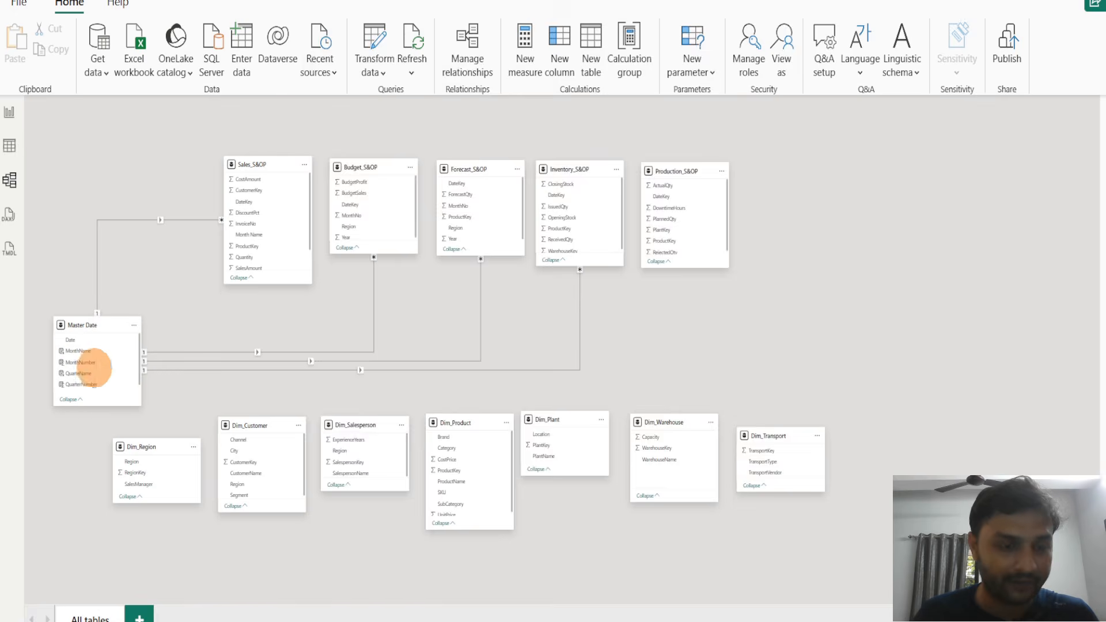
left_click(725, 584)
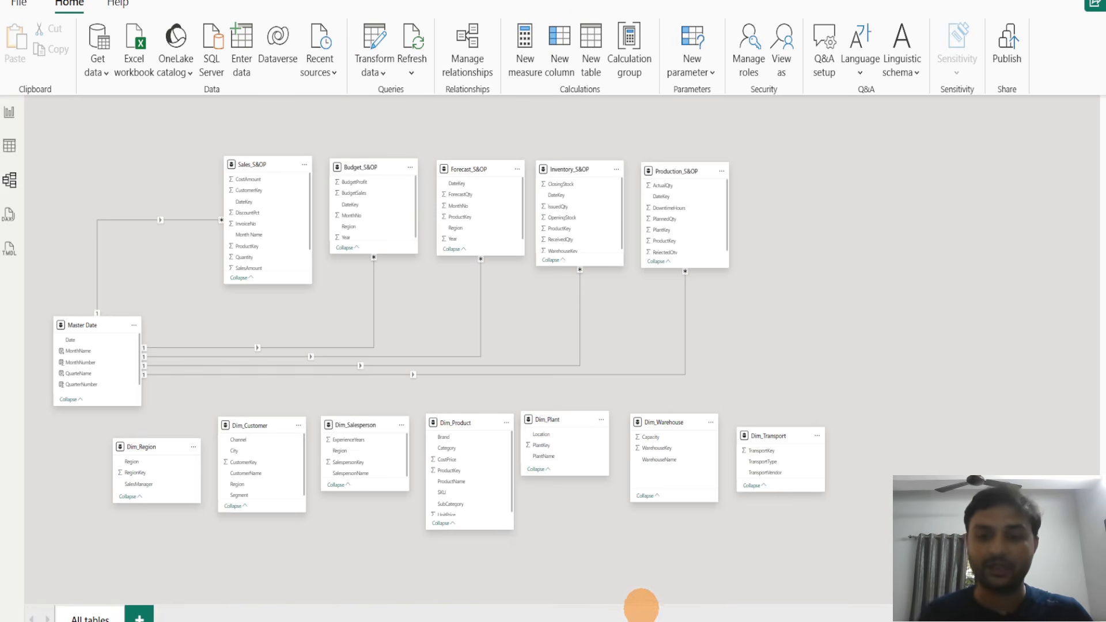
Review the Key Business KPIs section of the Word requirements document, starting with Total Sales, and return to the Power BI model
left_click(641, 621)
scroll(396, 374, "down", 1)
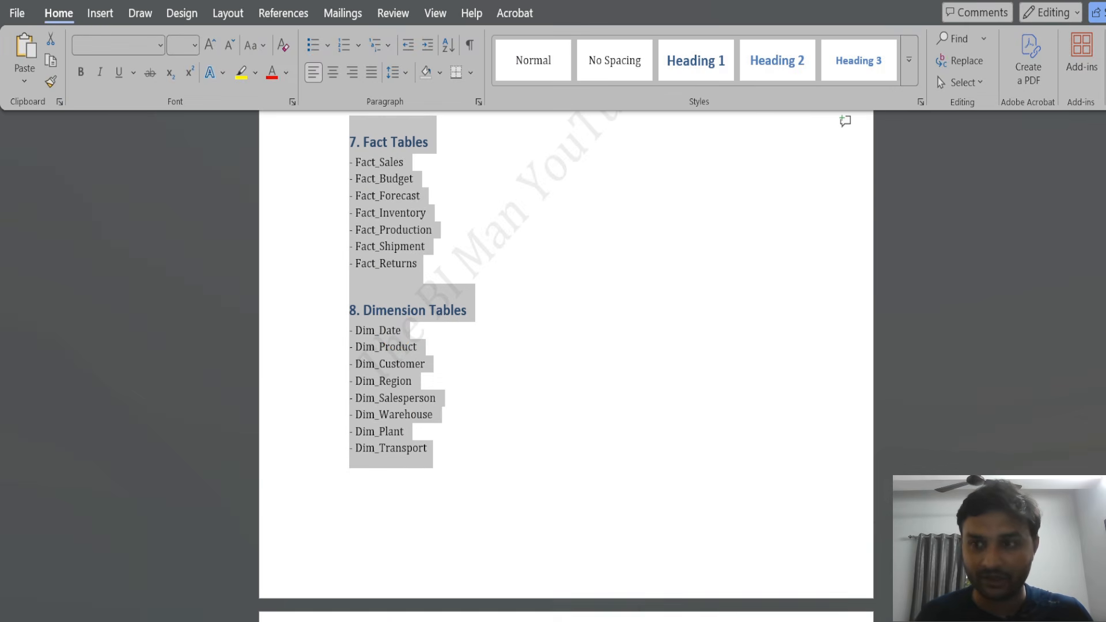
left_click_drag(1104, 308, 1104, 337)
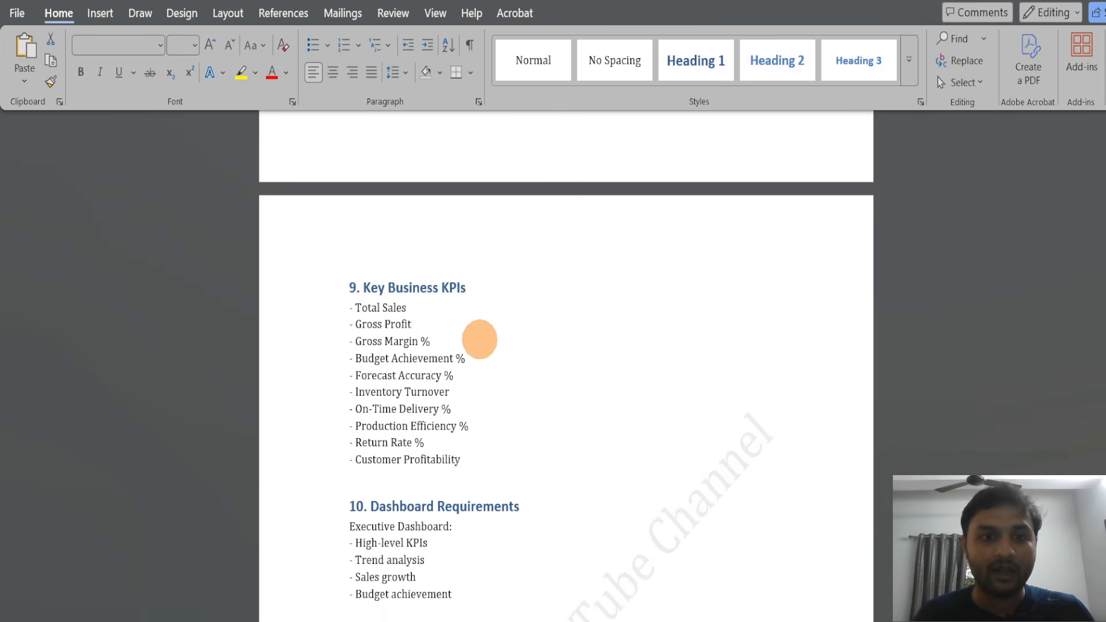
left_click_drag(413, 309, 364, 309)
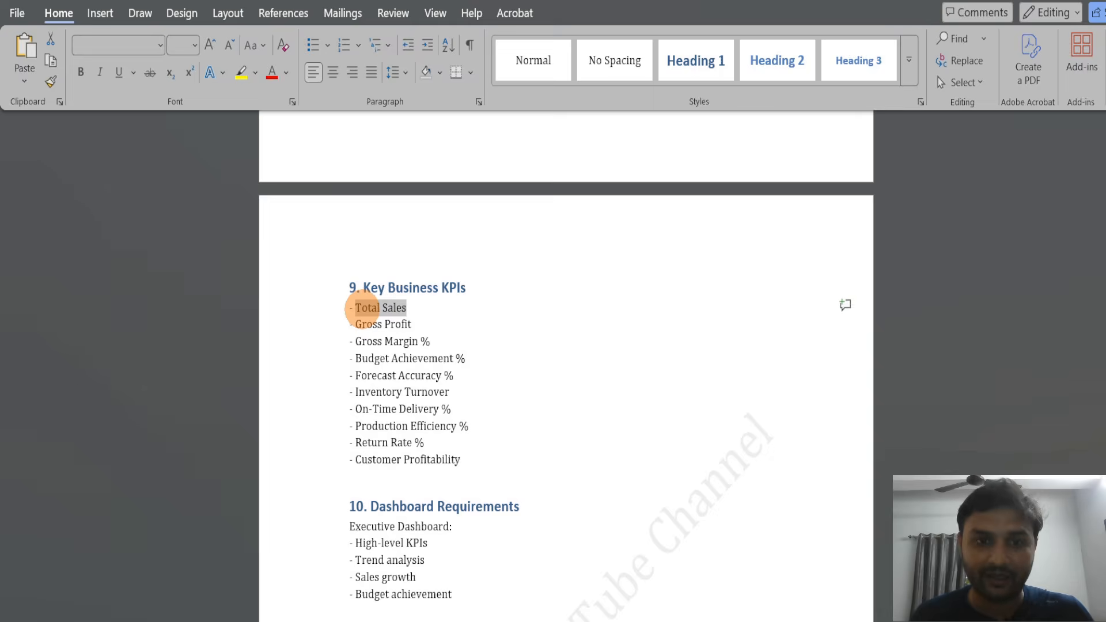
key("alt+Tab")
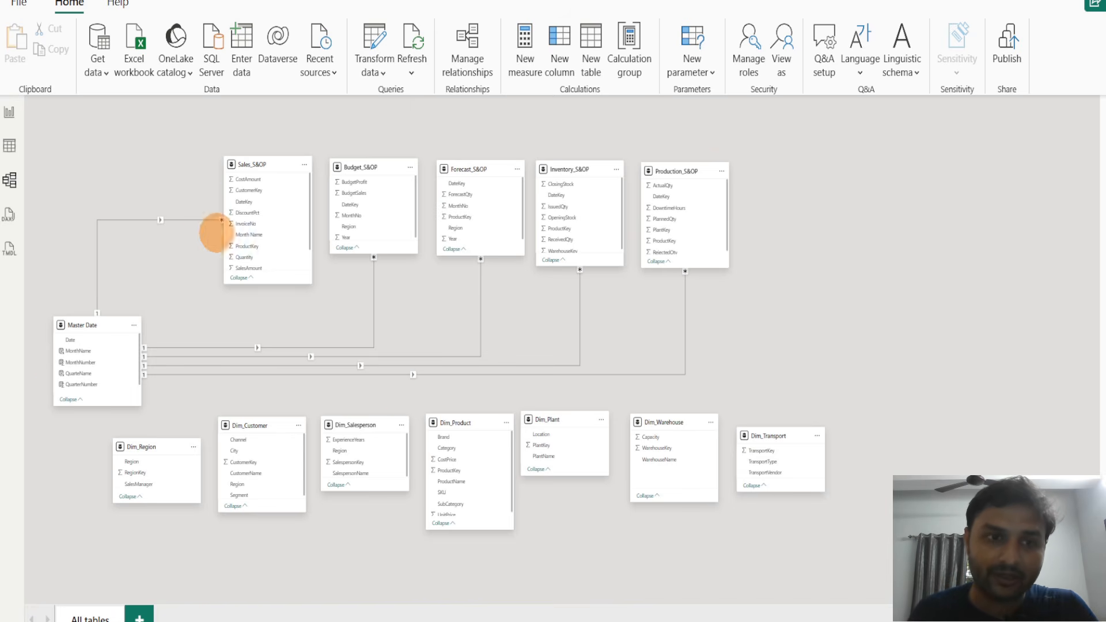
Review the Key Business KPIs list in the Word requirements document against the Power BI model's tables, and return to the model
key("alt+Tab")
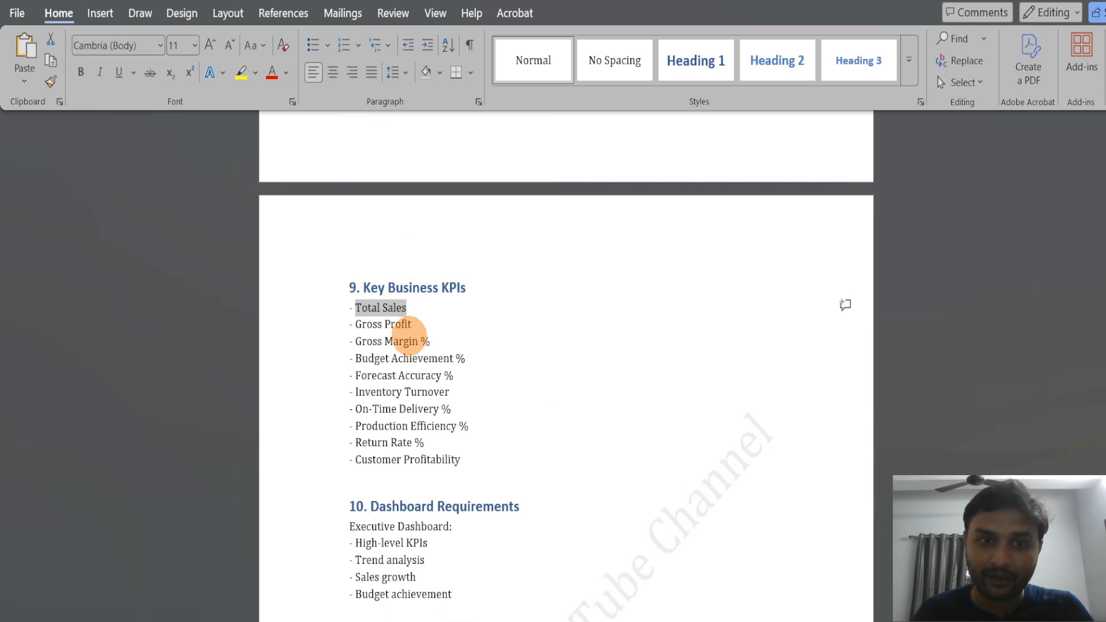
key("alt+Tab")
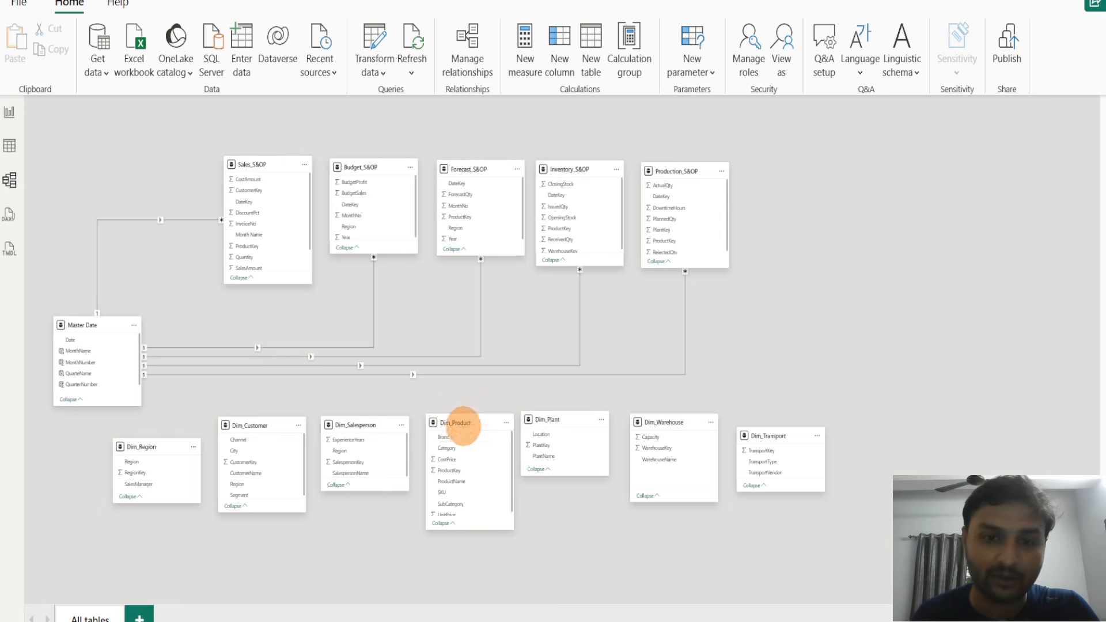
key("alt+Tab")
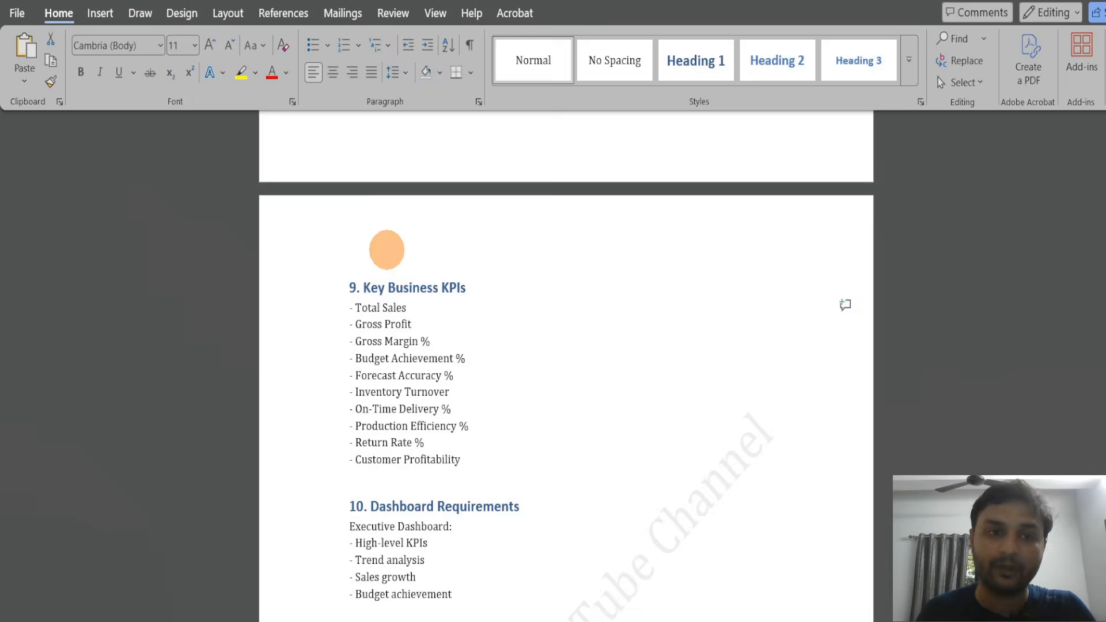
key("alt+Tab")
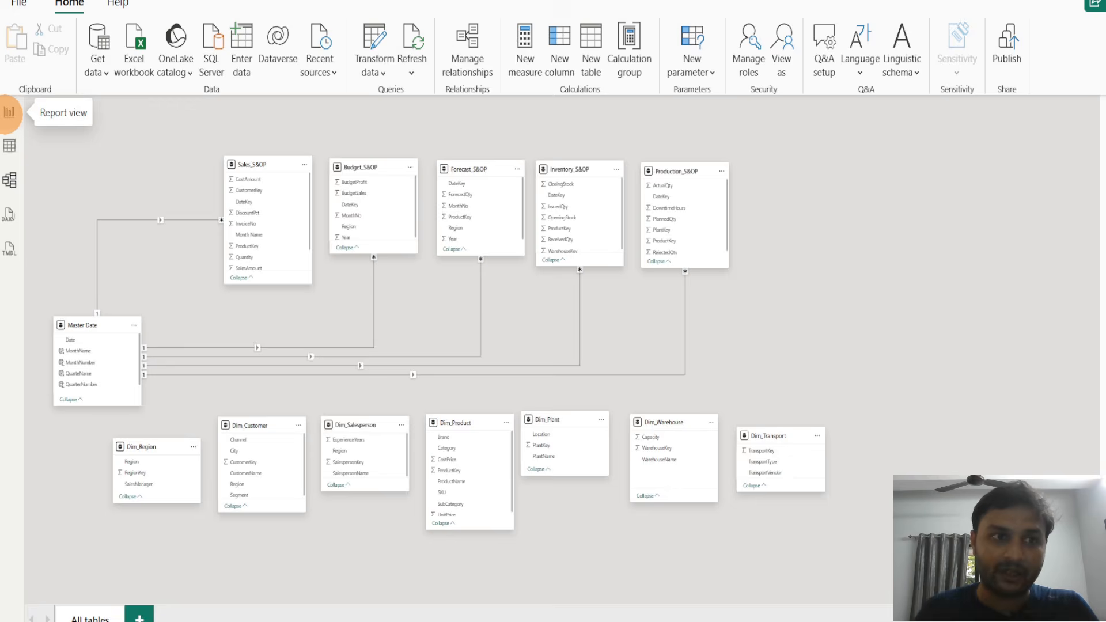
Open the report view and collapse the Visualizations and Data panes to widen the canvas
left_click(10, 113)
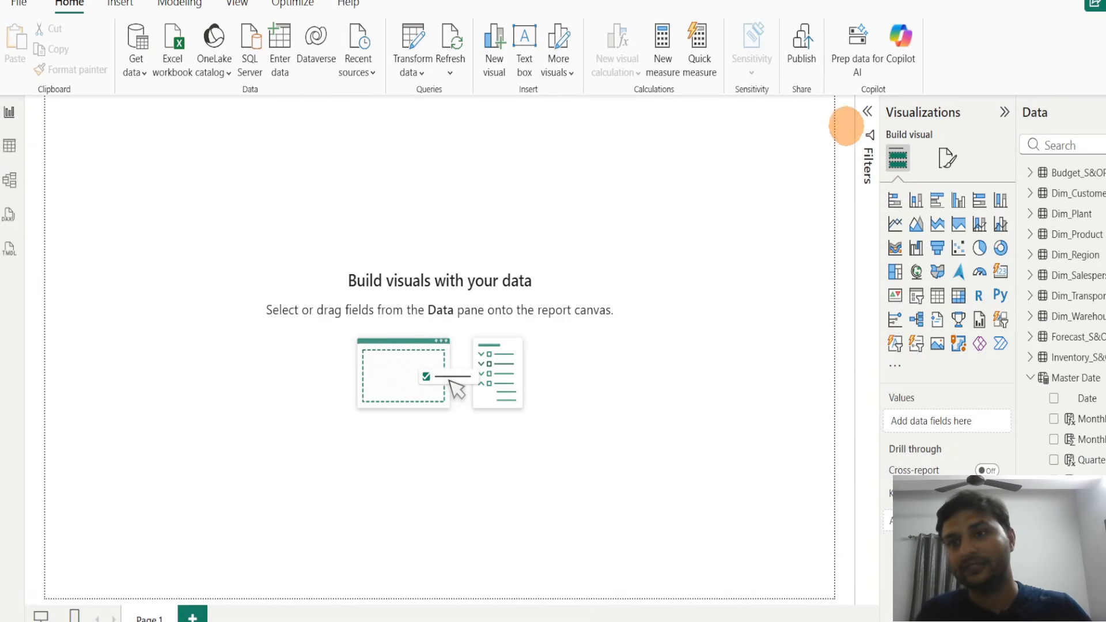
left_click(1003, 111)
left_click(1102, 112)
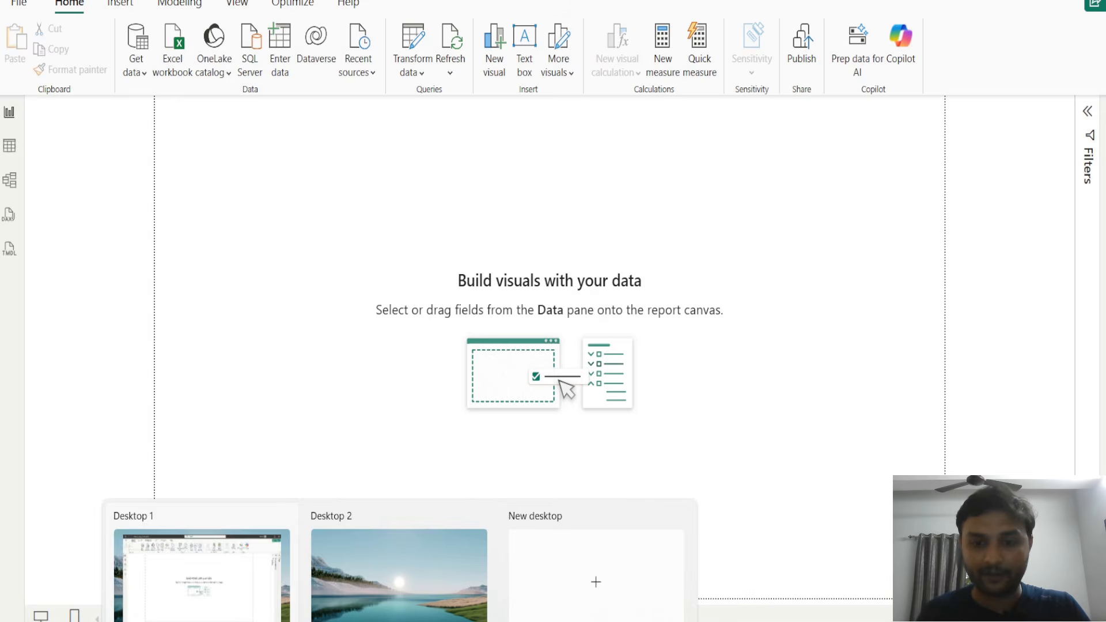
Consult the Dashboard Planning page in the Acrobat PDF and rename the first Power BI report page as Executive dashboard
mouse_move(732, 621)
left_click(704, 593)
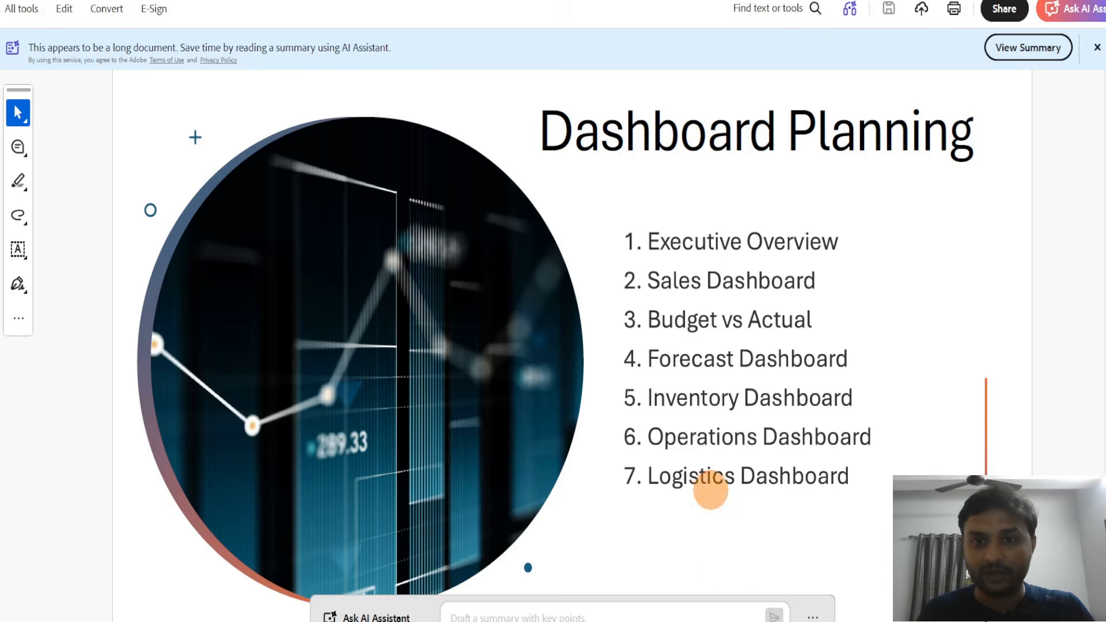
key("alt+Tab")
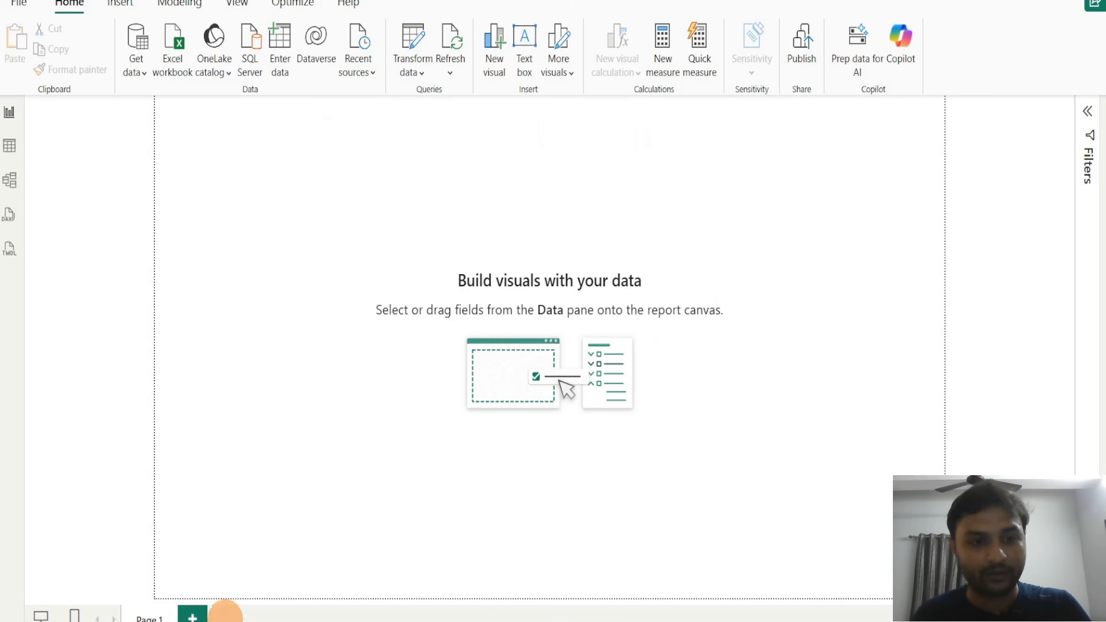
double_click(163, 618)
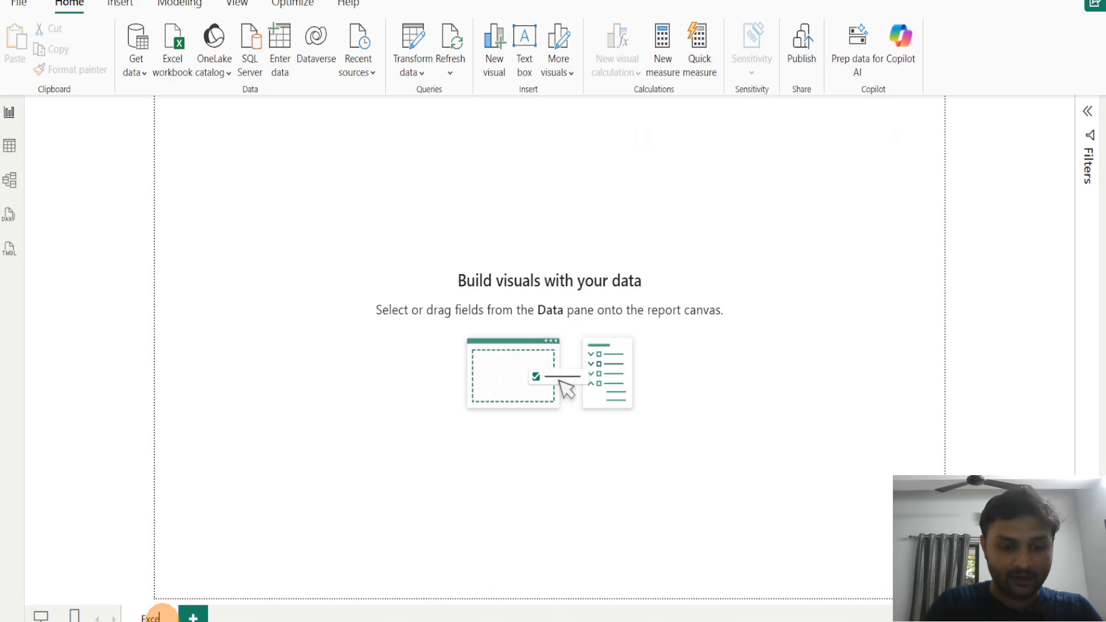
key("alt+Tab")
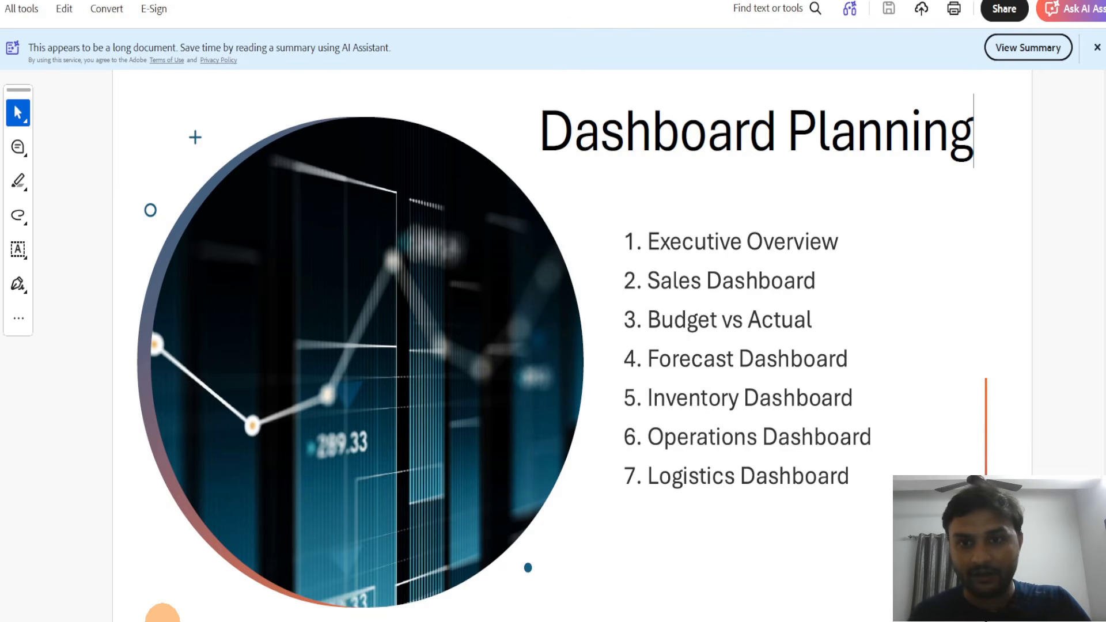
key("alt+Tab")
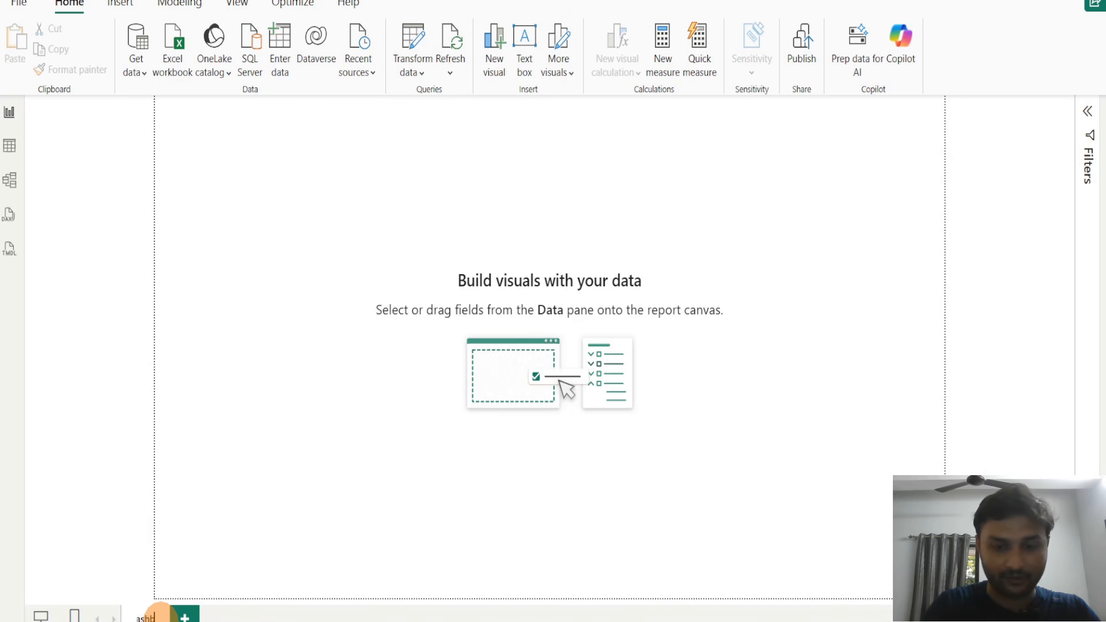
key("Return")
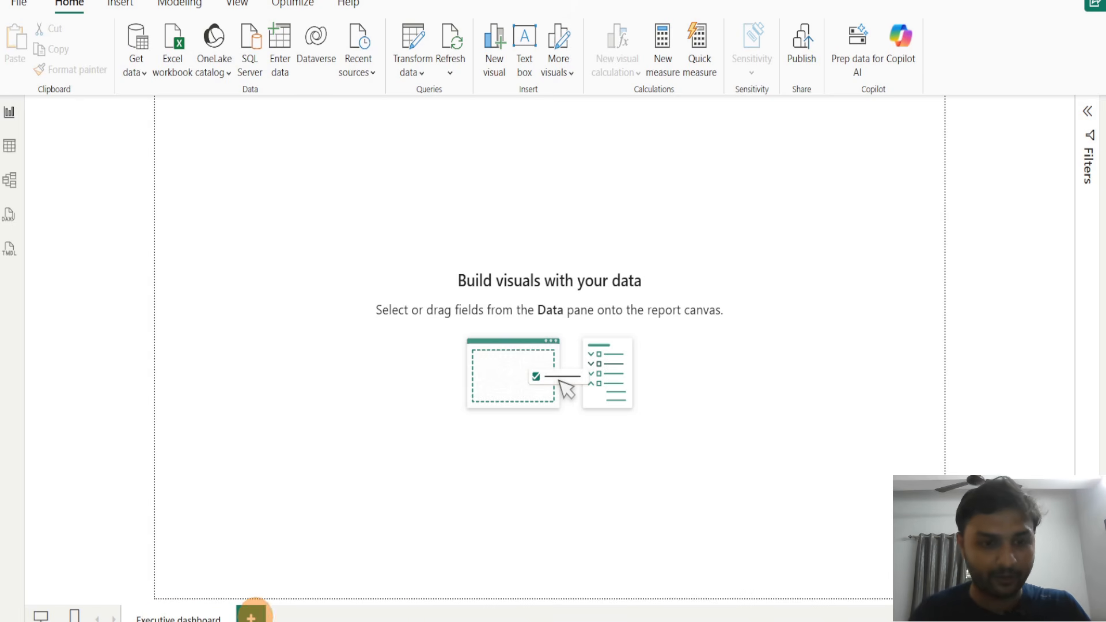
Add a second report page and name it Sales Dashboard, following the Dashboard Planning list
left_click(254, 616)
key("alt+Tab")
key("alt+Tab")
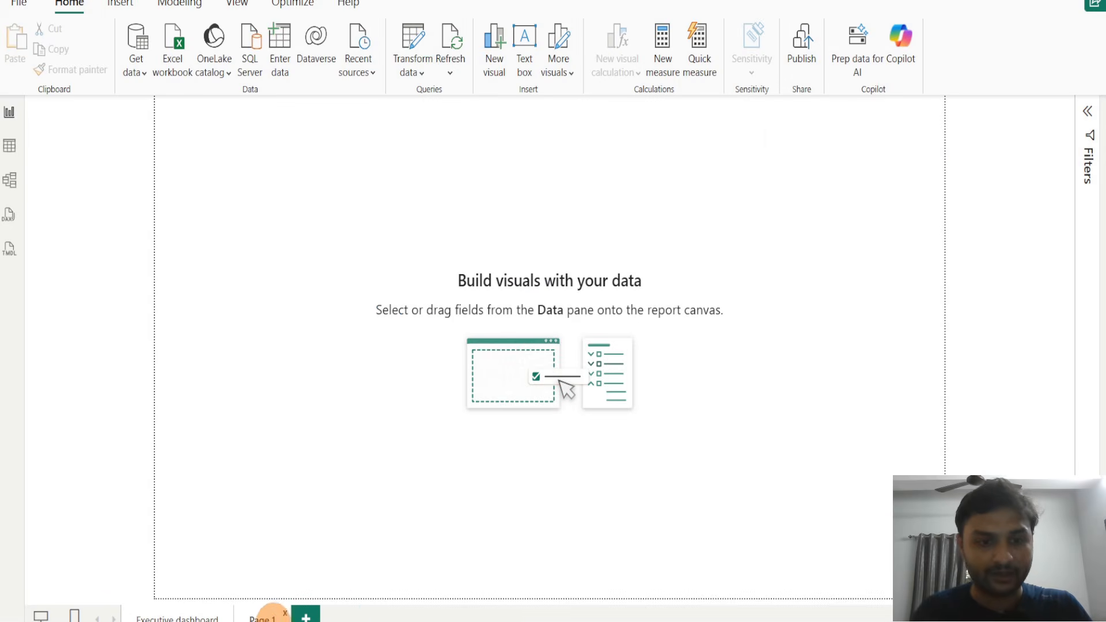
double_click(272, 620)
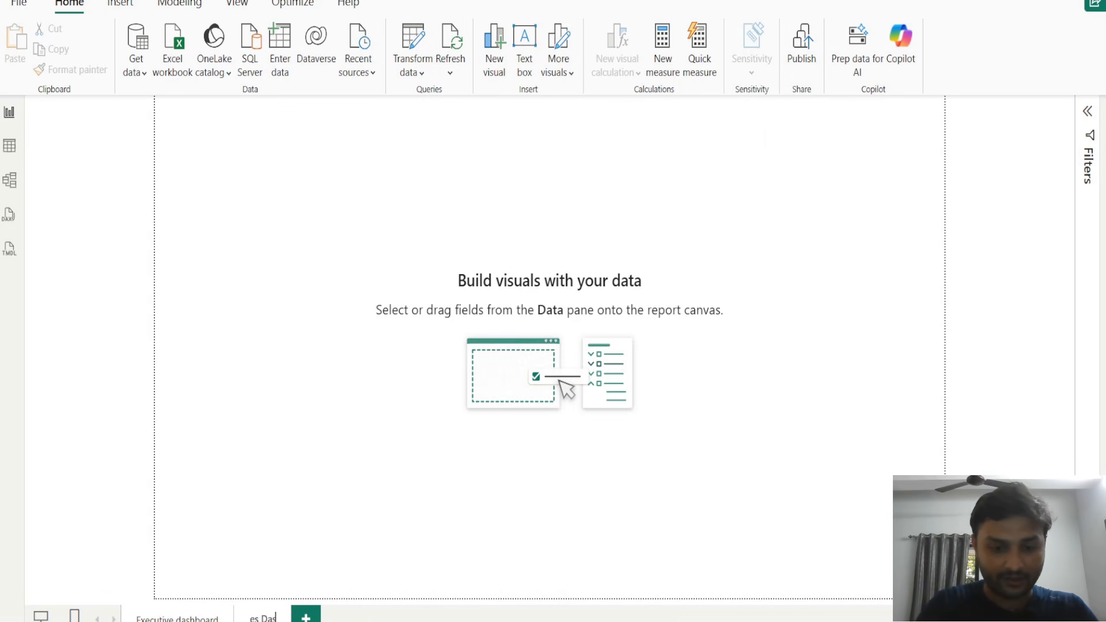
key("Return")
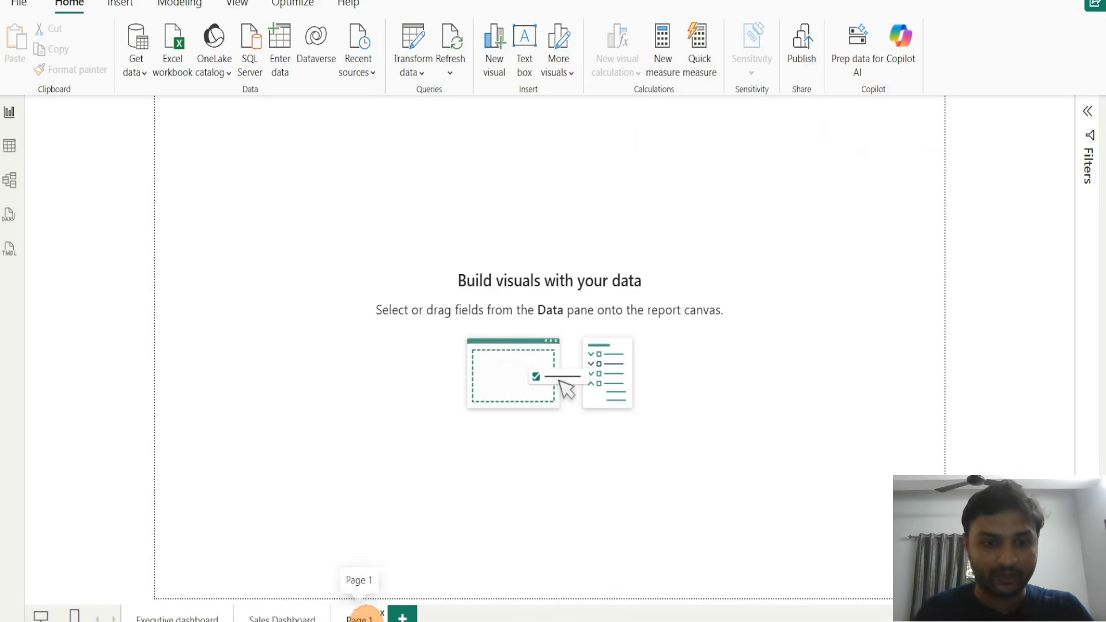
Name the third report page Budget vs Actual
double_click(362, 615)
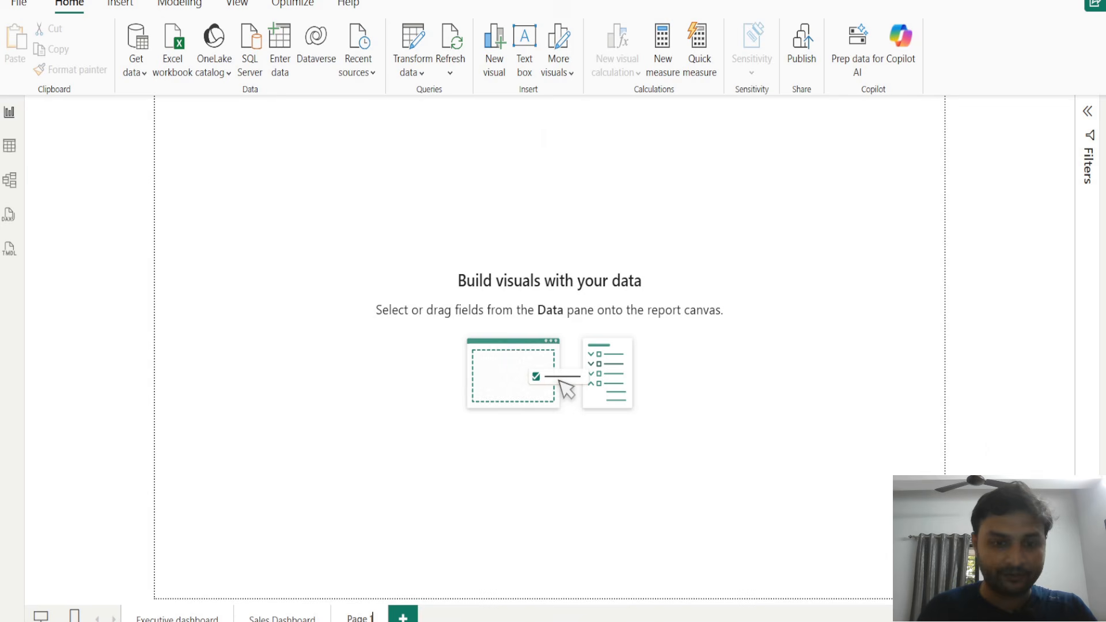
type("P")
type("u")
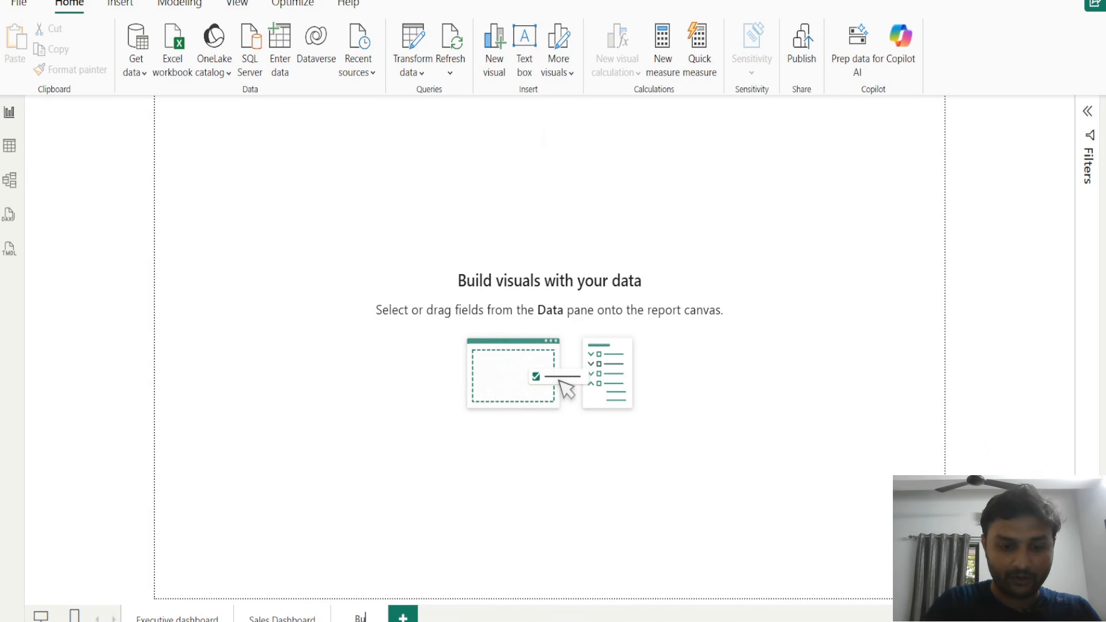
type("dget vs")
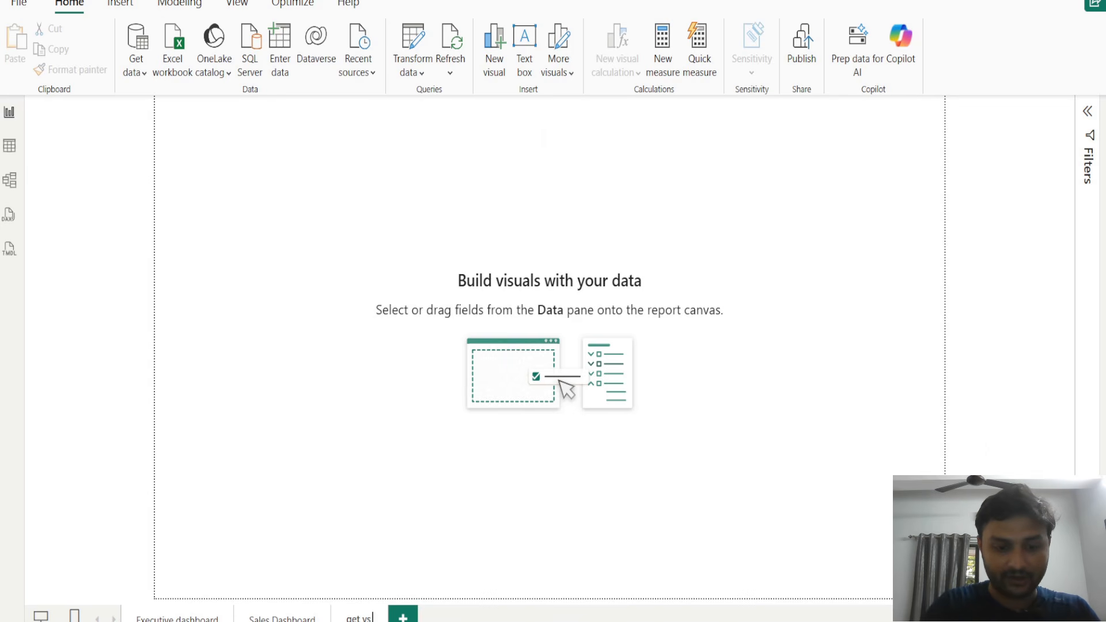
type(" Actual")
key("Return")
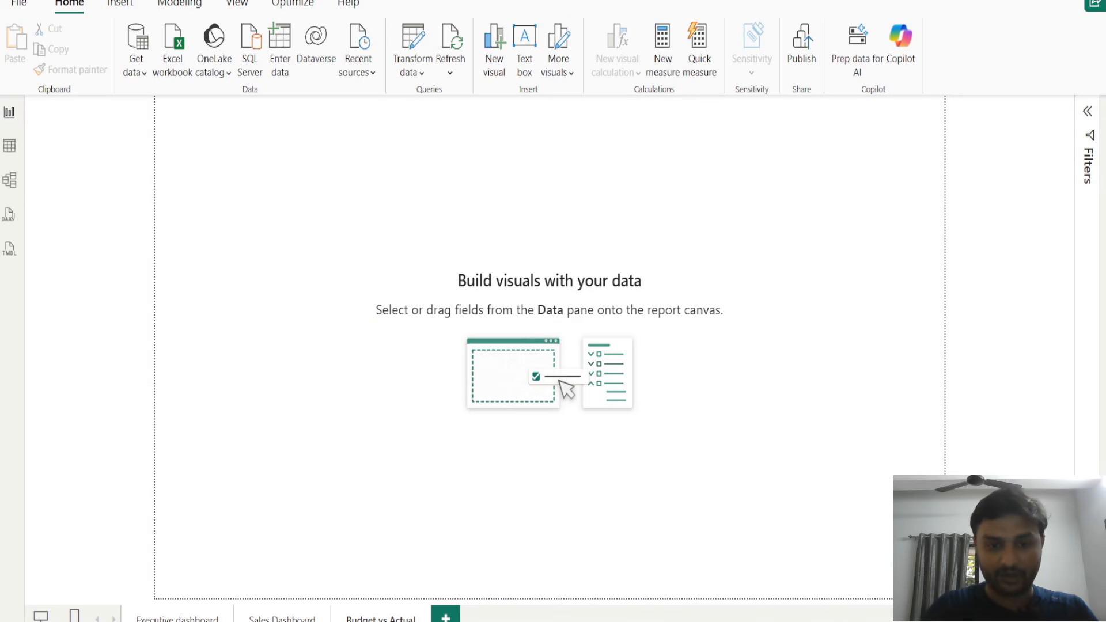
Check the Dashboard Planning list in the PDF and add a fourth Power BI report page named Forecast Dashboard
key("alt+Tab")
key("alt+Tab")
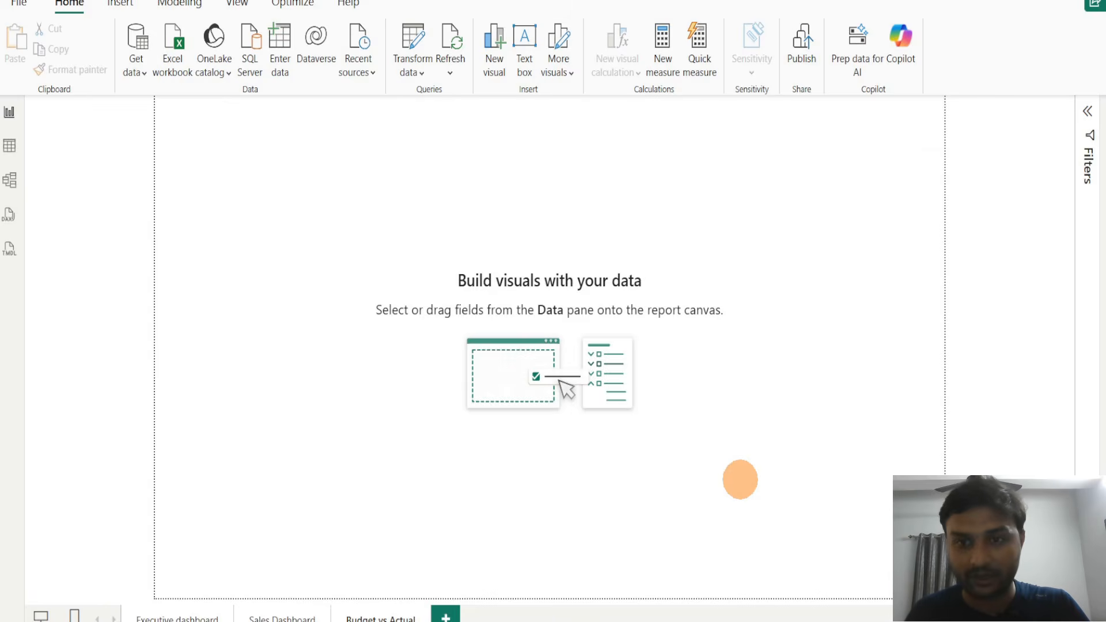
key("alt+Tab")
key("alt+Tab")
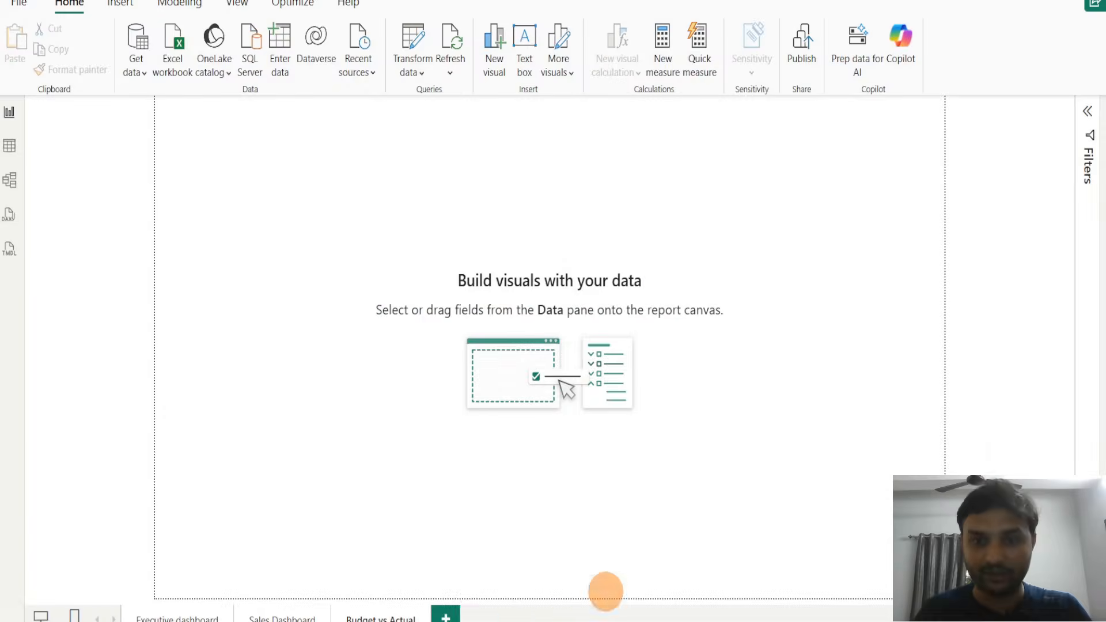
left_click(447, 616)
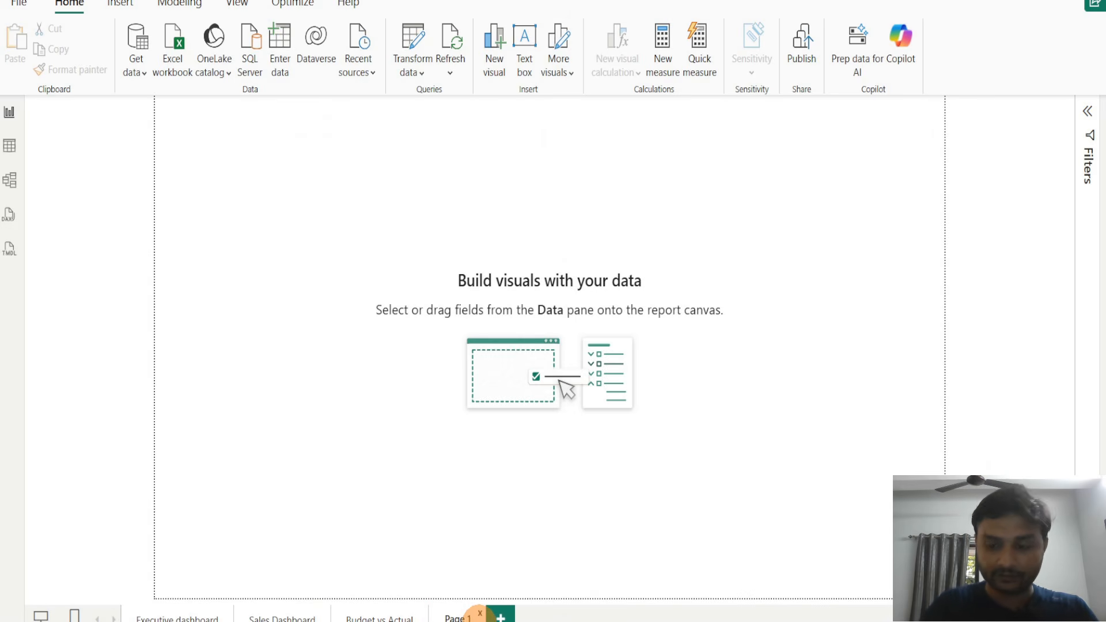
key("BackSpace")
key("BackSpace")
key("BackSpace")
key("BackSpace")
type("Fore")
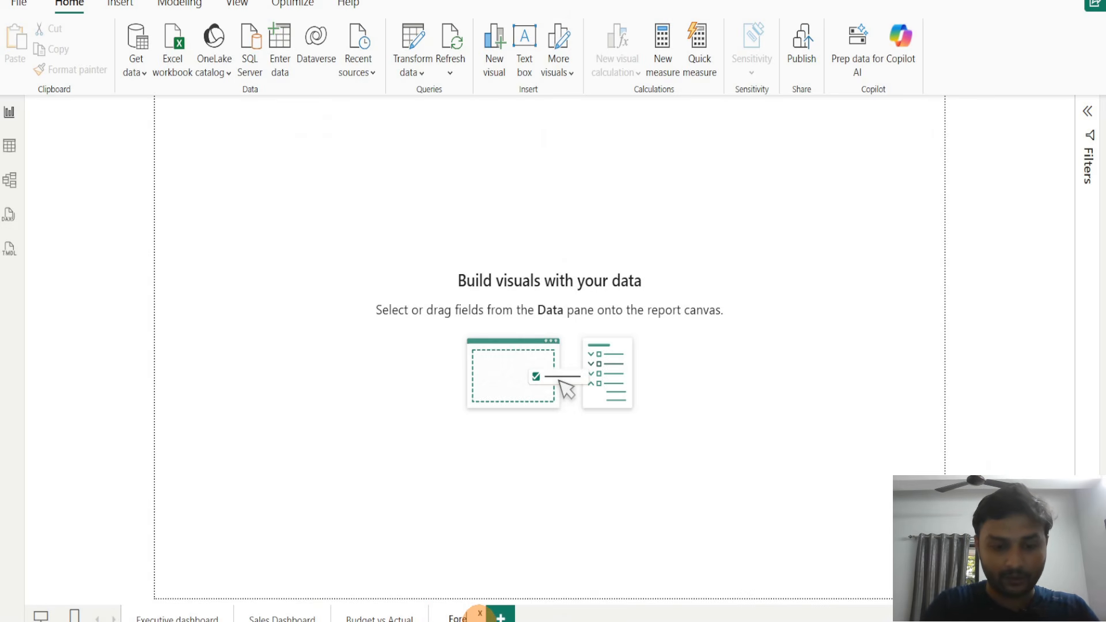
type("cast Dashboar")
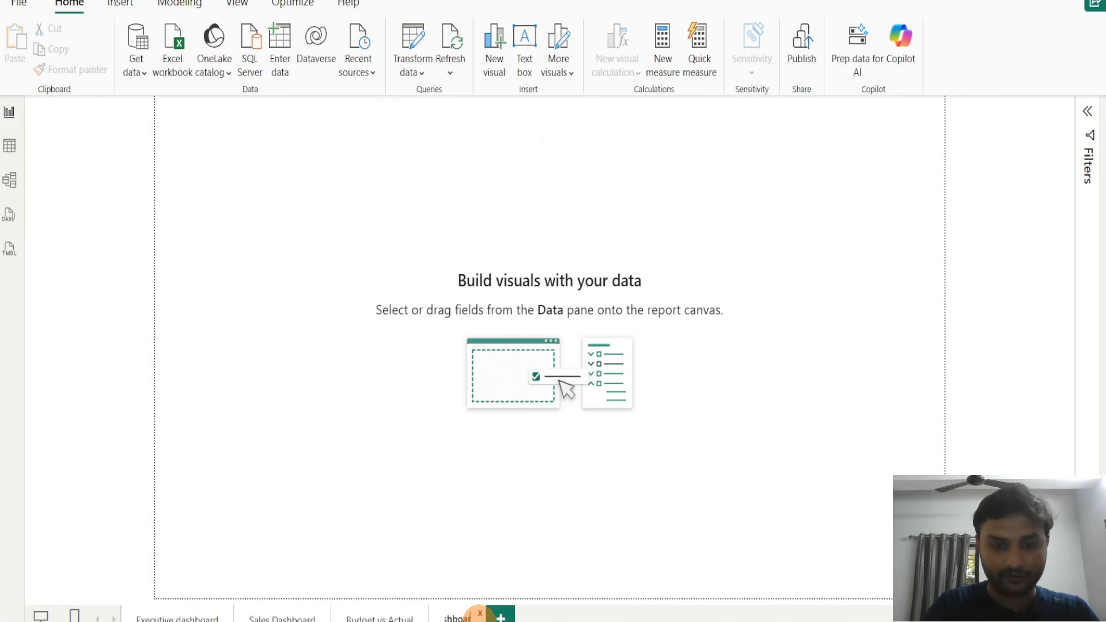
key("Return")
Consult the PDF's Dashboard Planning list and add a fifth Power BI report page named Inventory Dashbaord
key("alt+Tab")
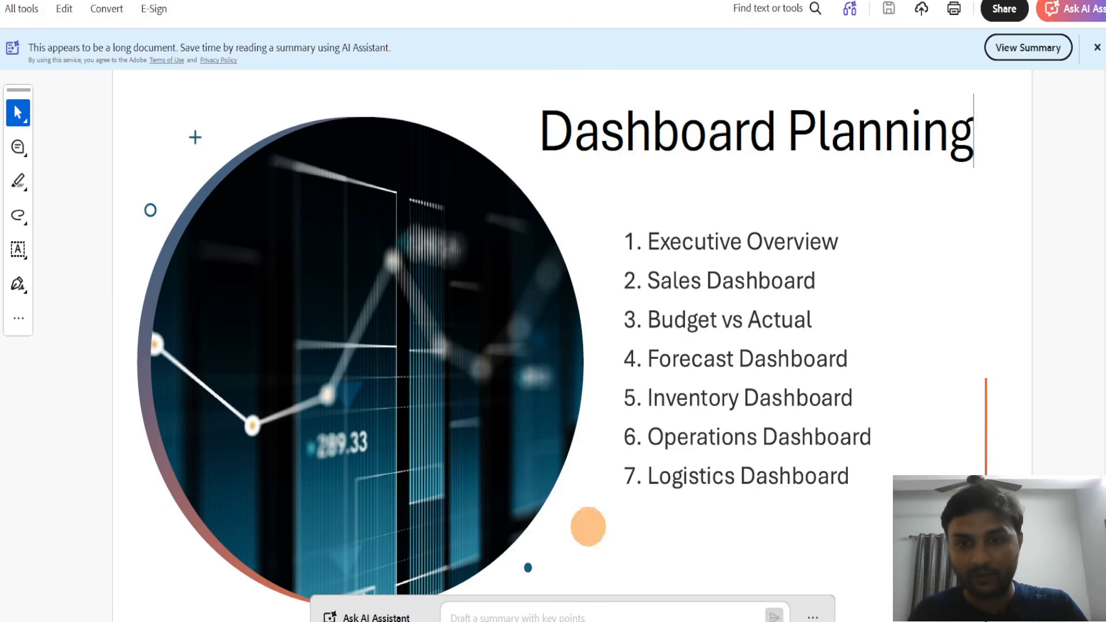
key("alt+Tab")
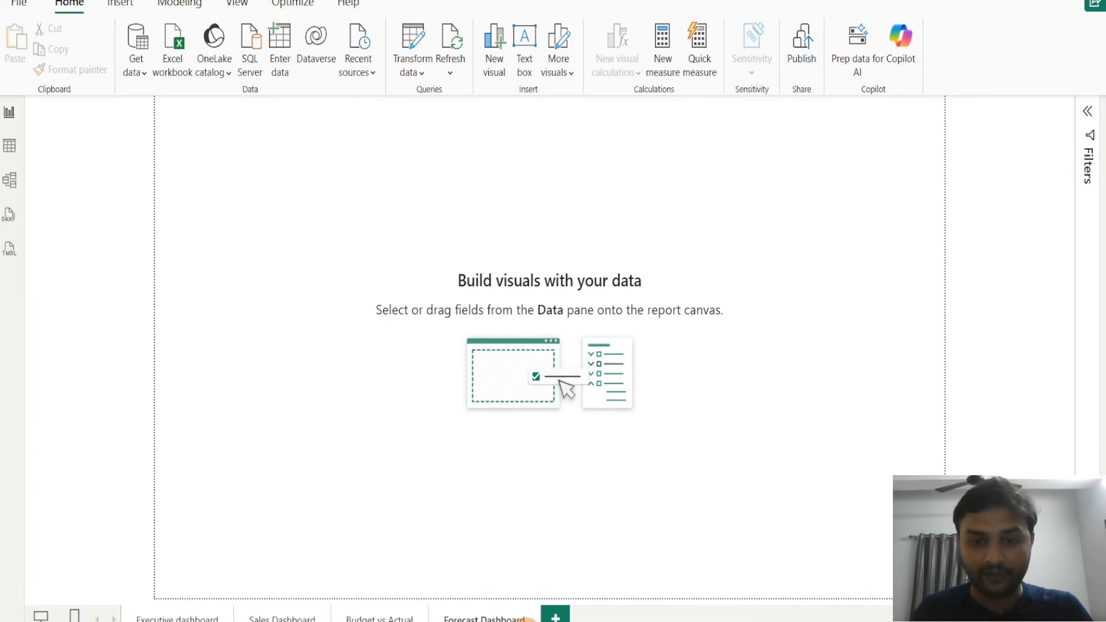
left_click(553, 613)
double_click(573, 617)
key("BackSpace")
key("BackSpace")
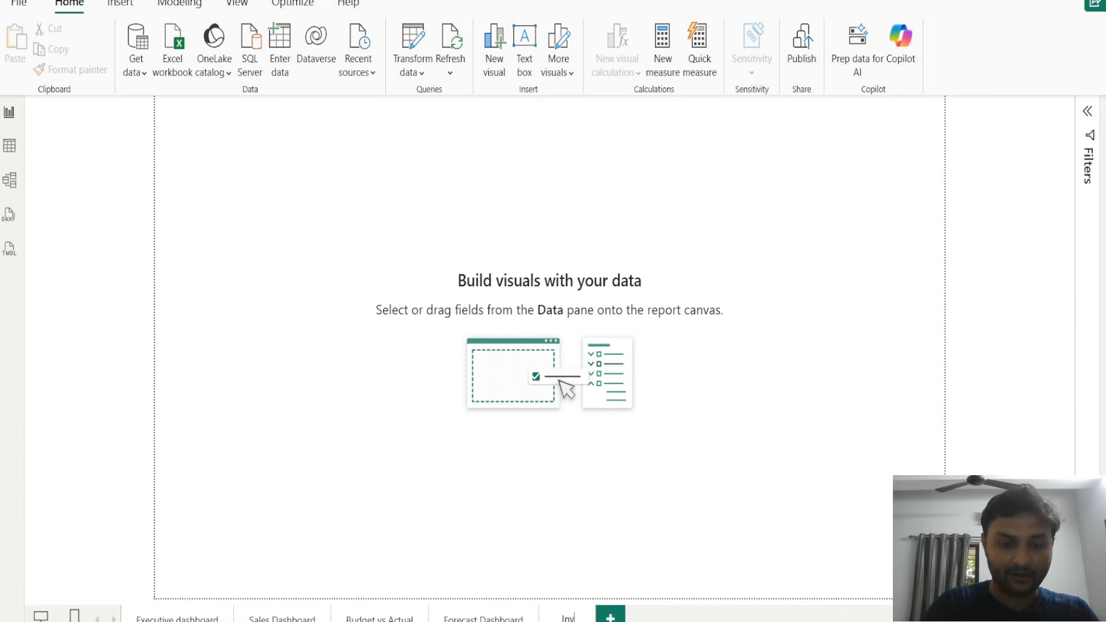
type("Inventory Das")
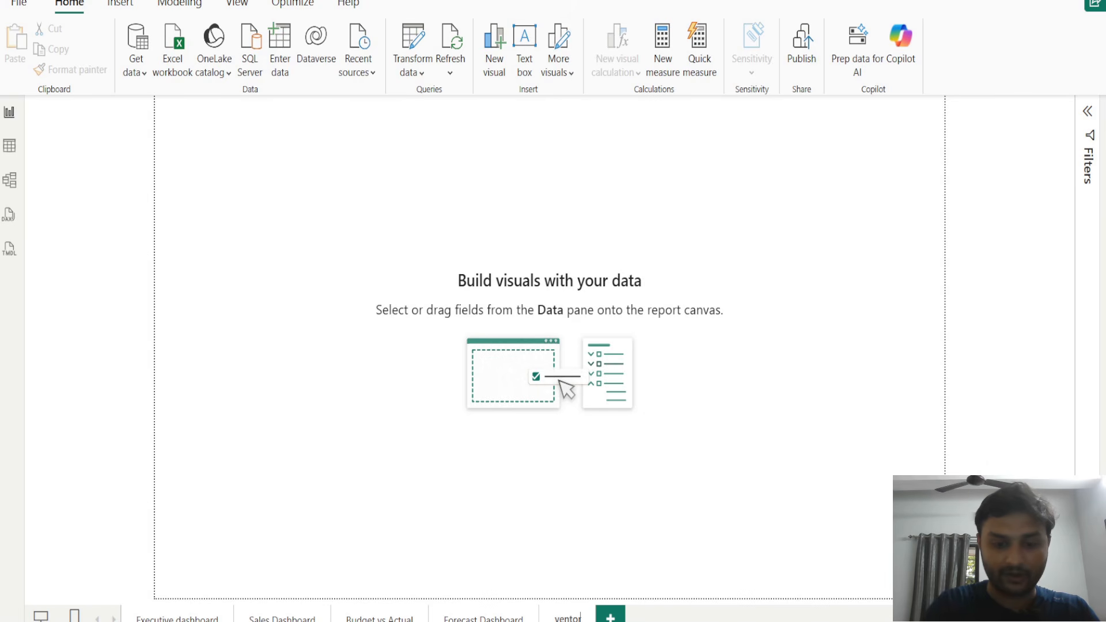
type("hboar")
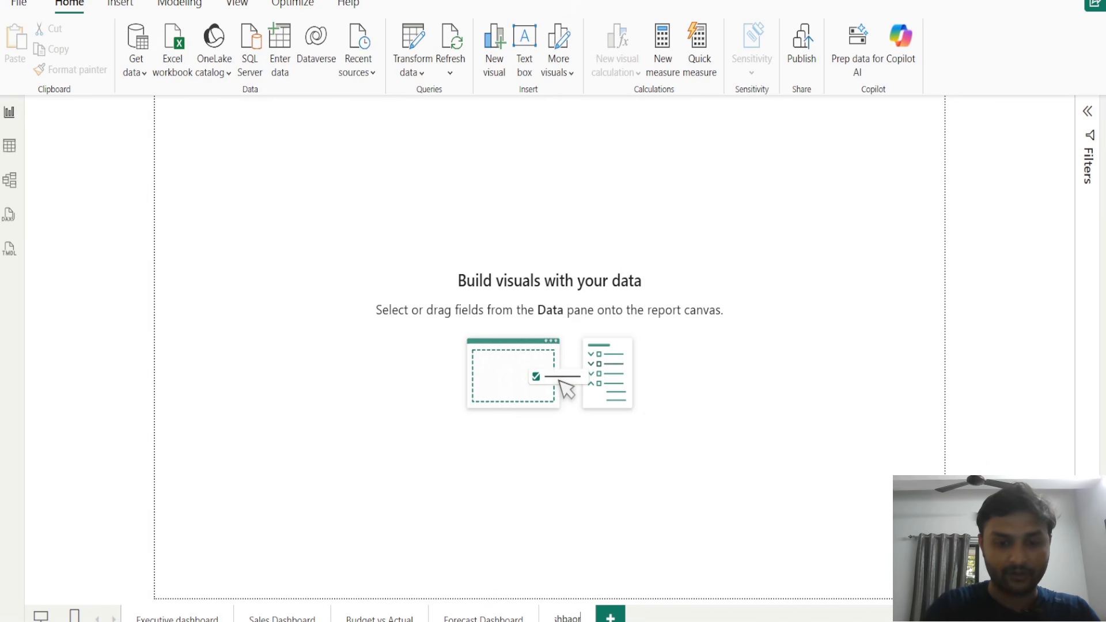
type("d")
key("Return")
Add a sixth Power BI report page named Operation Dashboard, consulting the PDF's Dashboard Planning list before and after
key("alt+Tab")
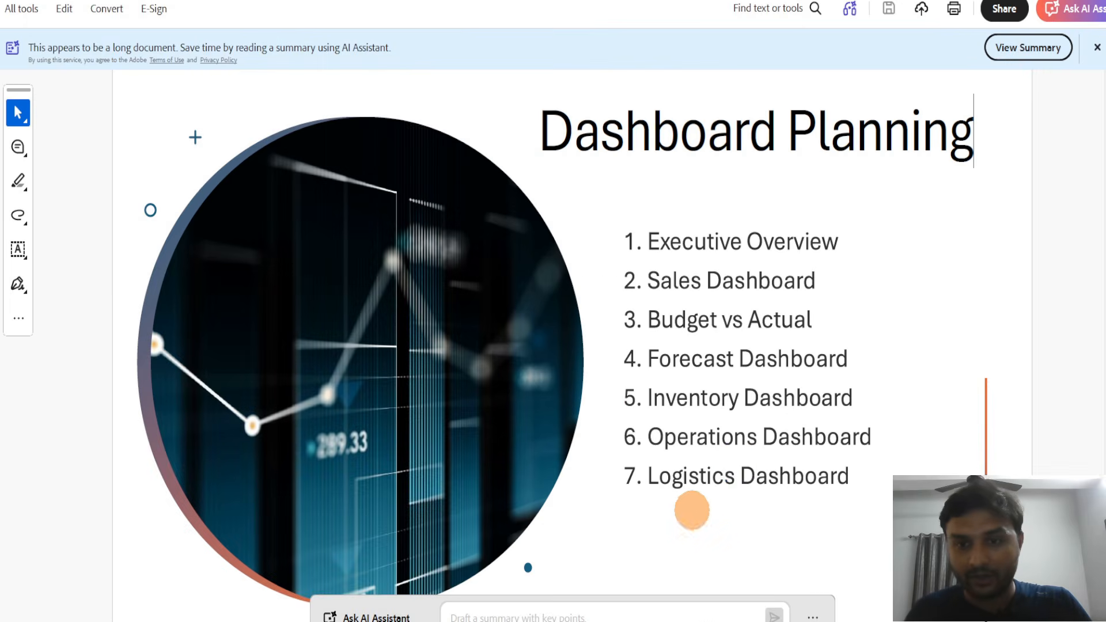
key("alt+Tab")
left_click(672, 614)
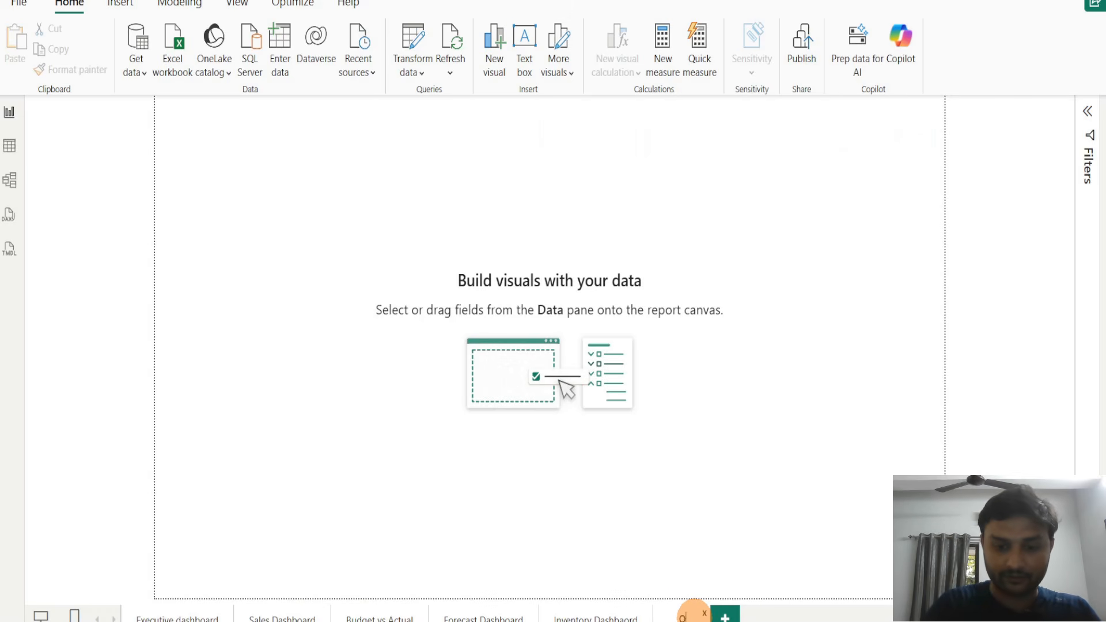
left_click(693, 616)
type("Opera")
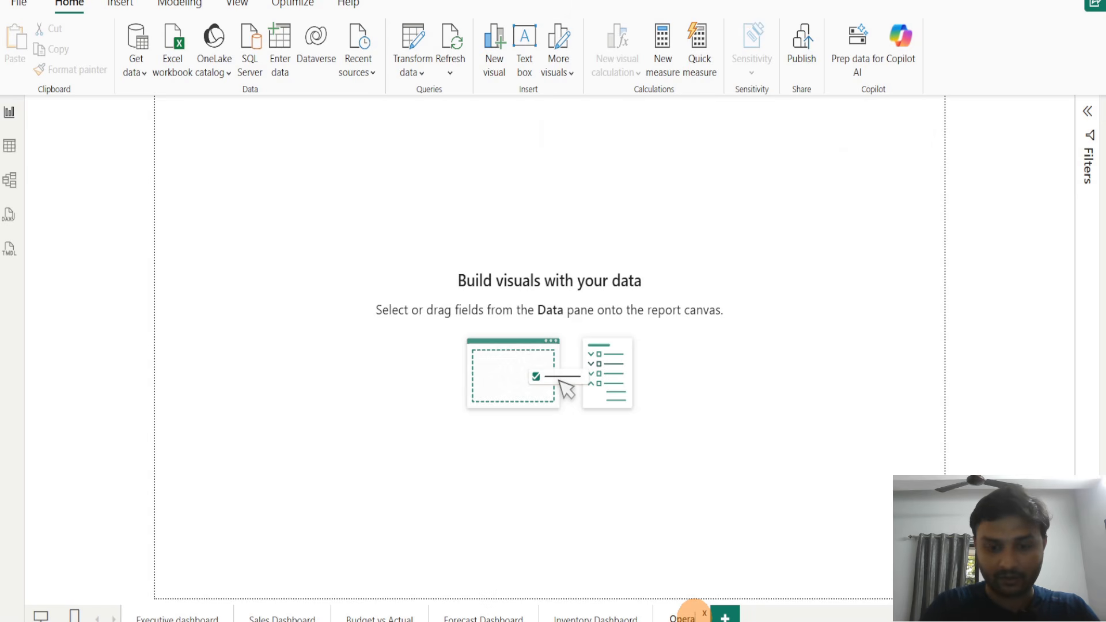
type("tion")
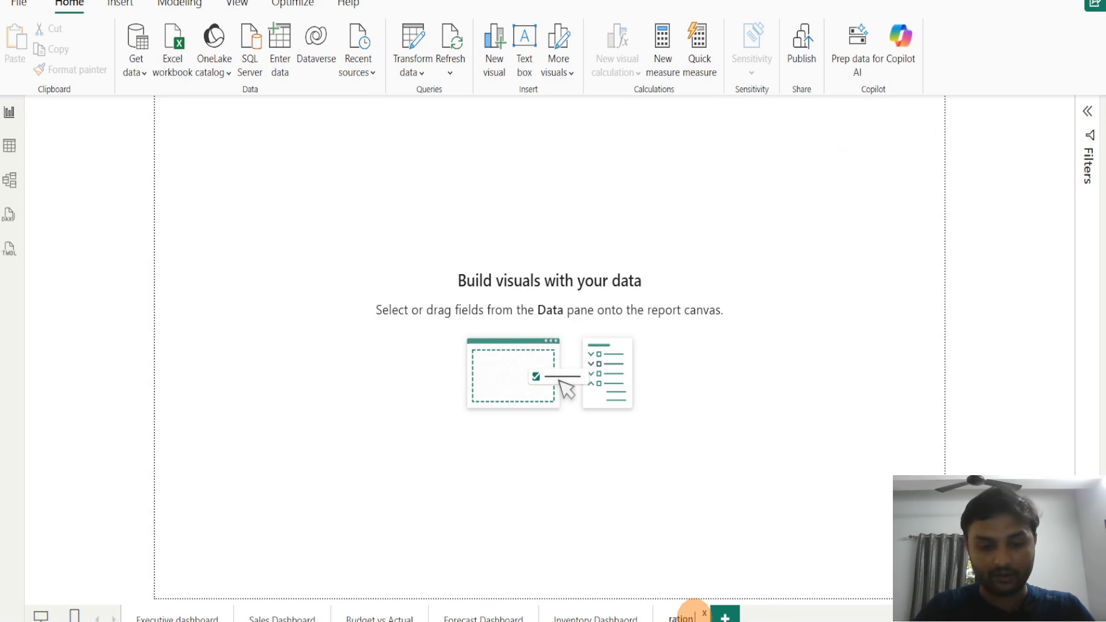
type(" Dashboar")
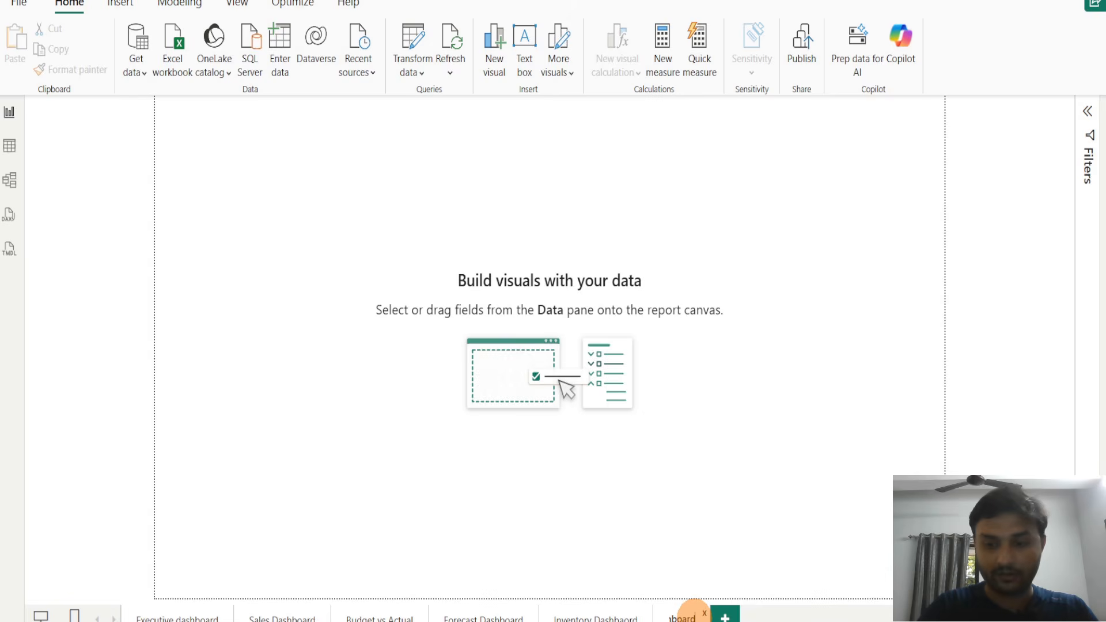
key("Return")
key("alt+Tab")
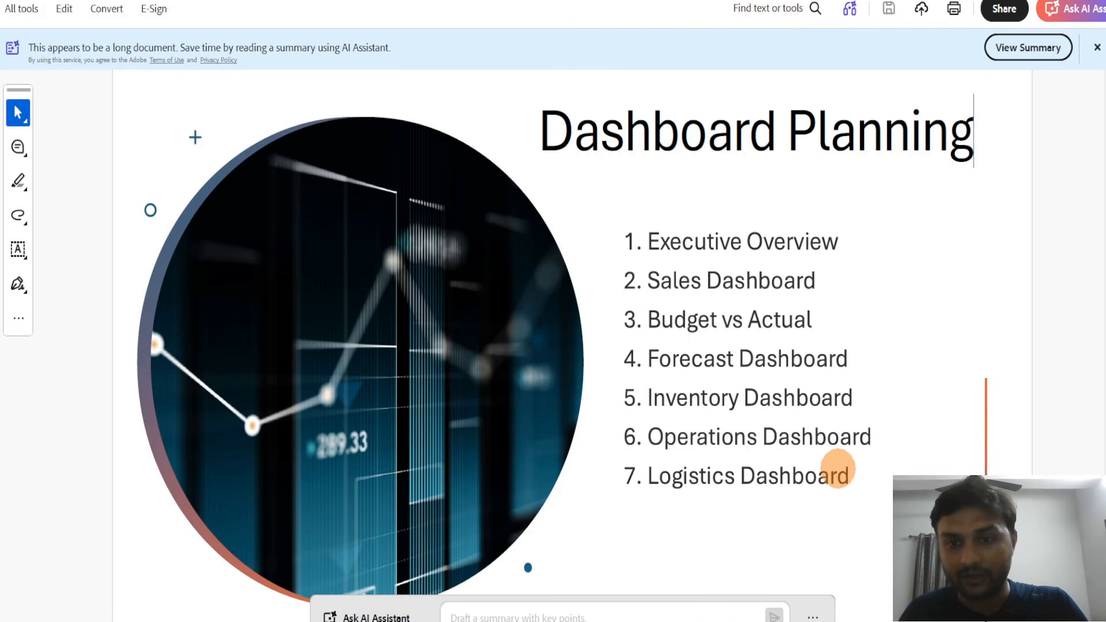
Switch from the PDF to Power BI and add a seventh report page named Logistics Dashbaord
key("alt+Tab")
left_click(785, 610)
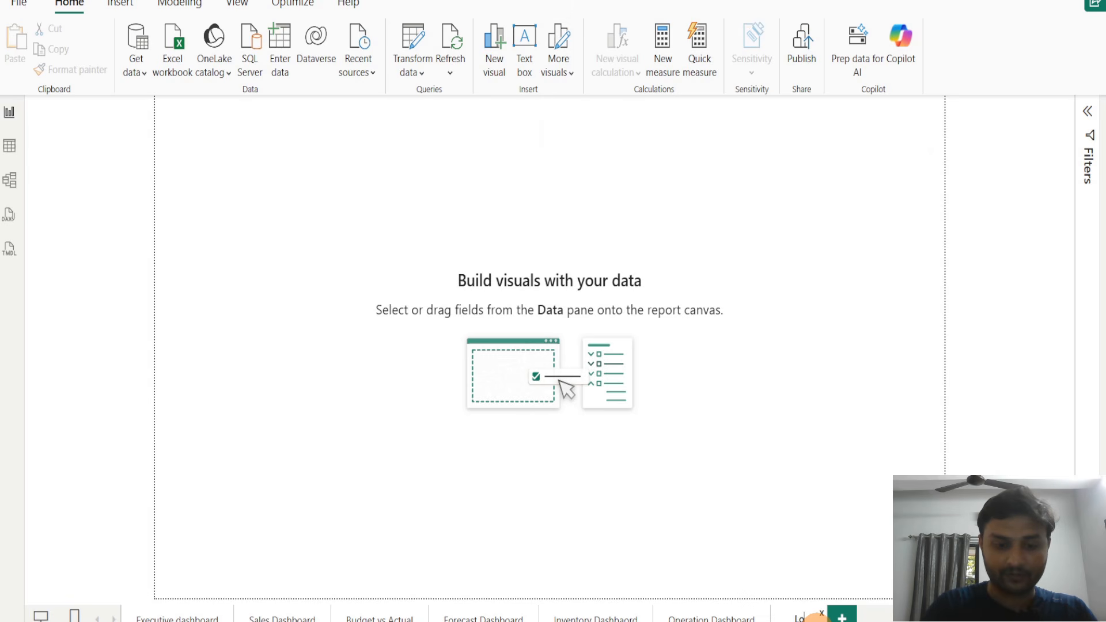
left_click(816, 621)
type("Logistics D")
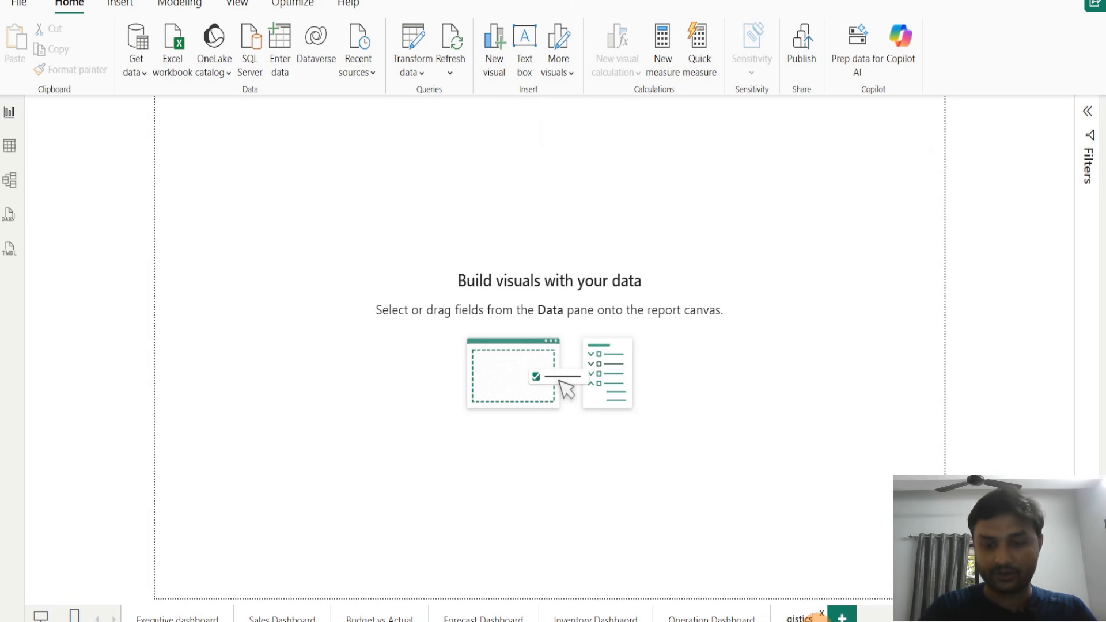
type("ashbaord")
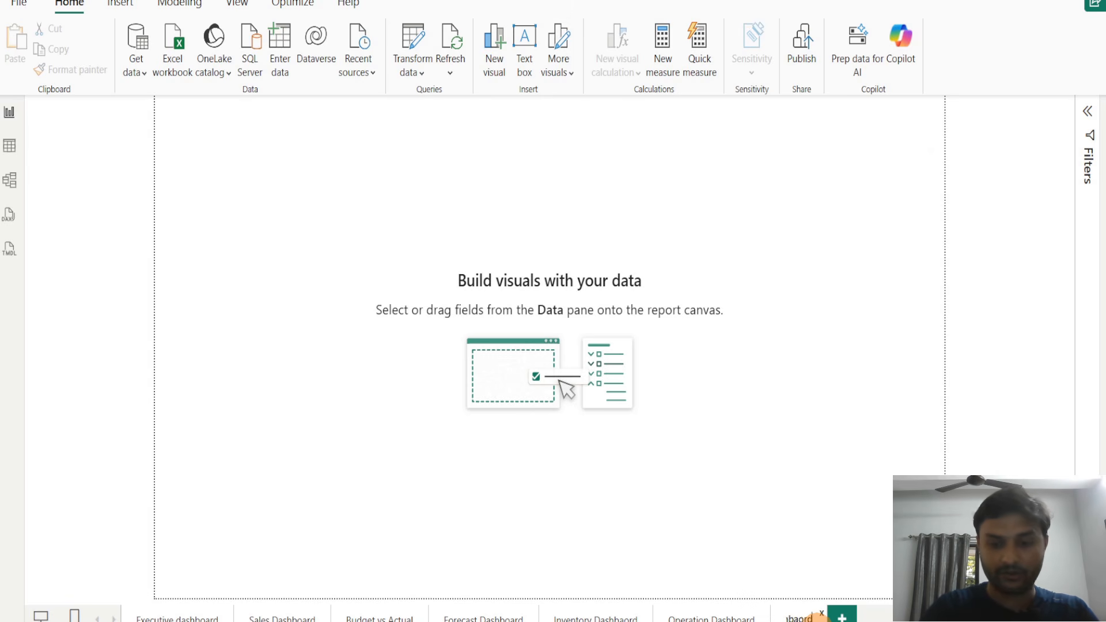
key("Return")
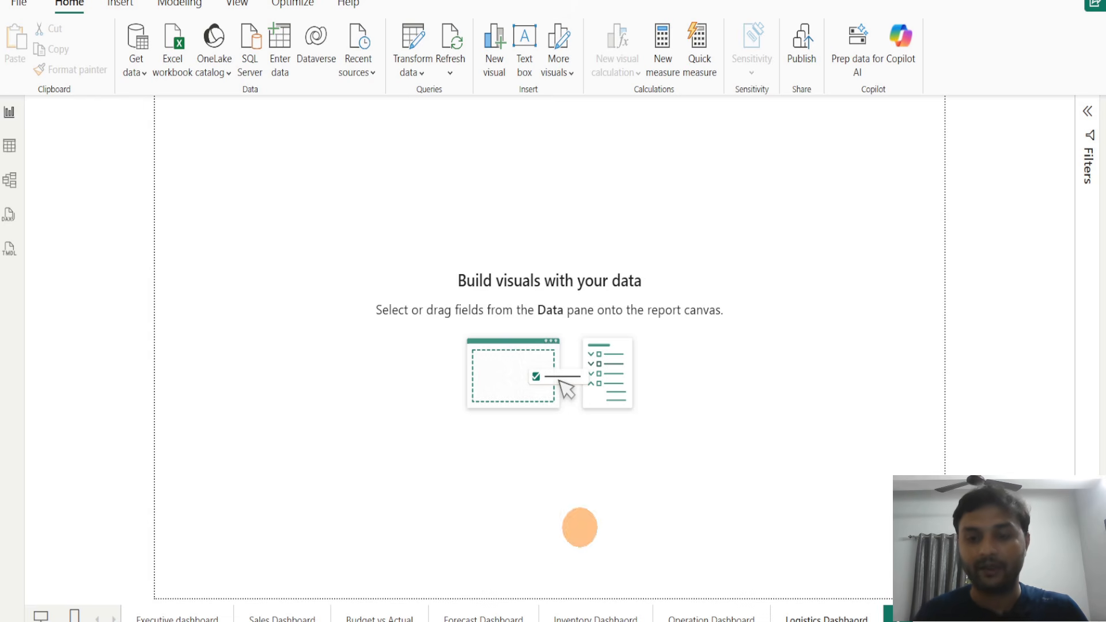
Check the row-count query in SQL Server Management Studio, then review the table relationships in Power BI's model view
mouse_move(632, 621)
left_click(632, 570)
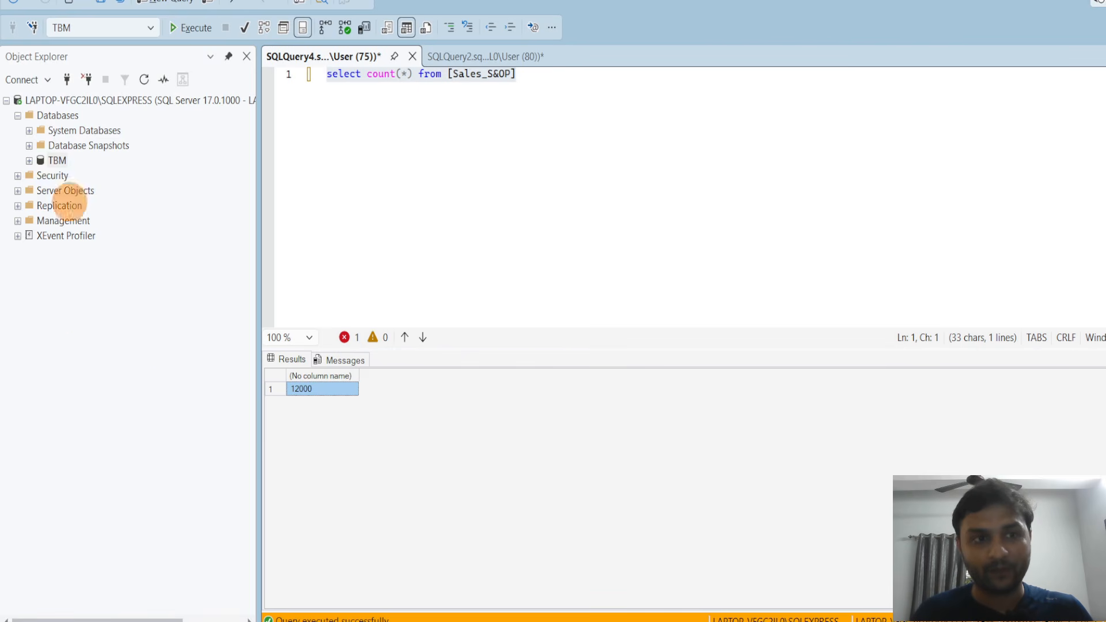
mouse_move(632, 621)
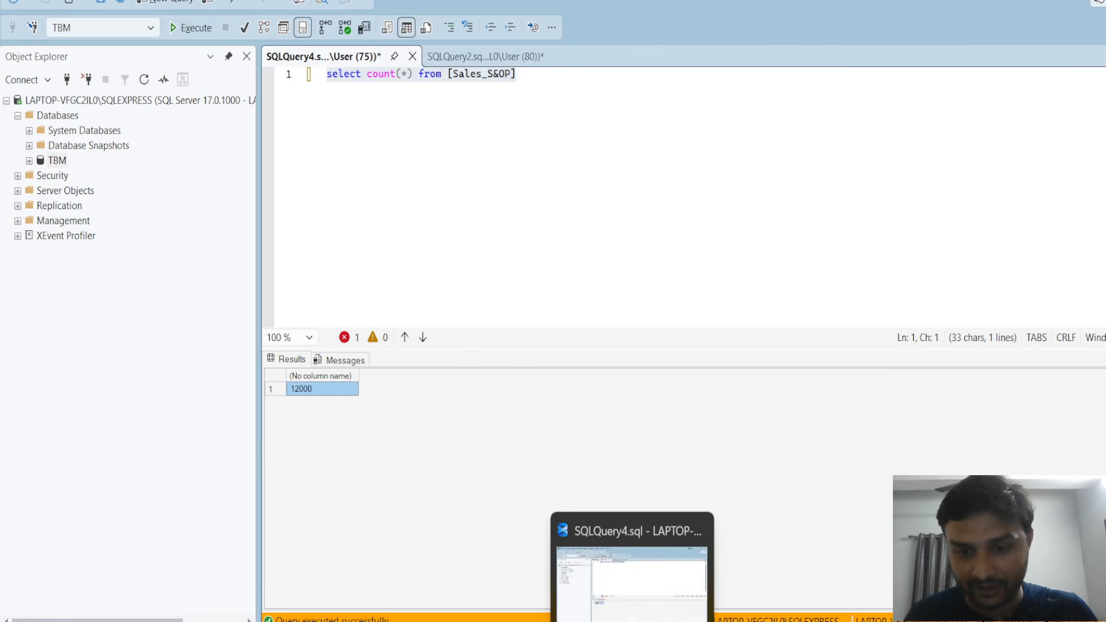
mouse_move(831, 621)
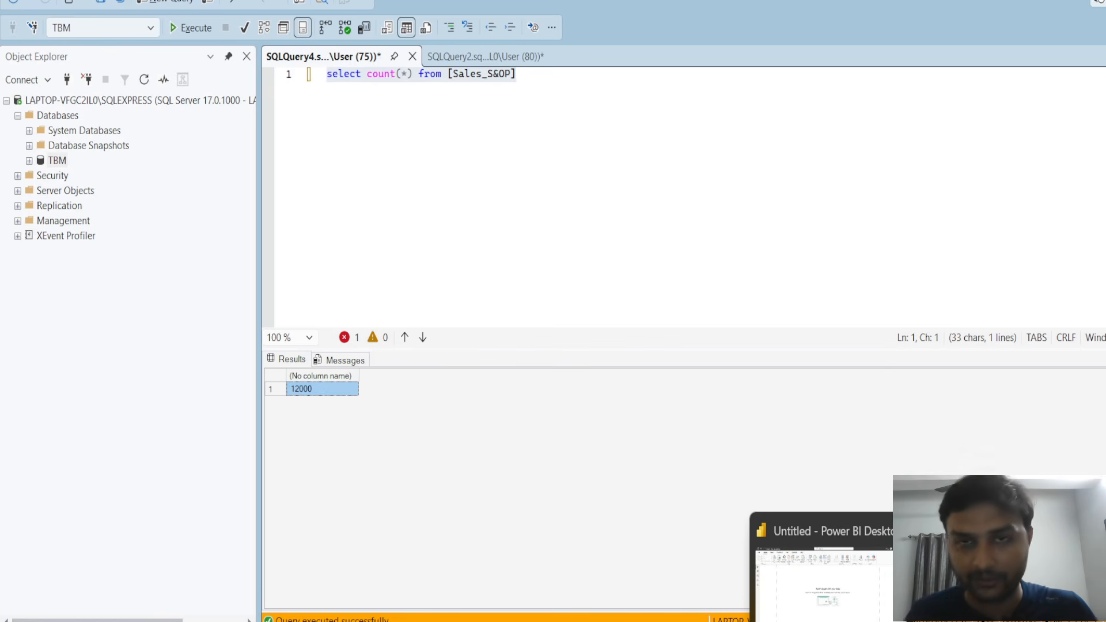
left_click(824, 582)
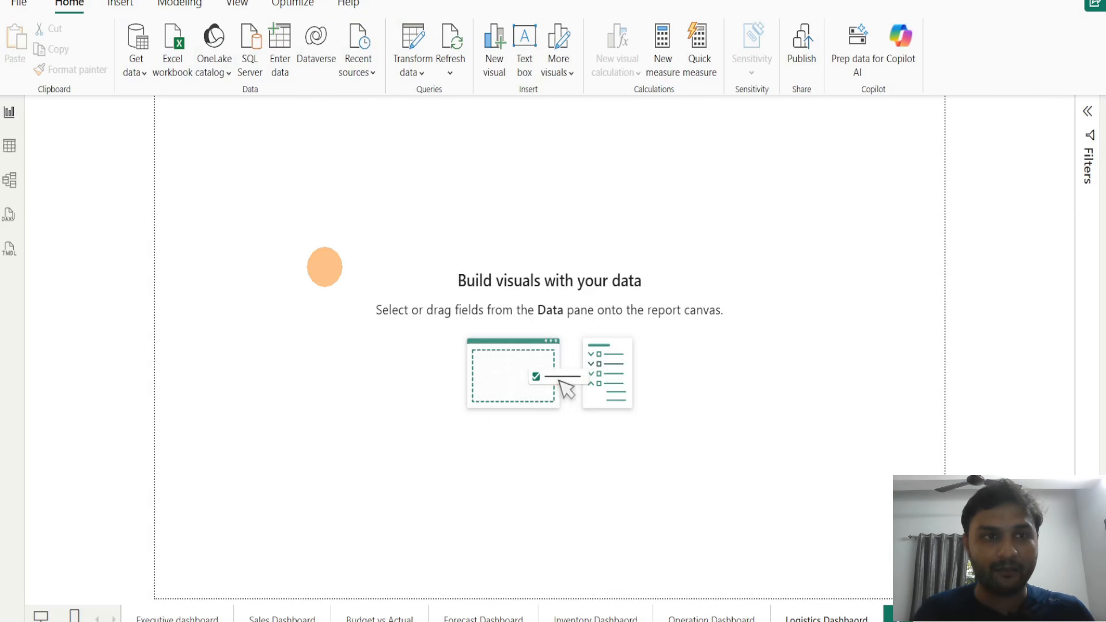
left_click(10, 179)
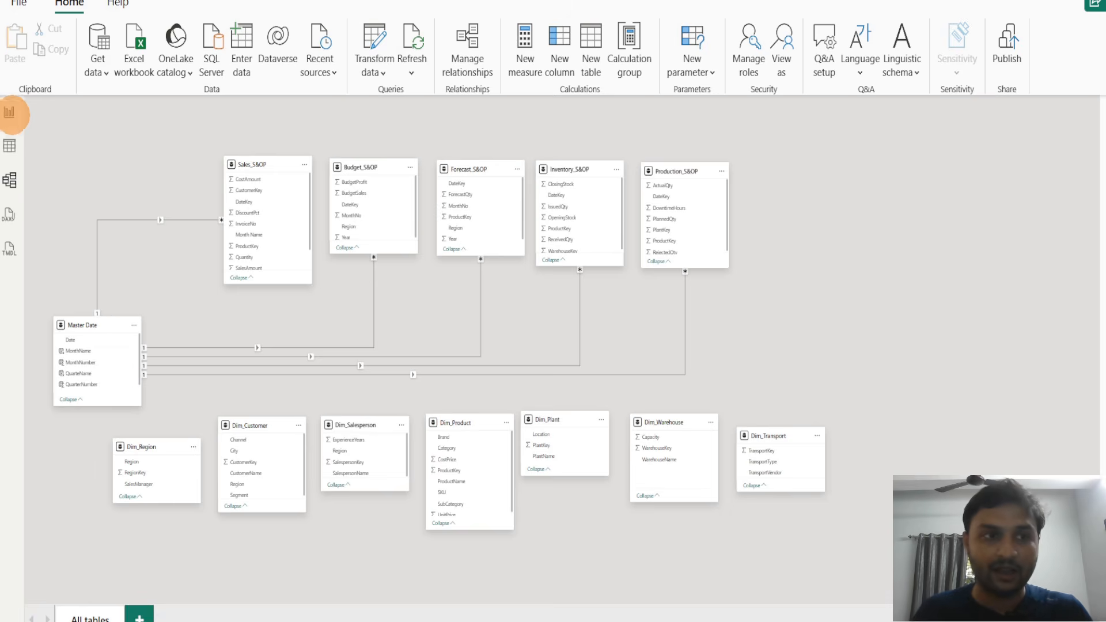
left_click(11, 112)
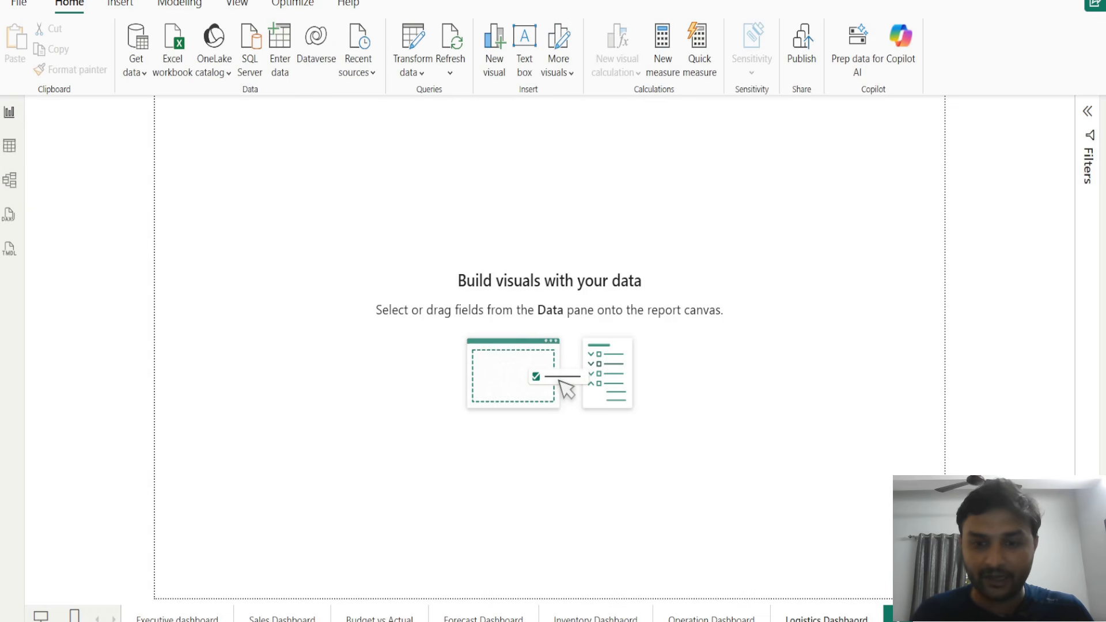
Consult the PDF's Dashboard Planning list and the Word document's Key Business KPIs section, returning to the Power BI report with its data fields shown
left_click(730, 621)
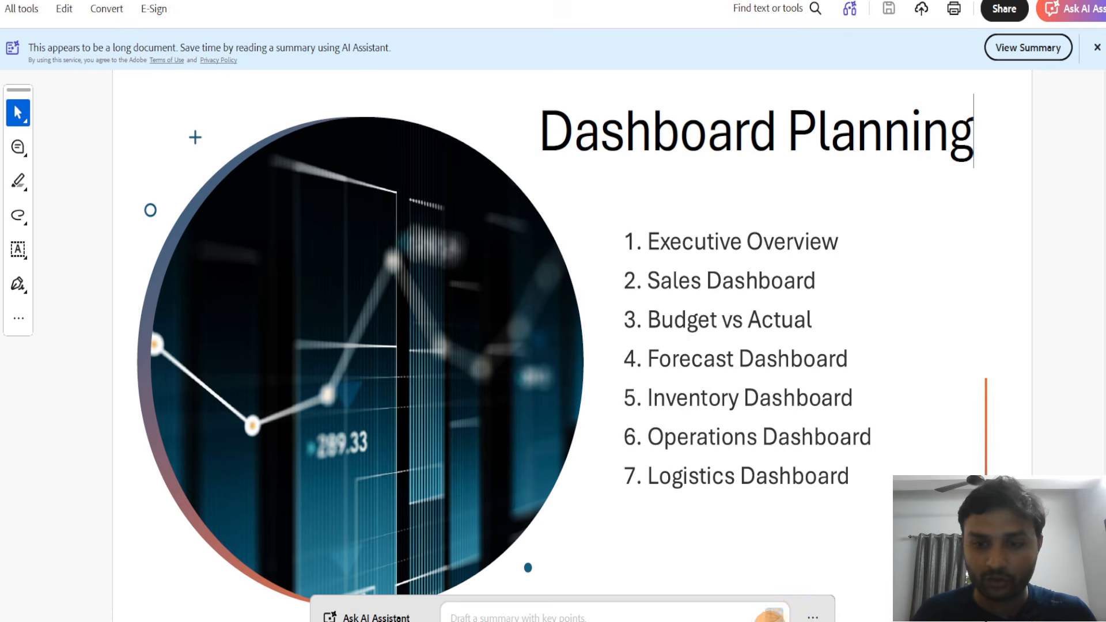
left_click(763, 620)
left_click(731, 620)
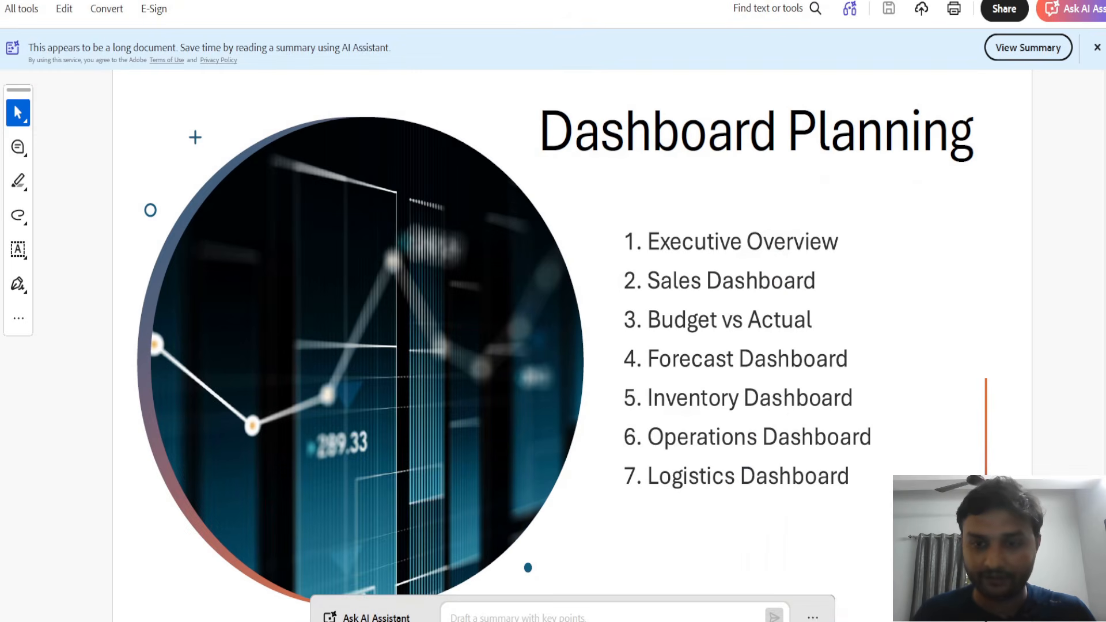
mouse_move(731, 621)
left_click(838, 621)
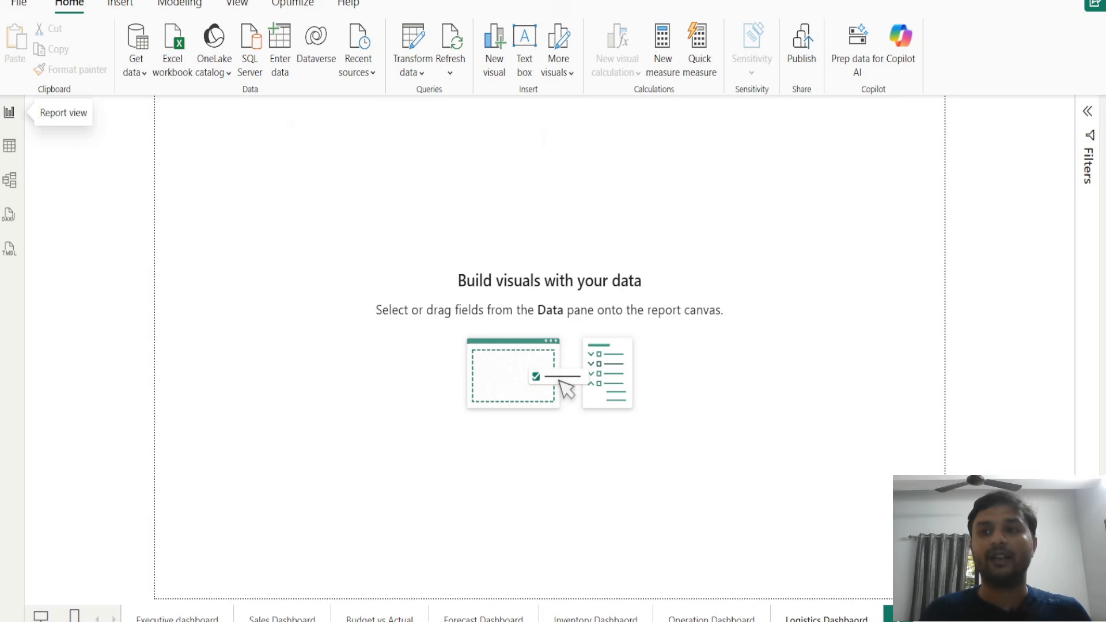
left_click(1100, 358)
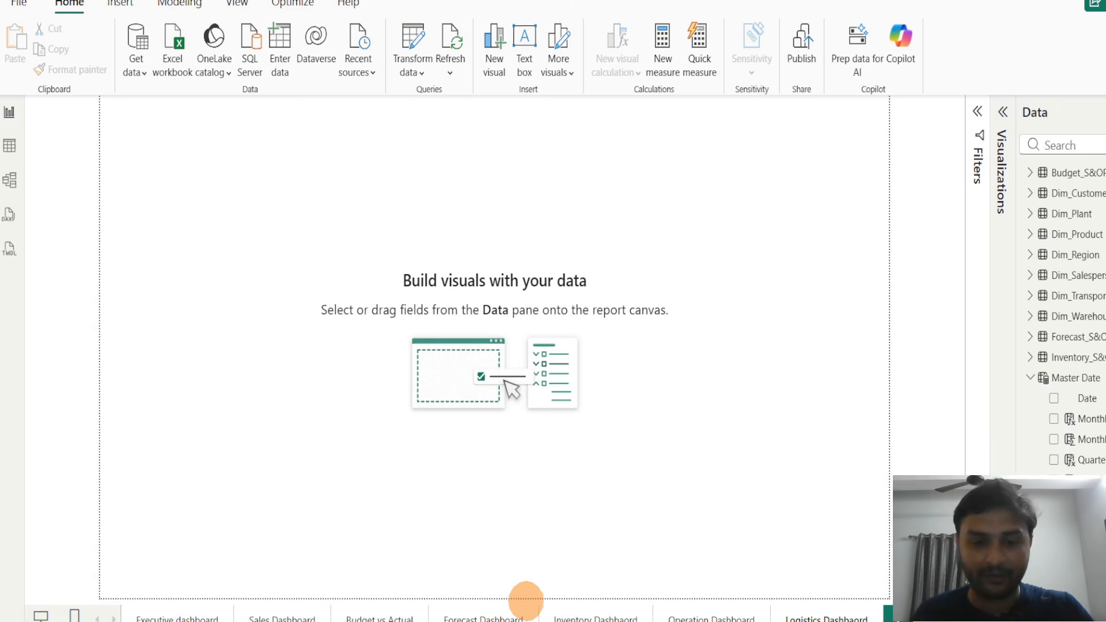
key("alt+Tab")
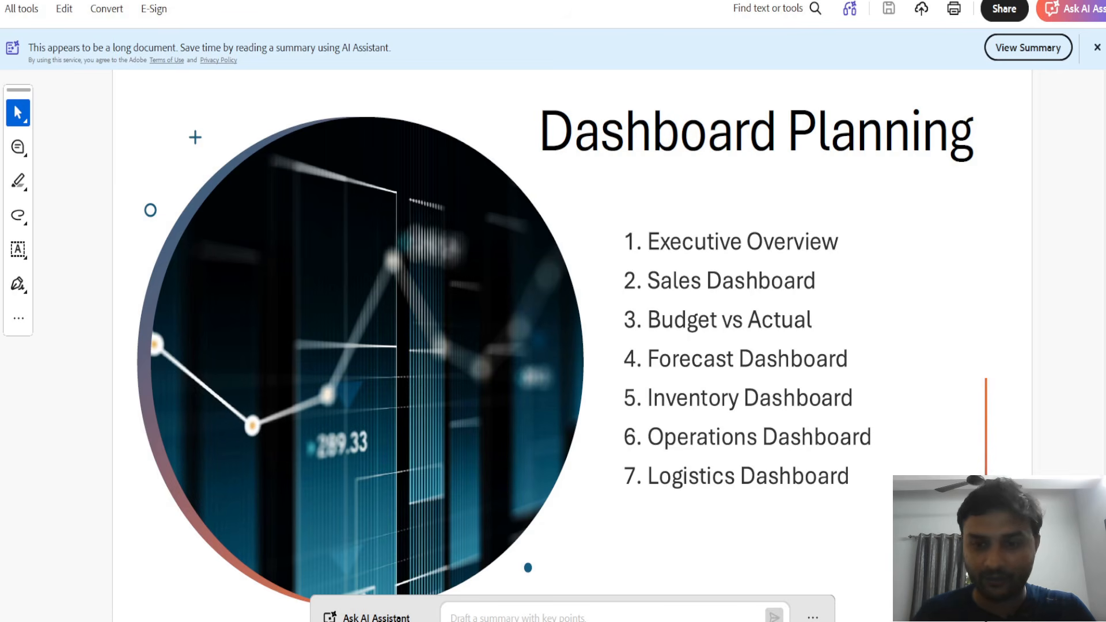
left_click(835, 615)
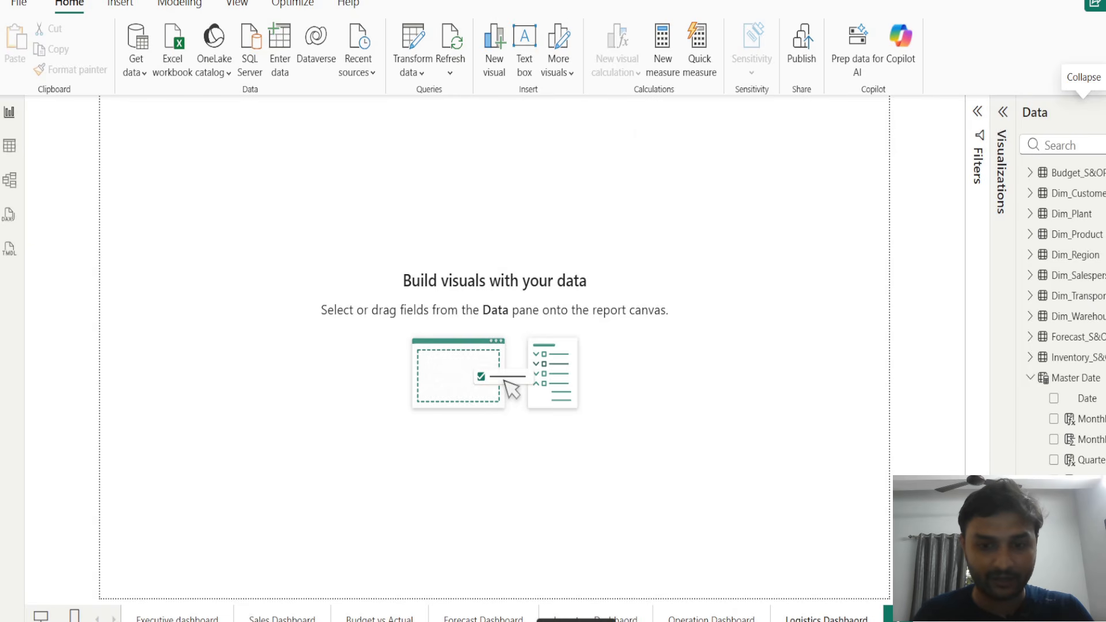
left_click(576, 581)
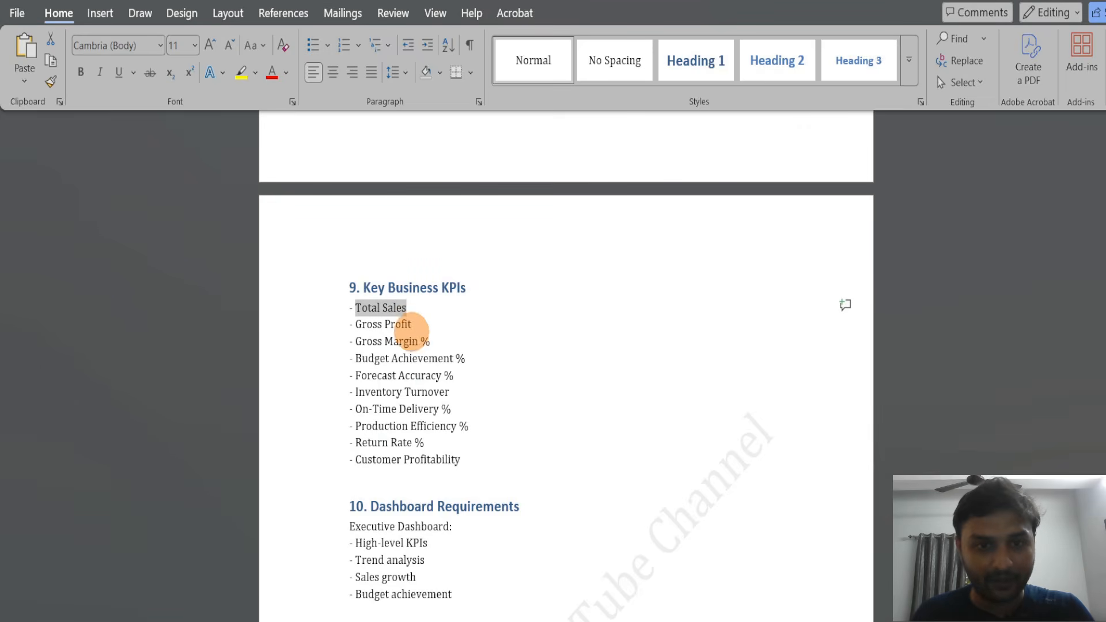
key("alt+Tab")
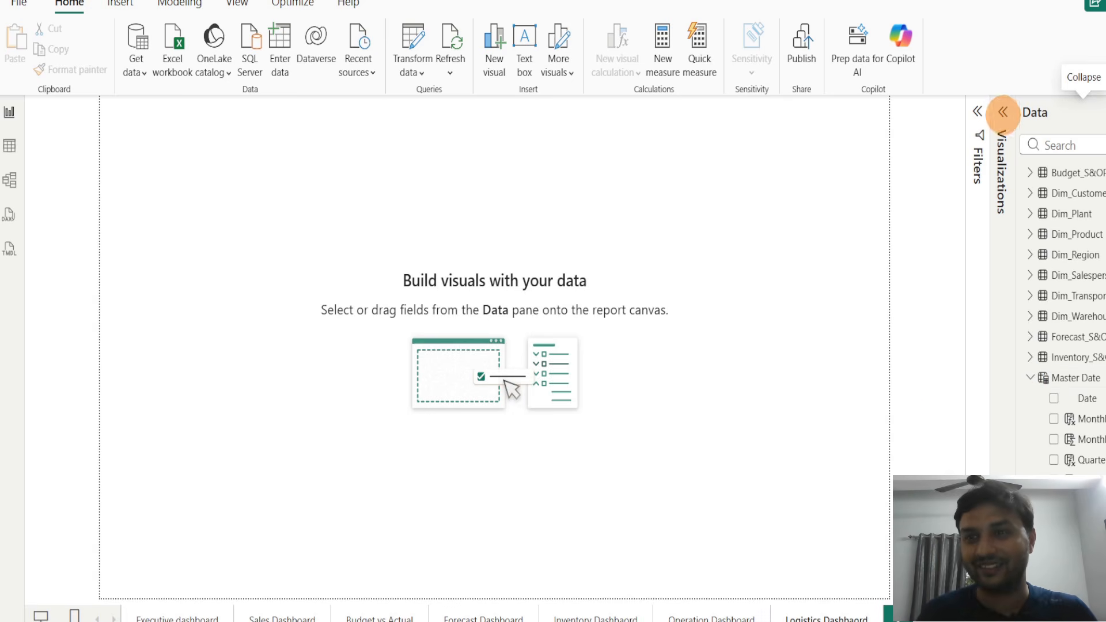
Insert a new card visual on the Logistics Dashbaord page
left_click(1003, 112)
left_click(1000, 271)
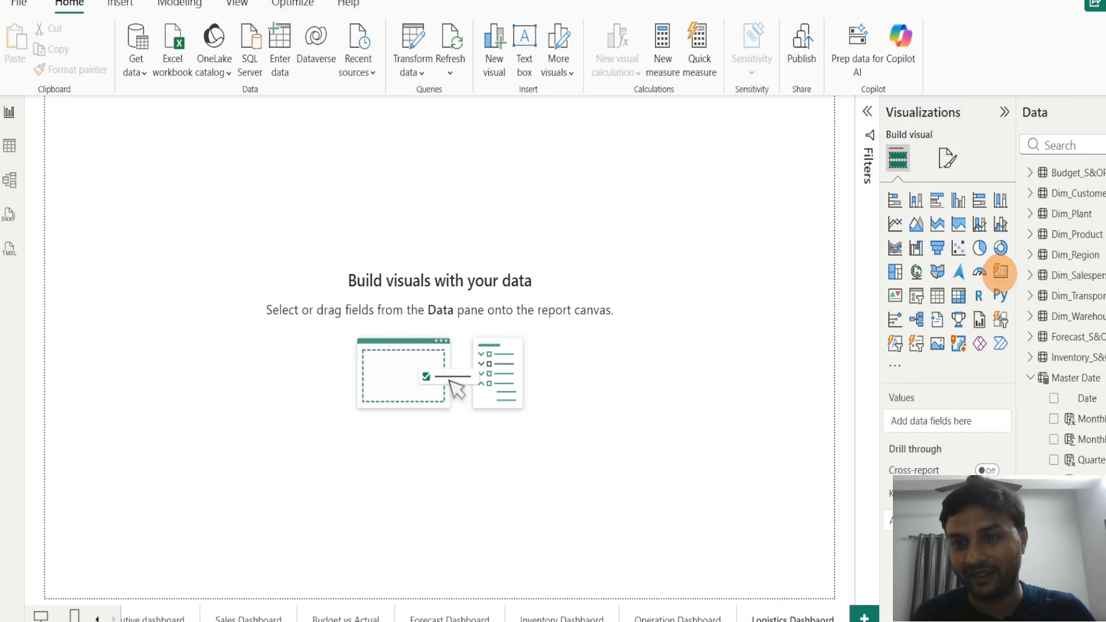
left_click_drag(159, 215, 398, 276)
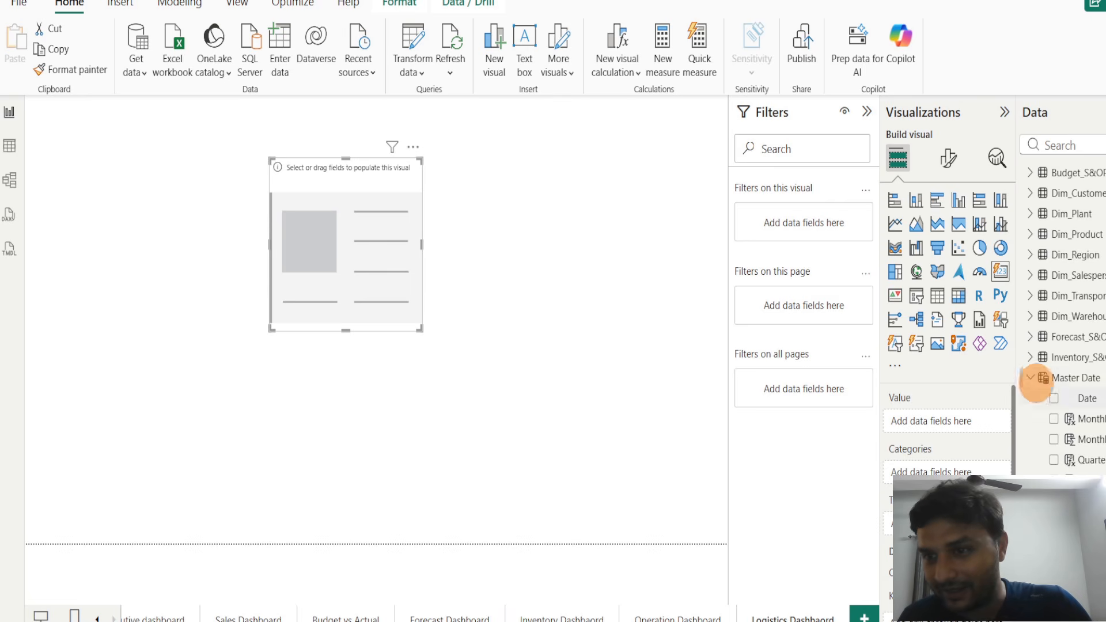
Examine the fields and rows of the Sales_S&OP table, then return to the report page
left_click(1030, 377)
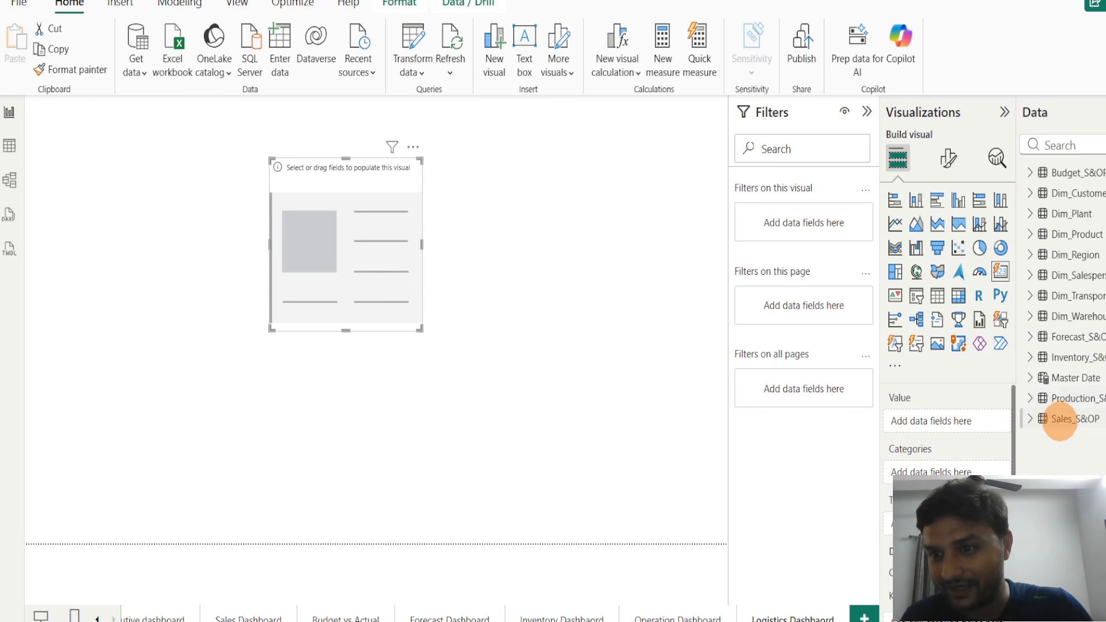
left_click(1030, 418)
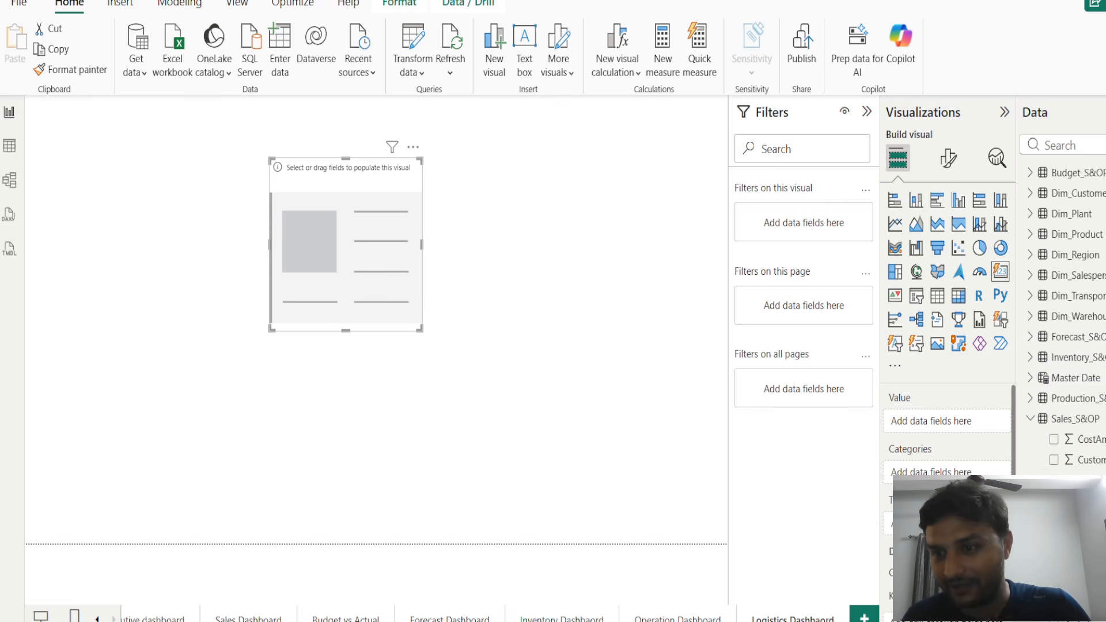
scroll(1066, 317, "down", 1)
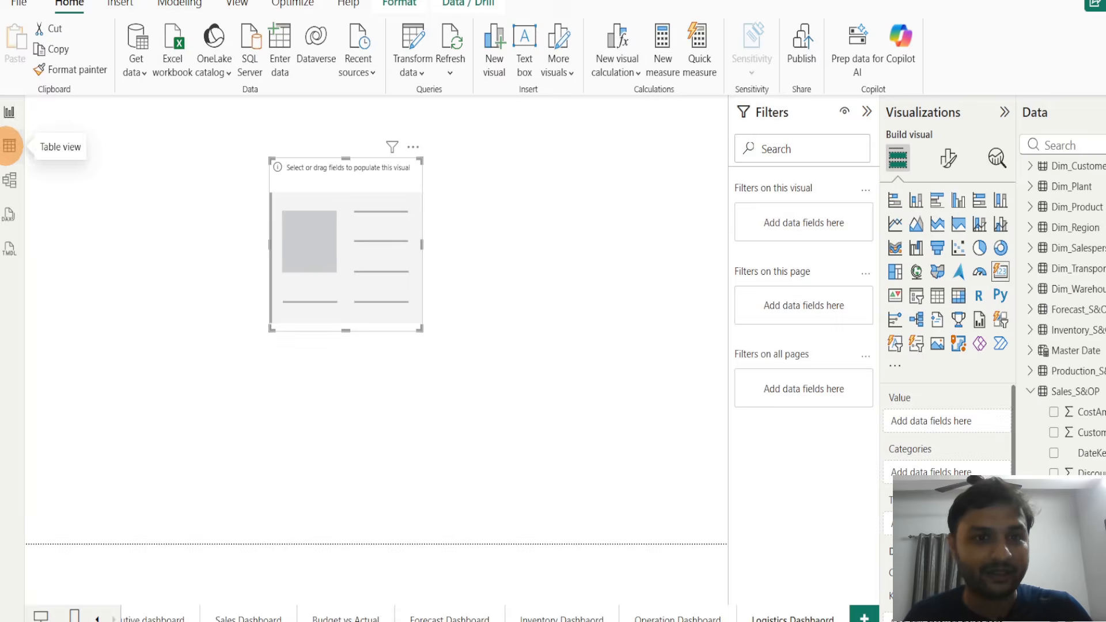
left_click(10, 146)
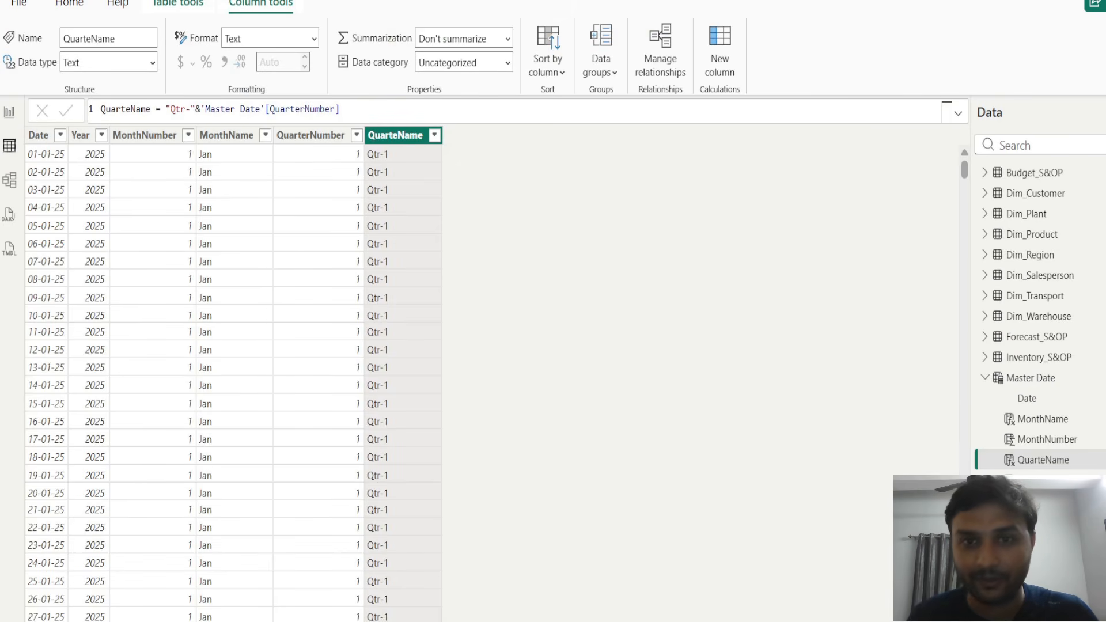
left_click(1035, 522)
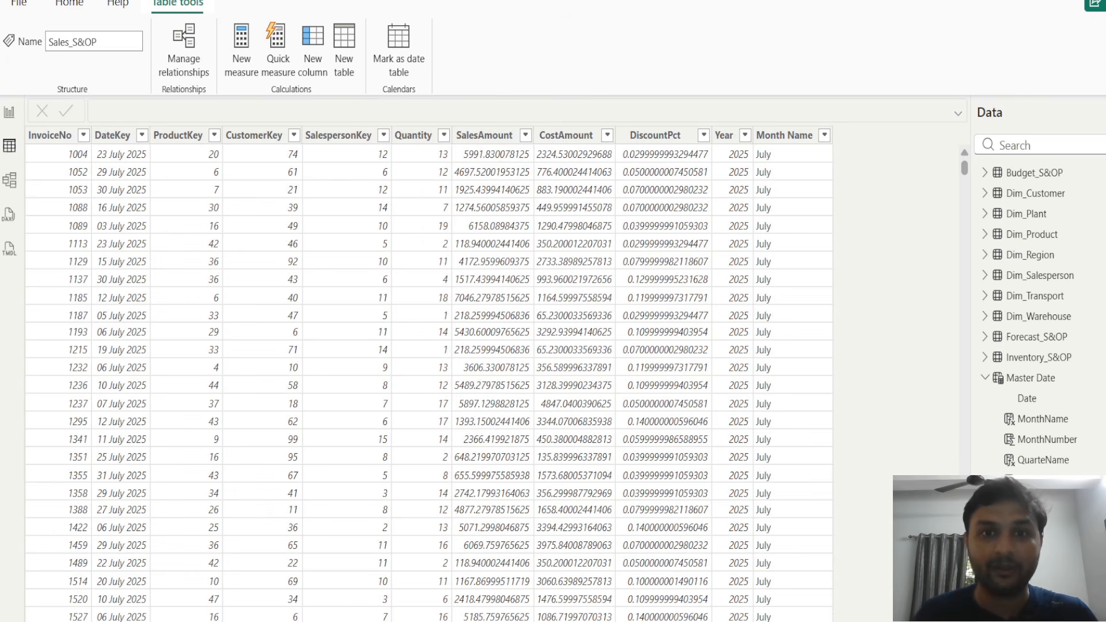
left_click(10, 112)
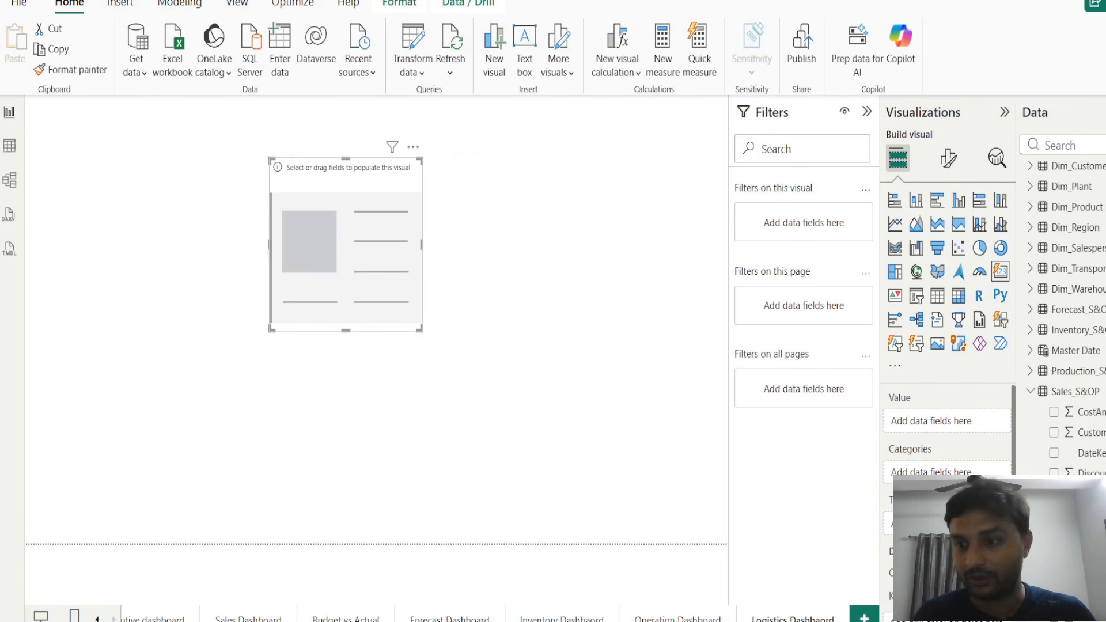
Set SalesAmount from Sales_S&OP as the card's value and resize the card to a compact, nearly square shape
left_click(1053, 576)
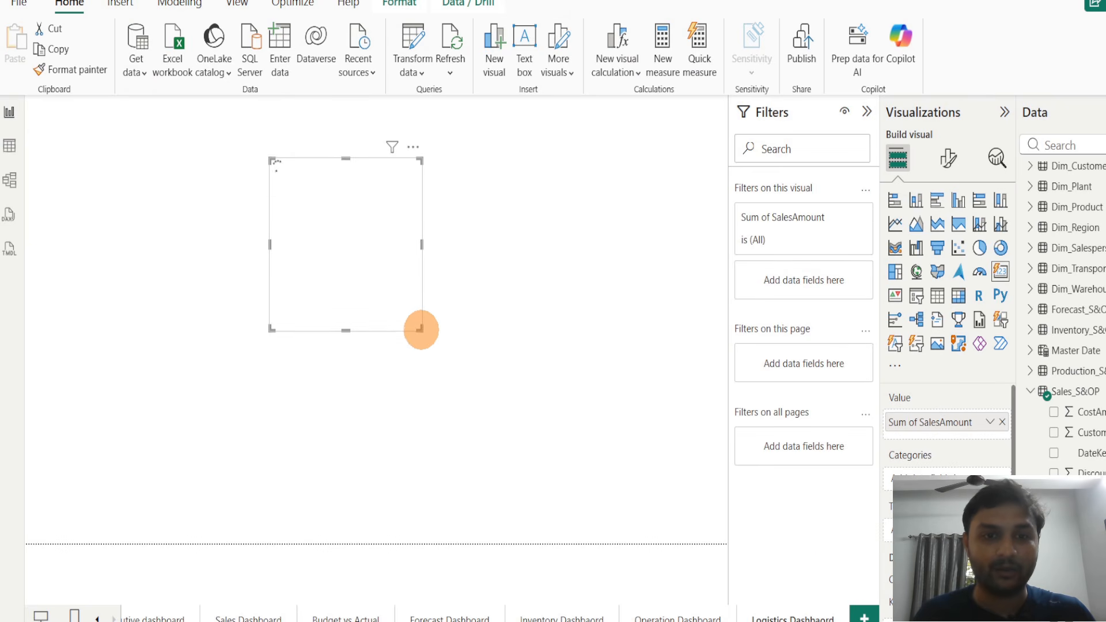
left_click_drag(421, 330, 509, 307)
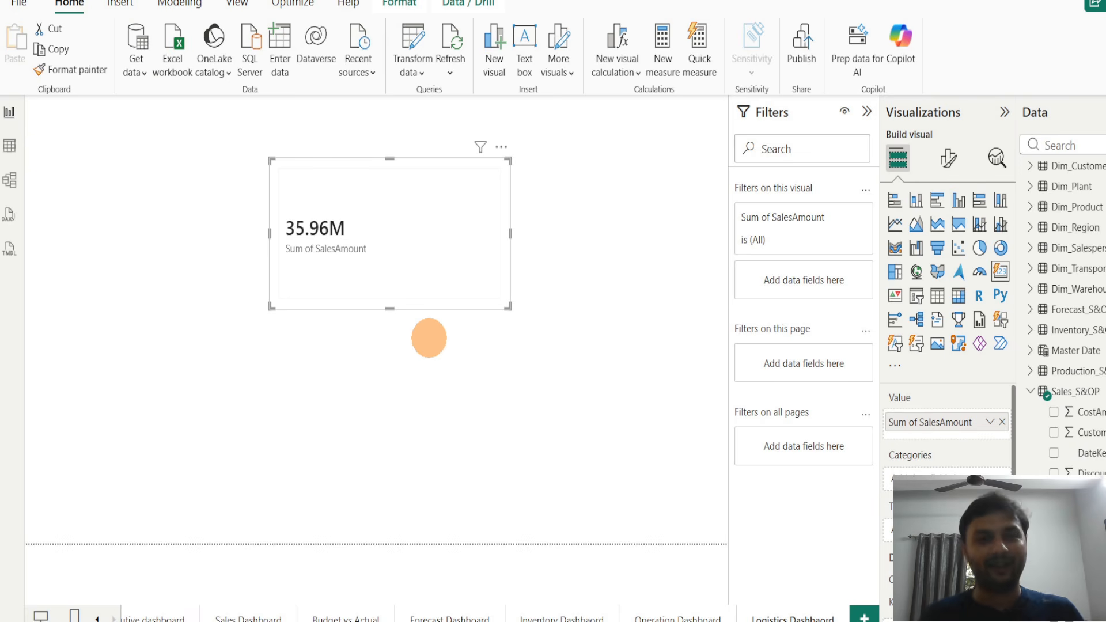
left_click_drag(507, 306, 430, 305)
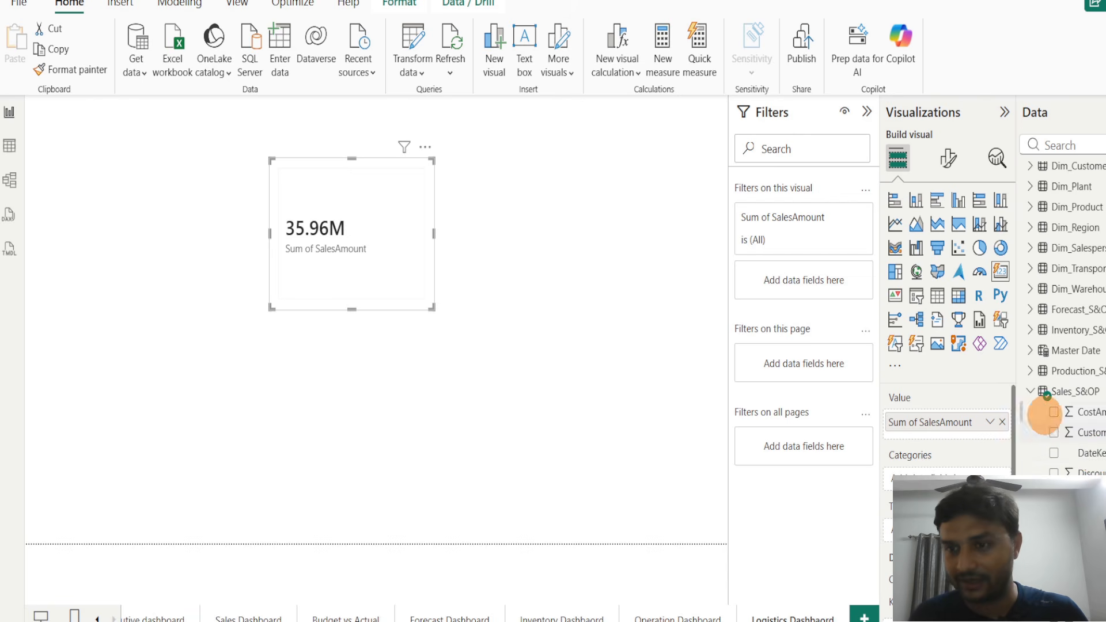
Collapse the Sales_S&OP field list and review the options available for that table
left_click(1031, 391)
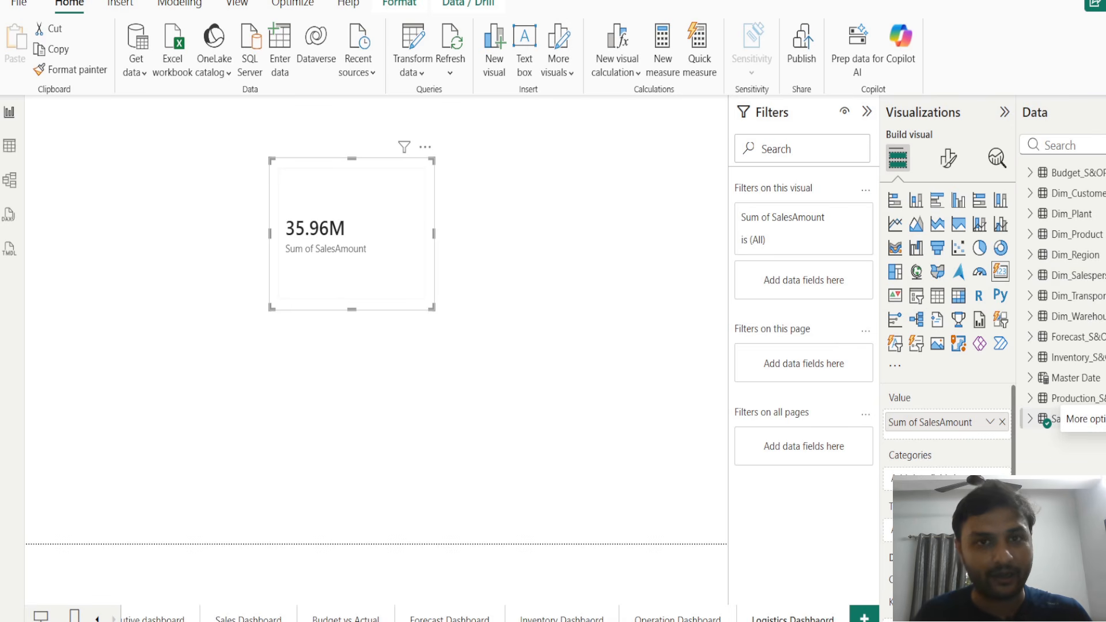
left_click(1056, 418)
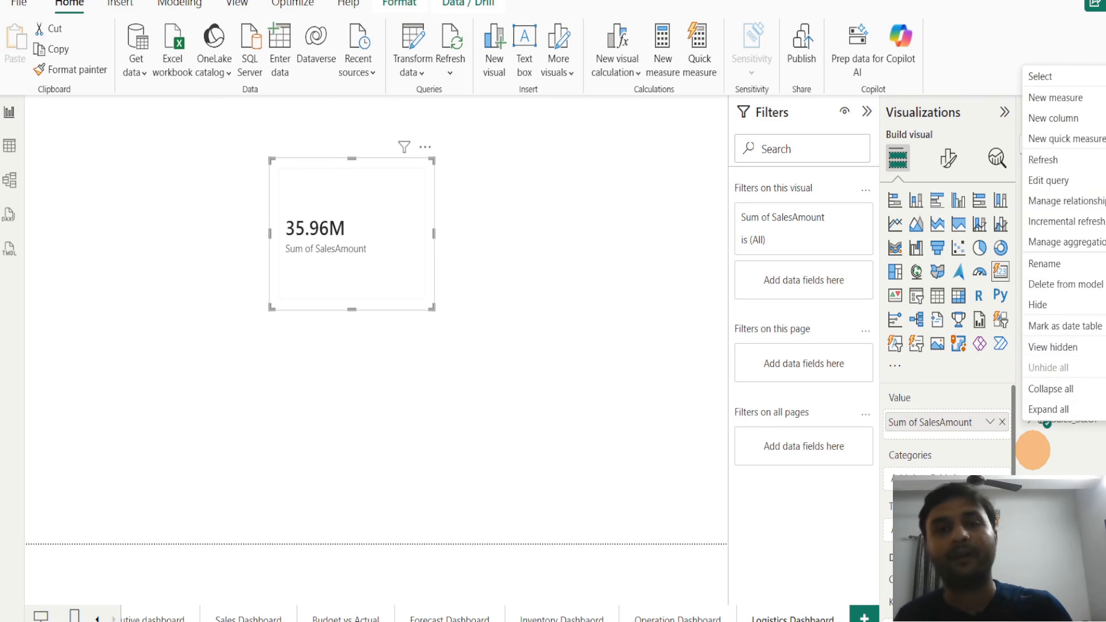
left_click(1051, 458)
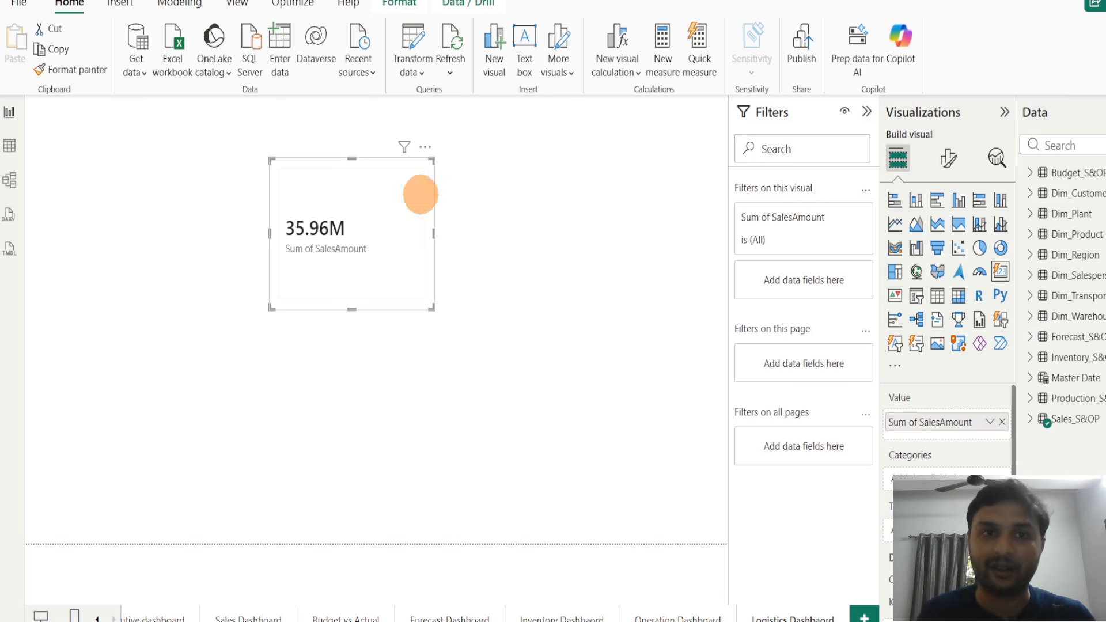
Create a blank table named Sales Calculation by entering data manually and load it into the model
left_click(279, 45)
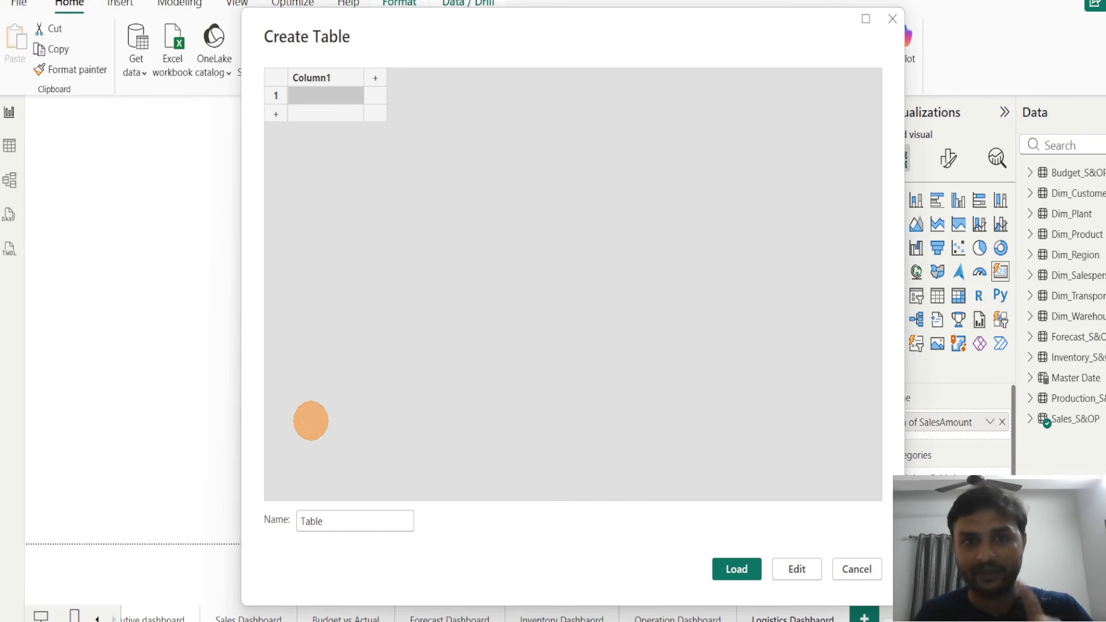
double_click(314, 520)
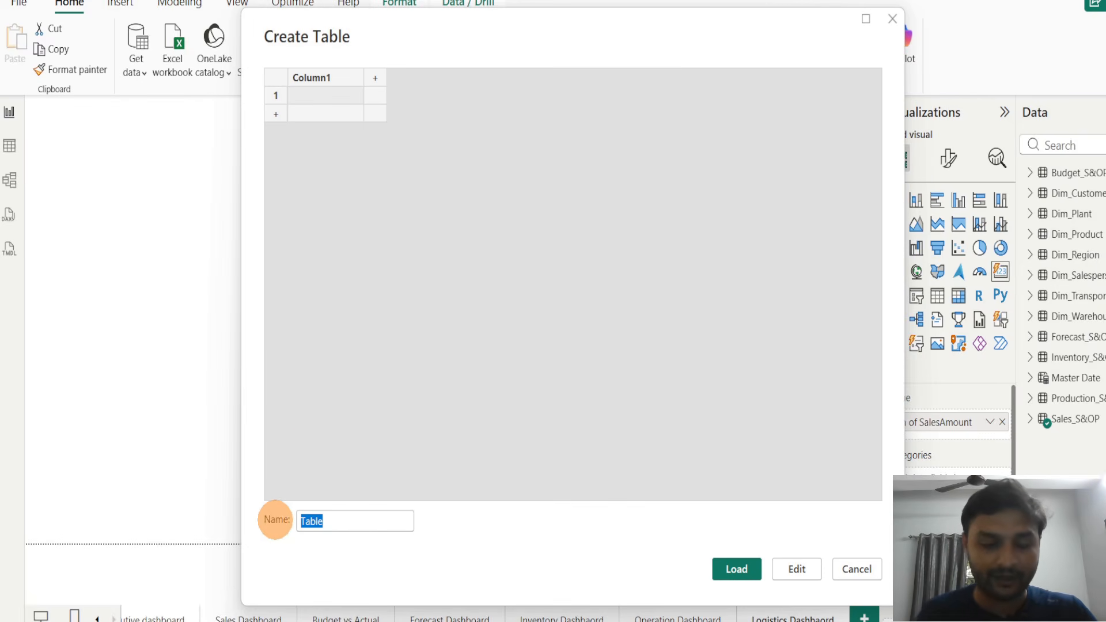
type("S")
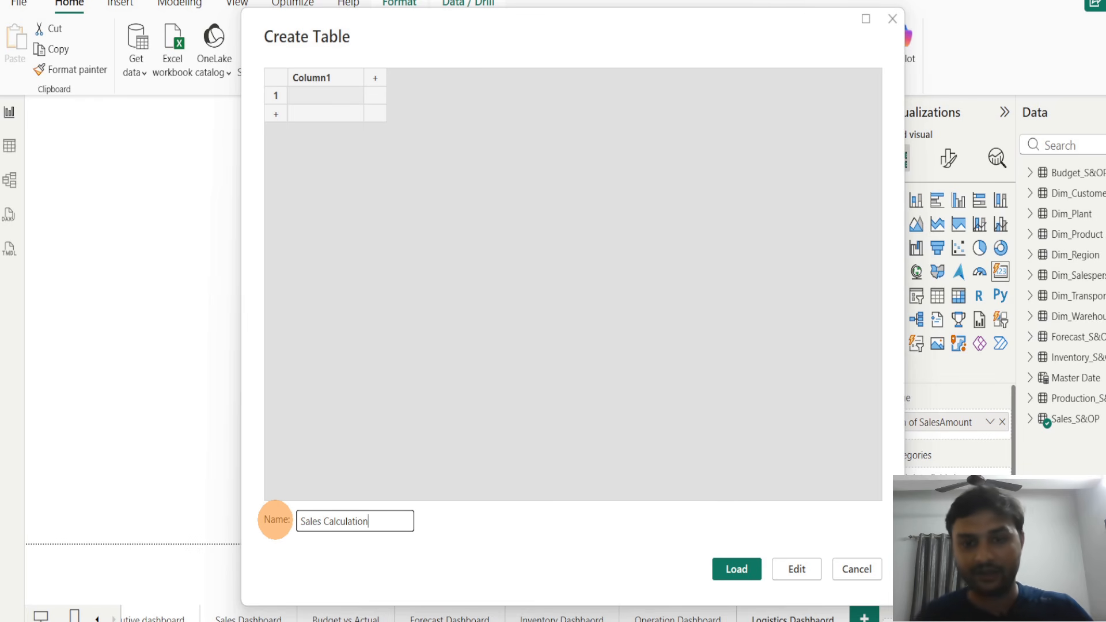
left_click(736, 568)
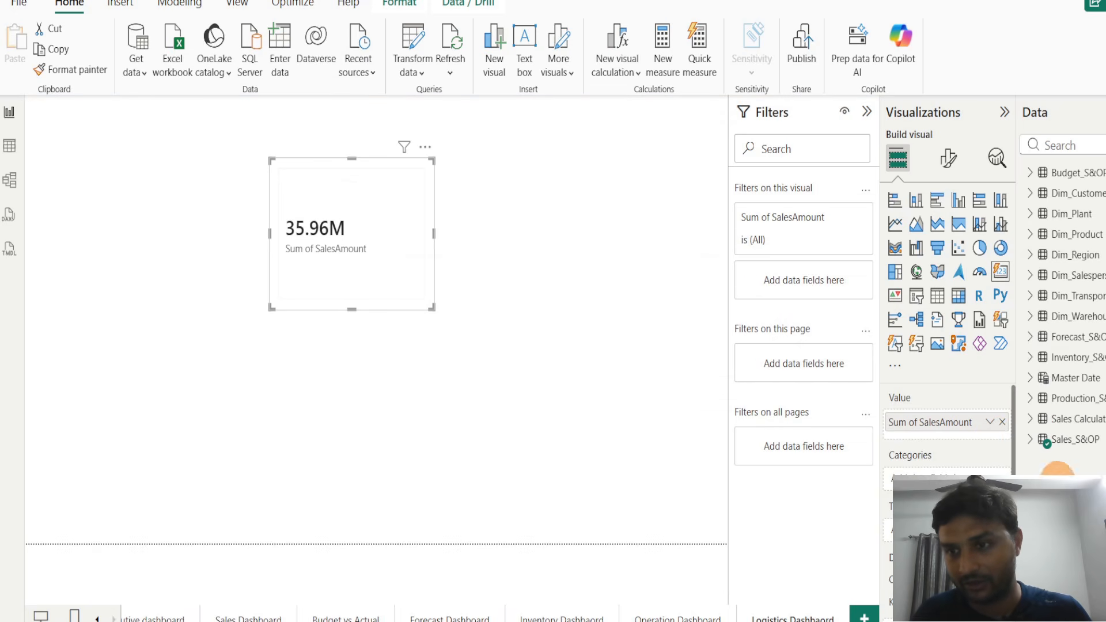
Add a new measure to the Sales Calculation table and begin its formula with the name TotalSales
left_click(1072, 419)
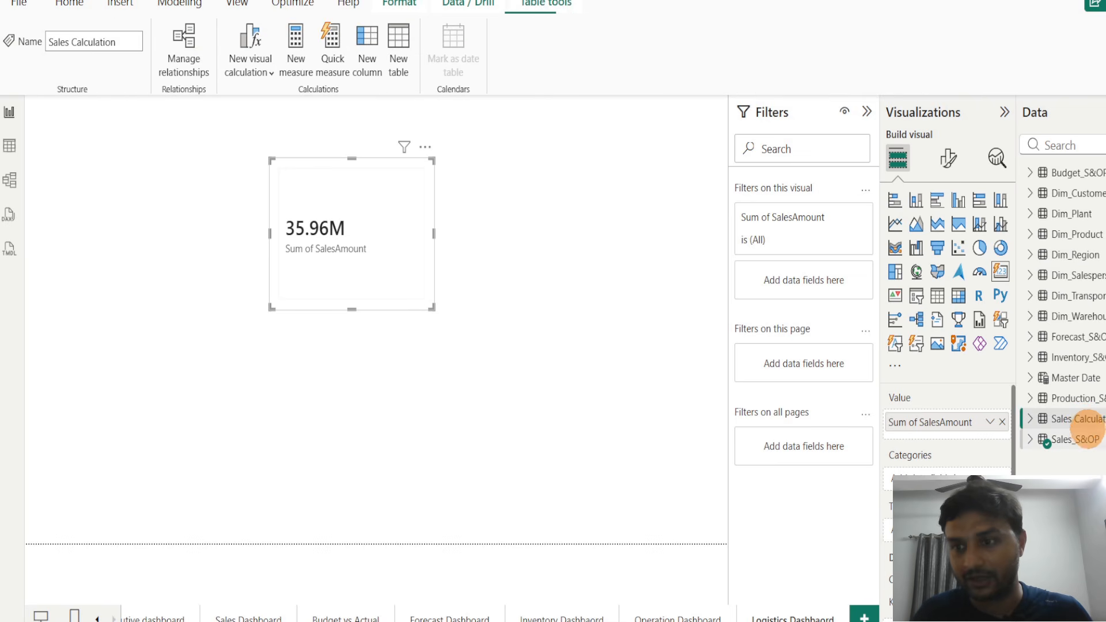
right_click(1073, 419)
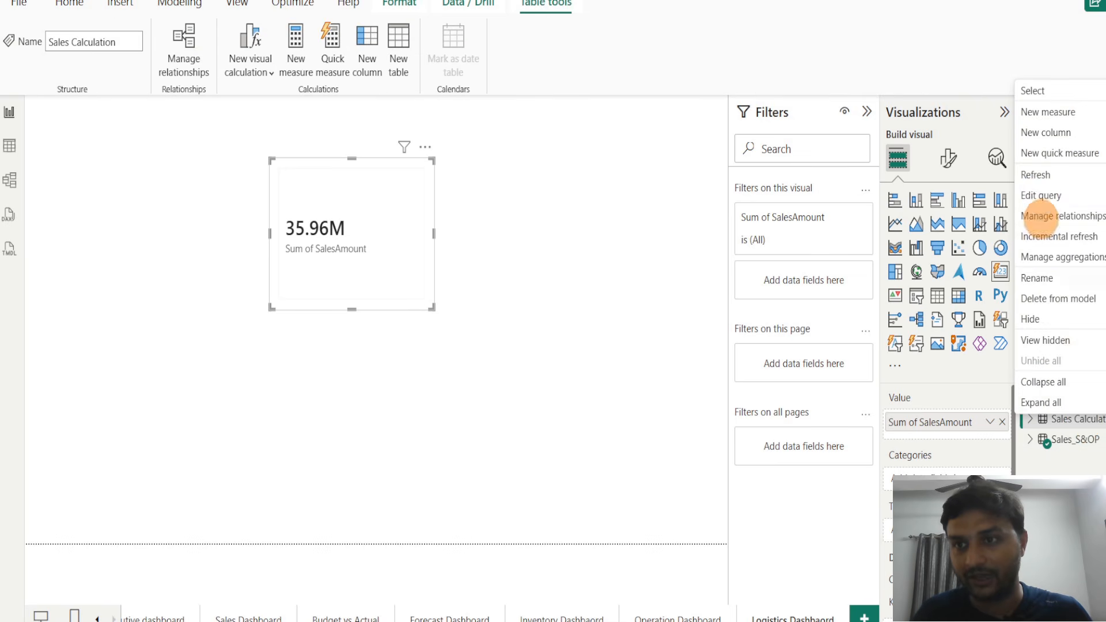
left_click(1046, 112)
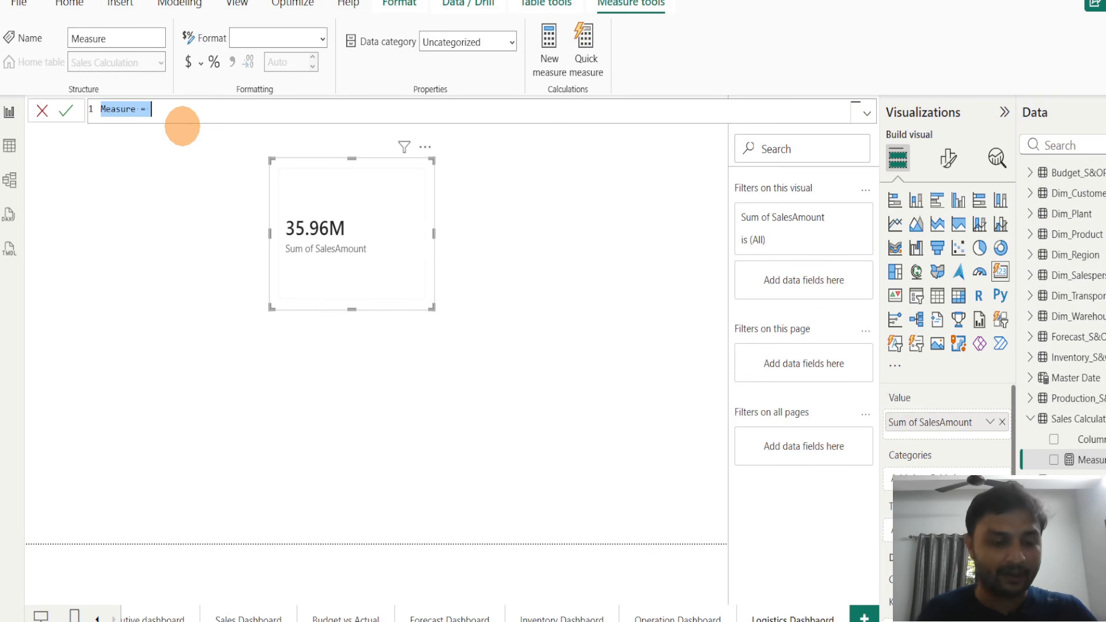
type("TotalSales=")
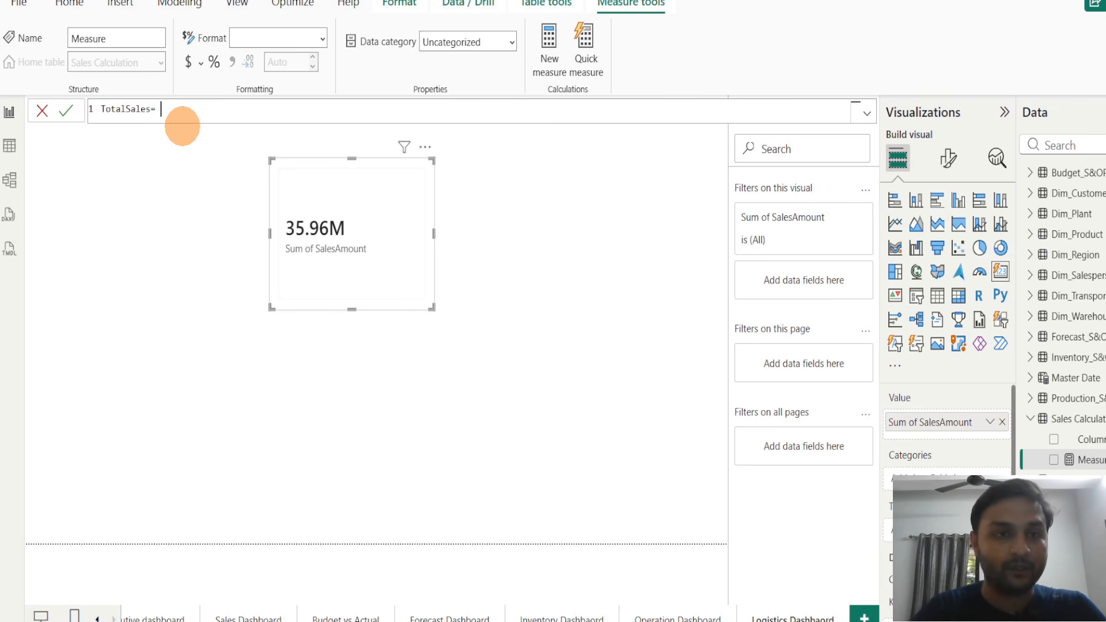
scroll(183, 125, "up", 1)
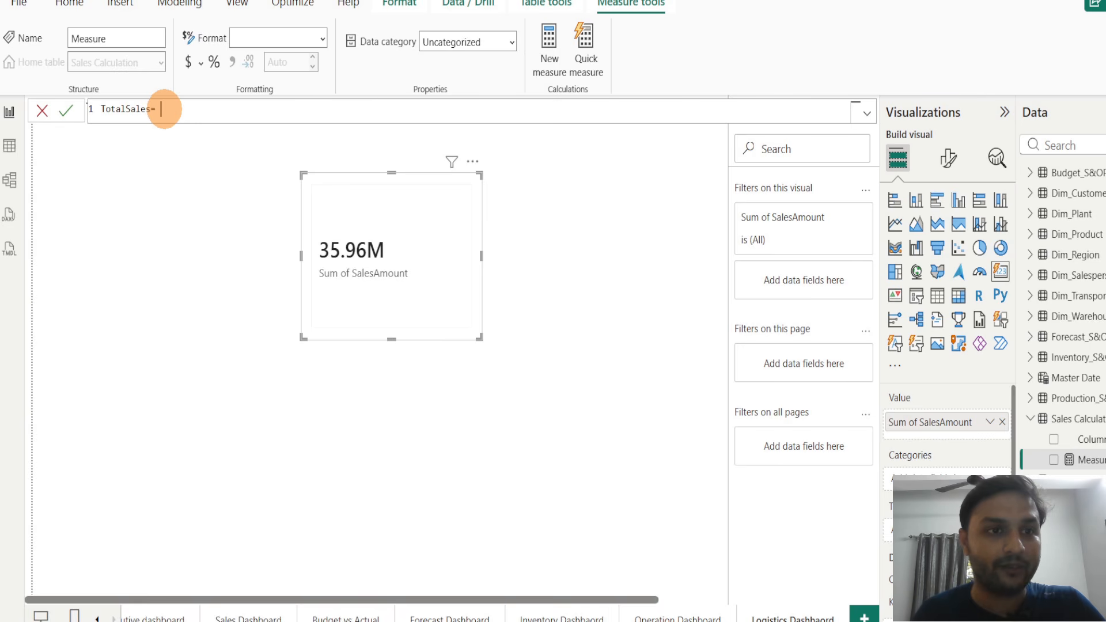
scroll(165, 109, "up", 2)
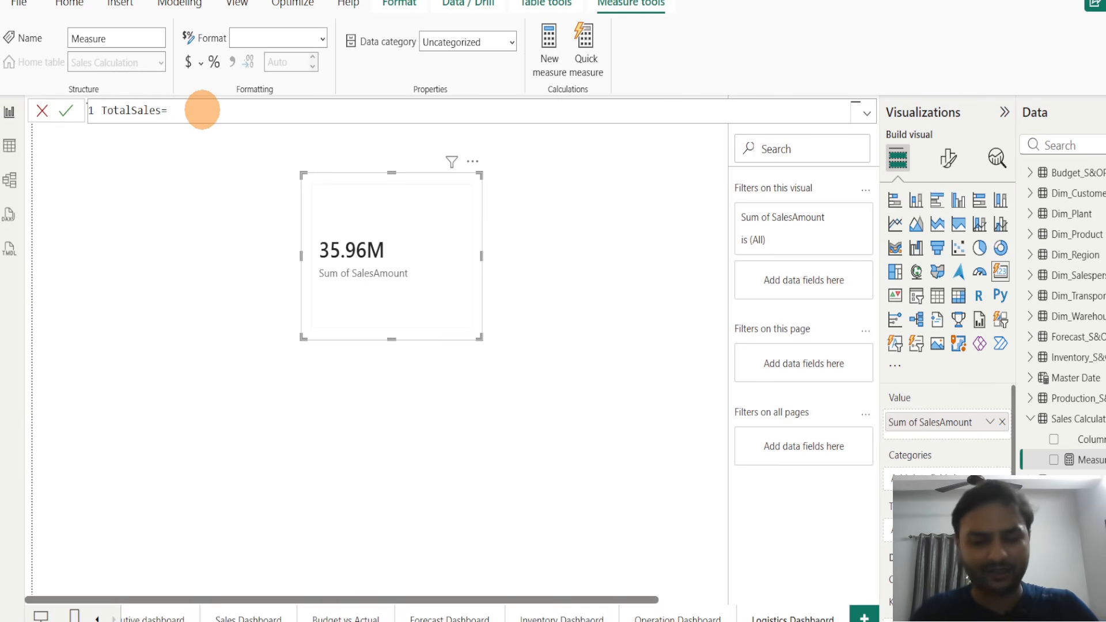
type("calc")
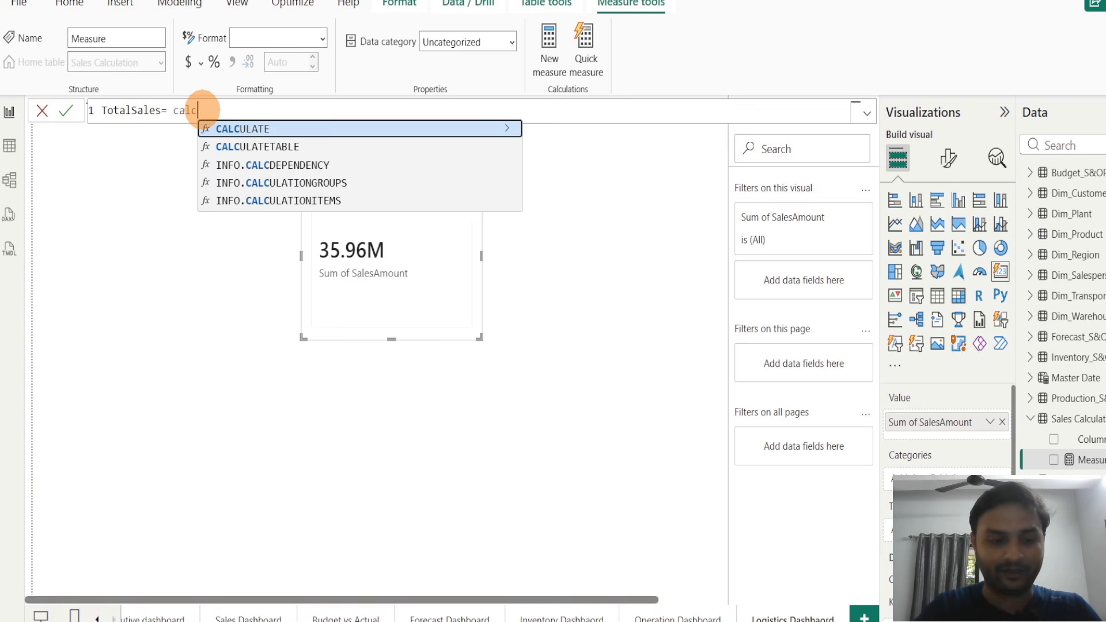
key("Tab")
type("sum")
key("BackSpace")
key("BackSpace")
key("BackSpace")
key("BackSpace")
key("BackSpace")
key("BackSpace")
key("BackSpace")
key("BackSpace")
key("BackSpace")
key("BackSpace")
key("BackSpace")
key("BackSpace")
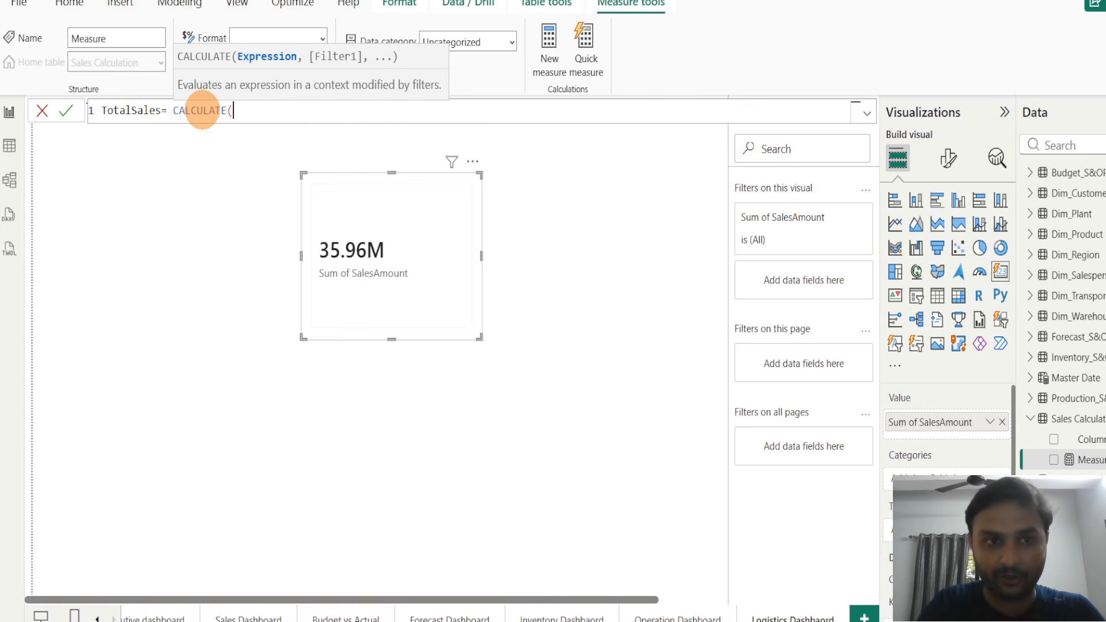
key("BackSpace")
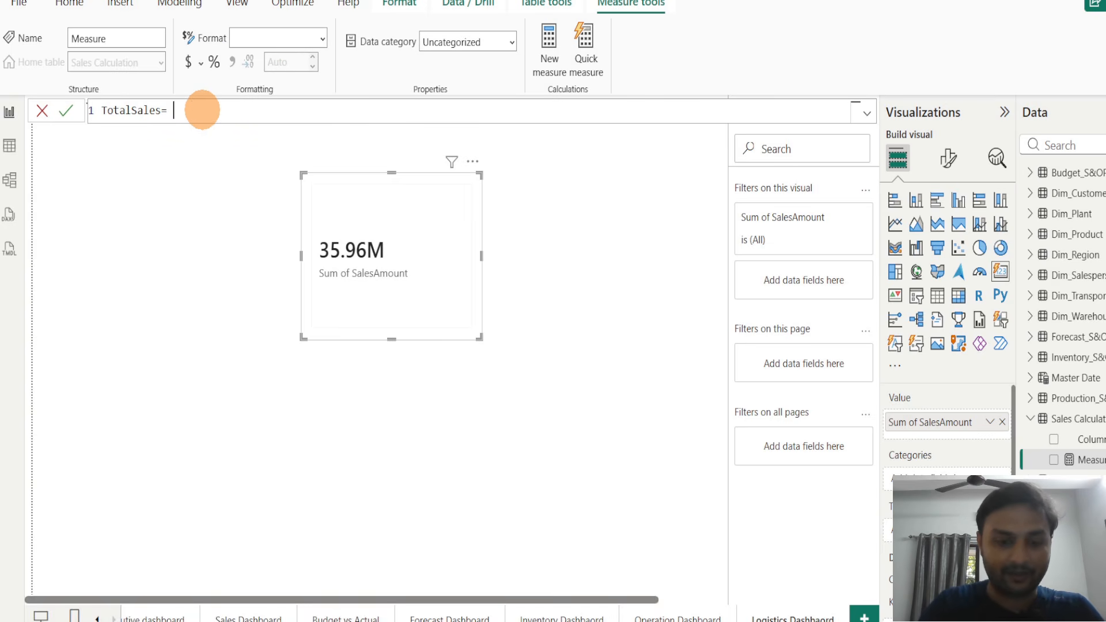
Define TotalSales as SUM('Sales_S&OP'[SalesAmount]) and commit the measure
type("sum")
key("Tab")
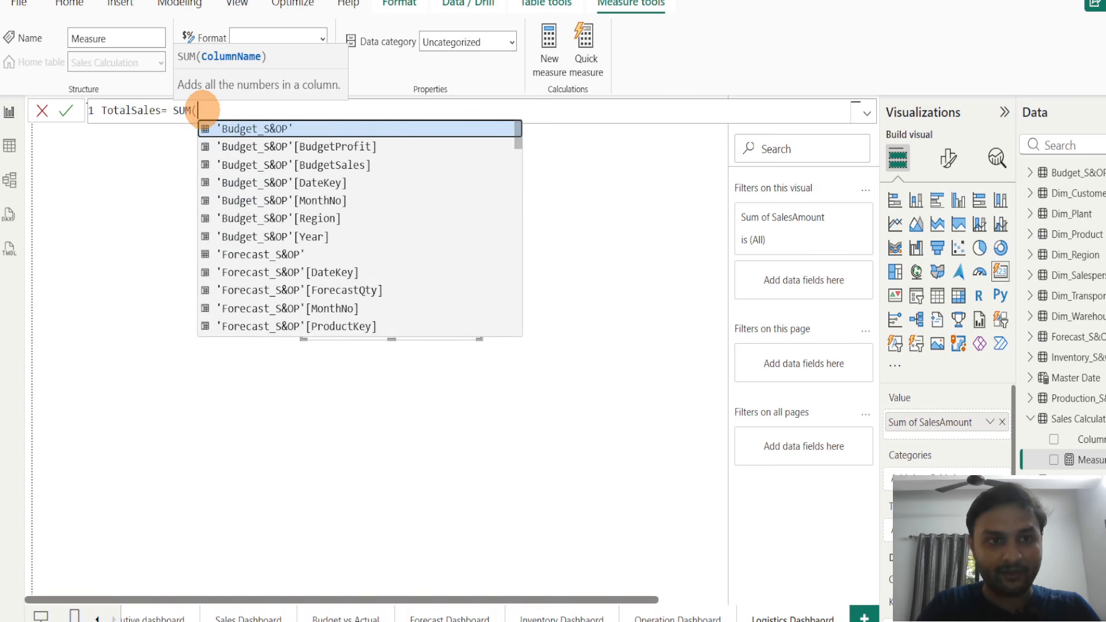
type("sales")
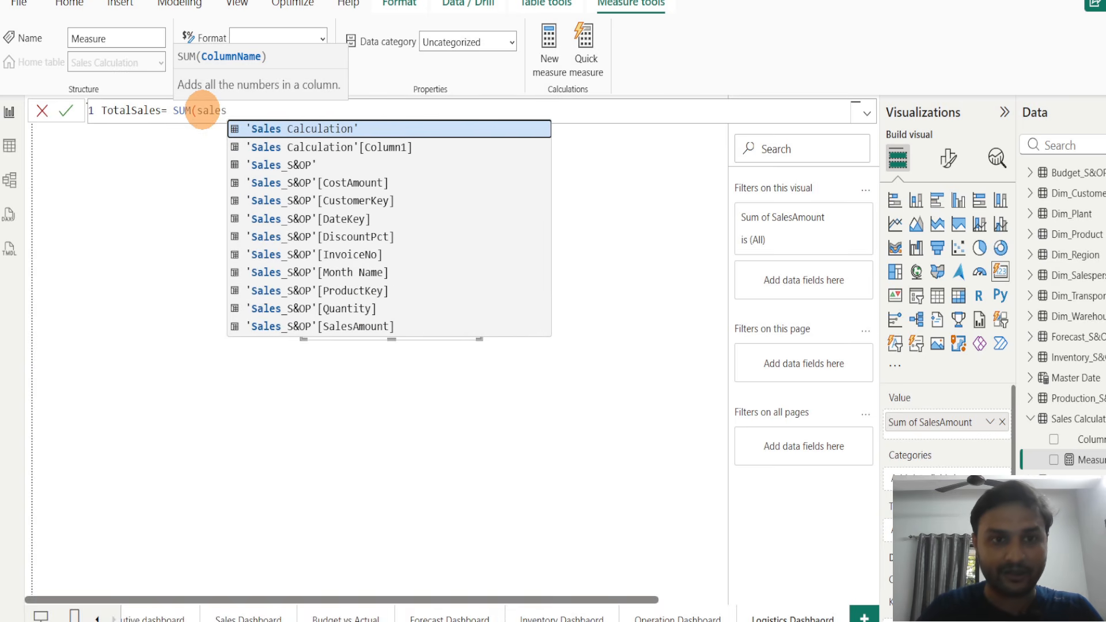
key("Down")
key("Down")
key("Down")
key("Down")
key("Down")
key("Down")
key("Down")
key("Down")
key("Down")
key("Down")
key("Down")
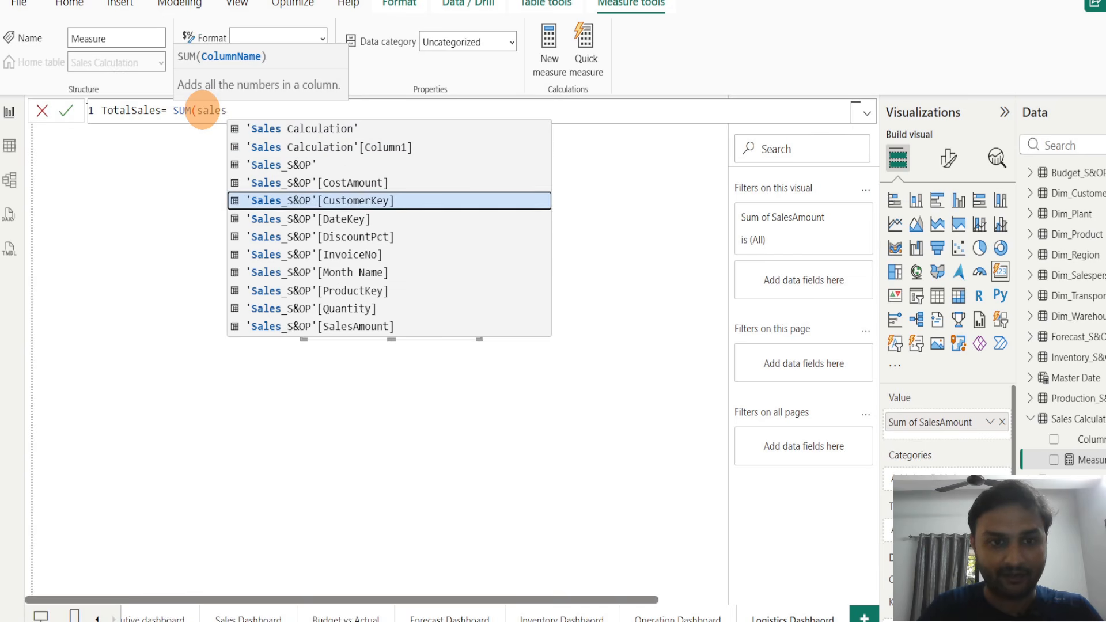
key("Tab")
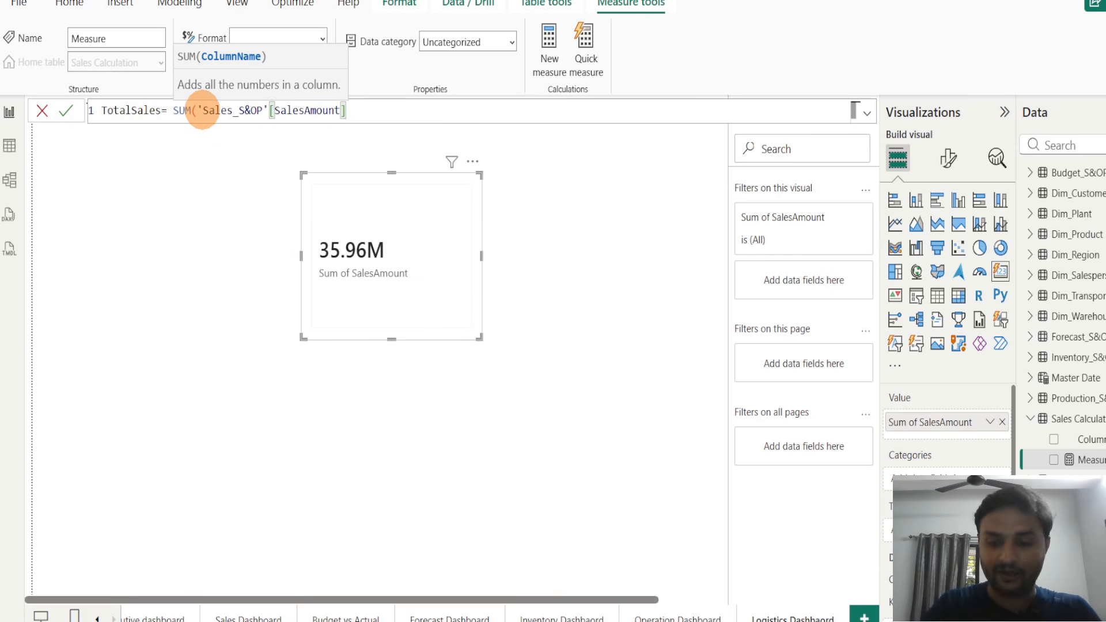
type(")")
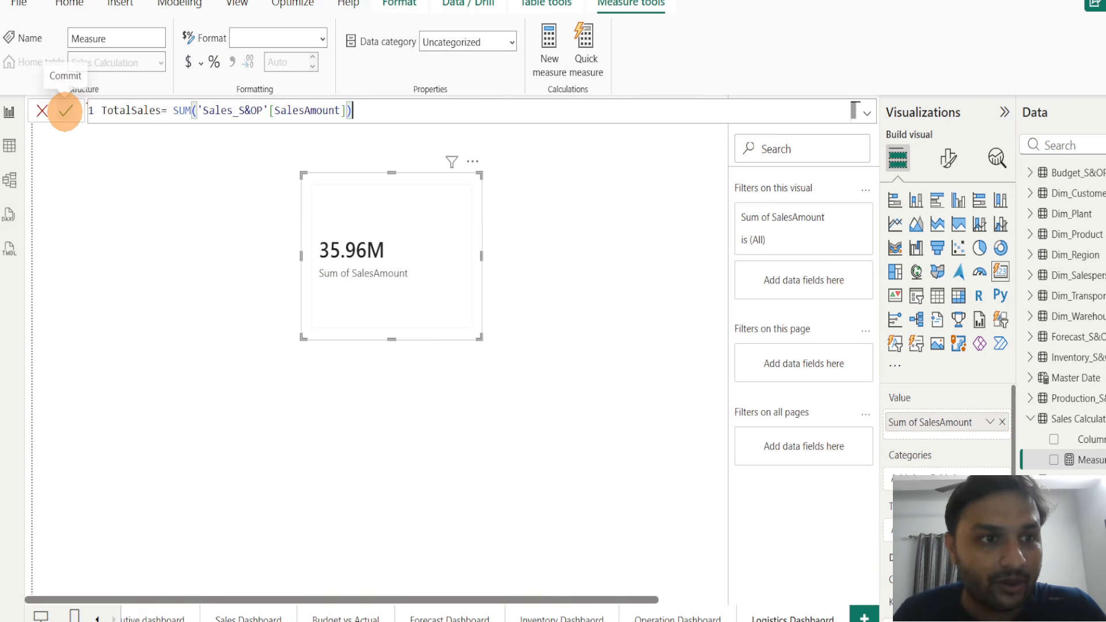
left_click(65, 112)
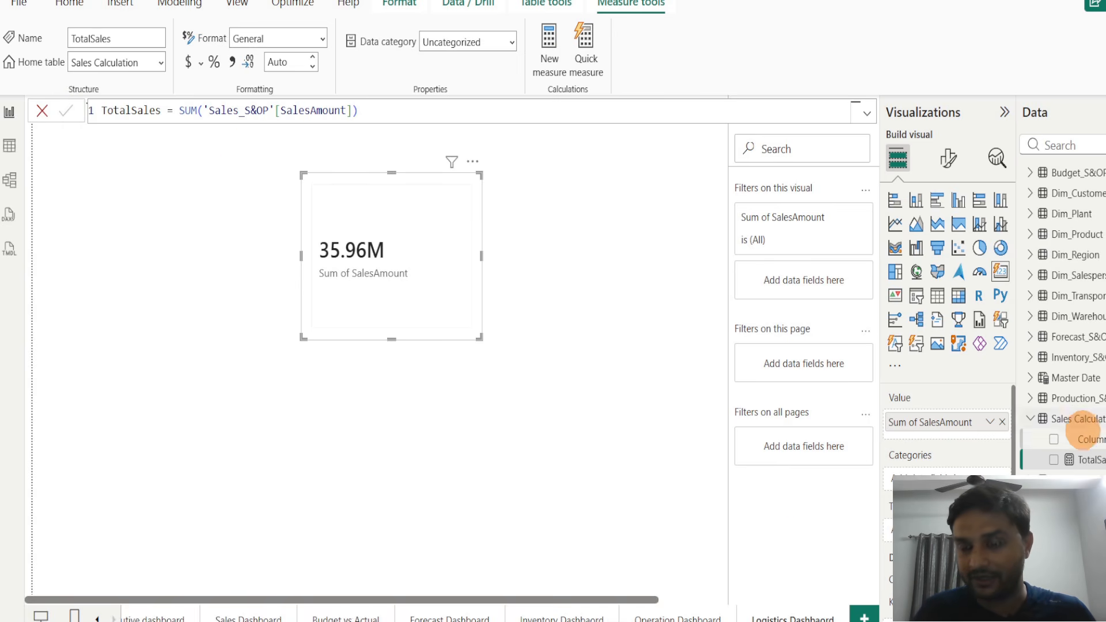
Delete the placeholder column Column1 from the Sales Calculation table and confirm the deletion
right_click(1091, 440)
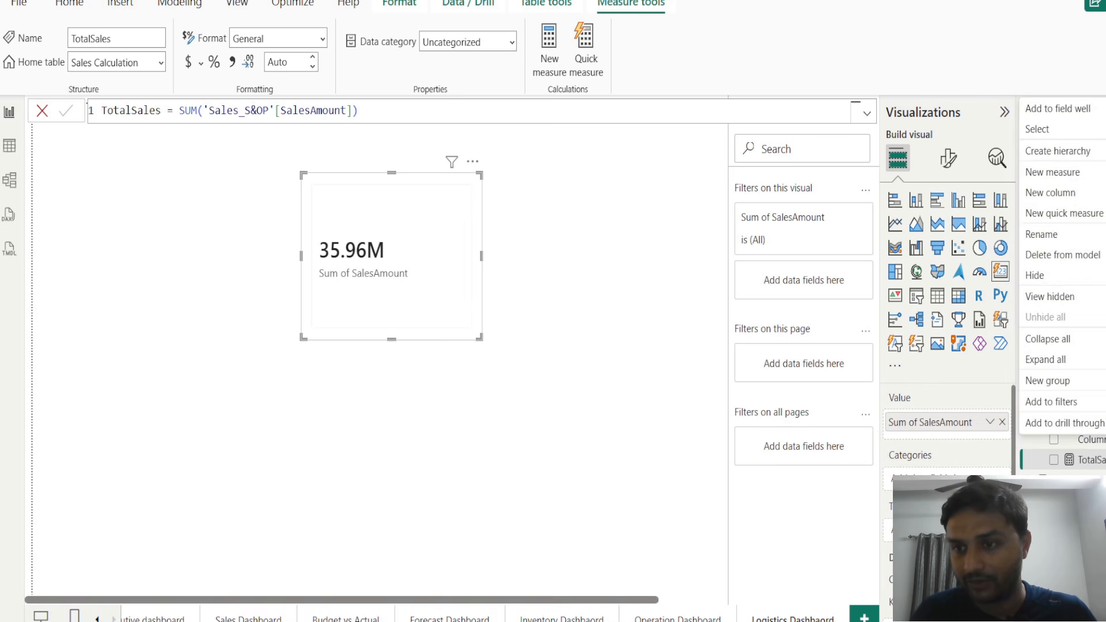
left_click(1036, 254)
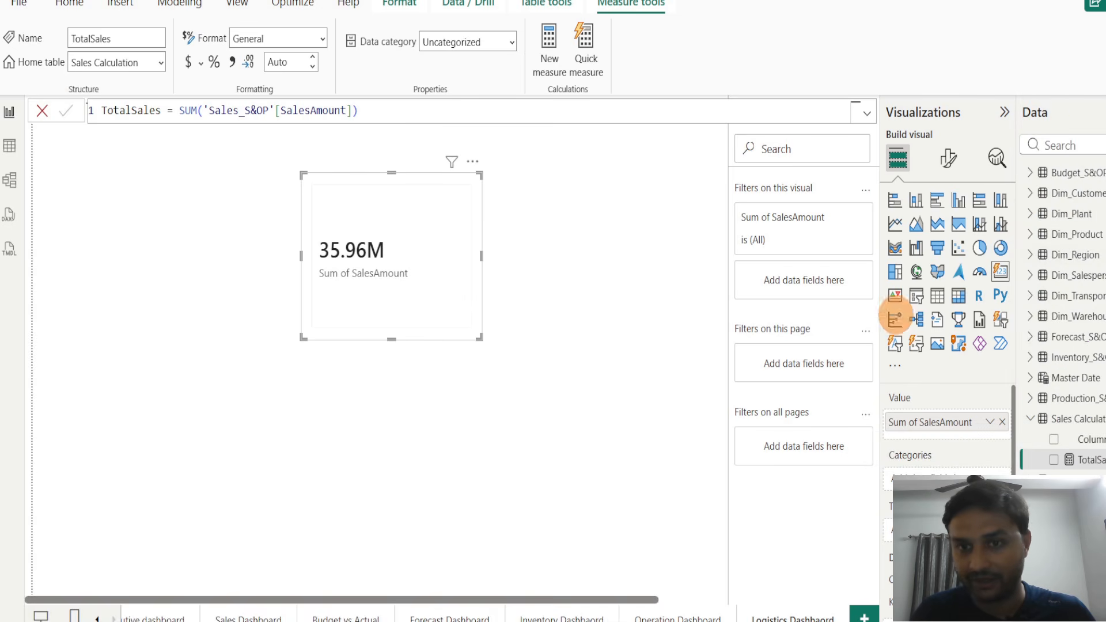
left_click(658, 352)
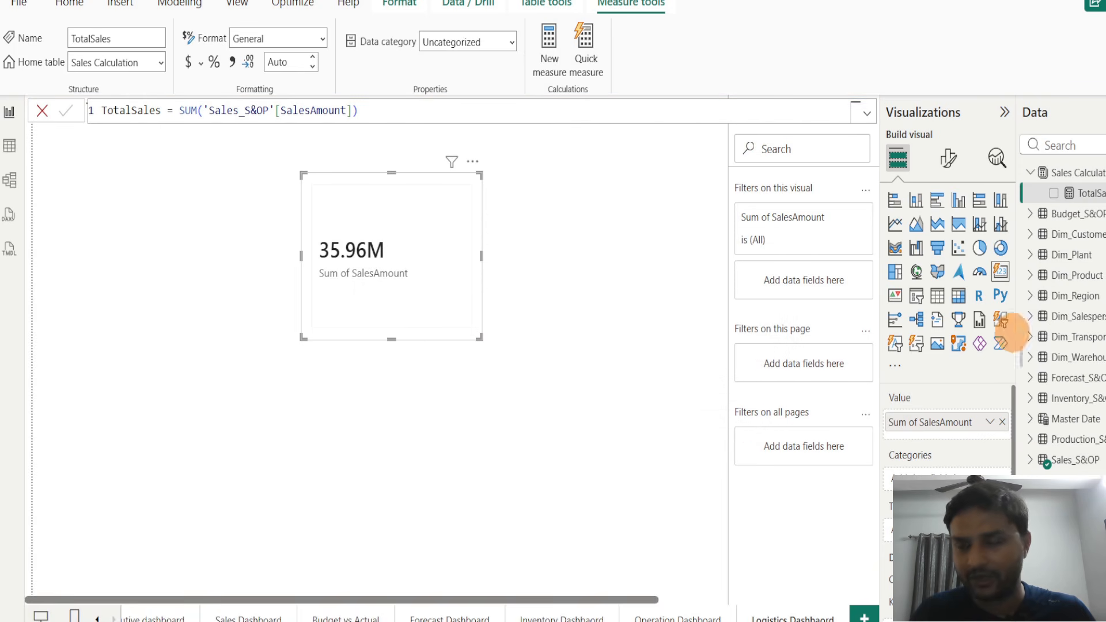
Move the Sum of SalesAmount card close to the left edge of the report page and expand the Sales_S&OP fields
left_click_drag(340, 289, 173, 298)
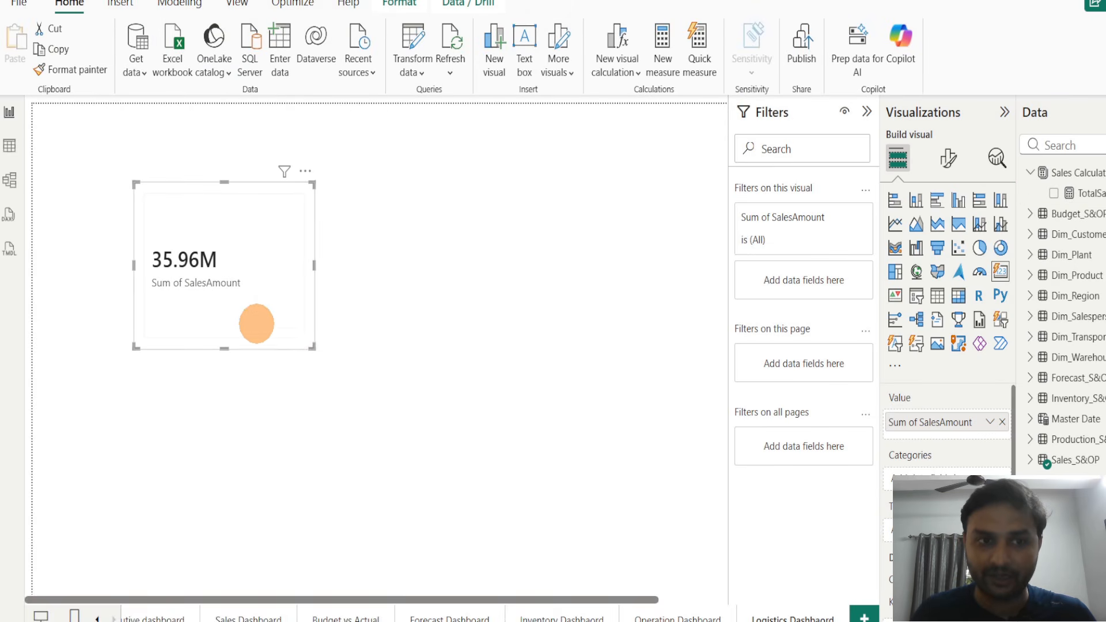
left_click_drag(257, 320, 193, 328)
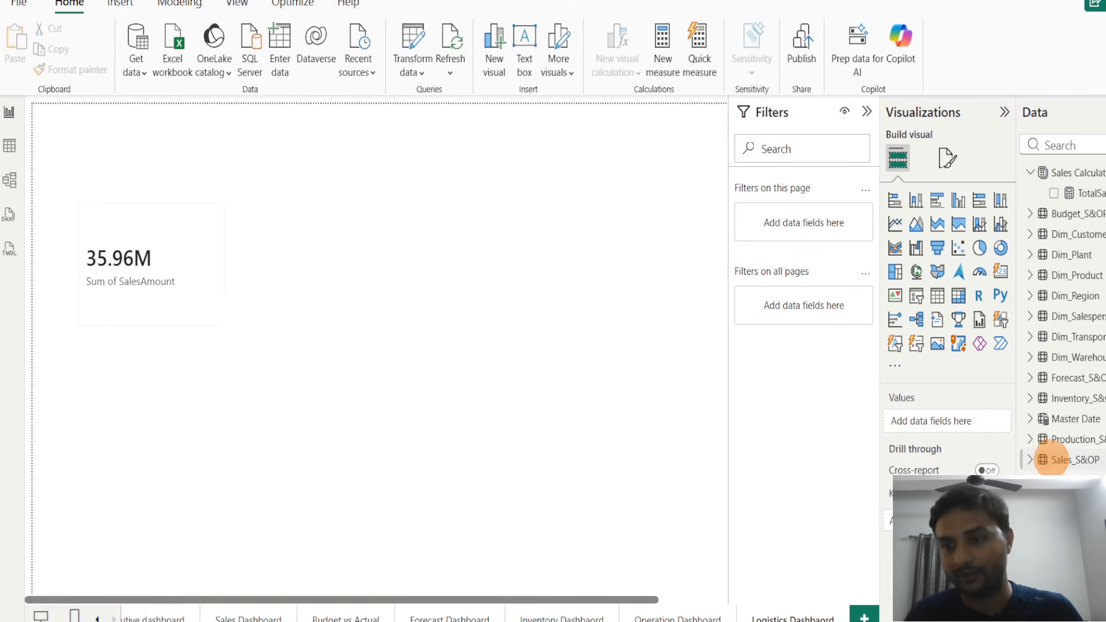
left_click(1029, 460)
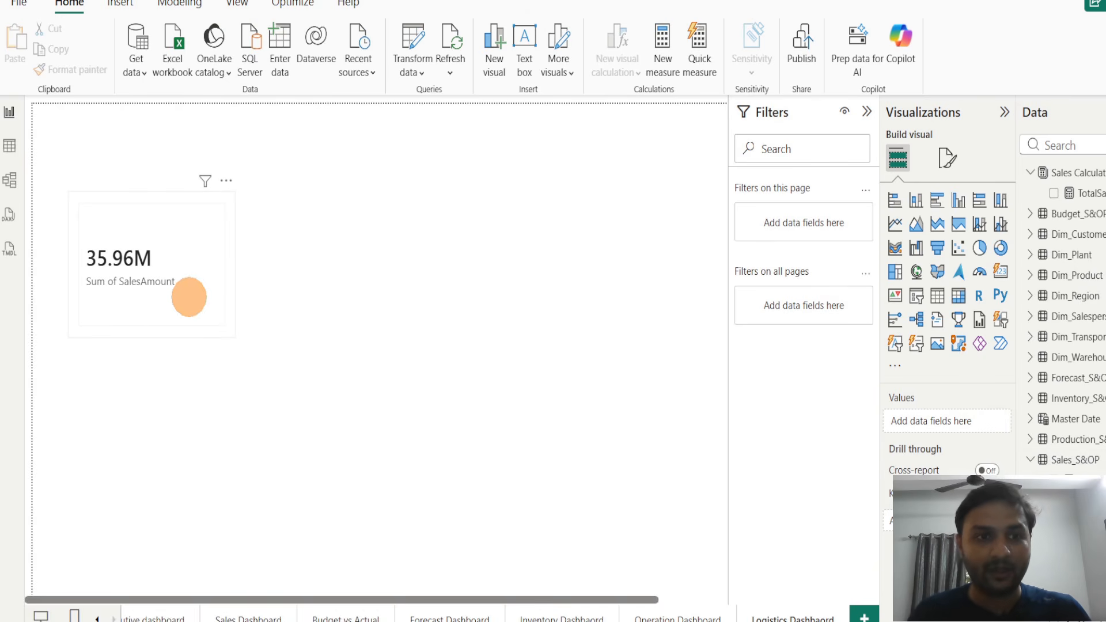
left_click(192, 299)
left_click(528, 334)
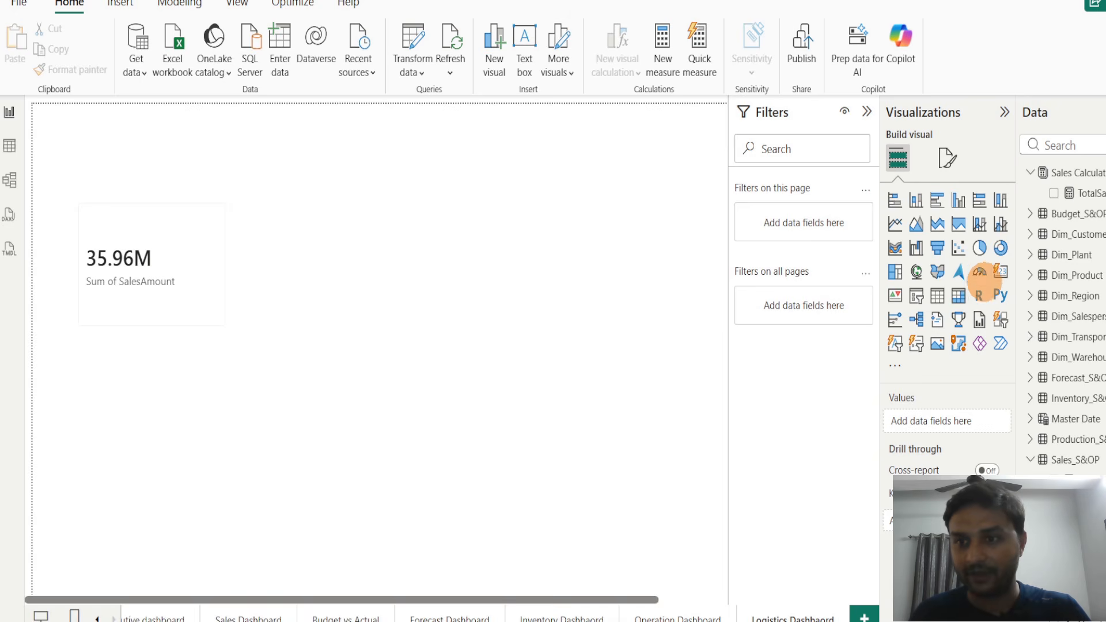
Add a second card beside the Sum of SalesAmount card, matching its size, and show the TotalSales measure in it
left_click_drag(165, 417, 419, 263)
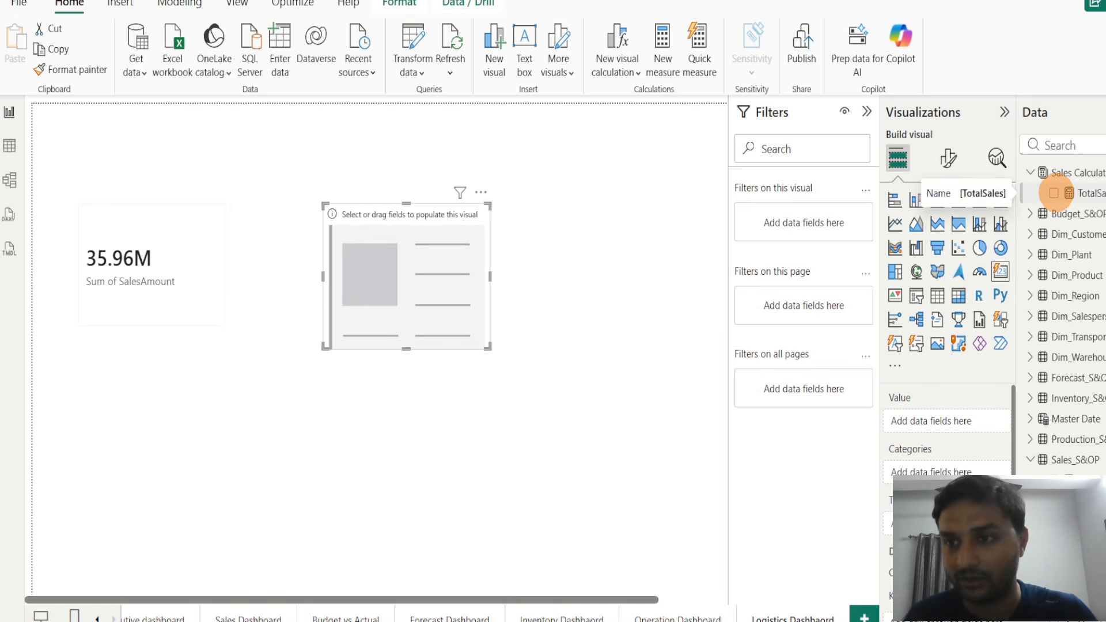
left_click(1053, 193)
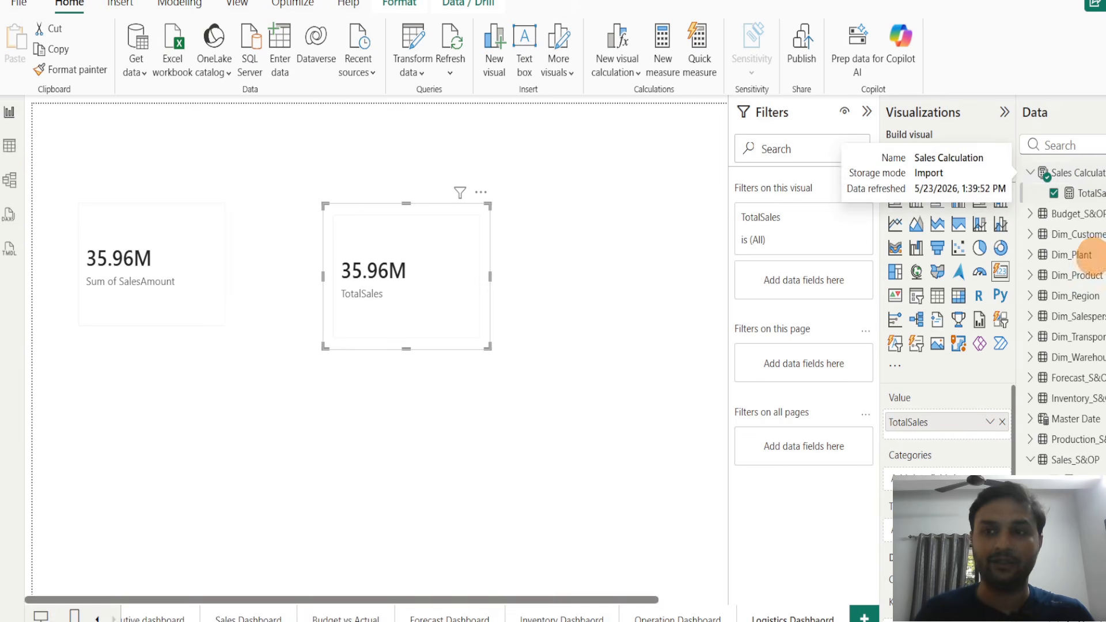
left_click(444, 420)
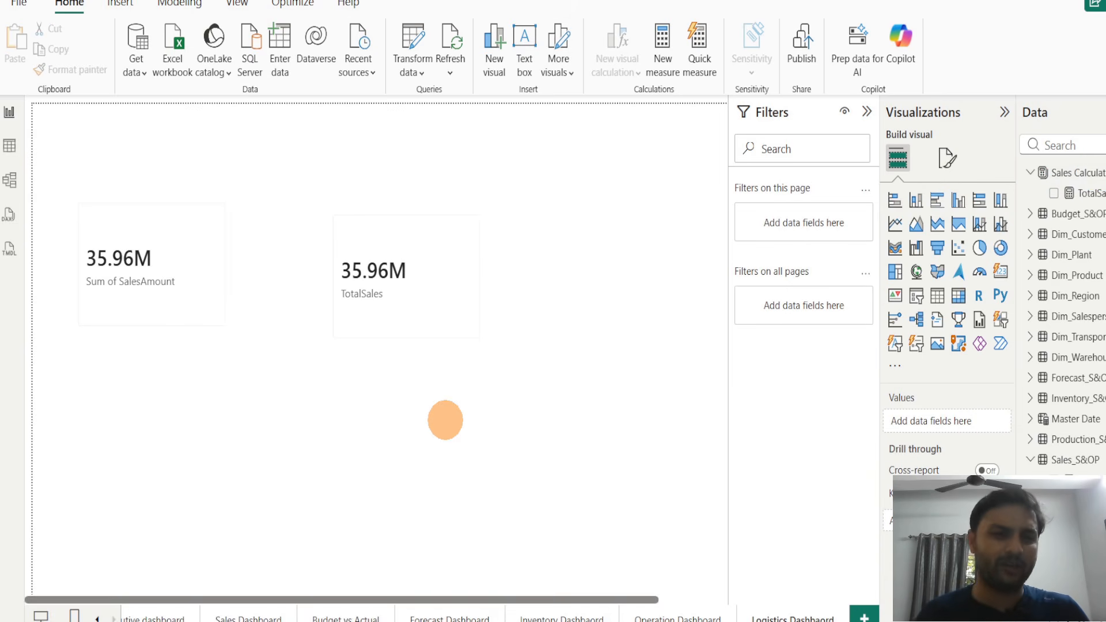
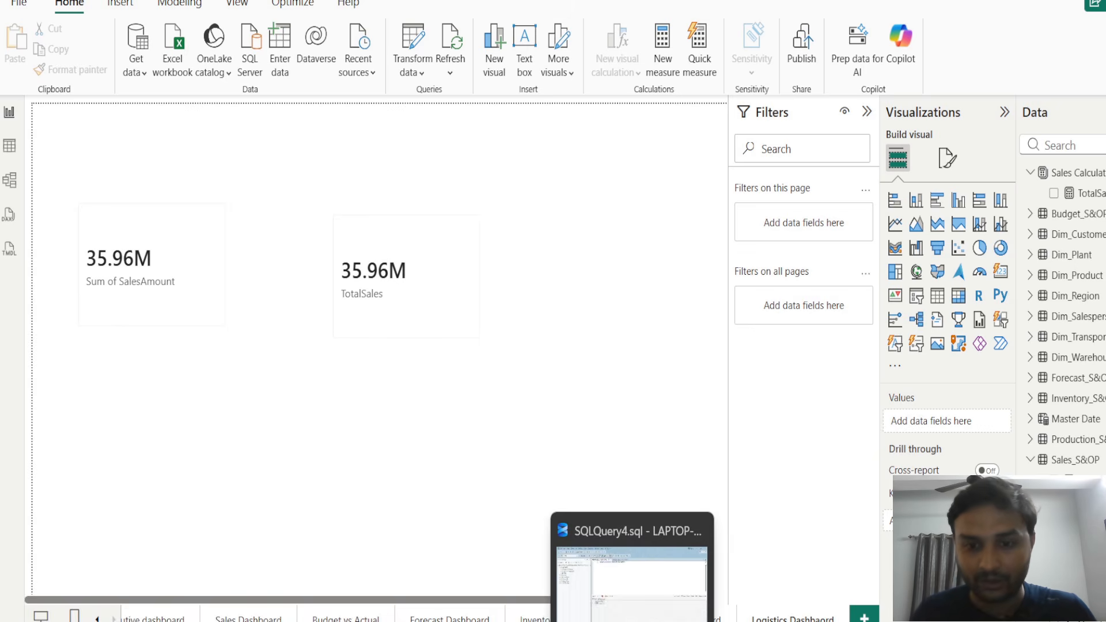
Switch to SQL Server Management Studio and, in a new query, run select * from [Sales_S&OP]
left_click(618, 547)
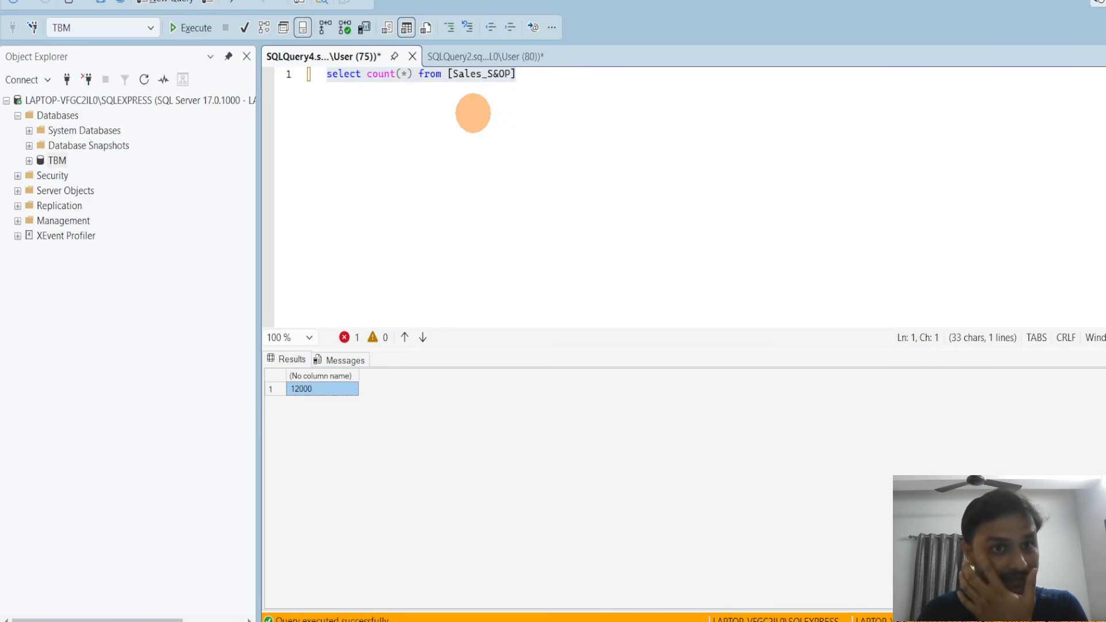
left_click(189, 6)
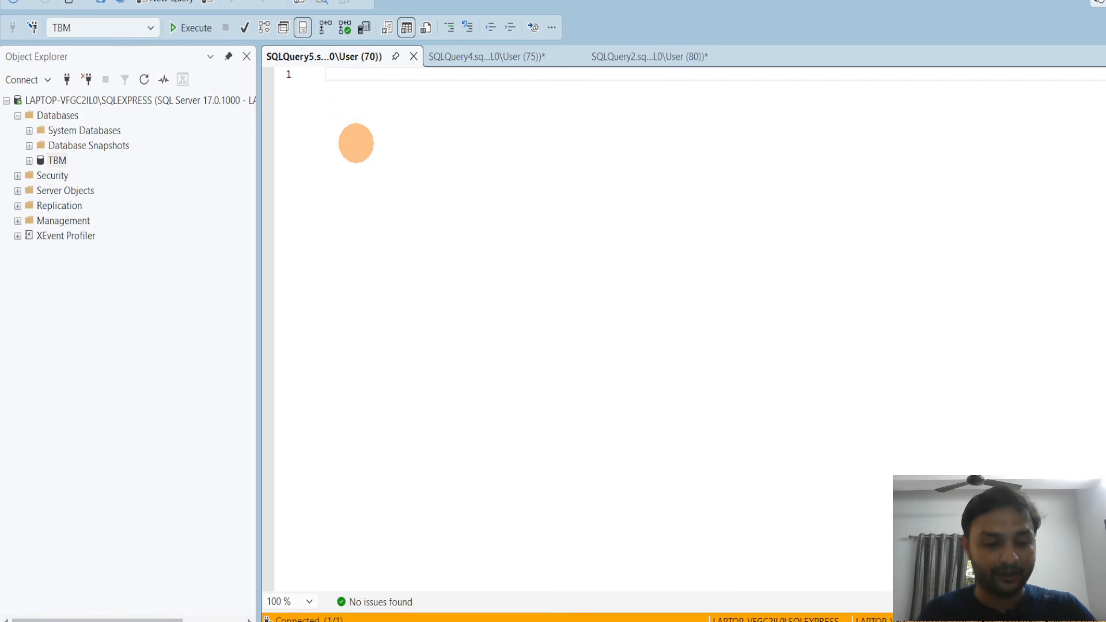
type("select *")
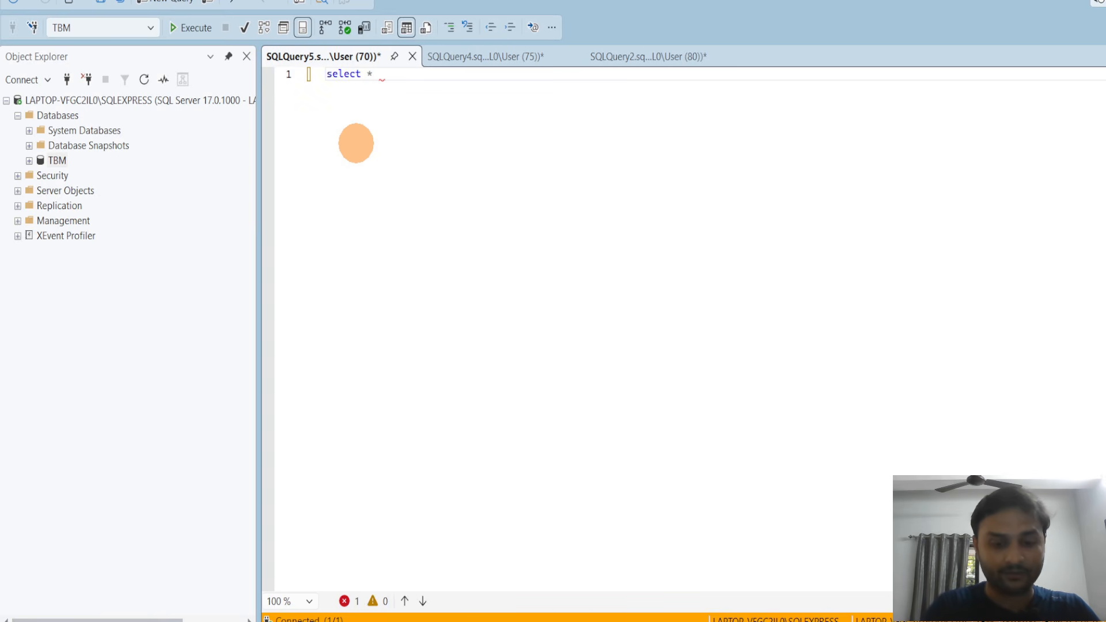
type("sales")
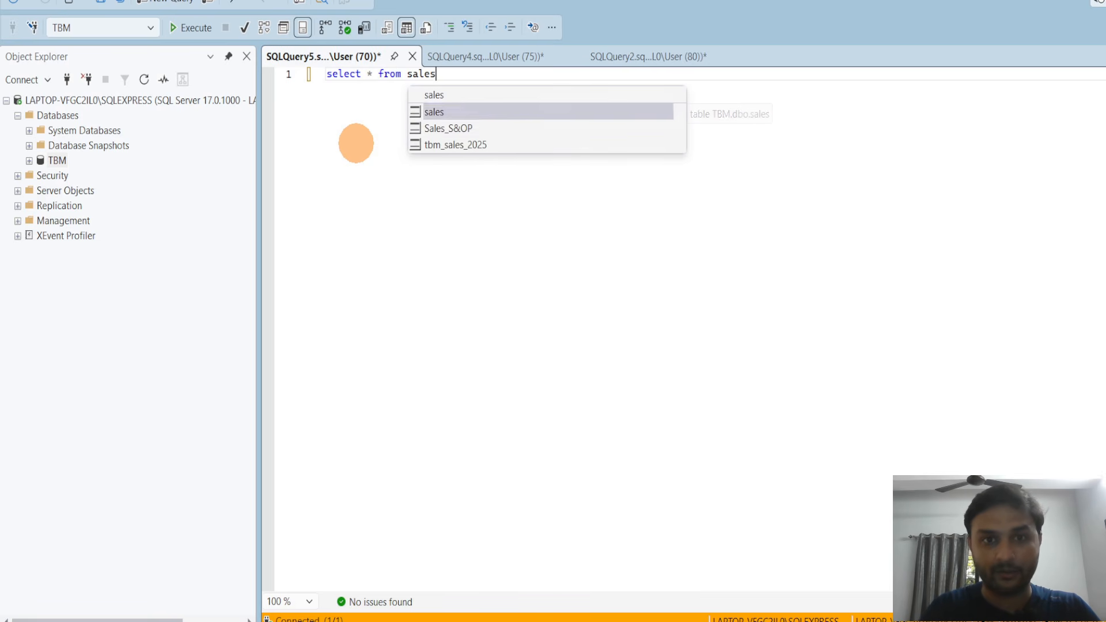
key("Down")
key("Tab")
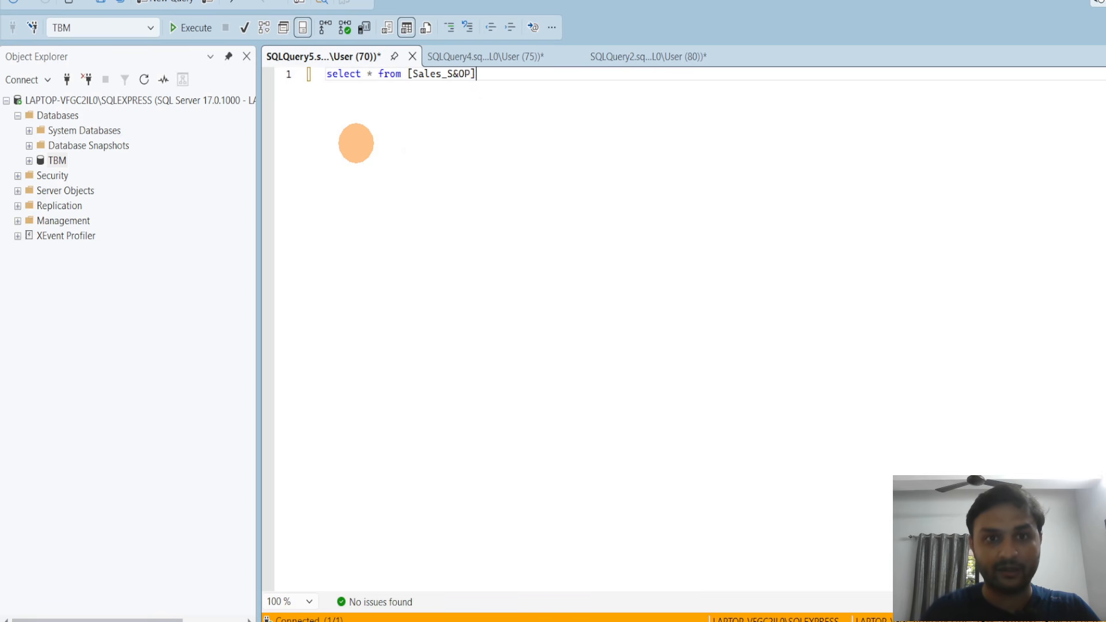
left_click_drag(493, 81, 321, 77)
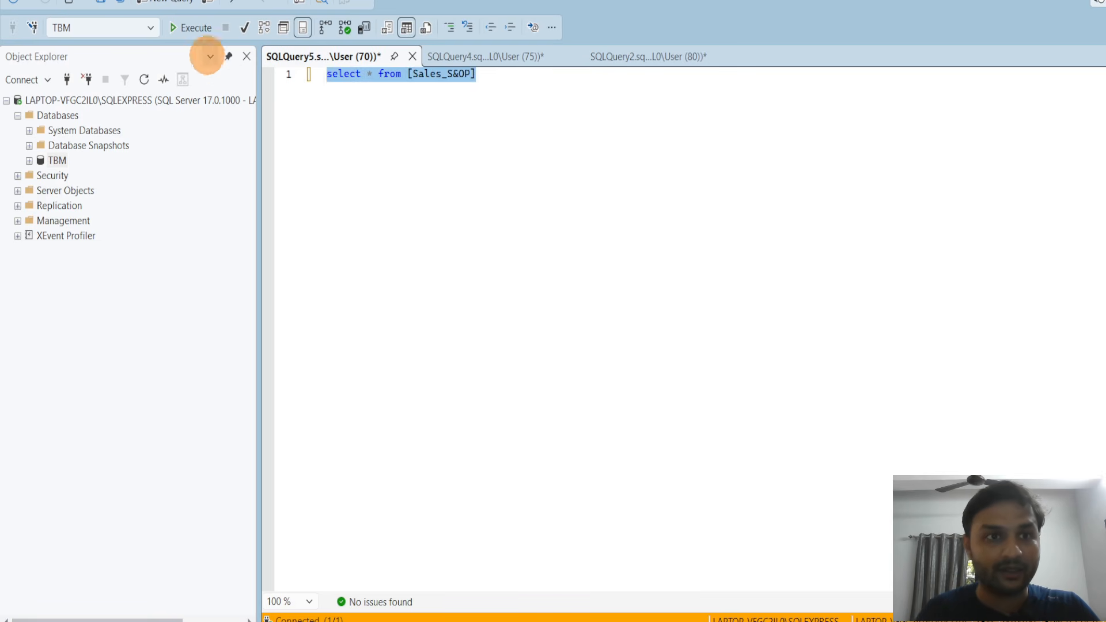
left_click(193, 27)
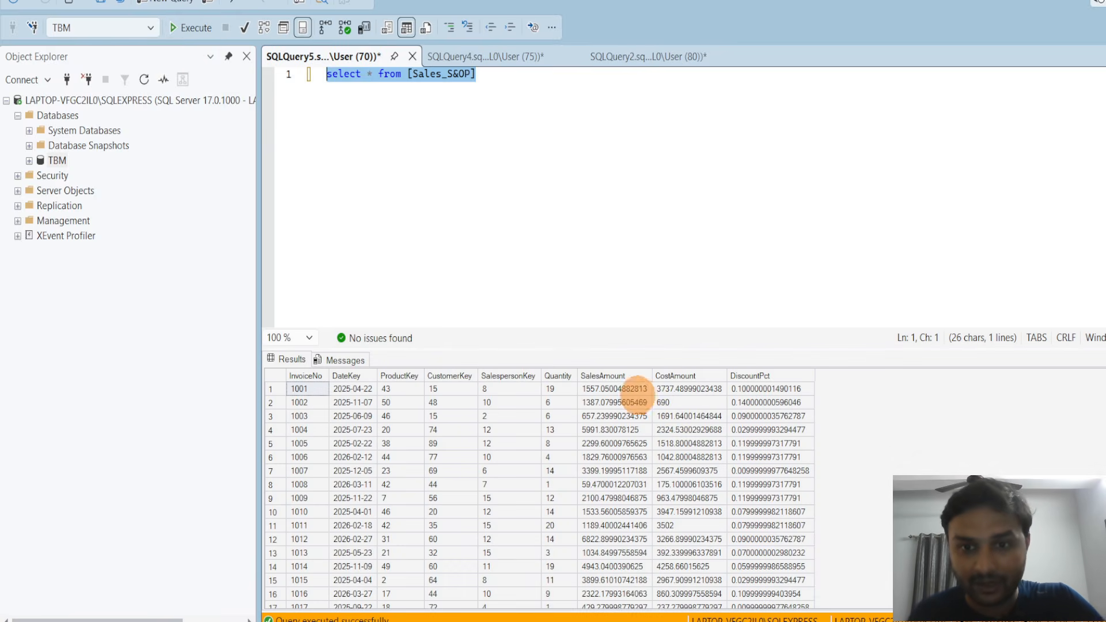
Replace the asterisk in the Sales_S&OP query with sum(SalesAmount)
left_click(374, 74)
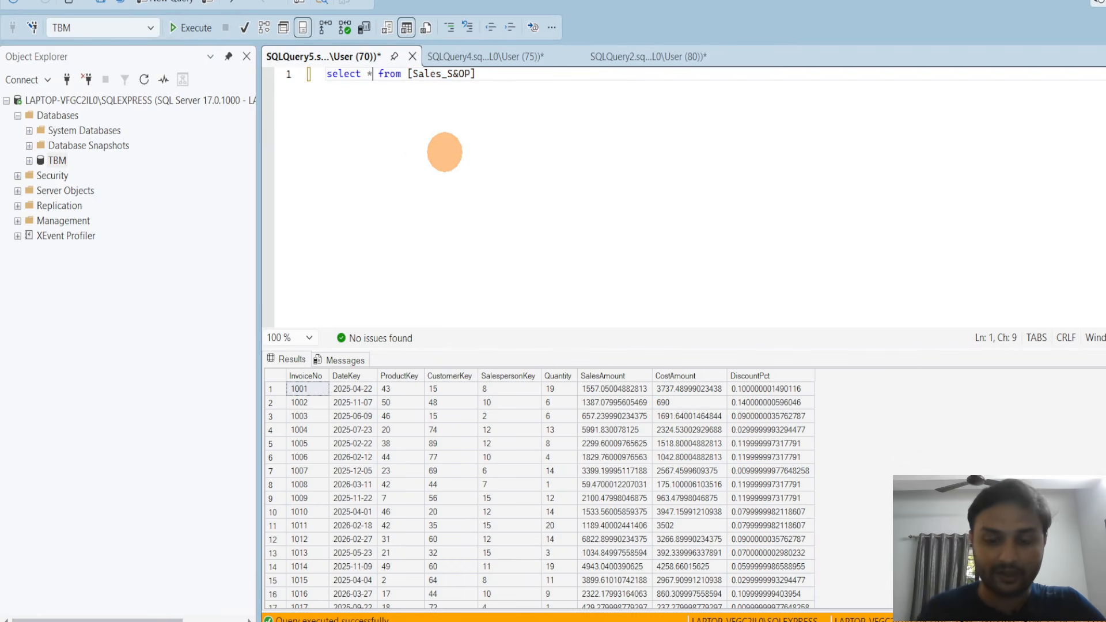
key("BackSpace")
type("sum")
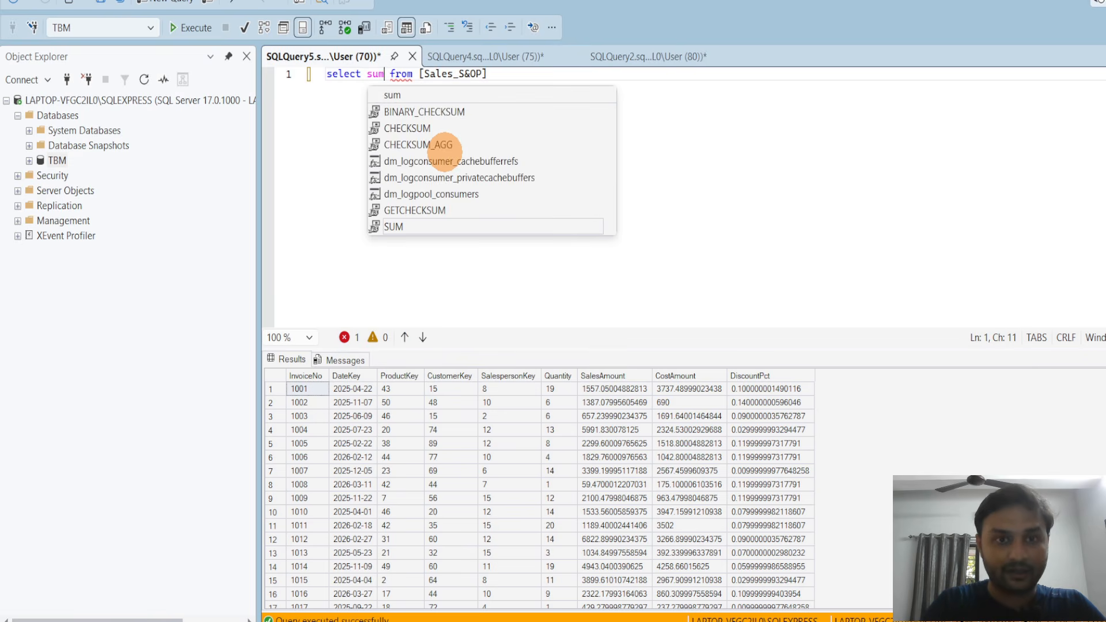
type("(Sales")
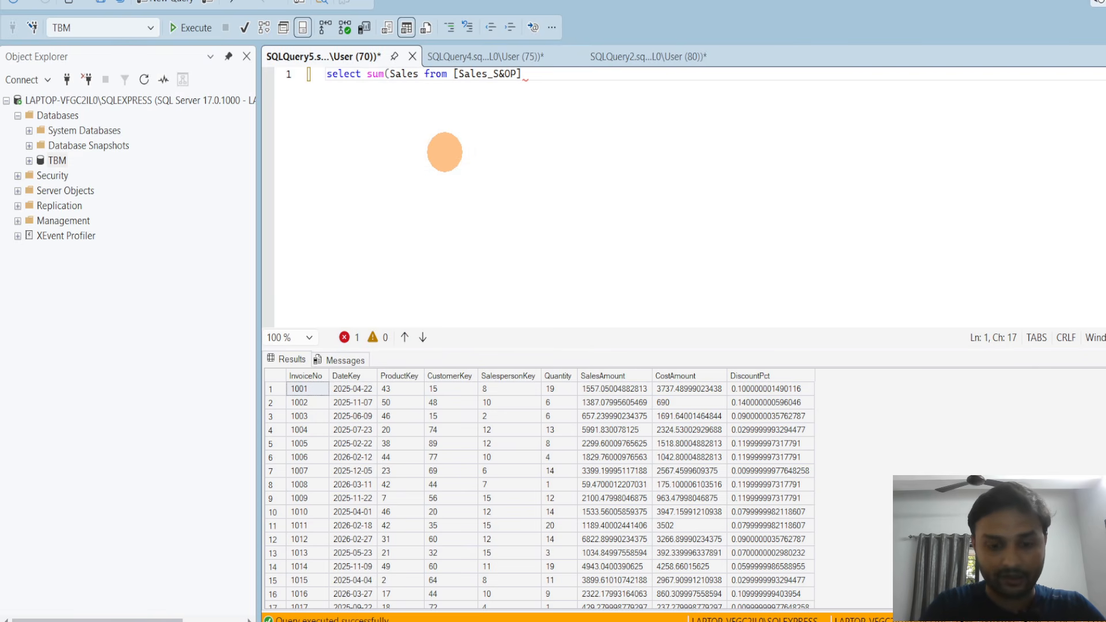
type("amou")
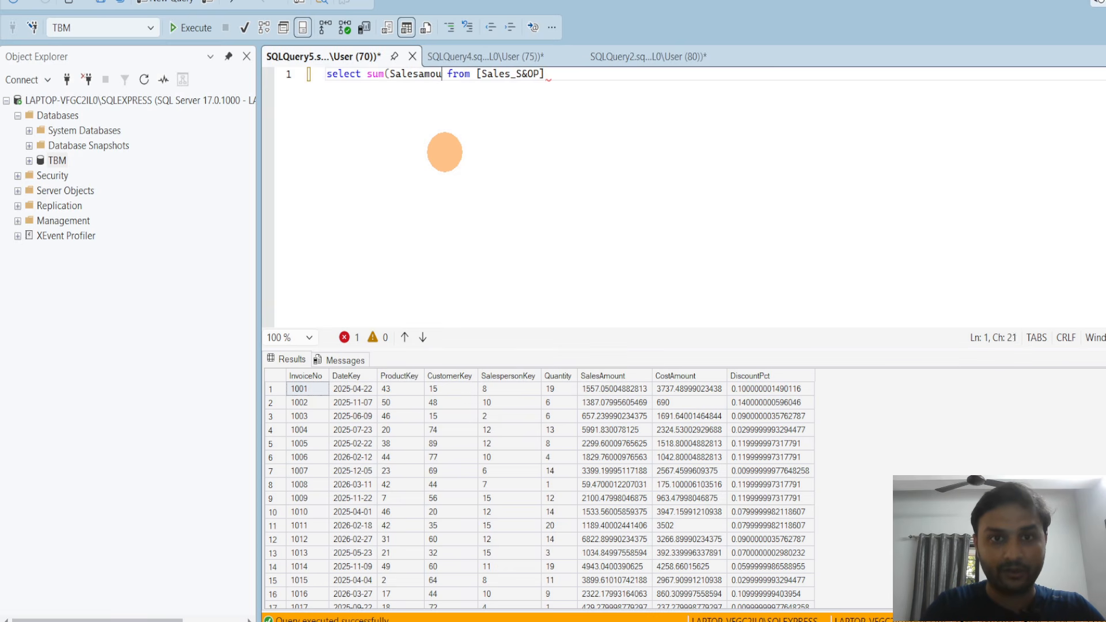
key("BackSpace")
key("BackSpace")
key("BackSpace")
key("BackSpace")
type("Amoun")
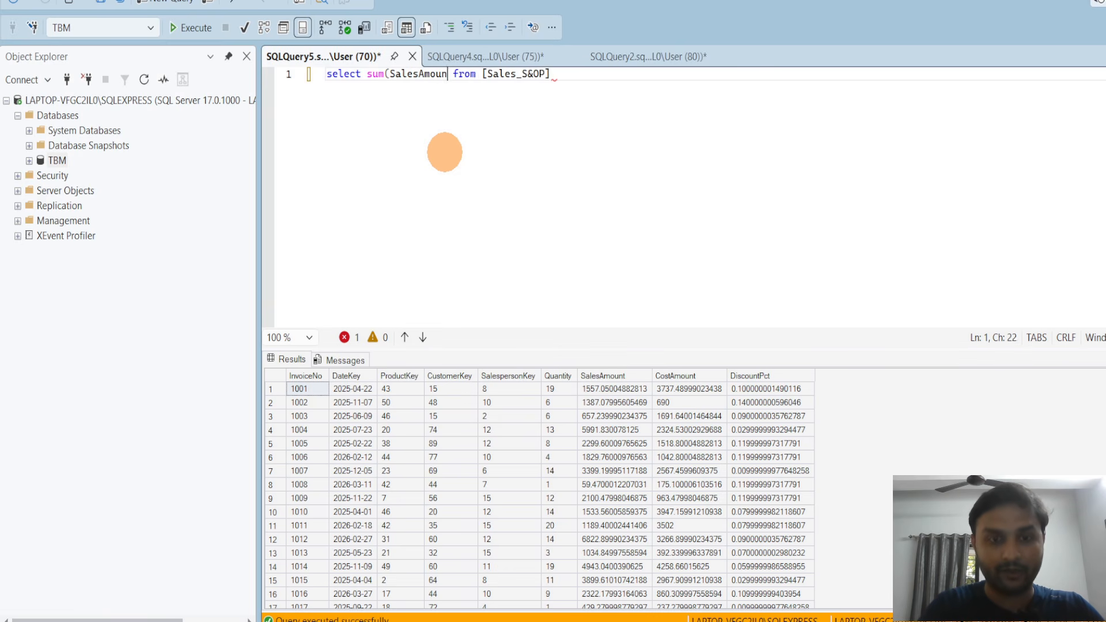
type("t(")
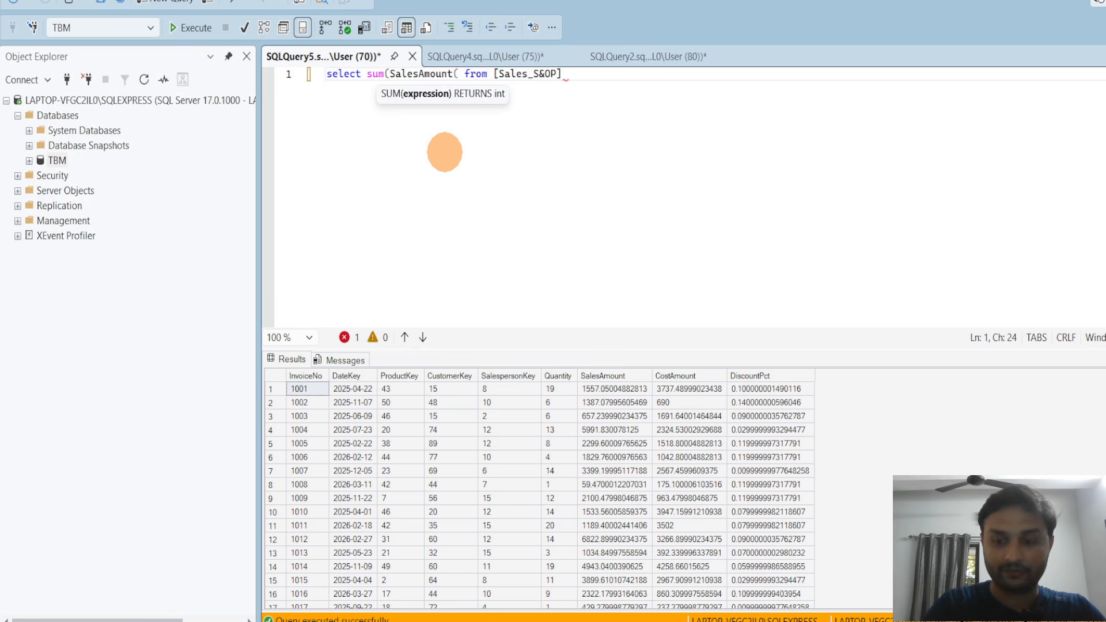
key("BackSpace")
type(")")
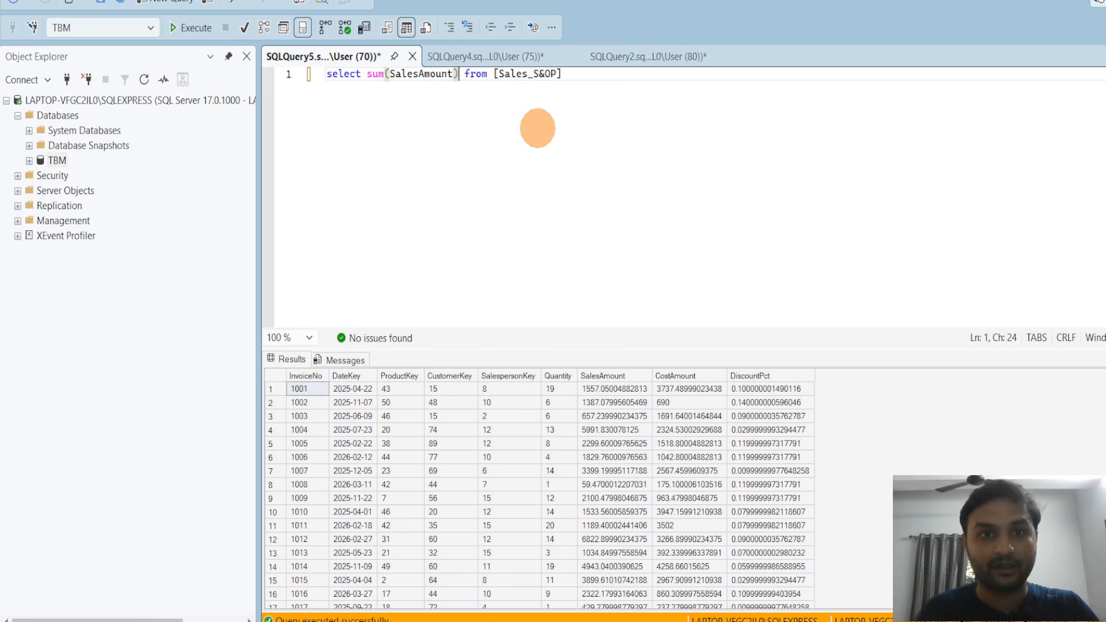
Give the summed column the alias TotalSales and run the whole query
type(" A ")
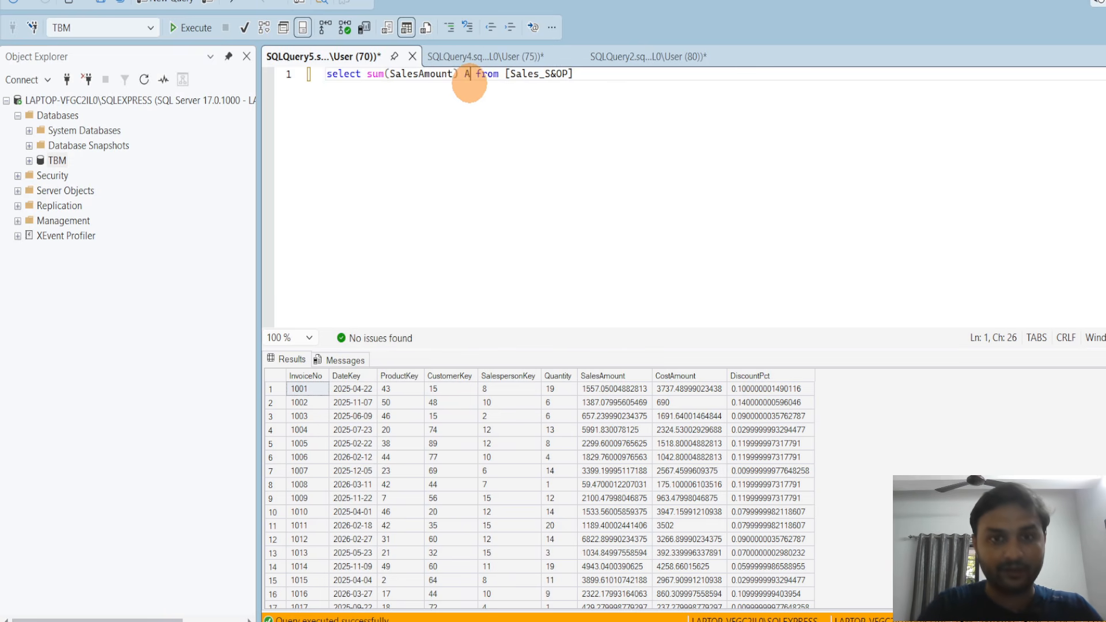
type("s To")
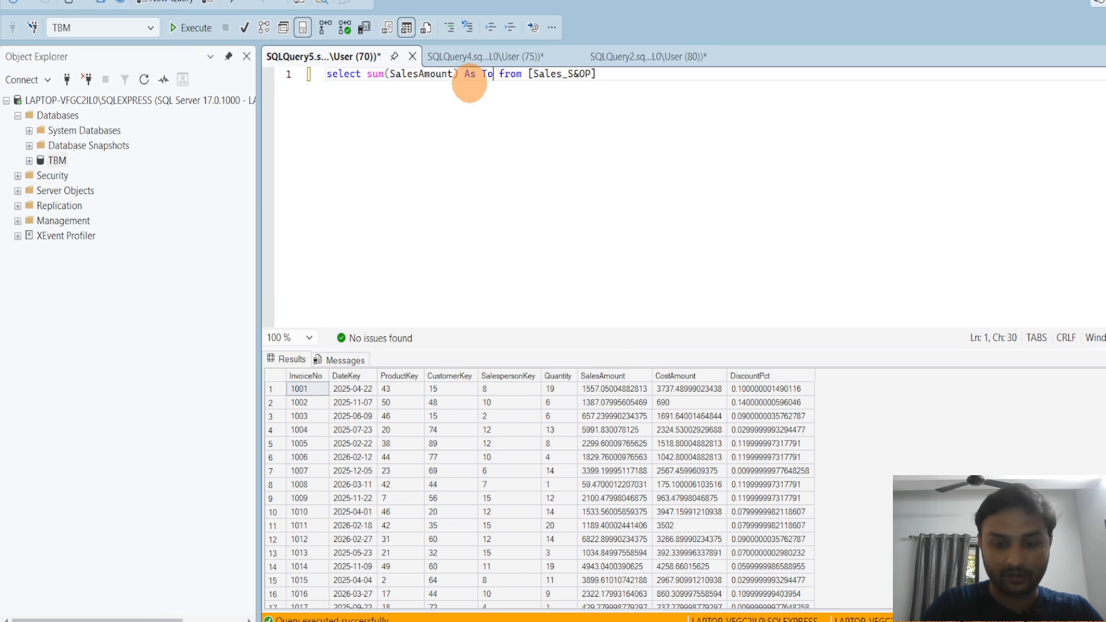
type("talAmo")
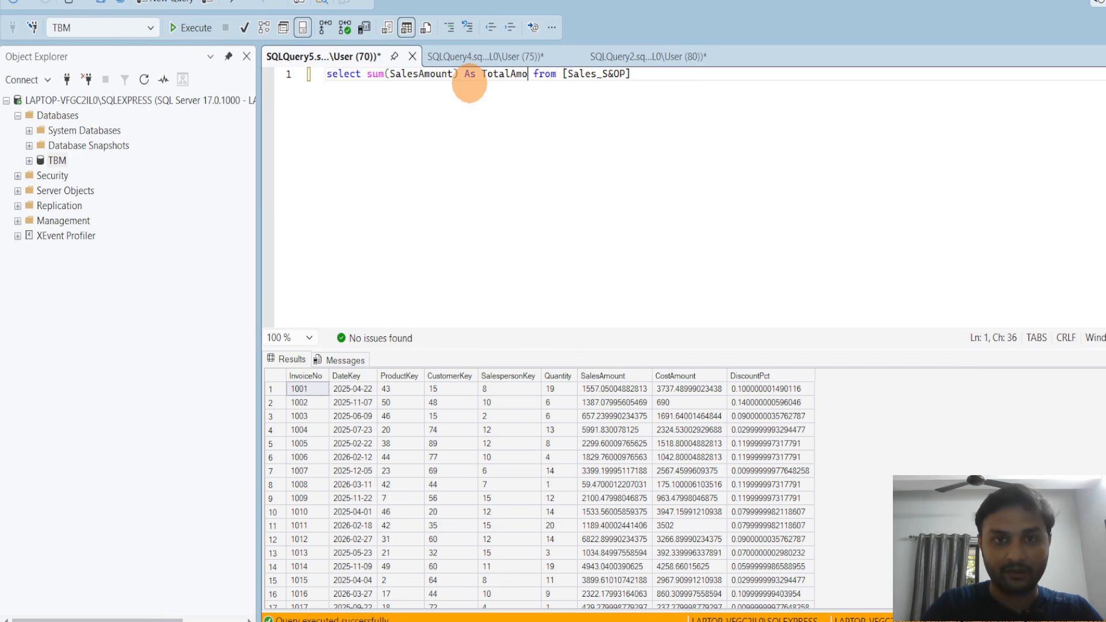
key("BackSpace")
key("BackSpace")
key("BackSpace")
type("Sales")
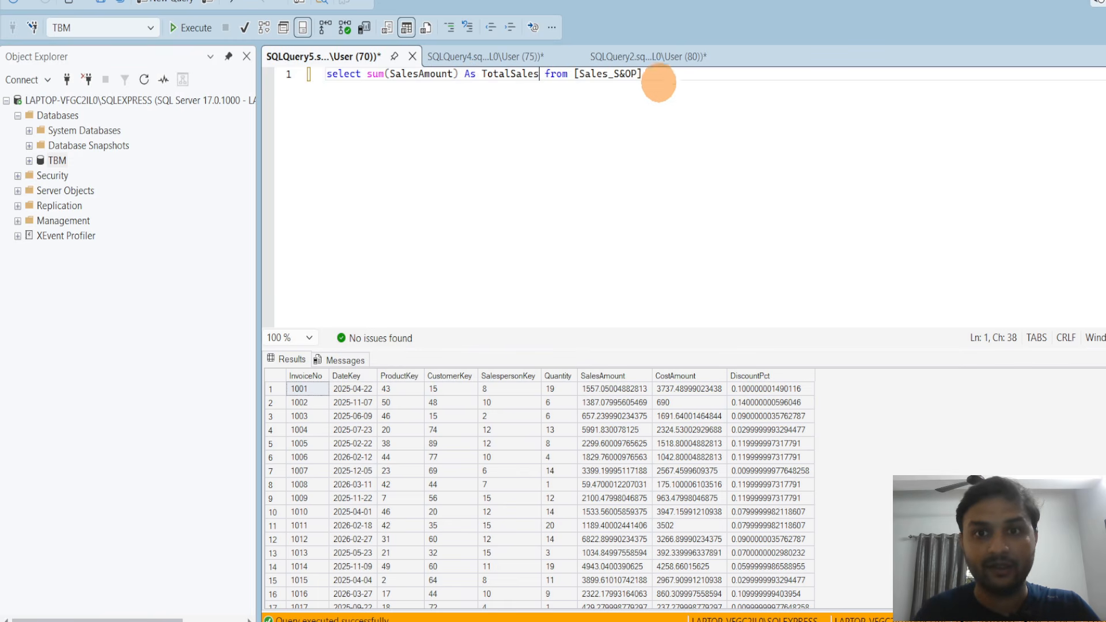
left_click_drag(657, 78, 322, 85)
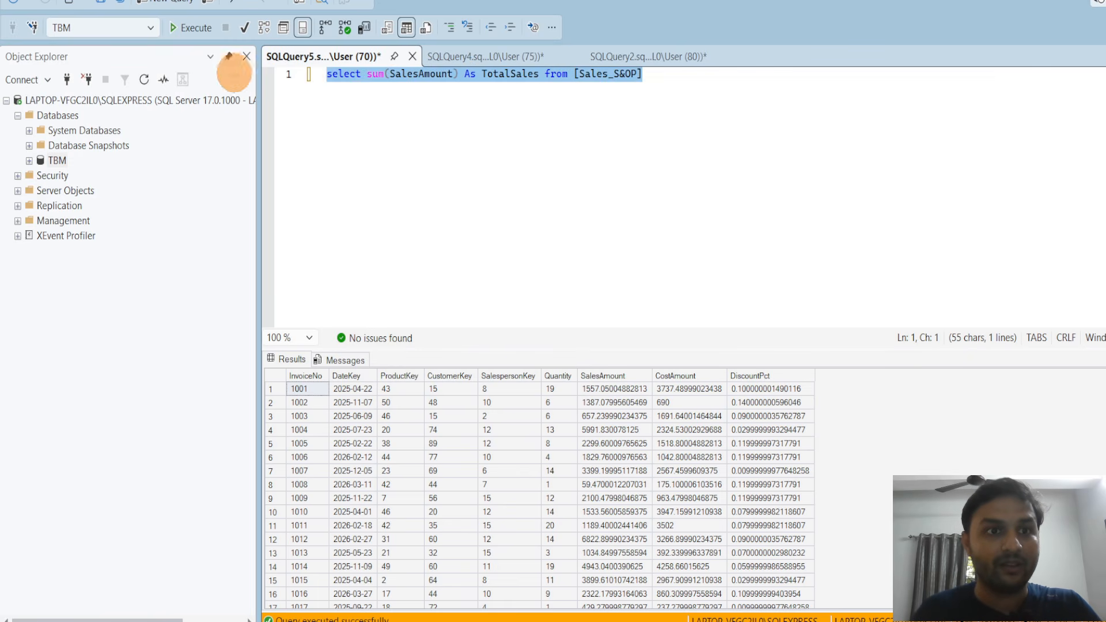
left_click(191, 28)
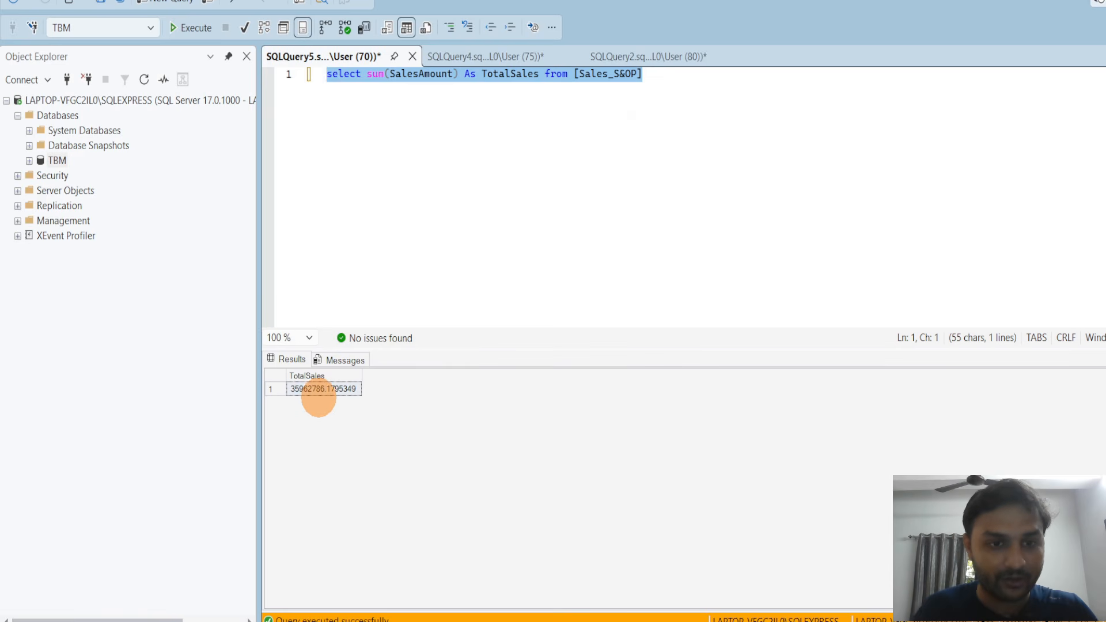
key("ctrl+2")
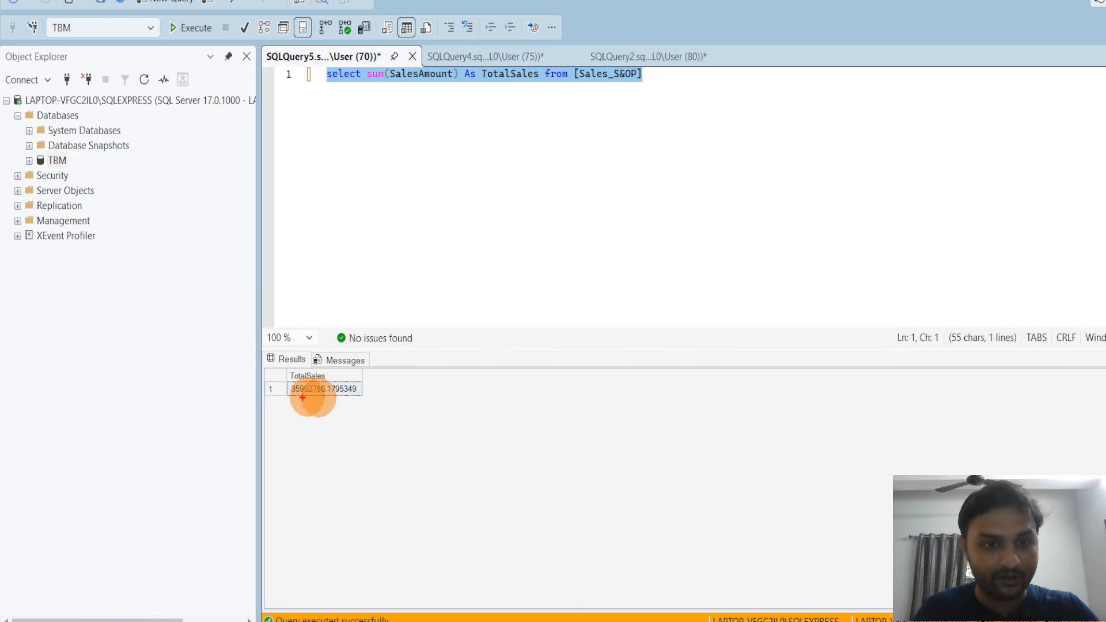
left_click_drag(277, 375, 389, 405)
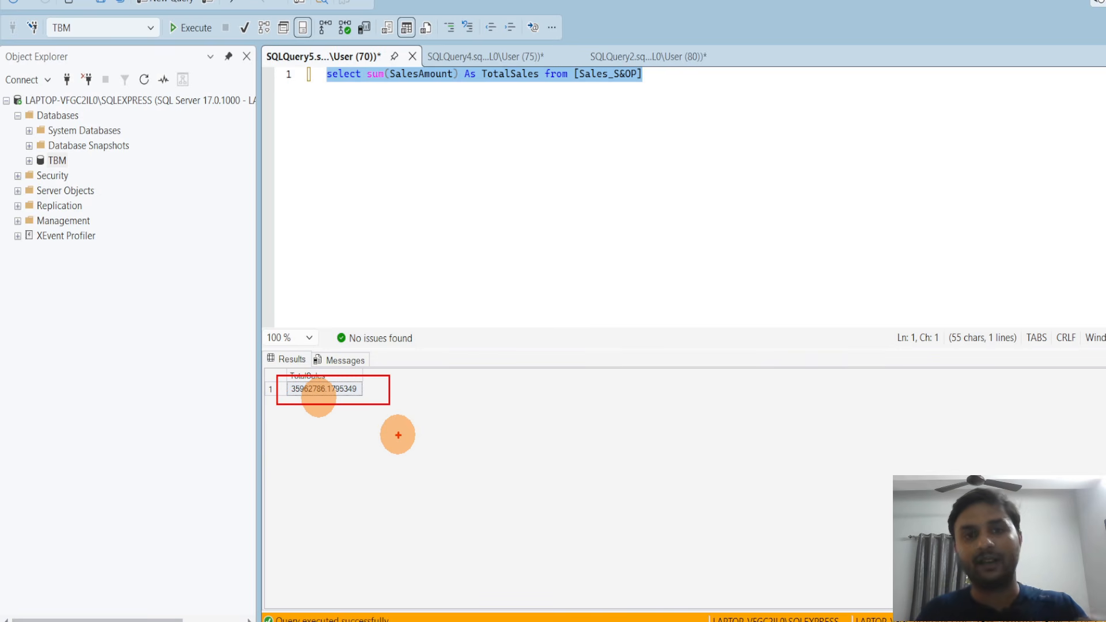
key("Escape")
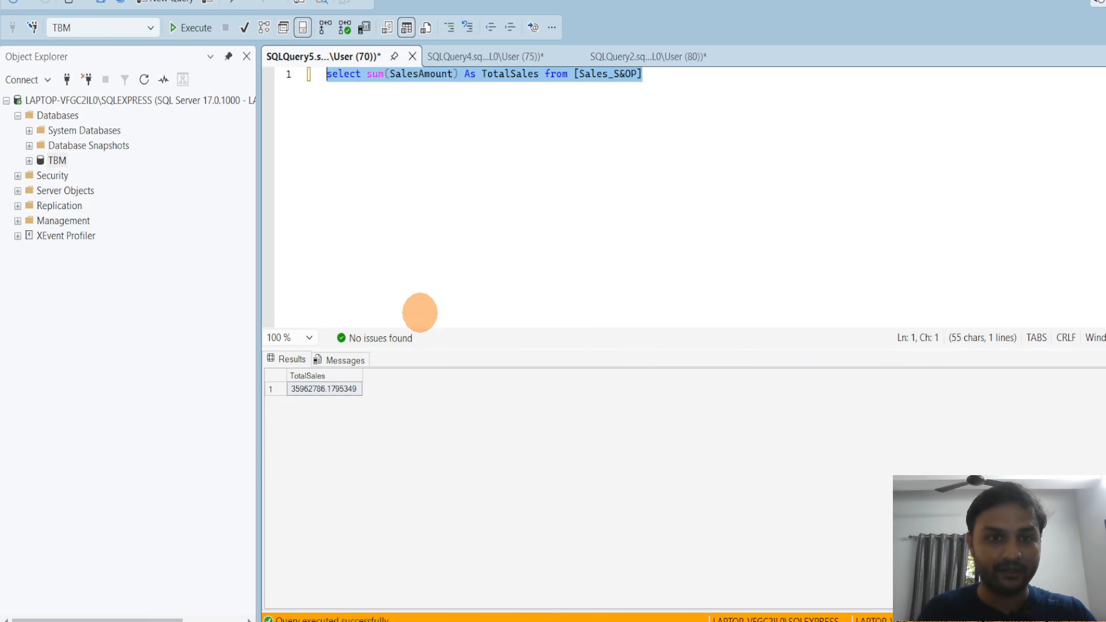
left_click(420, 311)
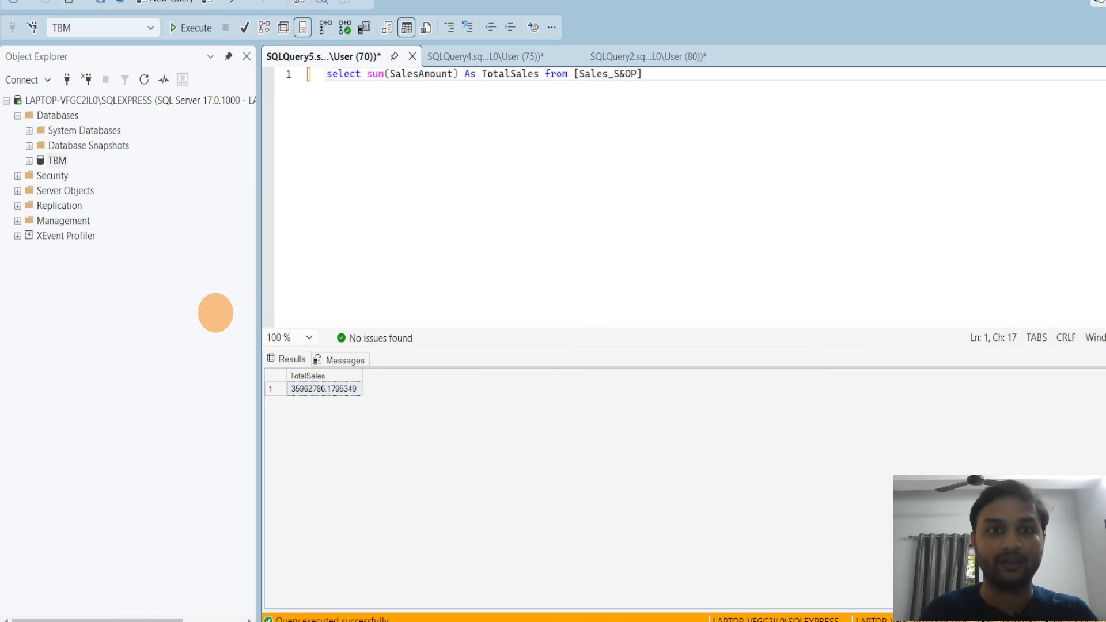
Divide sum(SalesAmount) by 1000000 in the query and rerun it to get the total in millions
left_click(459, 74)
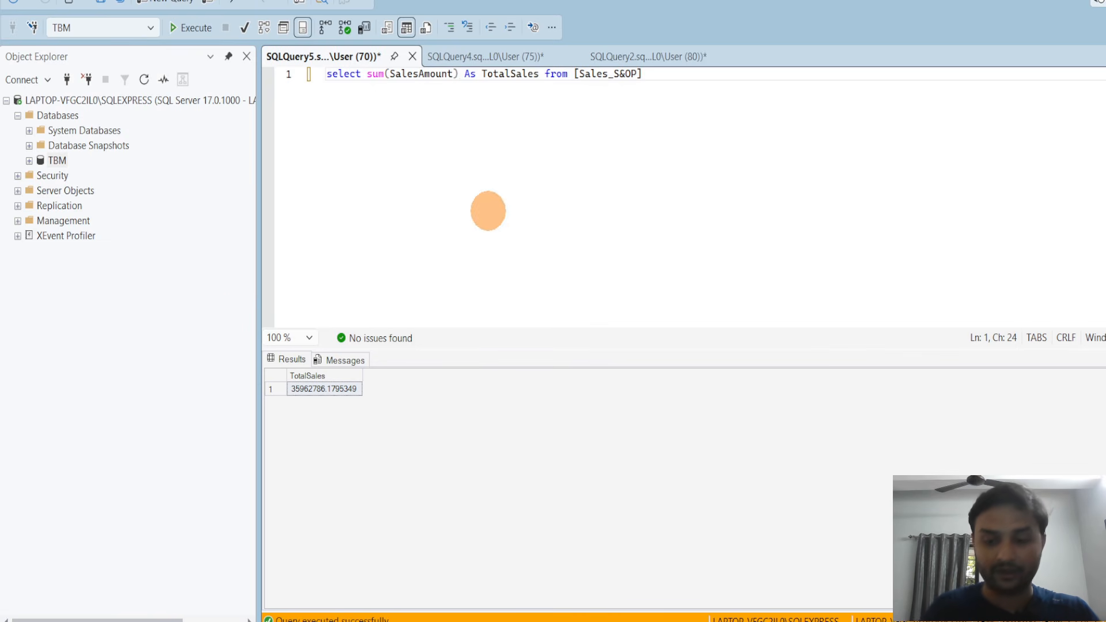
type("/0")
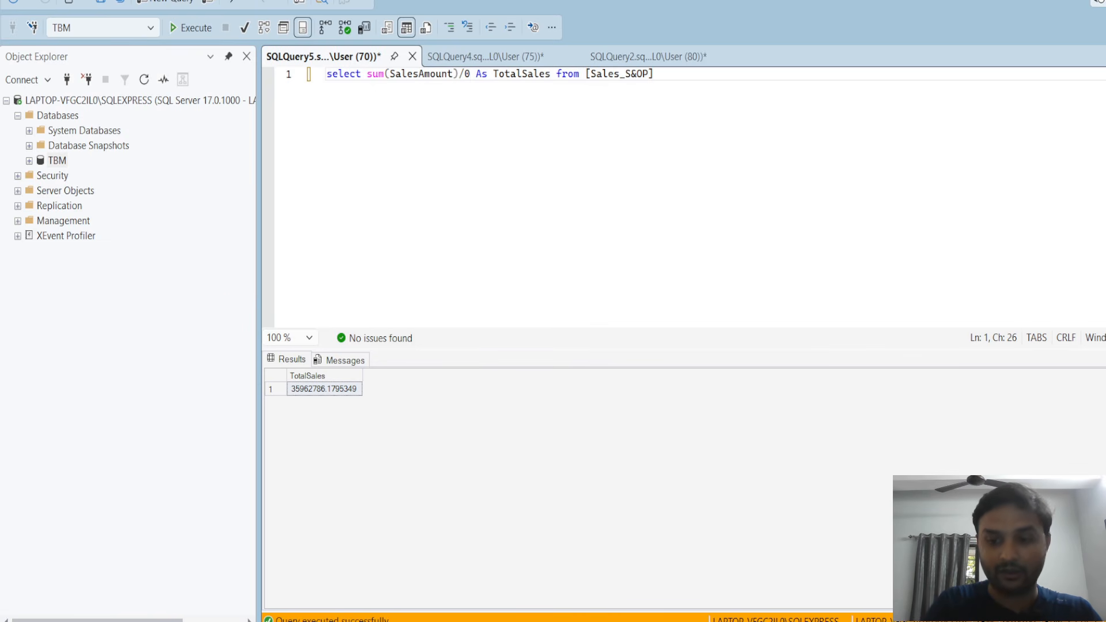
key("BackSpace")
type("100")
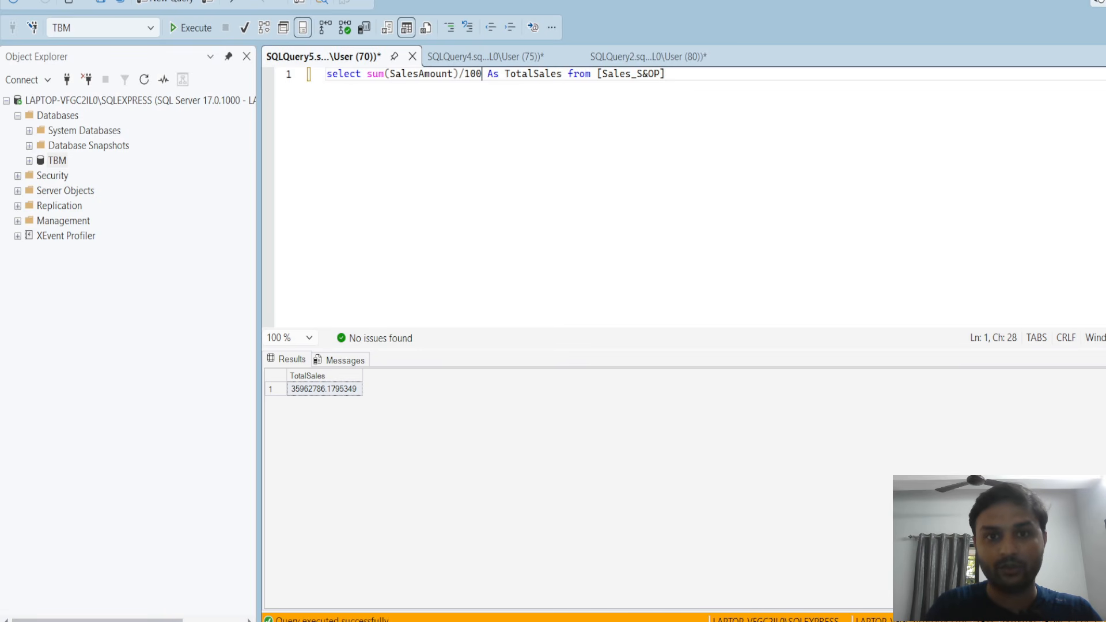
type("0000")
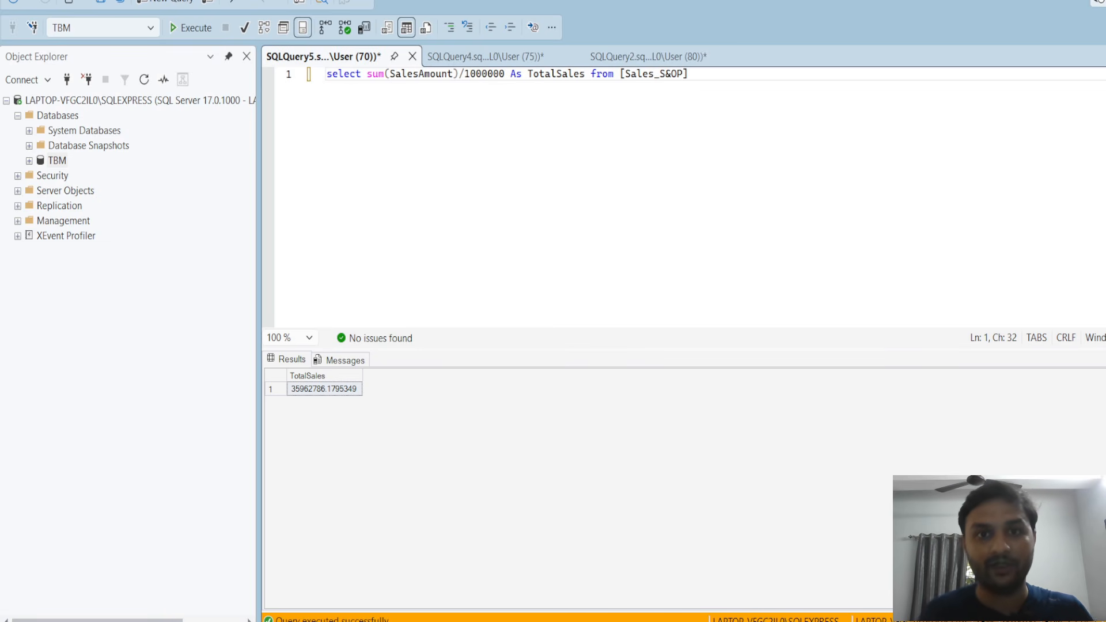
left_click_drag(688, 74, 326, 73)
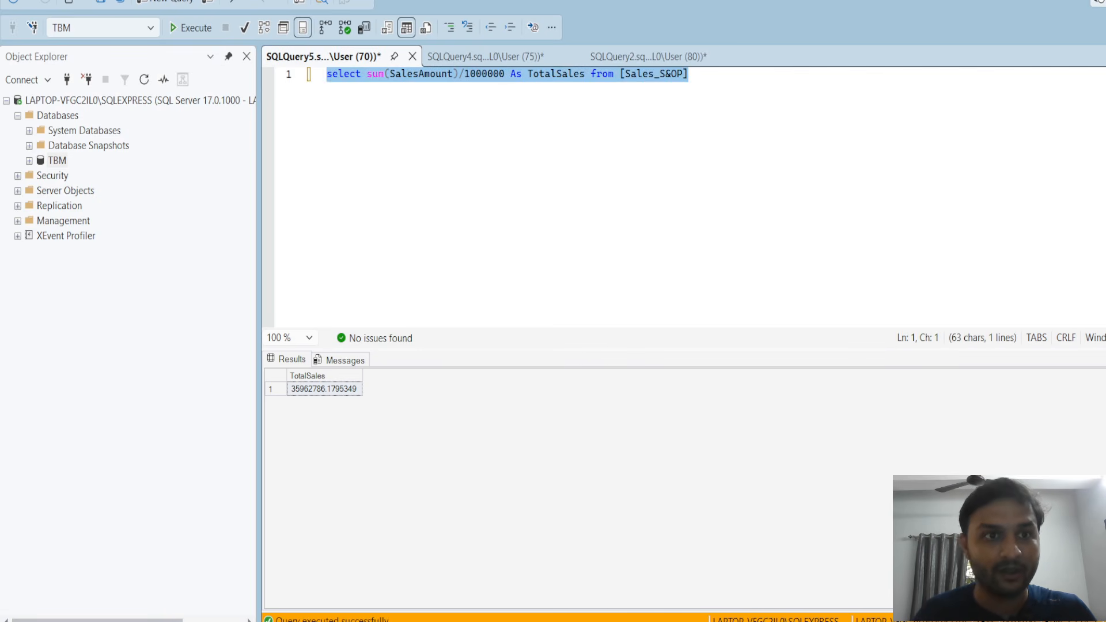
key("F5")
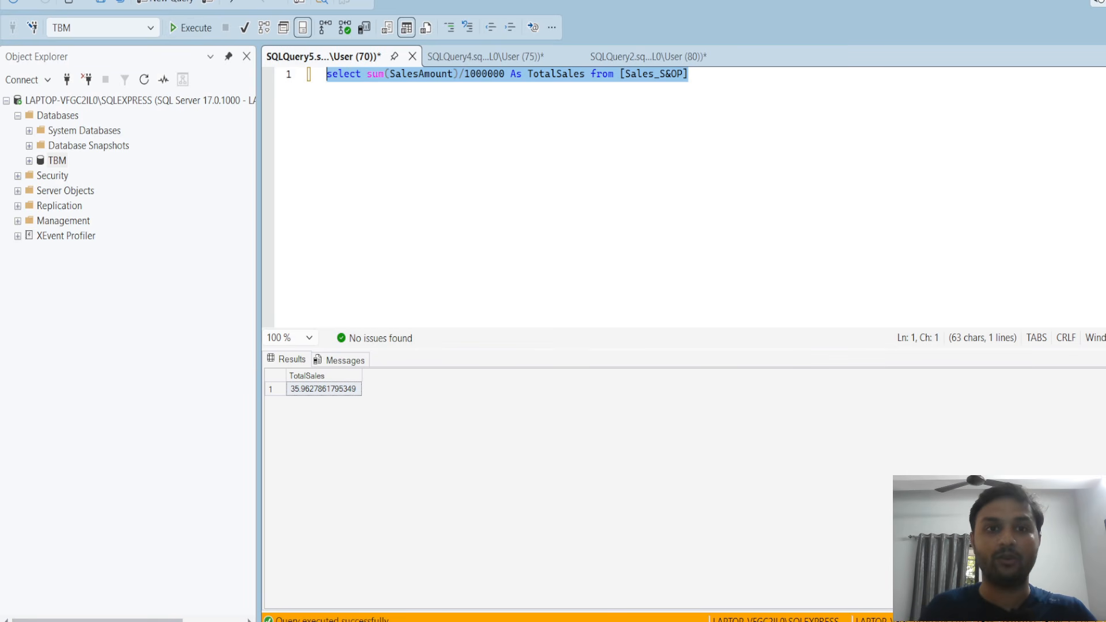
Wrap the sum(SalesAmount)/1000000 expression in round with 2 decimals, before the TotalSales alias
left_click(373, 73)
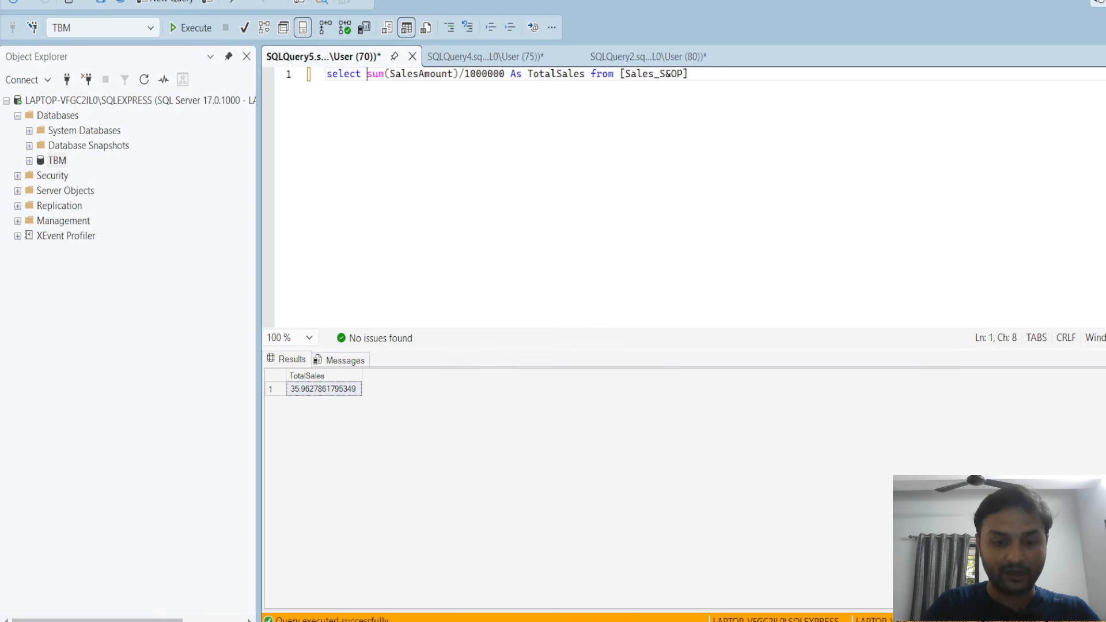
type("round")
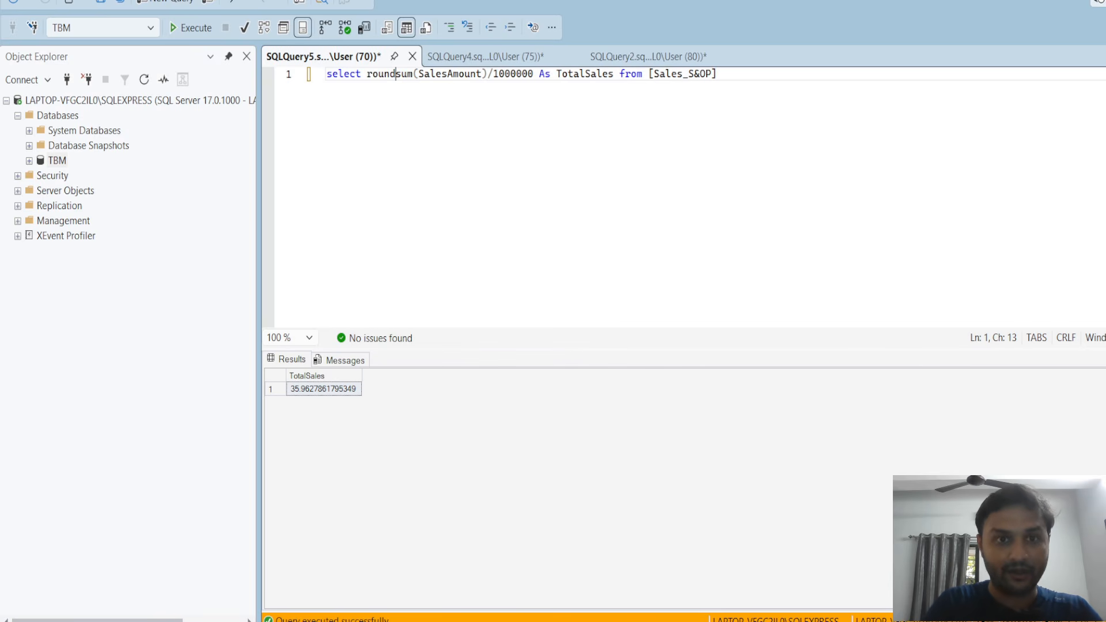
key("Tab")
key("BackSpace")
key("BackSpace")
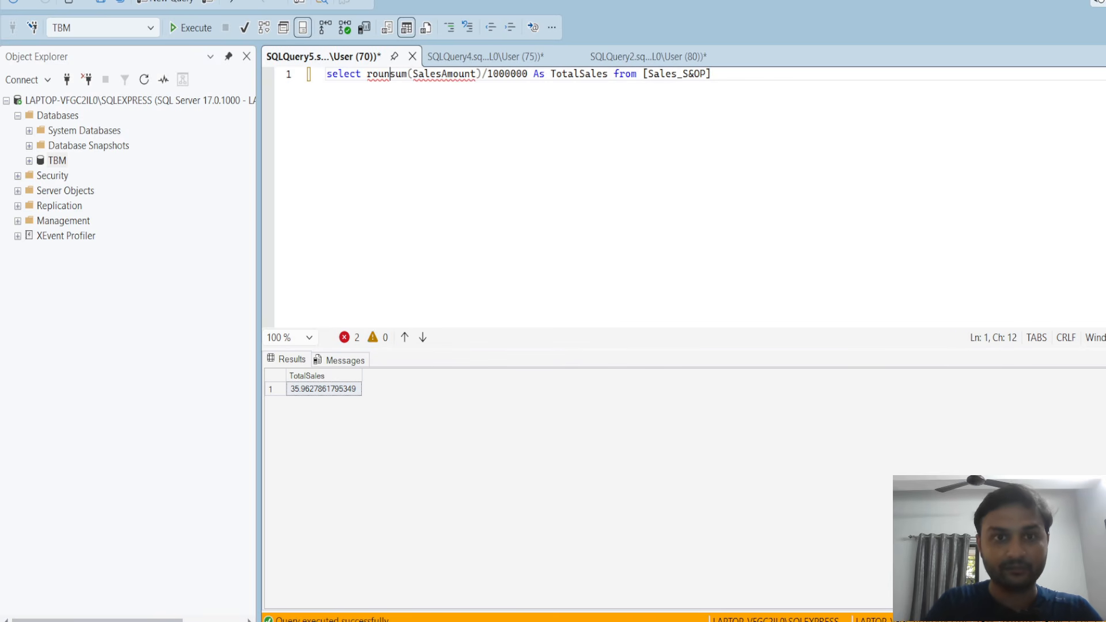
type("d(")
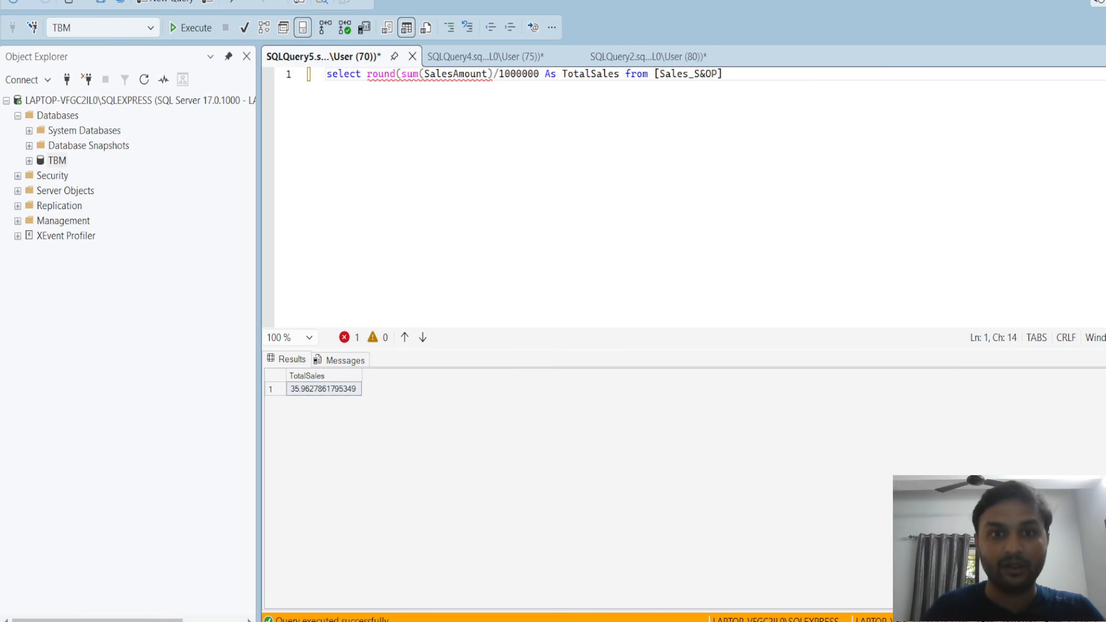
right_click(408, 166)
left_click(545, 74)
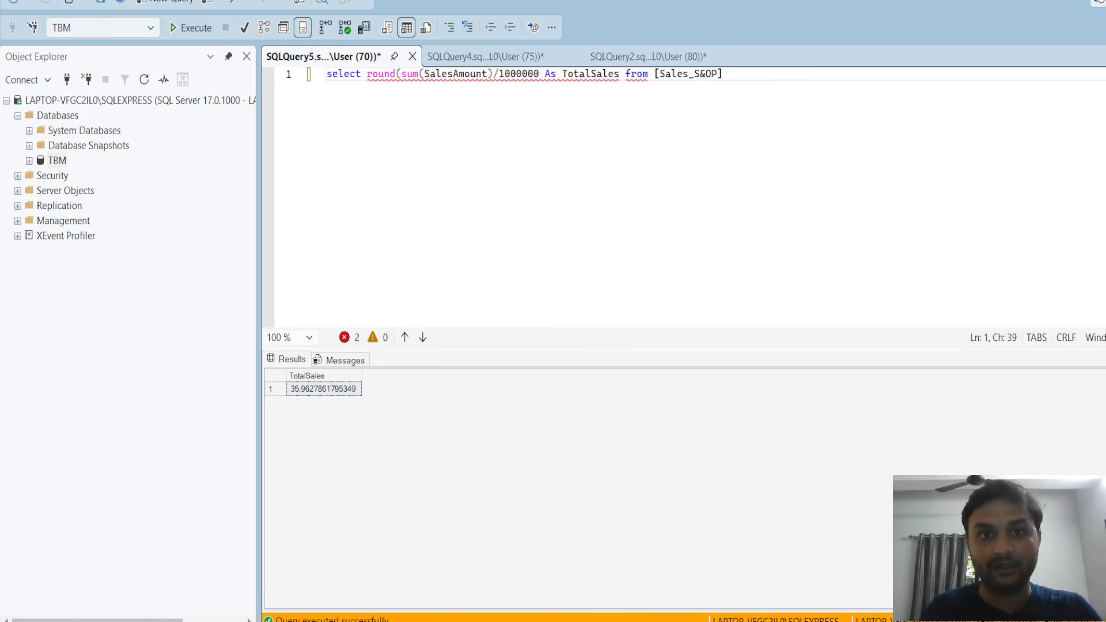
key("BackSpace")
type(",2")
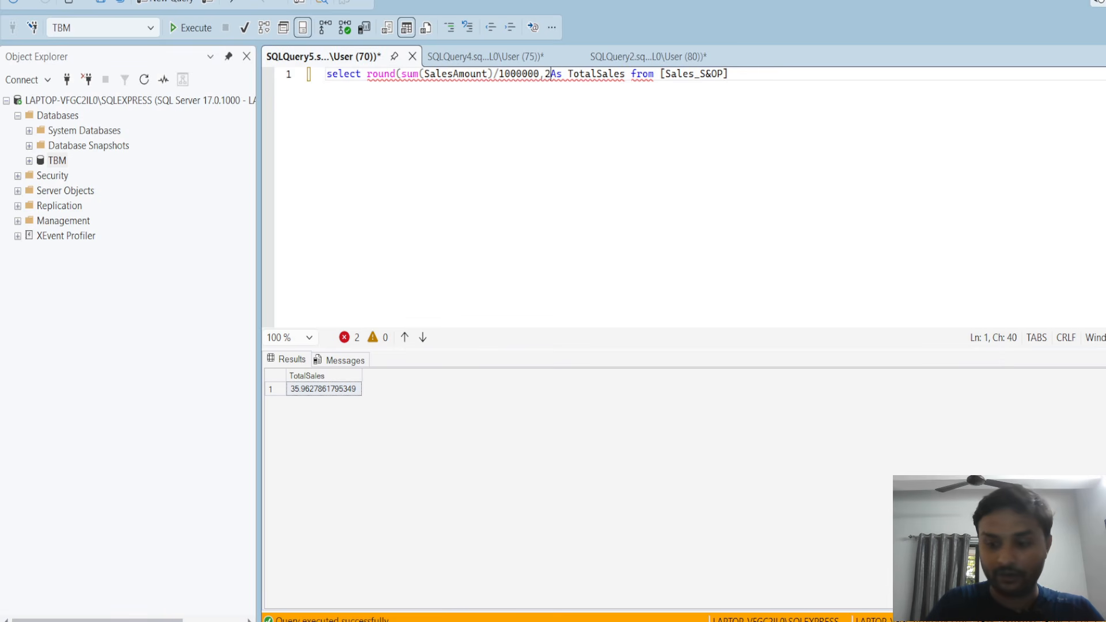
type(")")
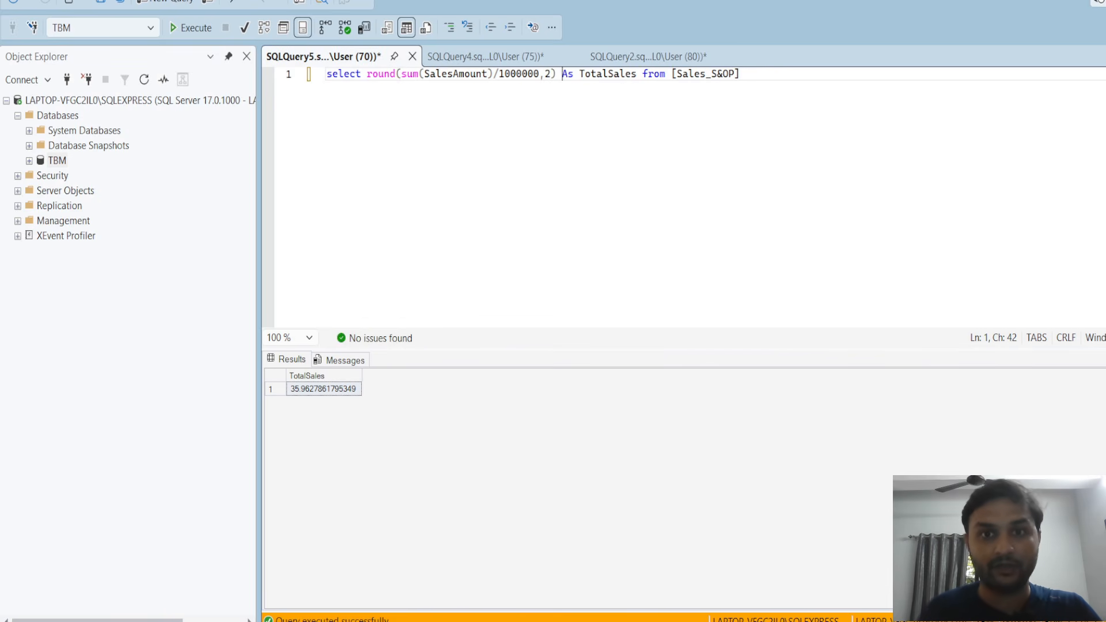
Run the whole rounded query and compare its total with the cards in Power BI, ending back in SQL Server Management Studio
left_click_drag(742, 73, 327, 74)
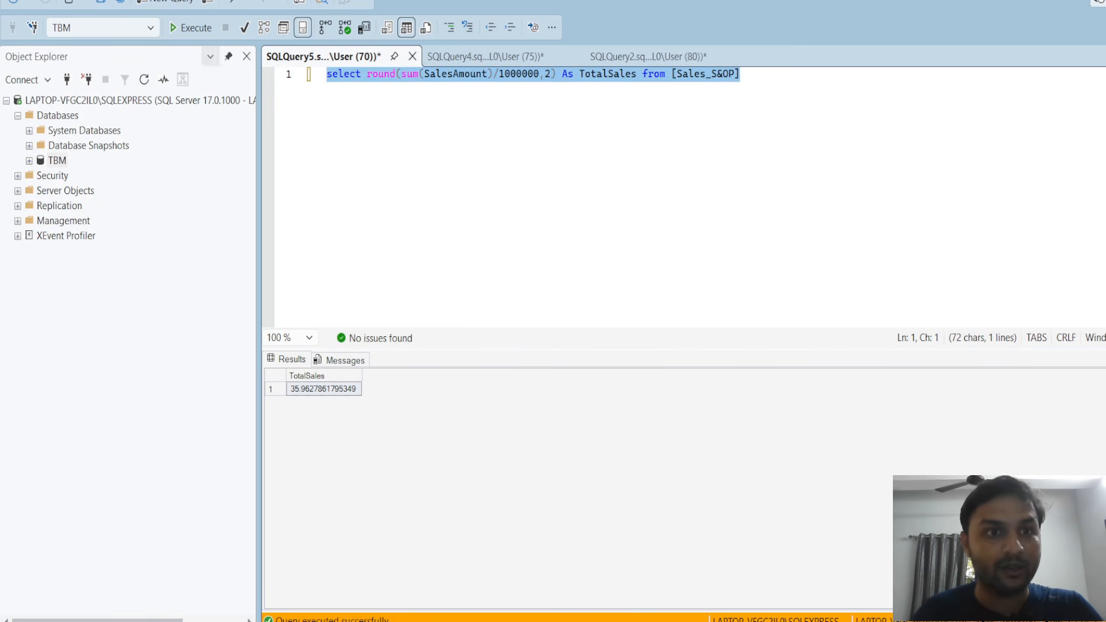
left_click(190, 27)
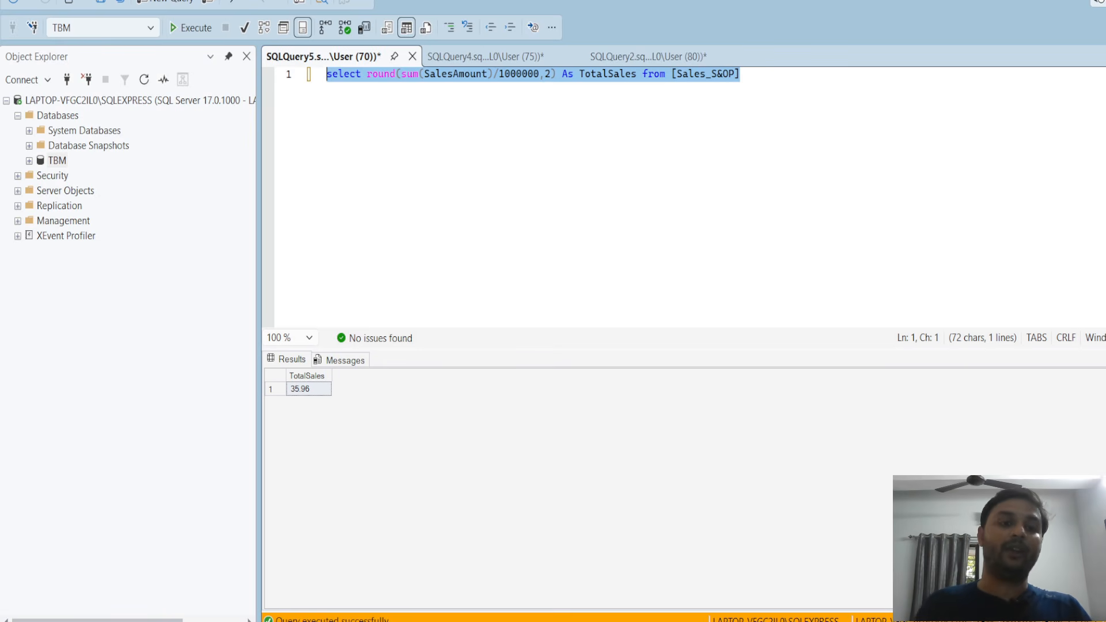
key("alt+Tab")
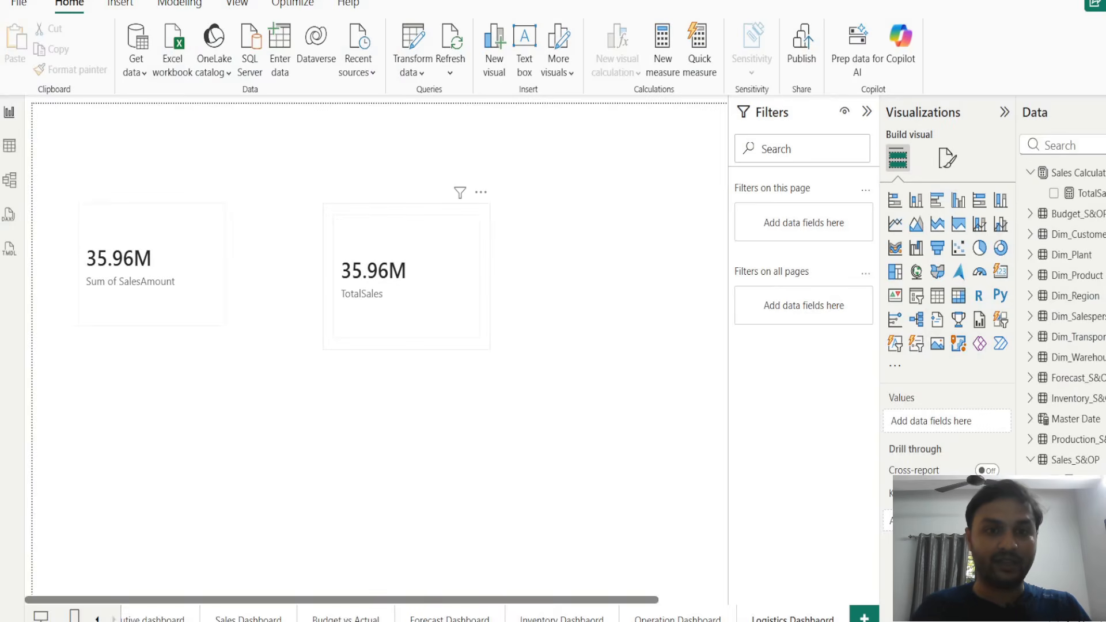
key("alt+Tab")
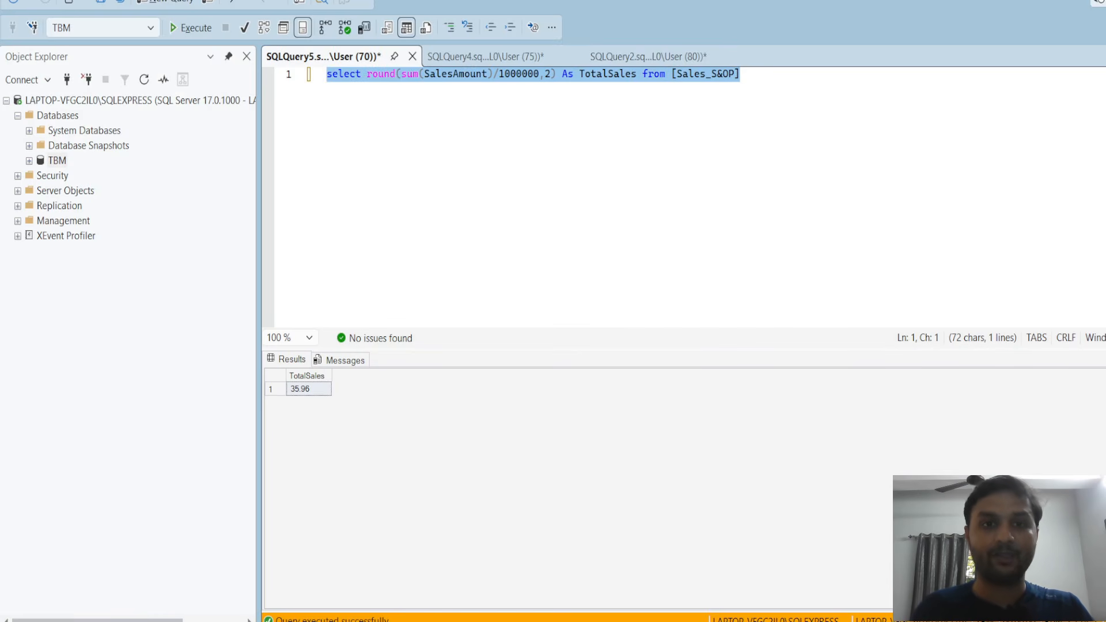
Remove round( from in front of sum(SalesAmount) in the query
left_click(419, 74)
left_click(402, 74)
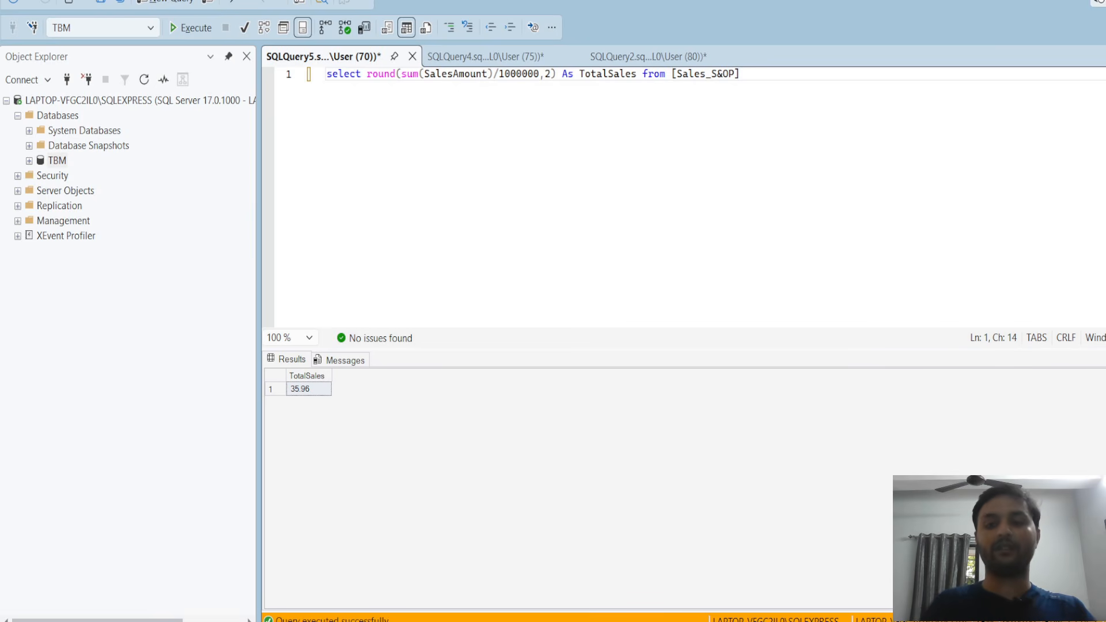
key("BackSpace")
key("BackSpace")
key("BackSpace")
key("BackSpace")
key("BackSpace")
key("BackSpace")
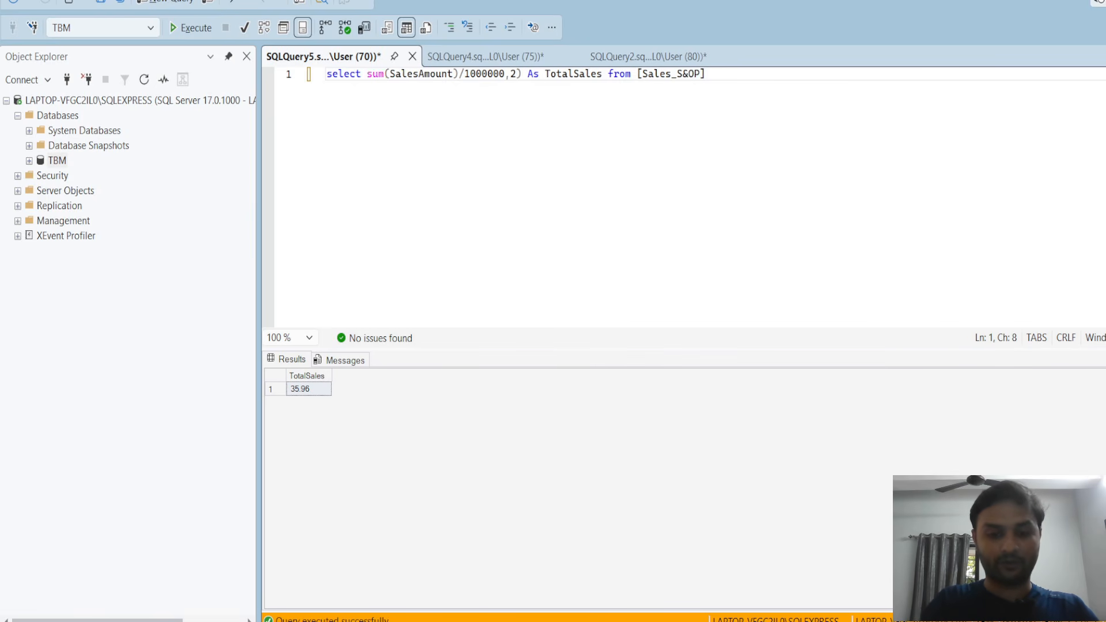
type("formate(")
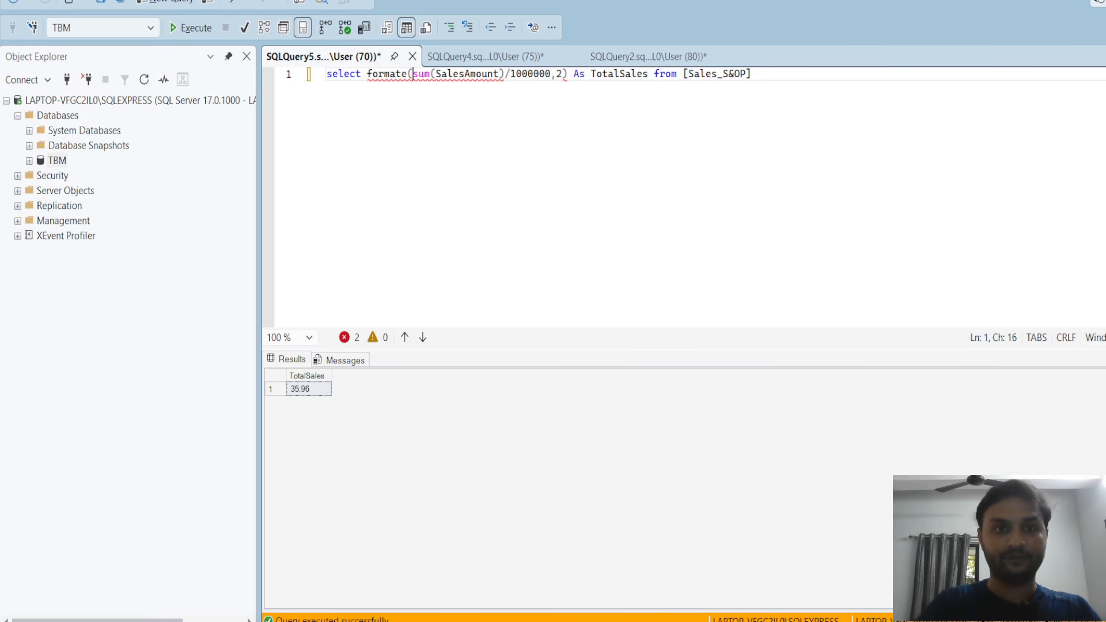
key("BackSpace")
key("BackSpace")
key("BackSpace")
key("BackSpace")
key("BackSpace")
key("BackSpace")
key("BackSpace")
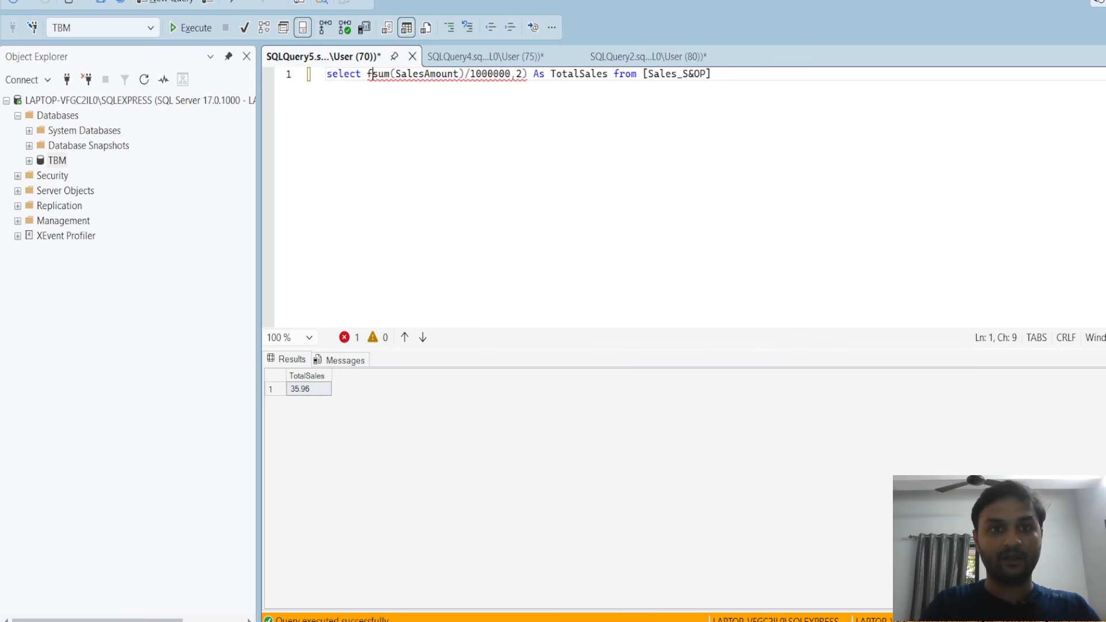
Put Formate( in front of sum(SalesAmount) and replace the argument 2 with the format code 'N'
type("Format")
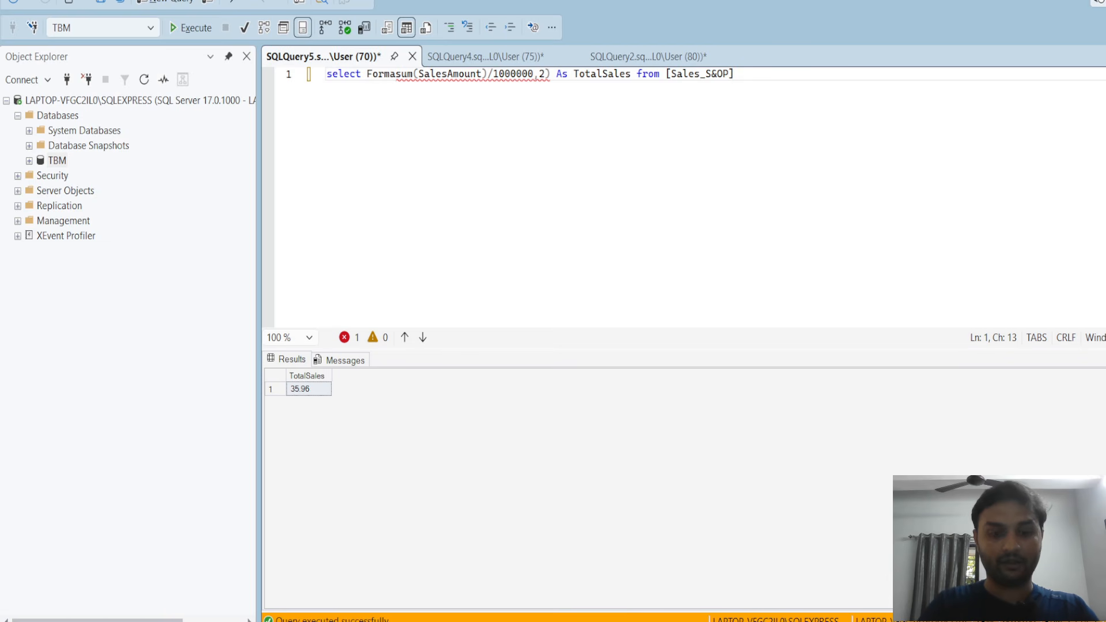
type("e(")
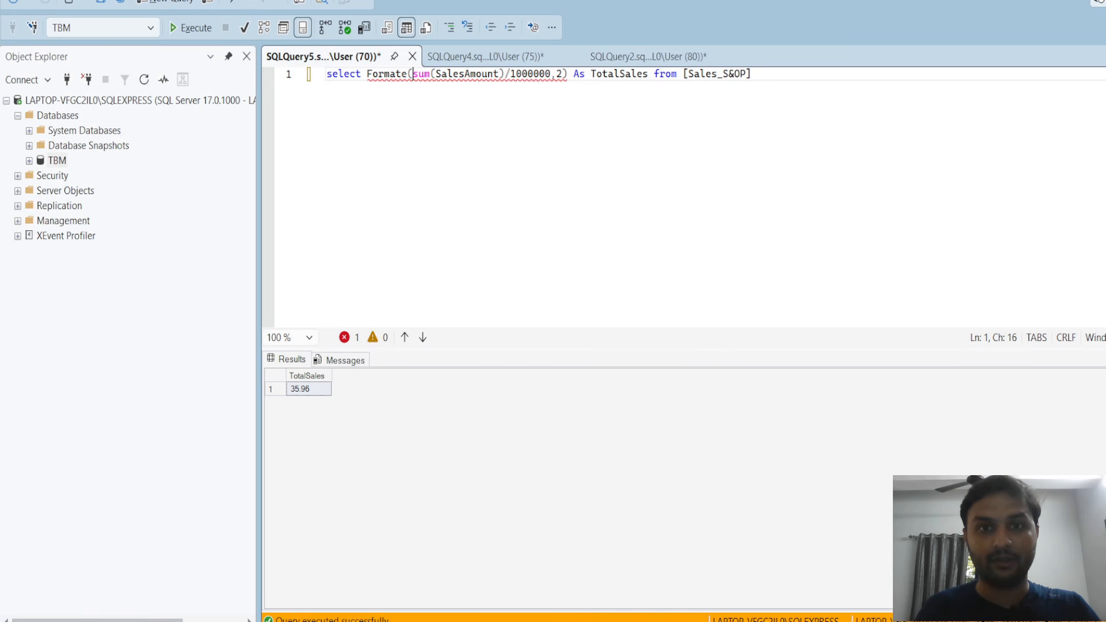
left_click(562, 74)
key("BackSpace")
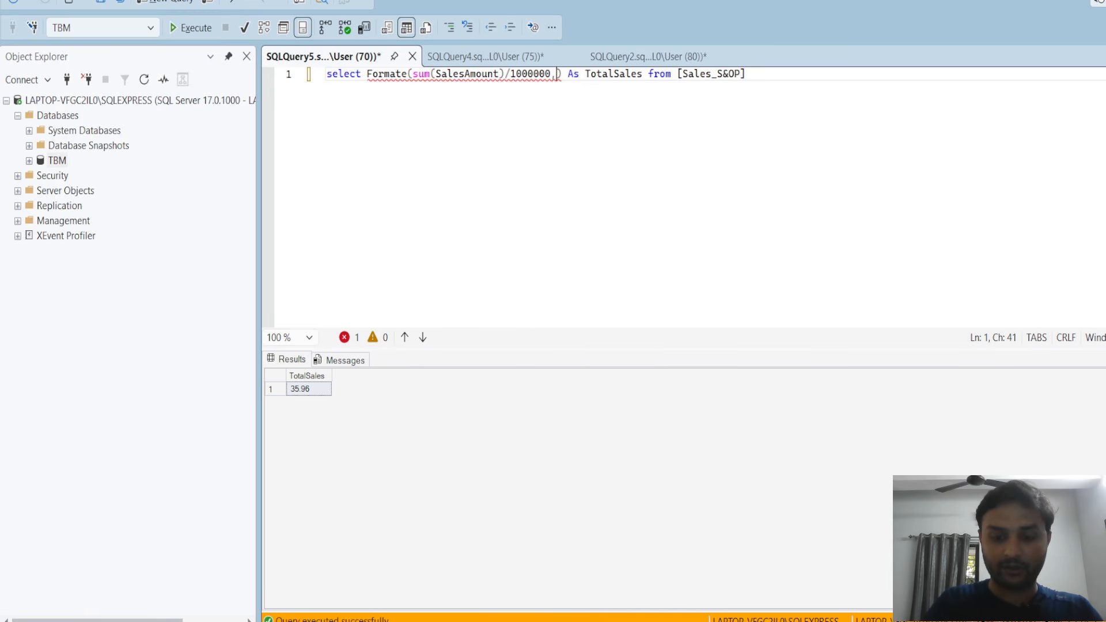
type("'N")
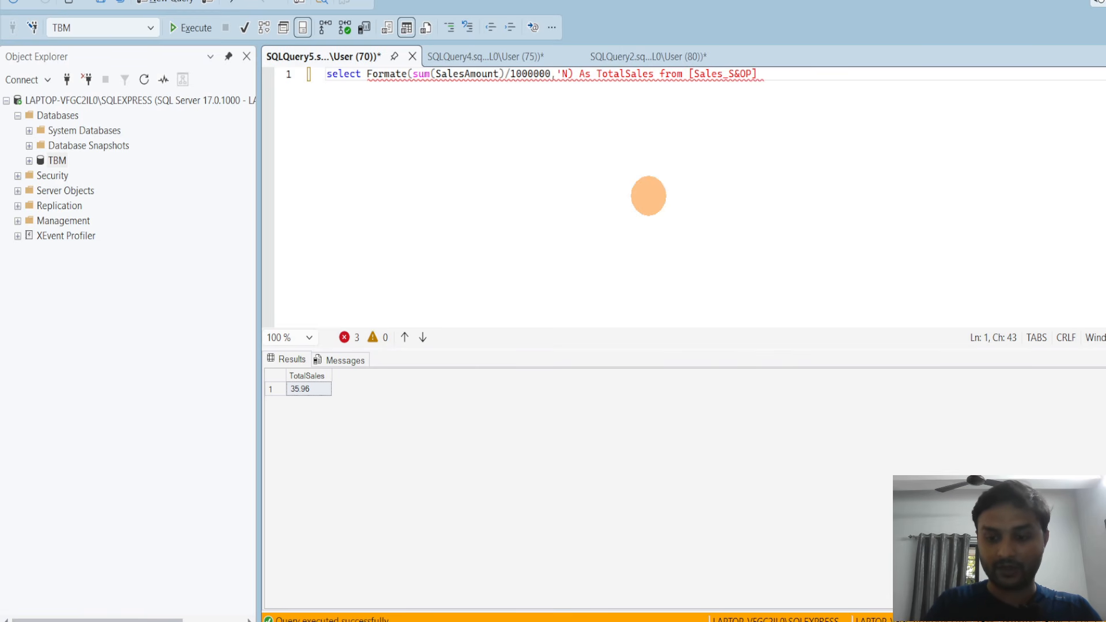
left_click(589, 73)
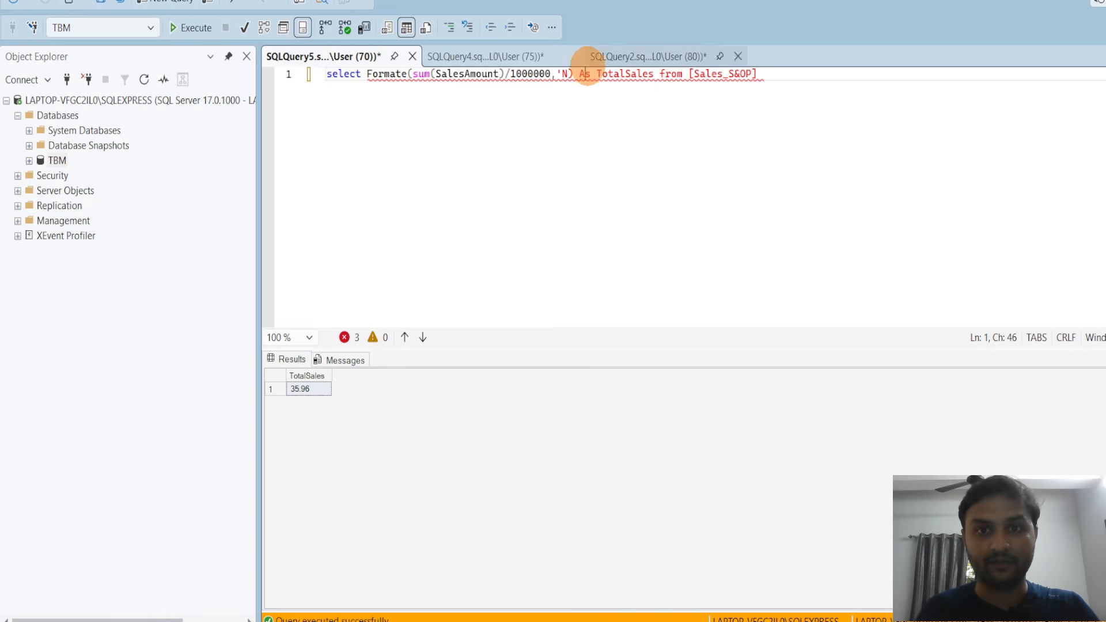
key("Left")
key("Left")
key("Left")
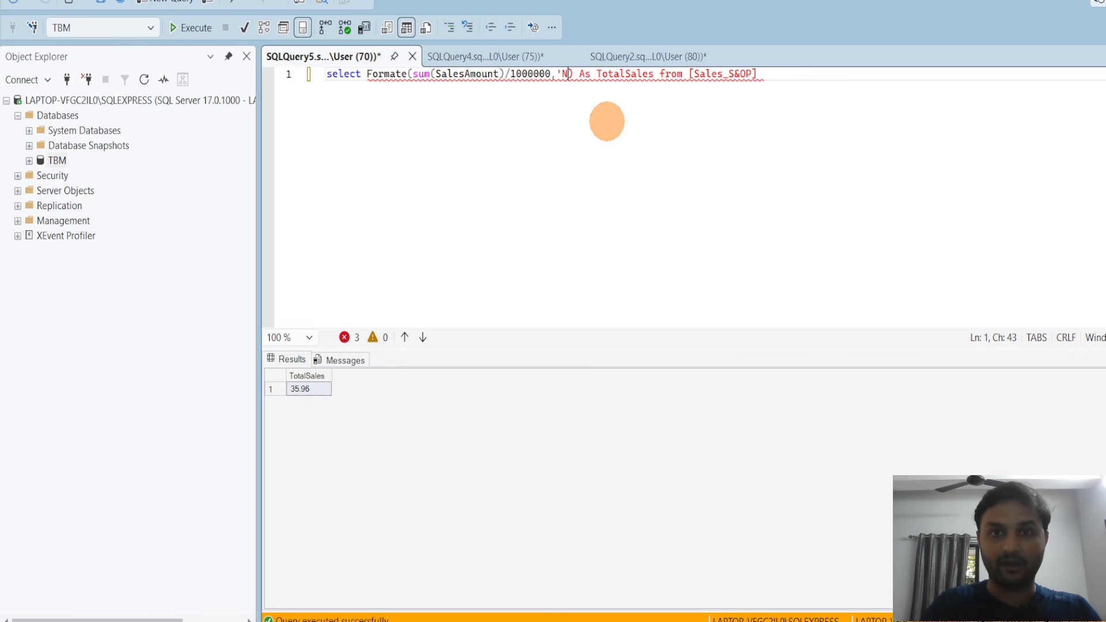
type("'")
key("Right")
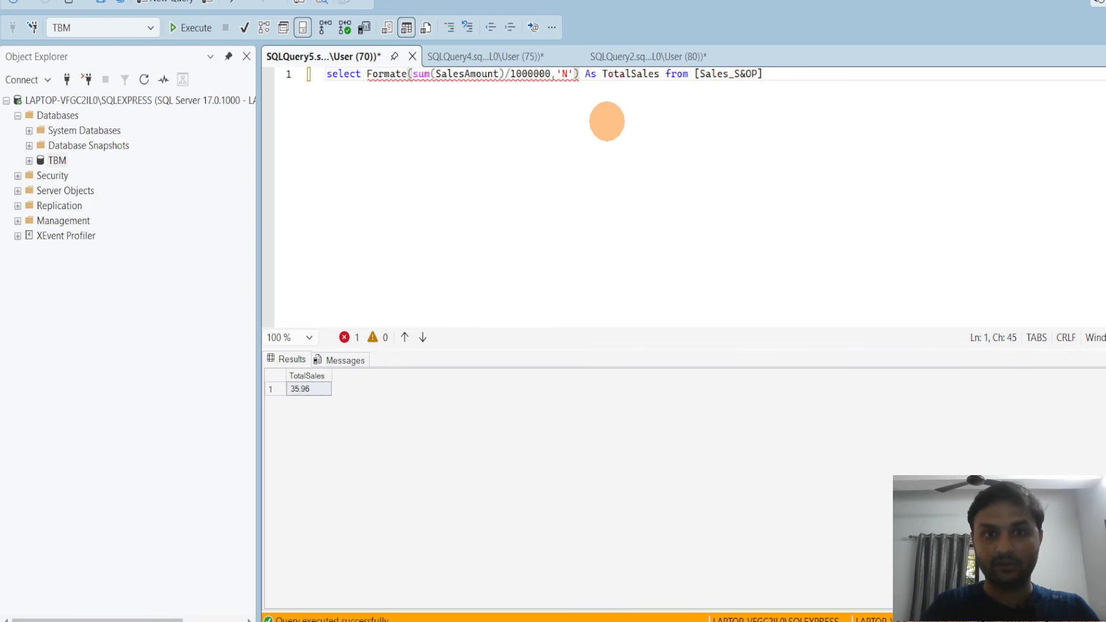
Append + 'M' after the function's closing parenthesis, before the TotalSales alias
type("+ ")
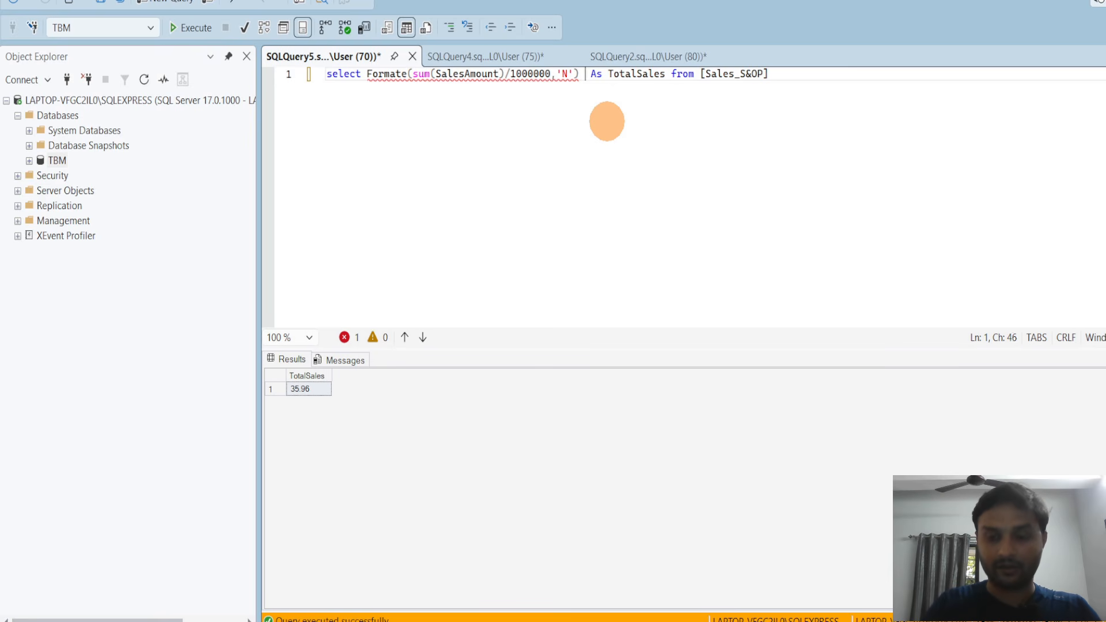
type("'")
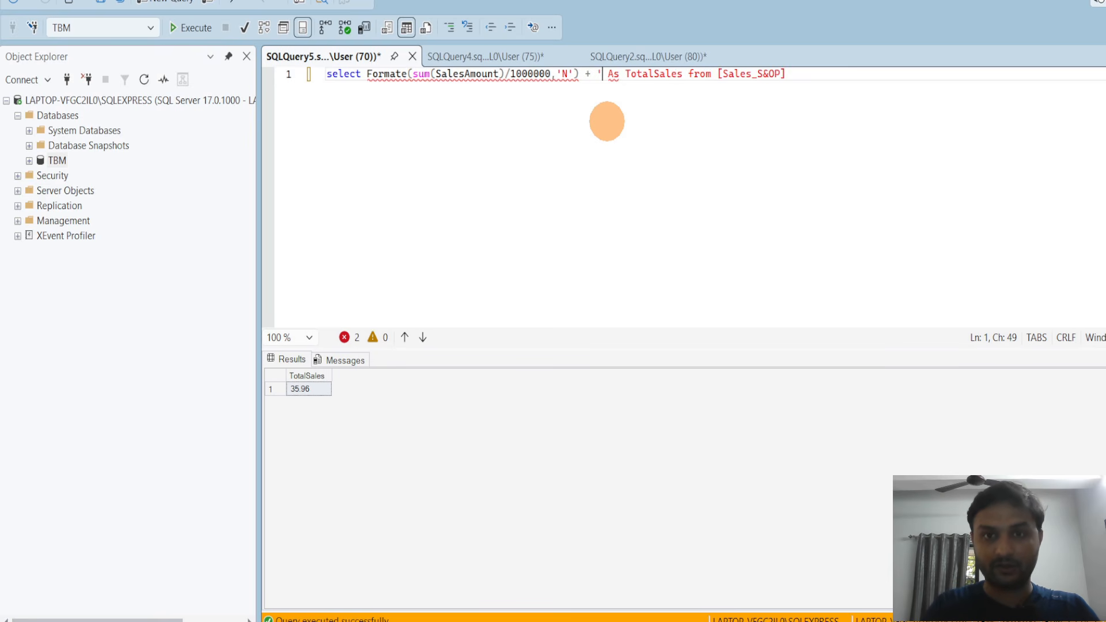
type("M'")
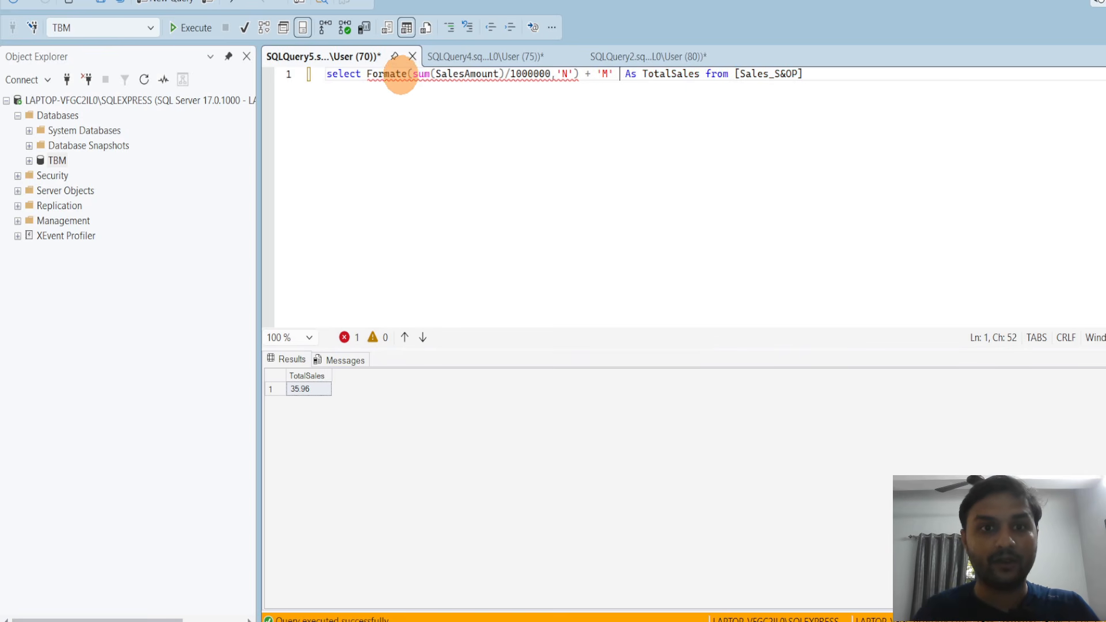
Correct the misspelled function name Formate to Format, keeping its opening parenthesis
left_click(411, 73)
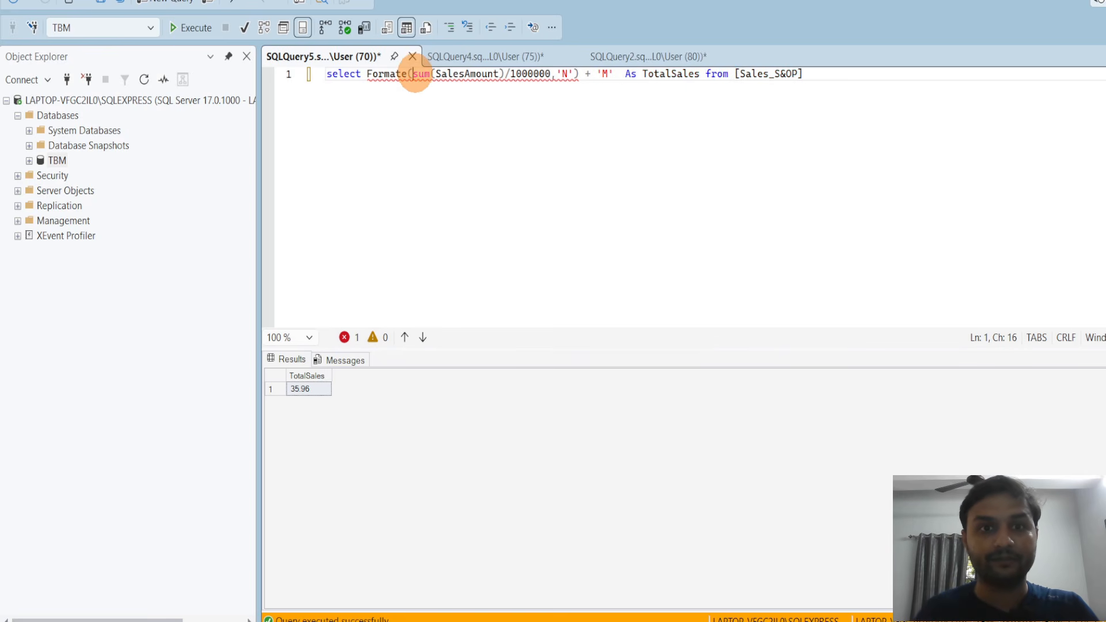
key("BackSpace")
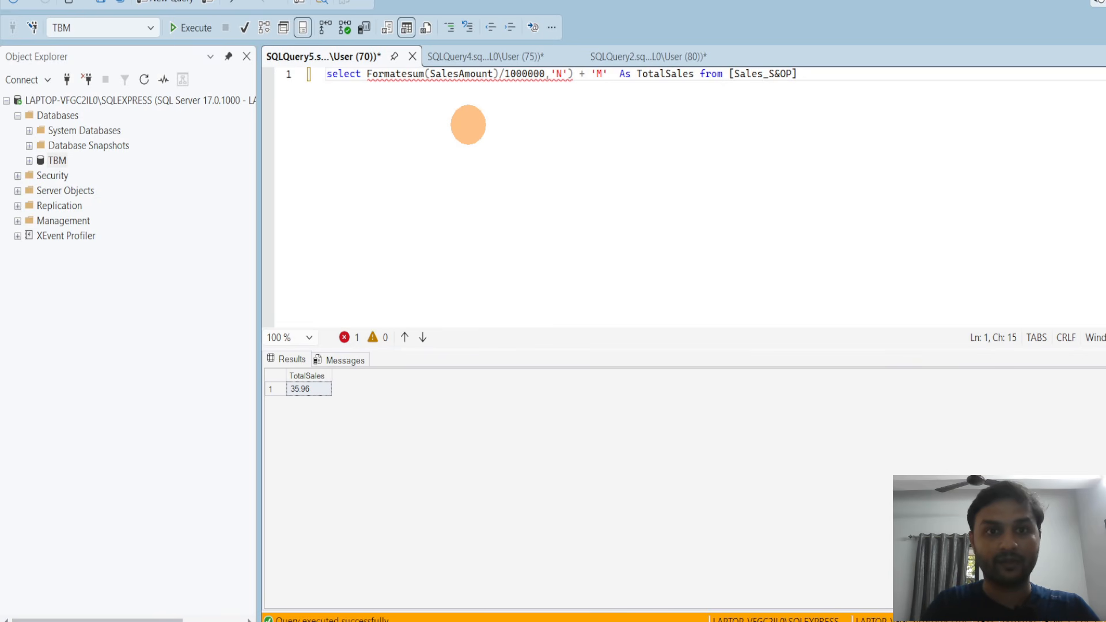
key("BackSpace")
type(")")
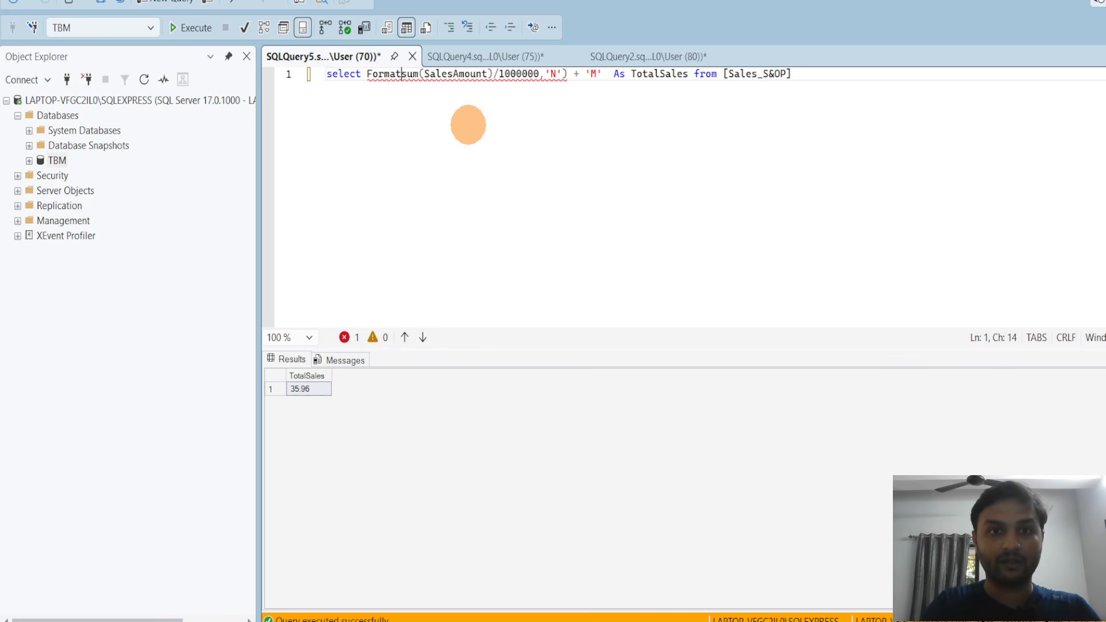
key("BackSpace")
type("(")
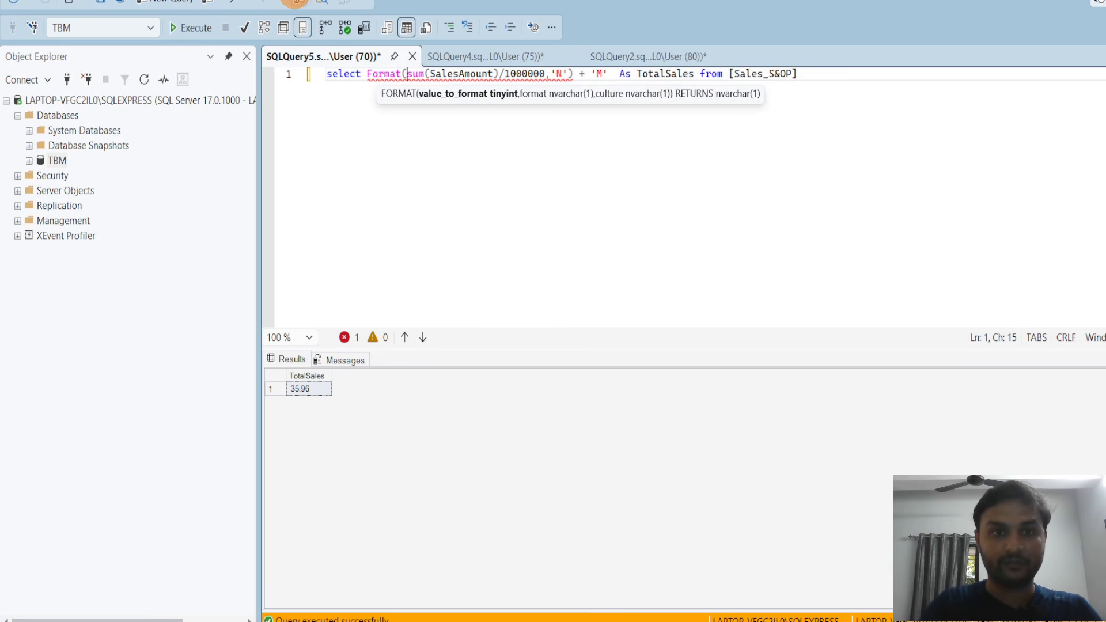
Run the whole query that returns TotalSales as formatted text with the M suffix
left_click(493, 138)
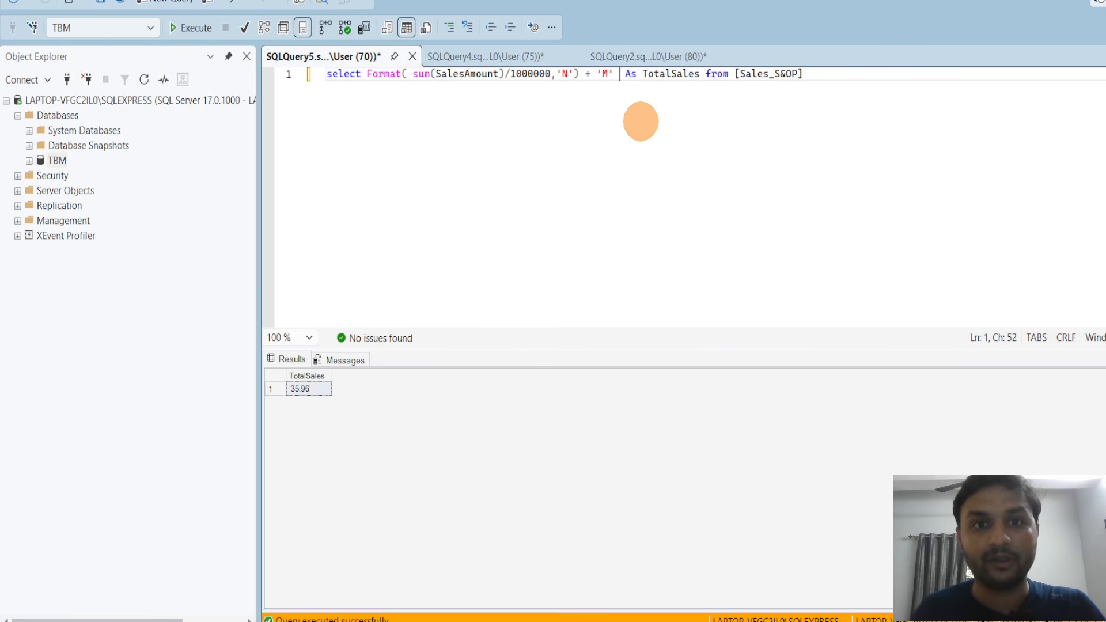
left_click_drag(831, 69, 316, 86)
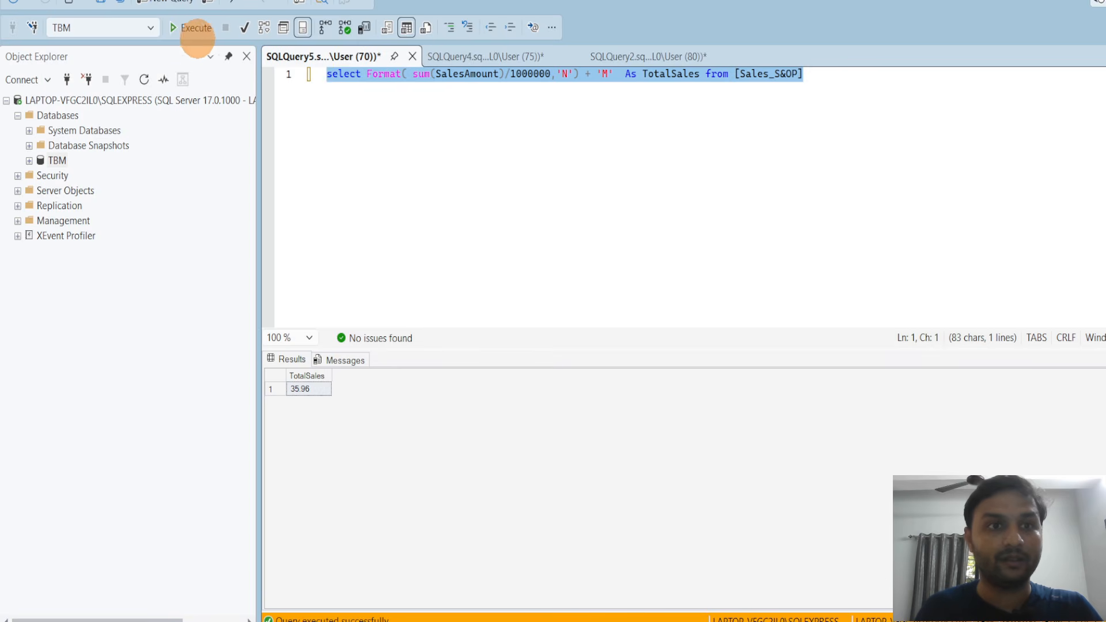
left_click(190, 27)
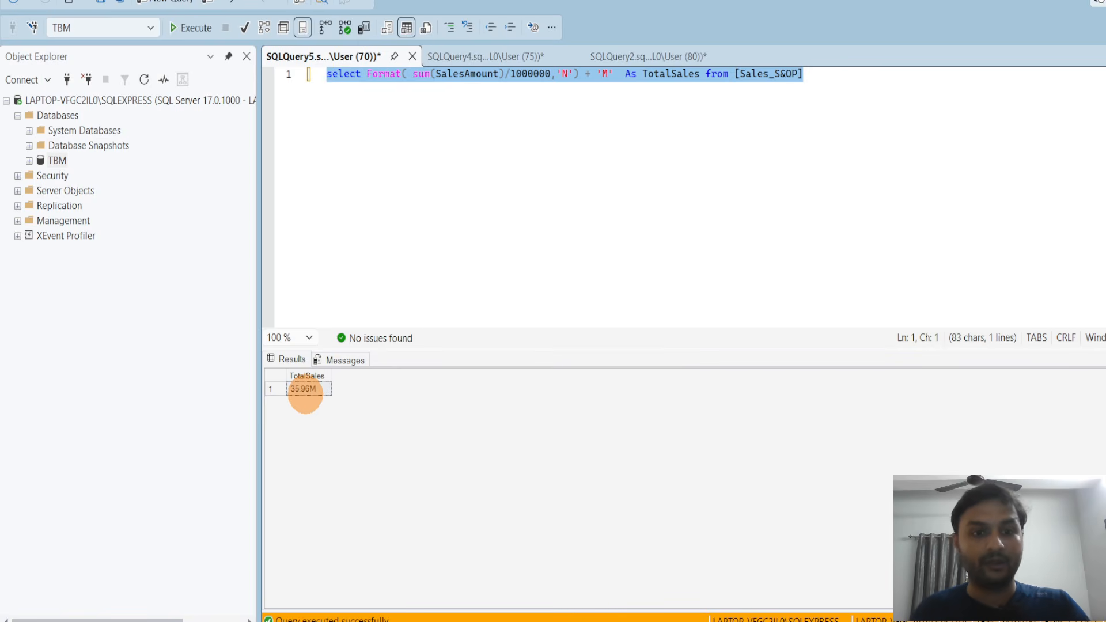
Switch to Power BI to compare the formatted query total with the cards, and select the TotalSales card
left_click_drag(277, 376, 373, 406)
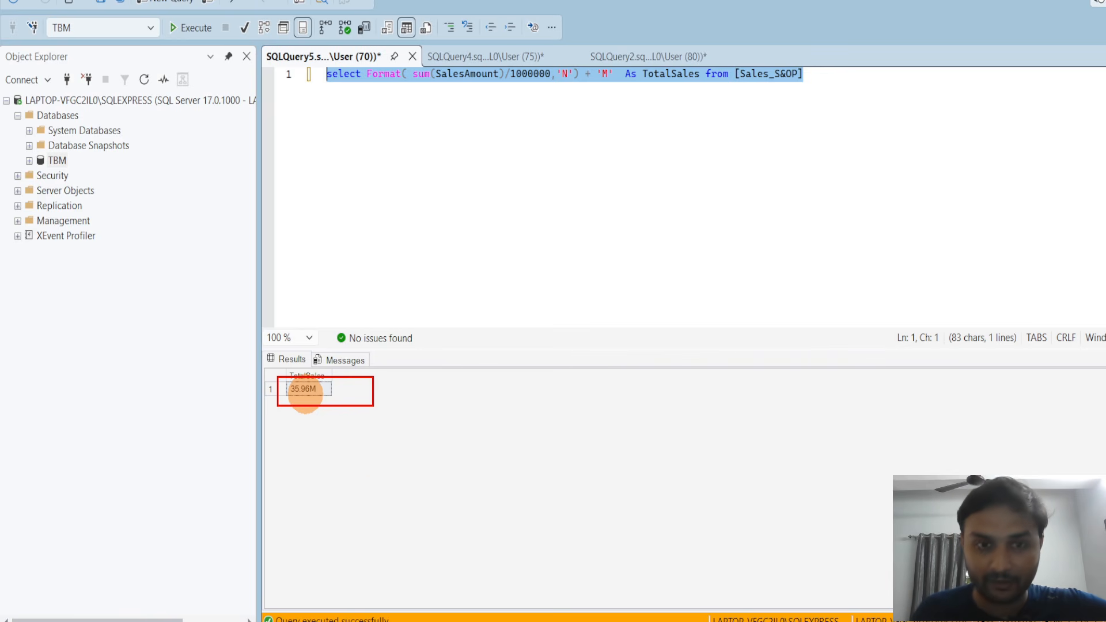
key("alt+Tab")
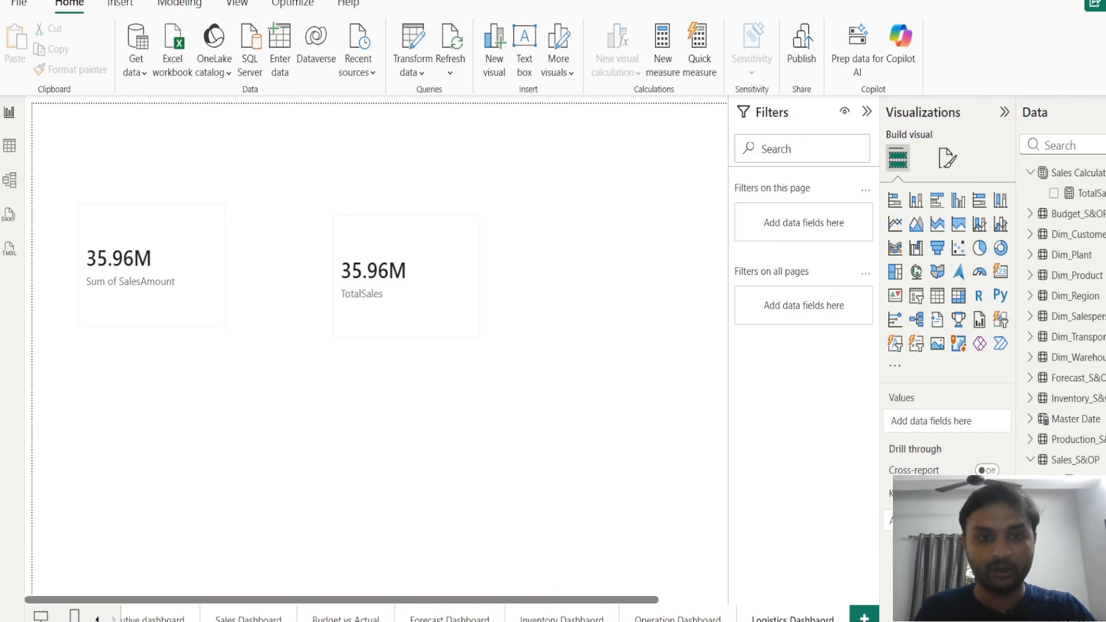
left_click(414, 316)
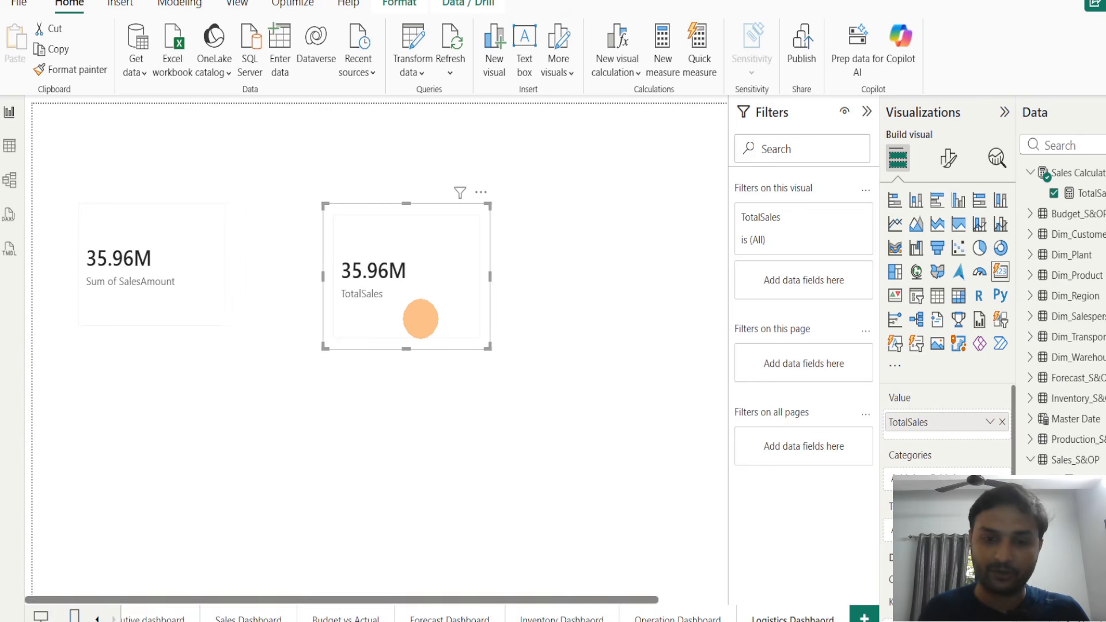
Switch to the Word requirements document and highlight Total Sales, then the KPIs from Gross Profit to Customer Profitability under Key Business KPIs
left_click(651, 621)
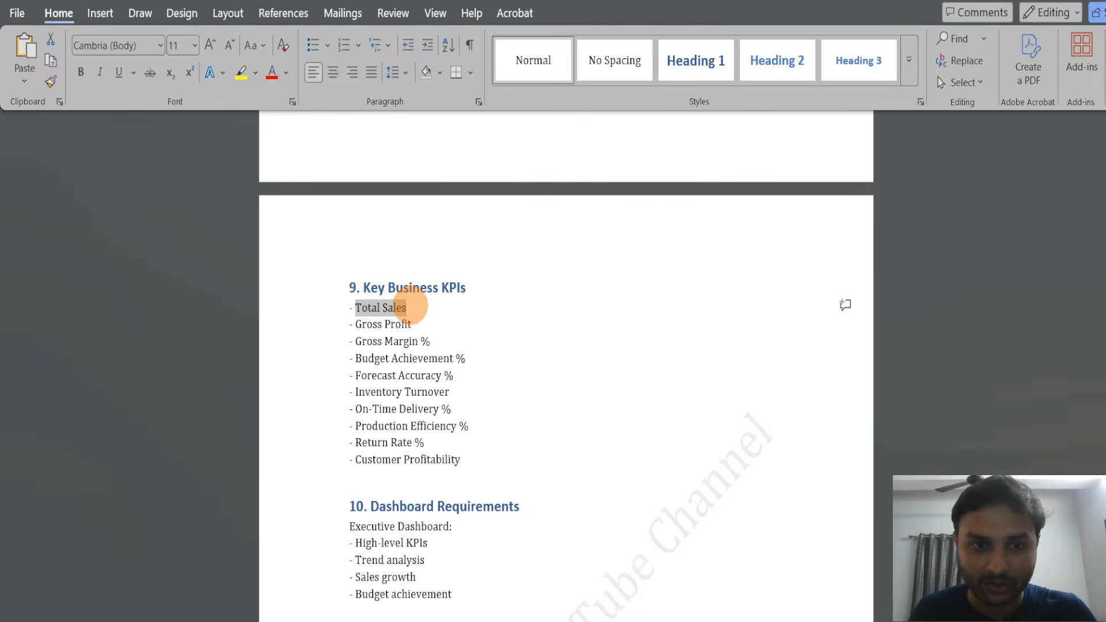
left_click_drag(410, 306, 368, 307)
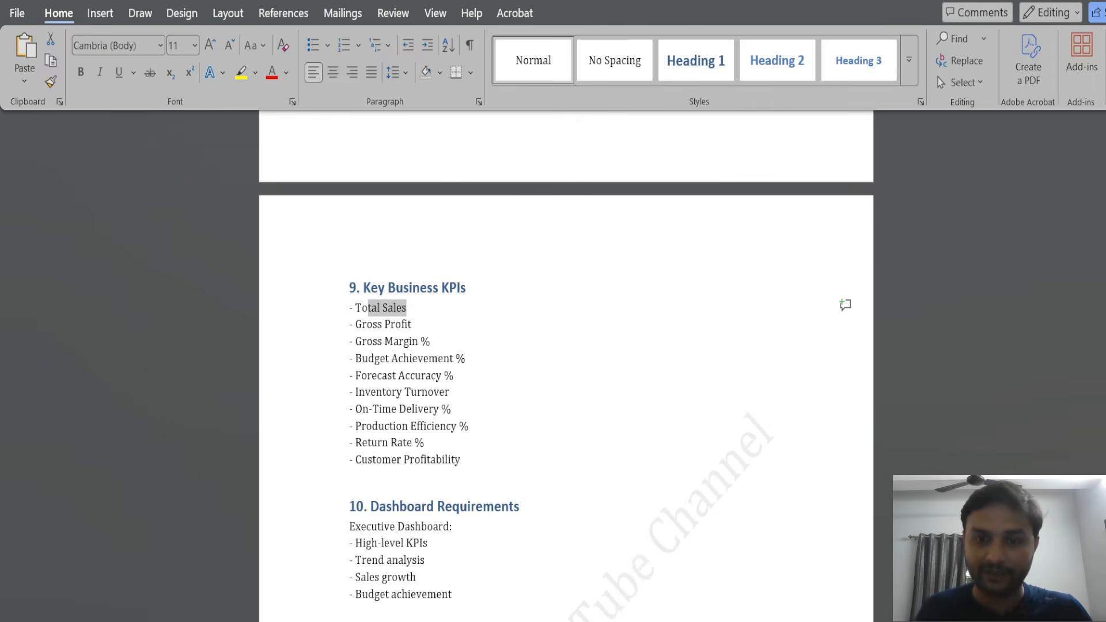
mouse_move(824, 621)
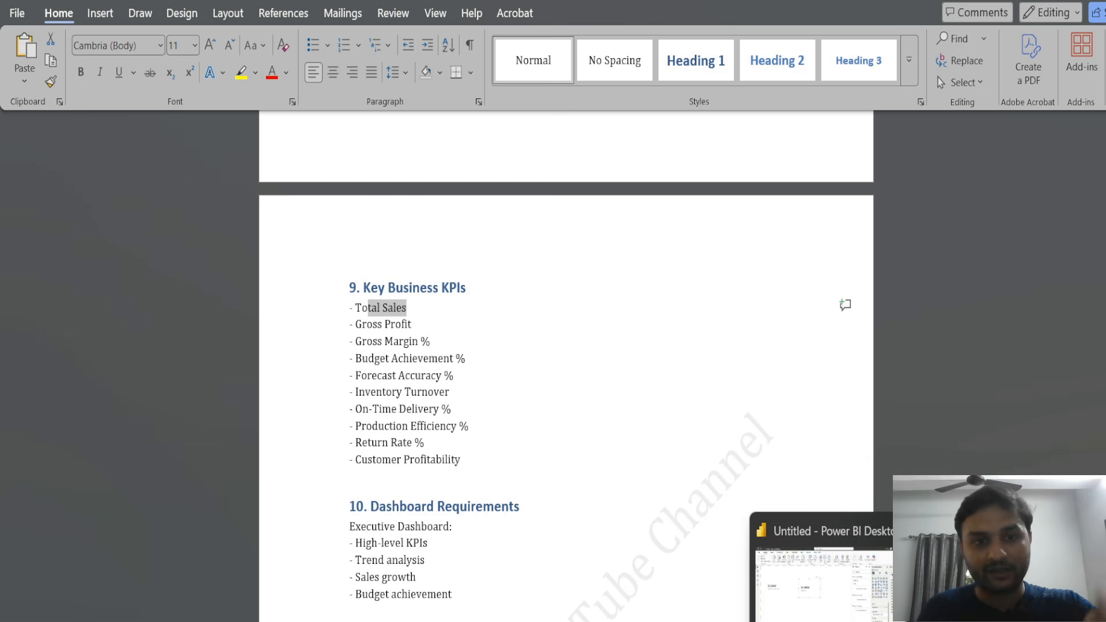
left_click_drag(481, 486, 349, 323)
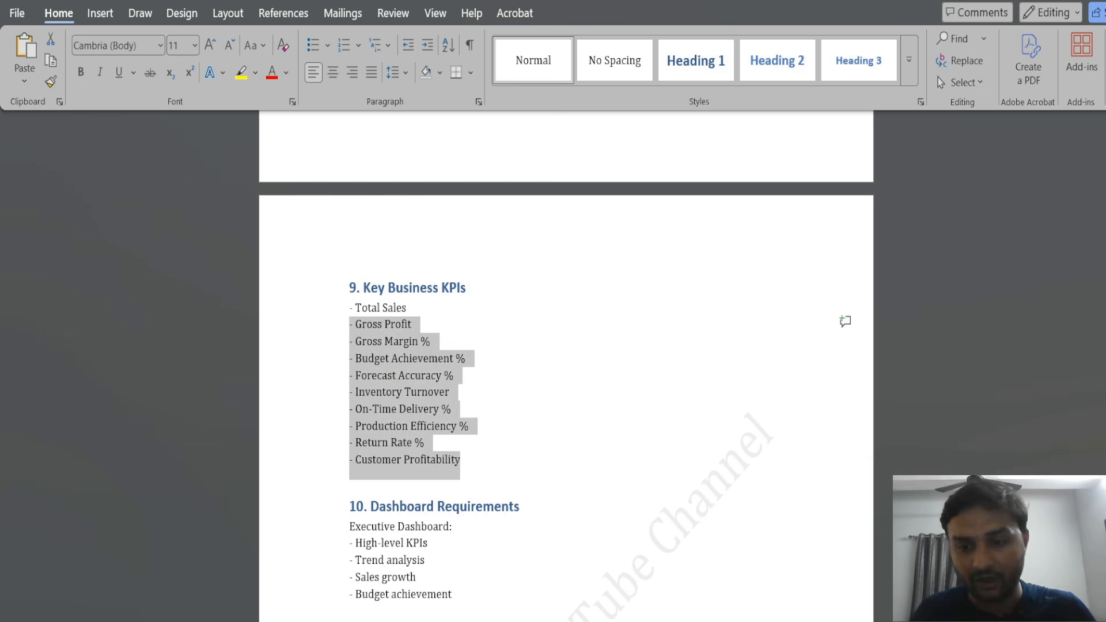
Switch back to Power BI, check the table relationships in the data model, and return to the report canvas
left_click(824, 621)
left_click(10, 181)
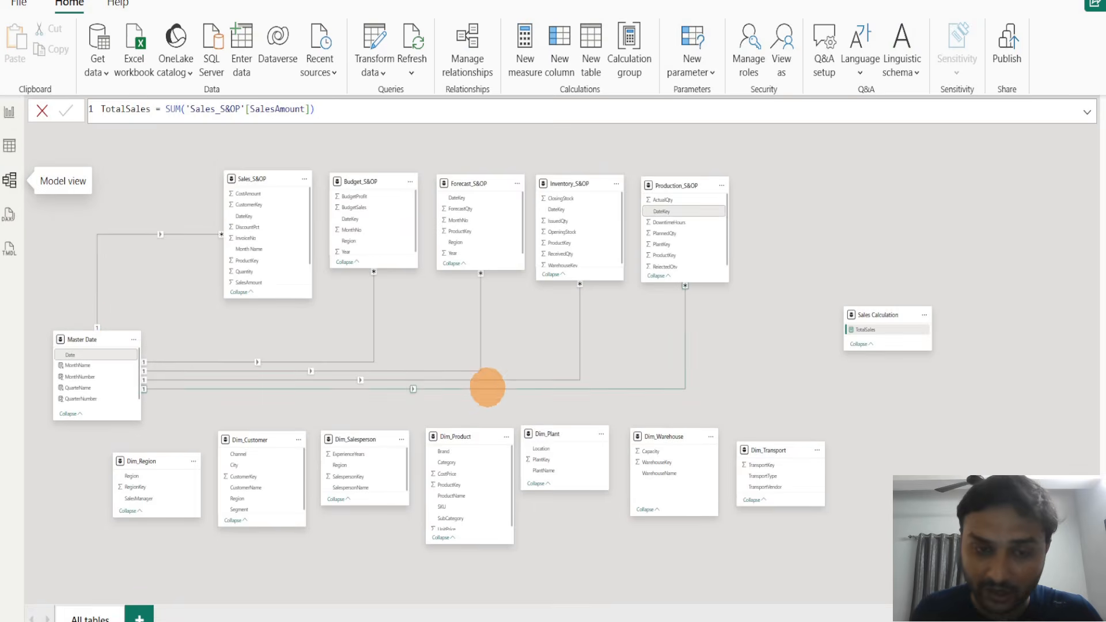
left_click(9, 112)
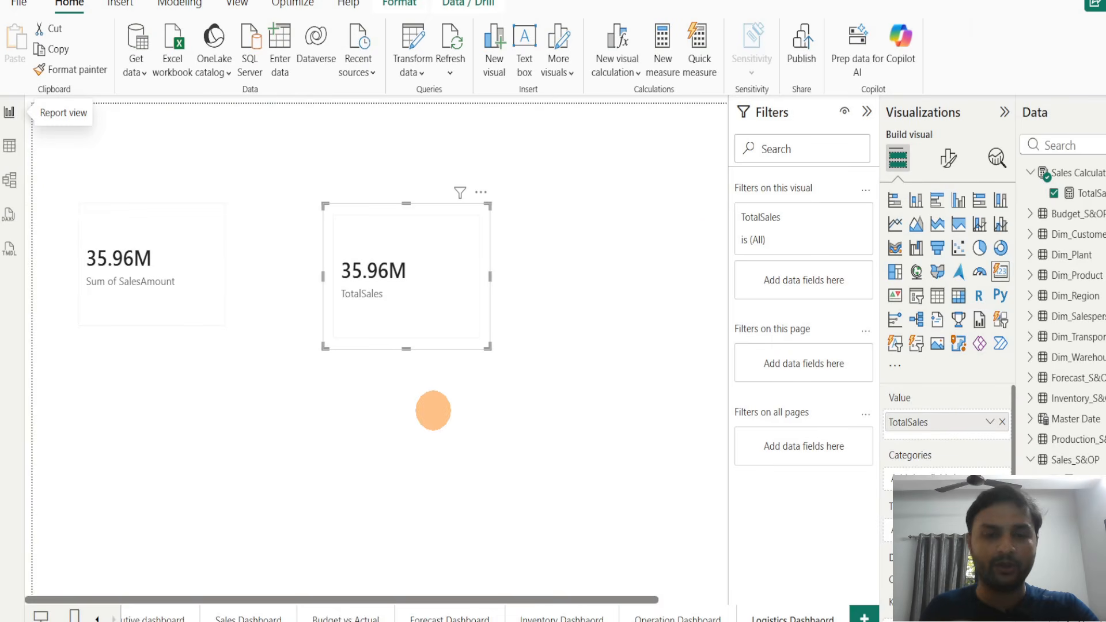